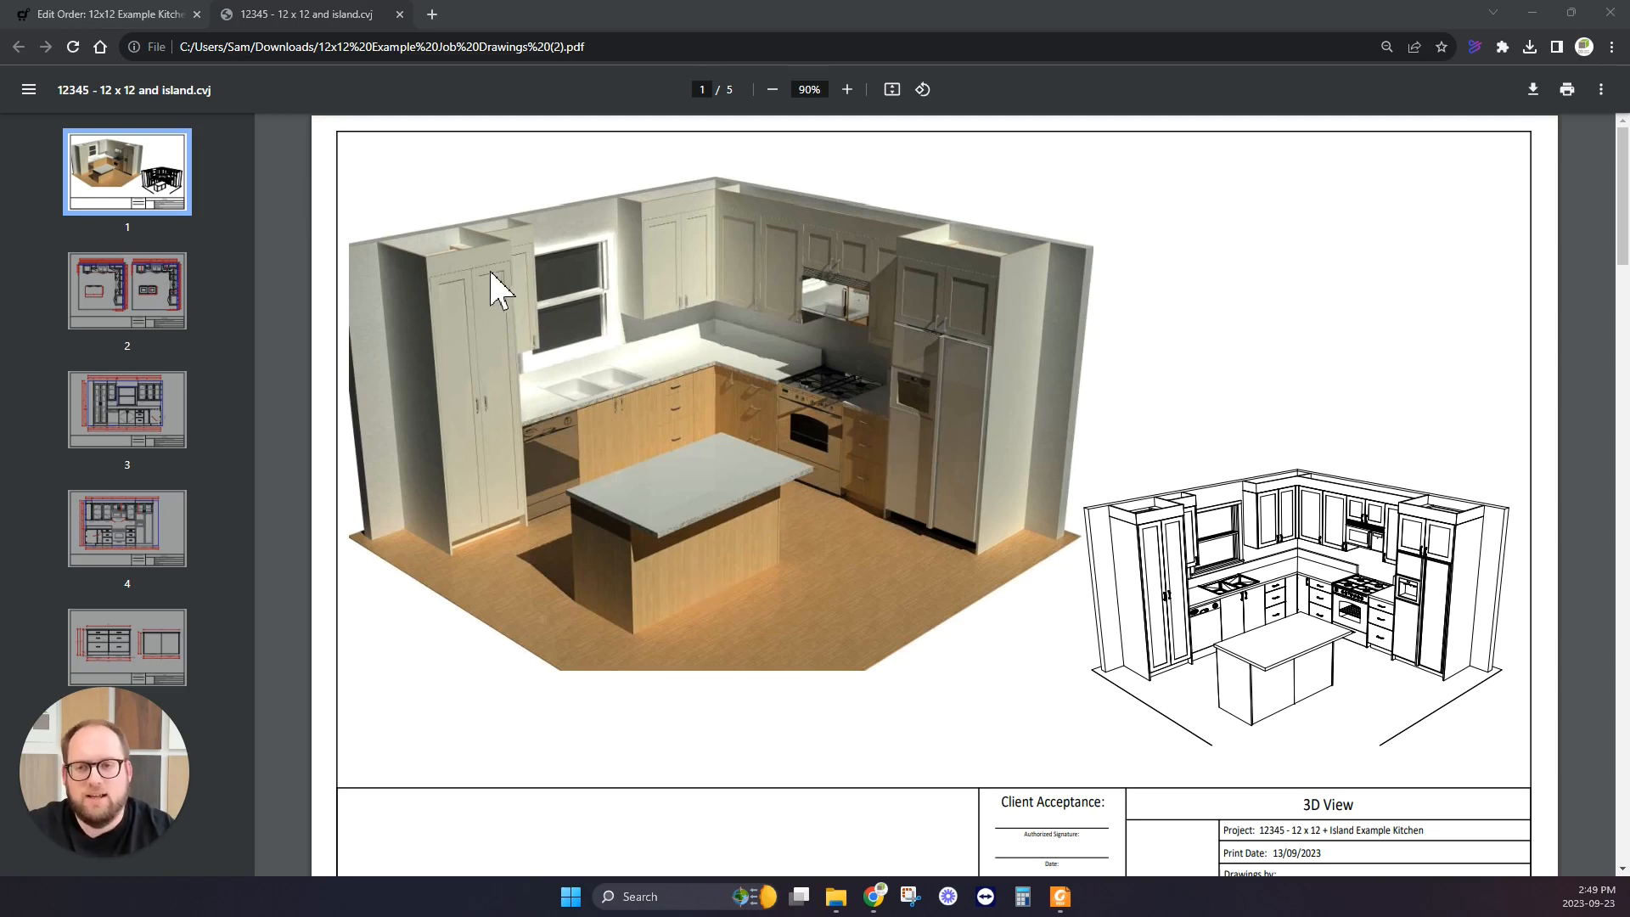
Rename Folder 1 in the order as "Kitchen base & Island".
key("ctrl+shift+Tab")
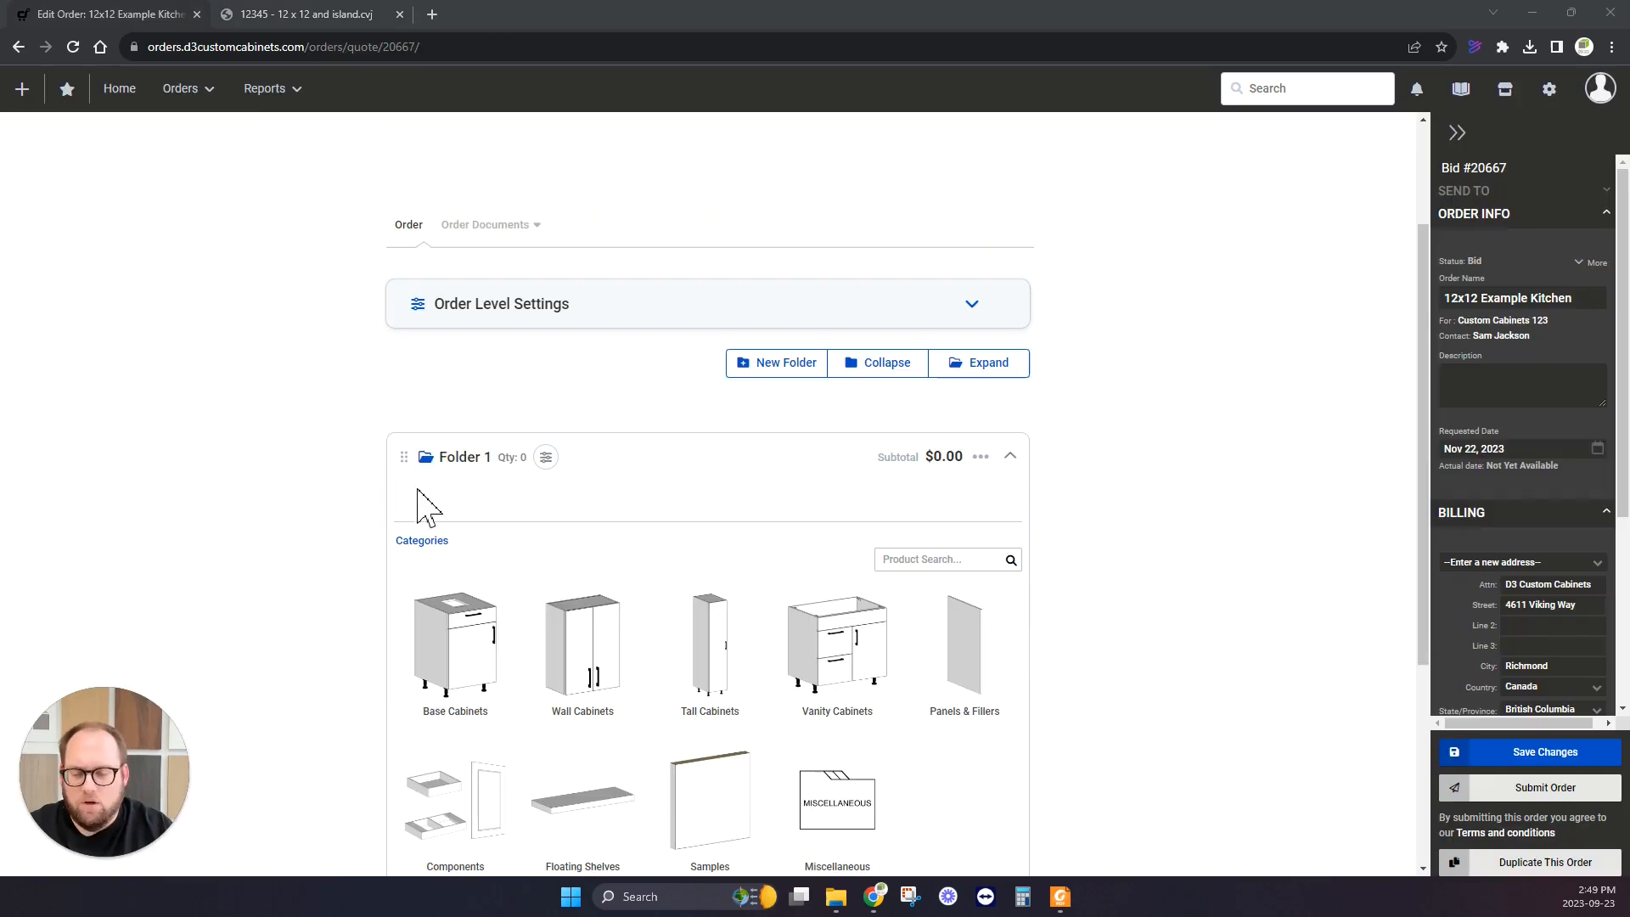
left_click(466, 473)
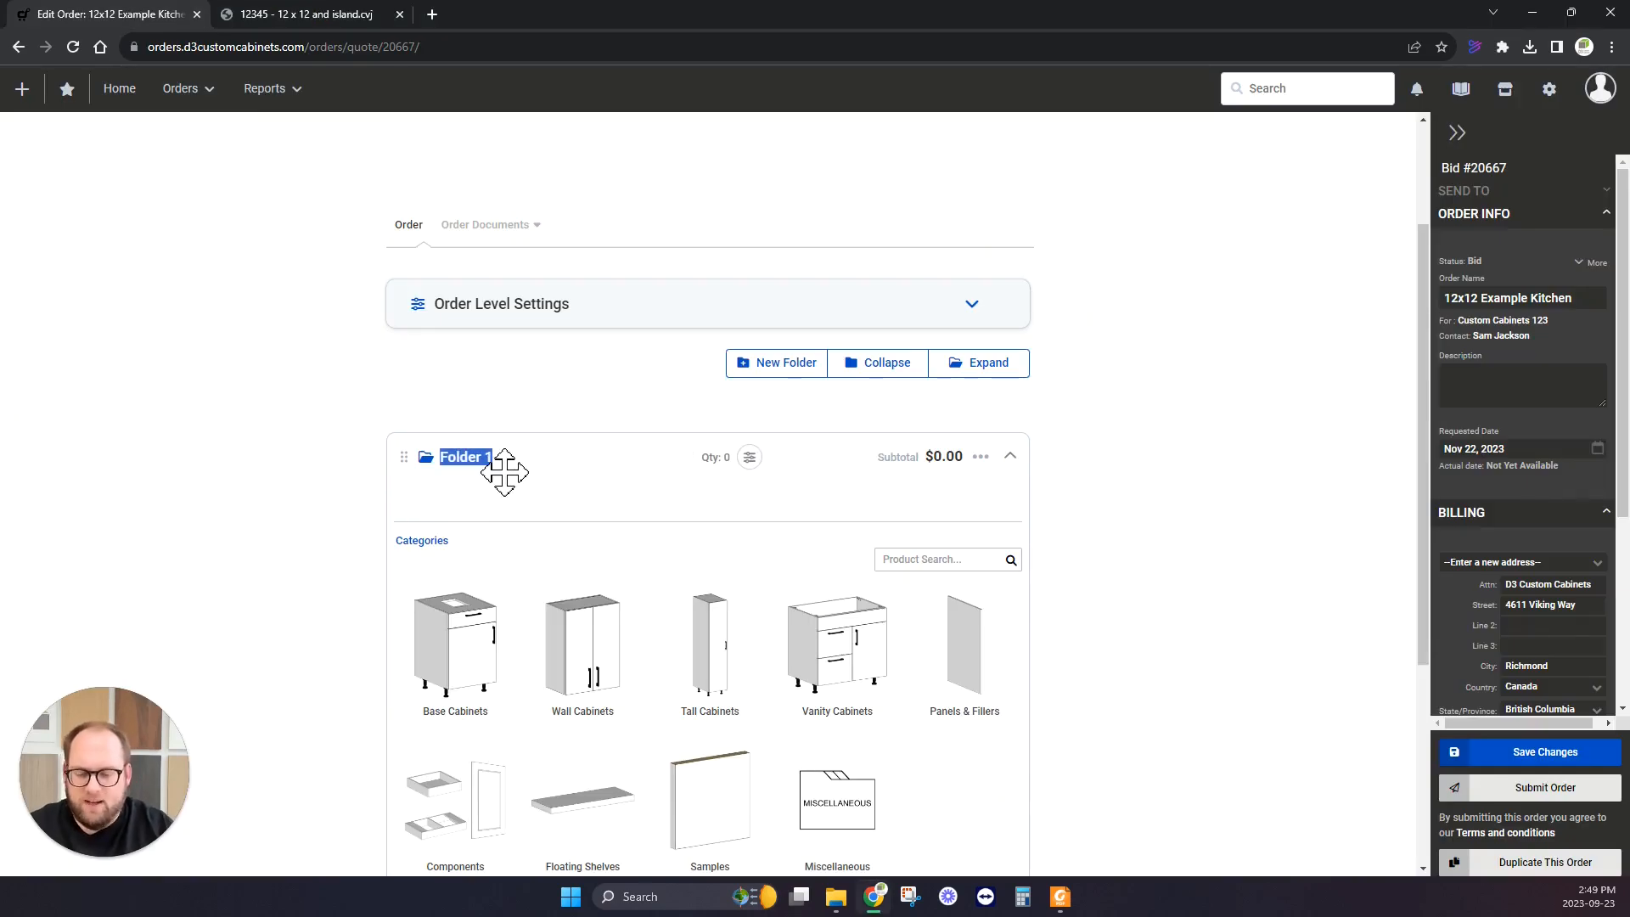
type("Kitchen Base &")
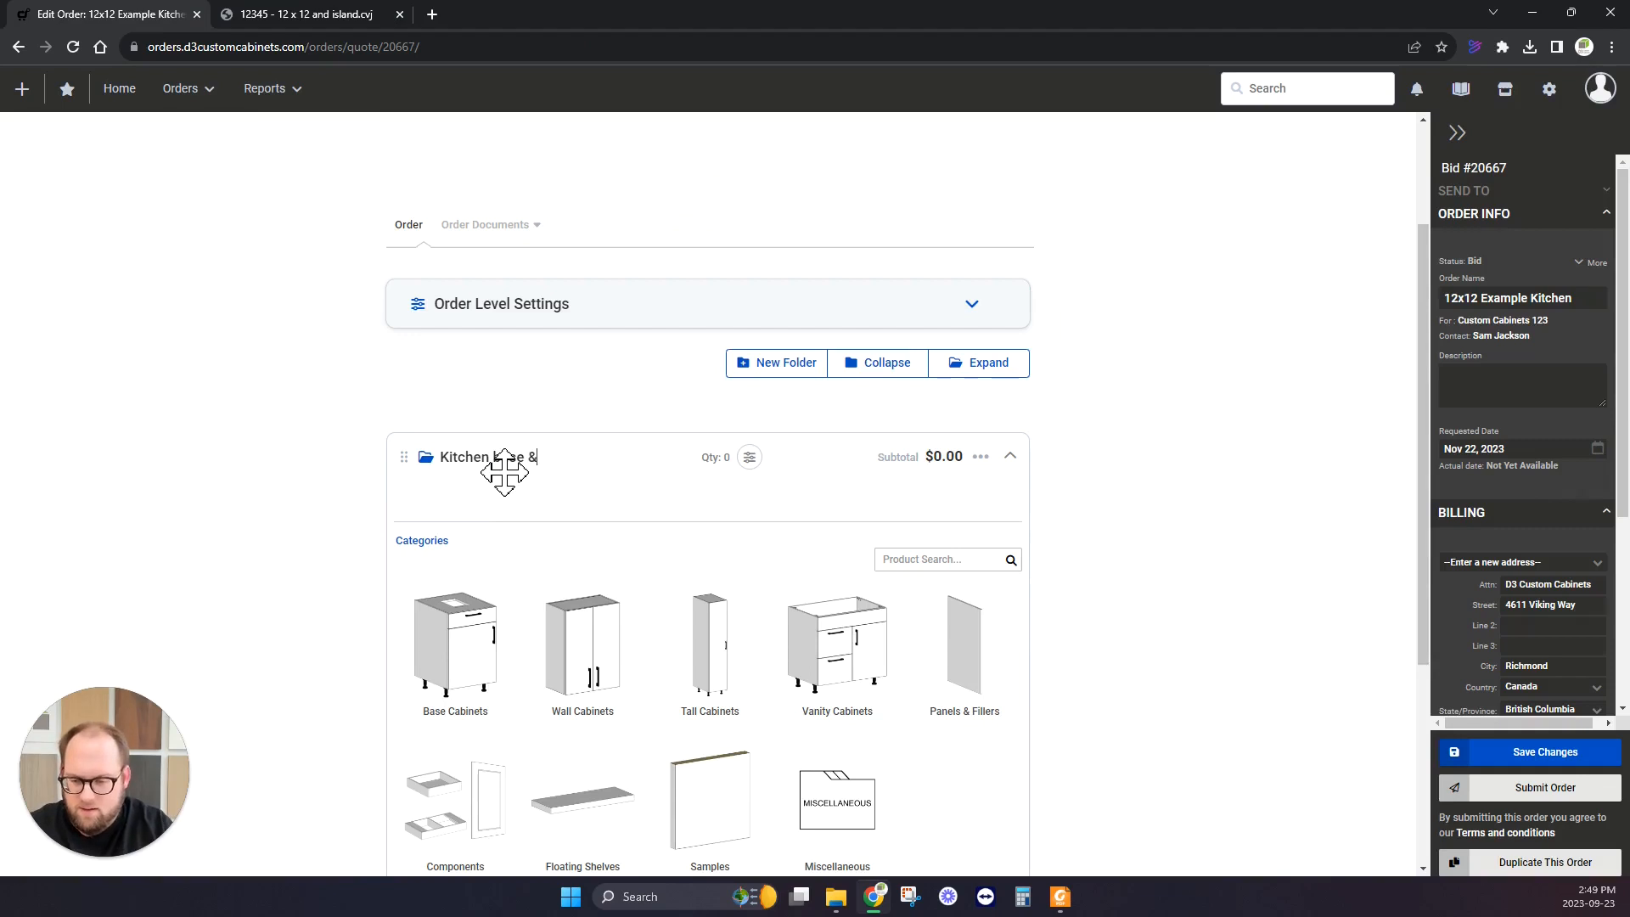
type(" Island")
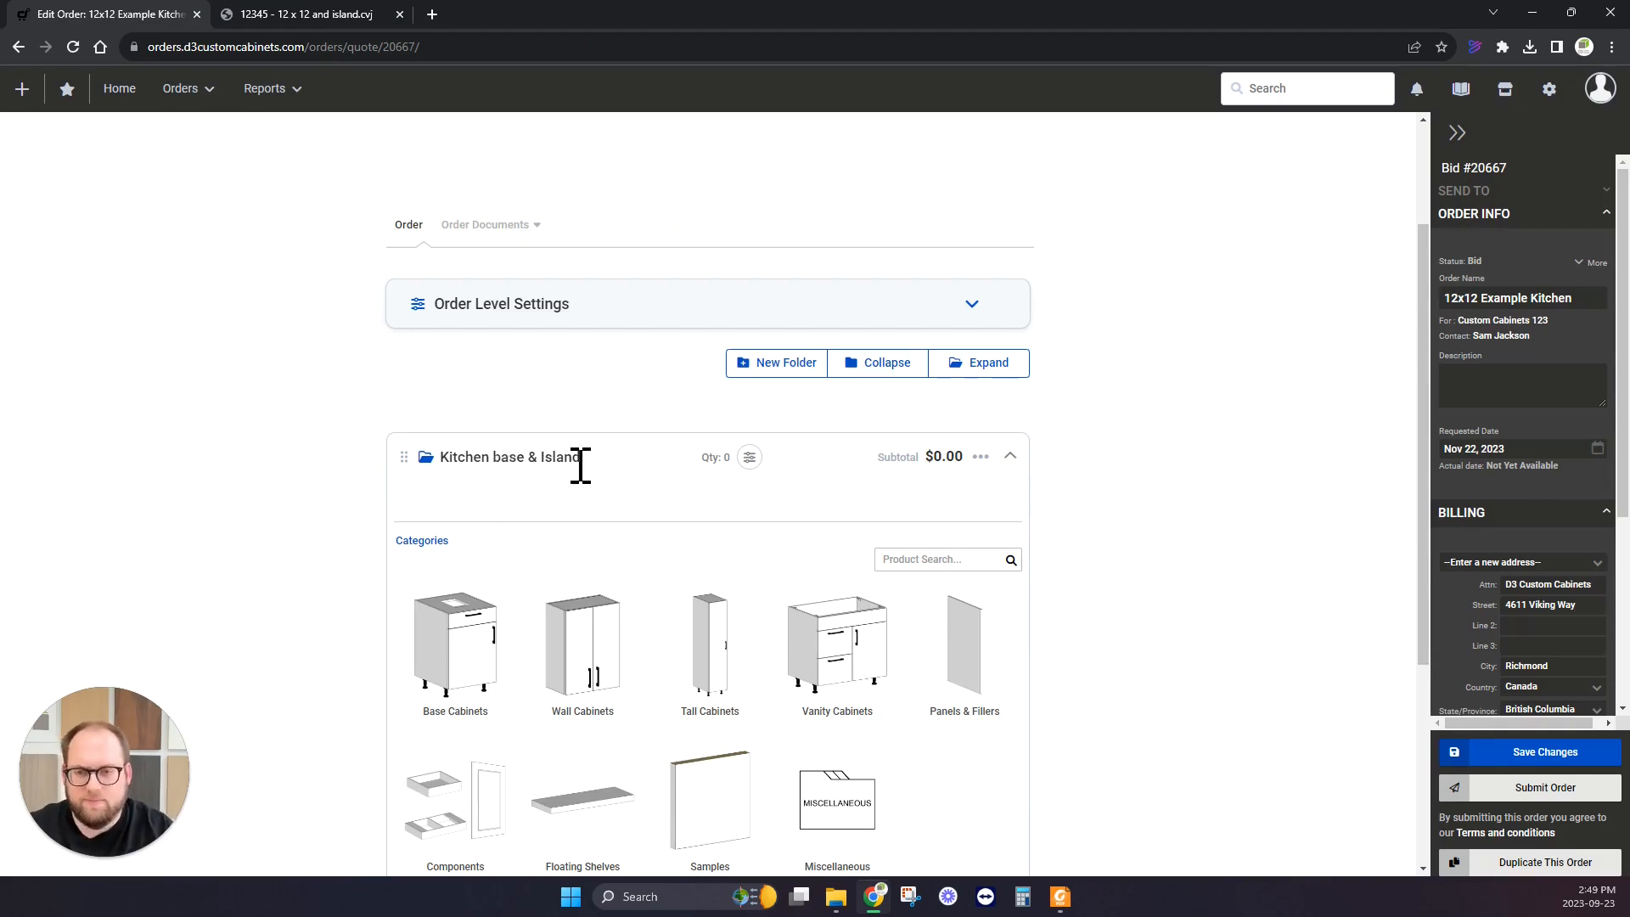
Check the Elevation 1 drawing and add the base cabinet Sink: Apron - Open - Full Height Door to the kitchen folder.
key("ctrl+Tab")
scroll(548, 442, "down", 8)
scroll(547, 441, "down", 10)
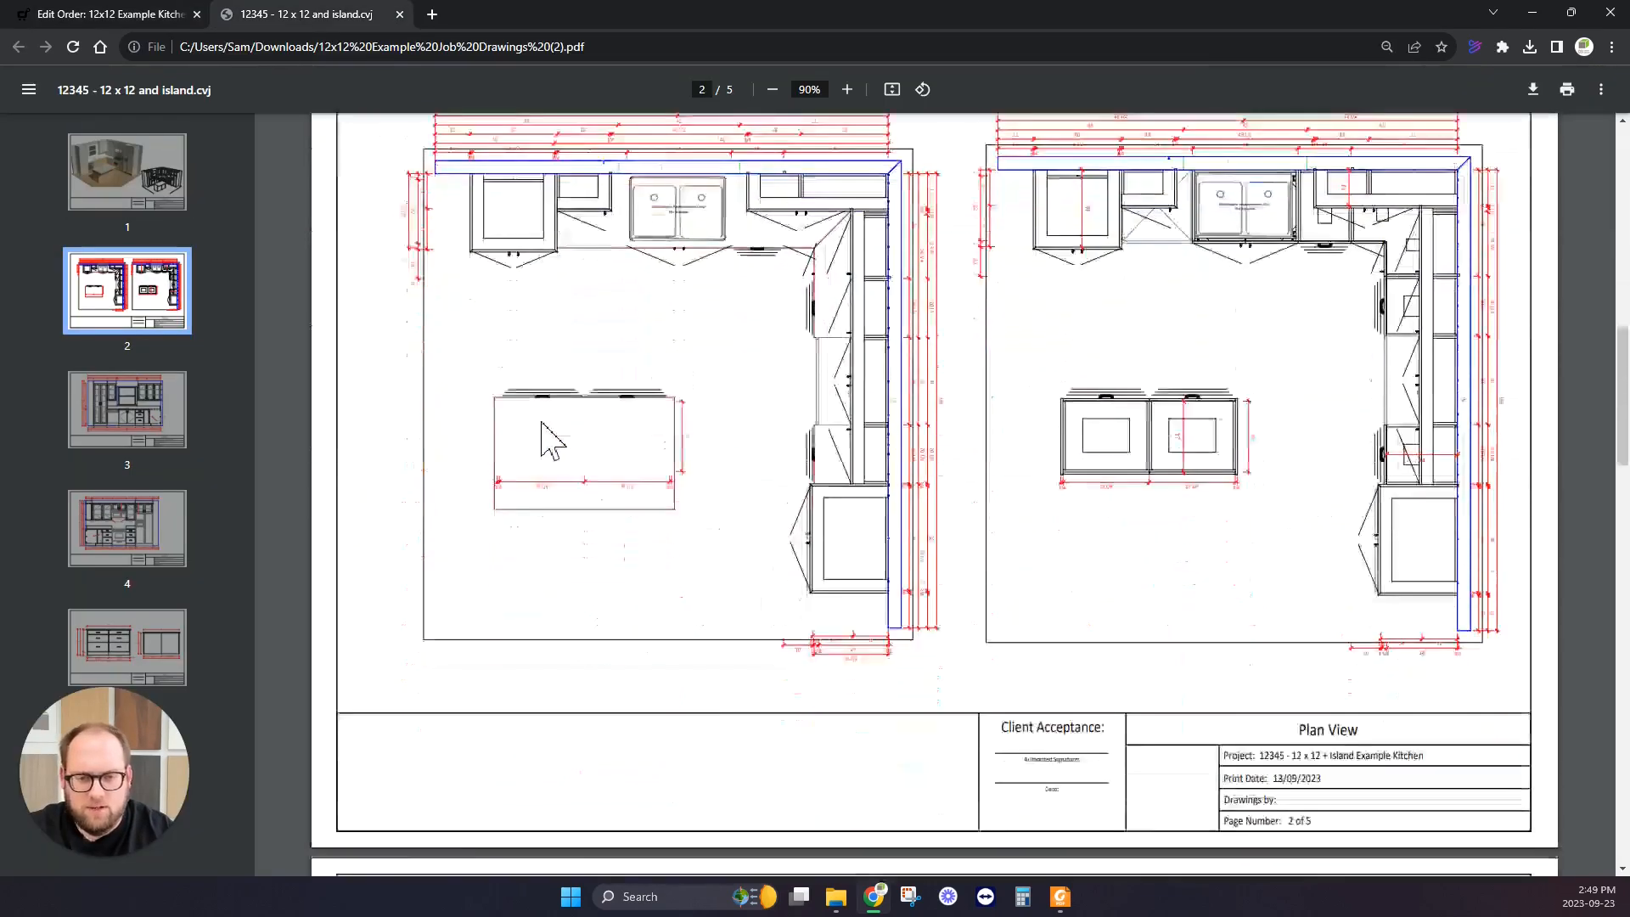
scroll(540, 433, "down", 1)
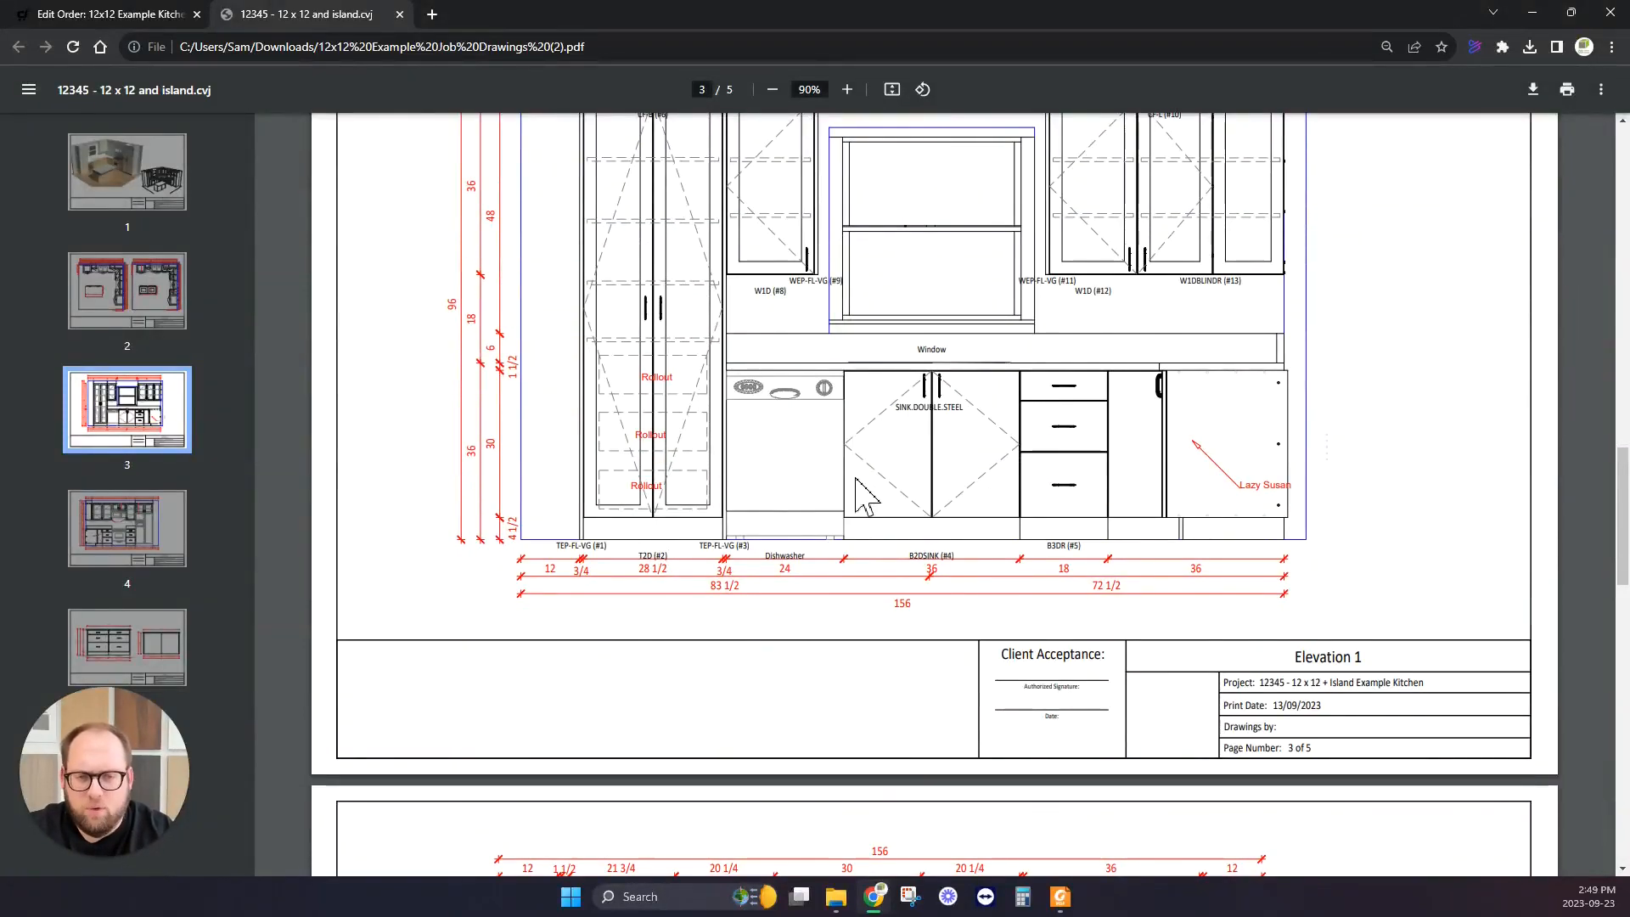
left_click(136, 14)
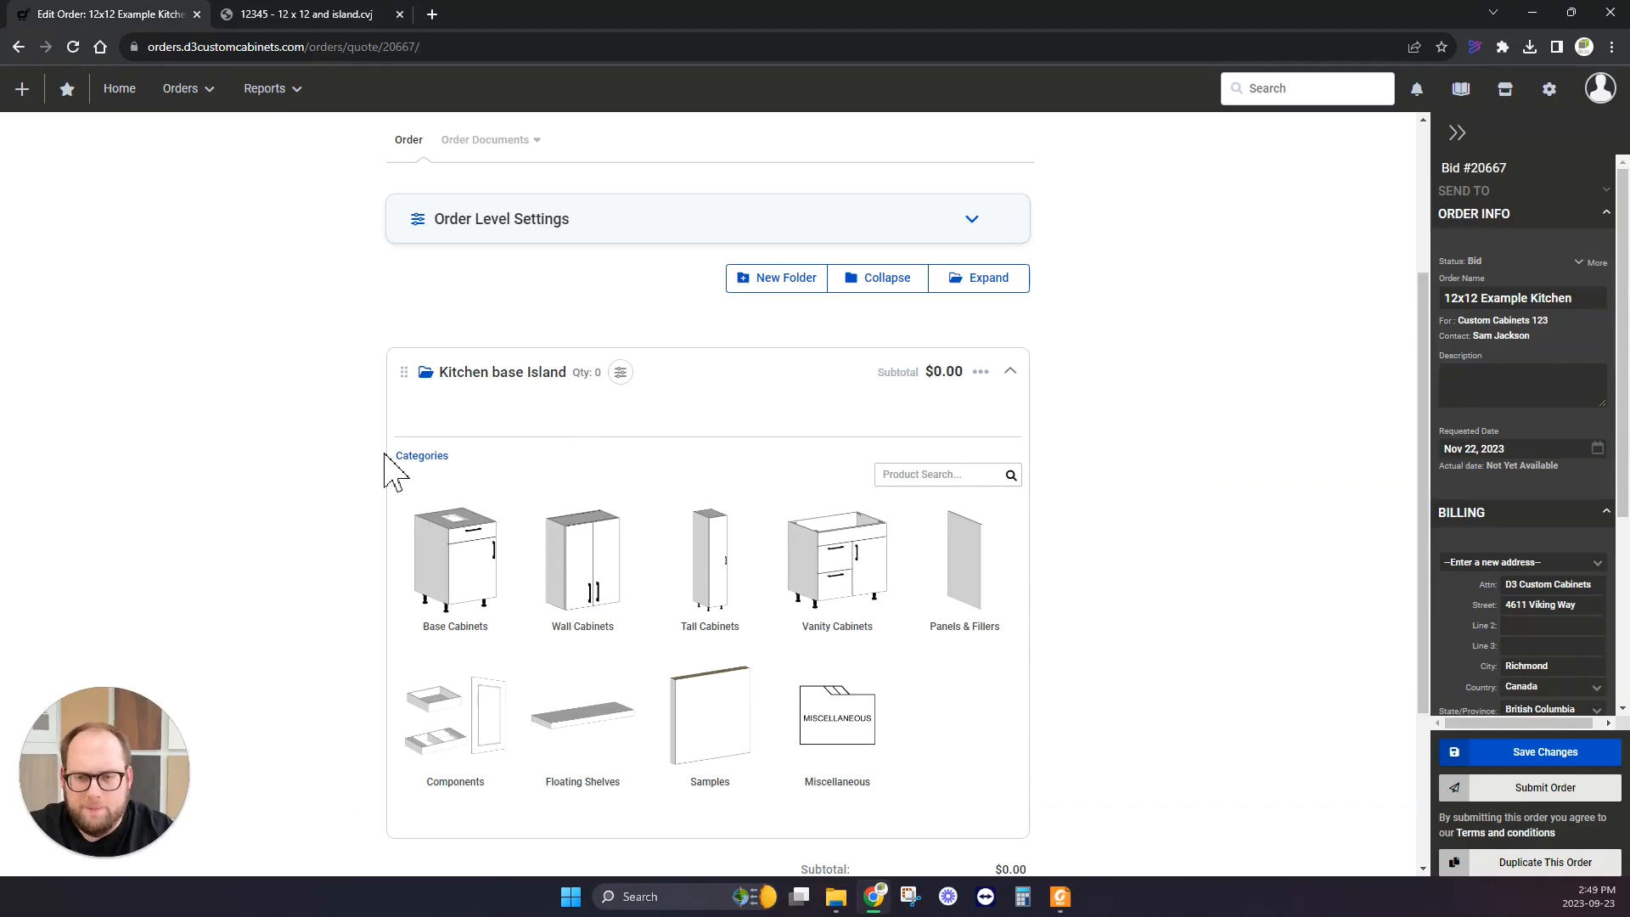
scroll(424, 501, "down", 2)
left_click(453, 399)
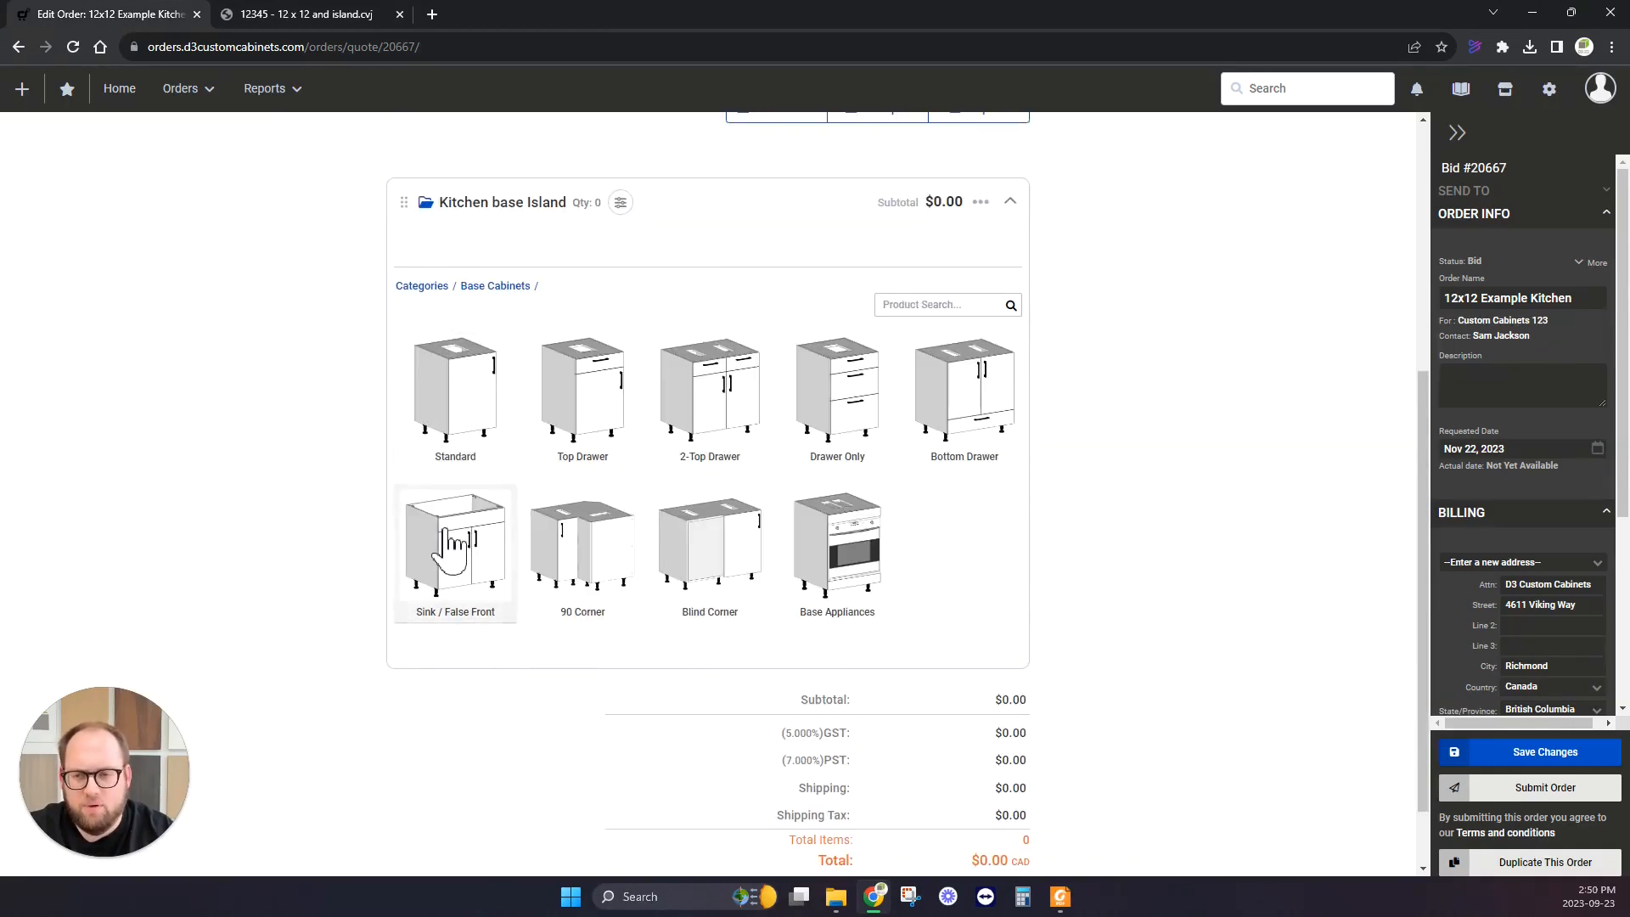
left_click(452, 547)
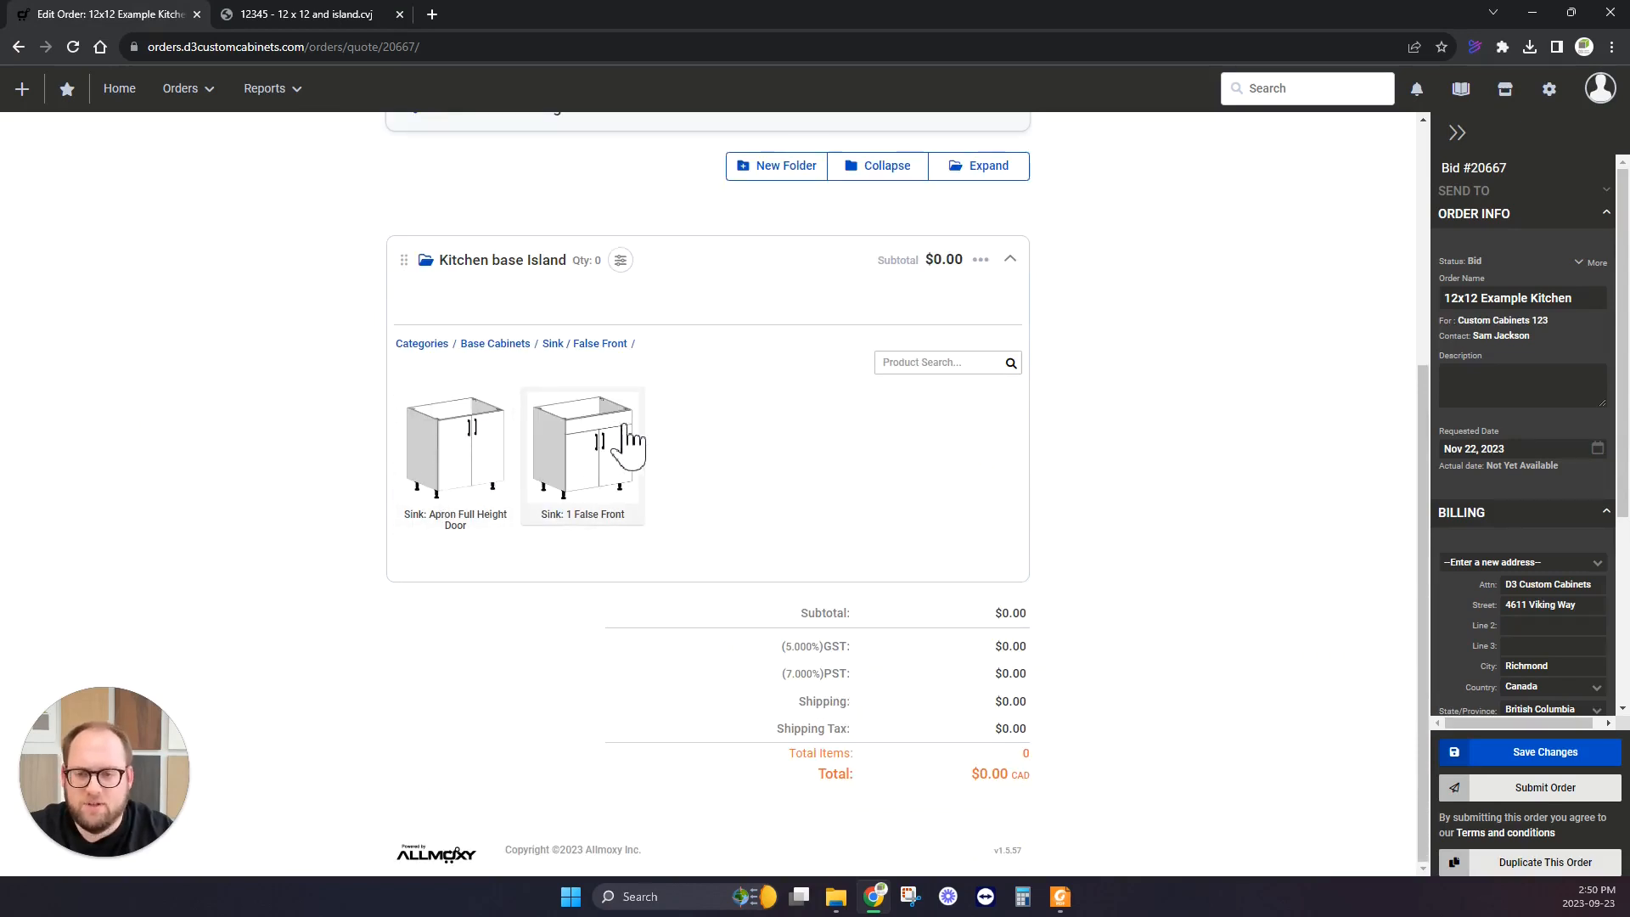
left_click(445, 440)
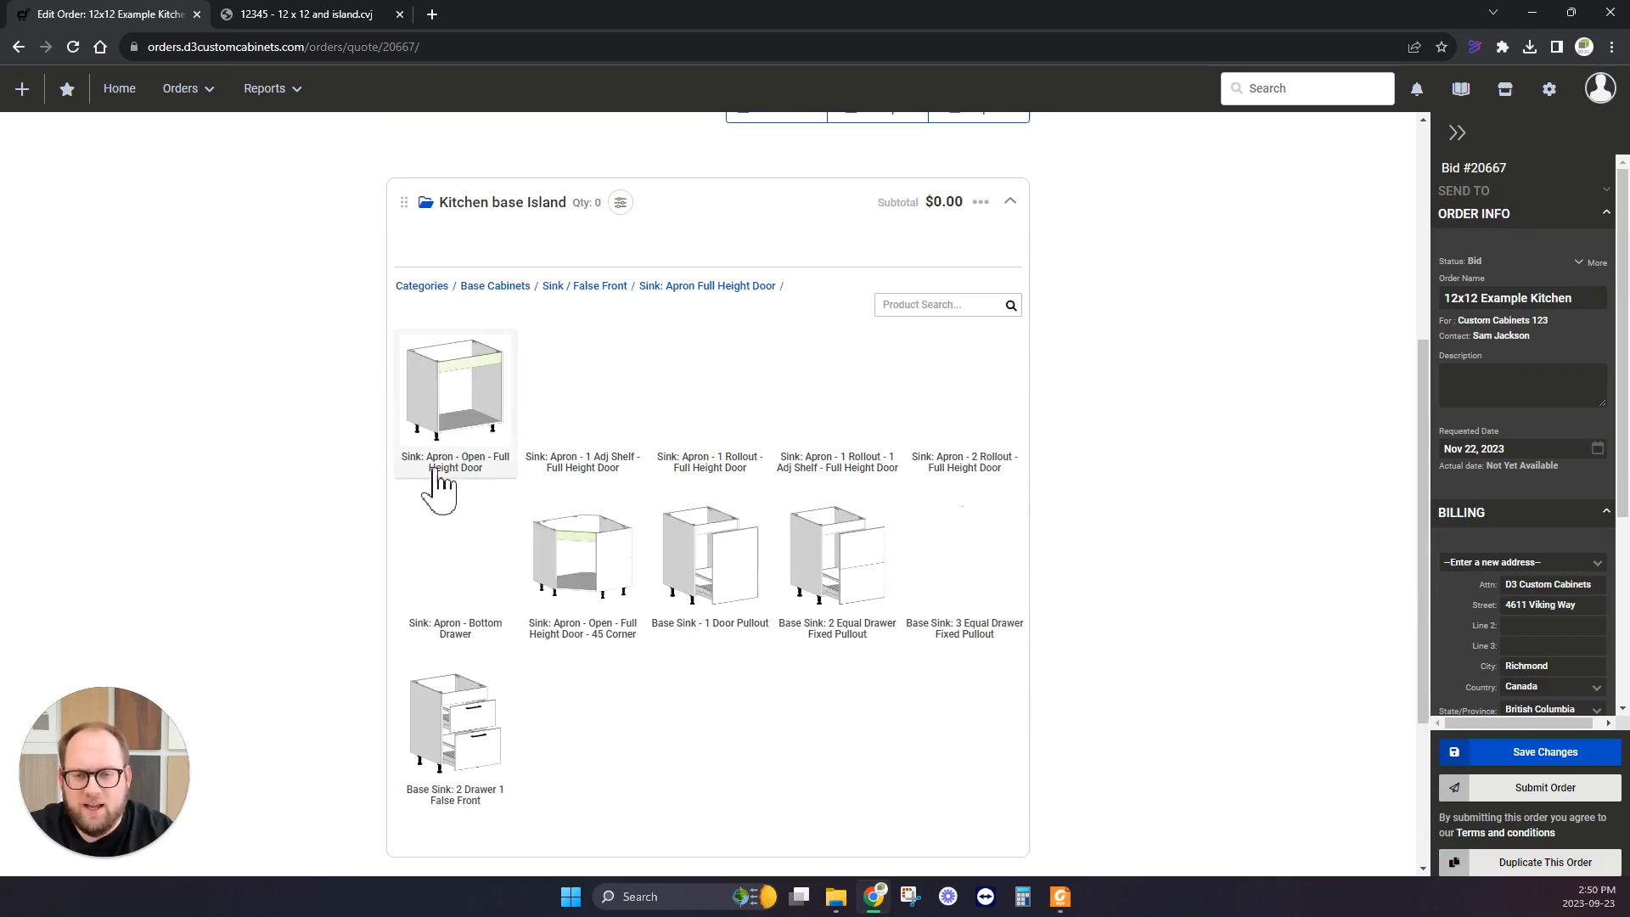
left_click(475, 403)
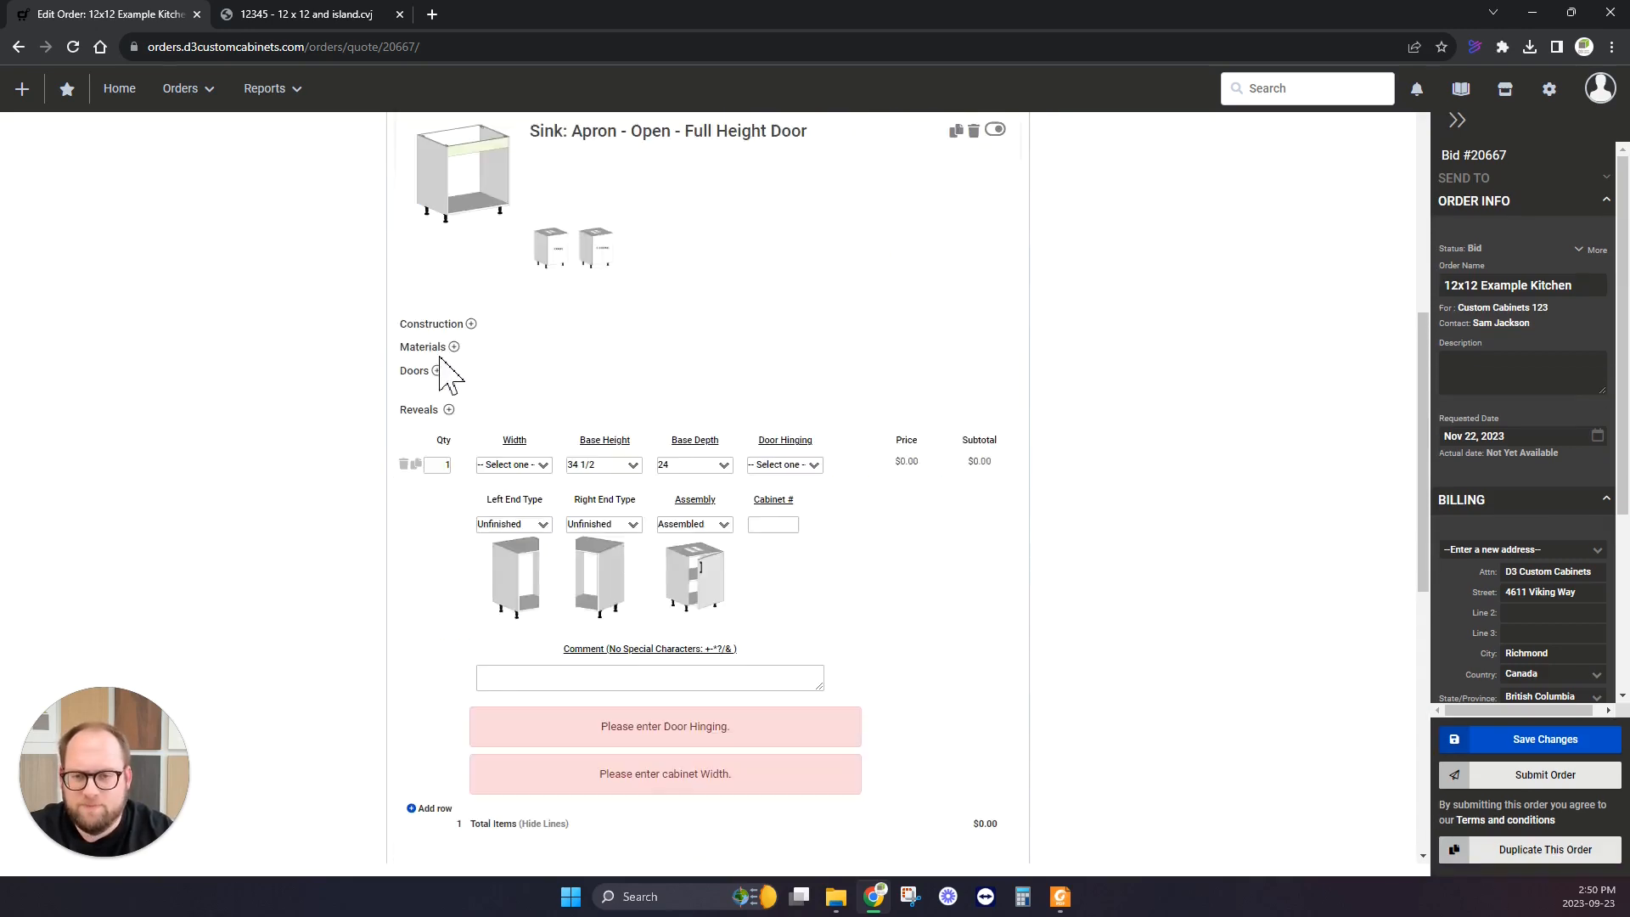
Read the base depth help, and set the sink cabinet's width to 36 with Pair Doors hinging.
left_click(692, 443)
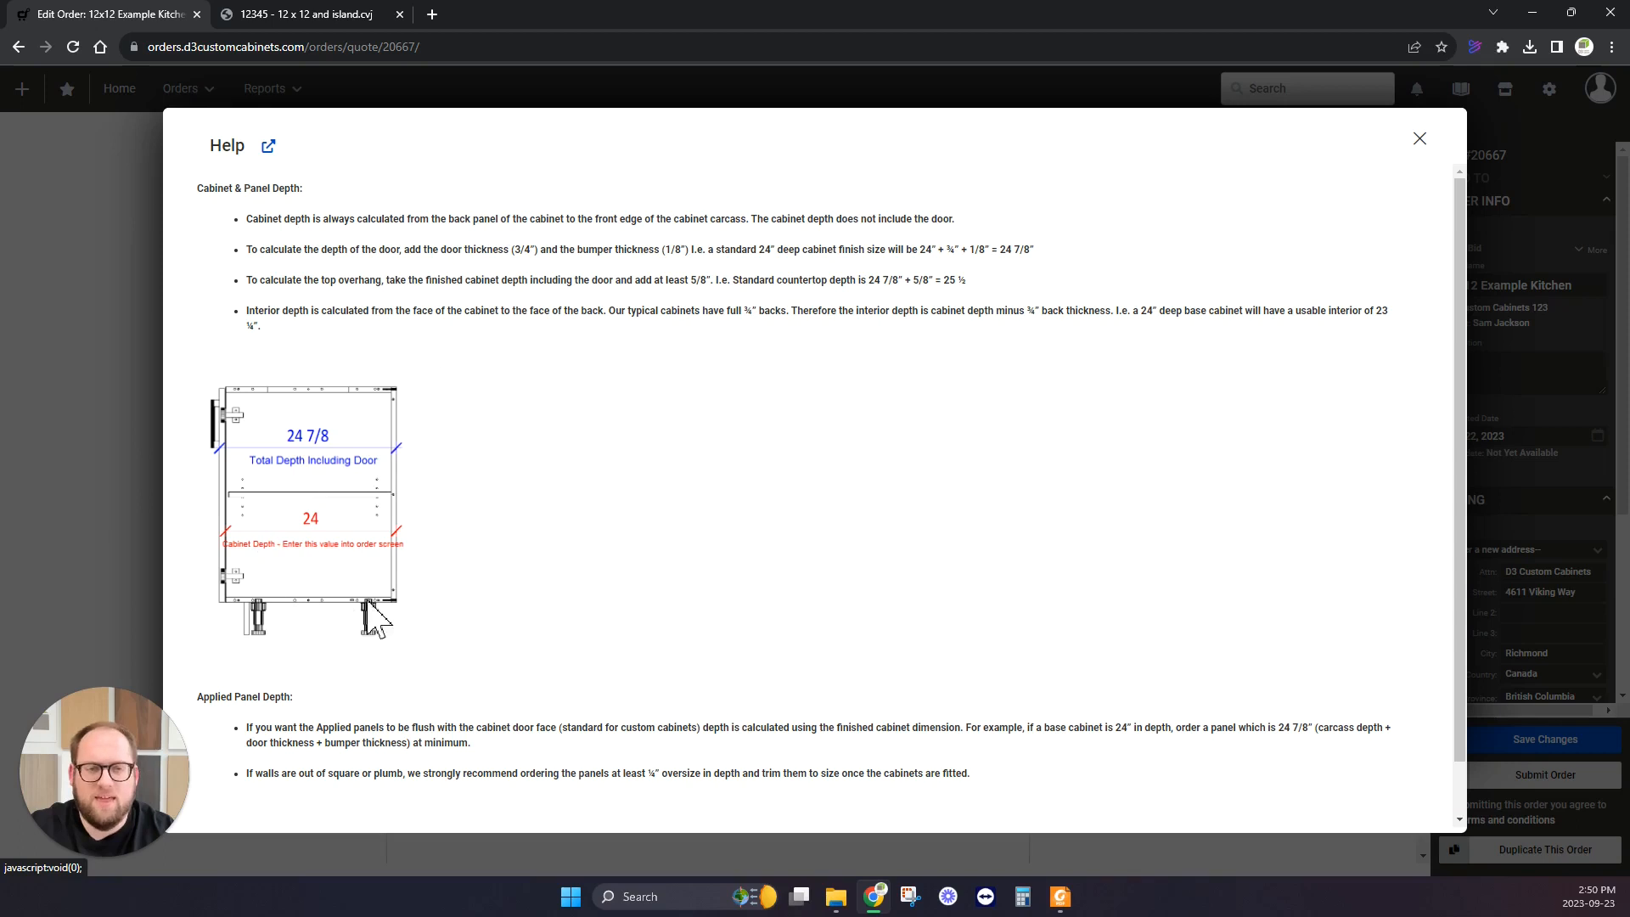
left_click(1432, 143)
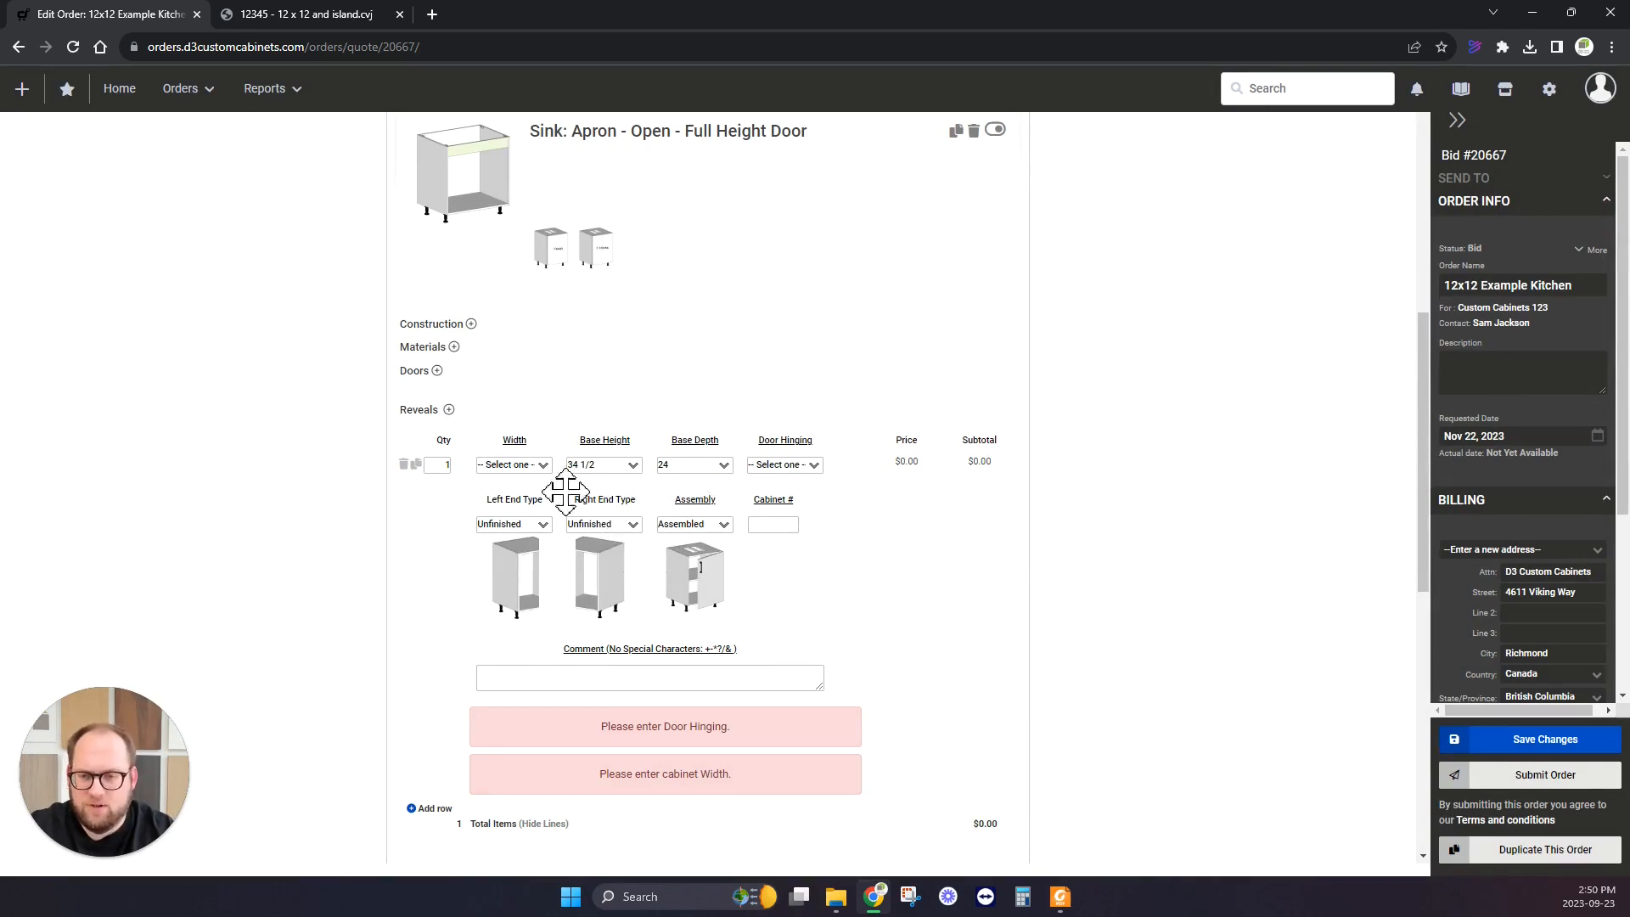
left_click(541, 465)
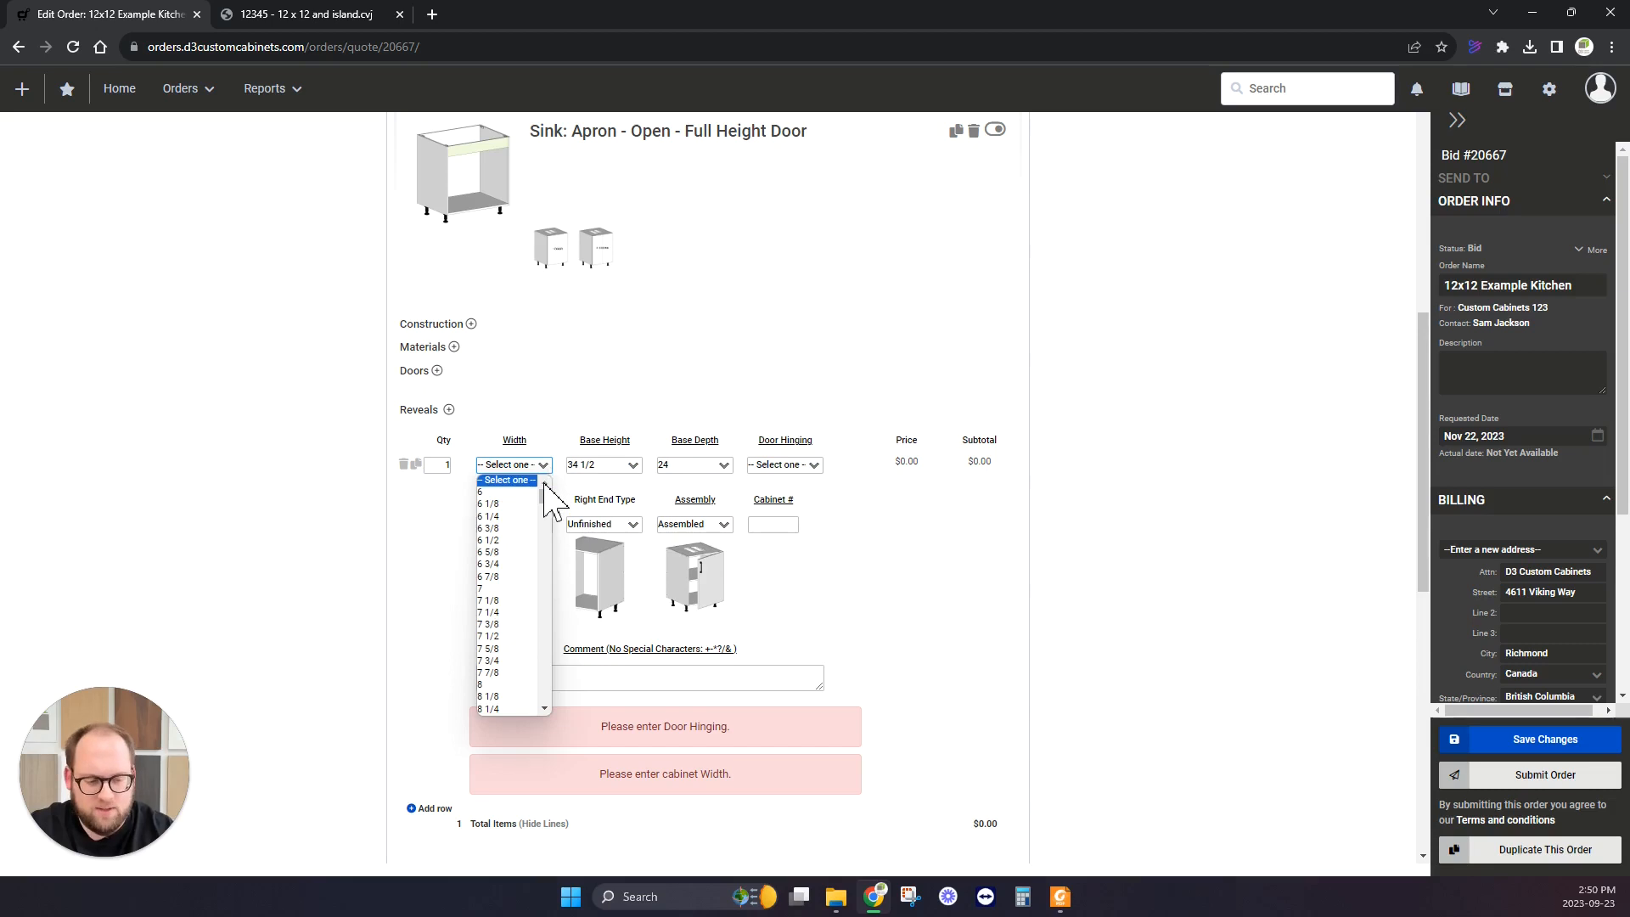
type("36")
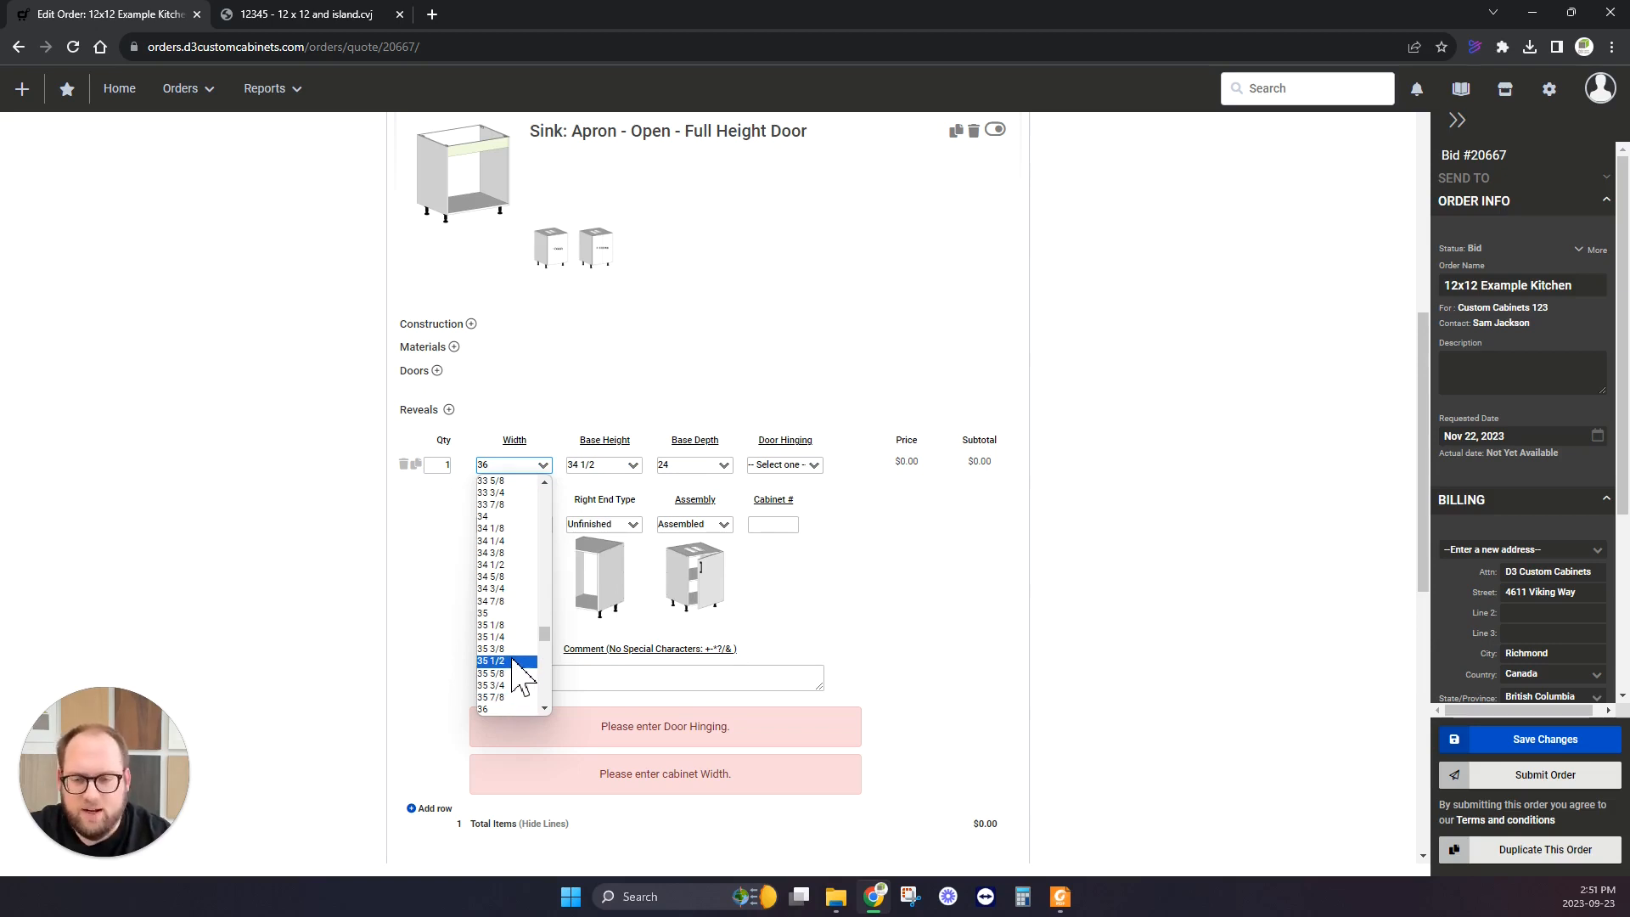
scroll(518, 676, "down", 3)
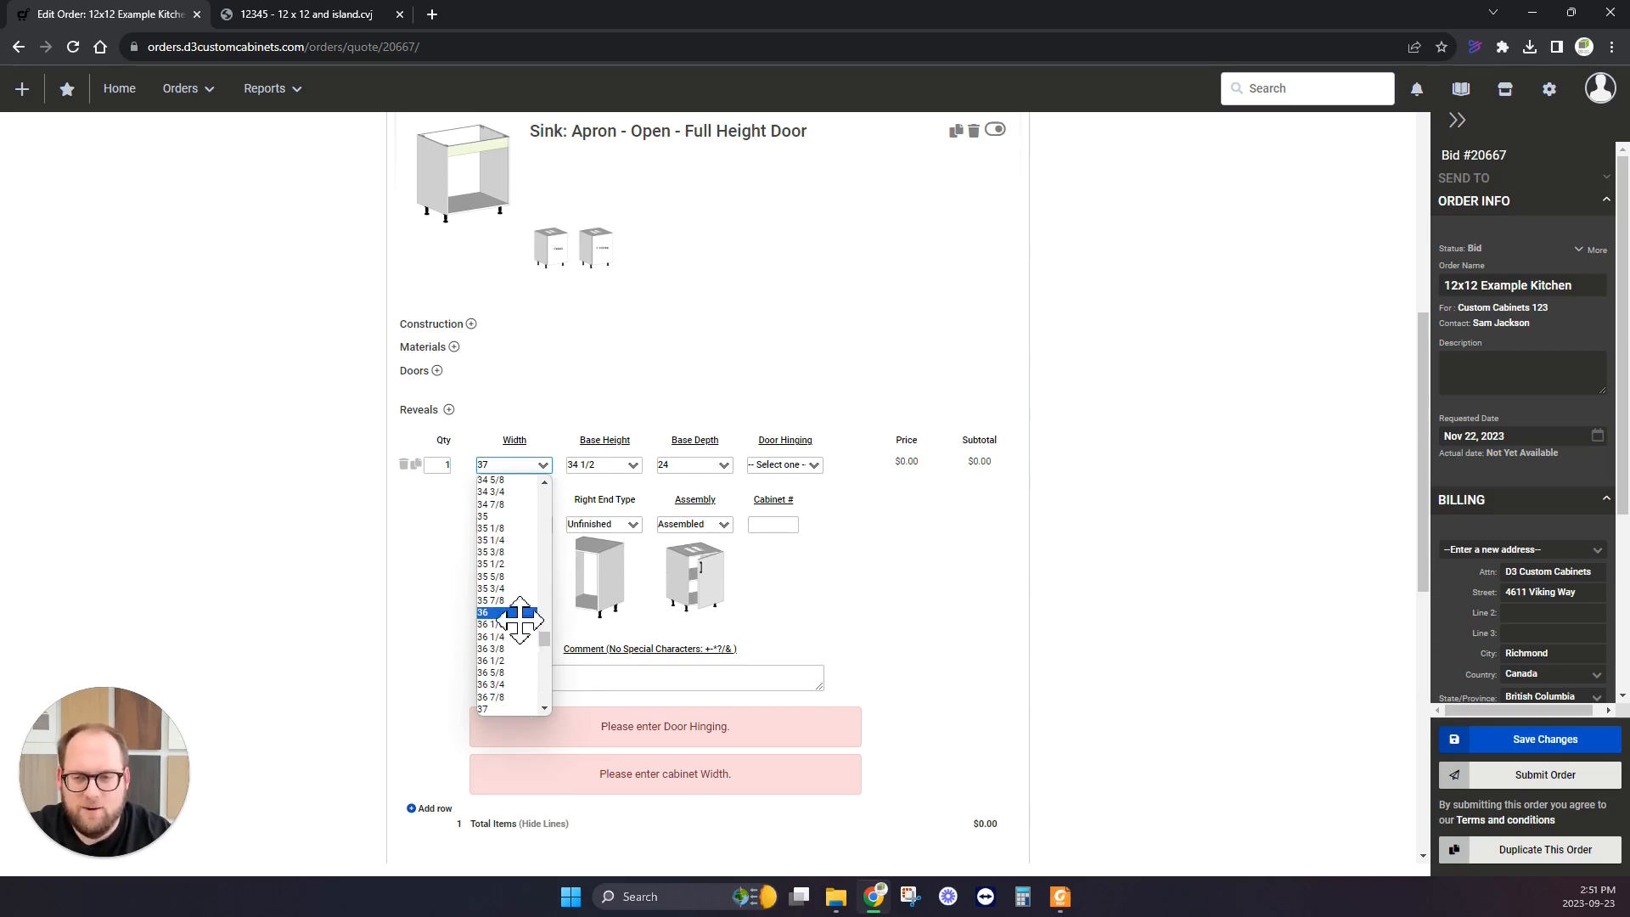
left_click(492, 612)
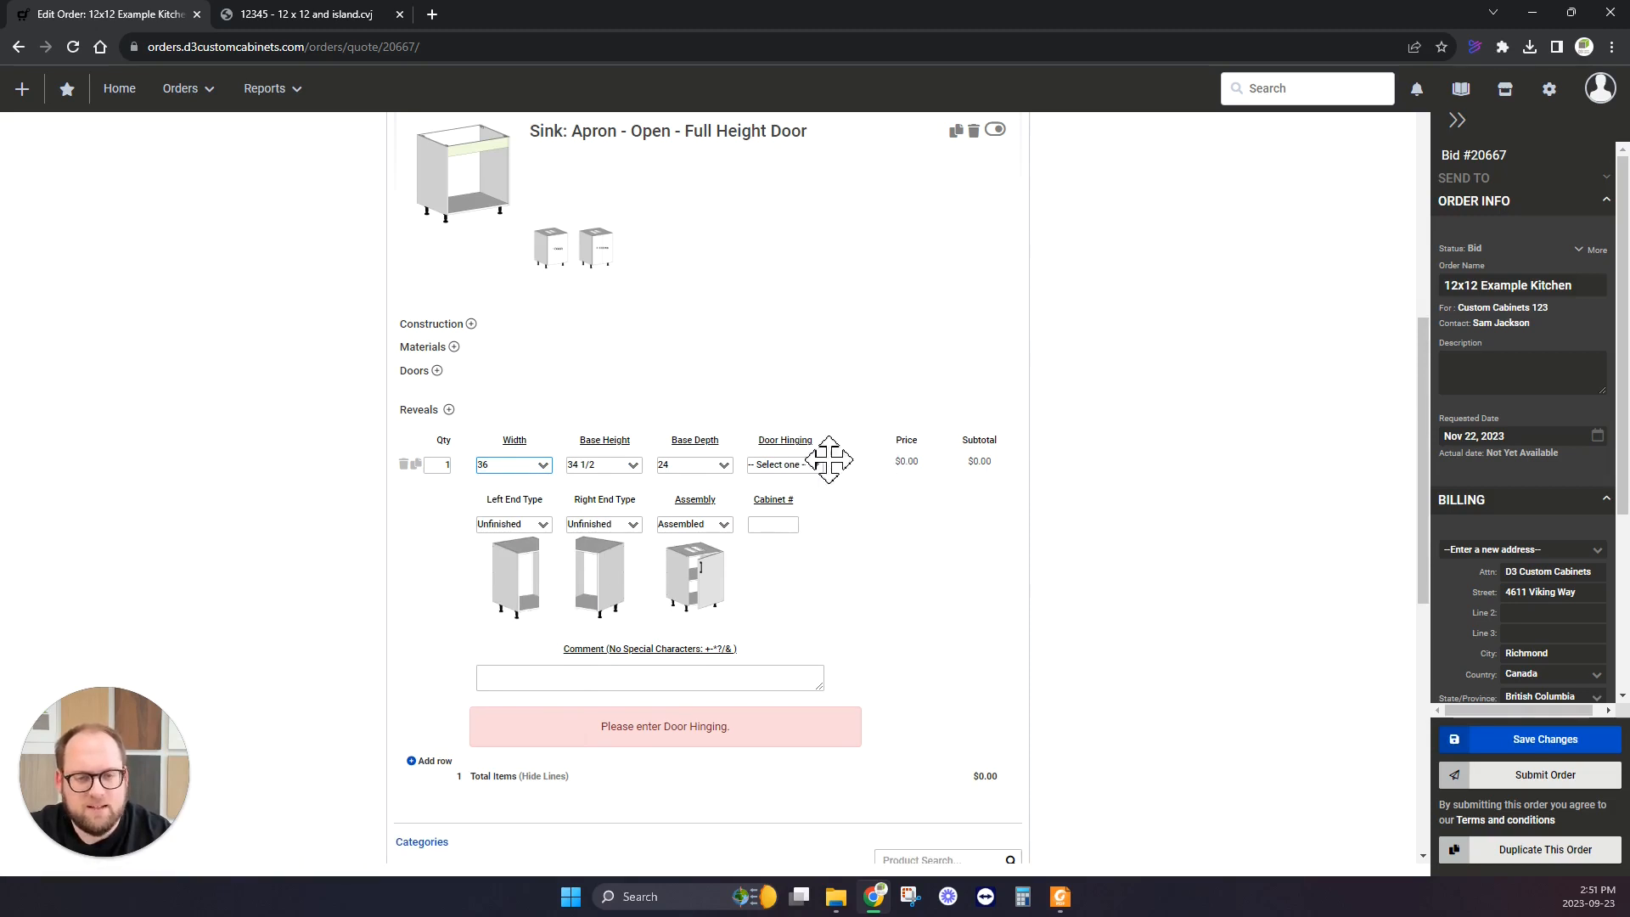
left_click(796, 466)
left_click(798, 553)
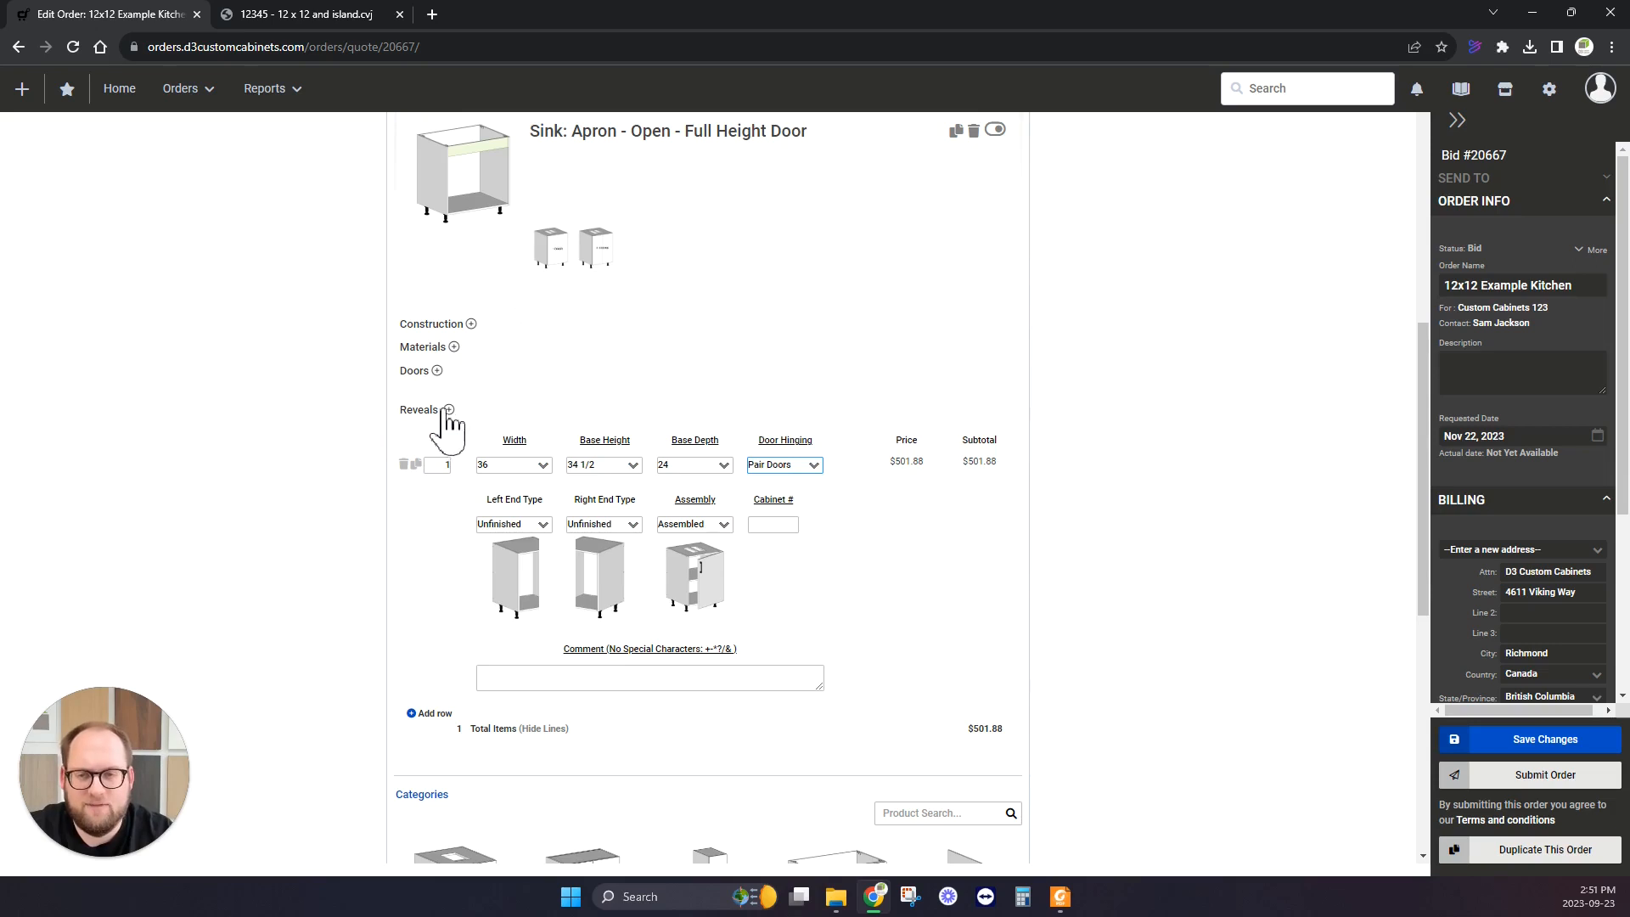
Consult Elevation 1 for the cabinet beside the sink and add a Base: 3 Drawer - Specify Top 1 cabinet.
left_click(242, 13)
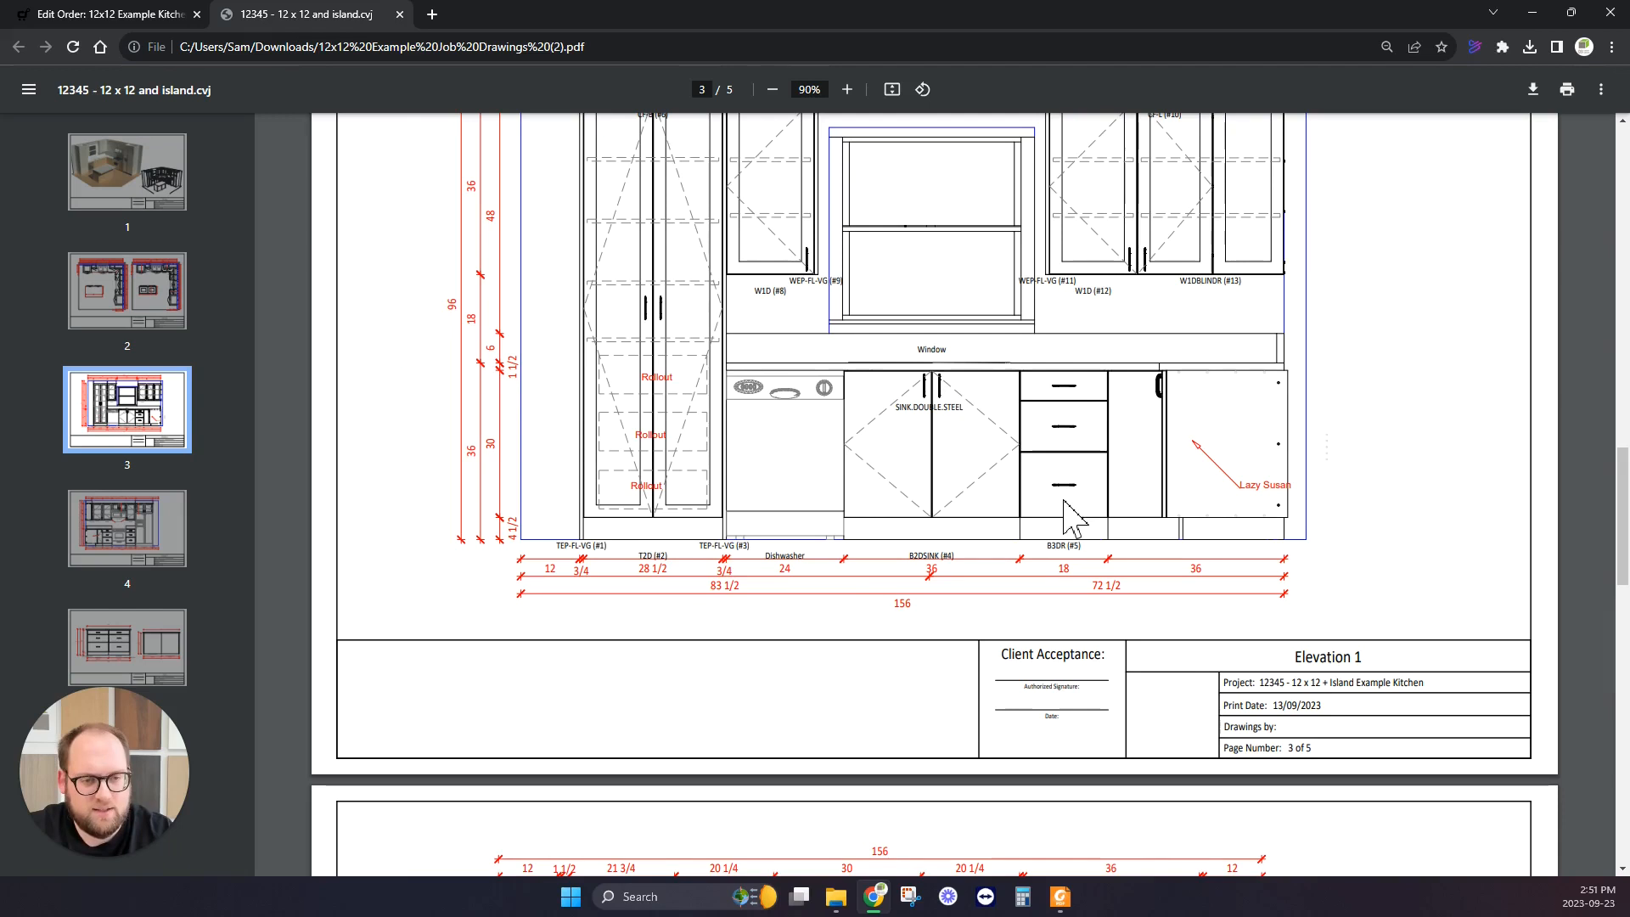
left_click(74, 14)
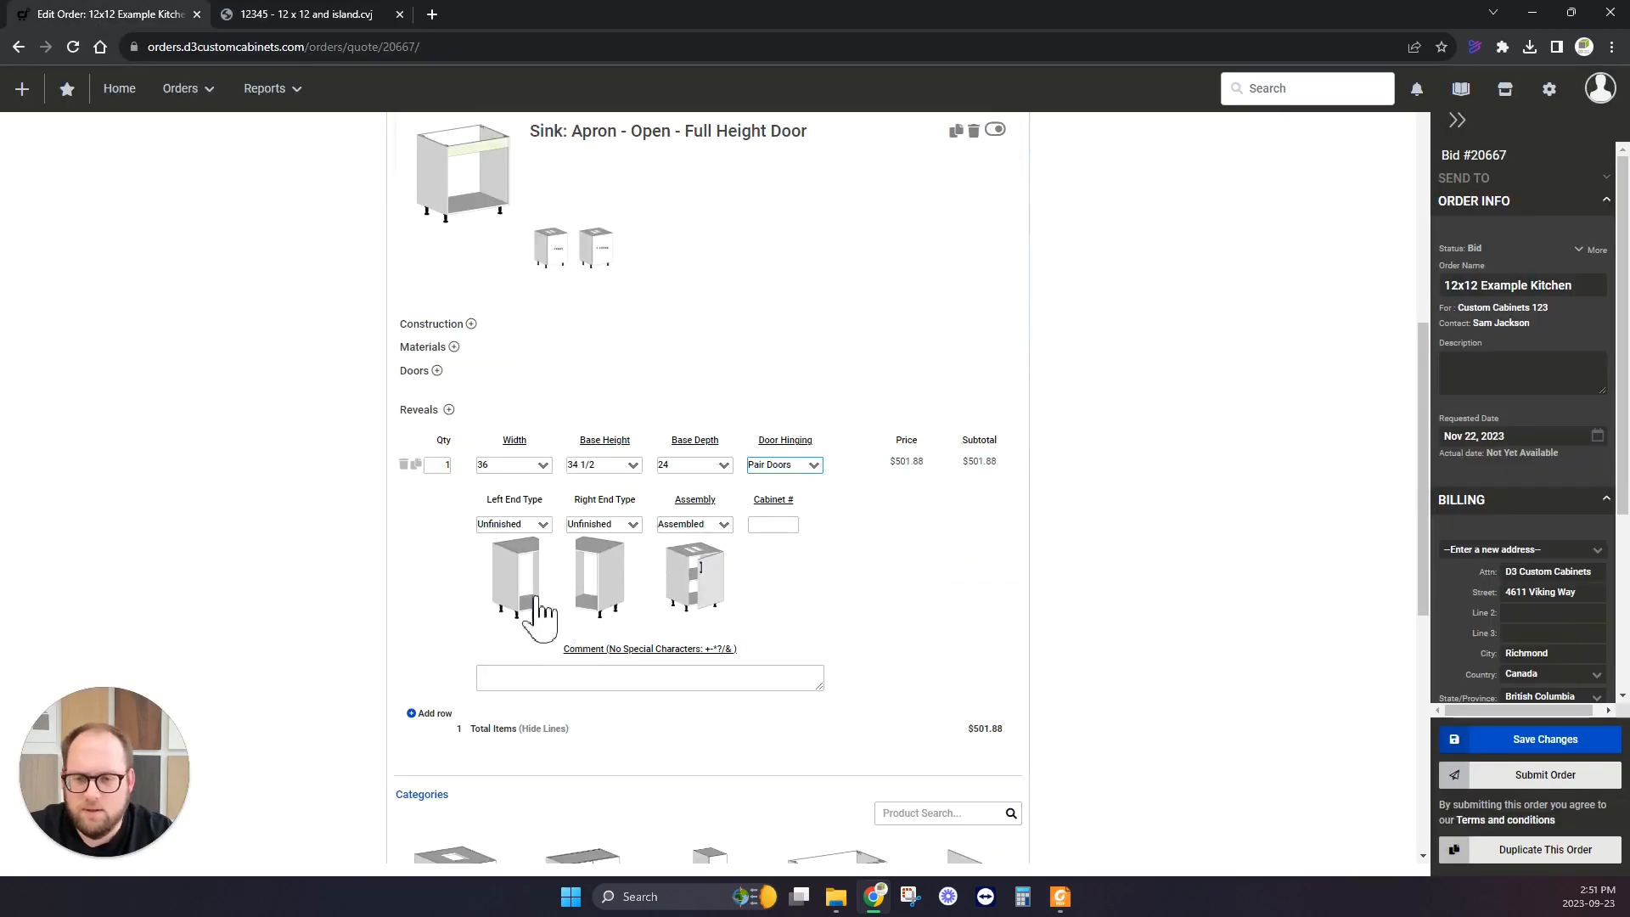
scroll(459, 594, "down", 2)
scroll(355, 569, "down", 4)
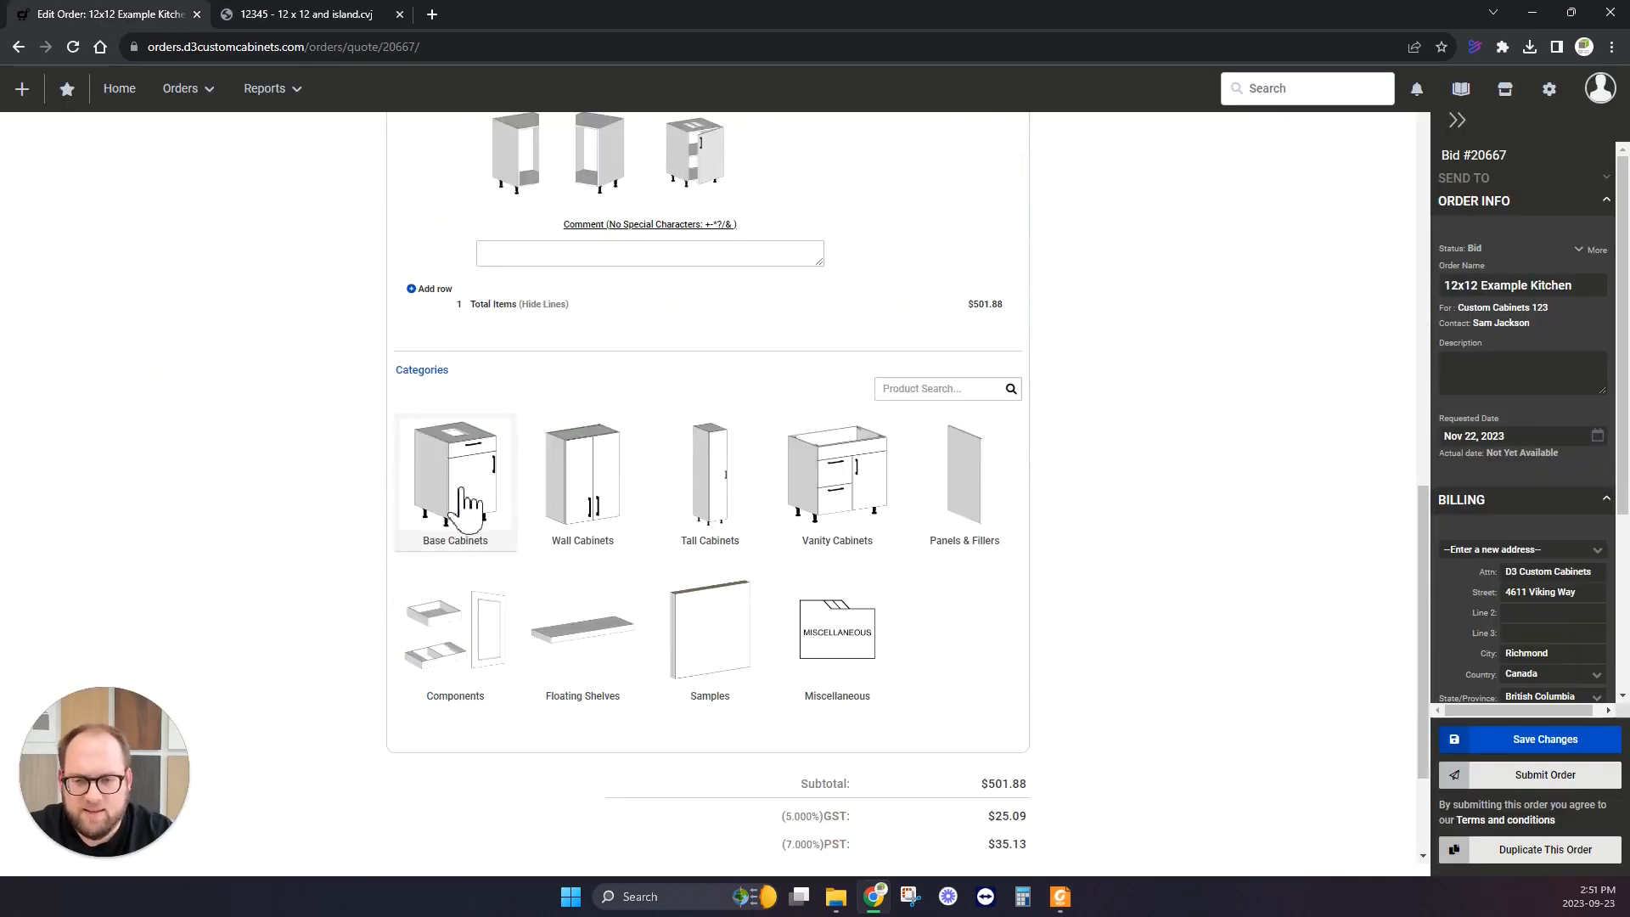
left_click(459, 490)
left_click(829, 509)
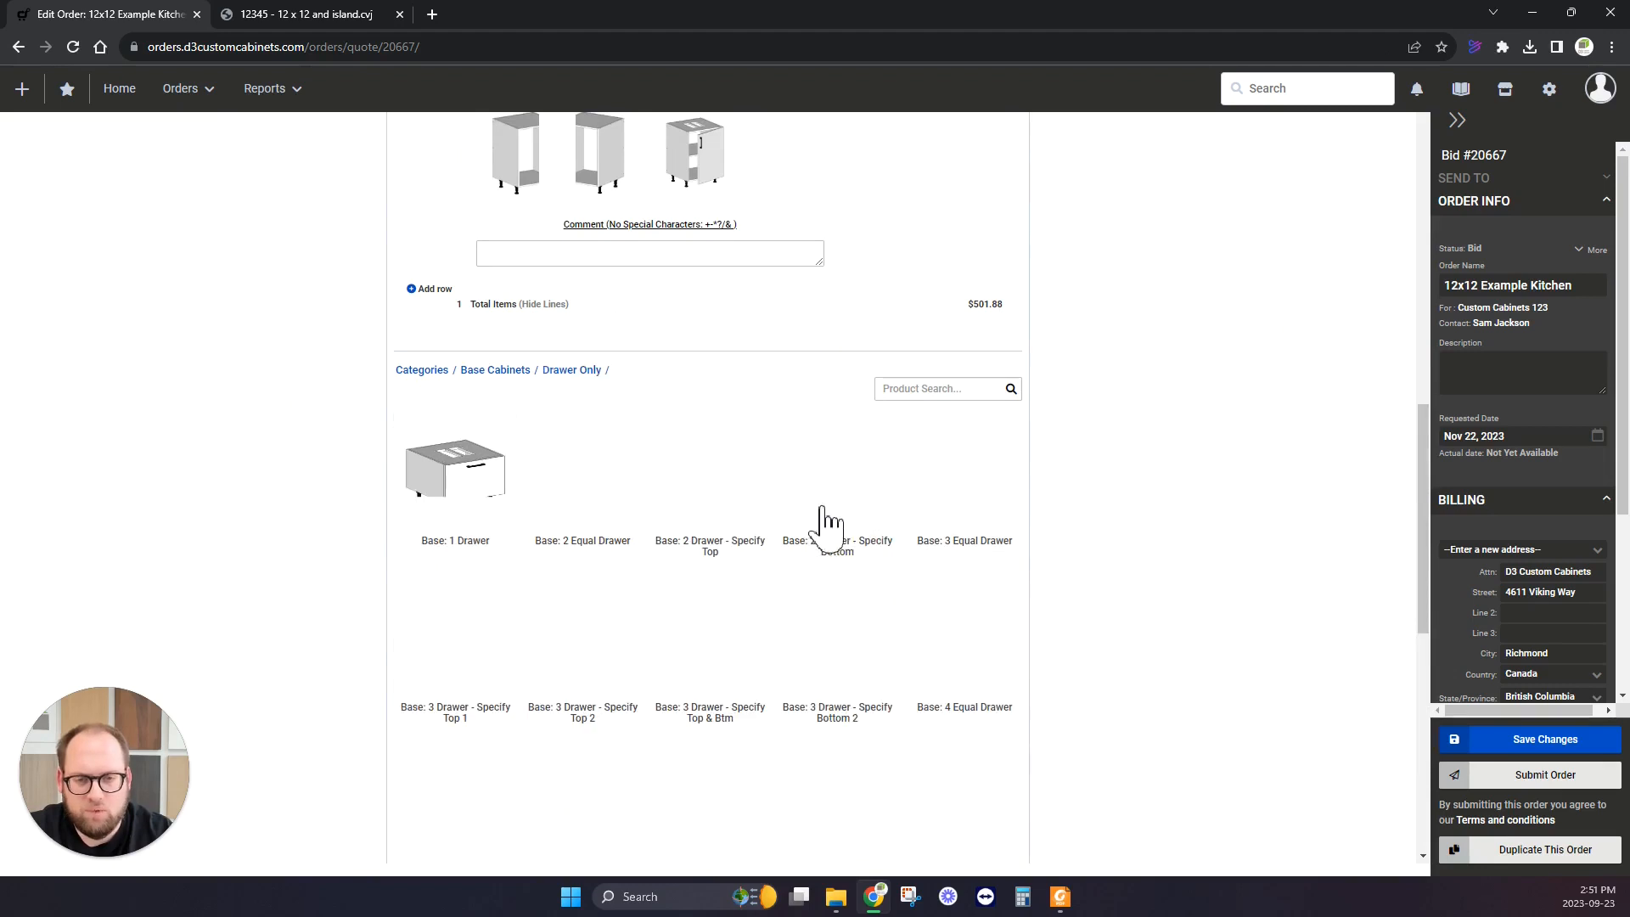
scroll(263, 465, "down", 3)
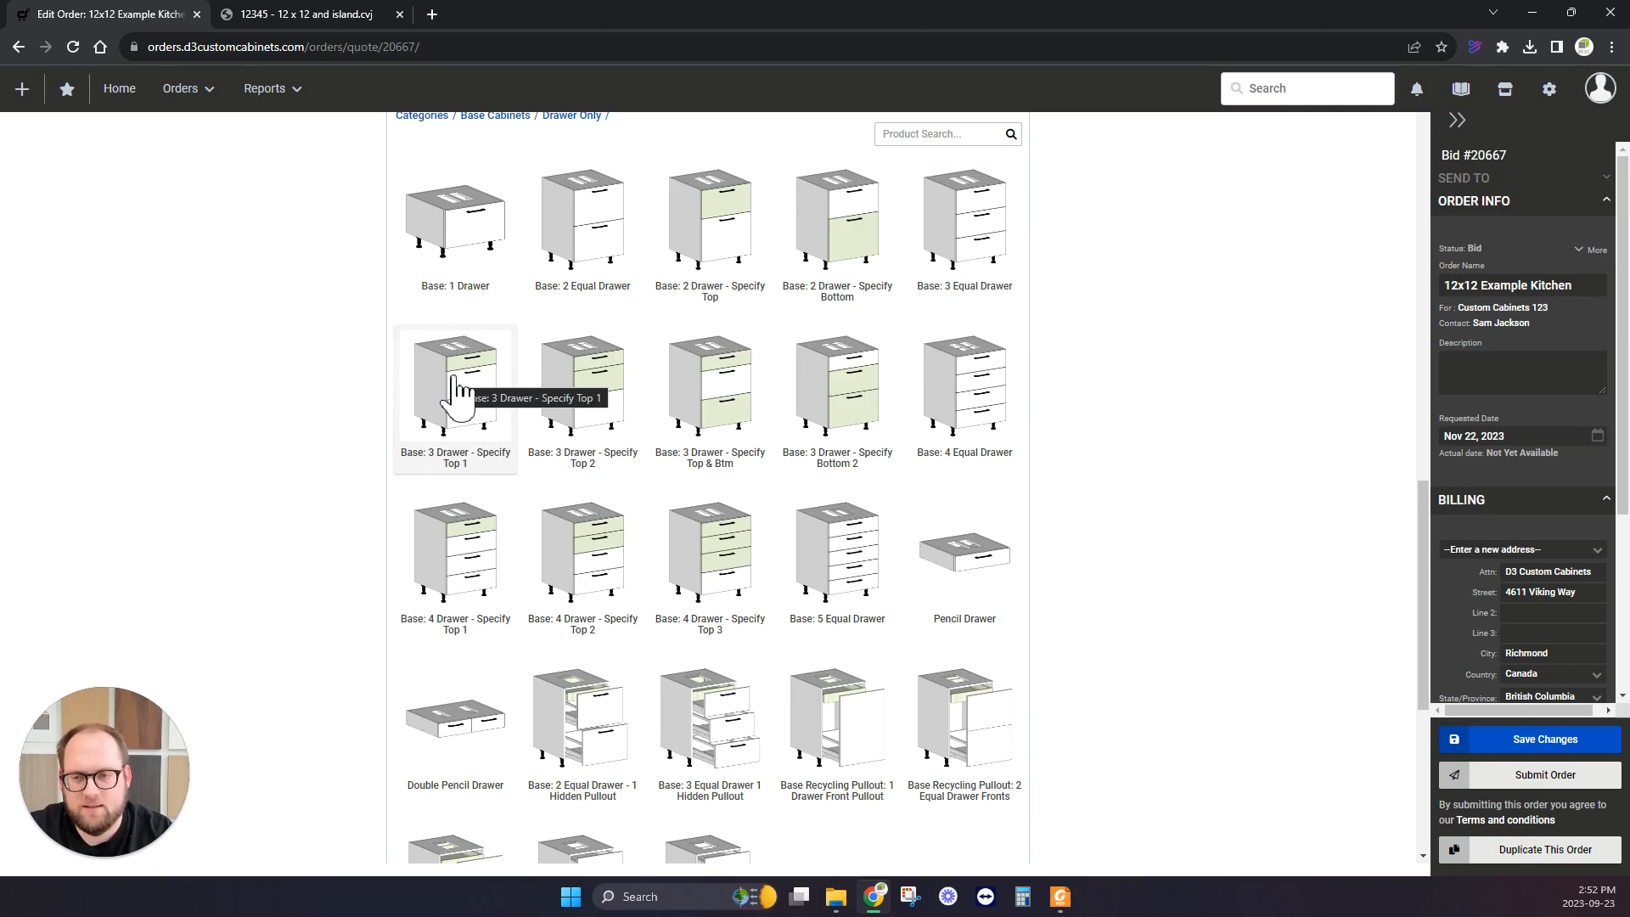
left_click(467, 445)
Set the three-drawer base cabinet's width to 18.
left_click(514, 464)
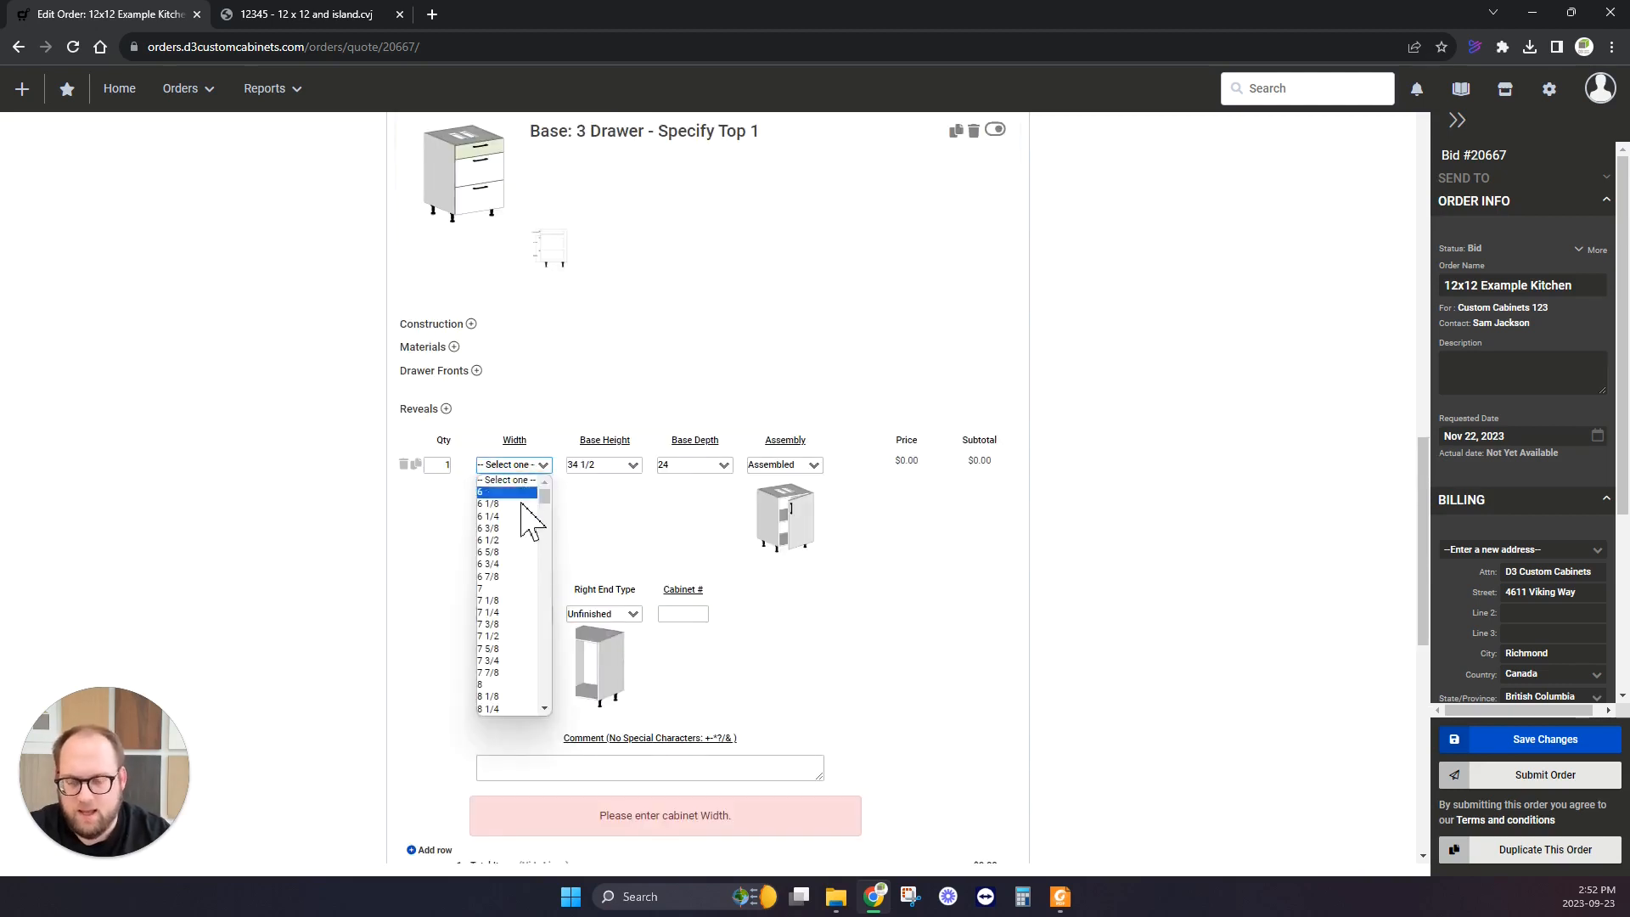
type("18")
key("Return")
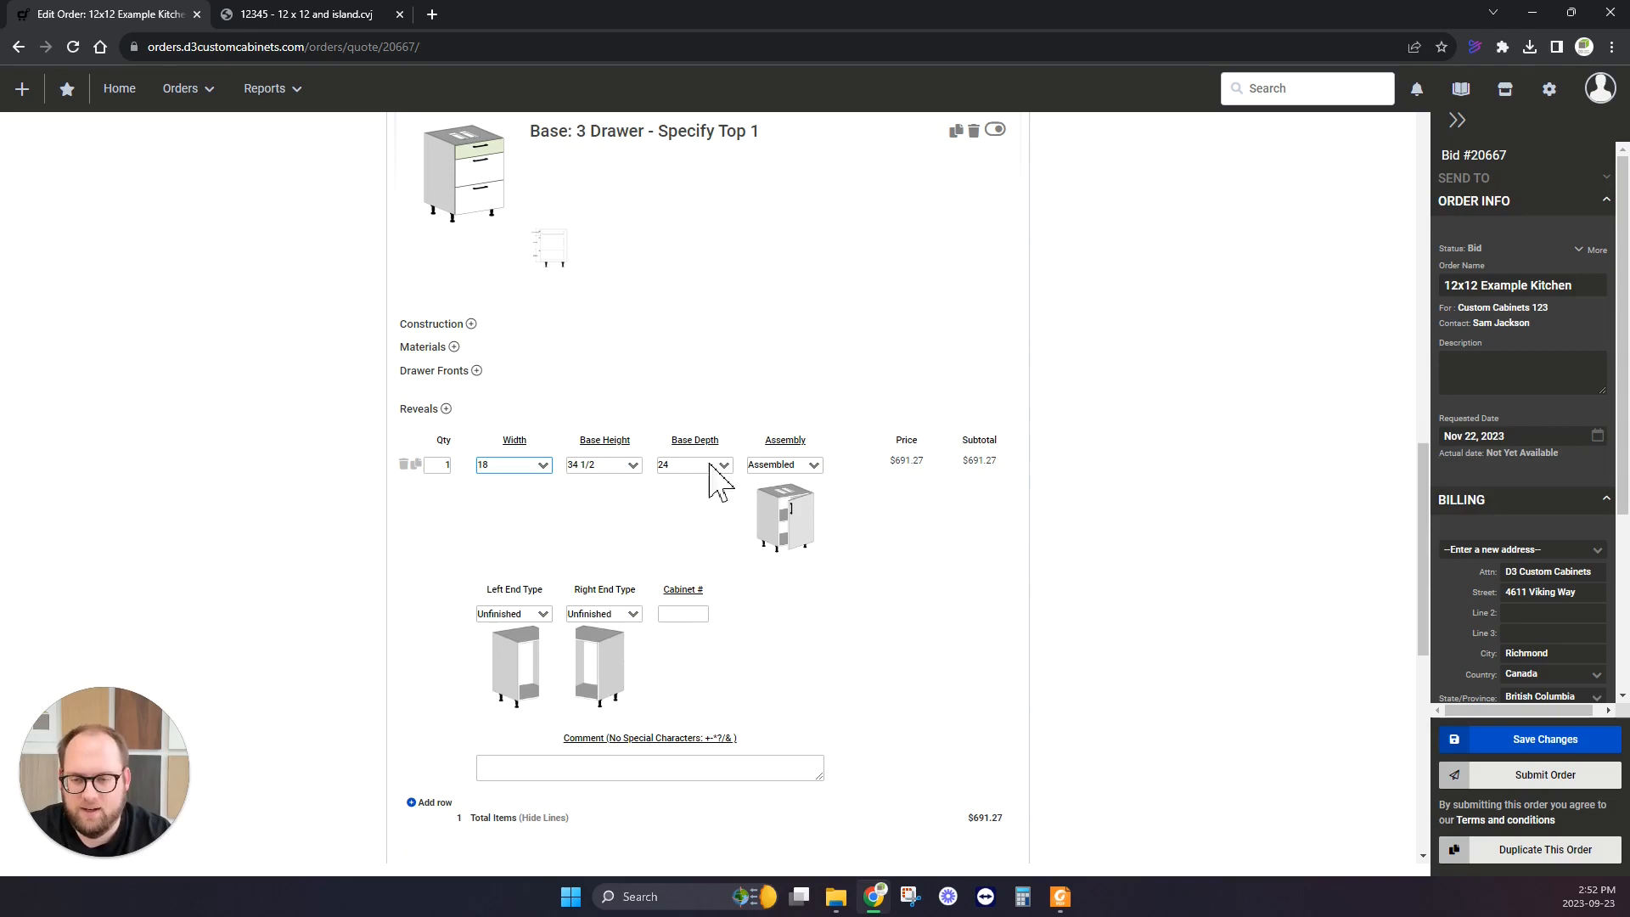
Check the corner cabinet in both elevation drawings and add a Base: 90 Corner - Lazy Susan - Metal Tray cabinet.
left_click(333, 14)
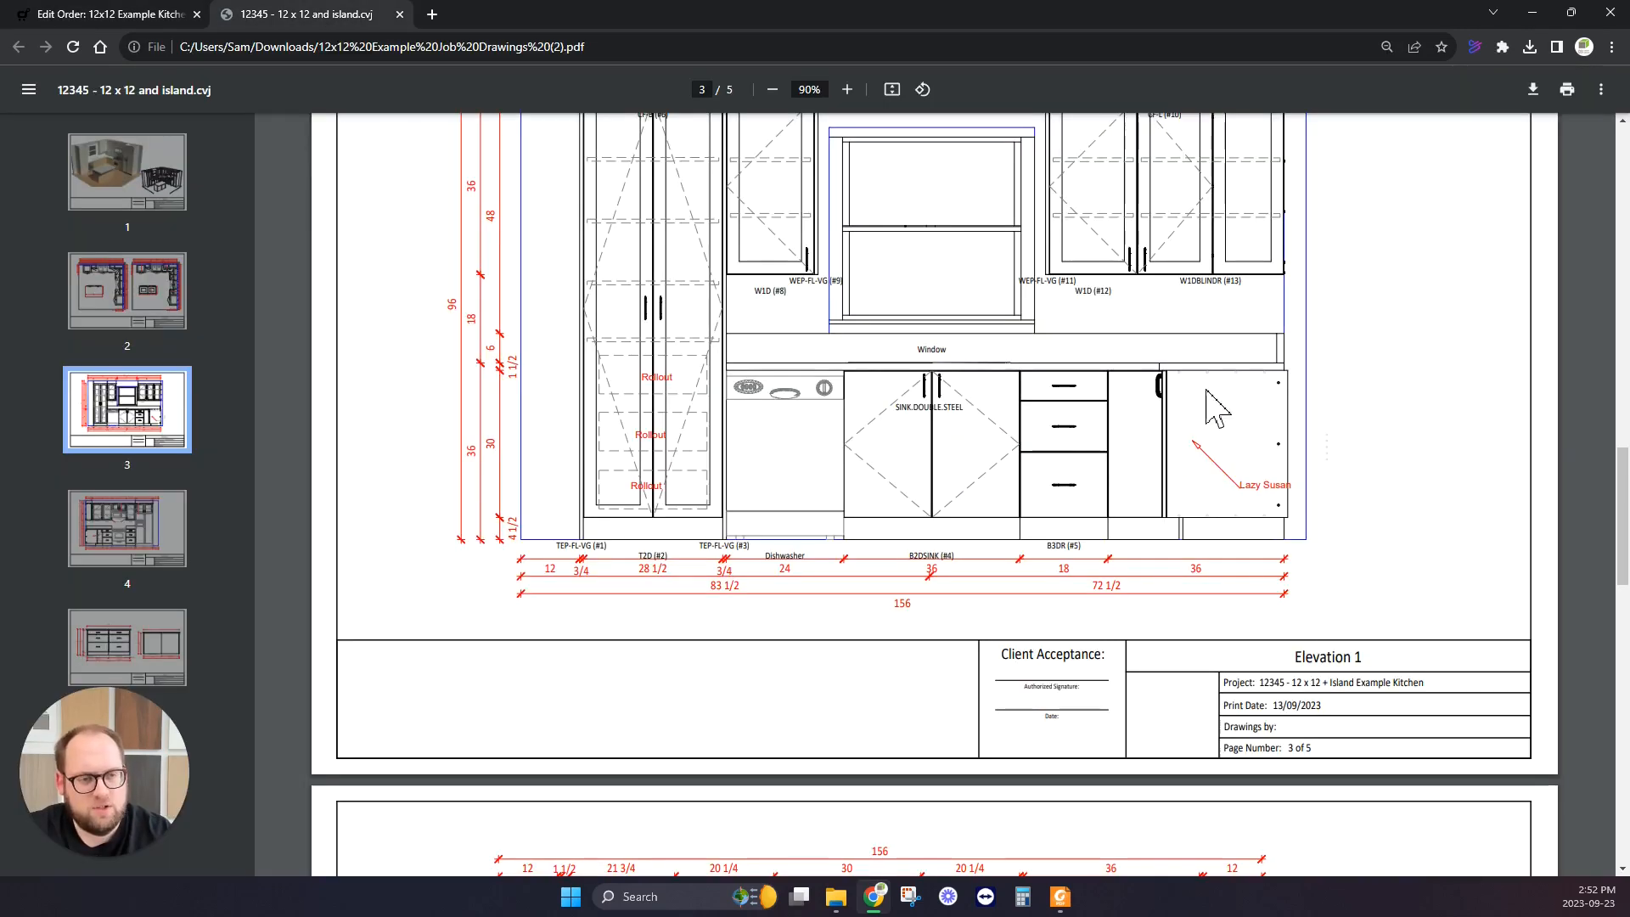
scroll(963, 502, "down", 10)
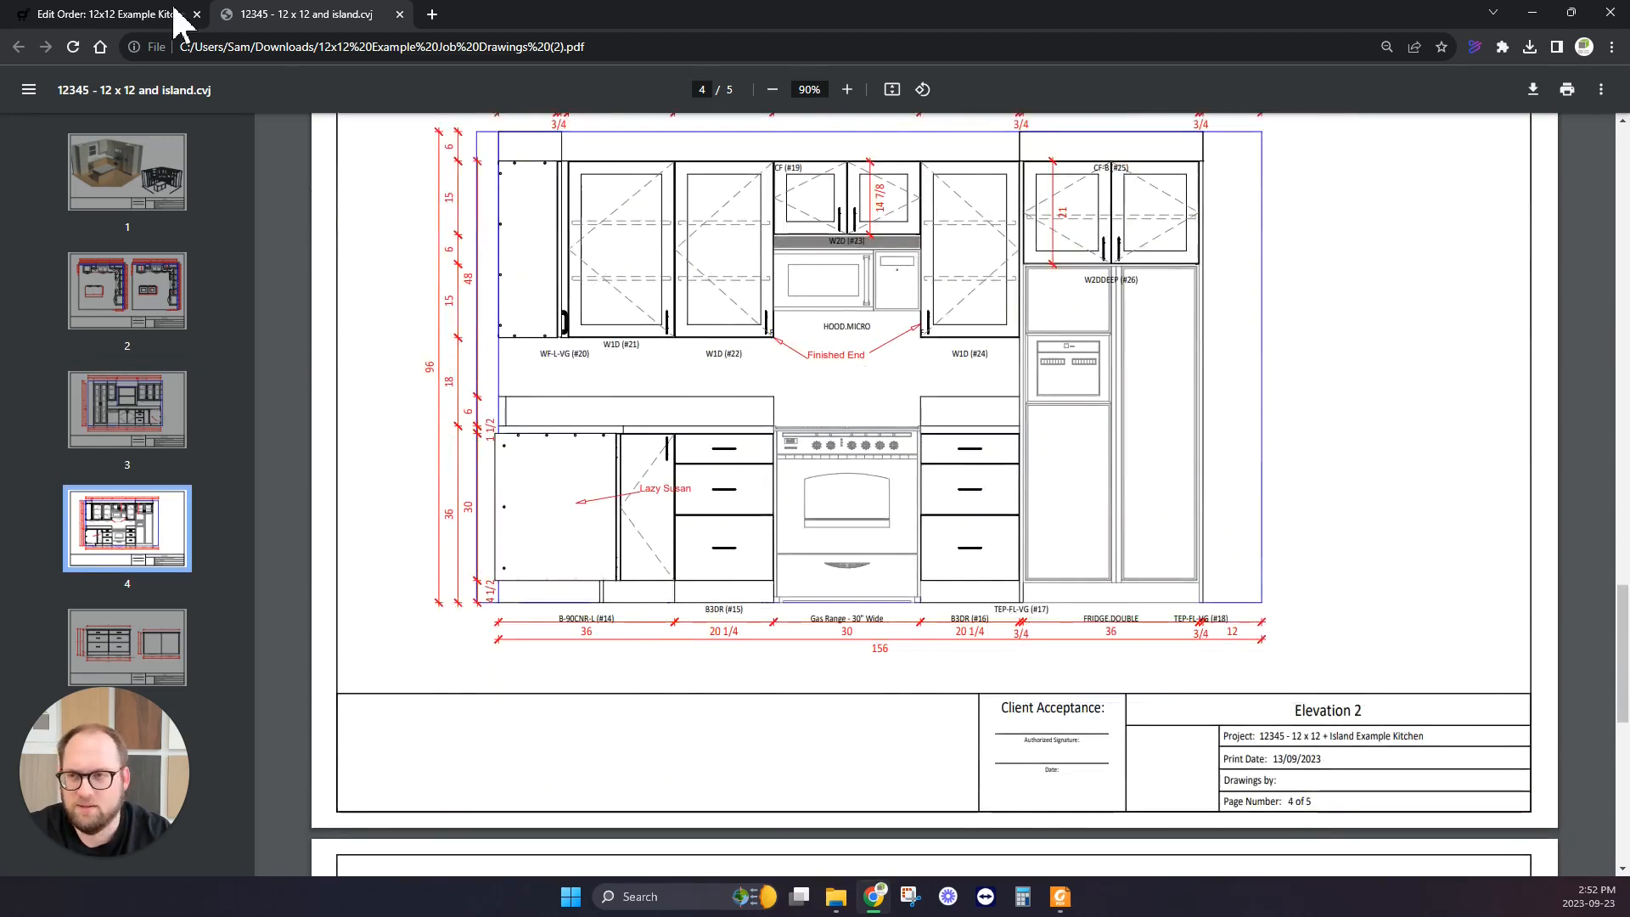
left_click(127, 14)
scroll(450, 501, "down", 7)
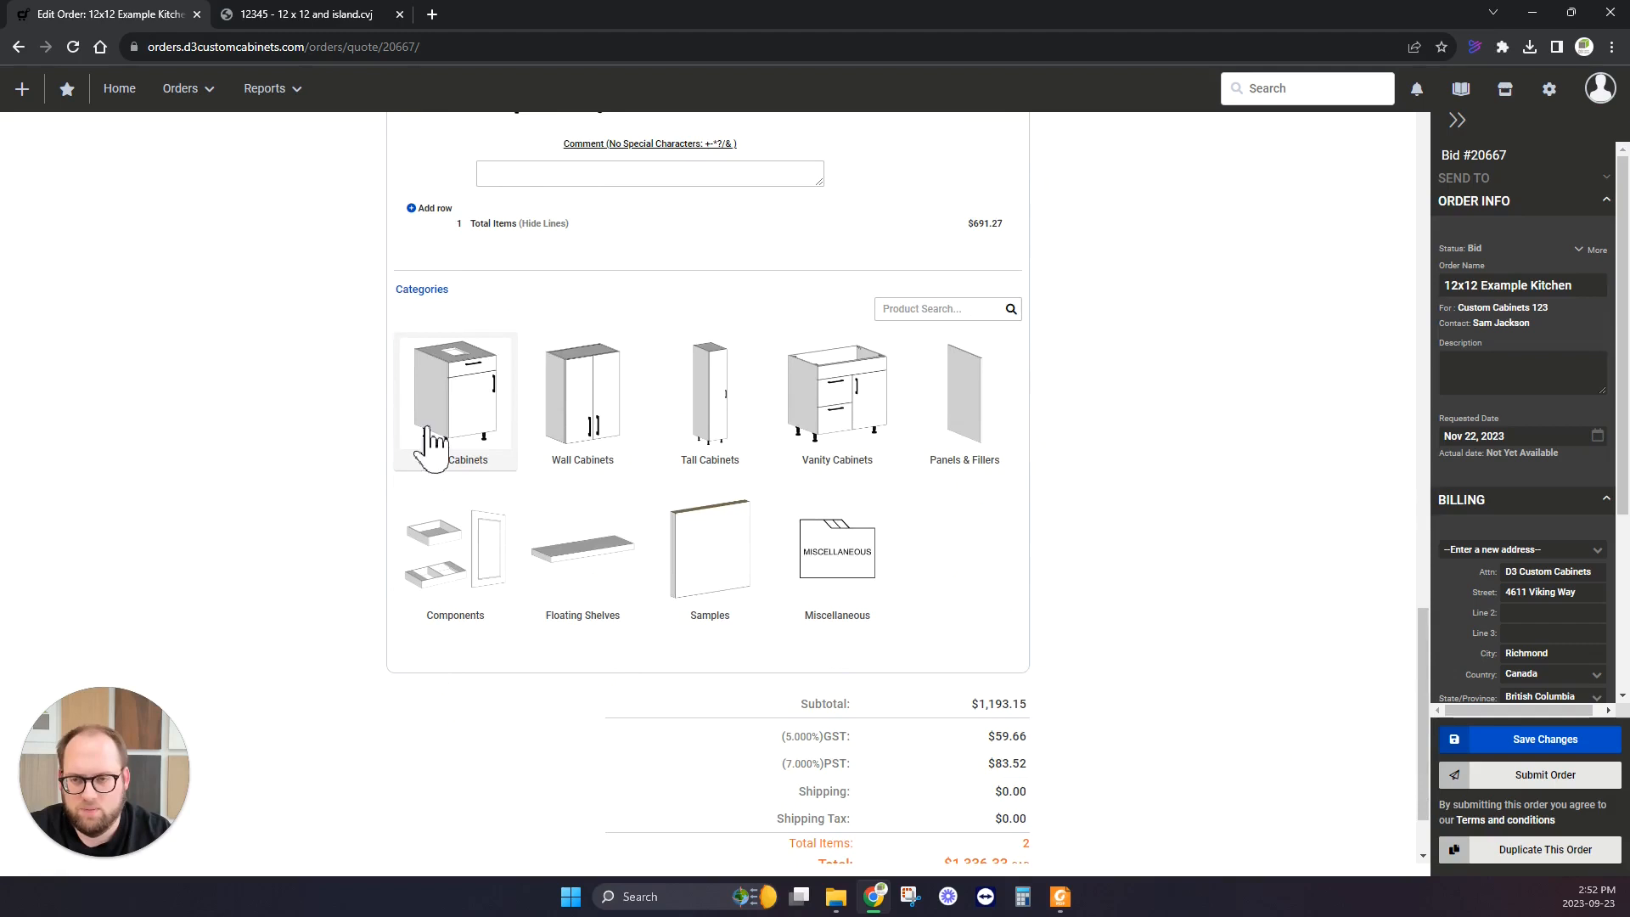
left_click(445, 463)
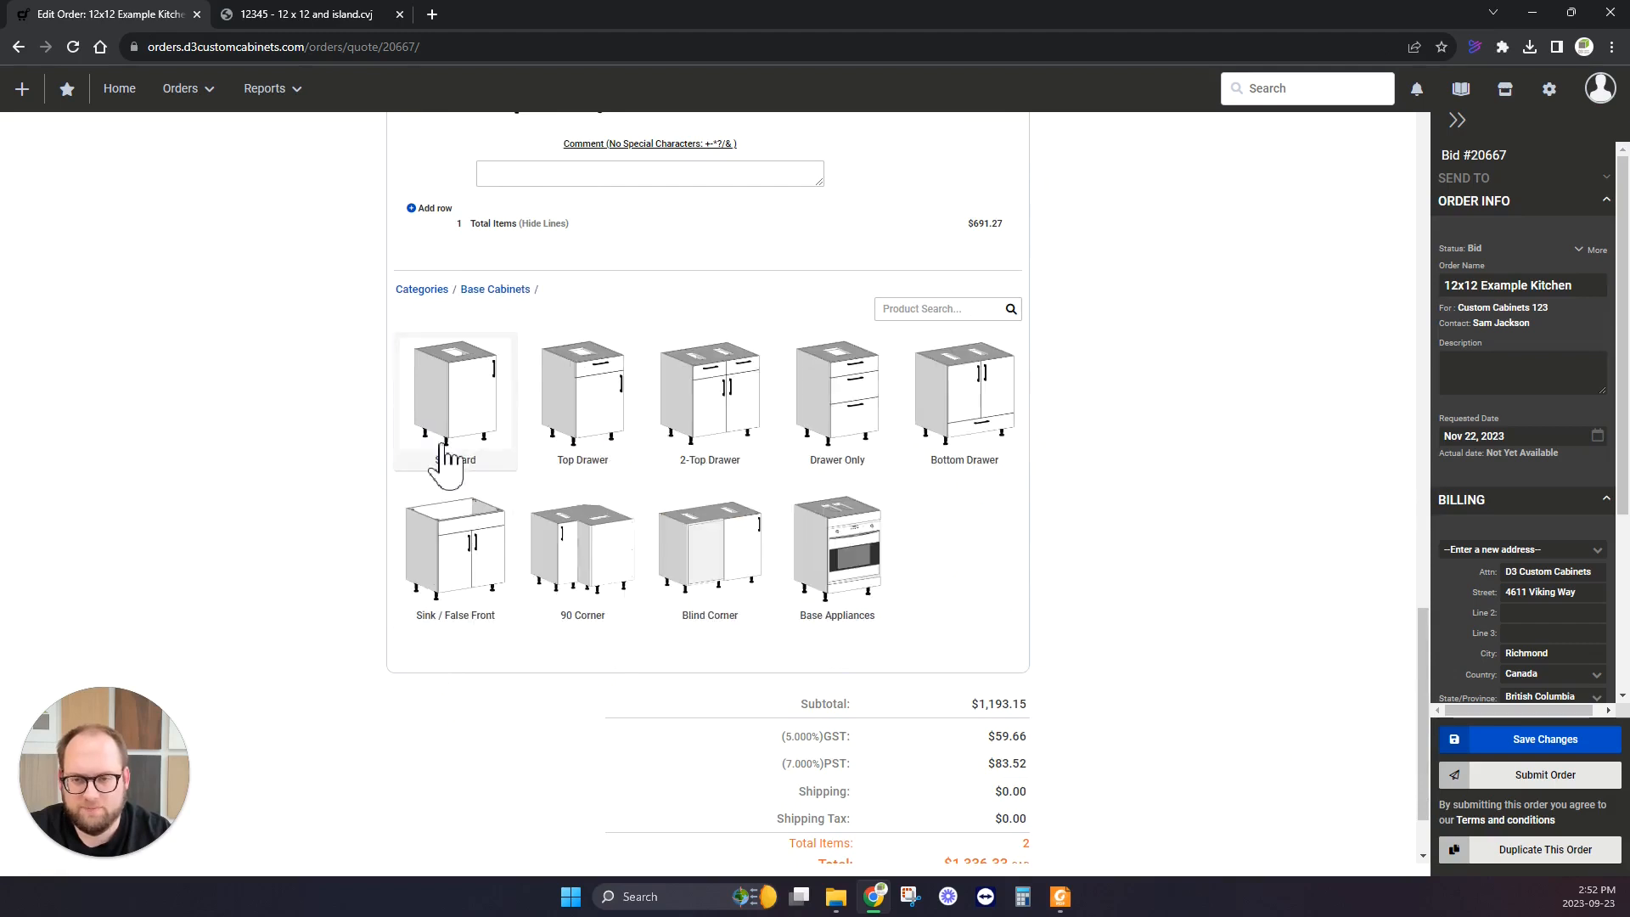
left_click(594, 567)
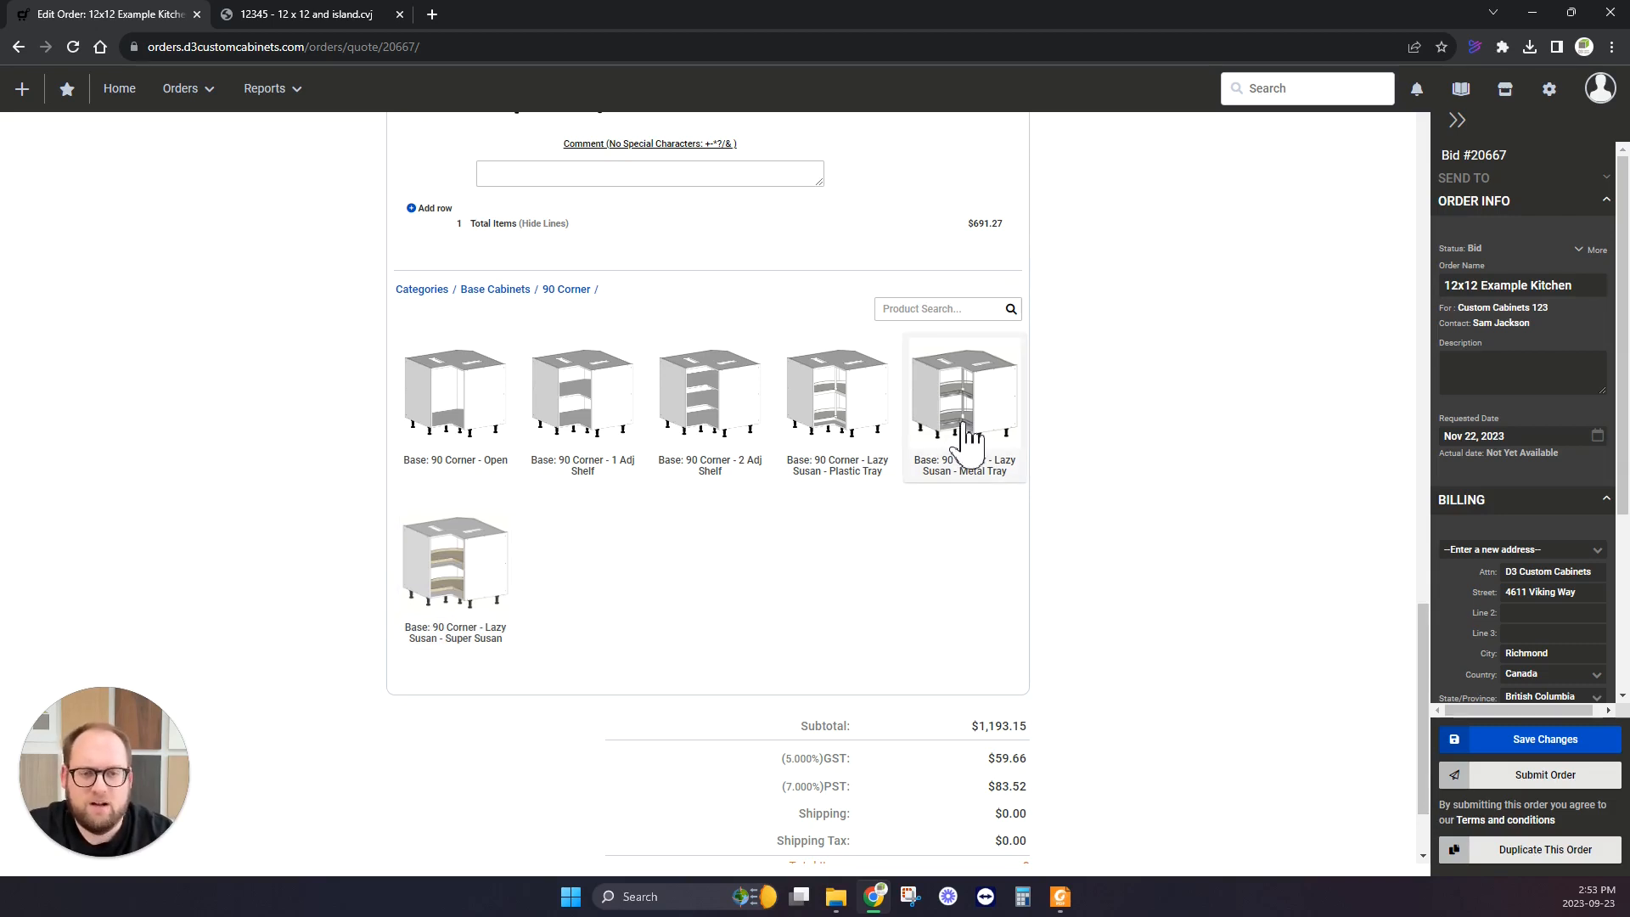
left_click(969, 425)
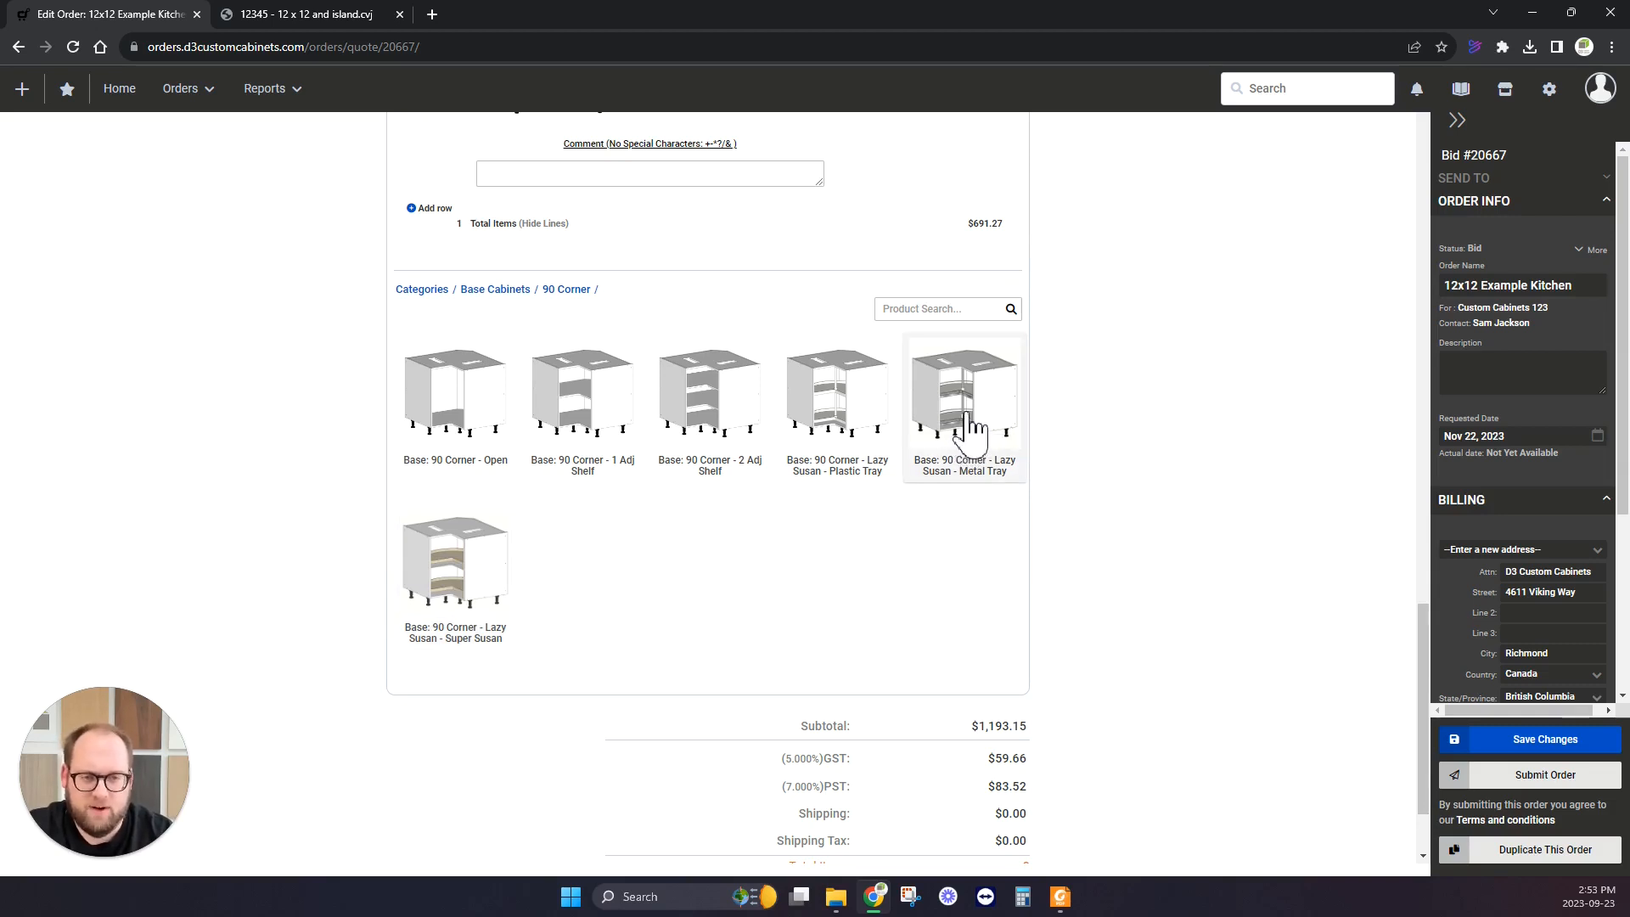
Check the corner cabinet in Elevation 2 and set its door hinging to Pair Doors Left.
left_click(284, 17)
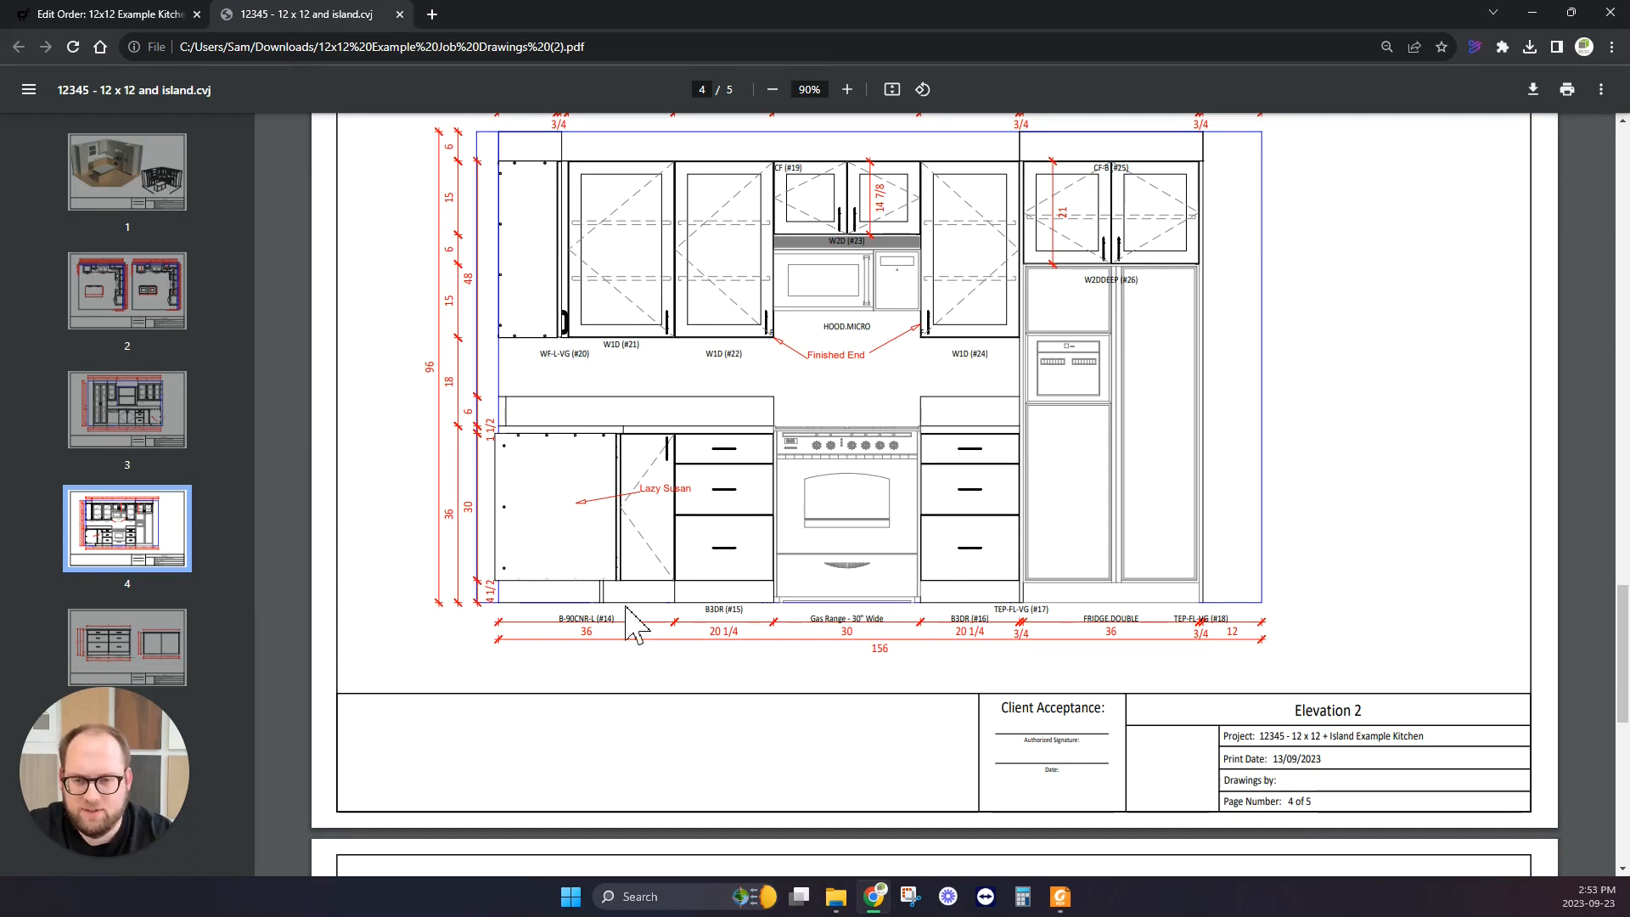
key("ctrl+shift+Tab")
left_click(784, 443)
left_click(802, 488)
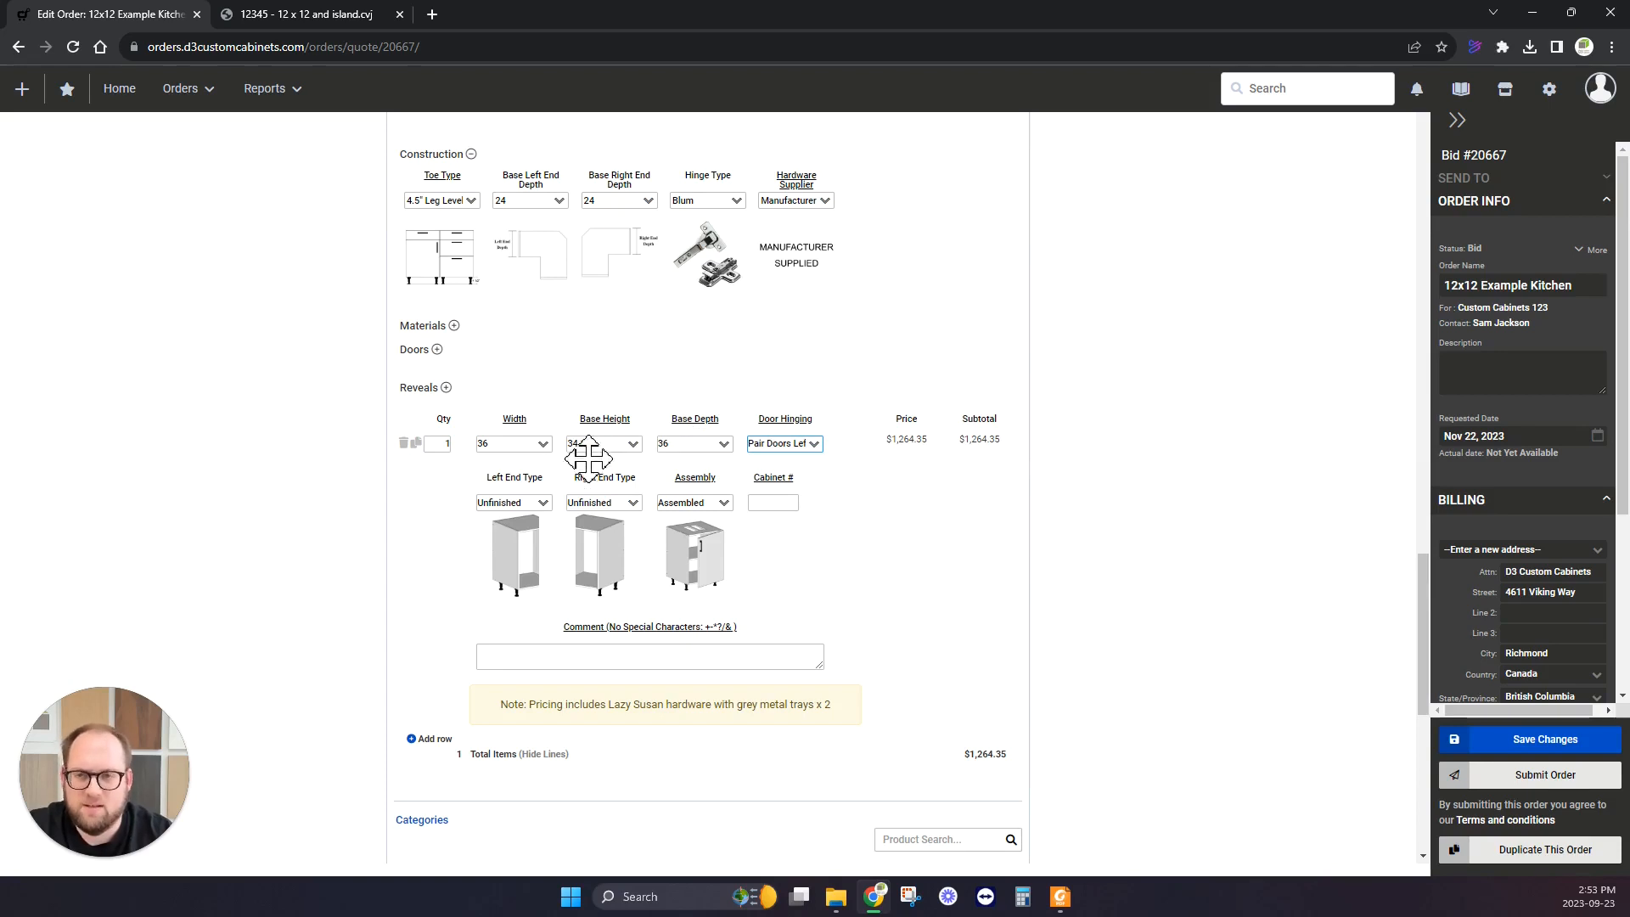
View the corner cabinet's reference diagrams for cabinet width and depth and for right end depth.
scroll(546, 471, "up", 2)
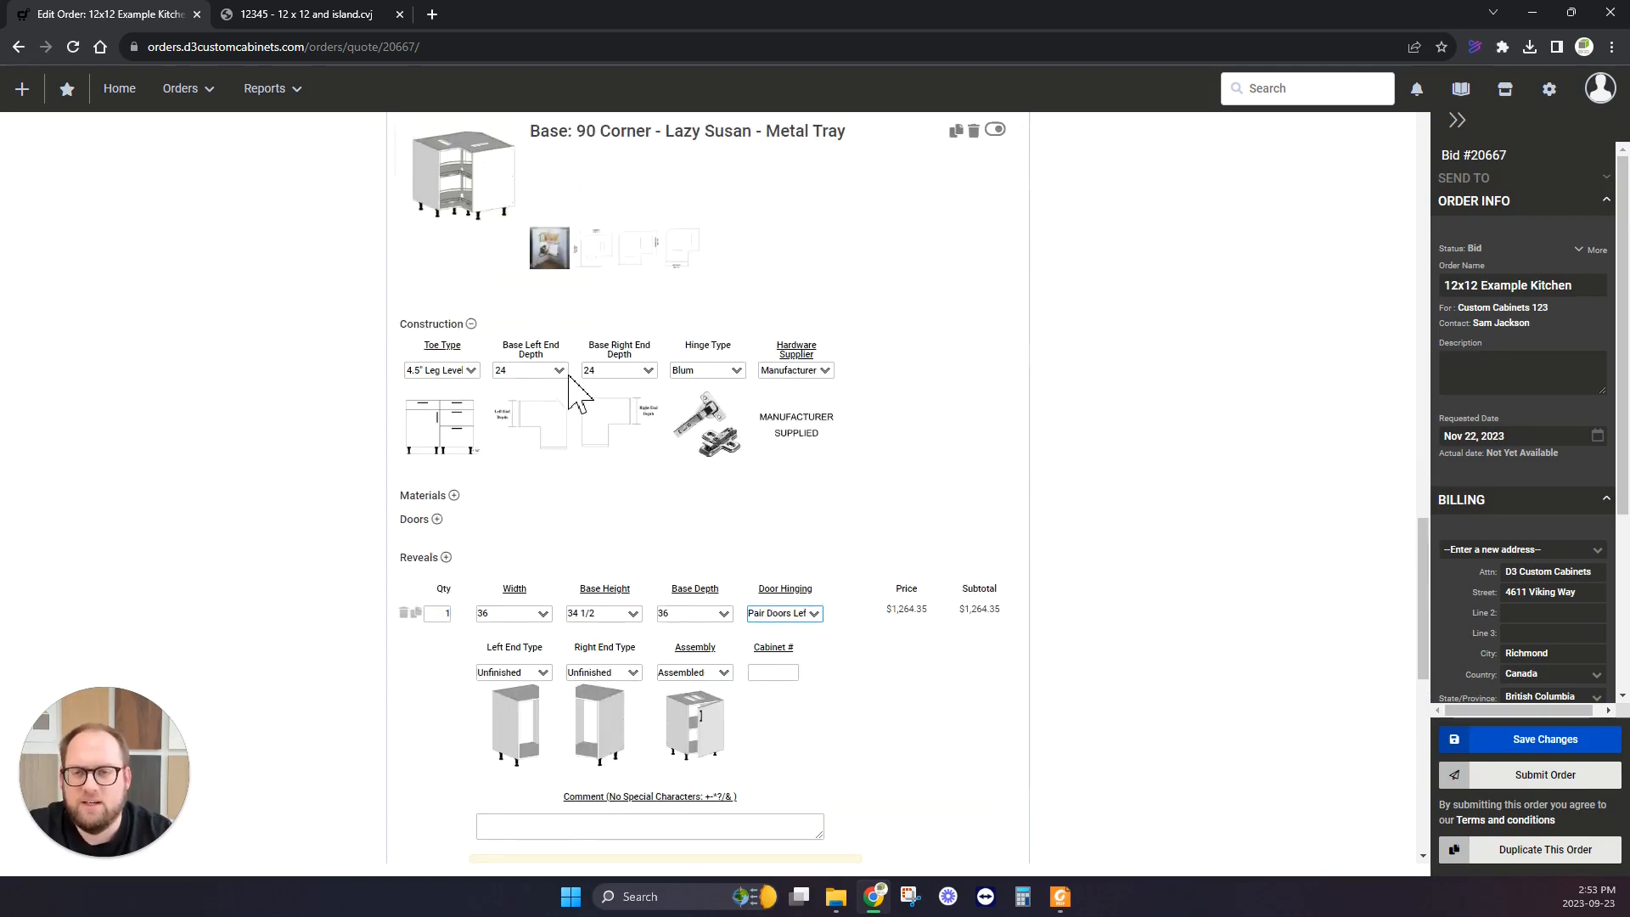
left_click(598, 253)
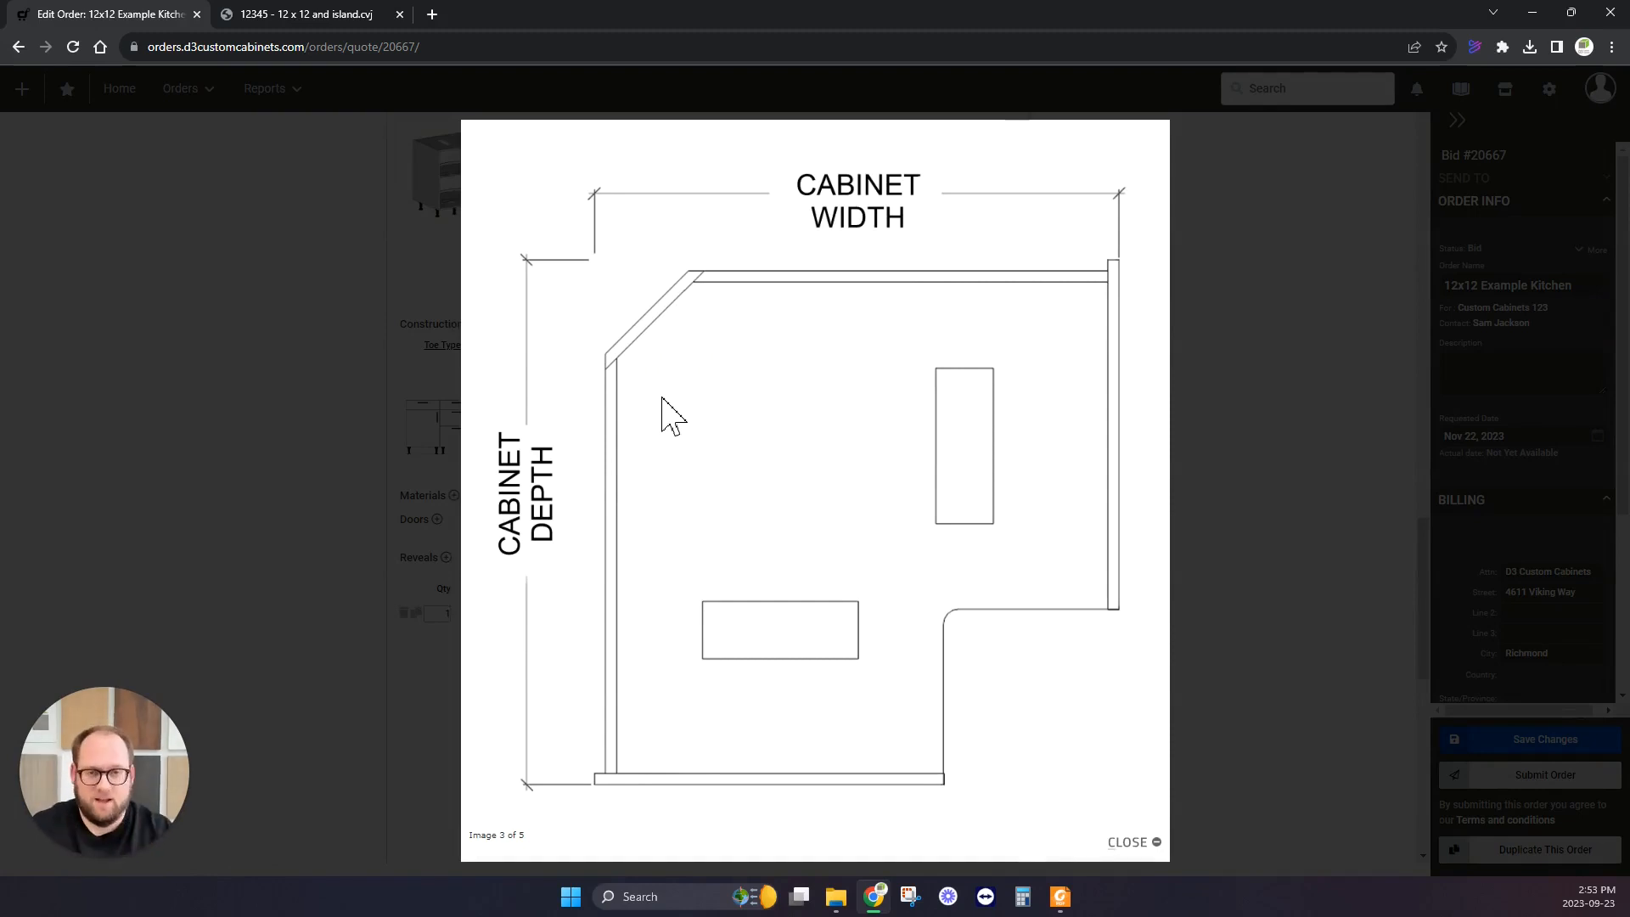
left_click(1219, 430)
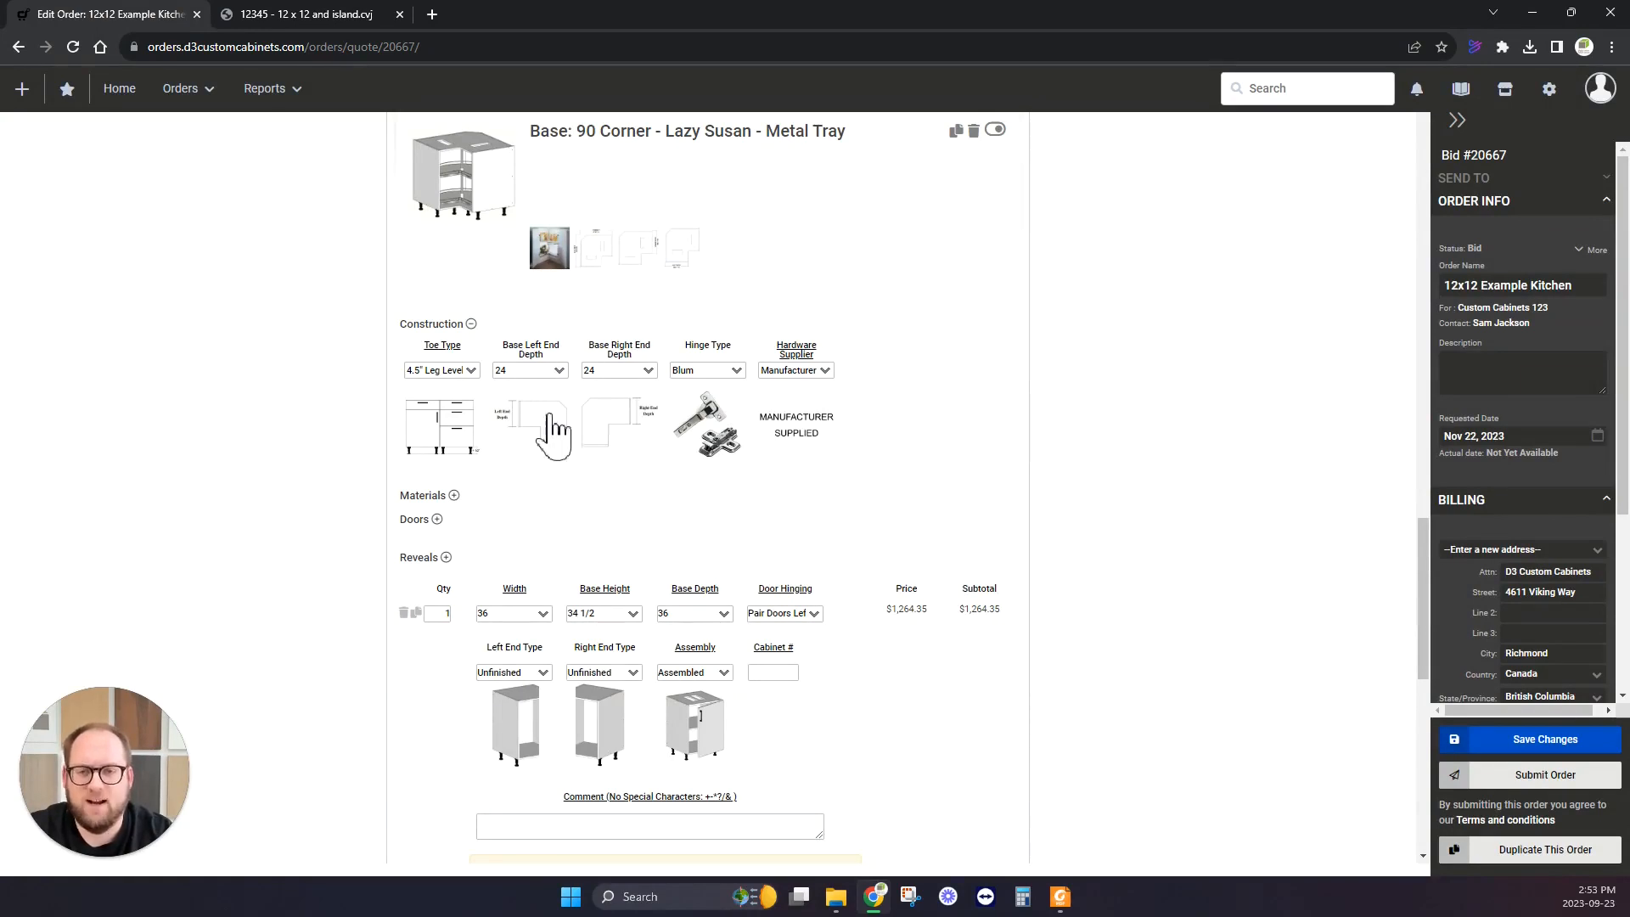
left_click(641, 259)
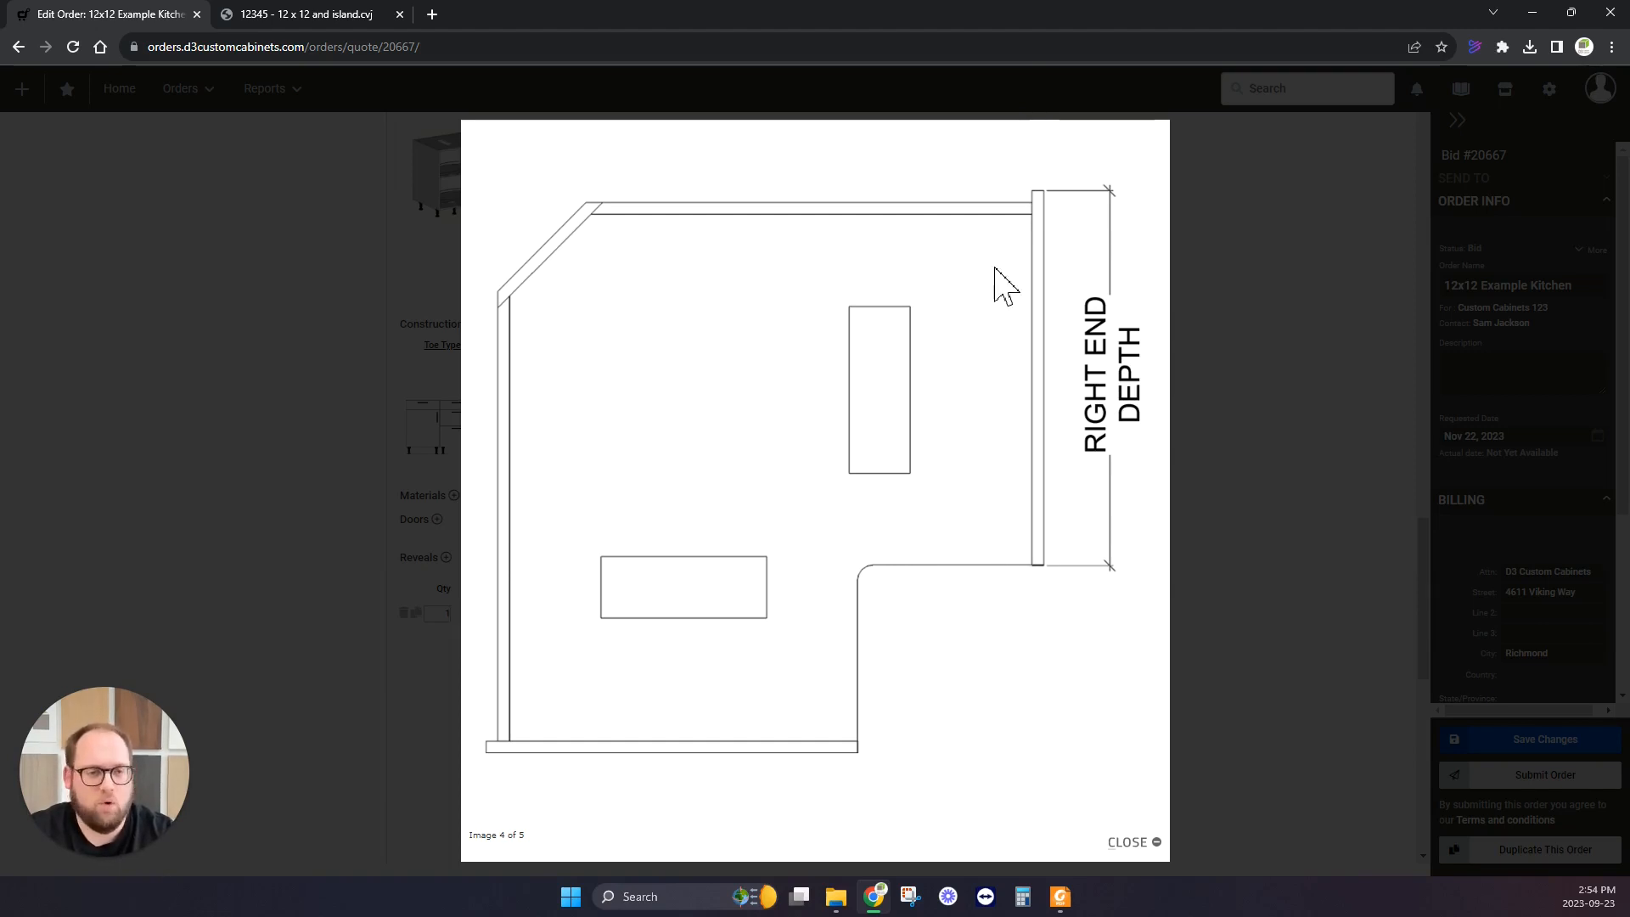
left_click(1291, 397)
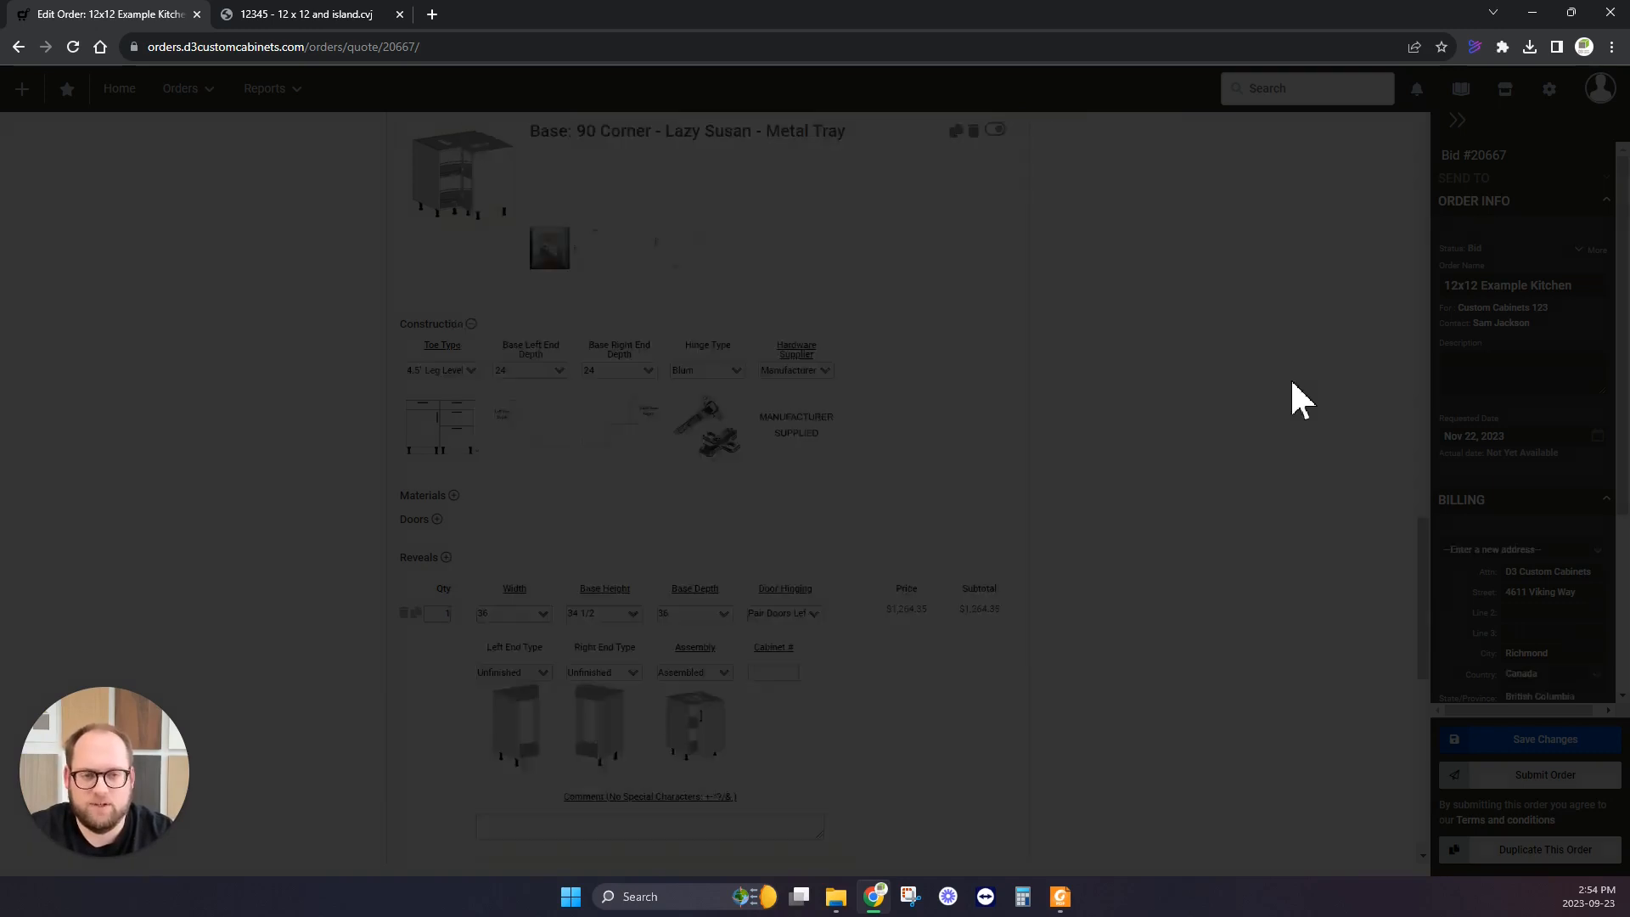
Look up the corner cabinet's number in Elevation 2 and set its Cabinet # to 14.
left_click(306, 15)
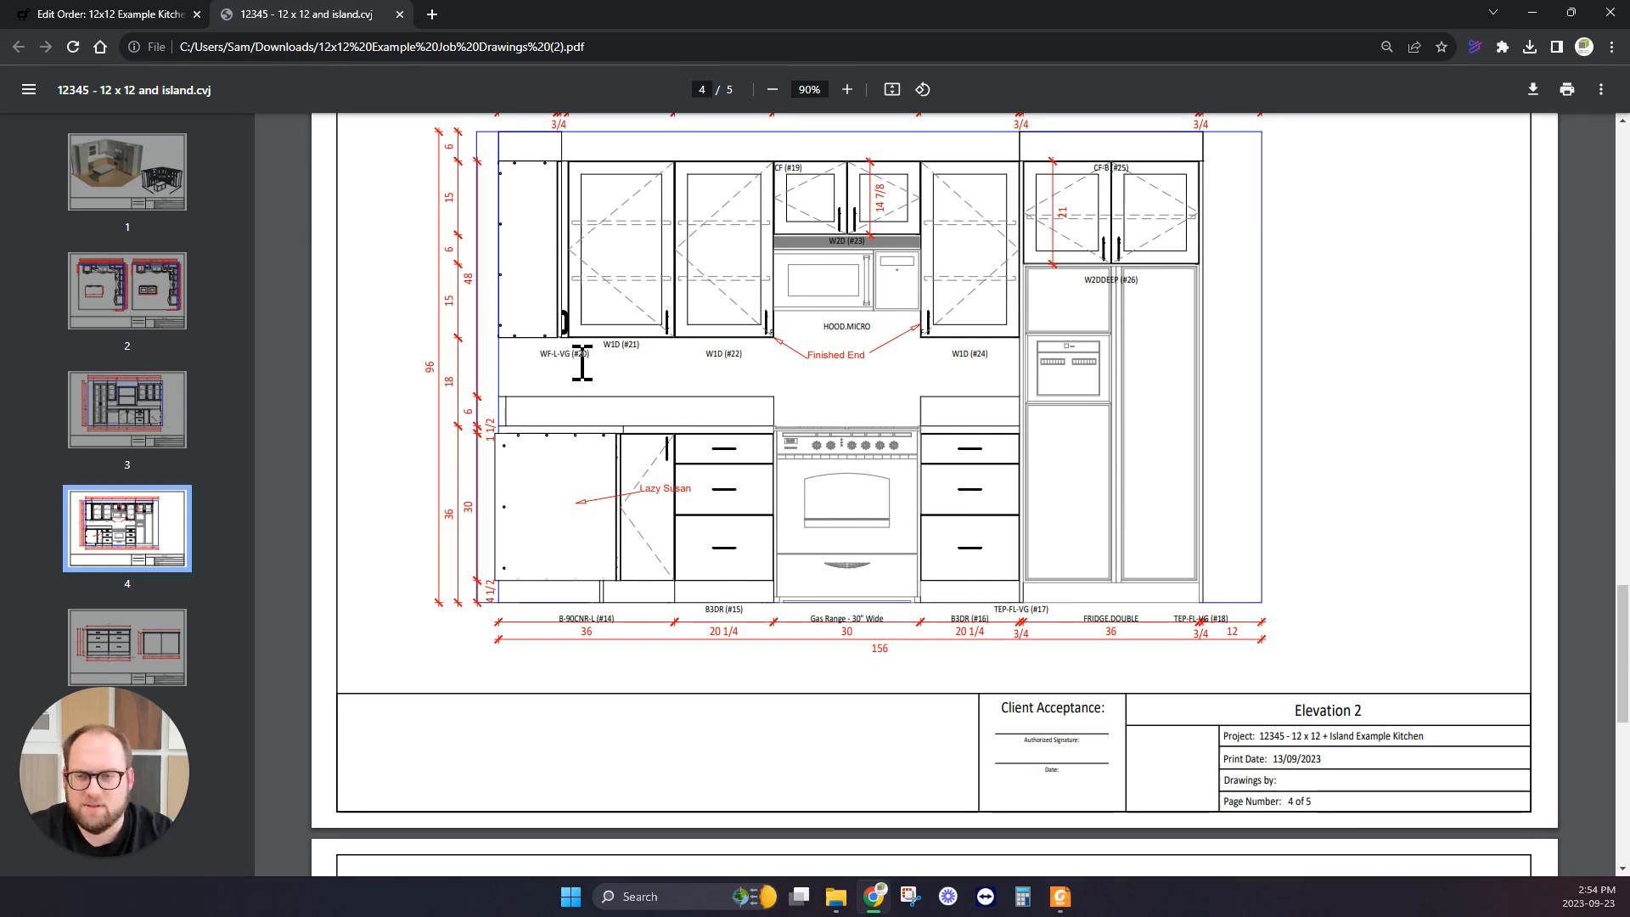
left_click(153, 14)
scroll(638, 585, "up", 1)
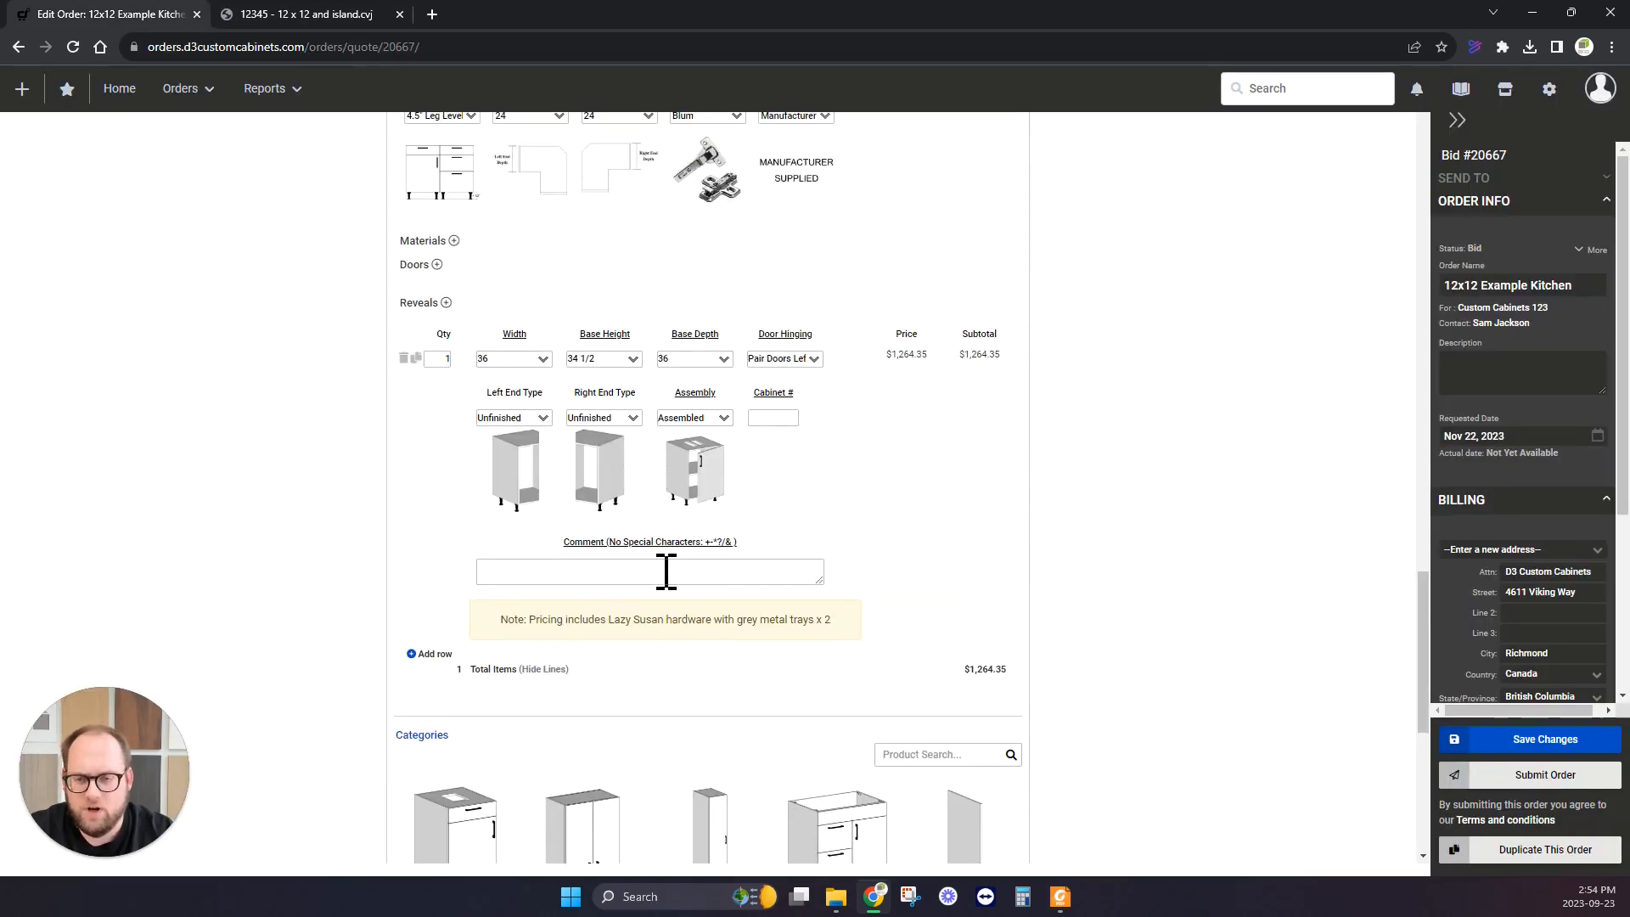
left_click(774, 417)
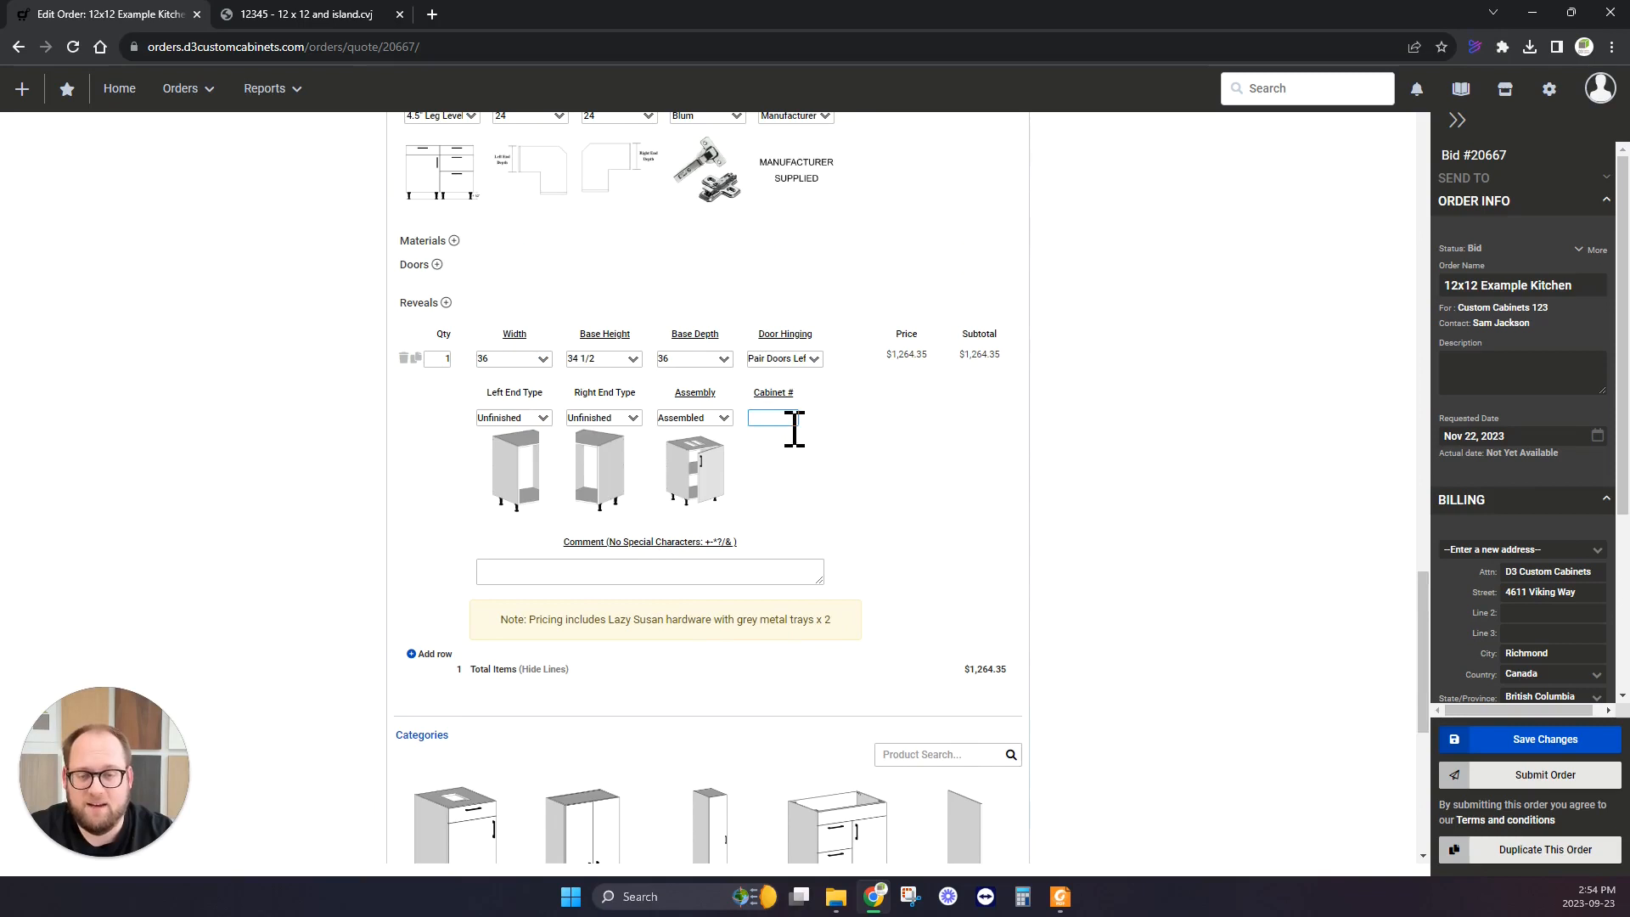
left_click(320, 15)
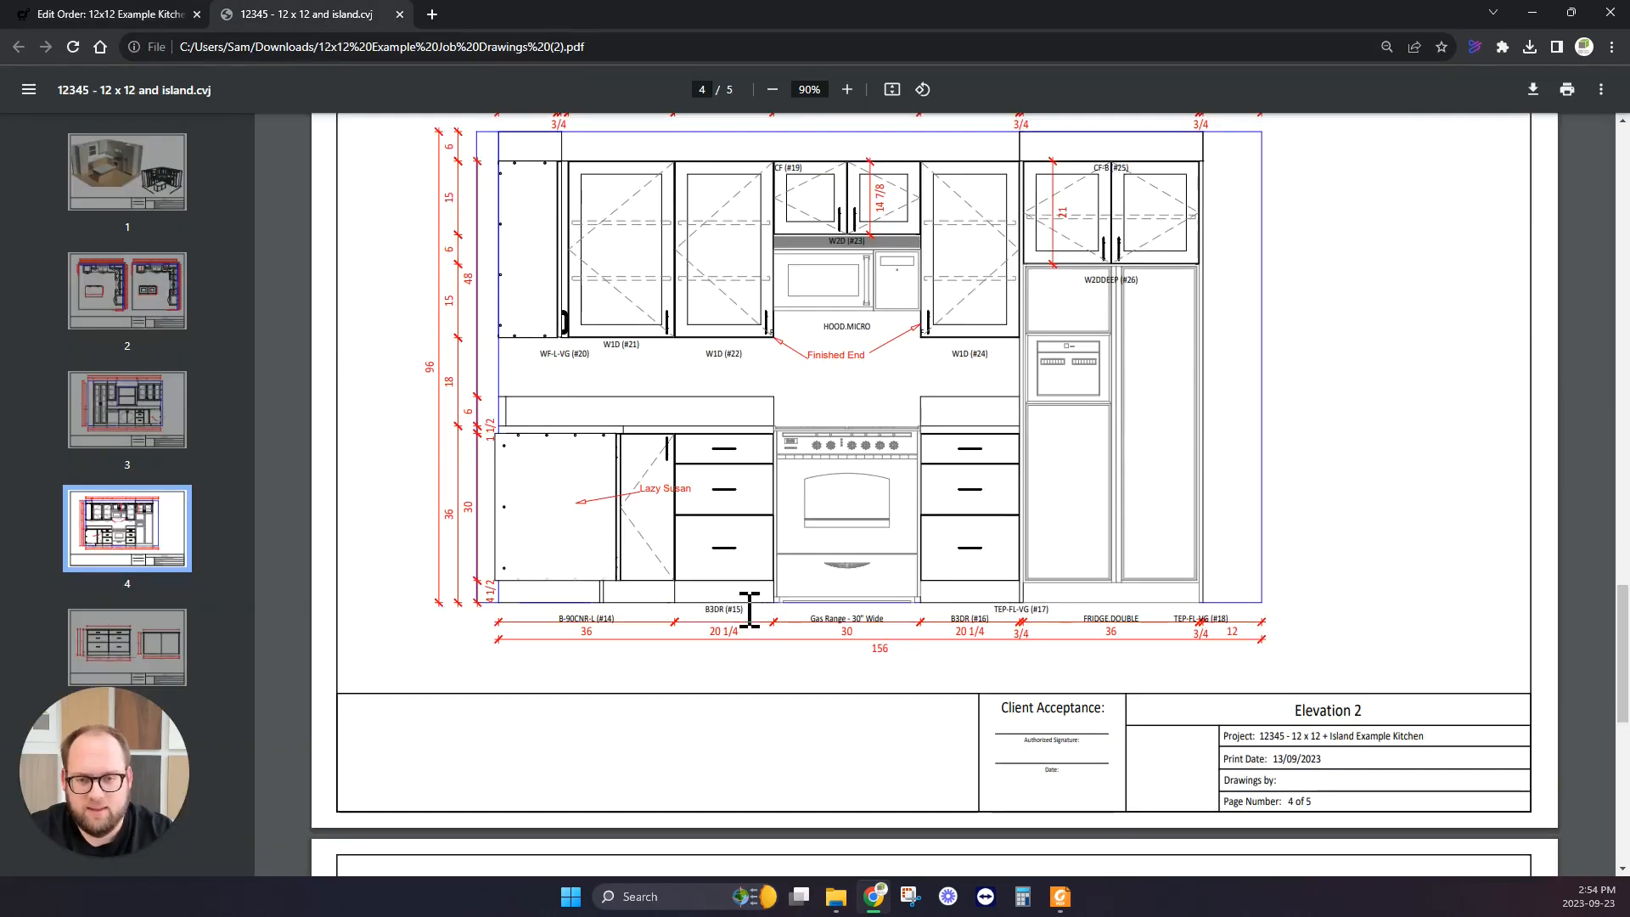
left_click(169, 15)
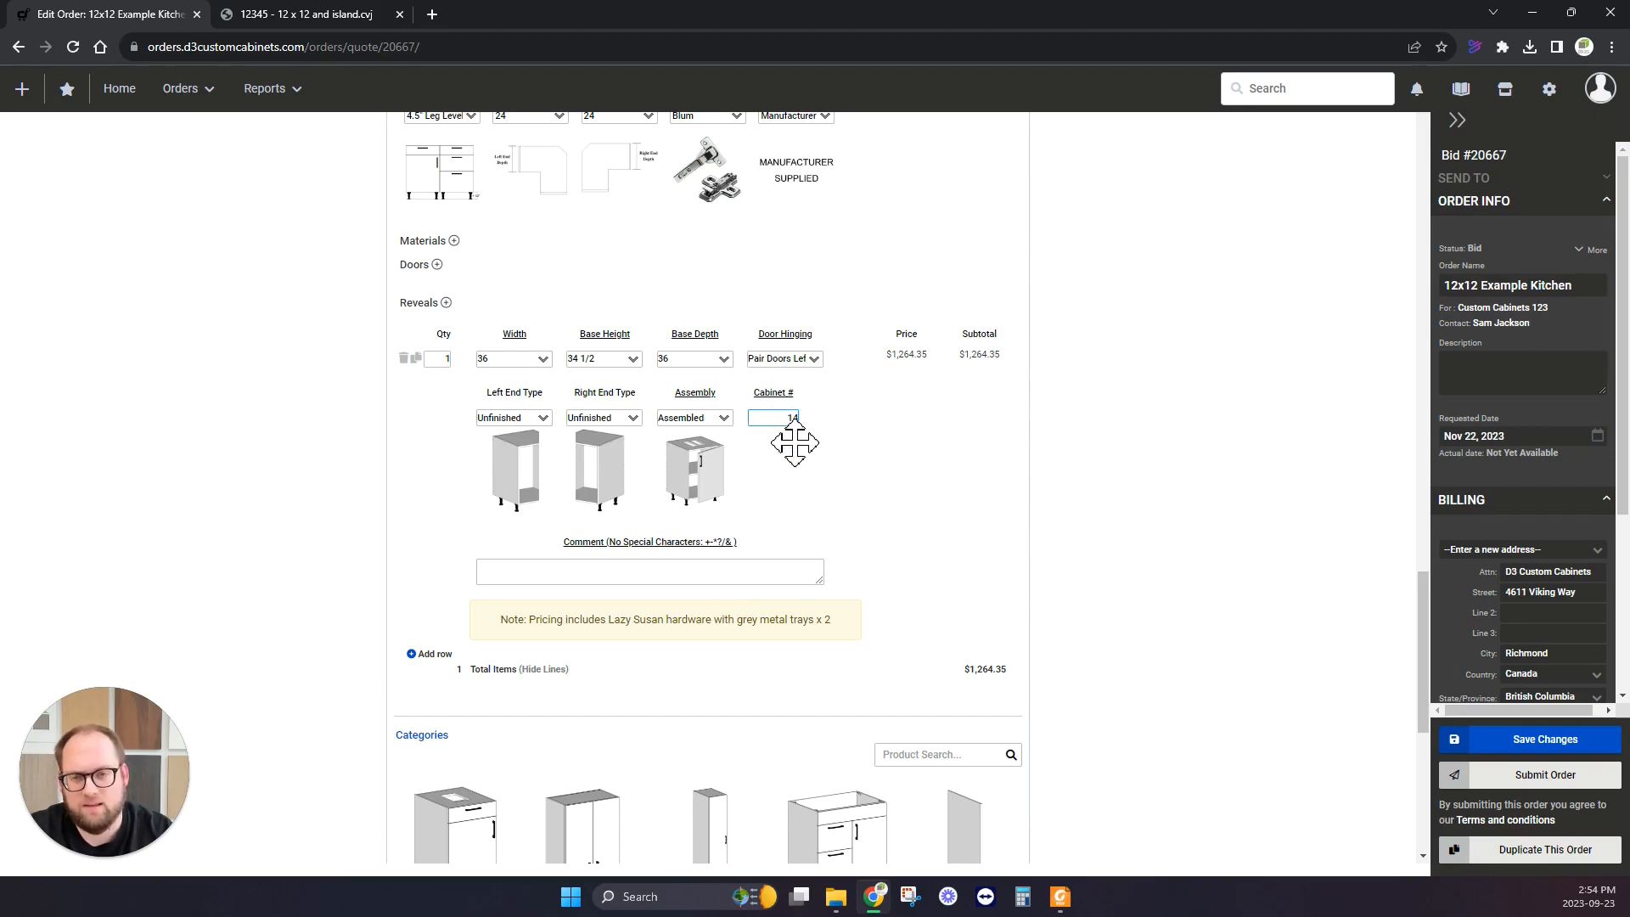
scroll(830, 538, "up", 2)
scroll(829, 540, "down", 2)
scroll(830, 540, "down", 2)
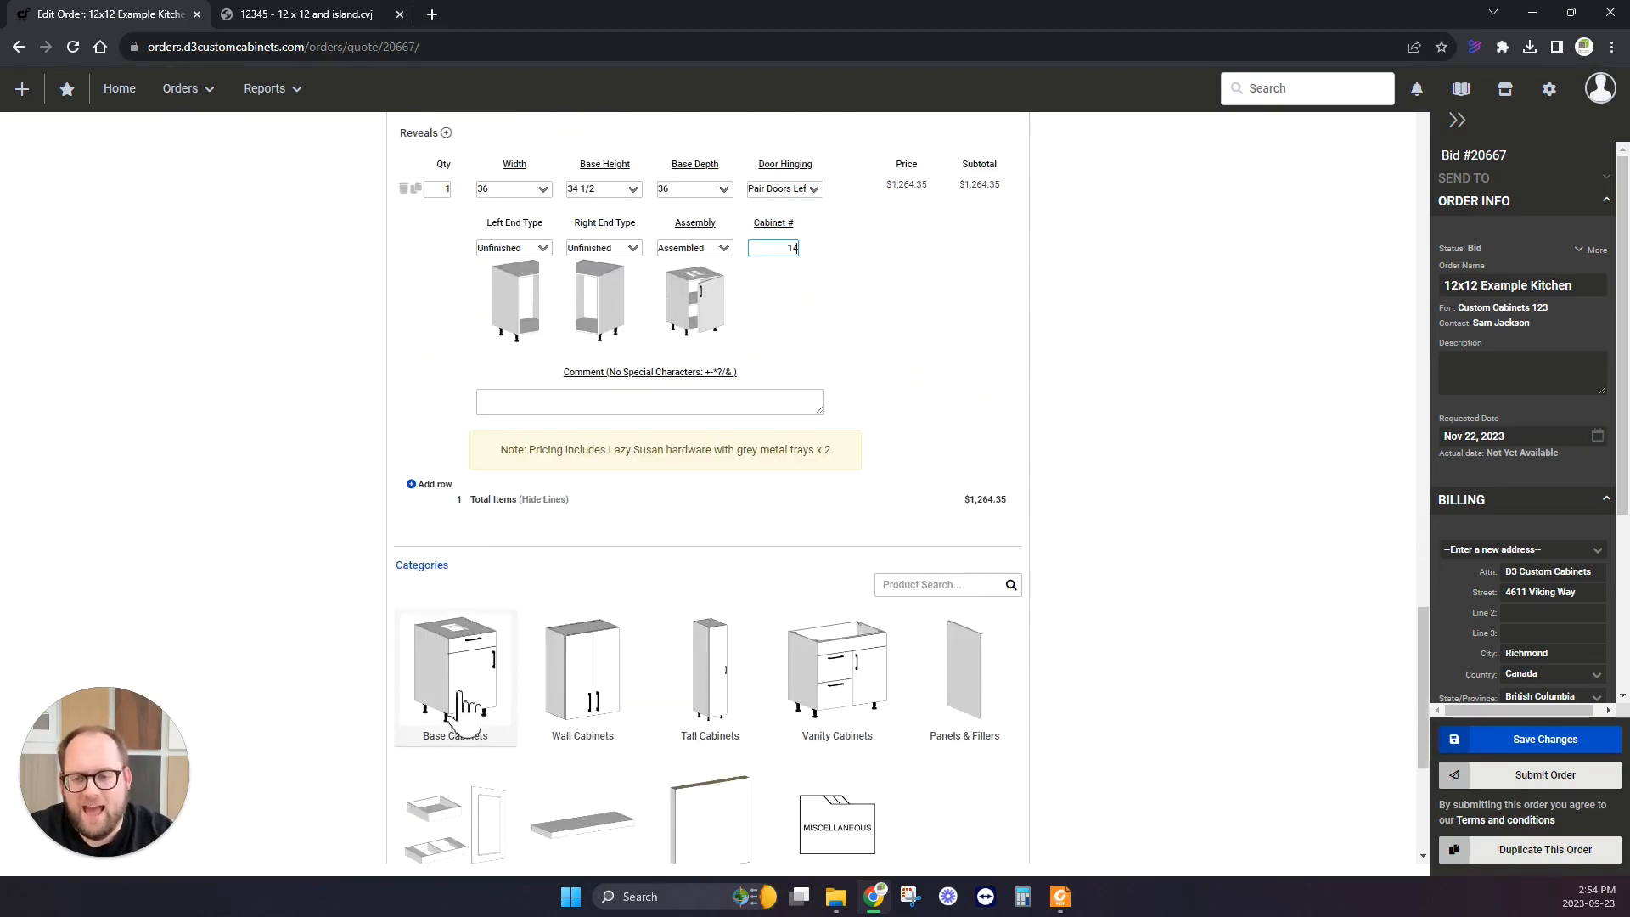
left_click(459, 686)
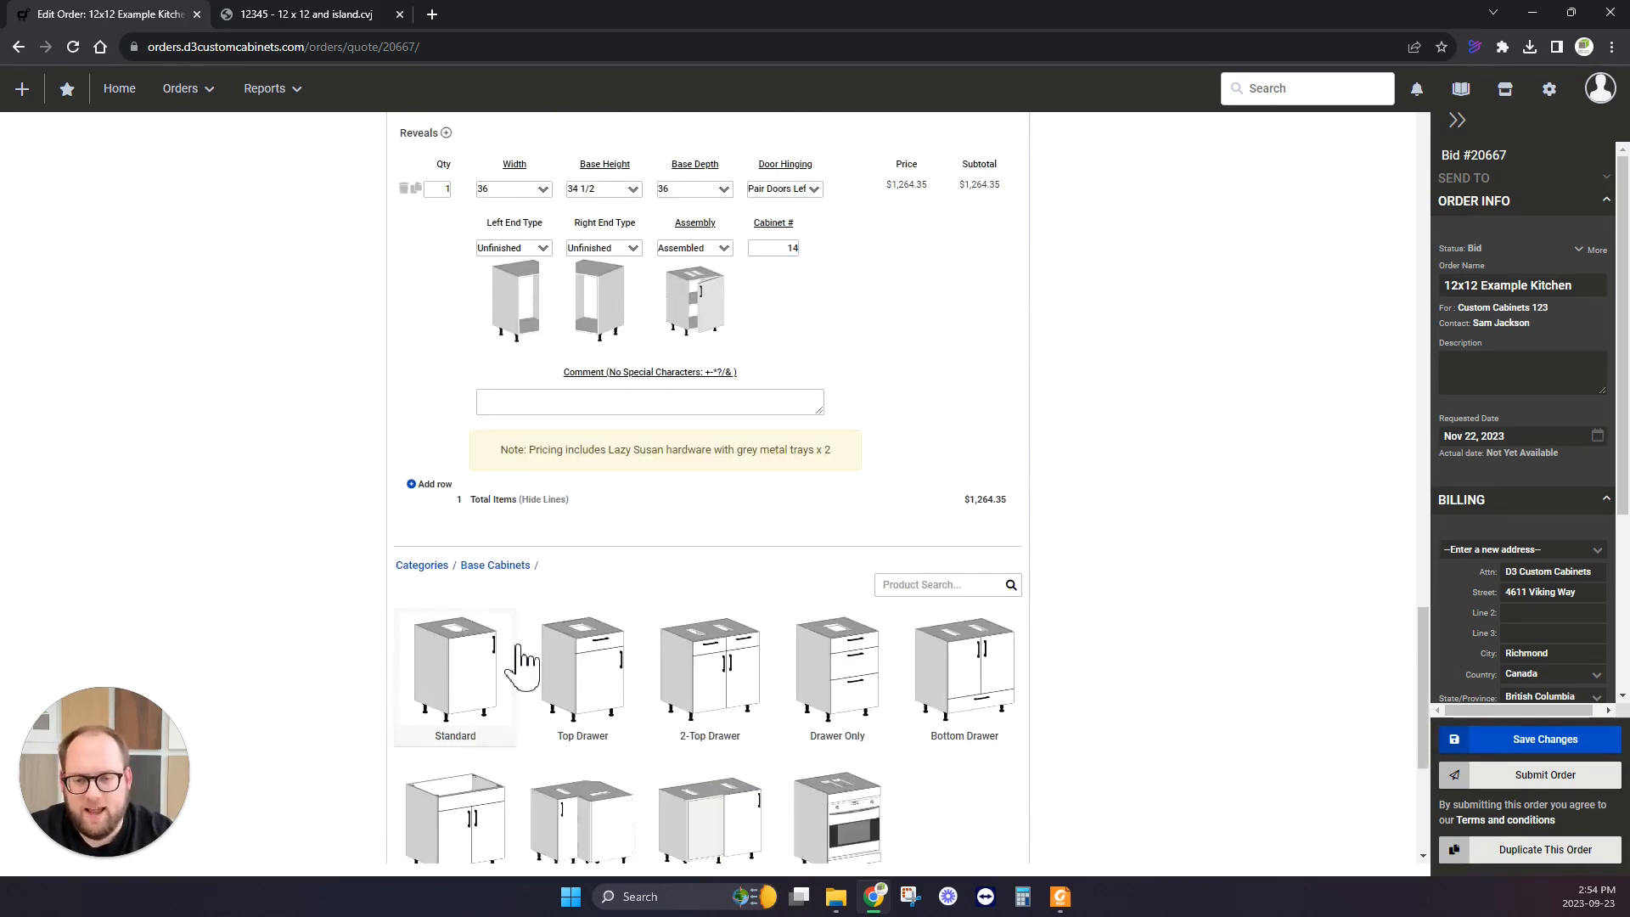
left_click(836, 695)
scroll(480, 650, "down", 2)
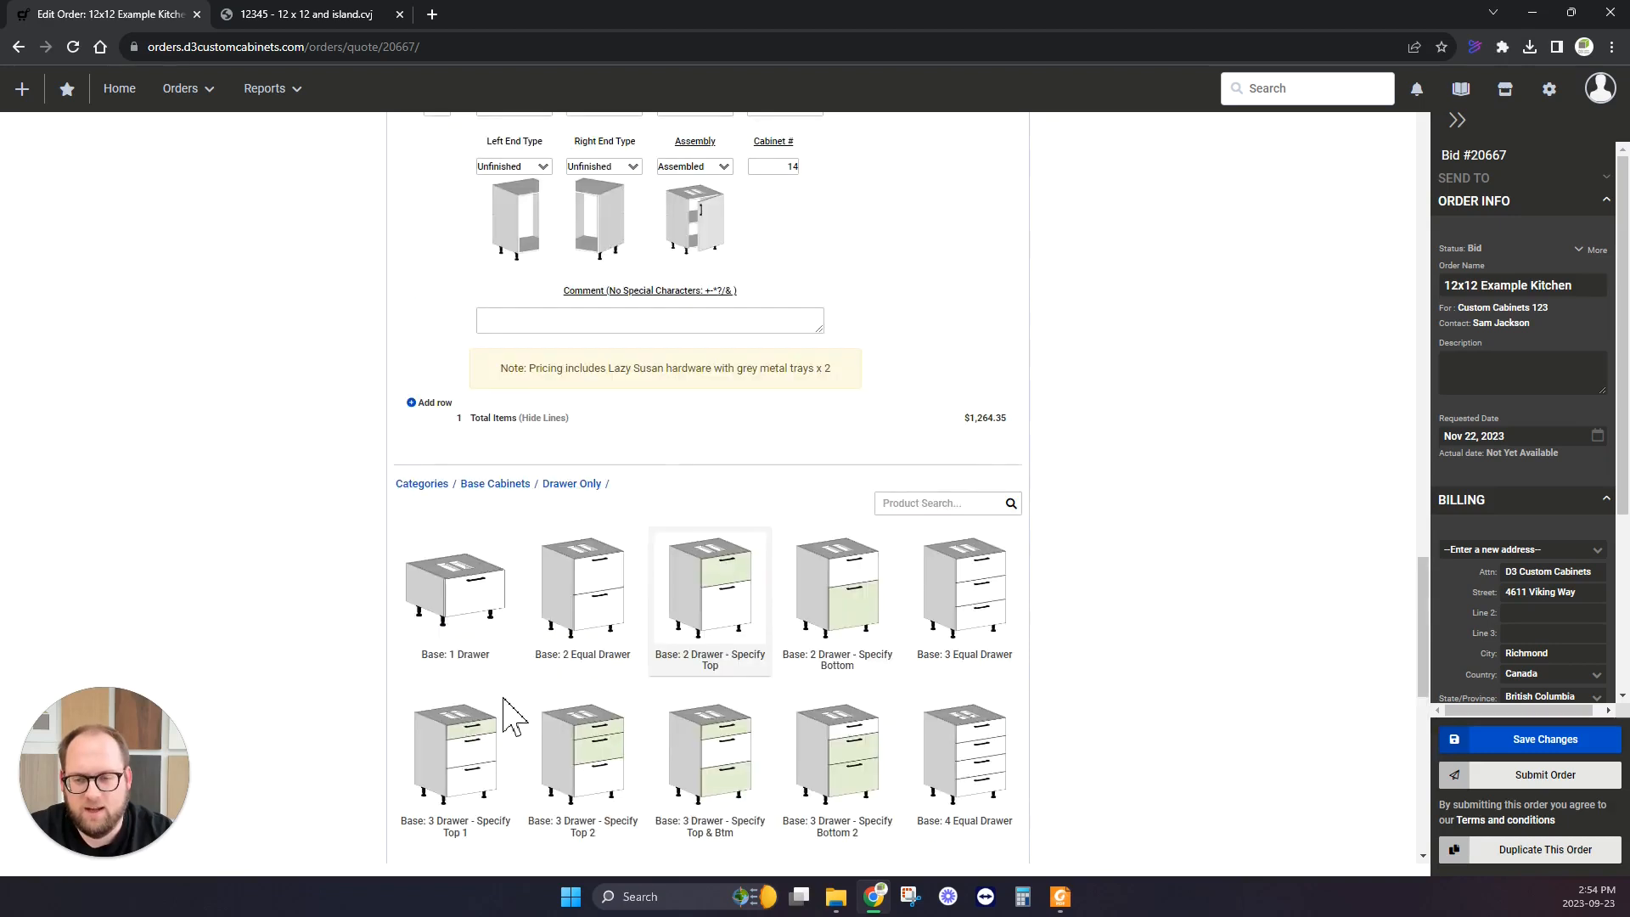
left_click(465, 675)
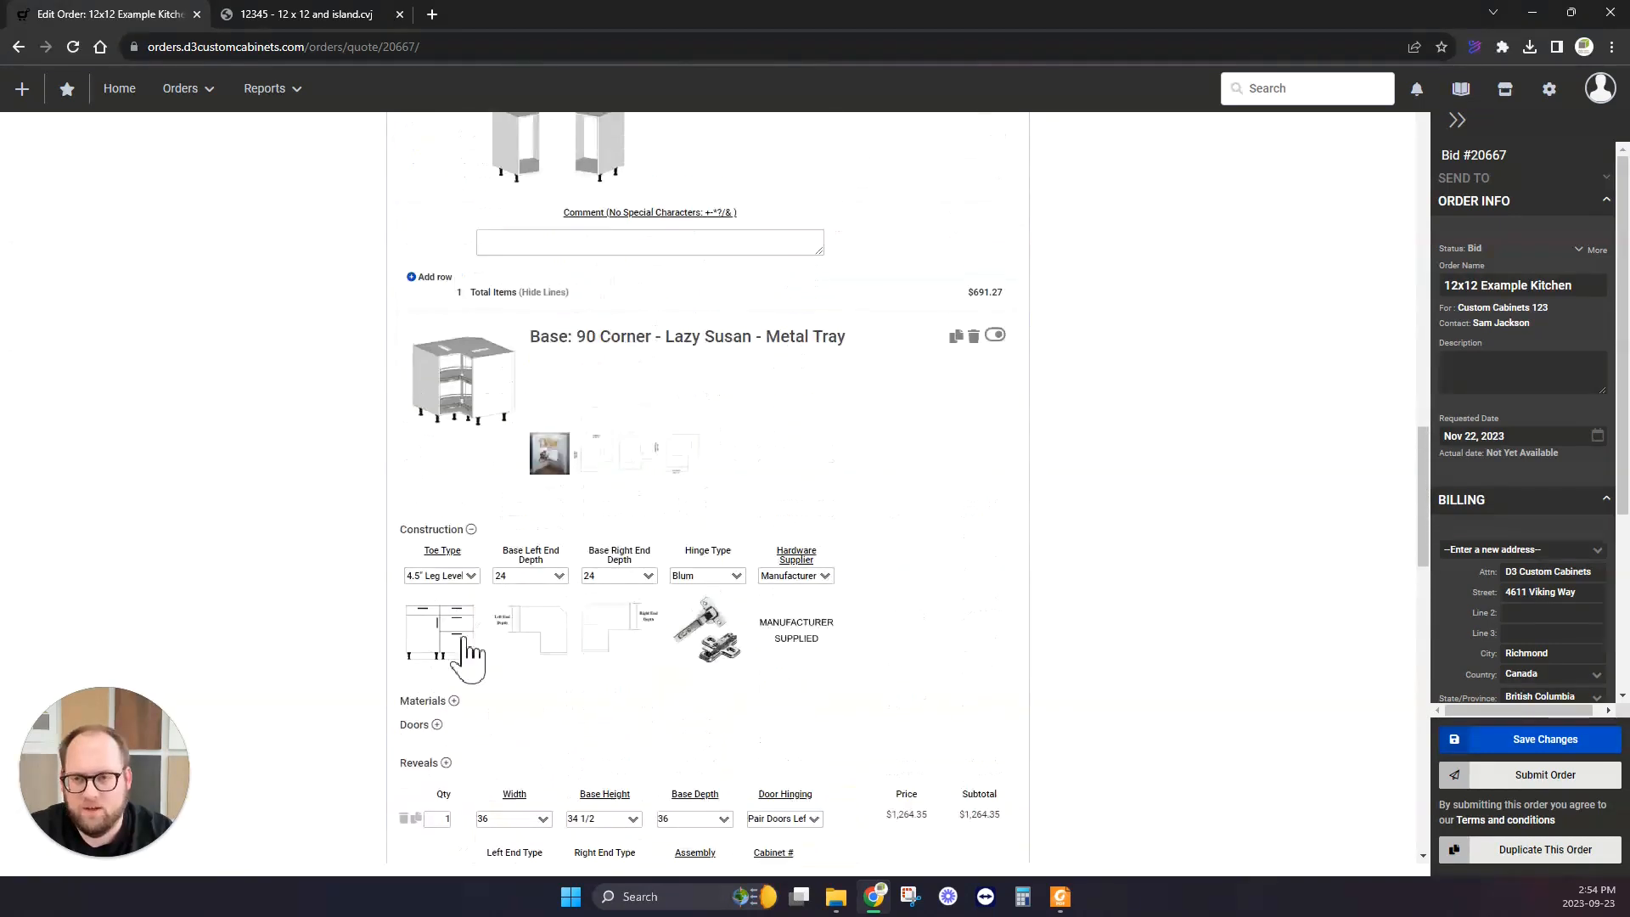
Add a second row to the existing Base: 3 Drawer - Specify Top 1 cabinet.
scroll(466, 636, "up", 2)
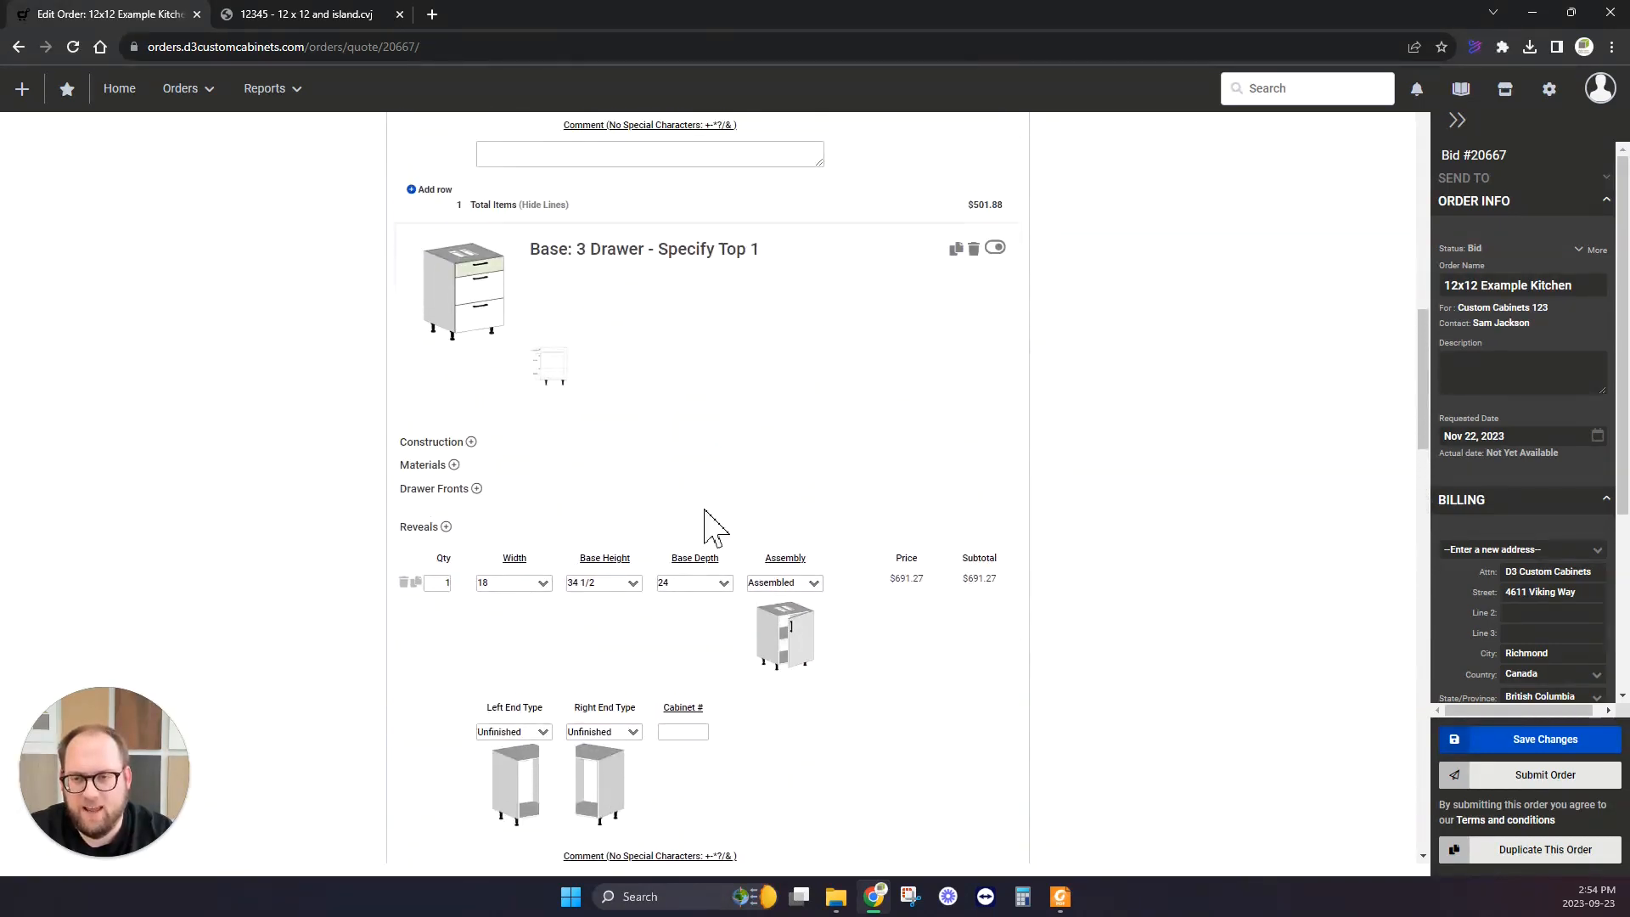
scroll(565, 411, "down", 2)
scroll(598, 491, "down", 1)
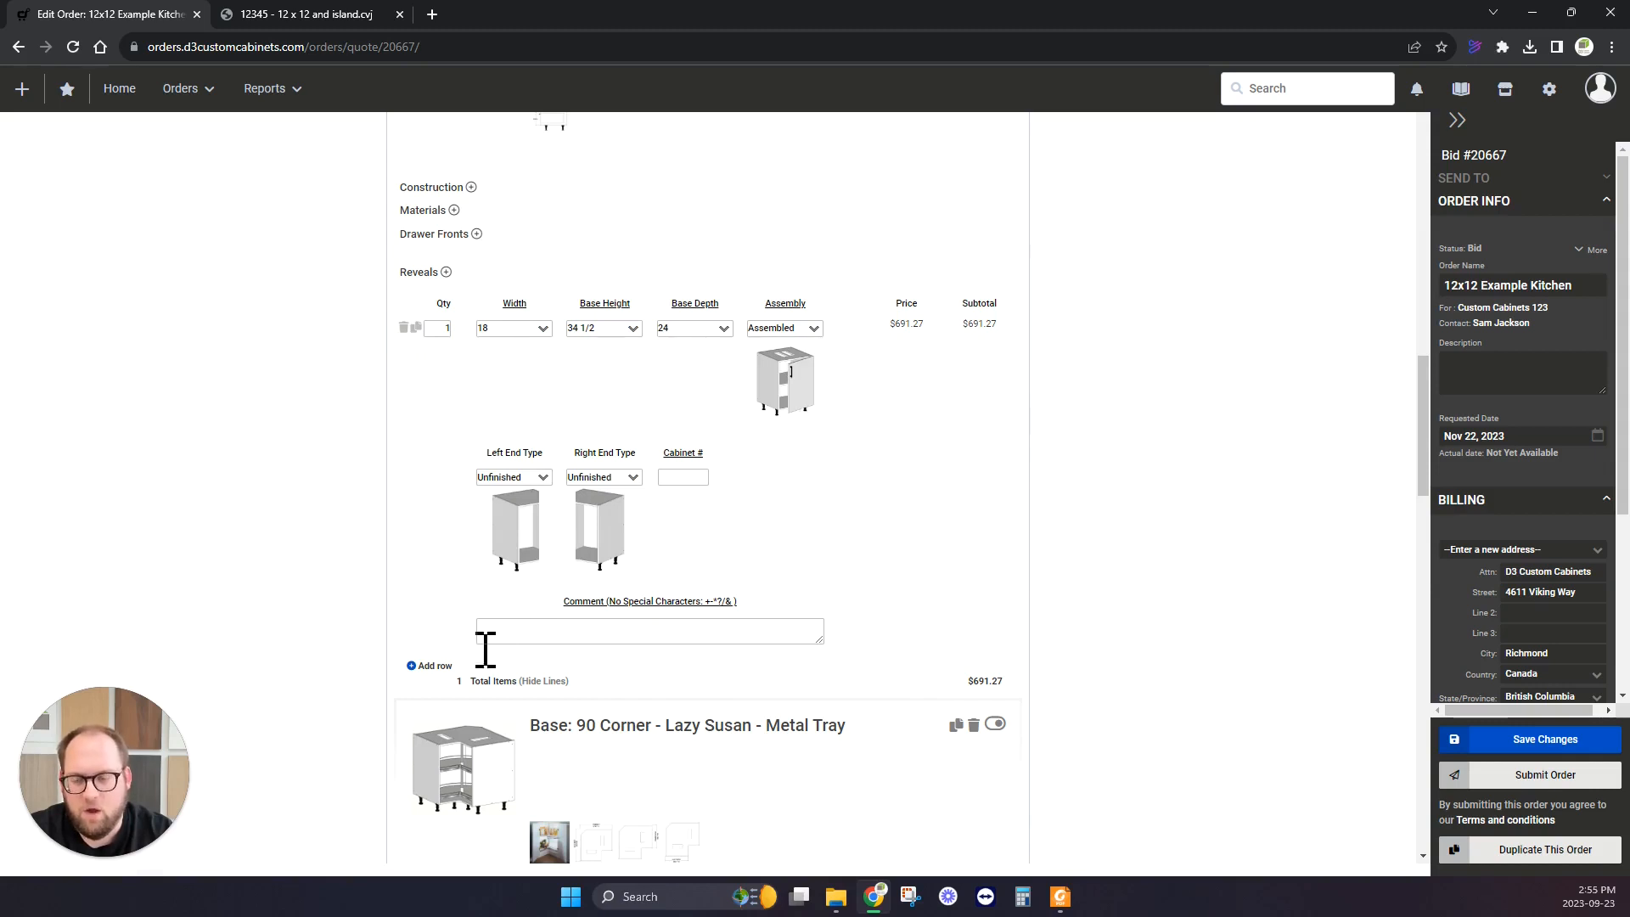
left_click(441, 667)
scroll(490, 658, "down", 2)
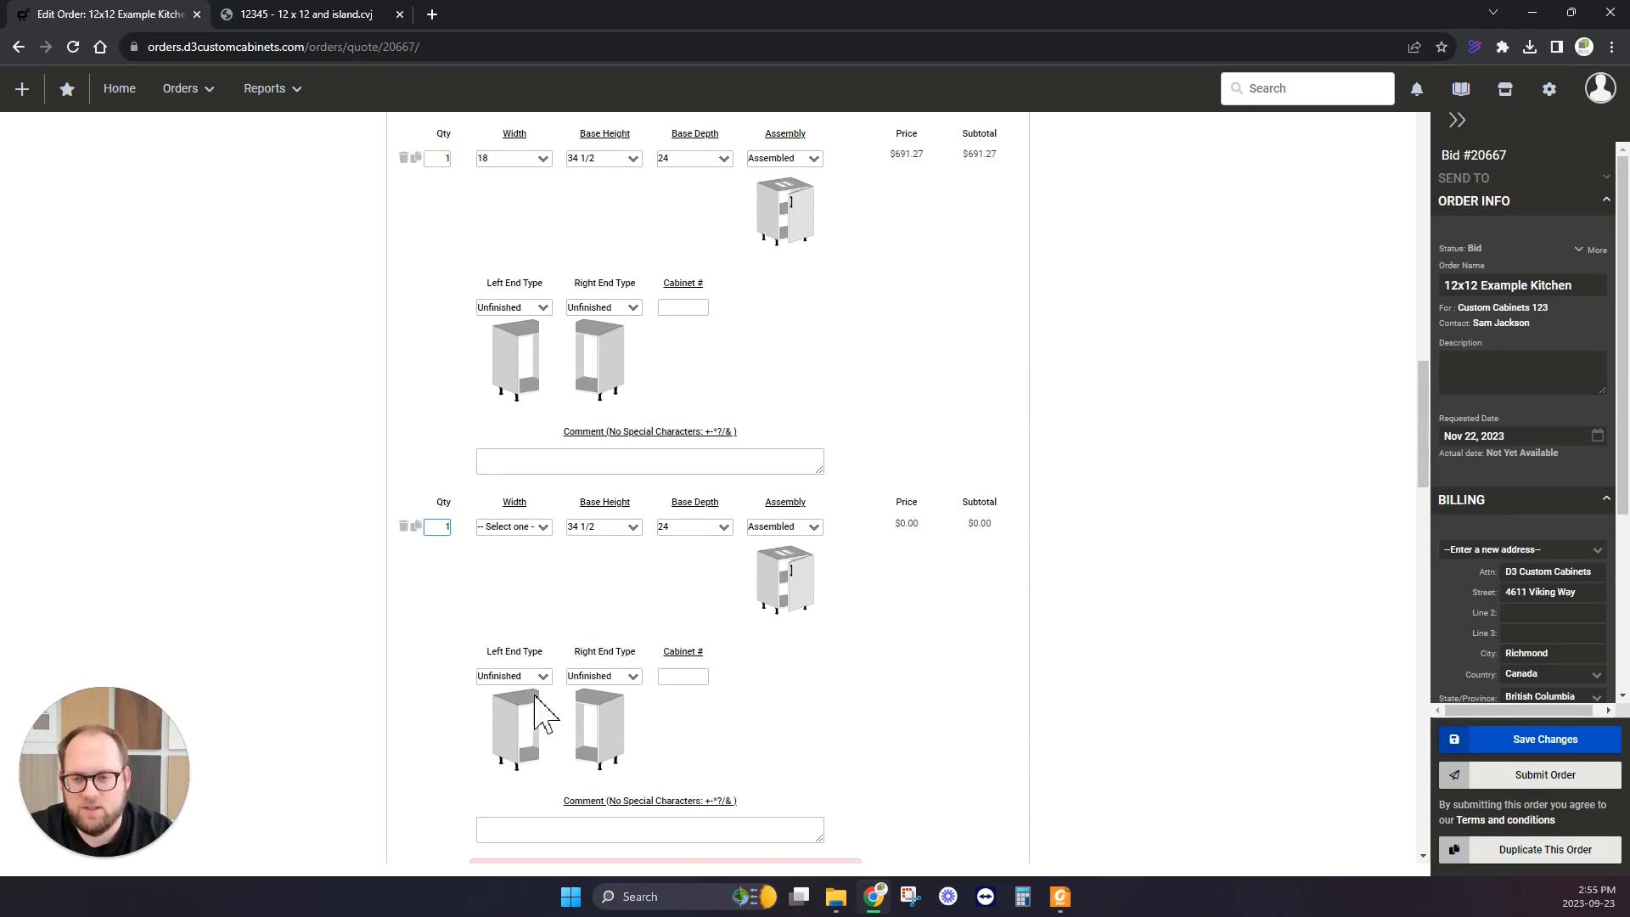
scroll(561, 713, "up", 4)
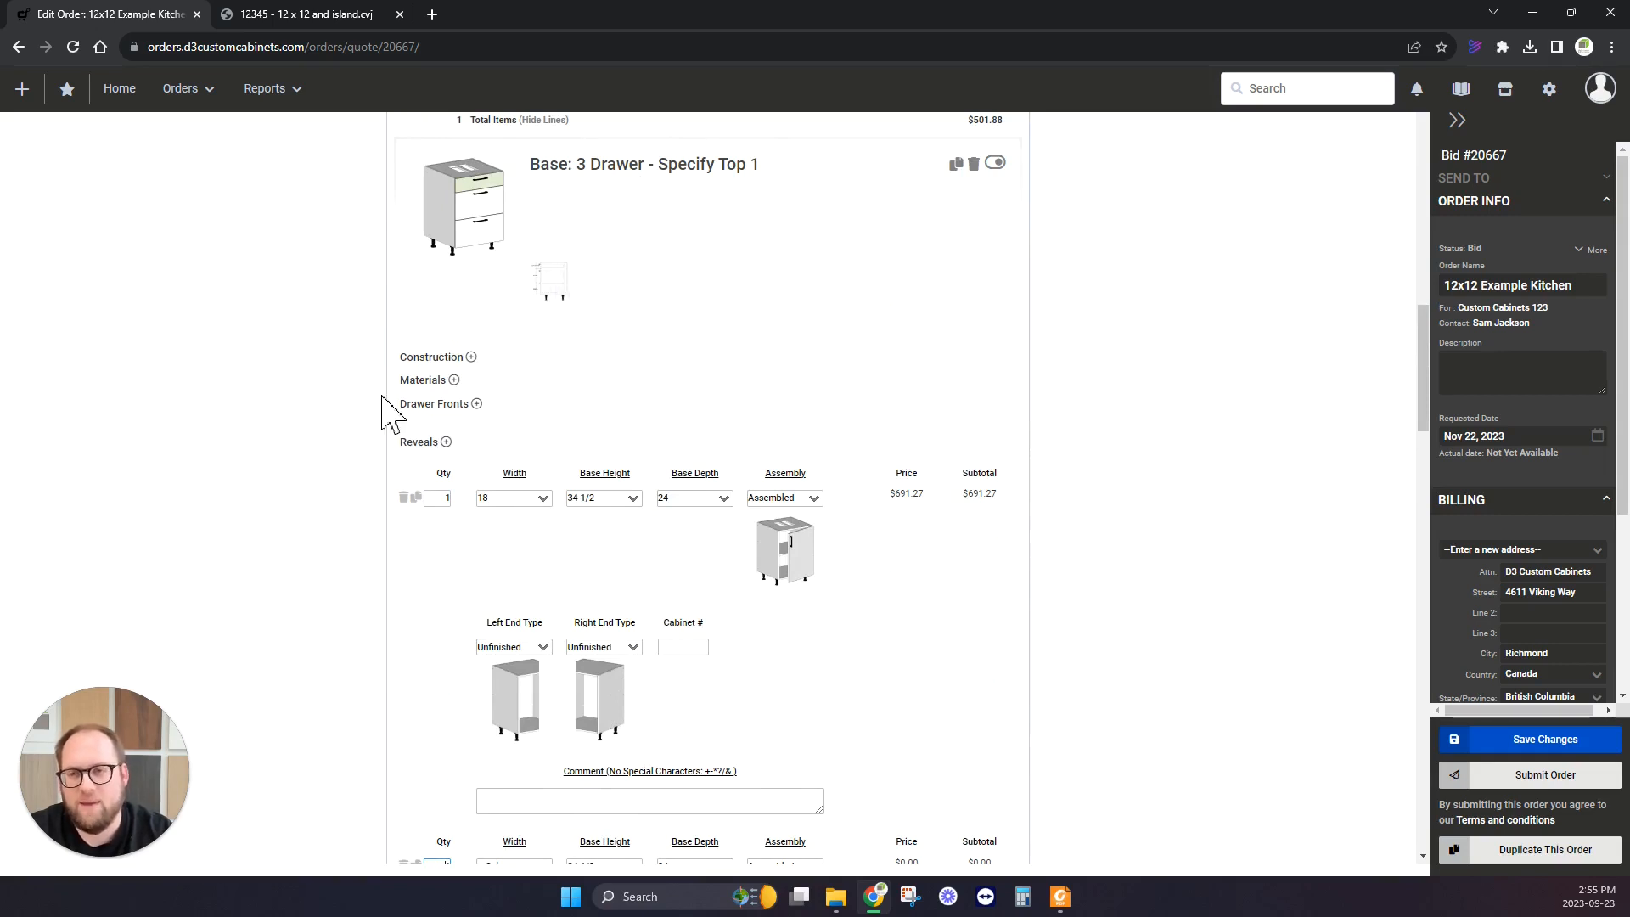
scroll(393, 407, "down", 2)
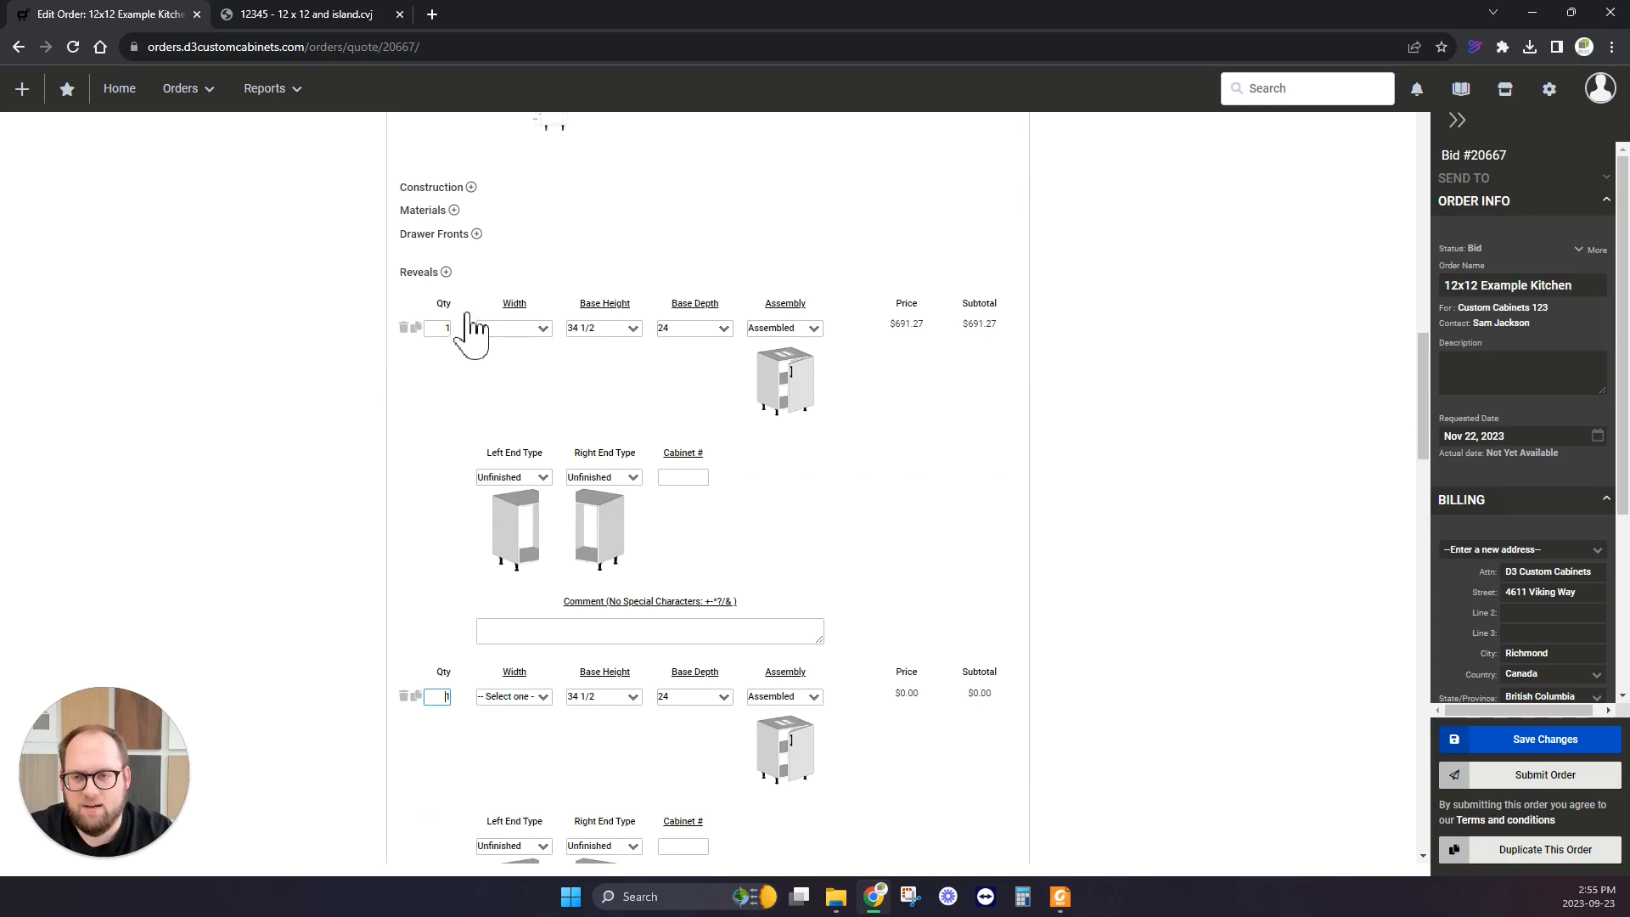
scroll(471, 340, "up", 2)
scroll(473, 364, "down", 2)
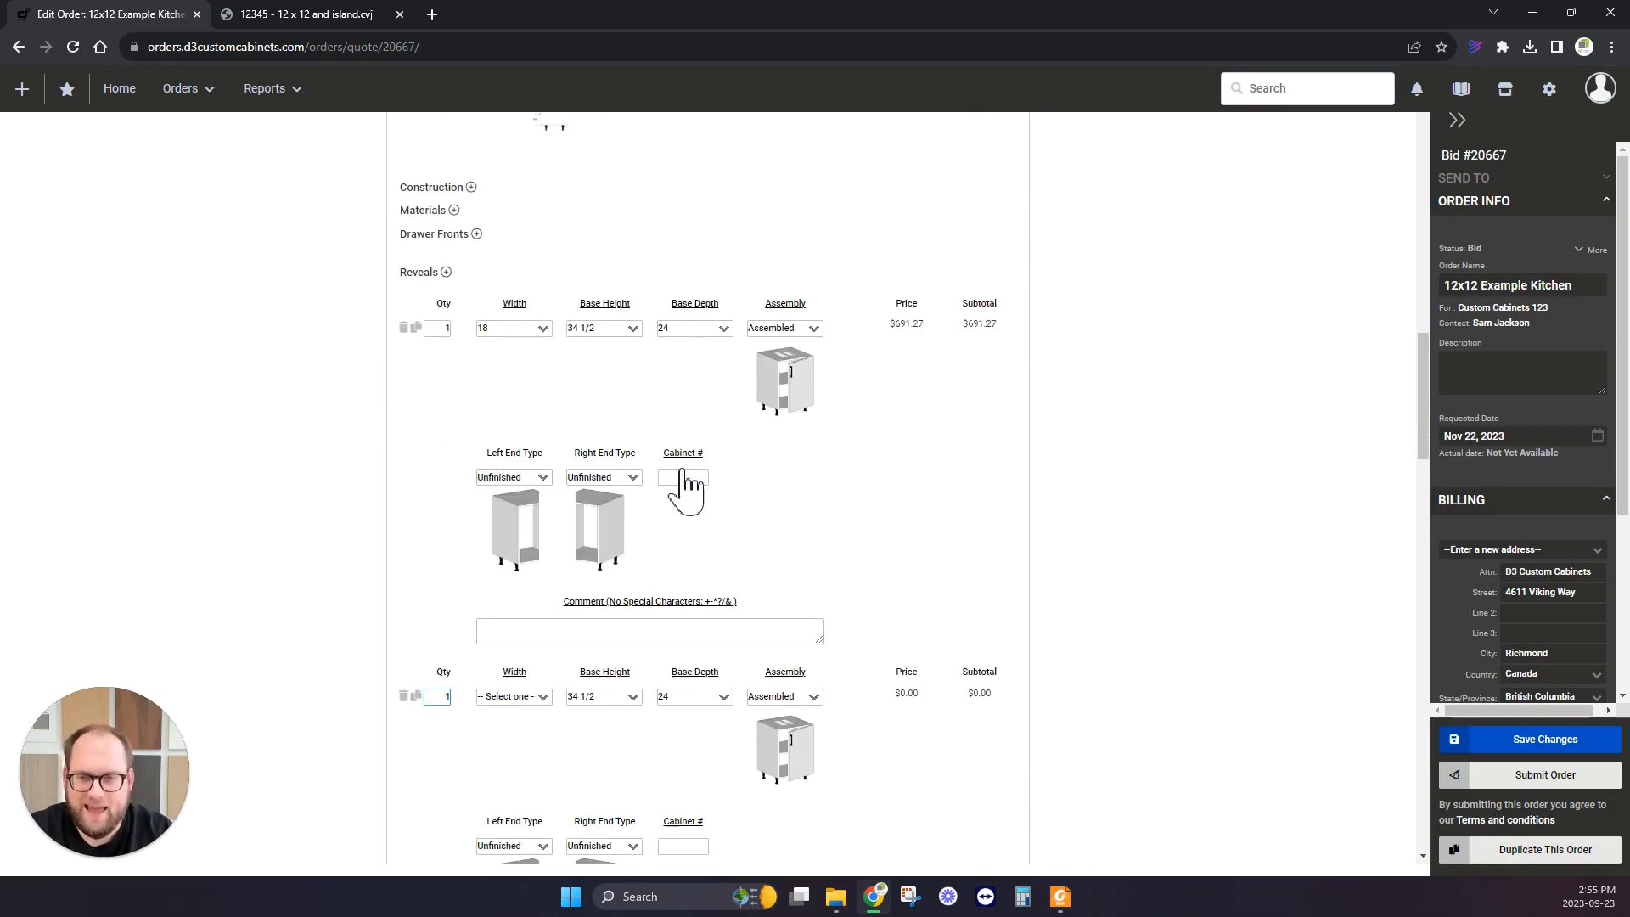
scroll(532, 463, "down", 3)
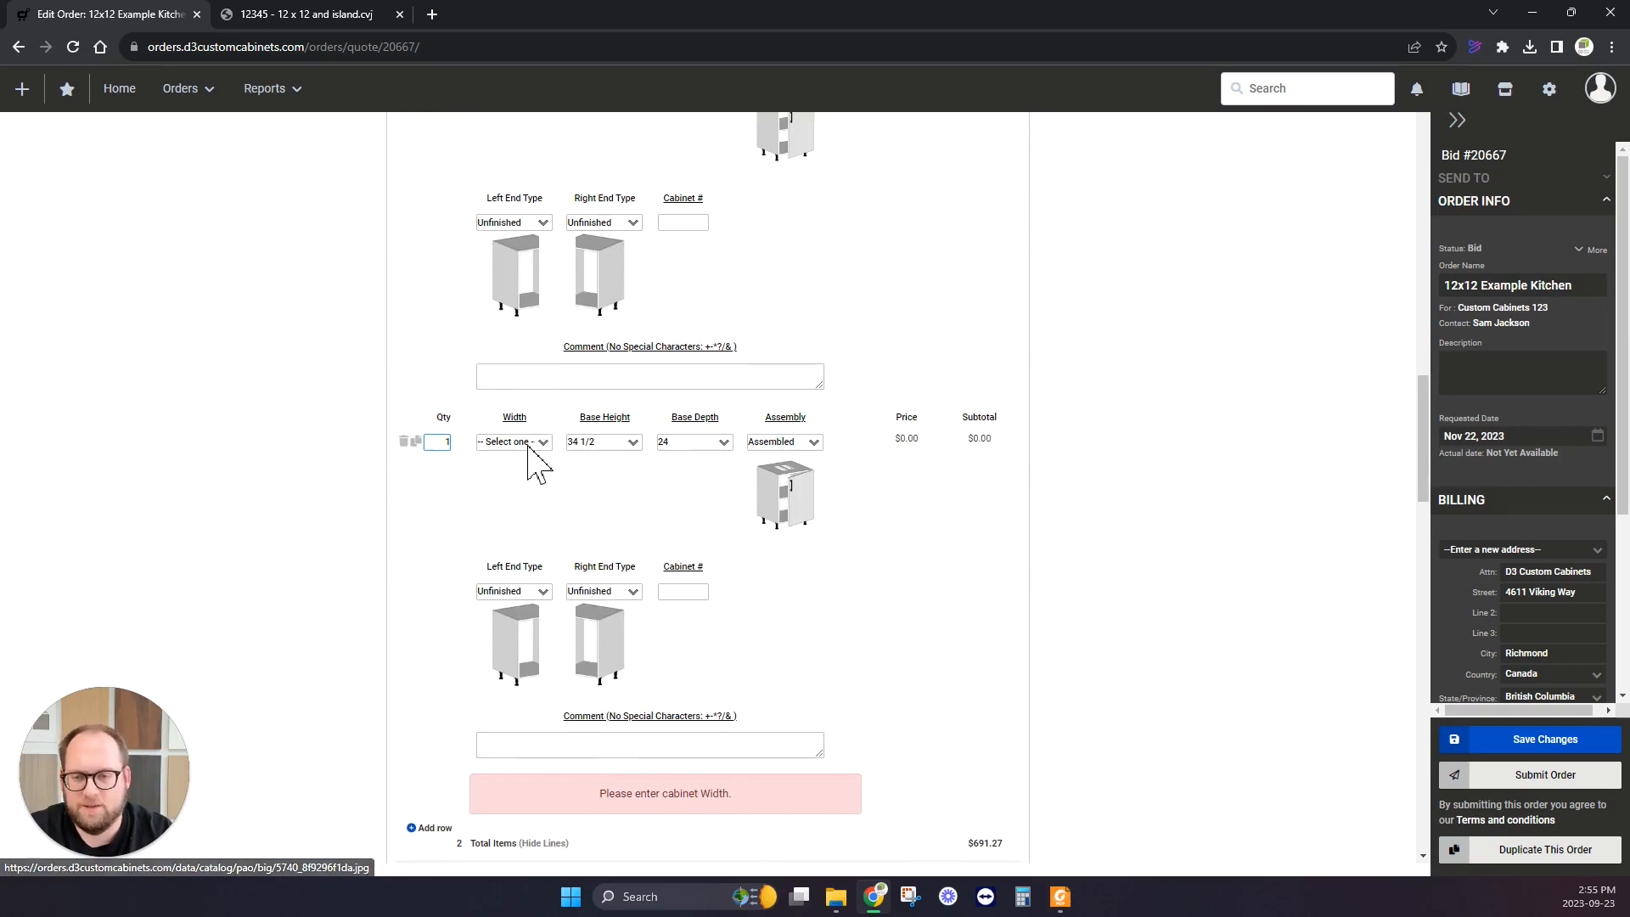
Set the new three-drawer row's width to 20 1/4.
left_click(527, 442)
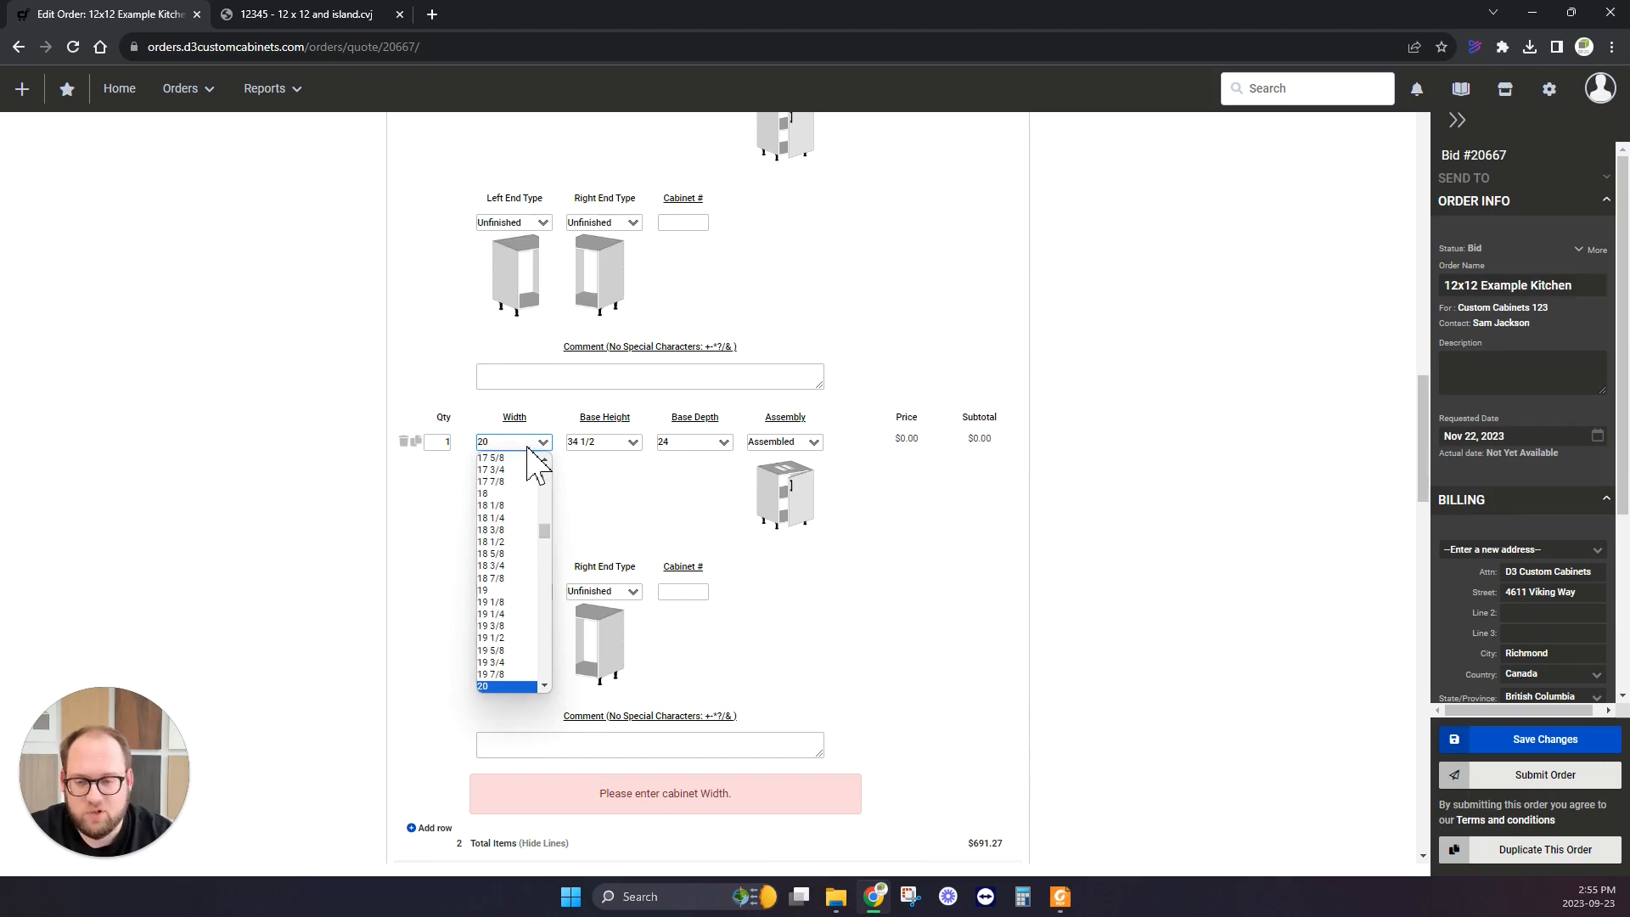
type("21")
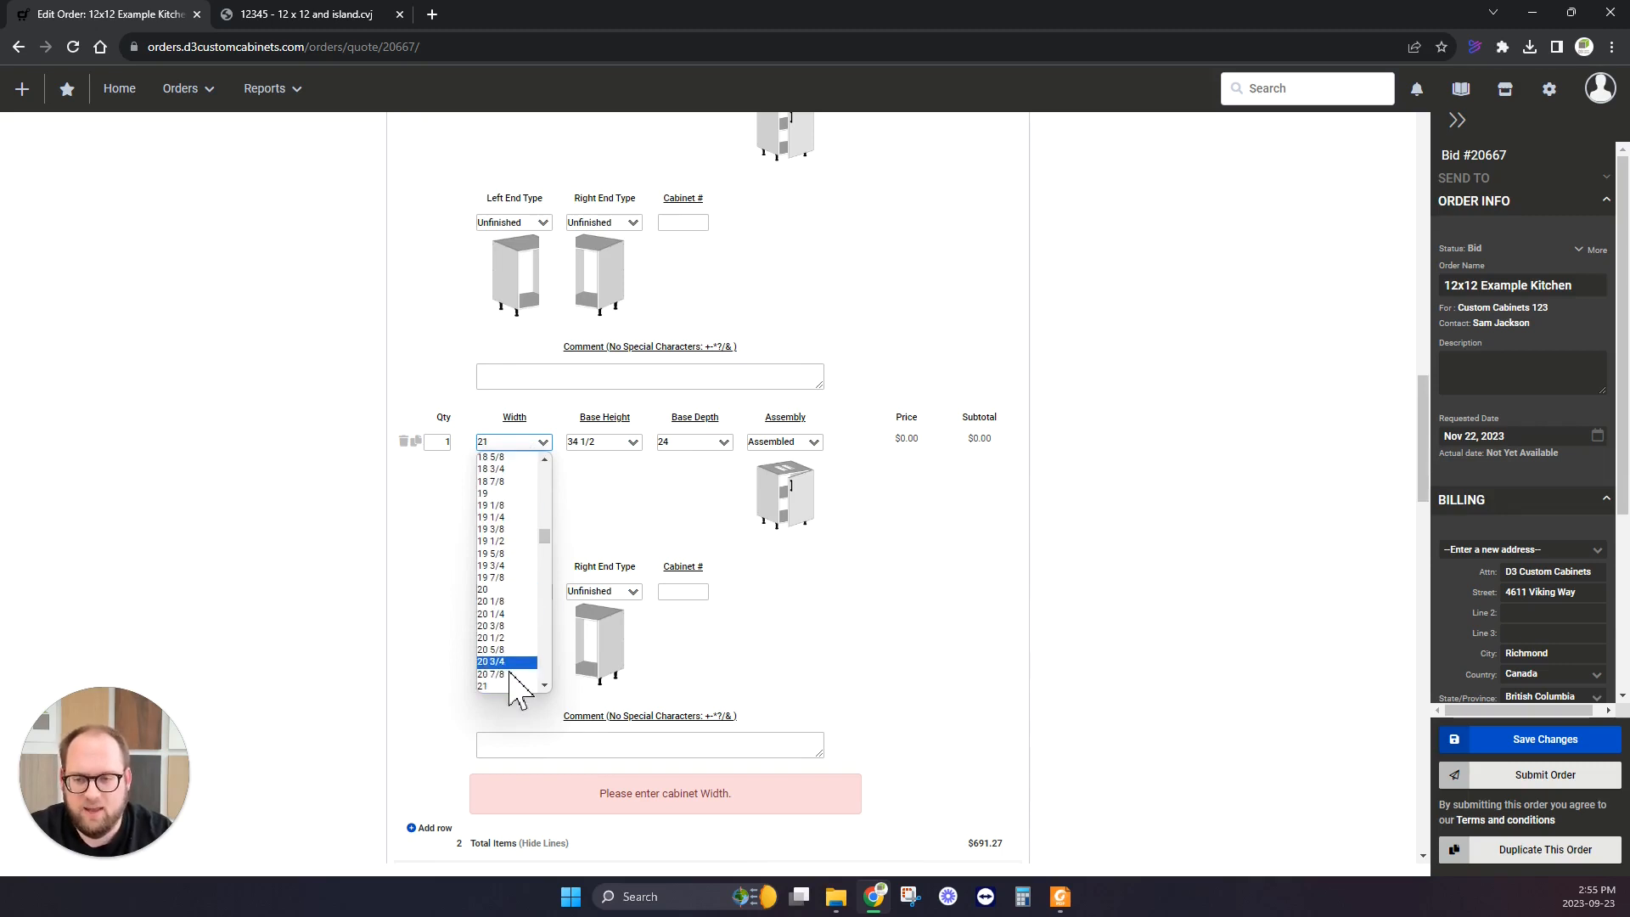
key("Escape")
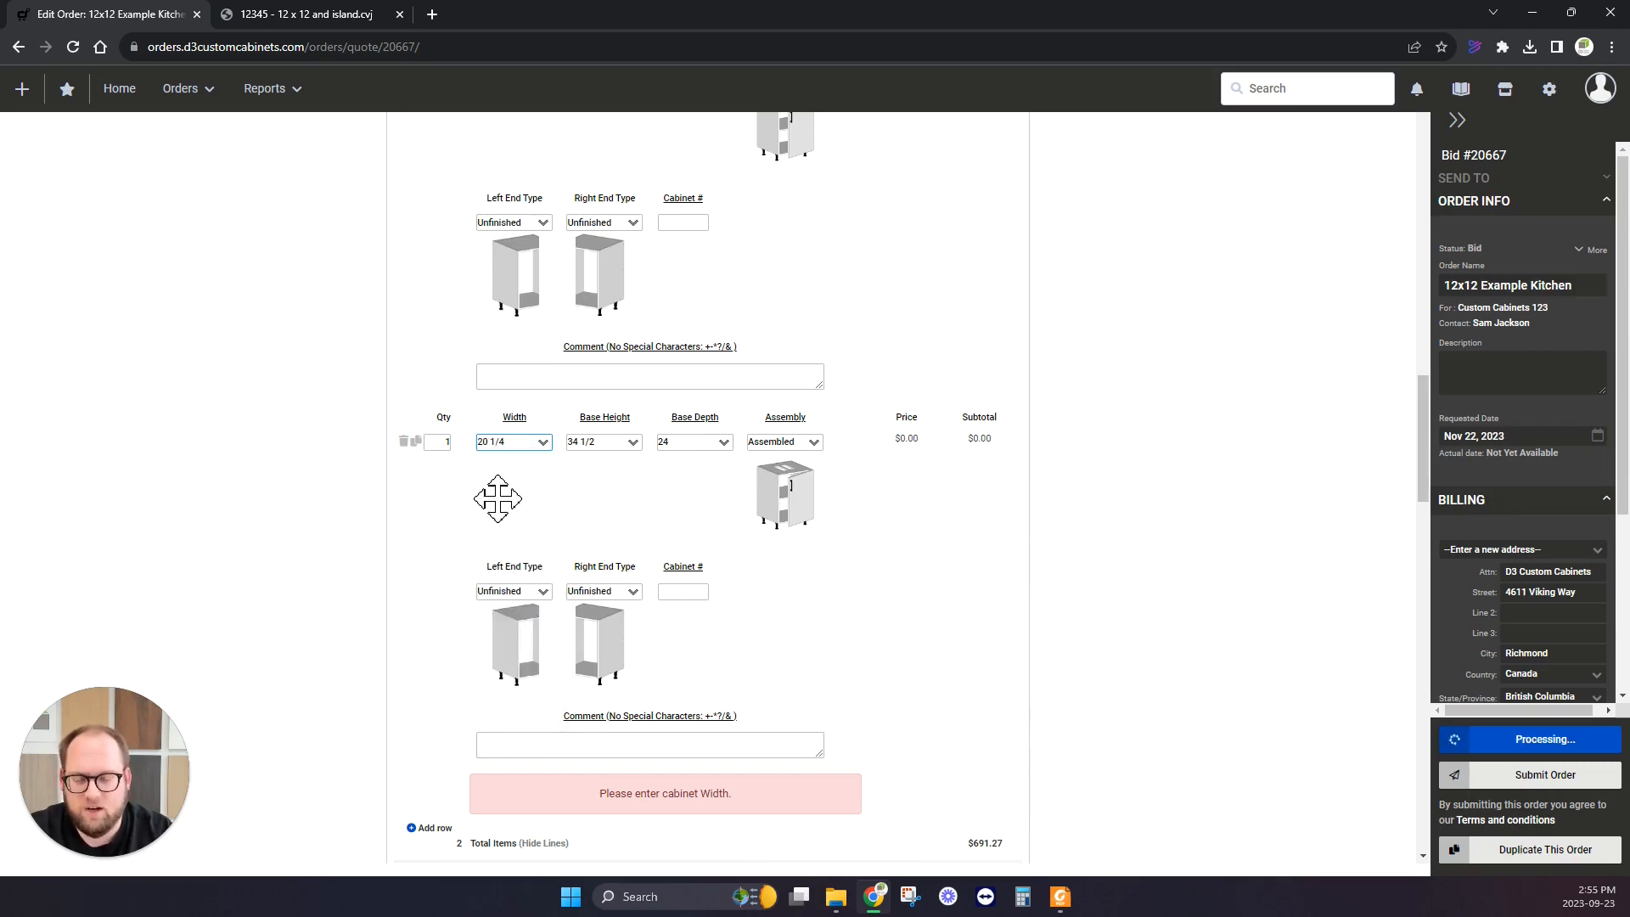
Check the drawer cabinets beside the range in Elevation 2 and set the new row's quantity to 2 and Cabinet # to 15/16.
left_click(318, 15)
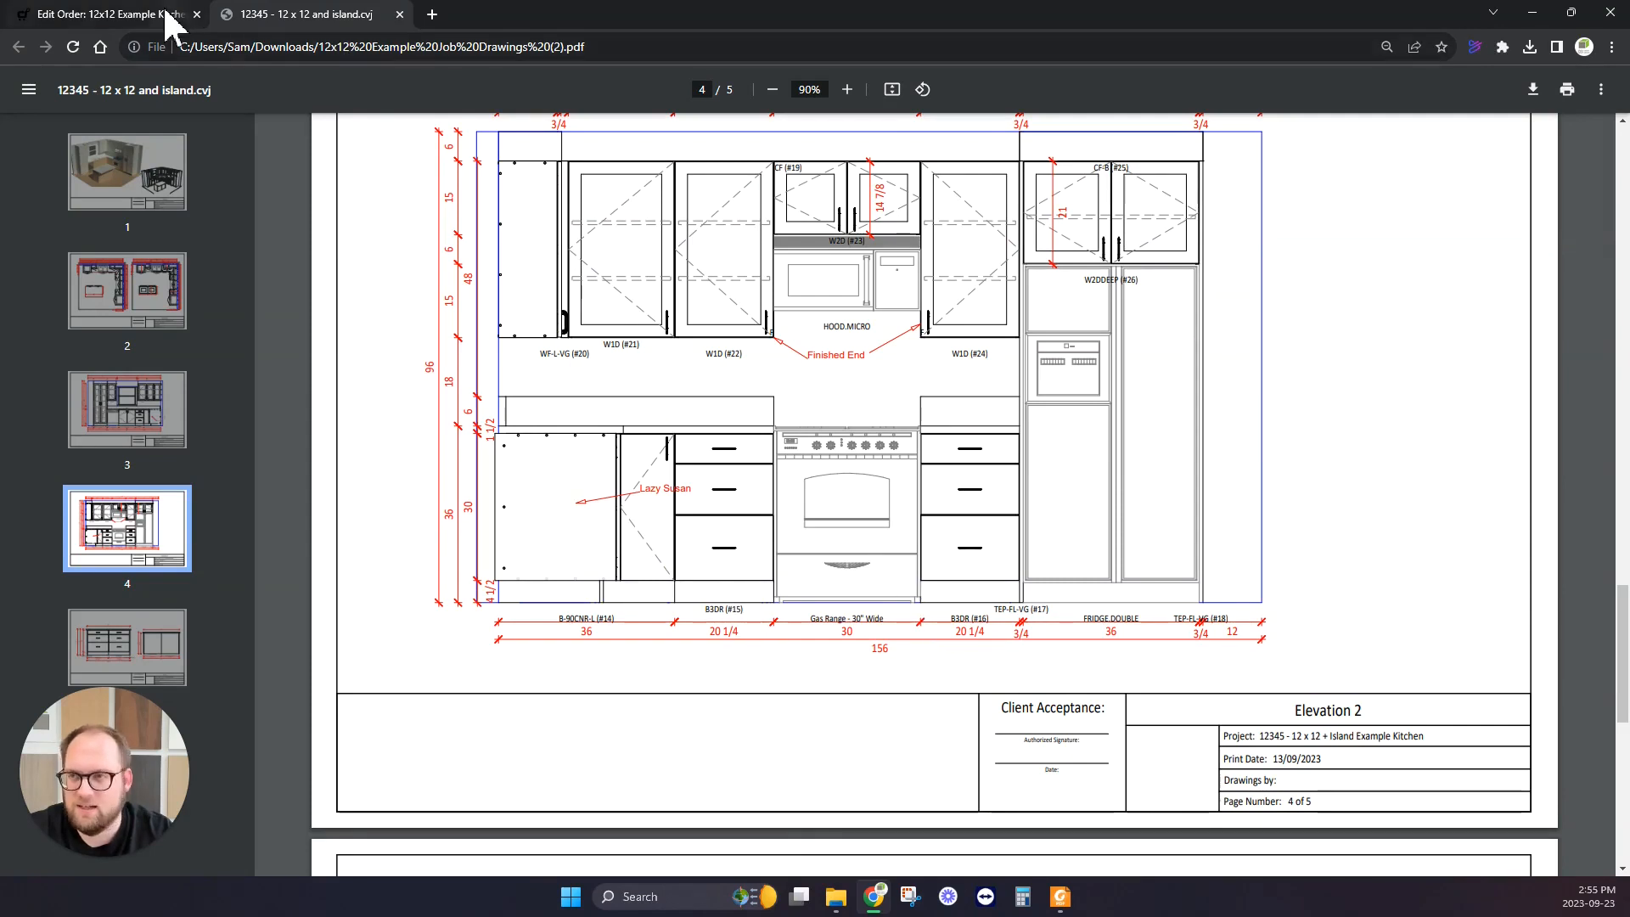
left_click(110, 14)
left_click(702, 594)
type("15/16")
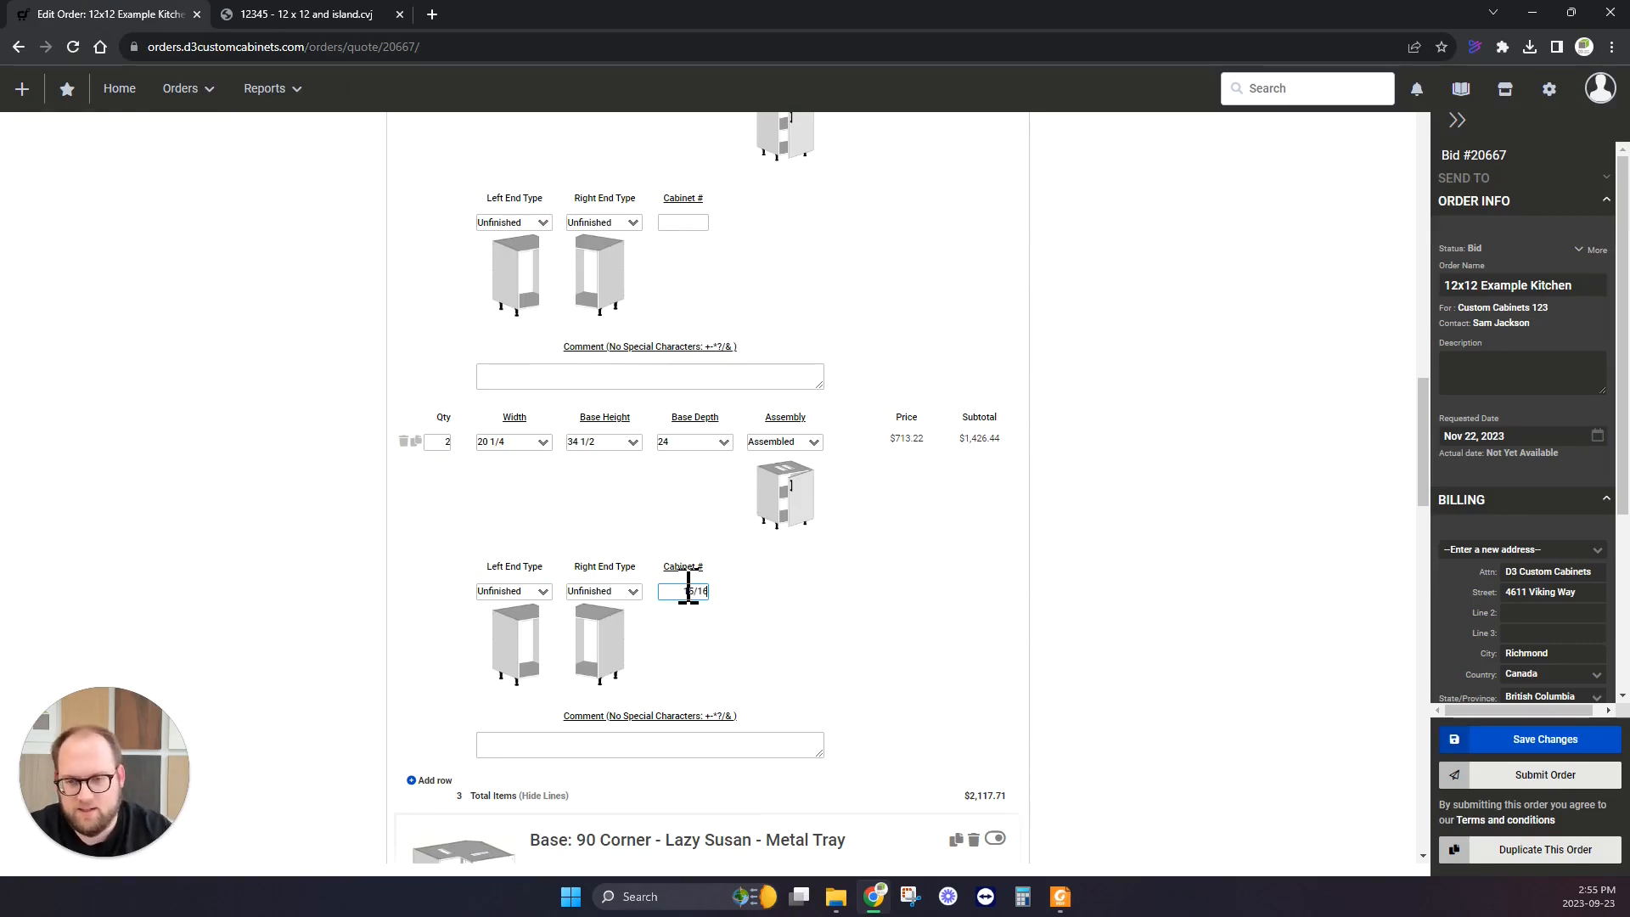
Recheck the job drawings, try to save the order changes, and proceed to review the order warnings.
scroll(594, 408, "down", 8)
left_click(310, 15)
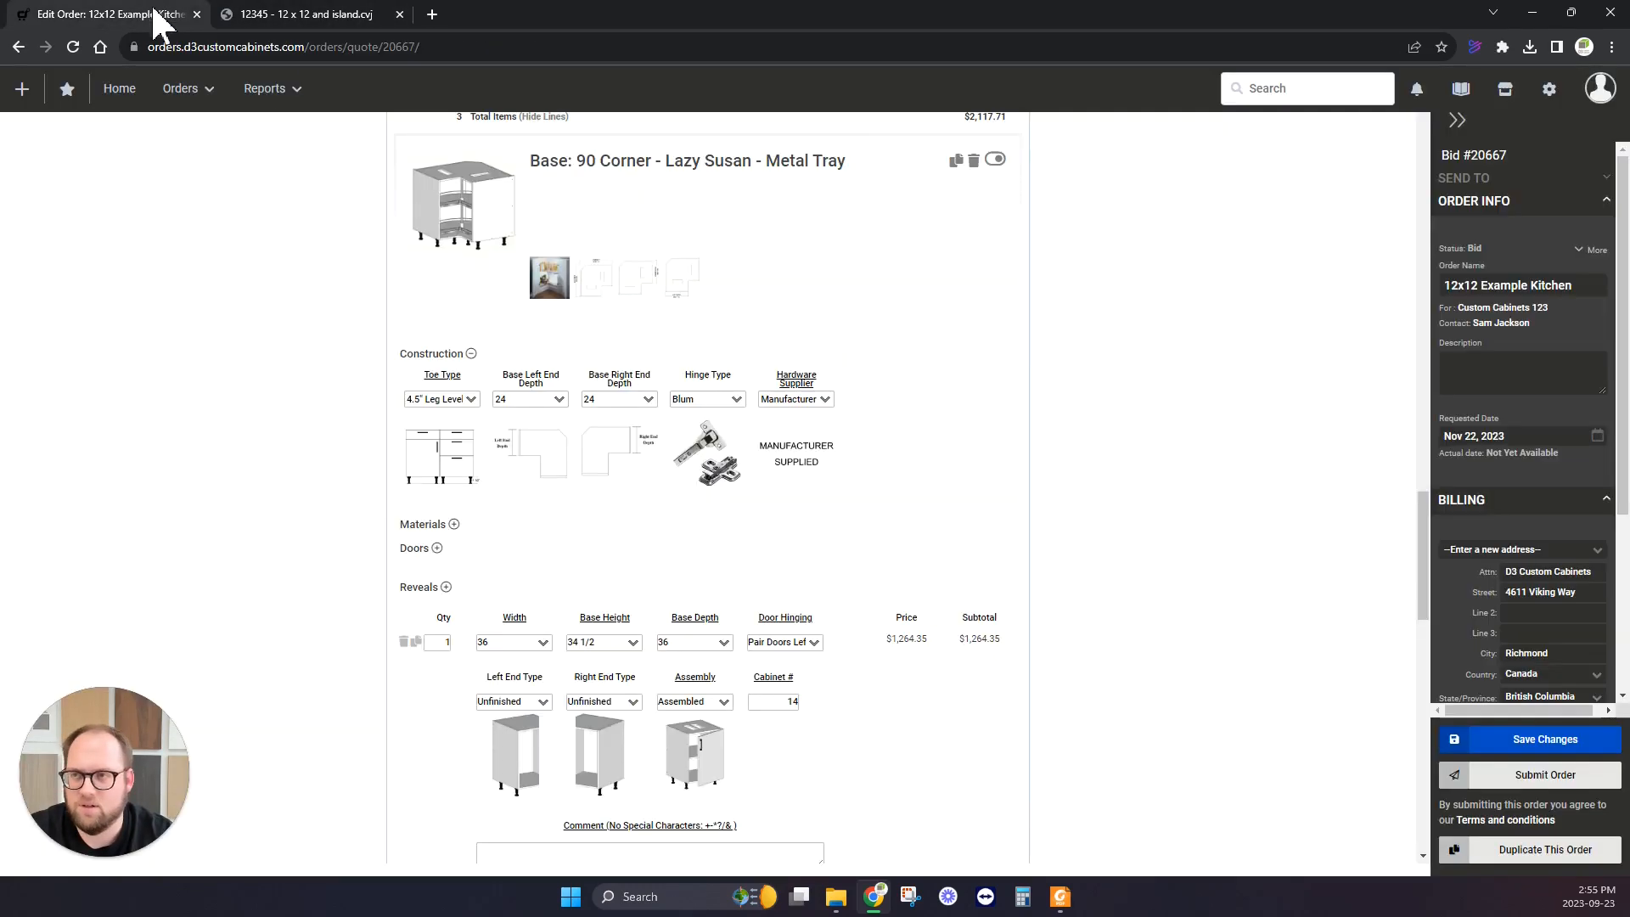
left_click(151, 14)
left_click(1527, 741)
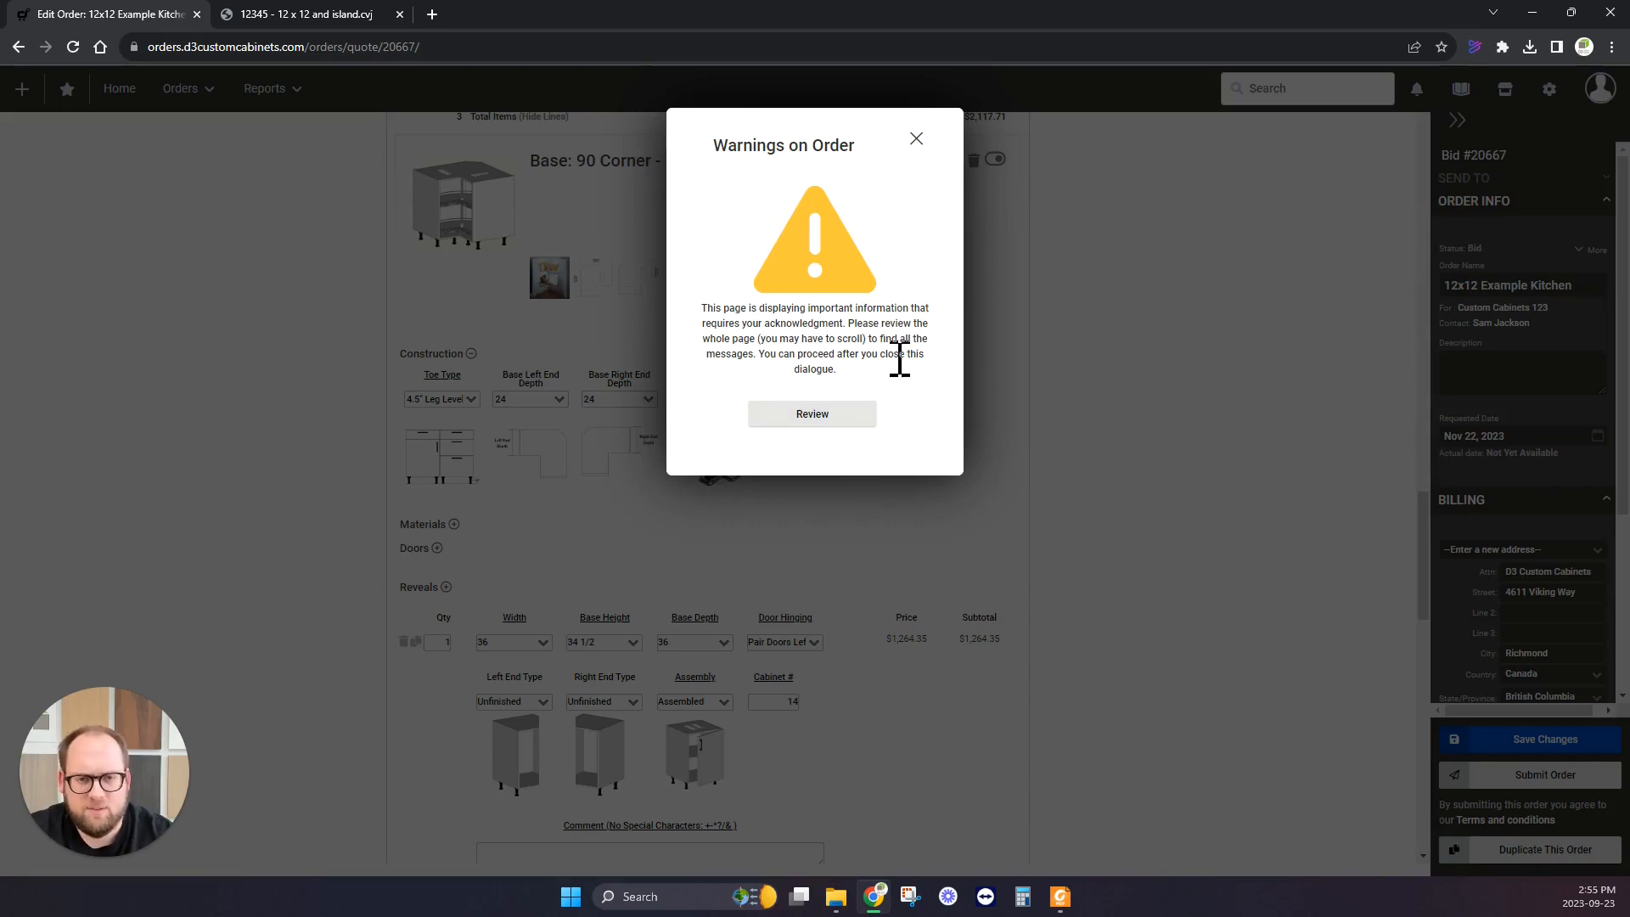
left_click(818, 416)
Review the whole order for warning notes, including the Lazy Susan corner cabinet's, and save the order changes.
scroll(757, 393, "up", 20)
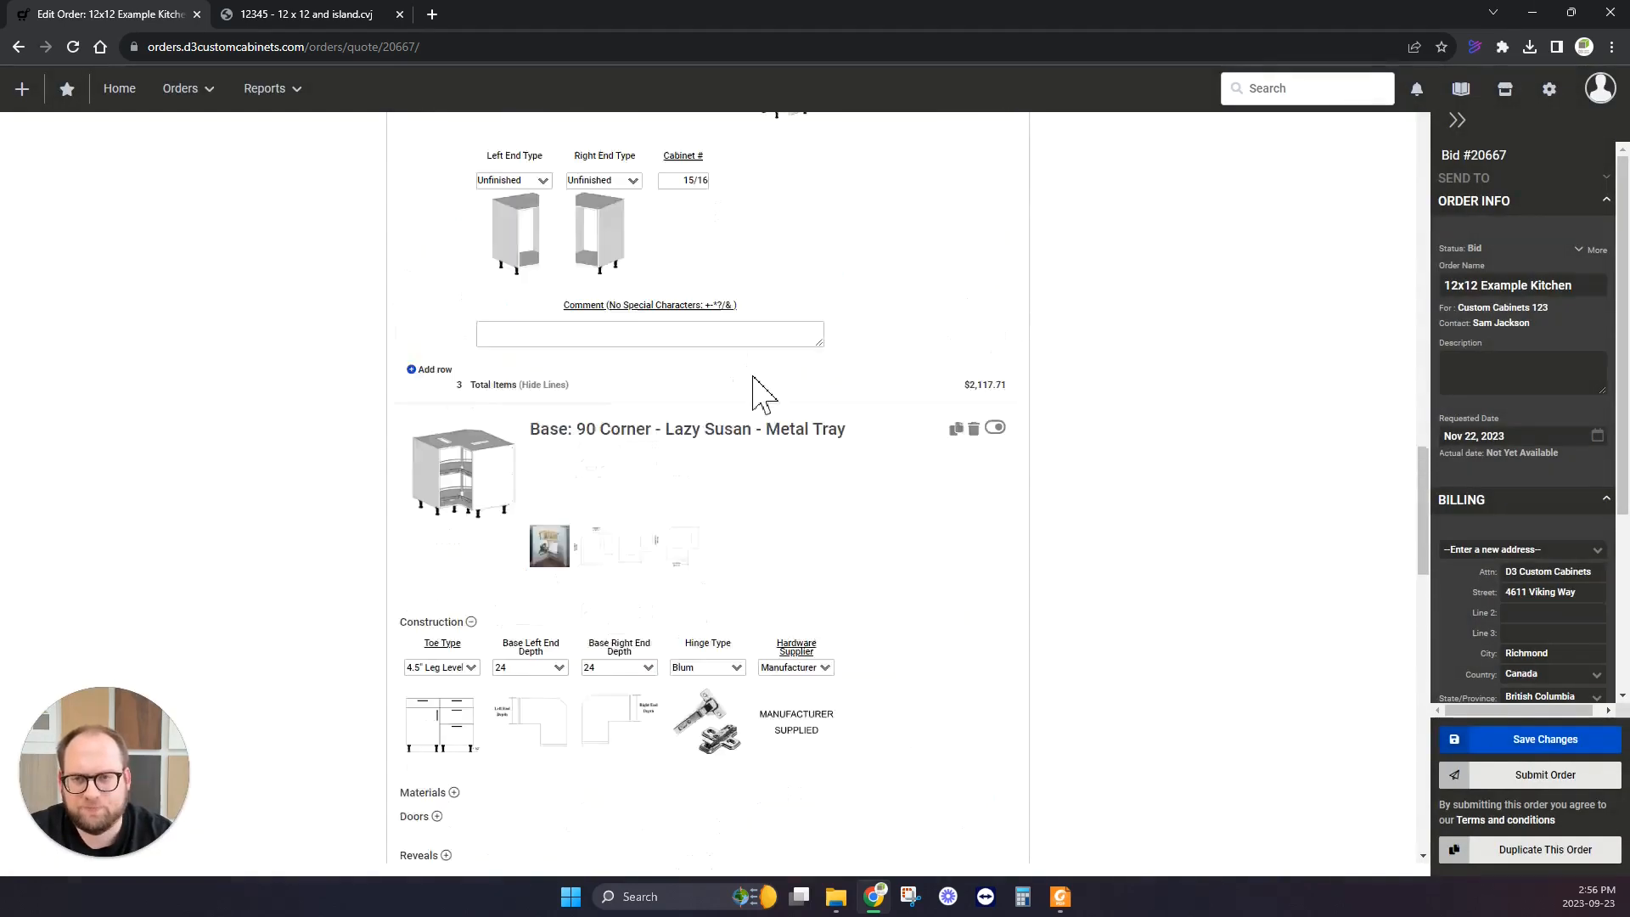
scroll(757, 386, "down", 20)
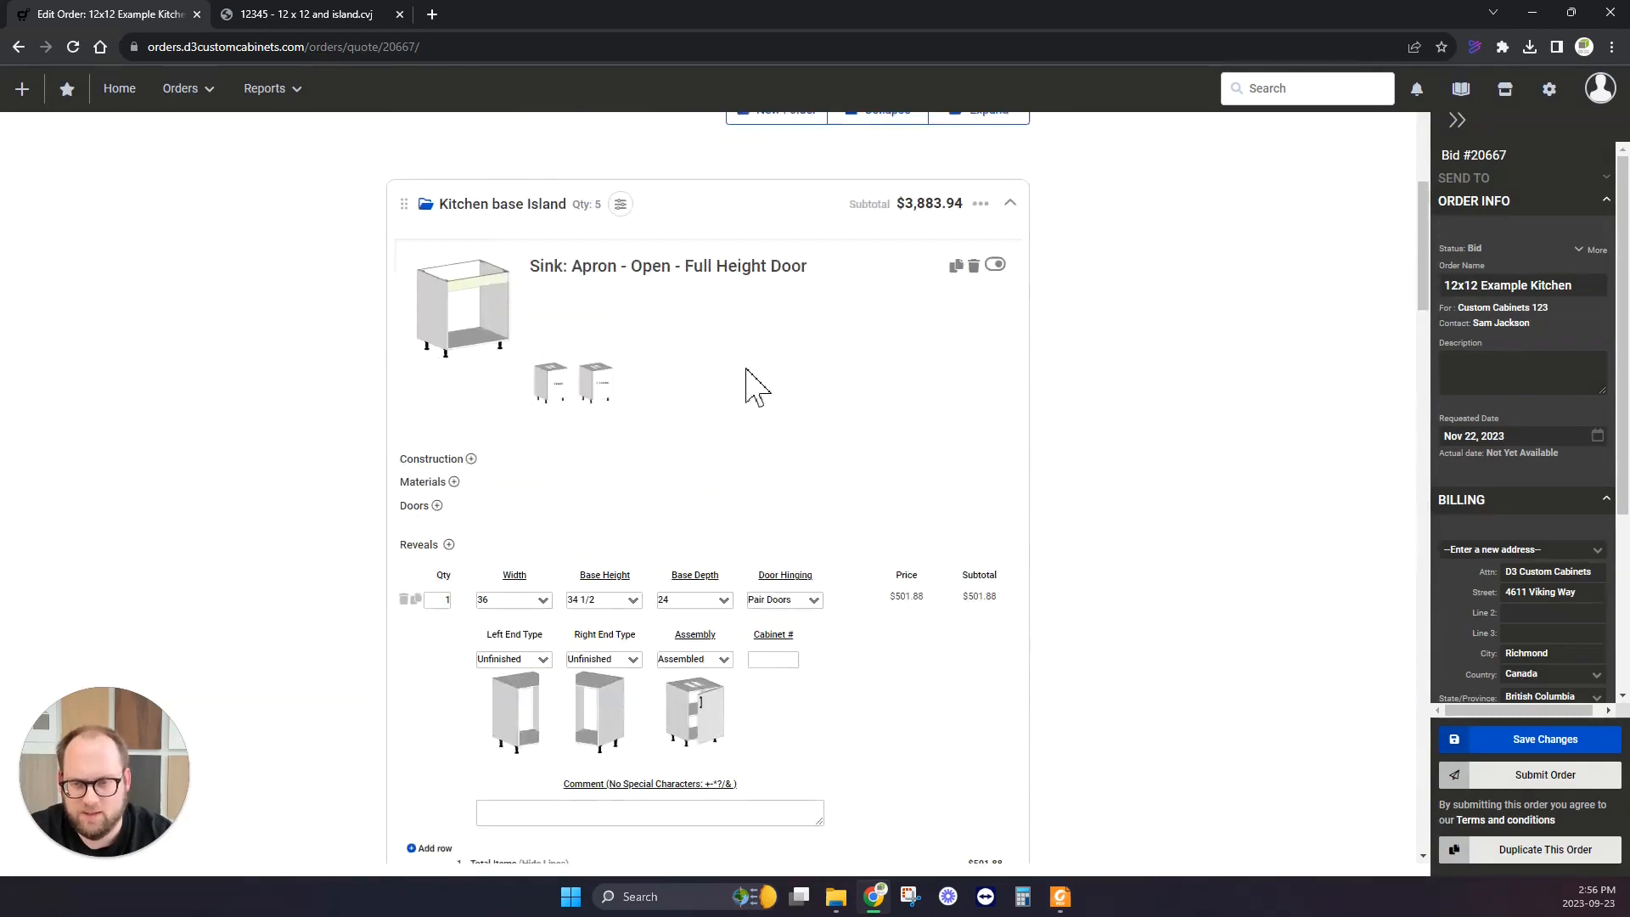
scroll(729, 360, "down", 4)
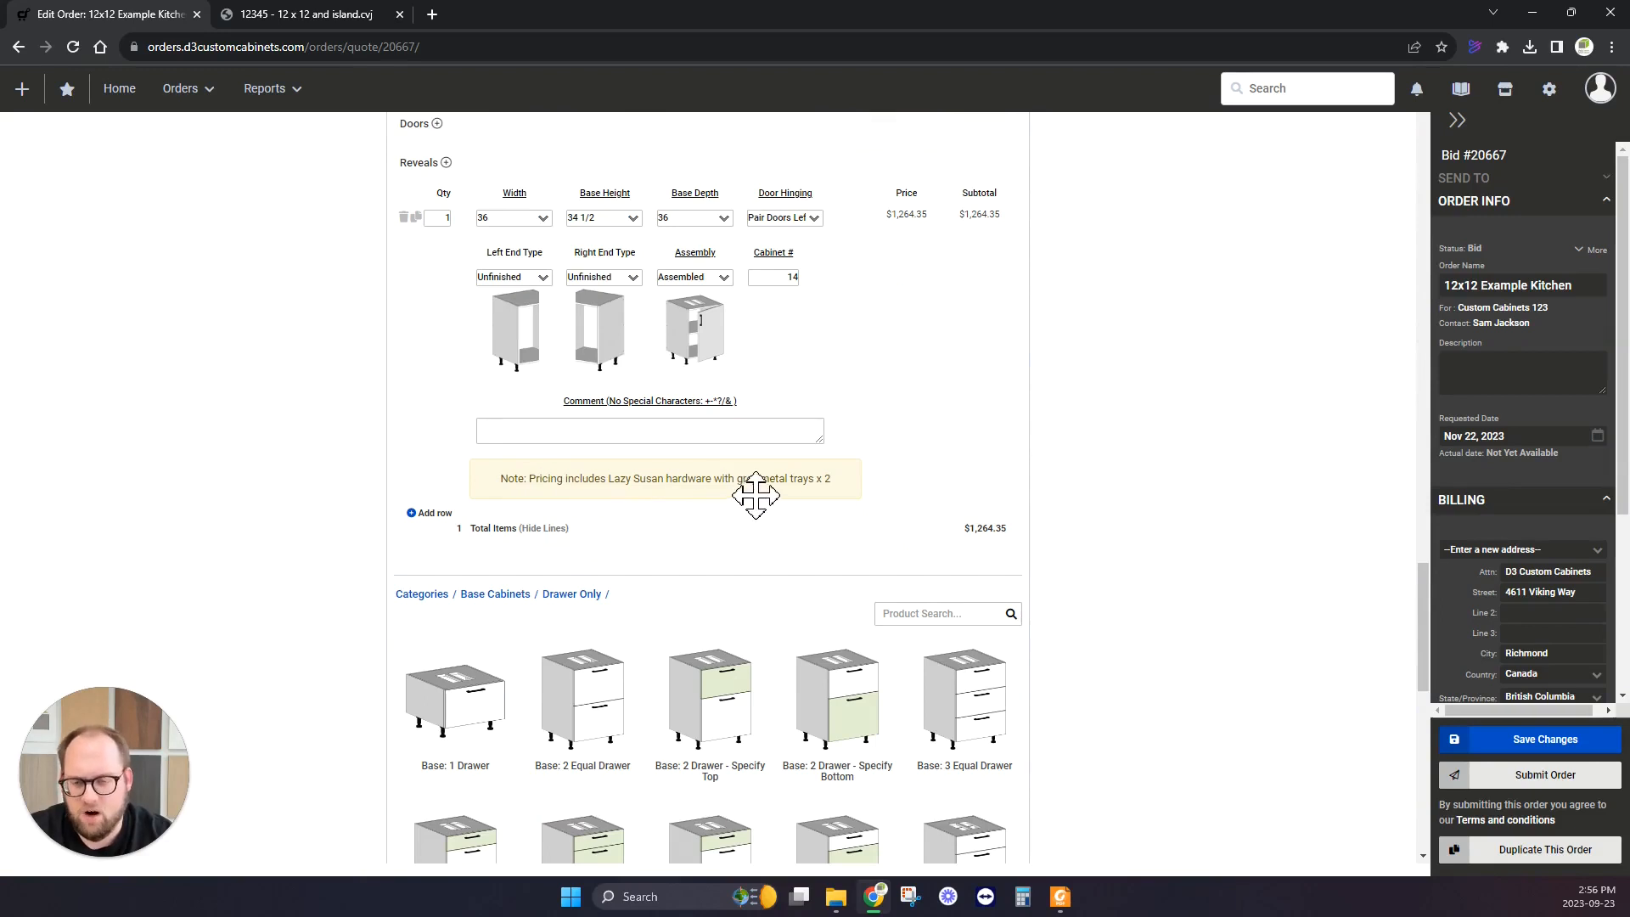
scroll(749, 510, "up", 1)
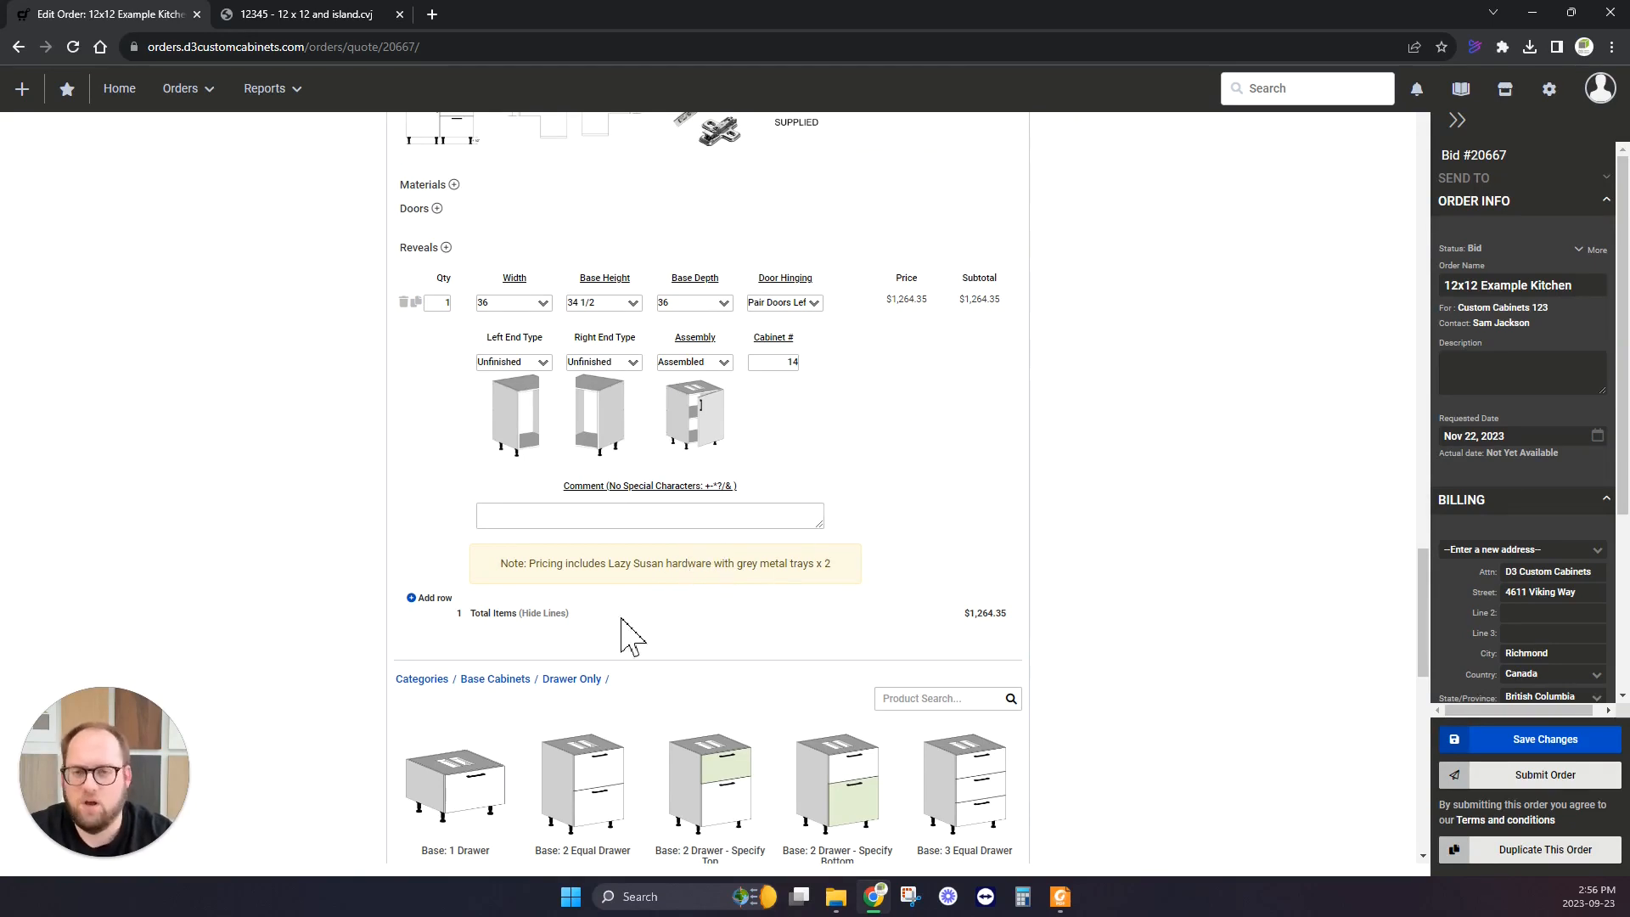
scroll(790, 476, "up", 1)
scroll(784, 476, "up", 1)
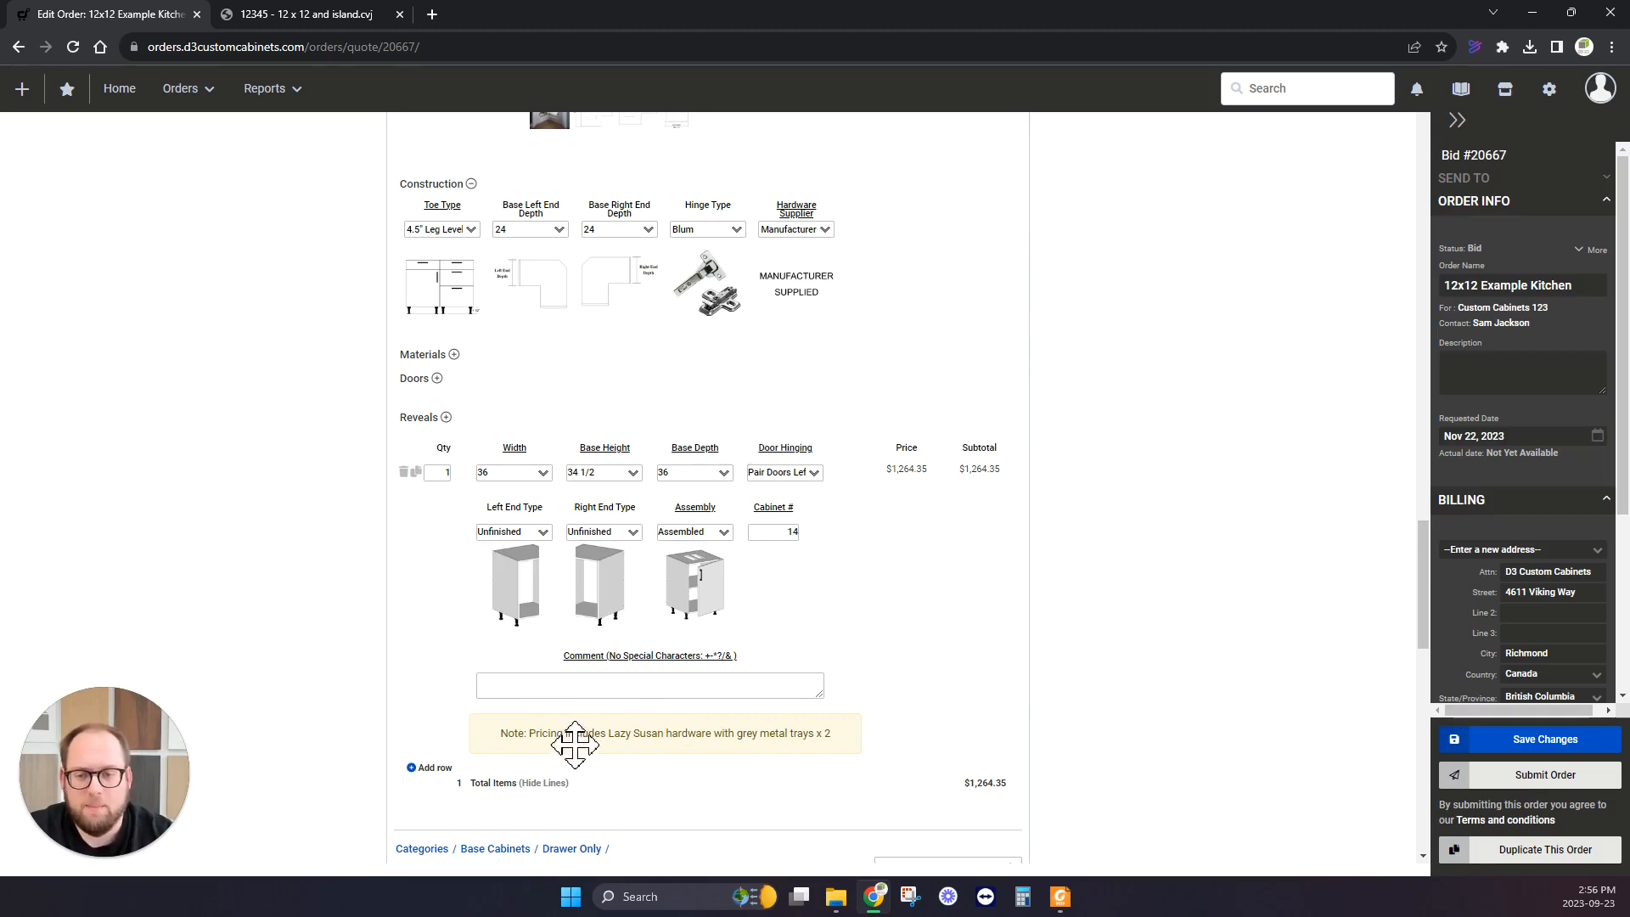
scroll(548, 724, "down", 1)
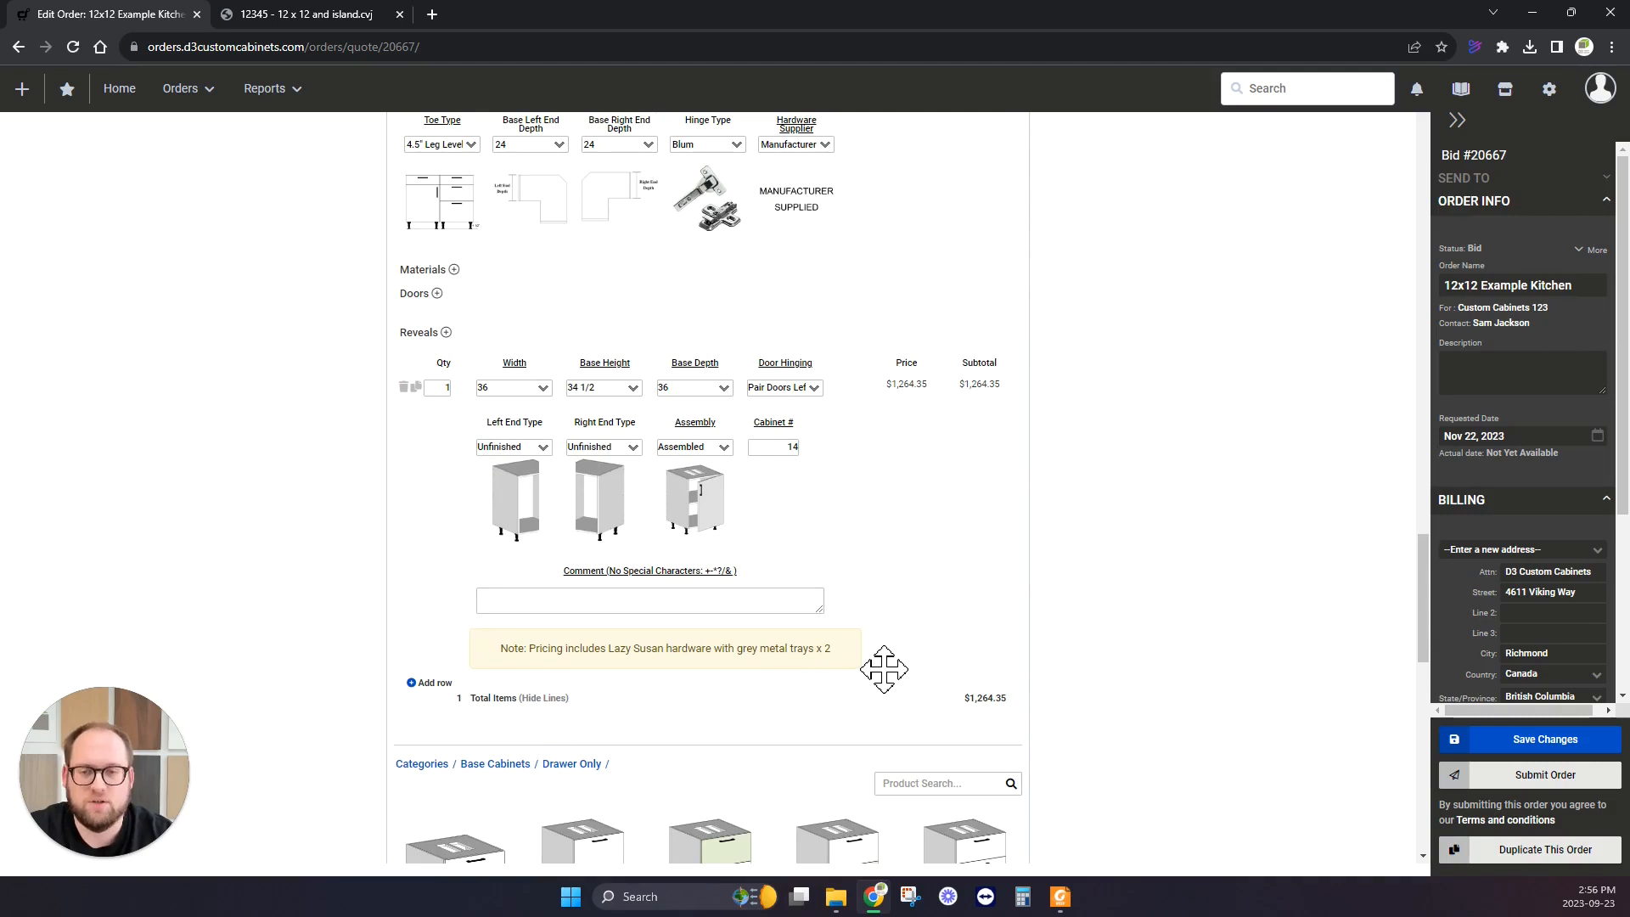
left_click(1533, 742)
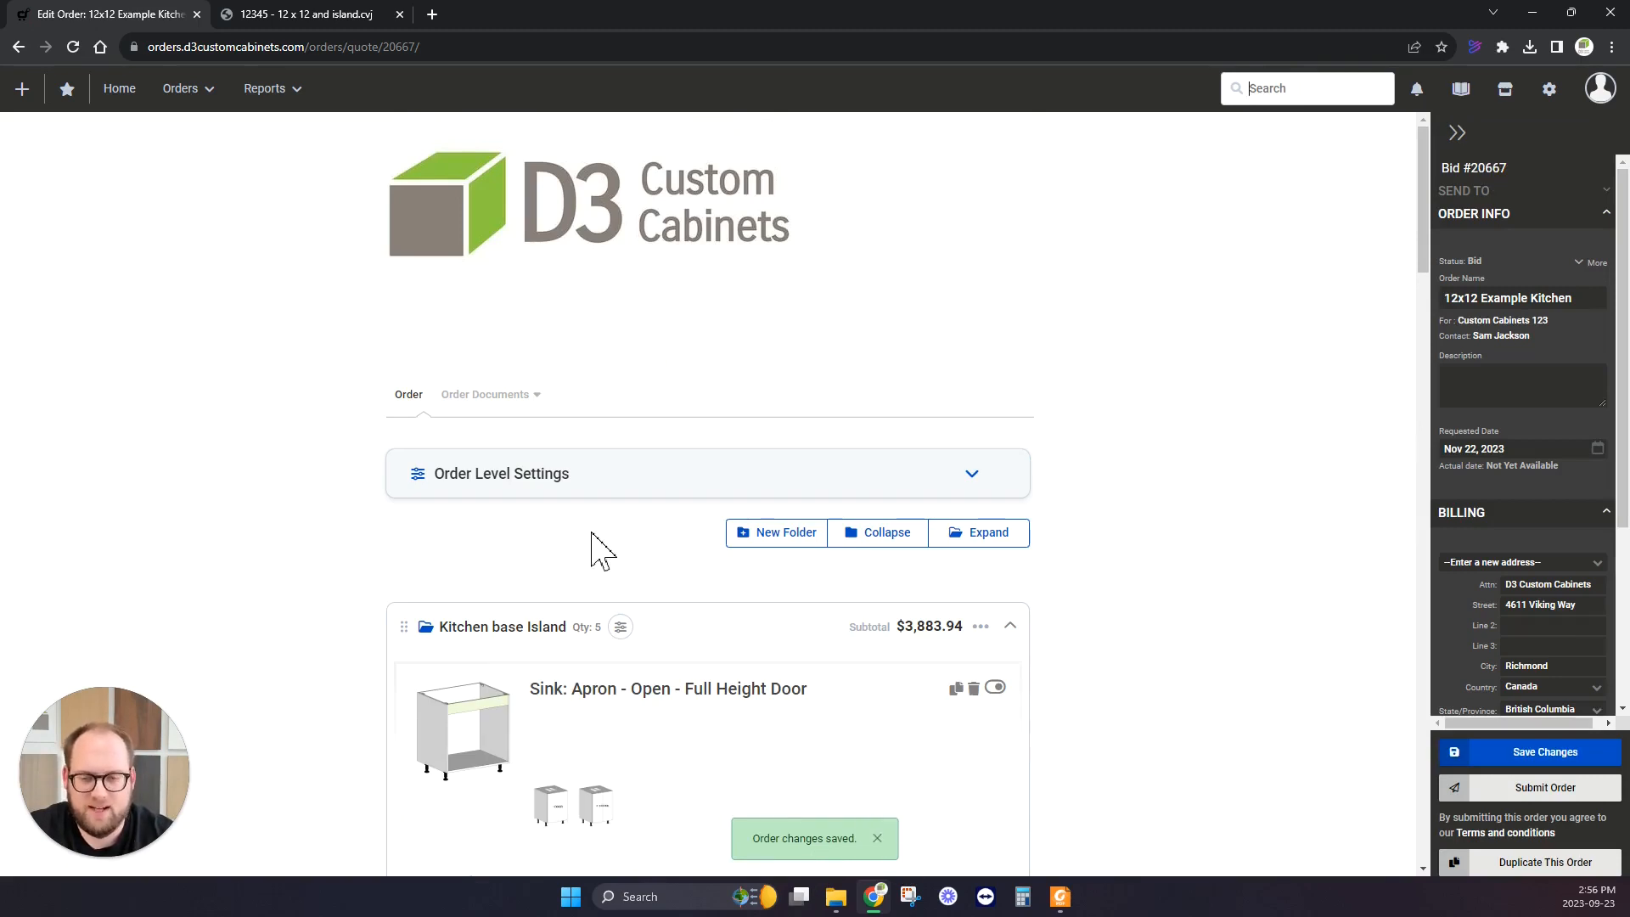
Check the Island page of the job drawings and add a Base: 3 Drawer - Specify Top 1 cabinet to the order.
scroll(389, 510, "down", 15)
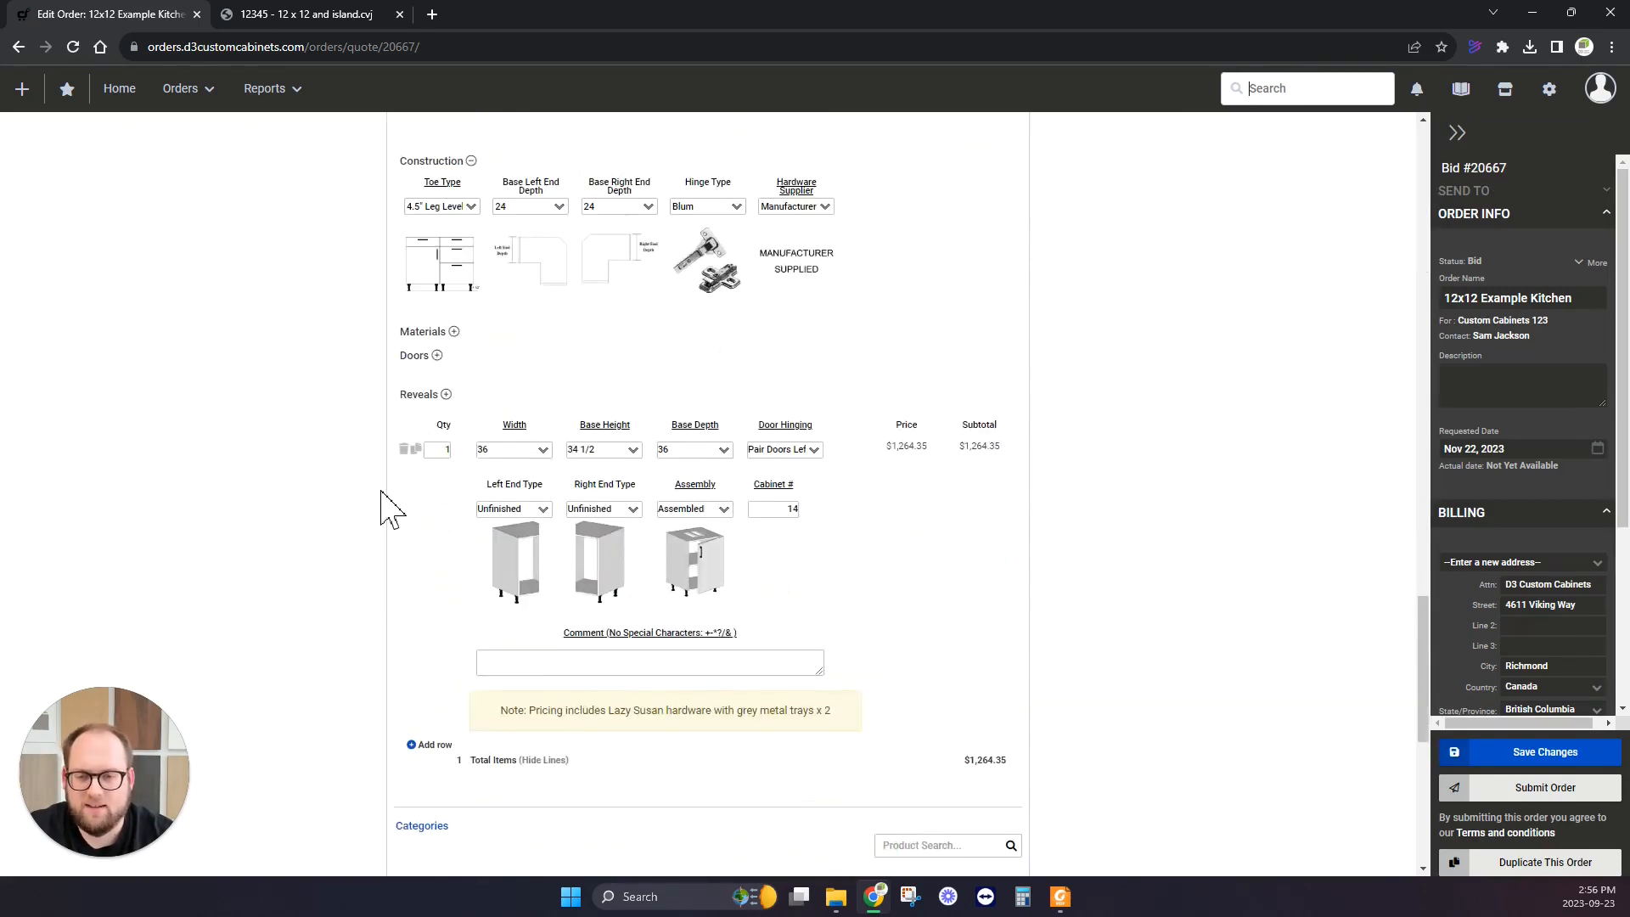
scroll(385, 491, "down", 4)
left_click(305, 15)
scroll(560, 505, "down", 3)
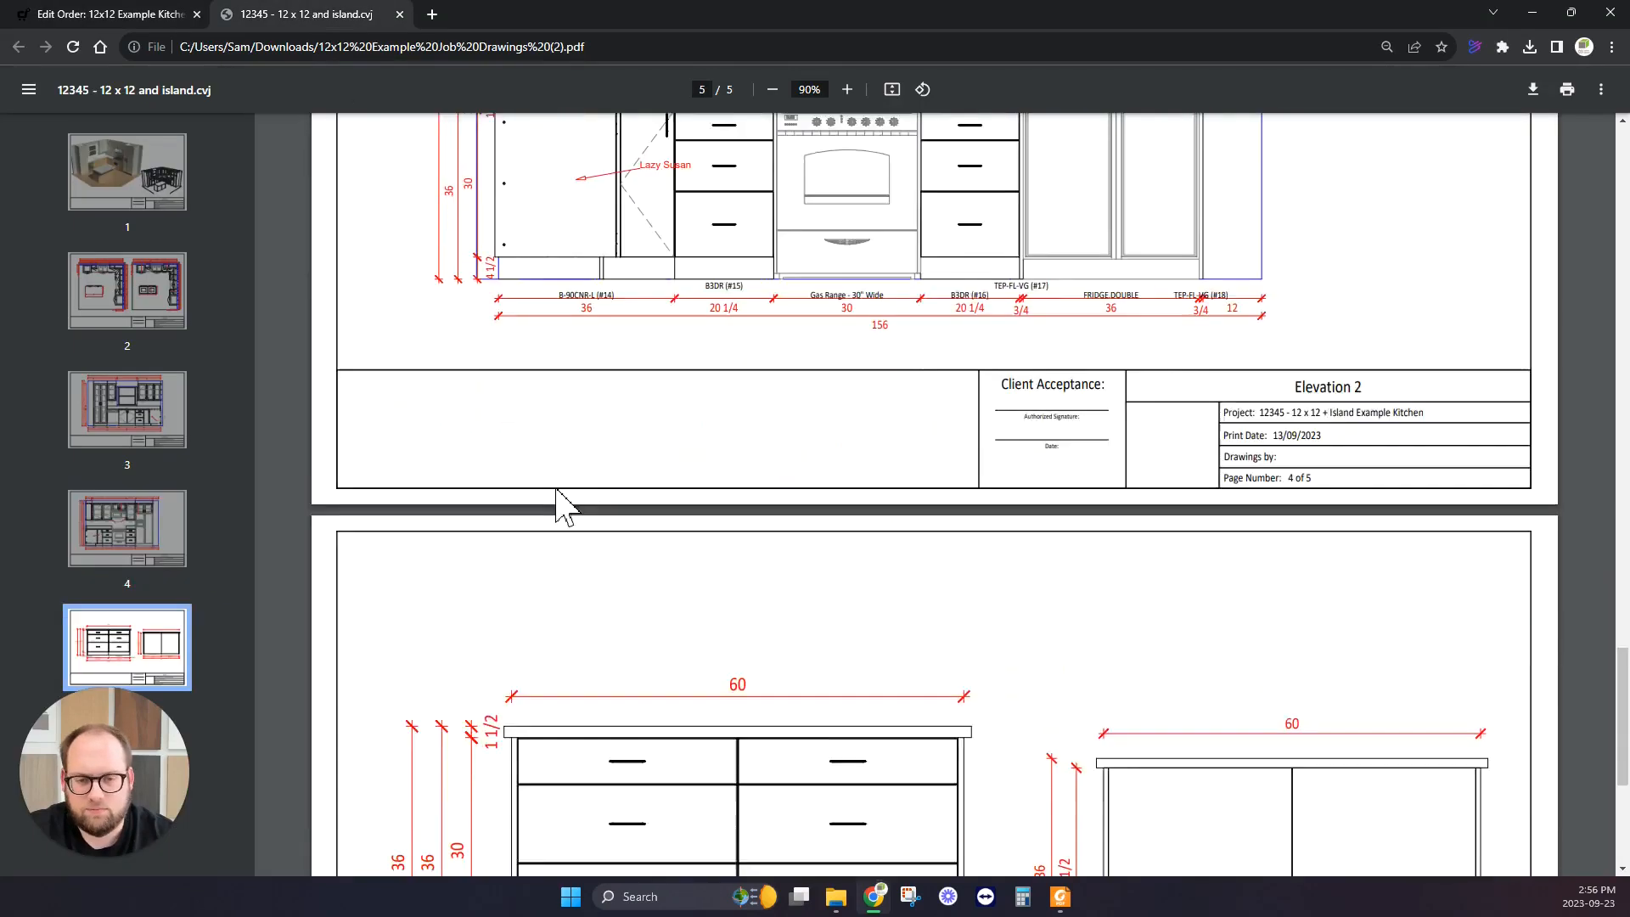
scroll(561, 505, "down", 5)
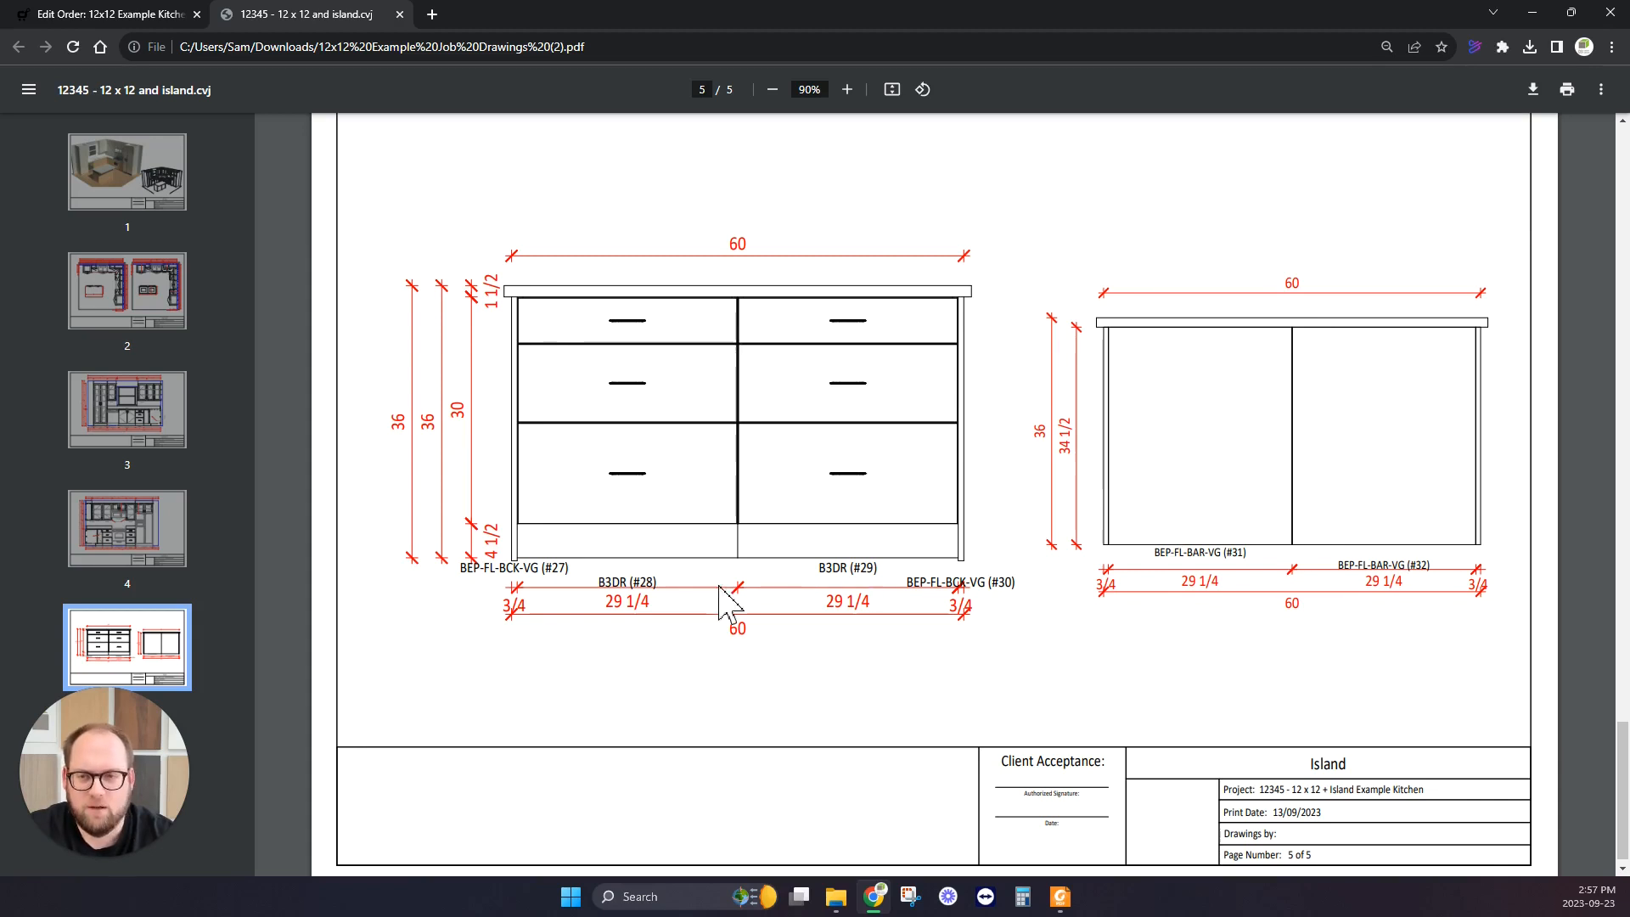
scroll(721, 594, "up", 2)
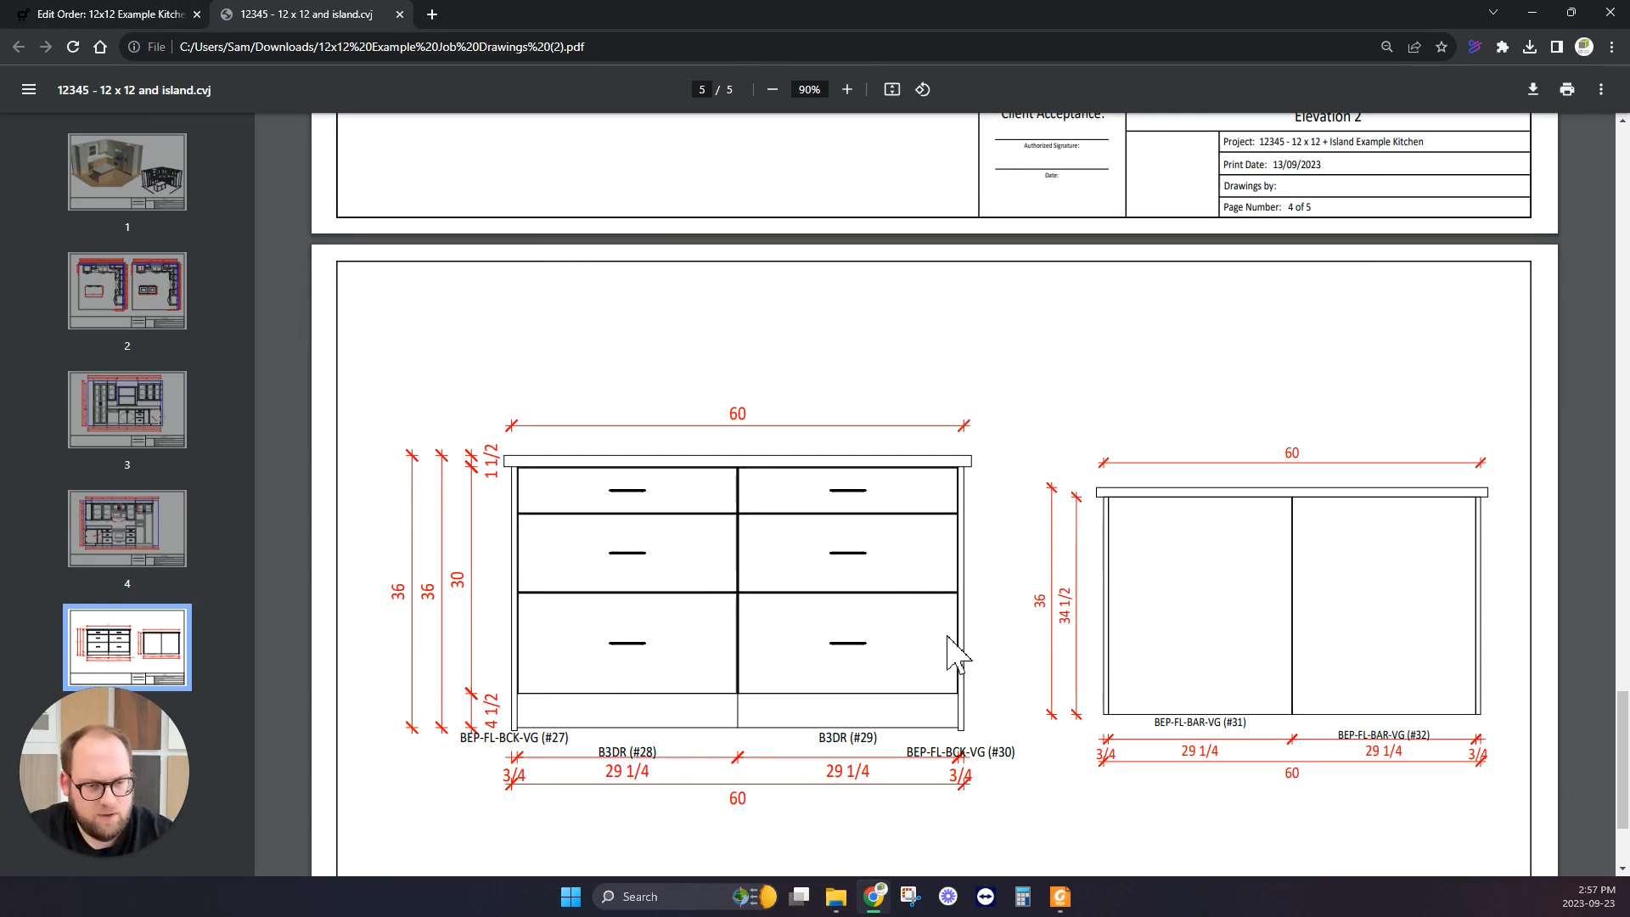
left_click(101, 15)
scroll(459, 433, "down", 2)
left_click(458, 432)
left_click(851, 439)
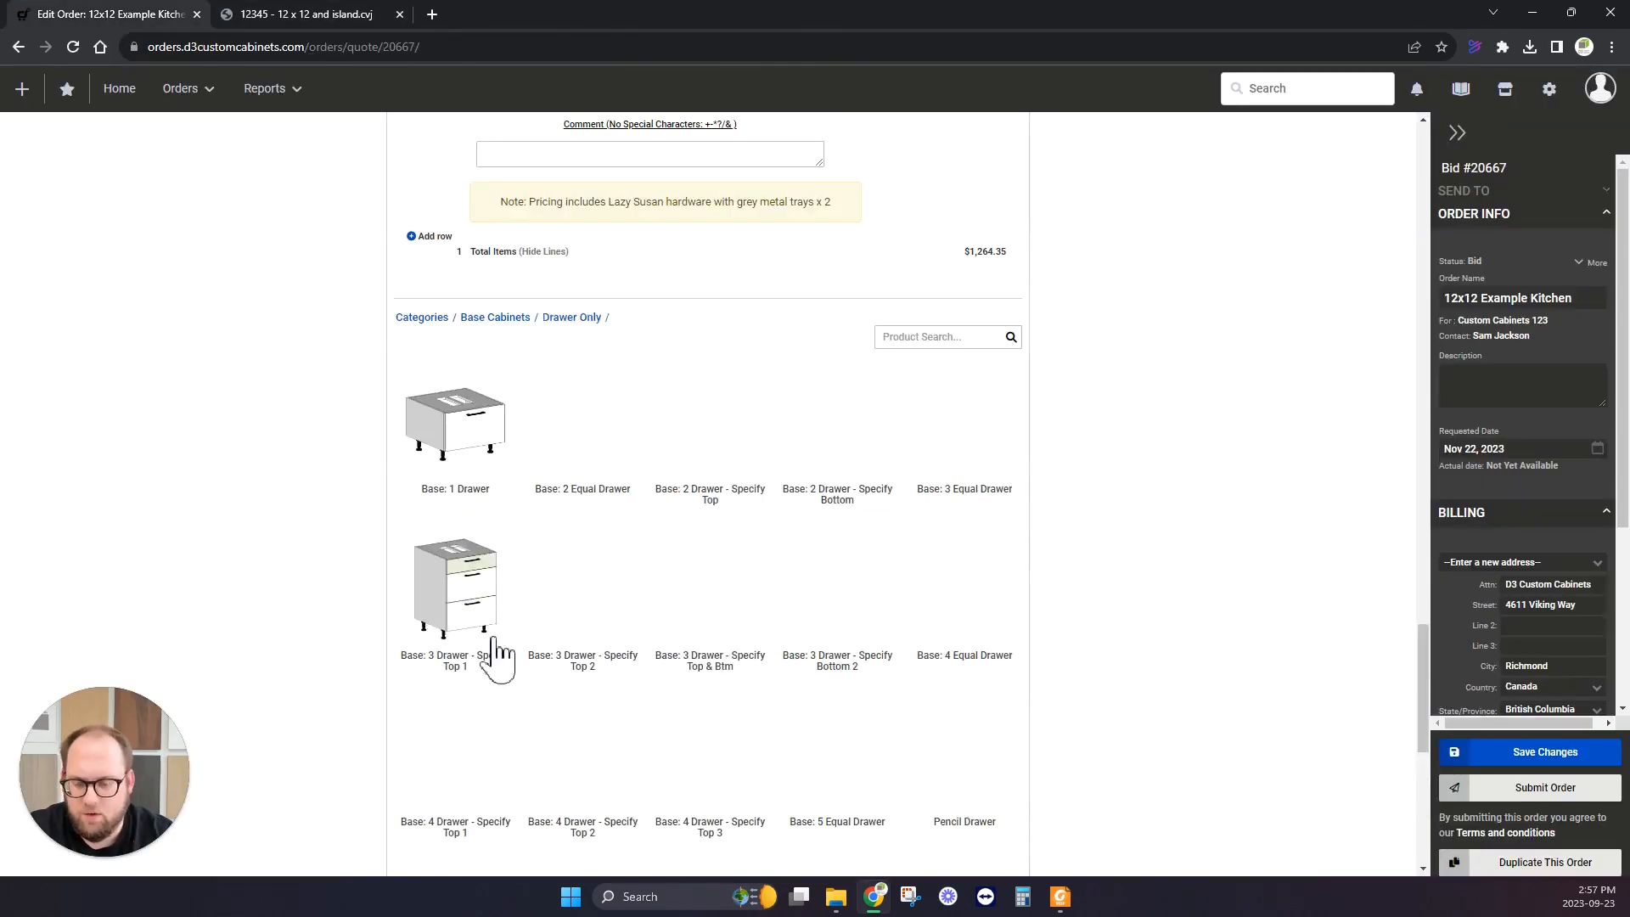
left_click(475, 594)
Set the new island three-drawer cabinet's width to 29 1/4 and its quantity to 2.
left_click(534, 465)
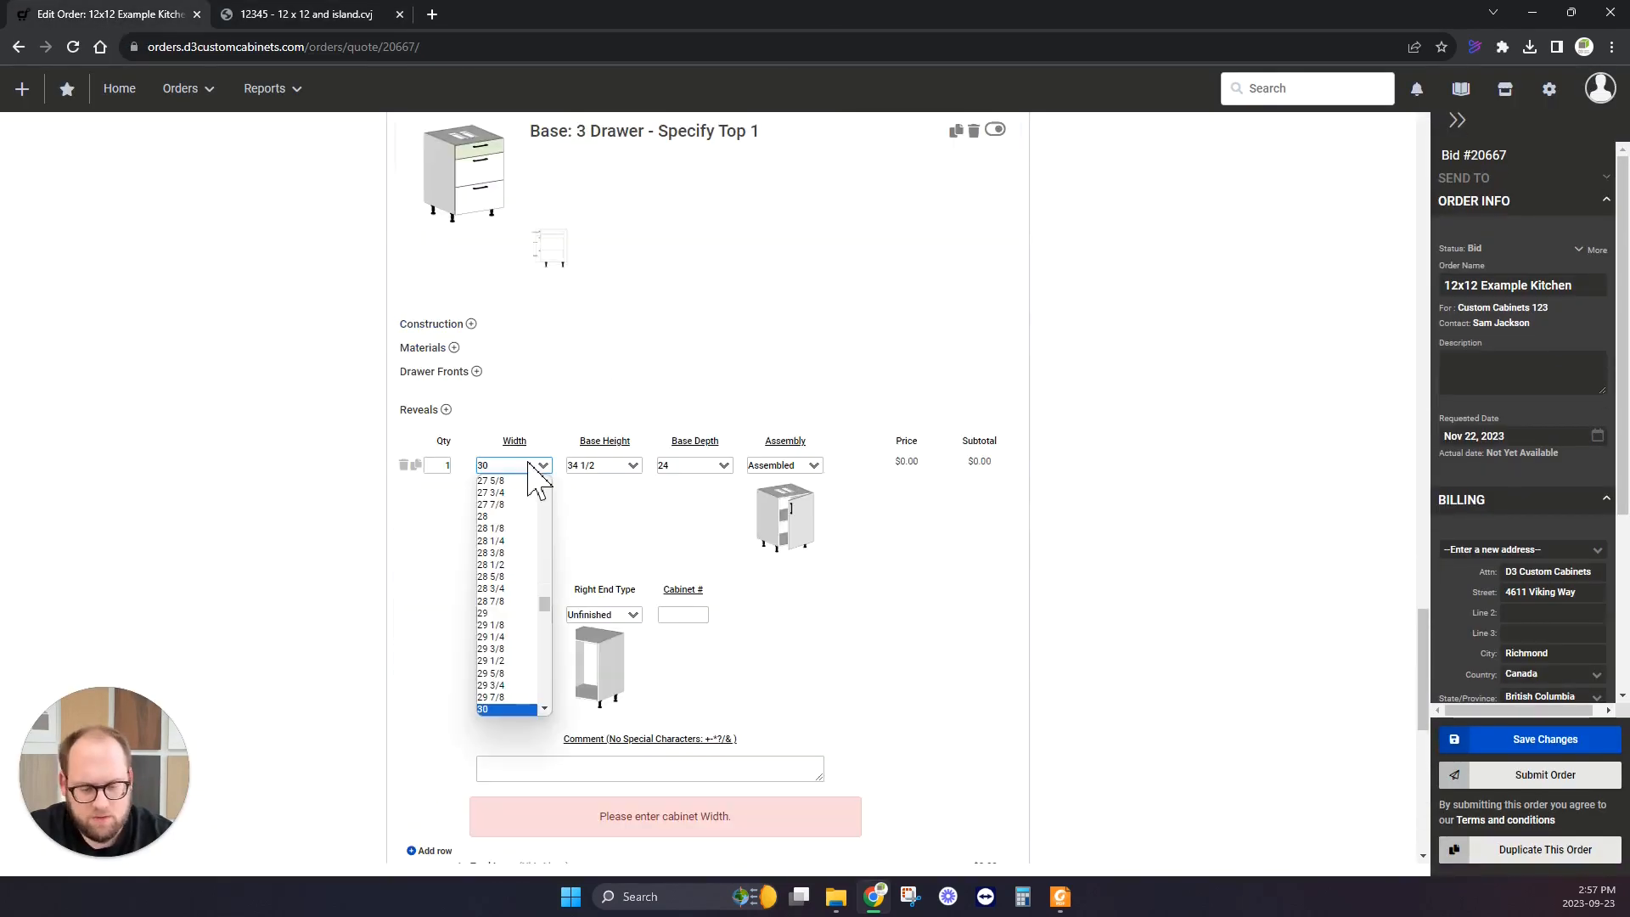
left_click(508, 637)
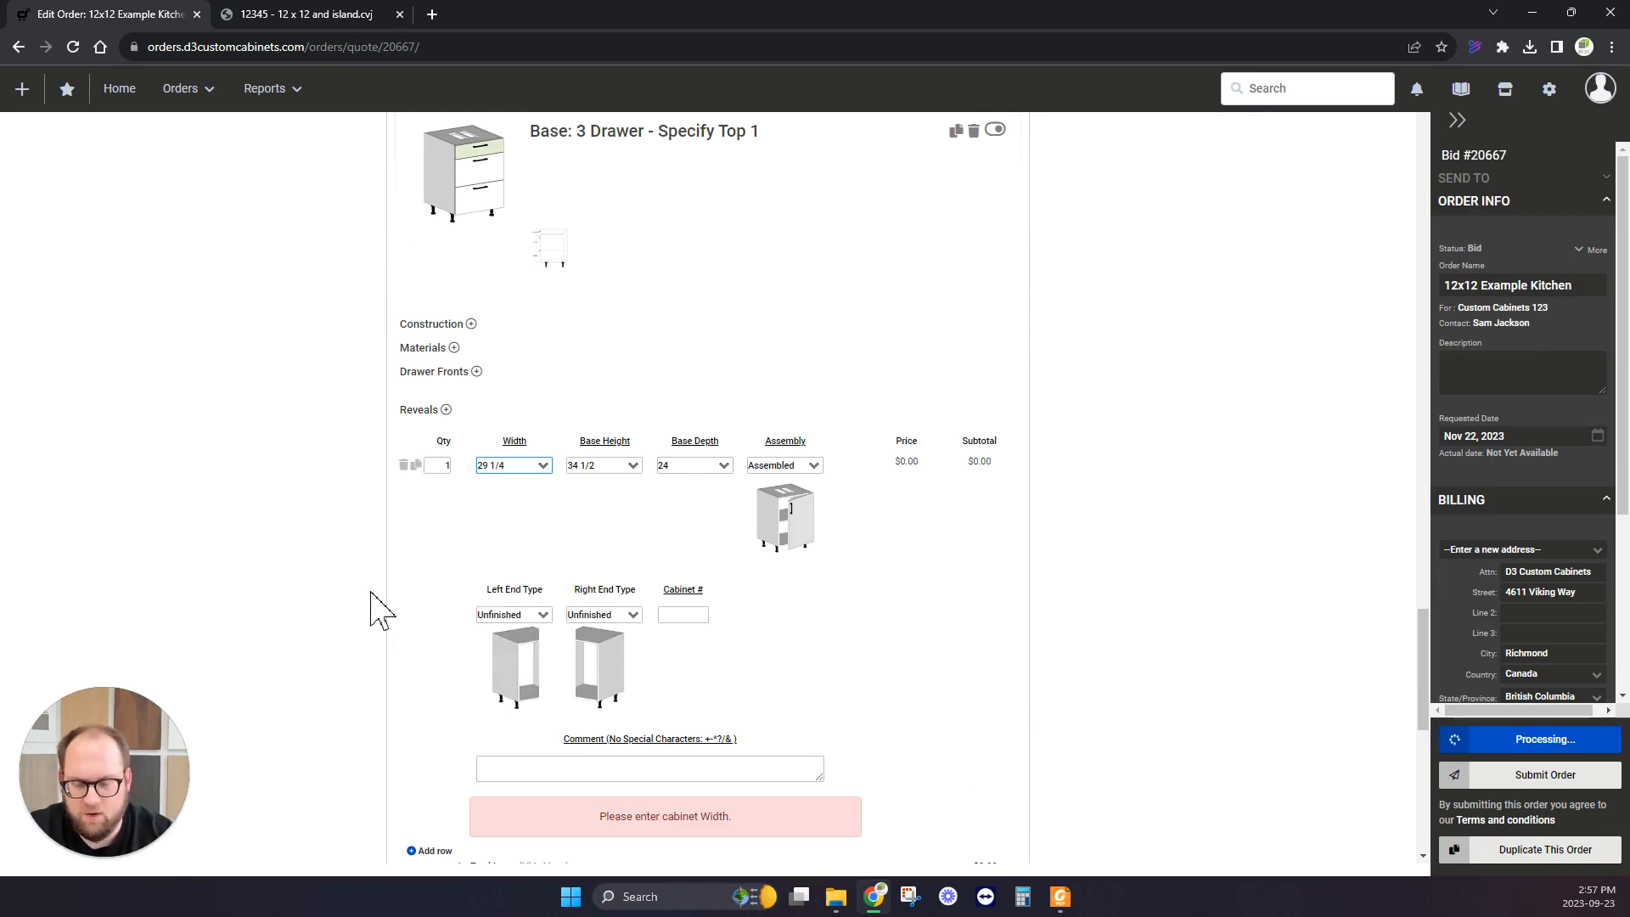
key("shift+Tab")
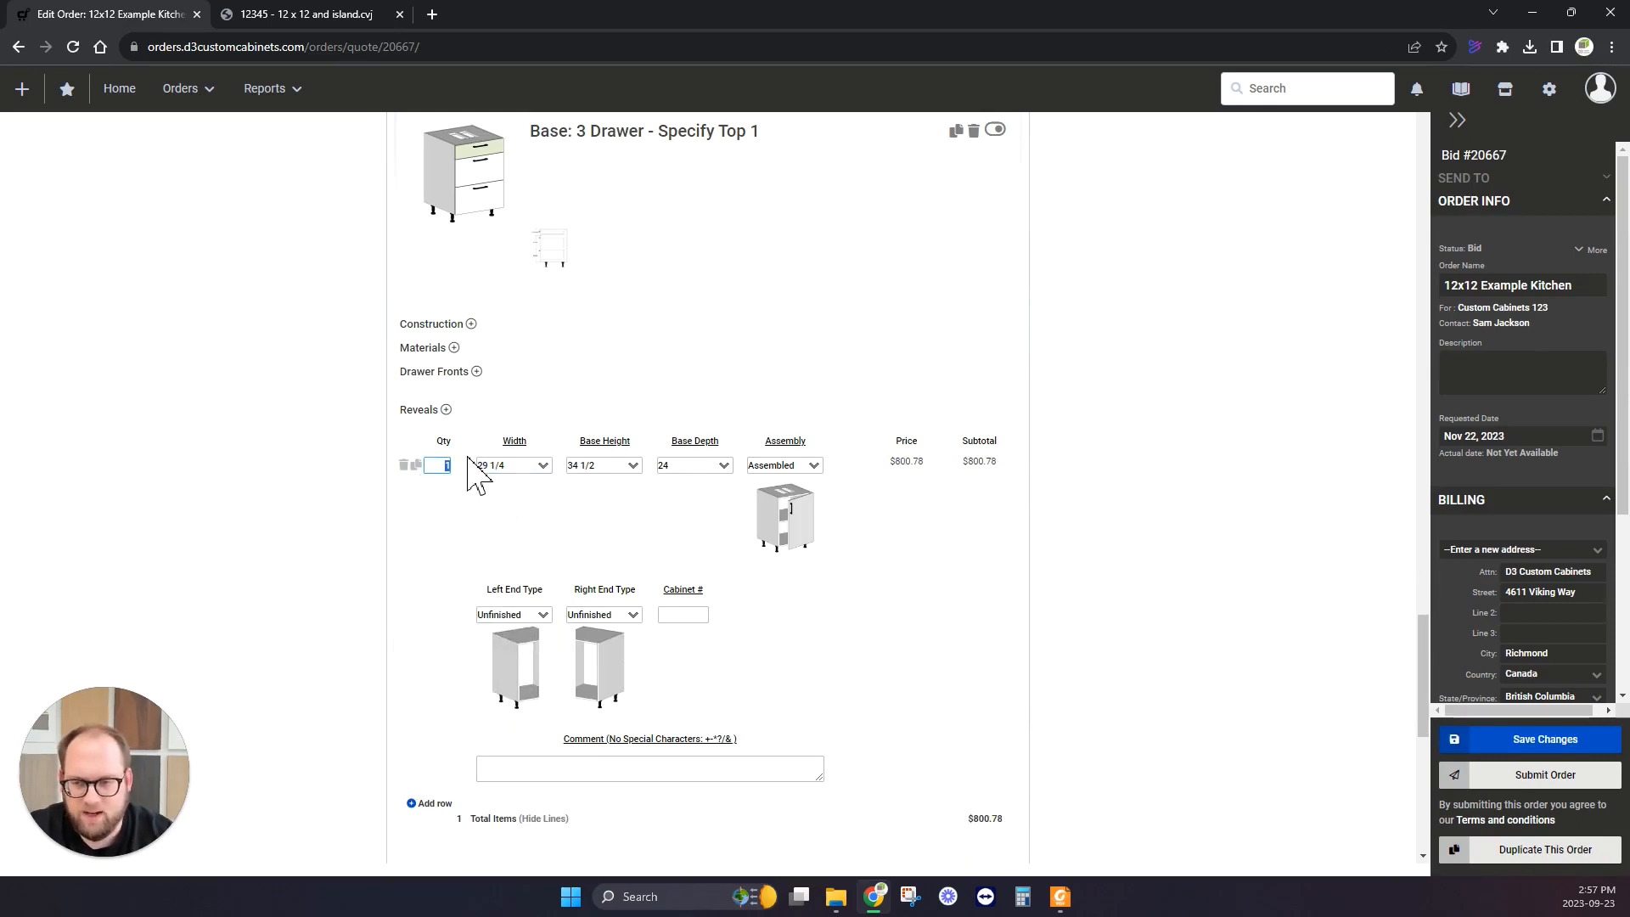
type("2")
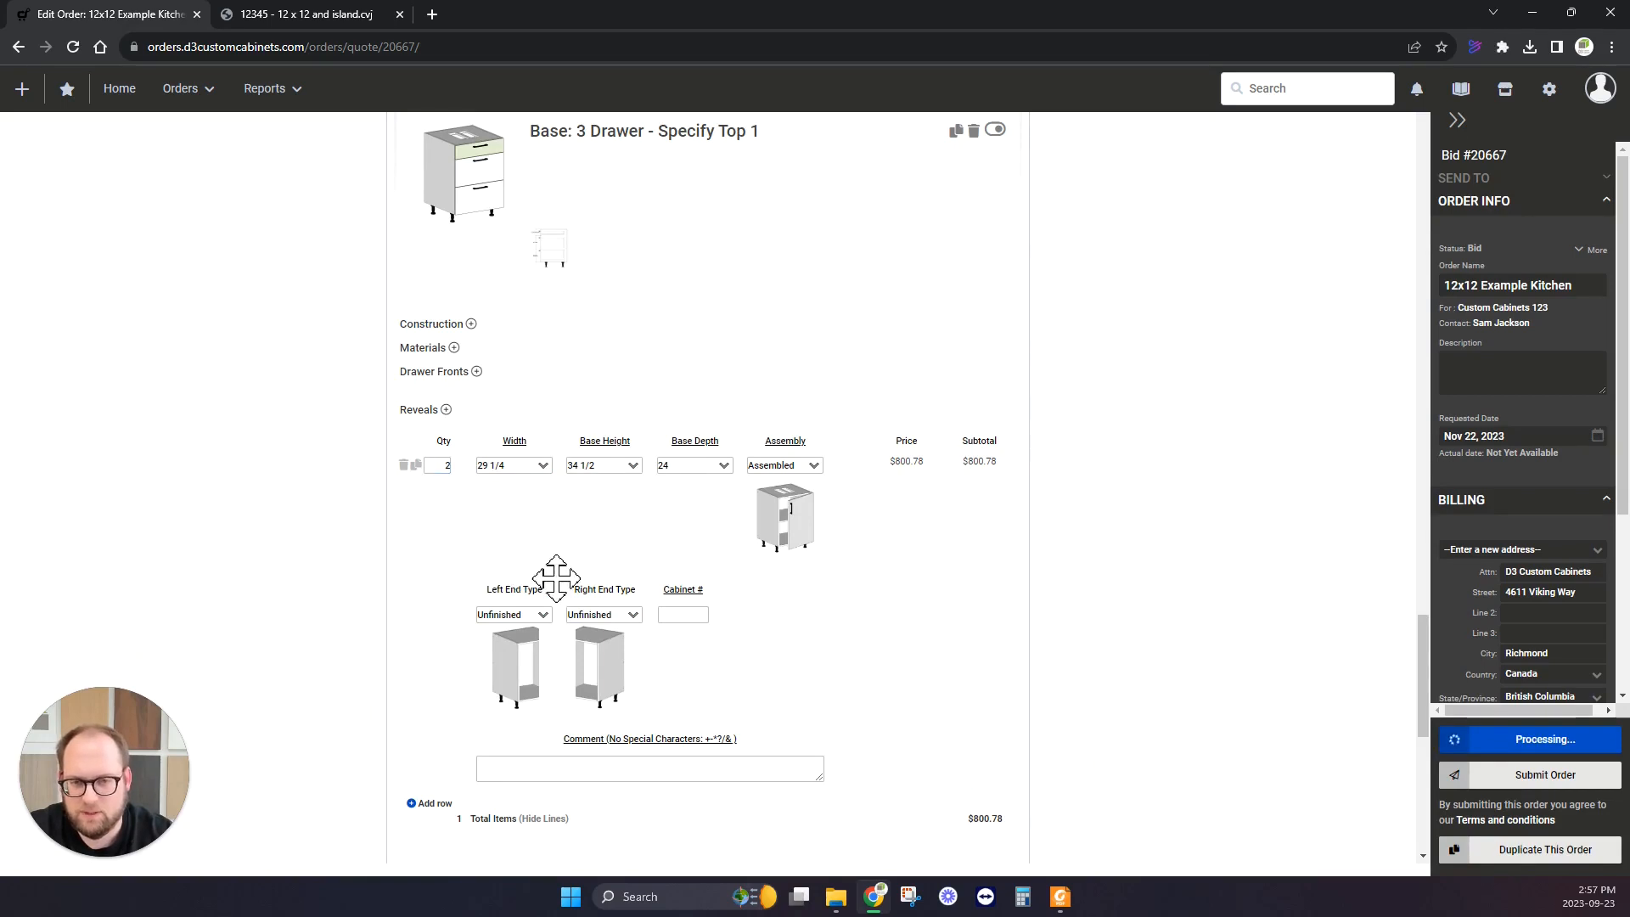
Add the comment "Left/Right of Stove" to the 20 1/4 wide three-drawer row, Cabinet # 15/16.
scroll(535, 544, "up", 15)
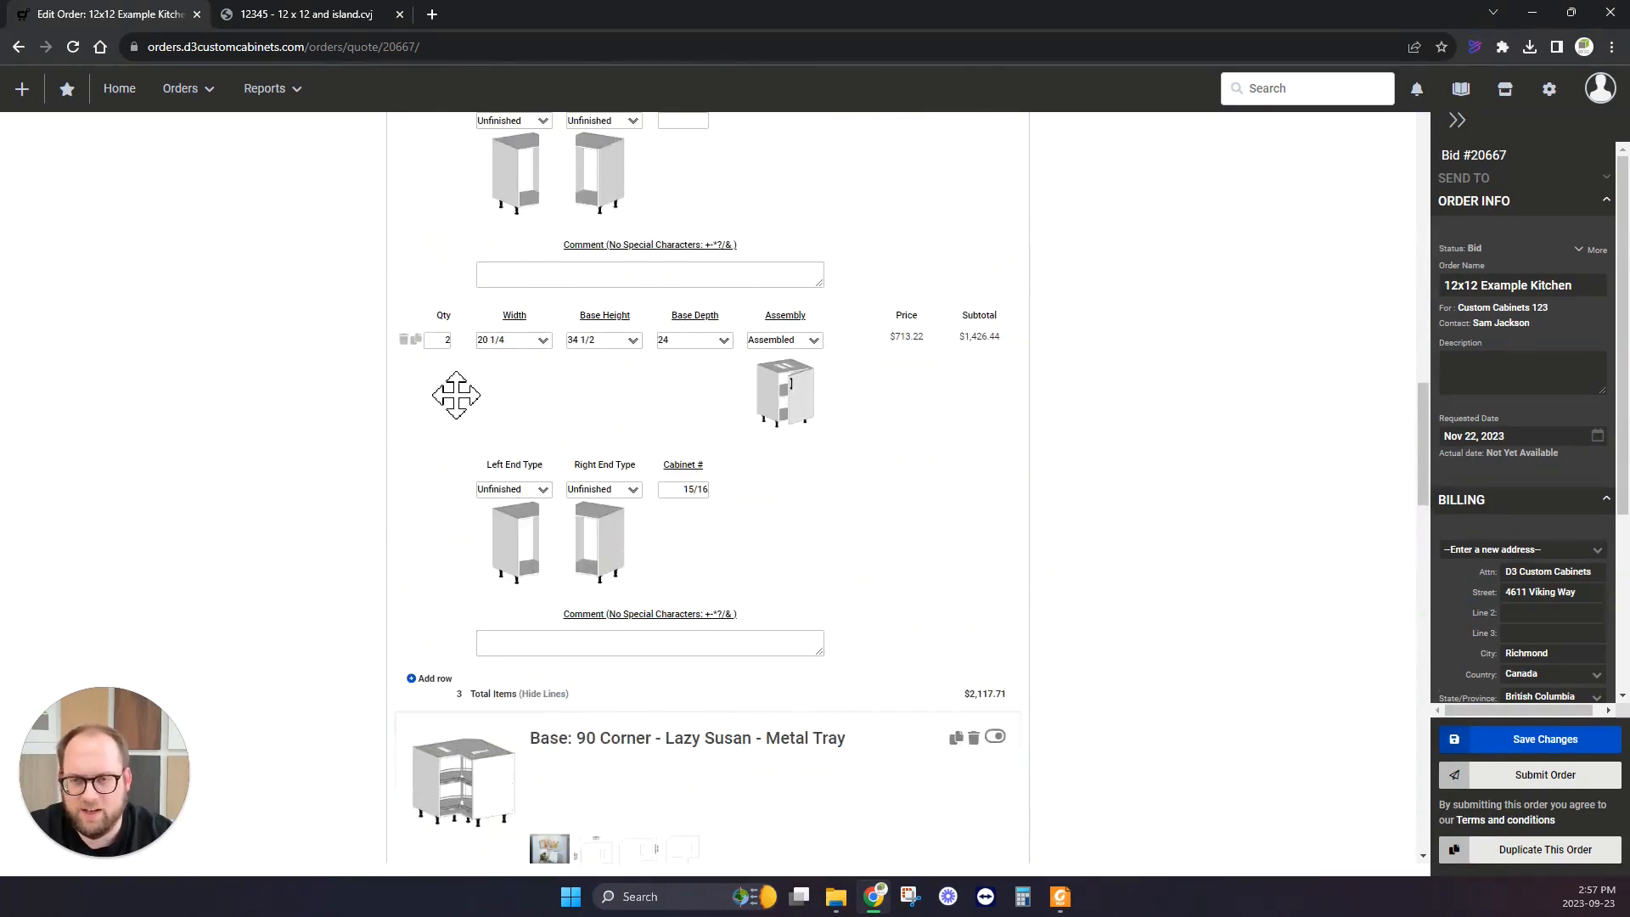
scroll(484, 420, "up", 1)
scroll(484, 416, "down", 1)
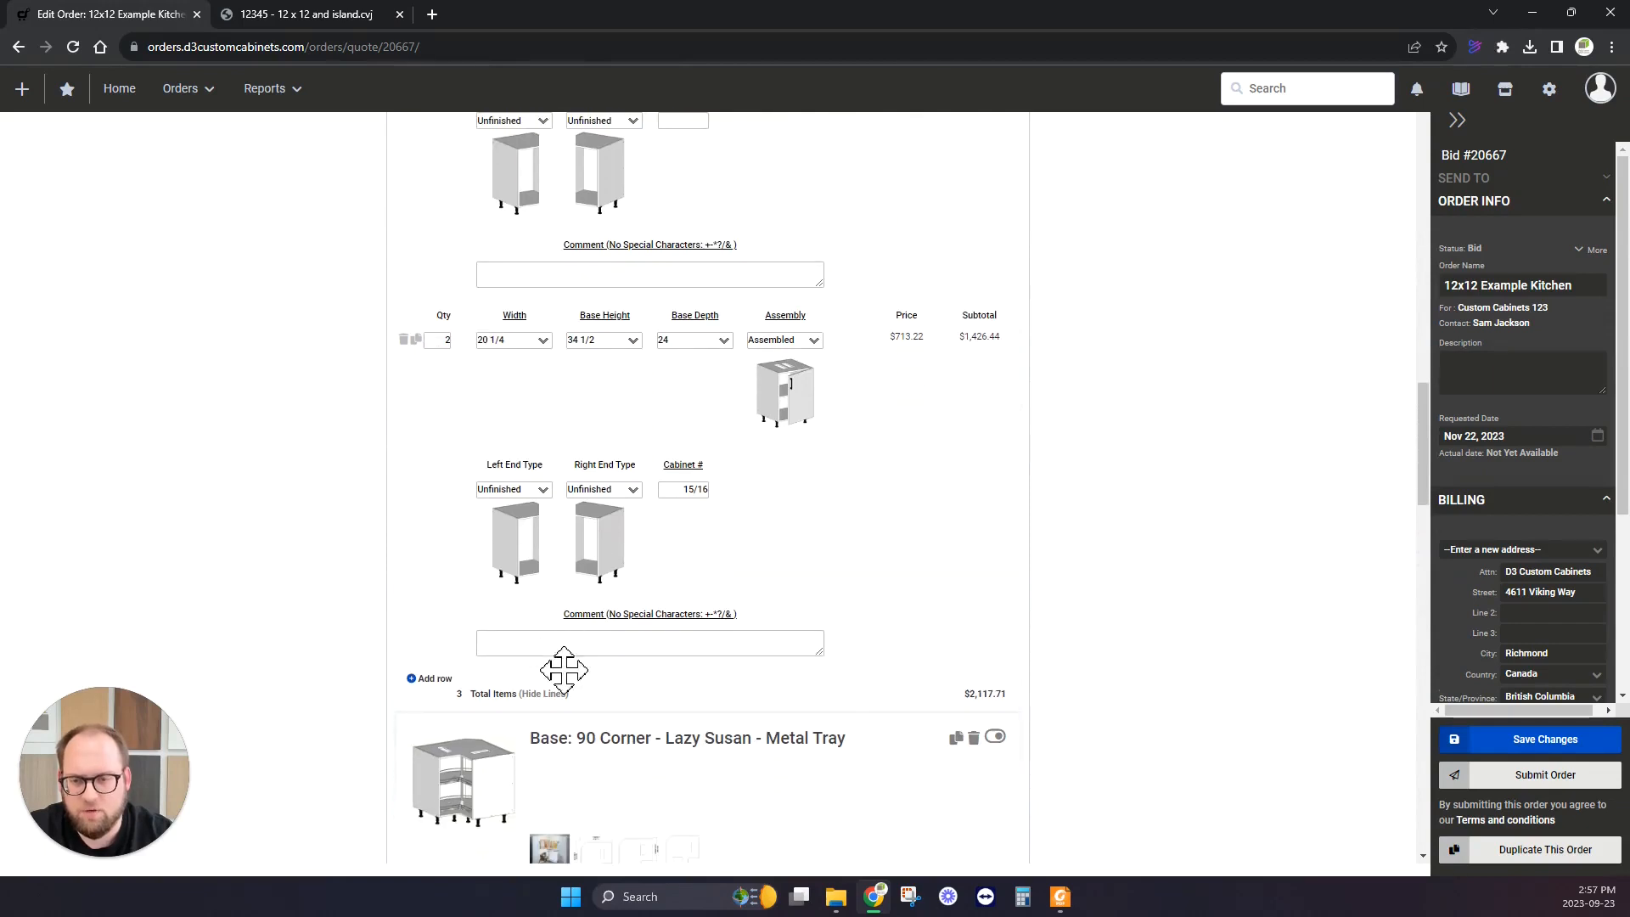
left_click(556, 647)
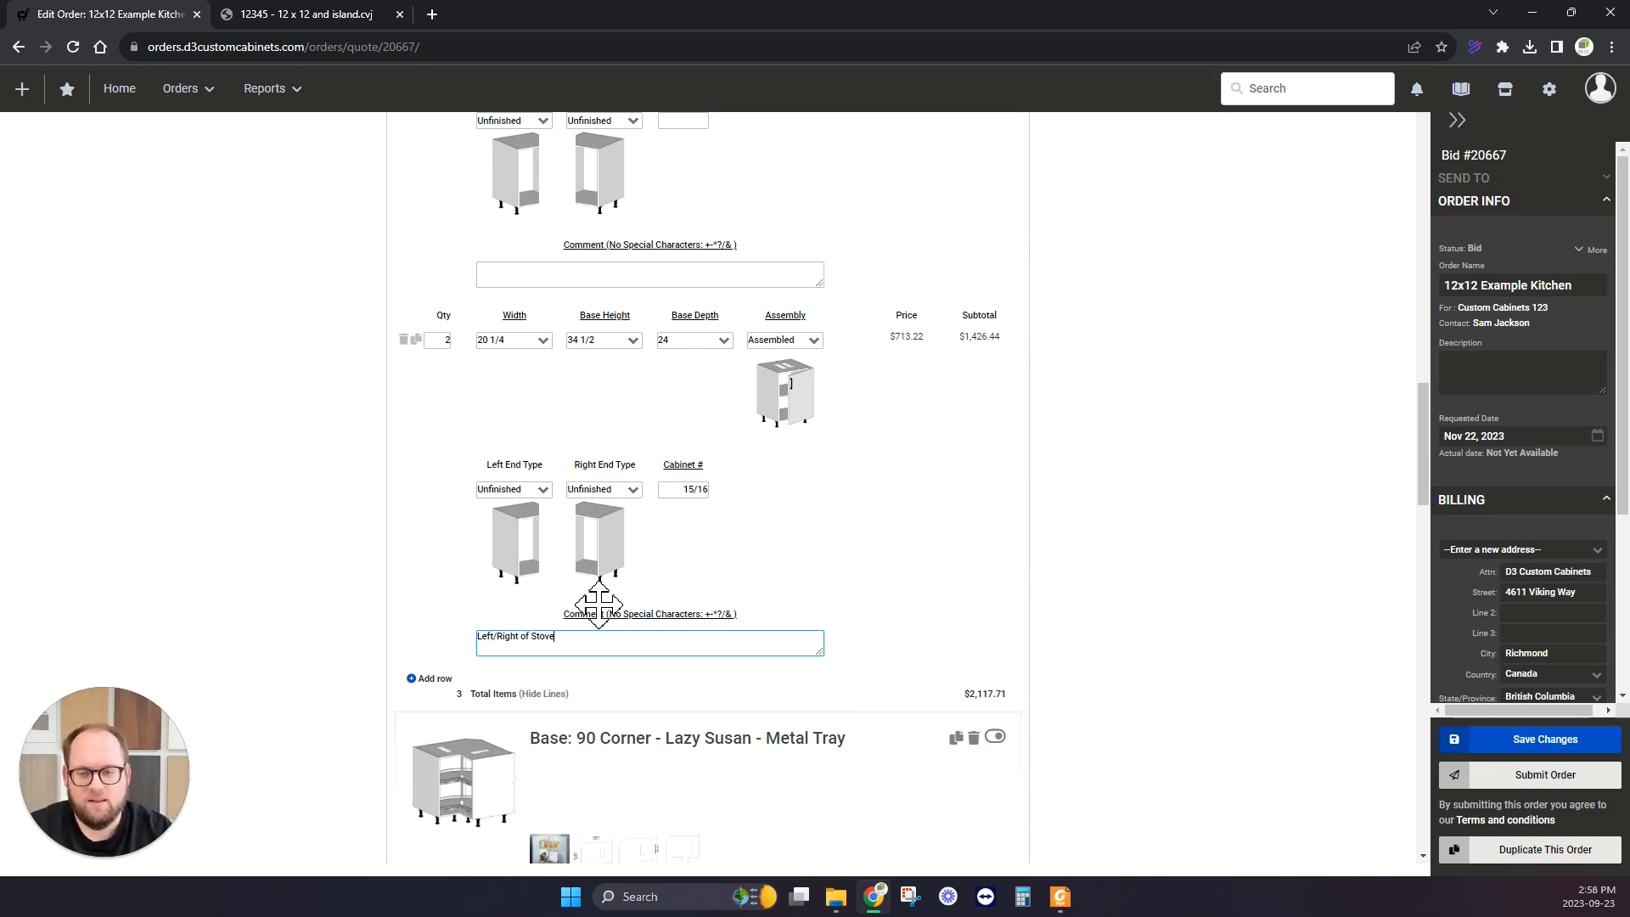
Enter a comment beginning with "Right" on the 18 wide three-drawer row.
scroll(647, 546, "up", 8)
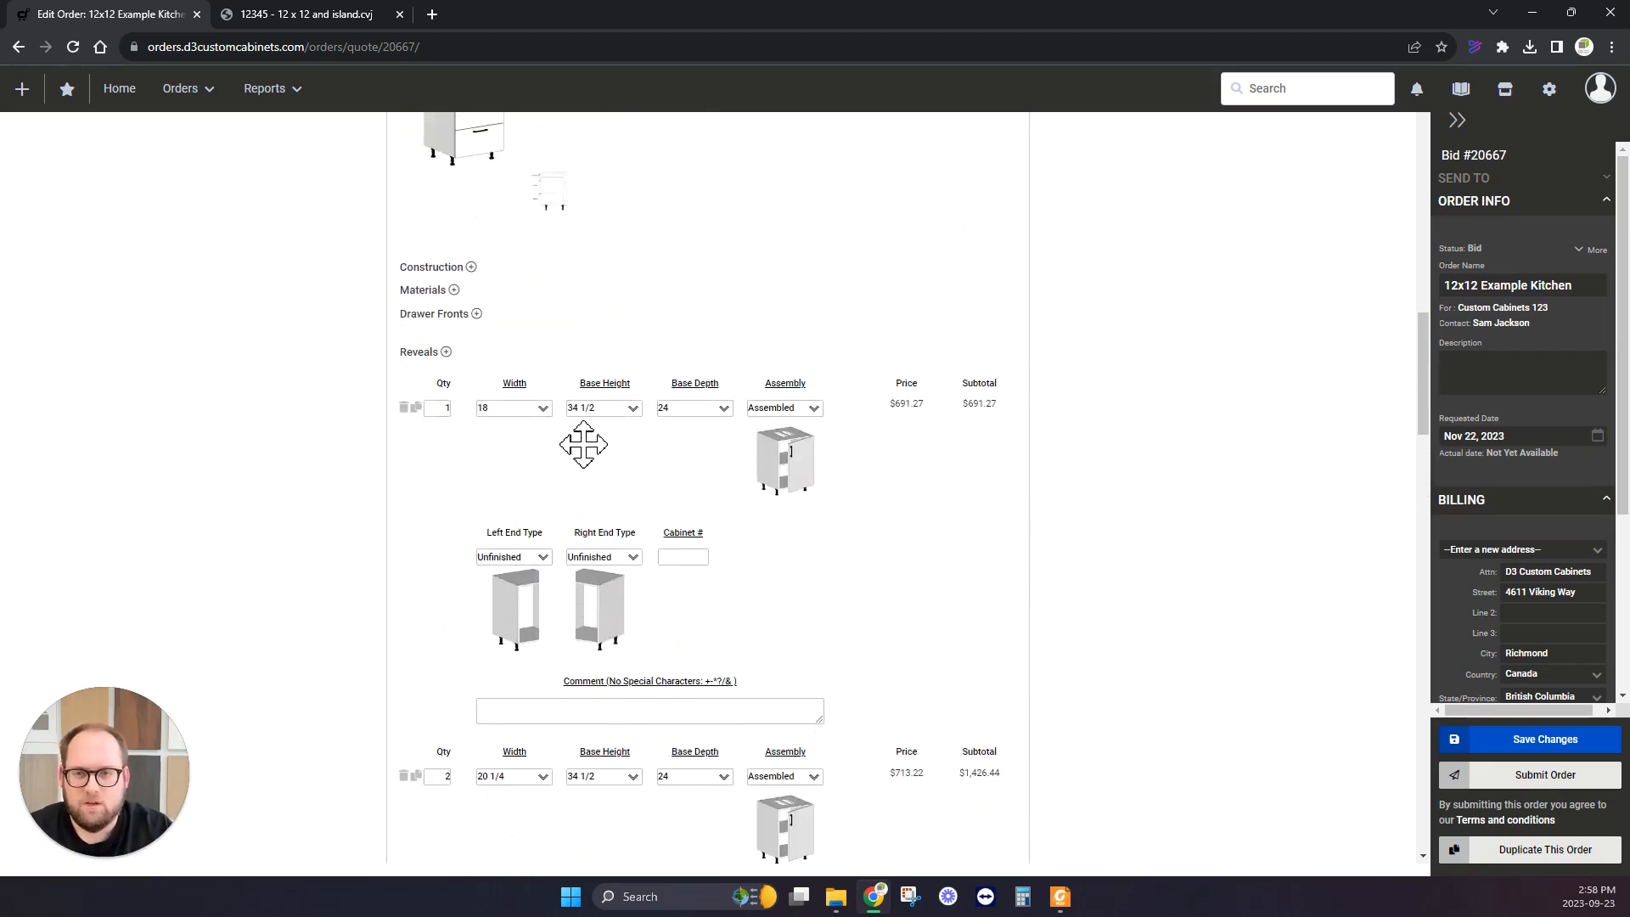
scroll(586, 448, "down", 2)
left_click(591, 698)
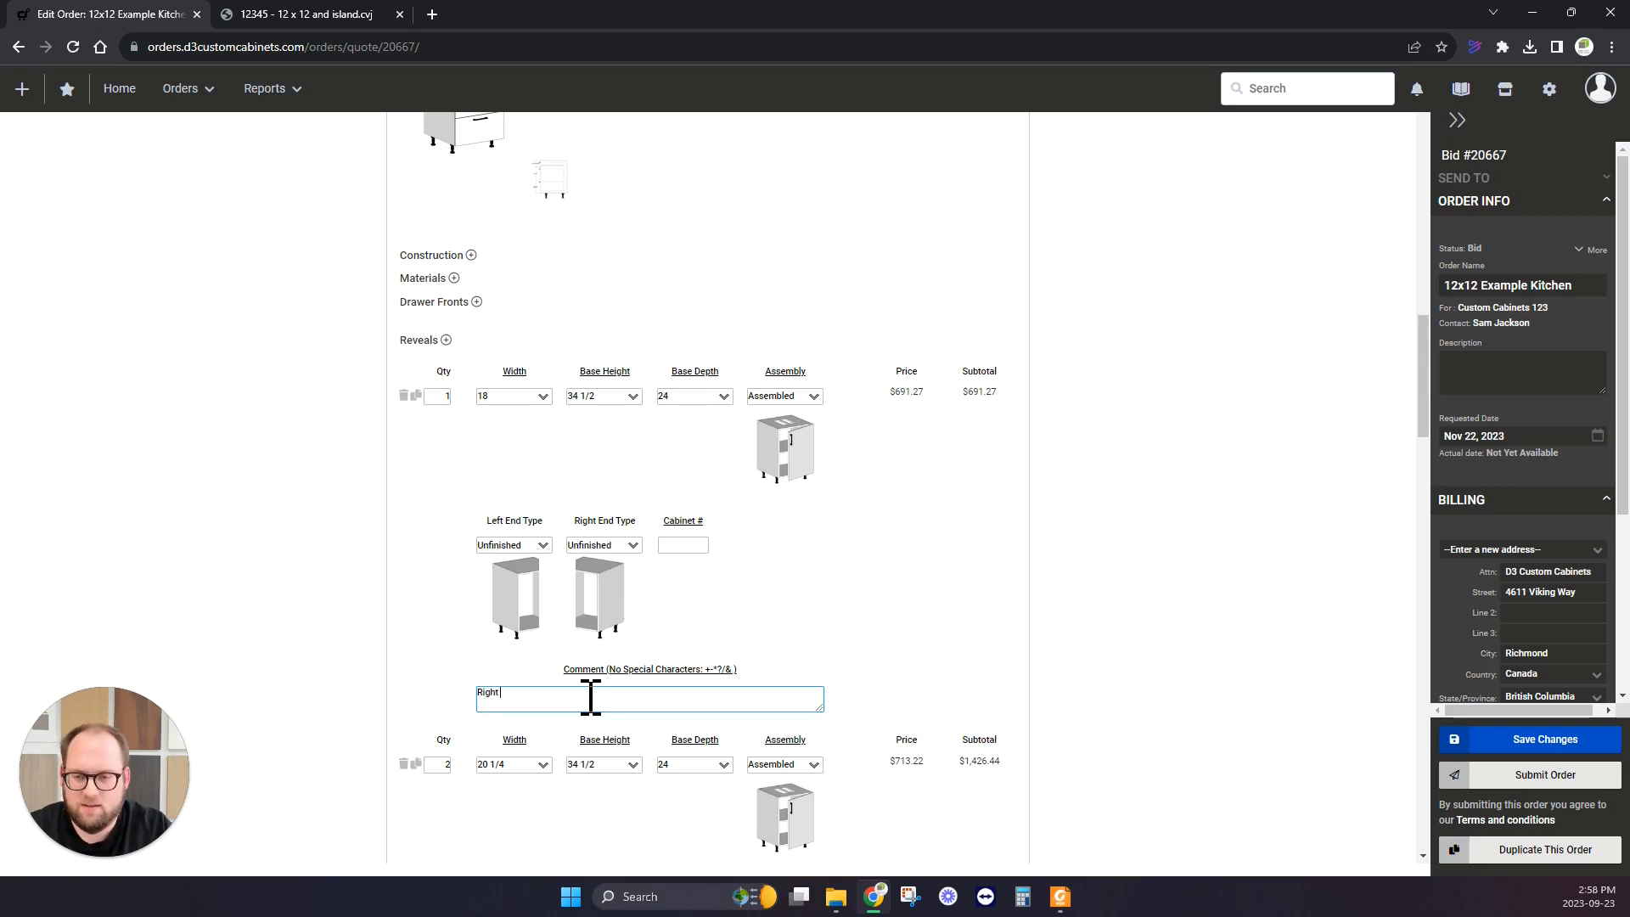
Add the comment "Island Cabinets" to the 29 1/4 wide three-drawer row.
scroll(552, 637, "up", 9)
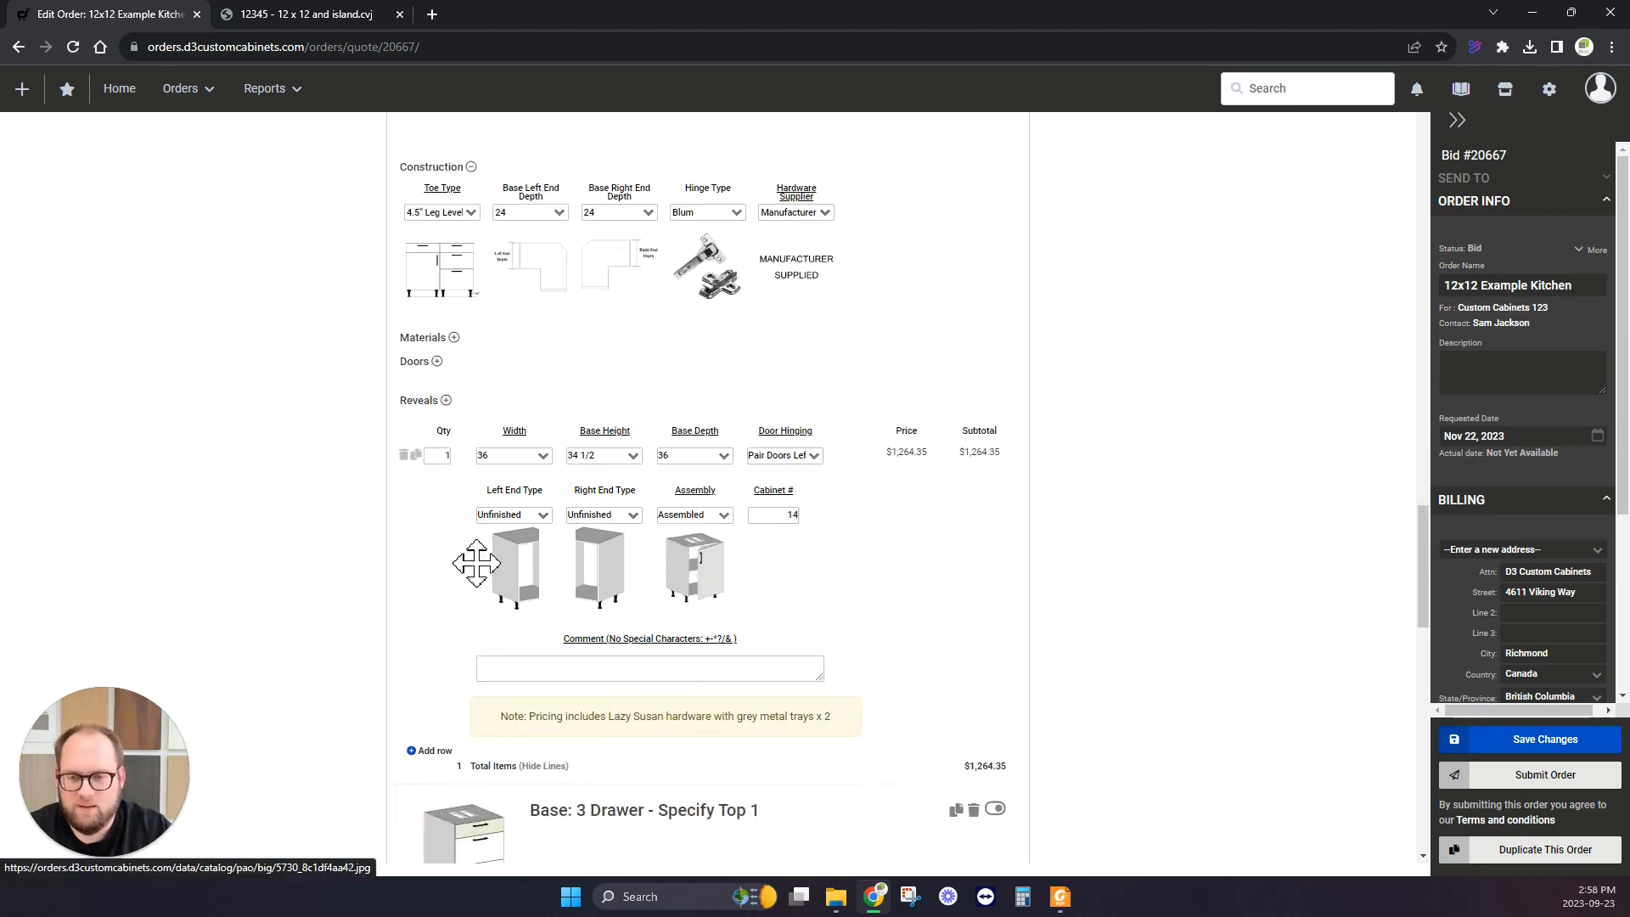
scroll(560, 509, "down", 3)
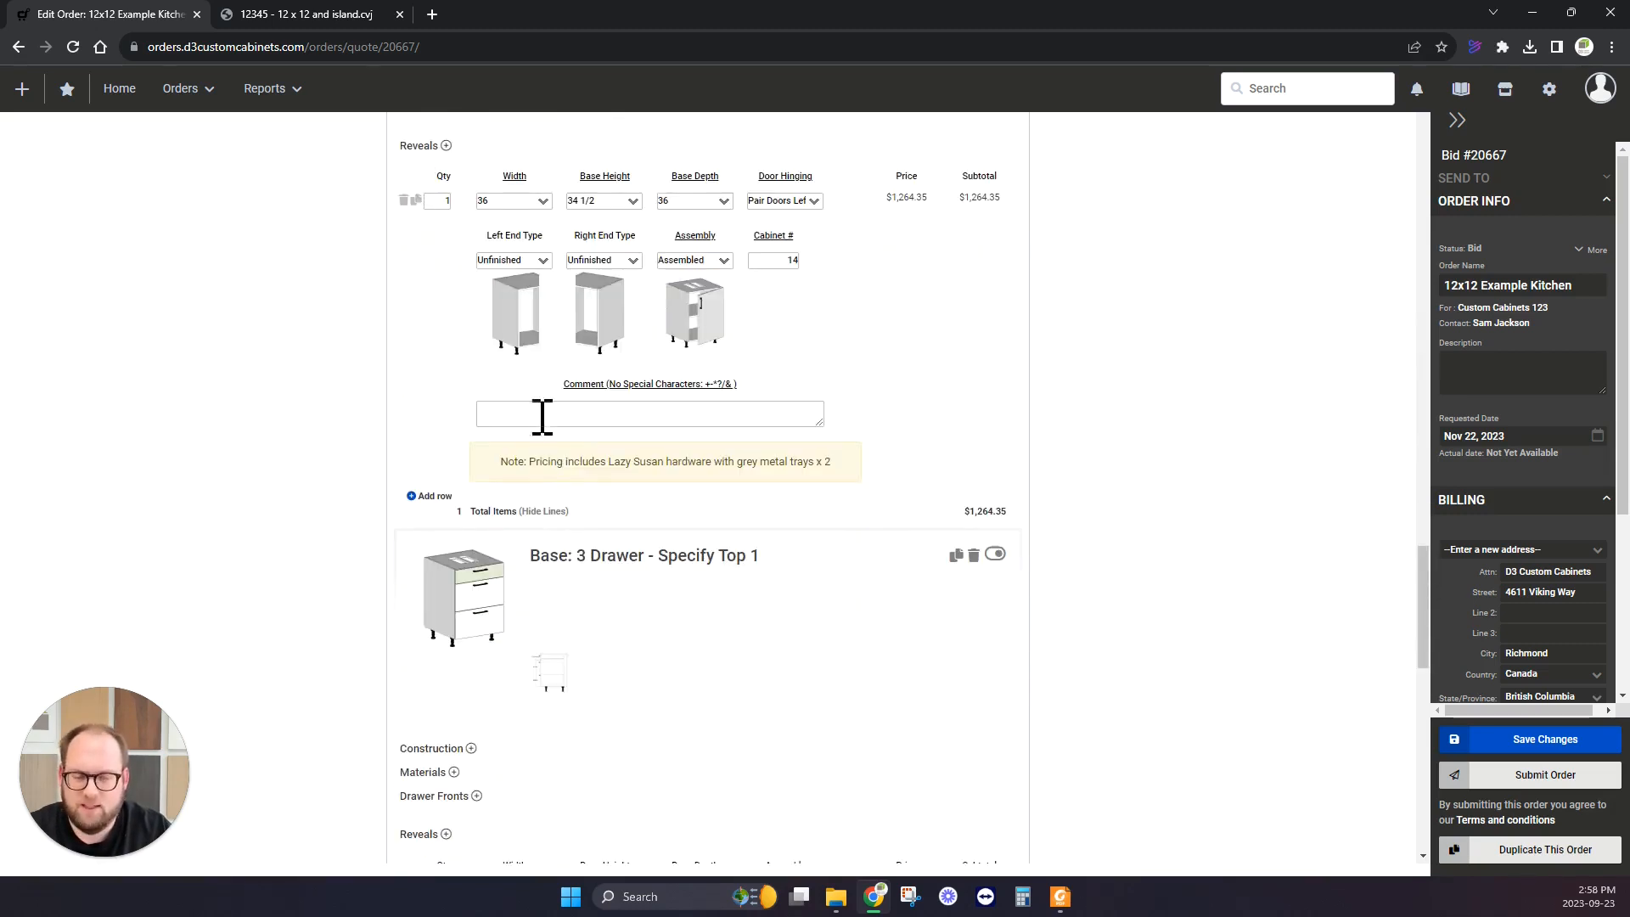
scroll(548, 420, "down", 6)
scroll(535, 586, "down", 3)
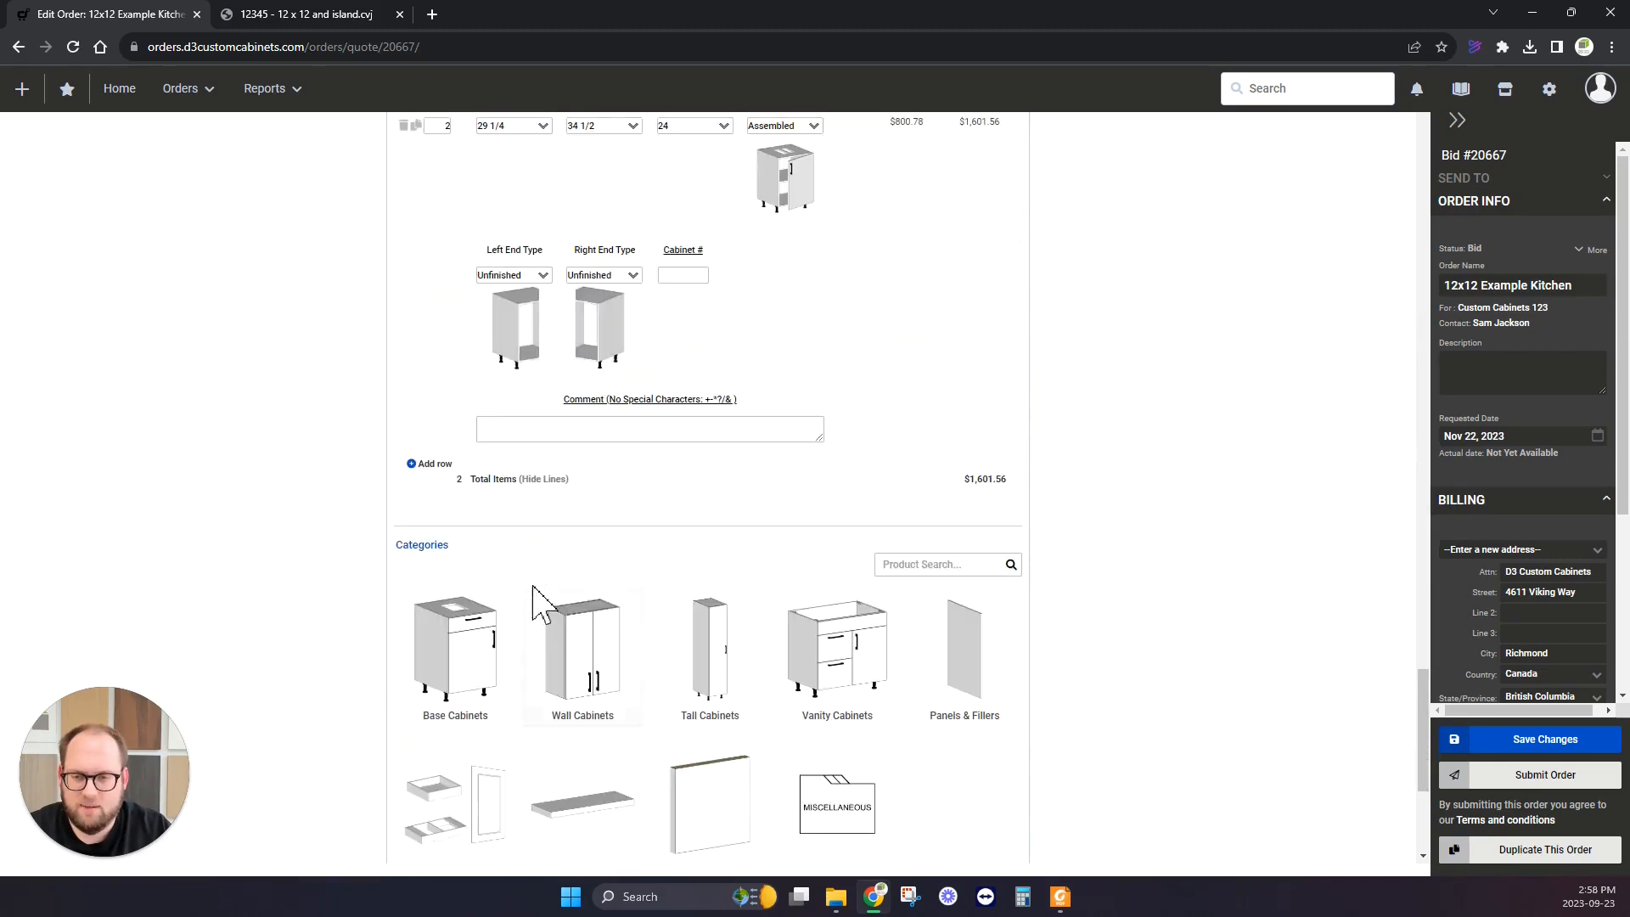
scroll(547, 573, "up", 1)
left_click(547, 513)
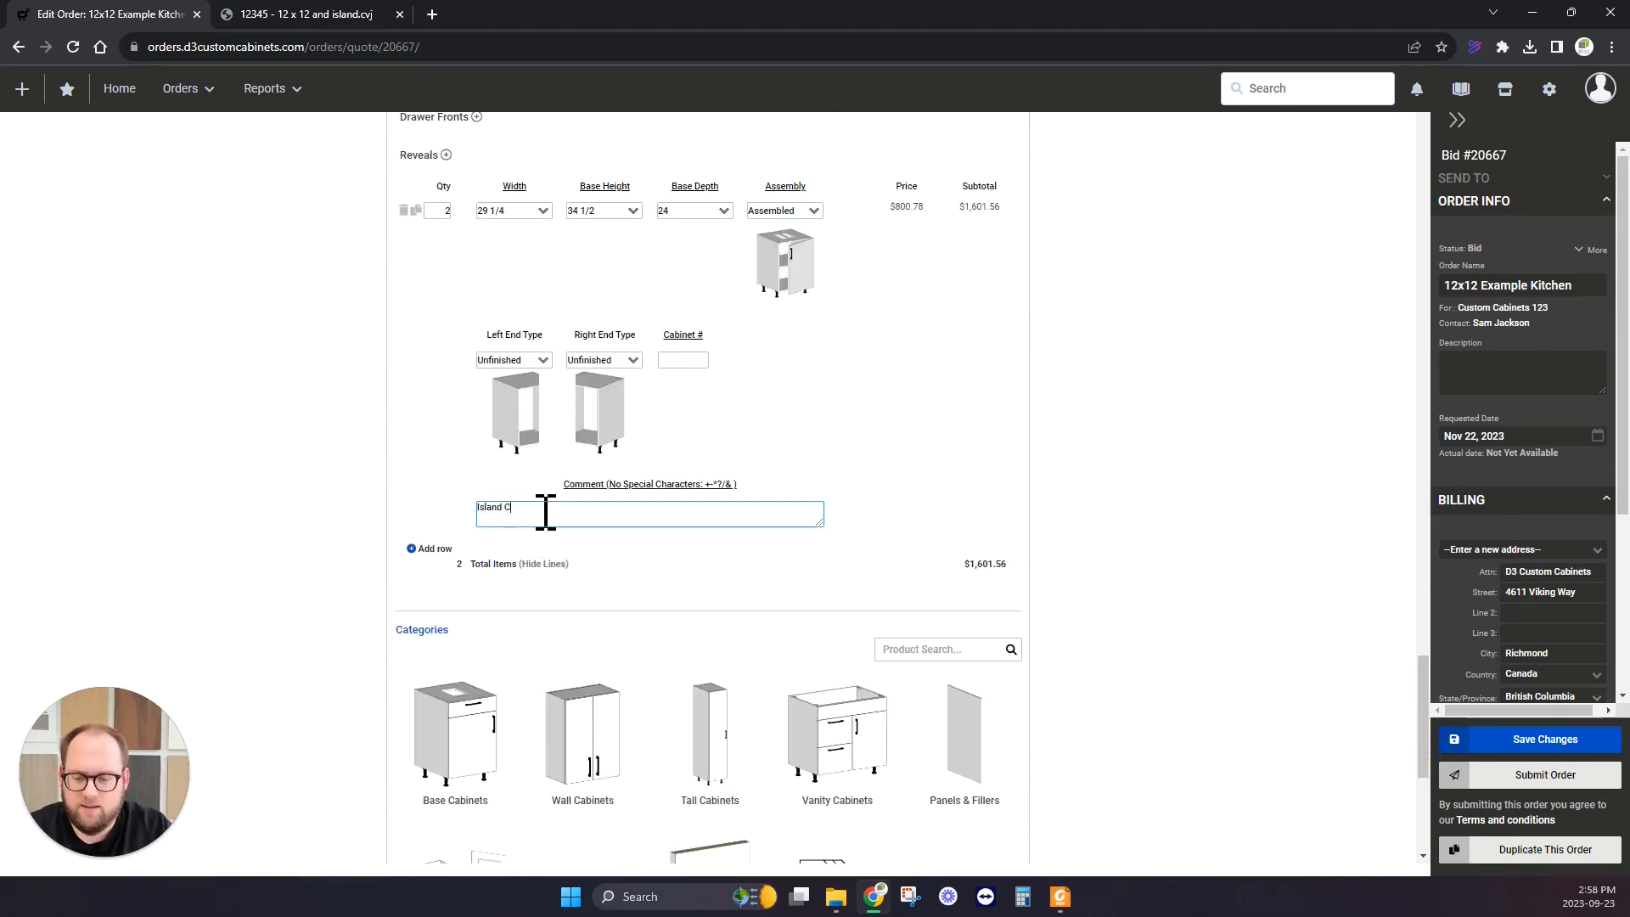
Check the island in the job drawings' 3D View and add a Bar Back Panel to the order.
key("ctrl+Tab")
scroll(718, 501, "up", 10)
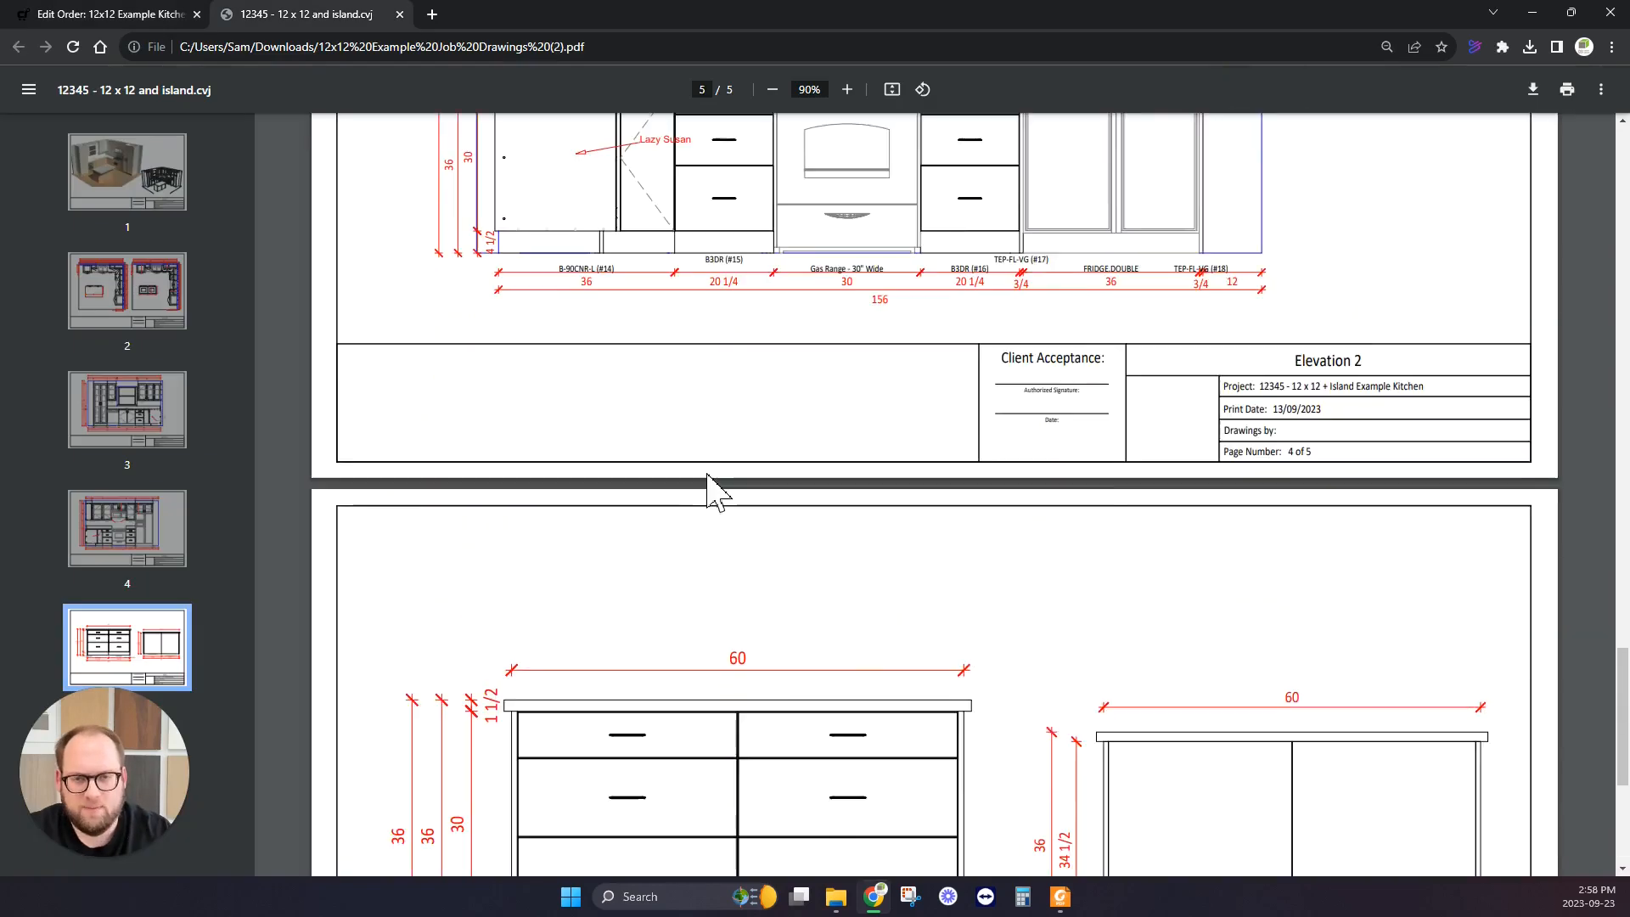
scroll(710, 472, "up", 20)
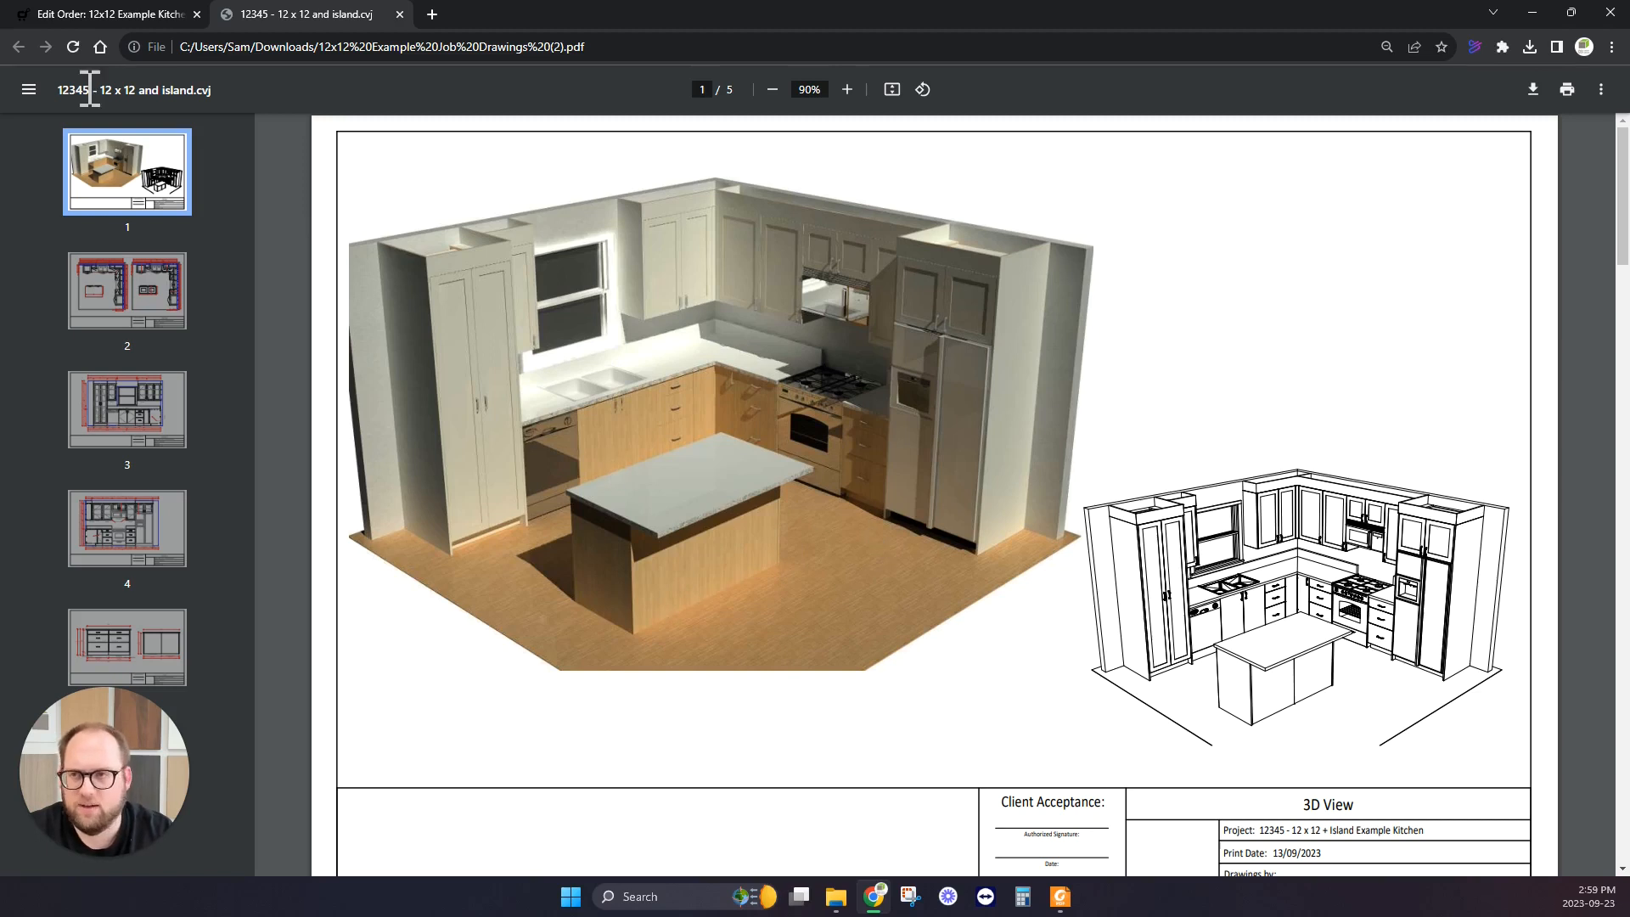
left_click(109, 15)
left_click(970, 481)
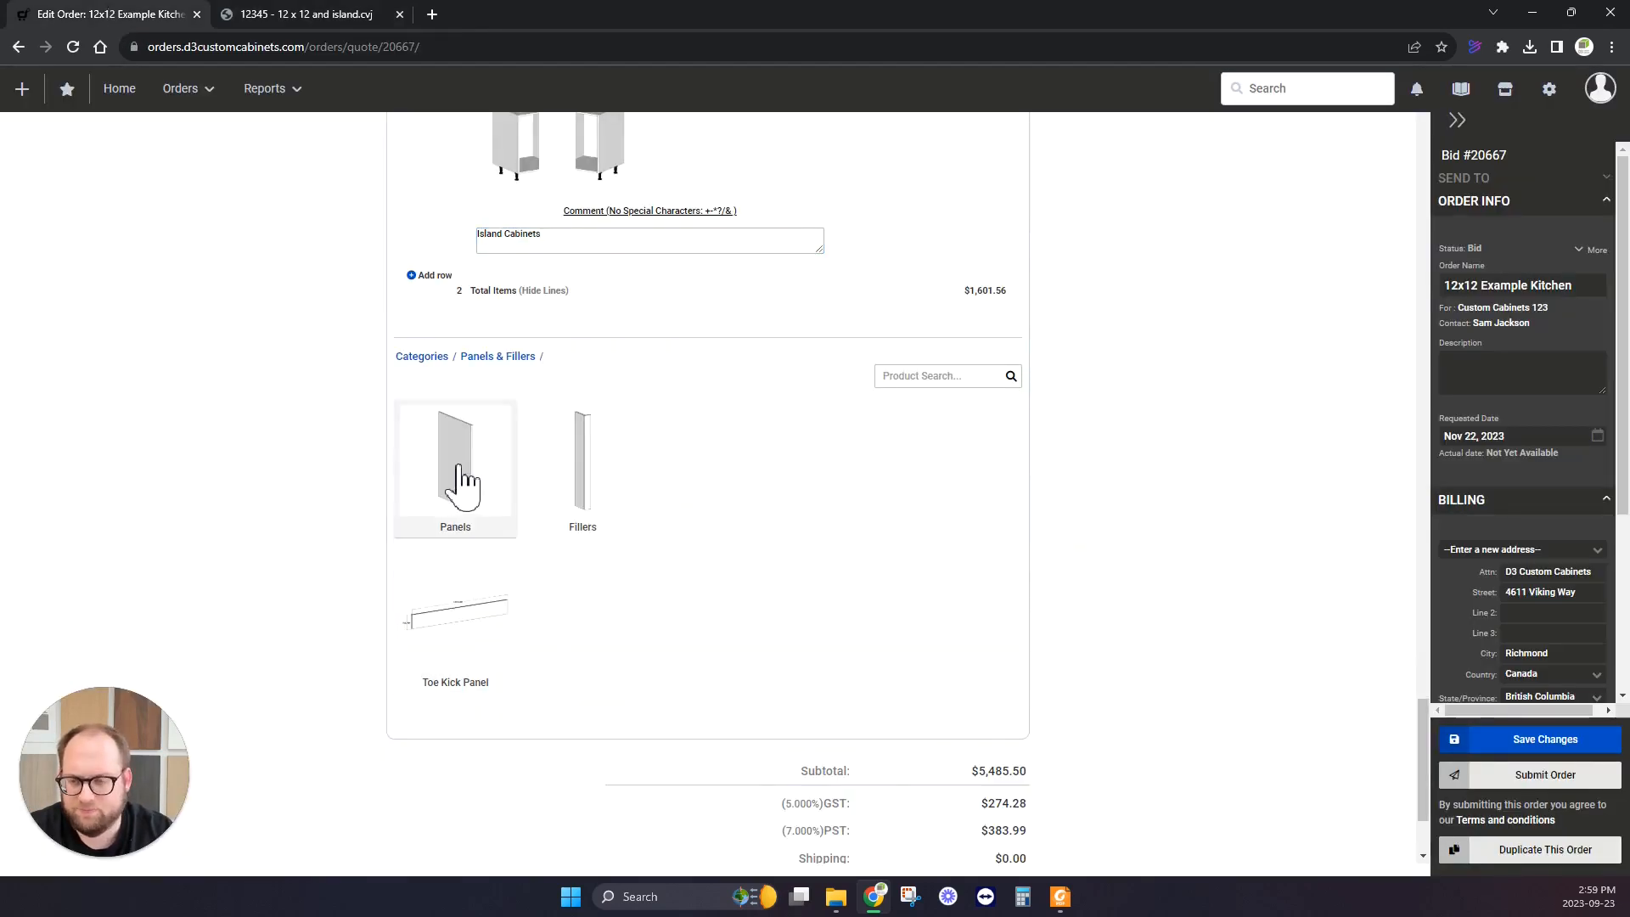
left_click(460, 484)
scroll(346, 466, "down", 1)
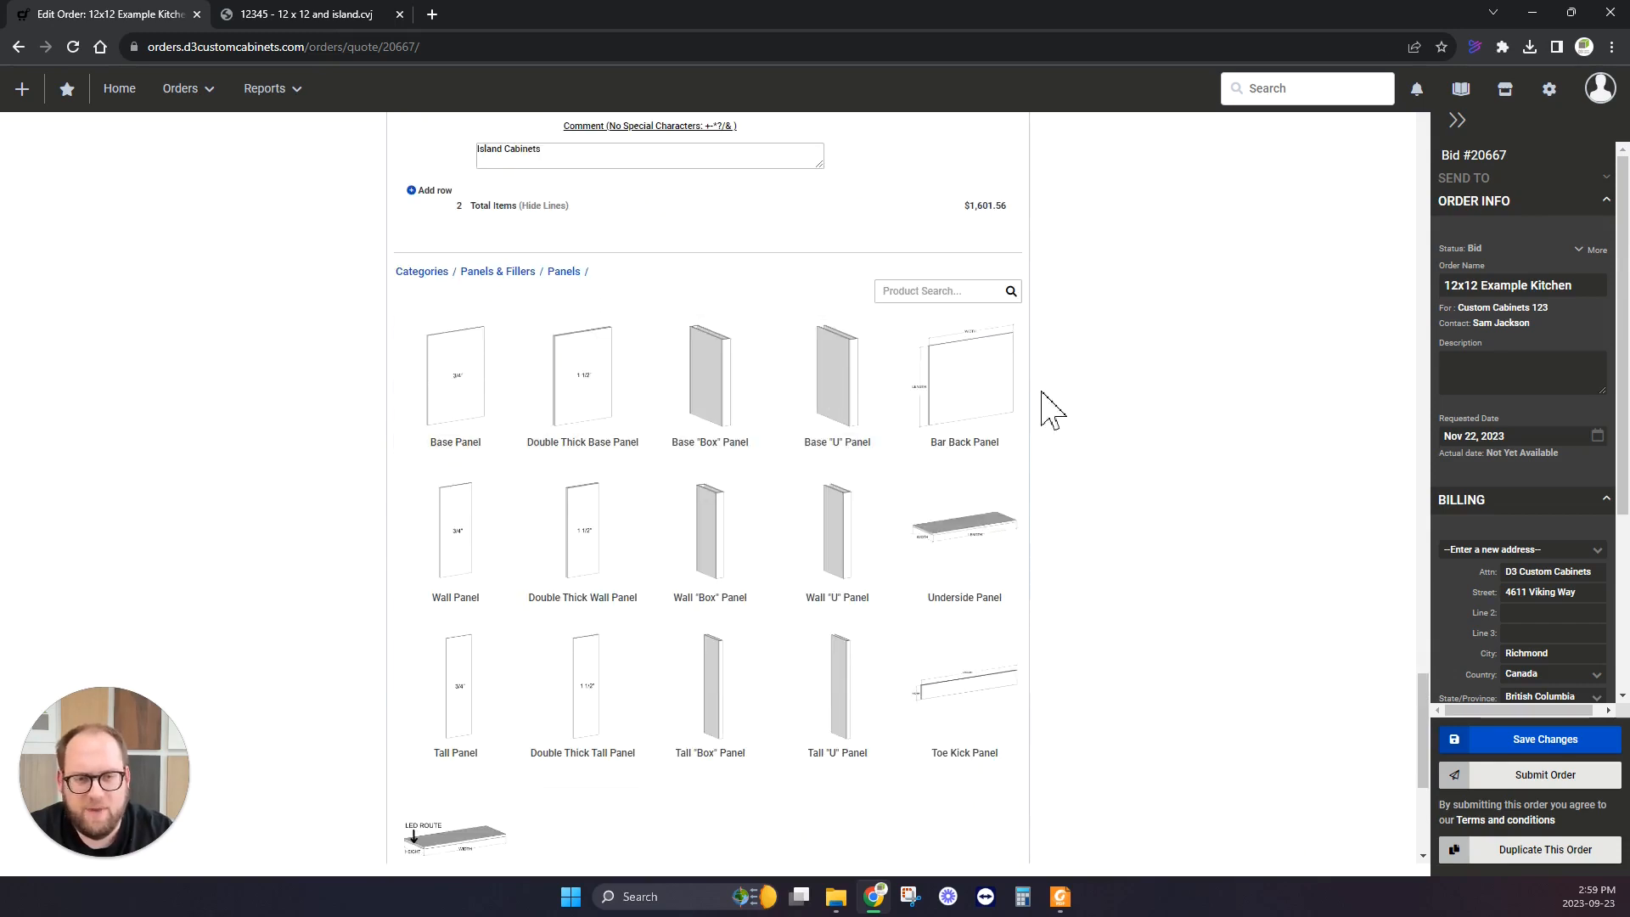
left_click(972, 399)
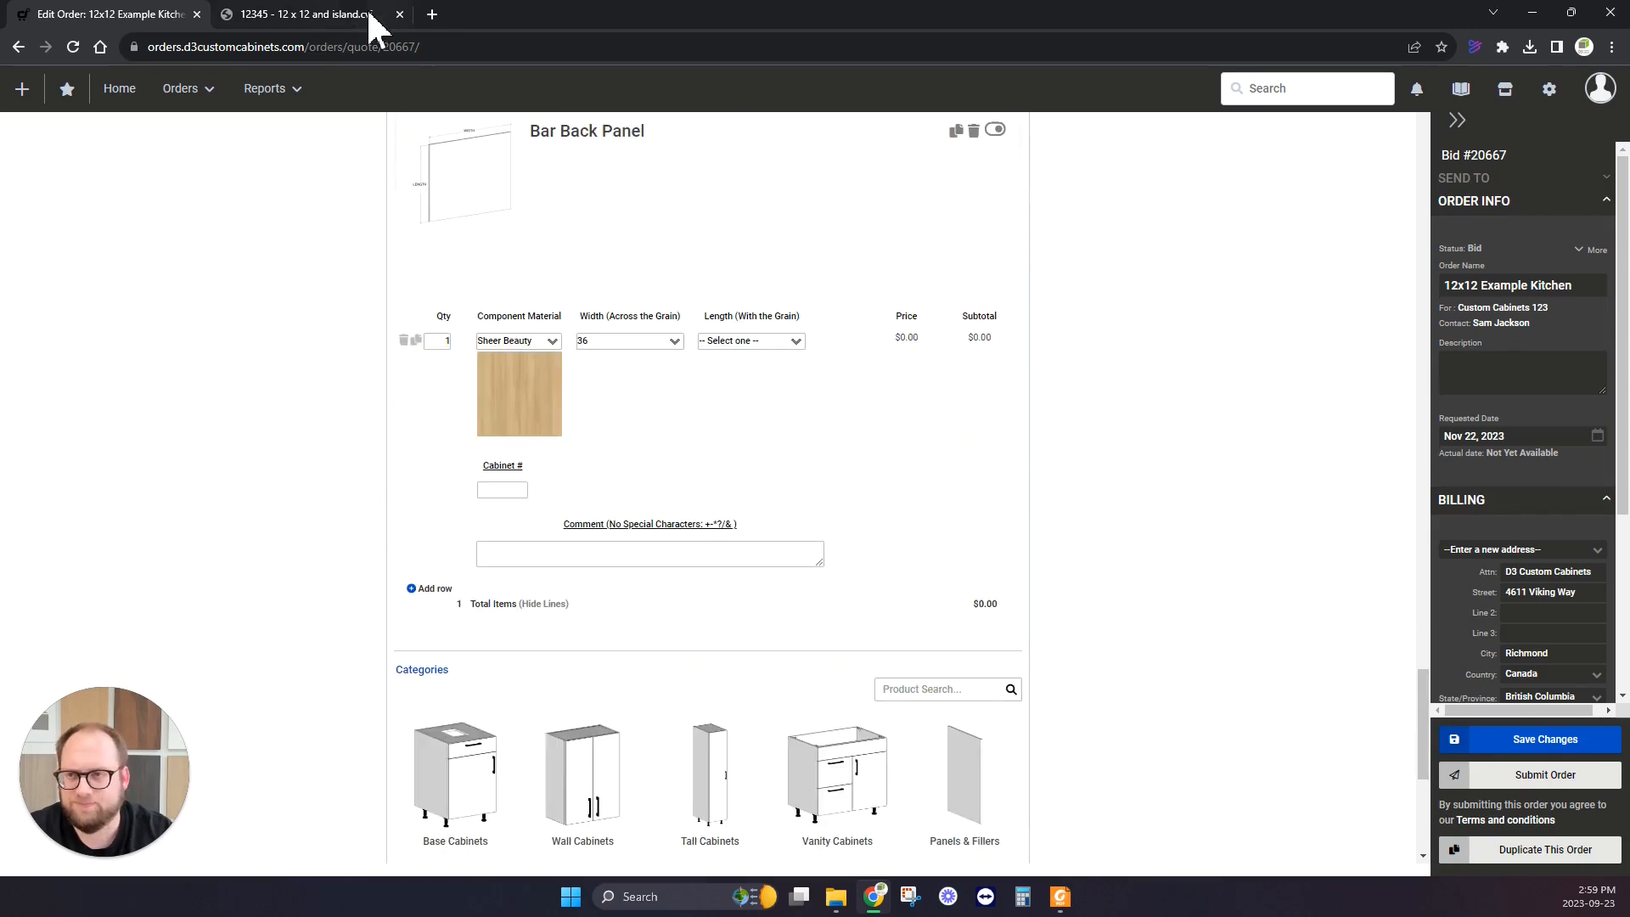
Check the island back panel sizes in the job drawings and examine the Bar Back Panel's enlarged width and length diagram.
left_click(342, 17)
scroll(760, 411, "down", 20)
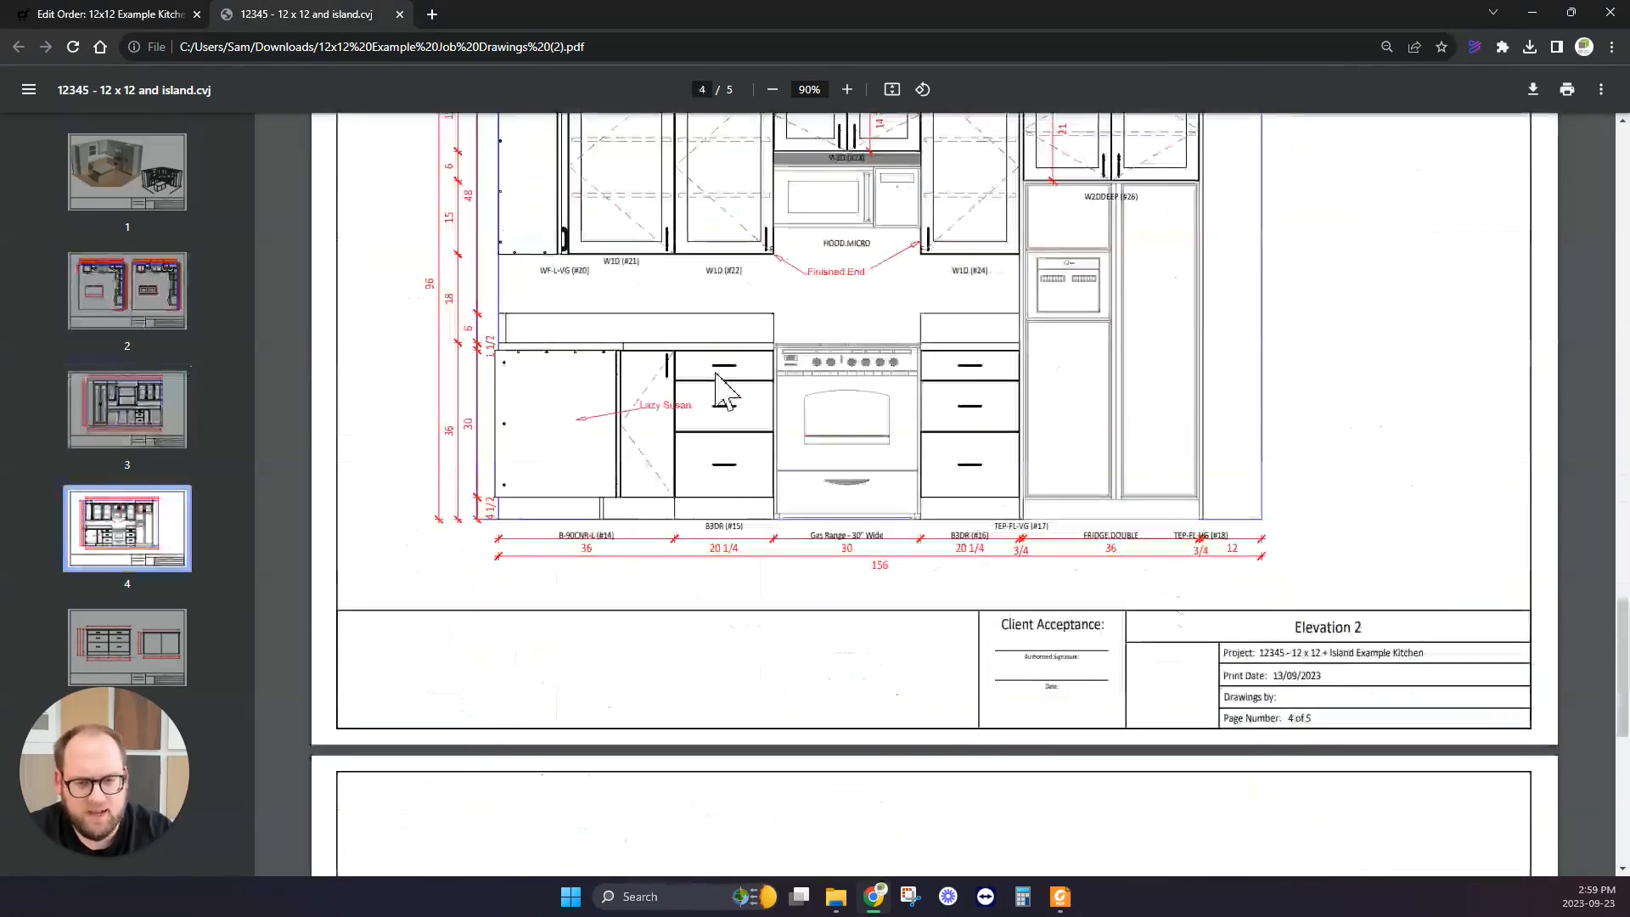
scroll(705, 364, "down", 5)
scroll(786, 509, "up", 2)
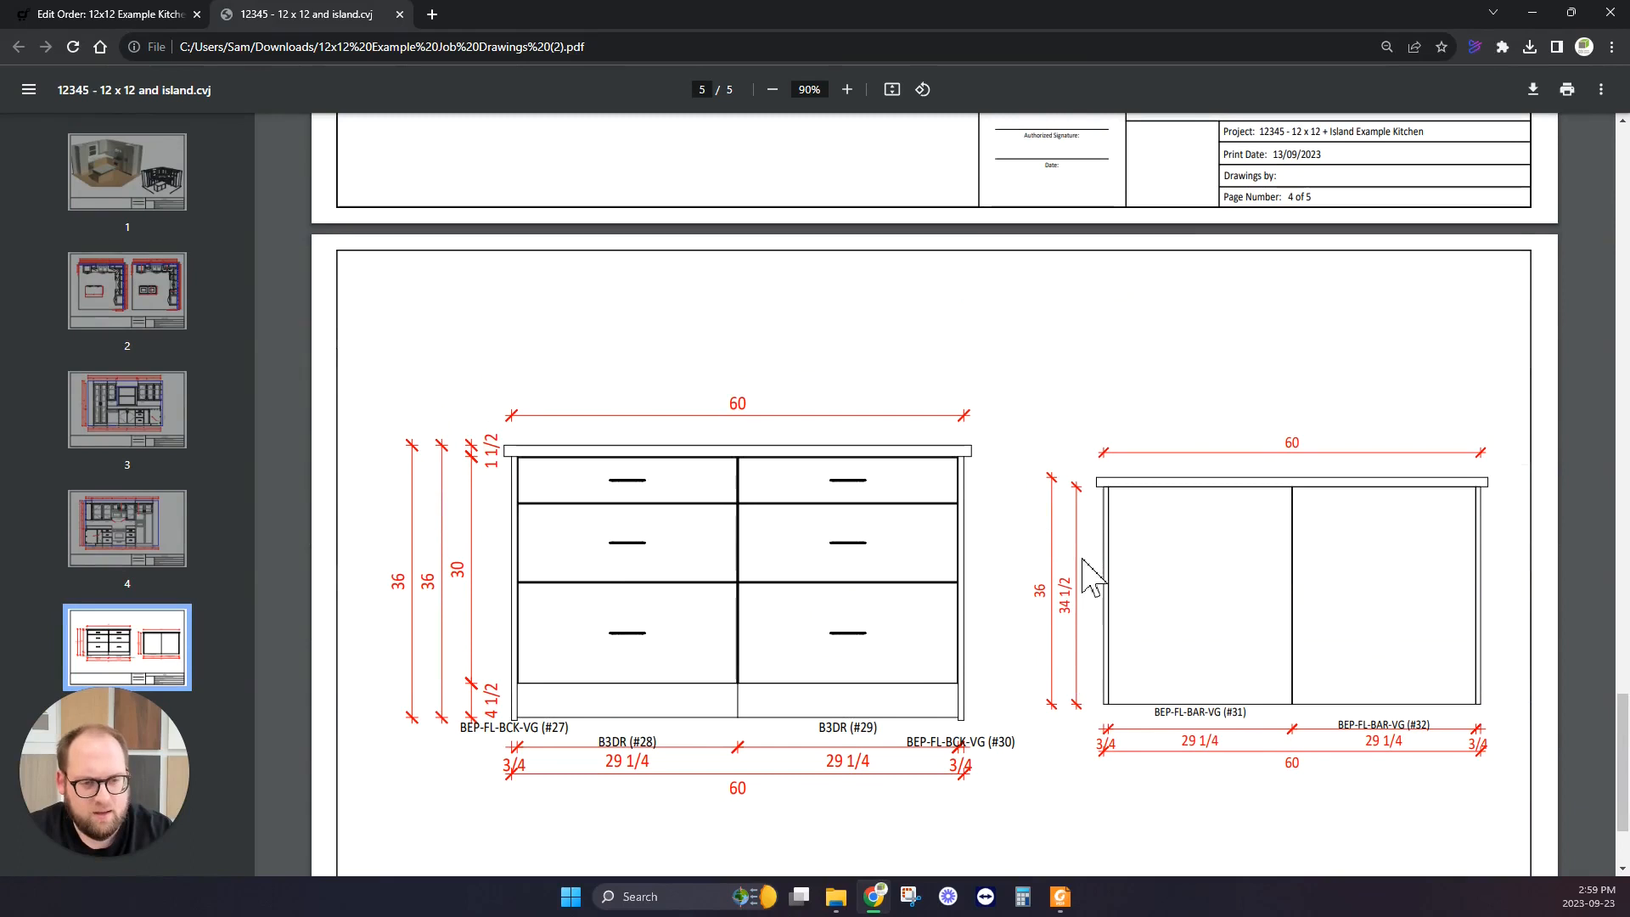
left_click(153, 15)
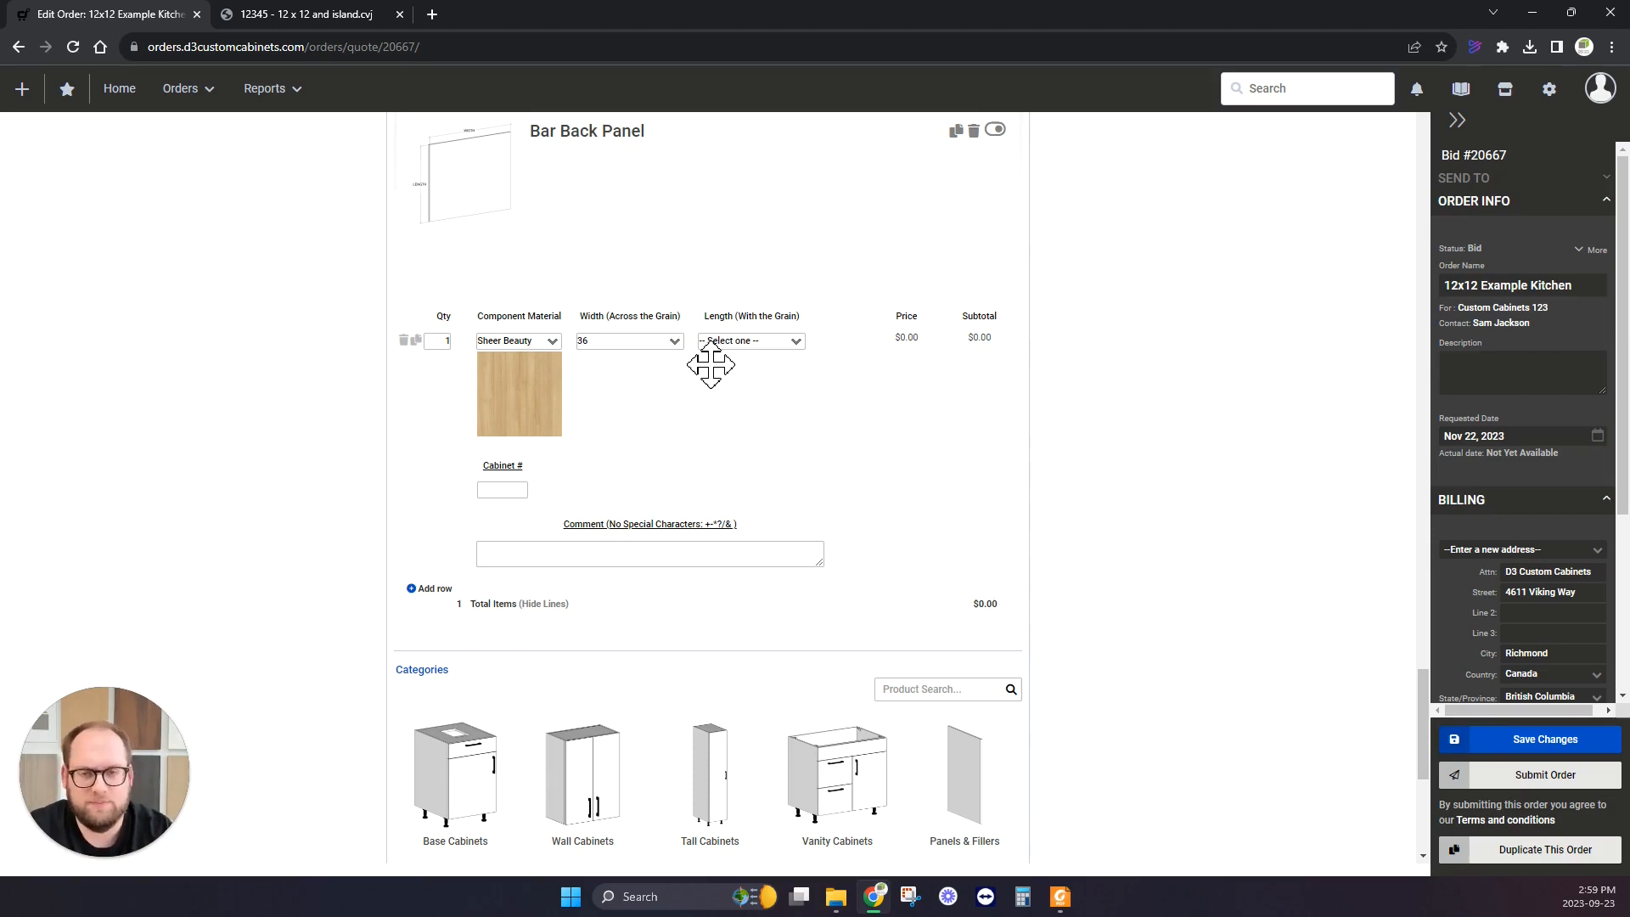
scroll(526, 327, "up", 1)
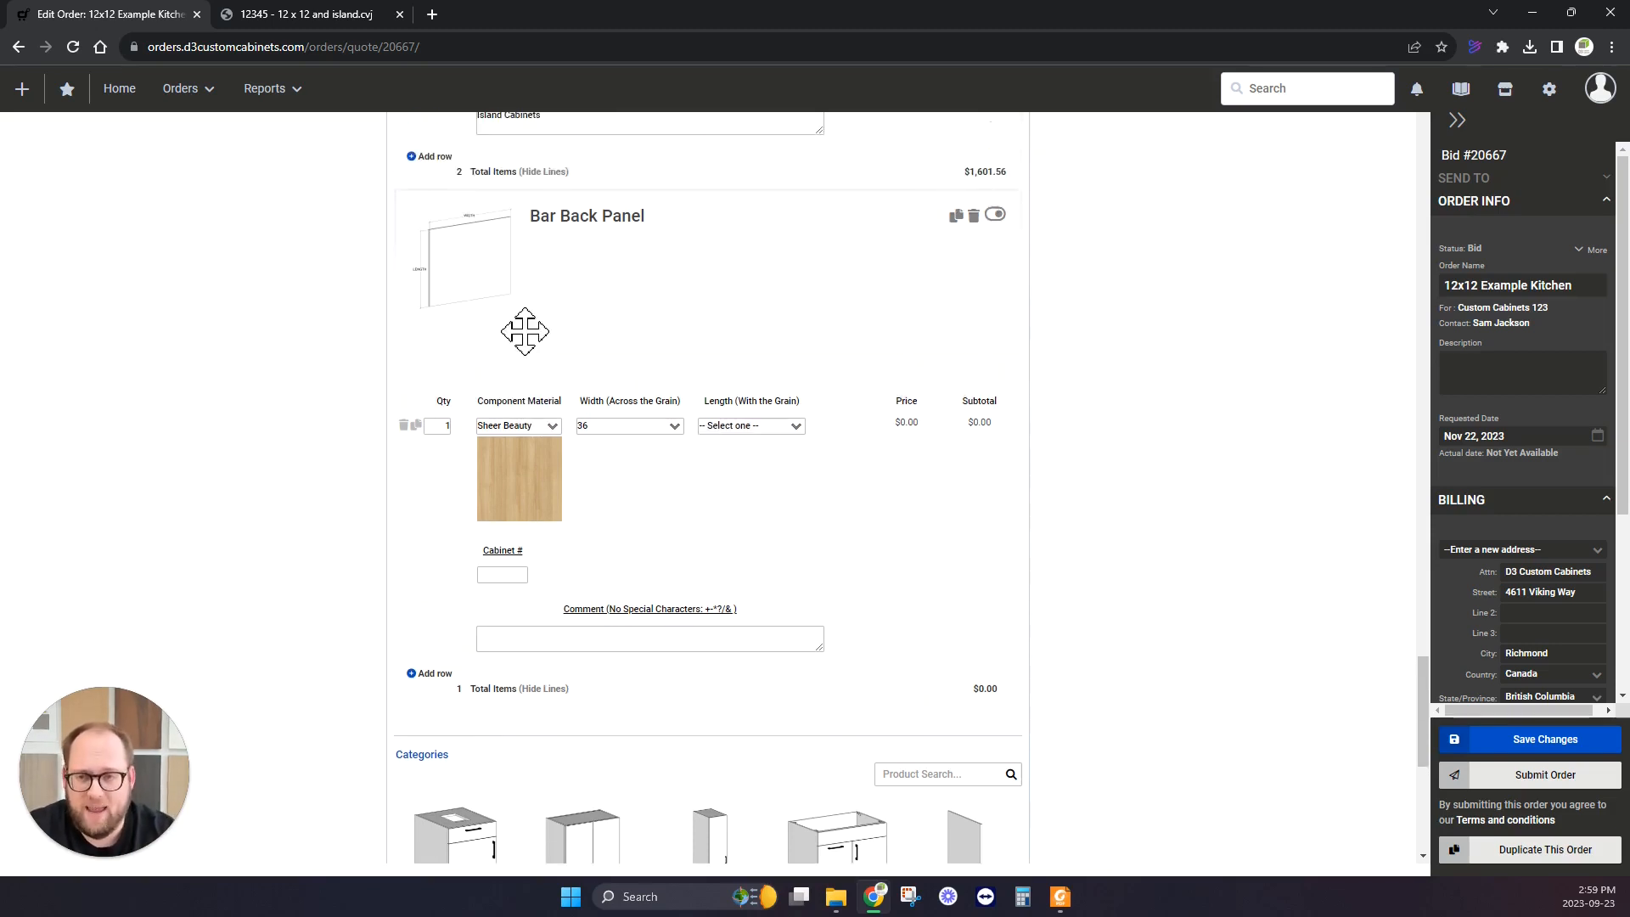
left_click(464, 312)
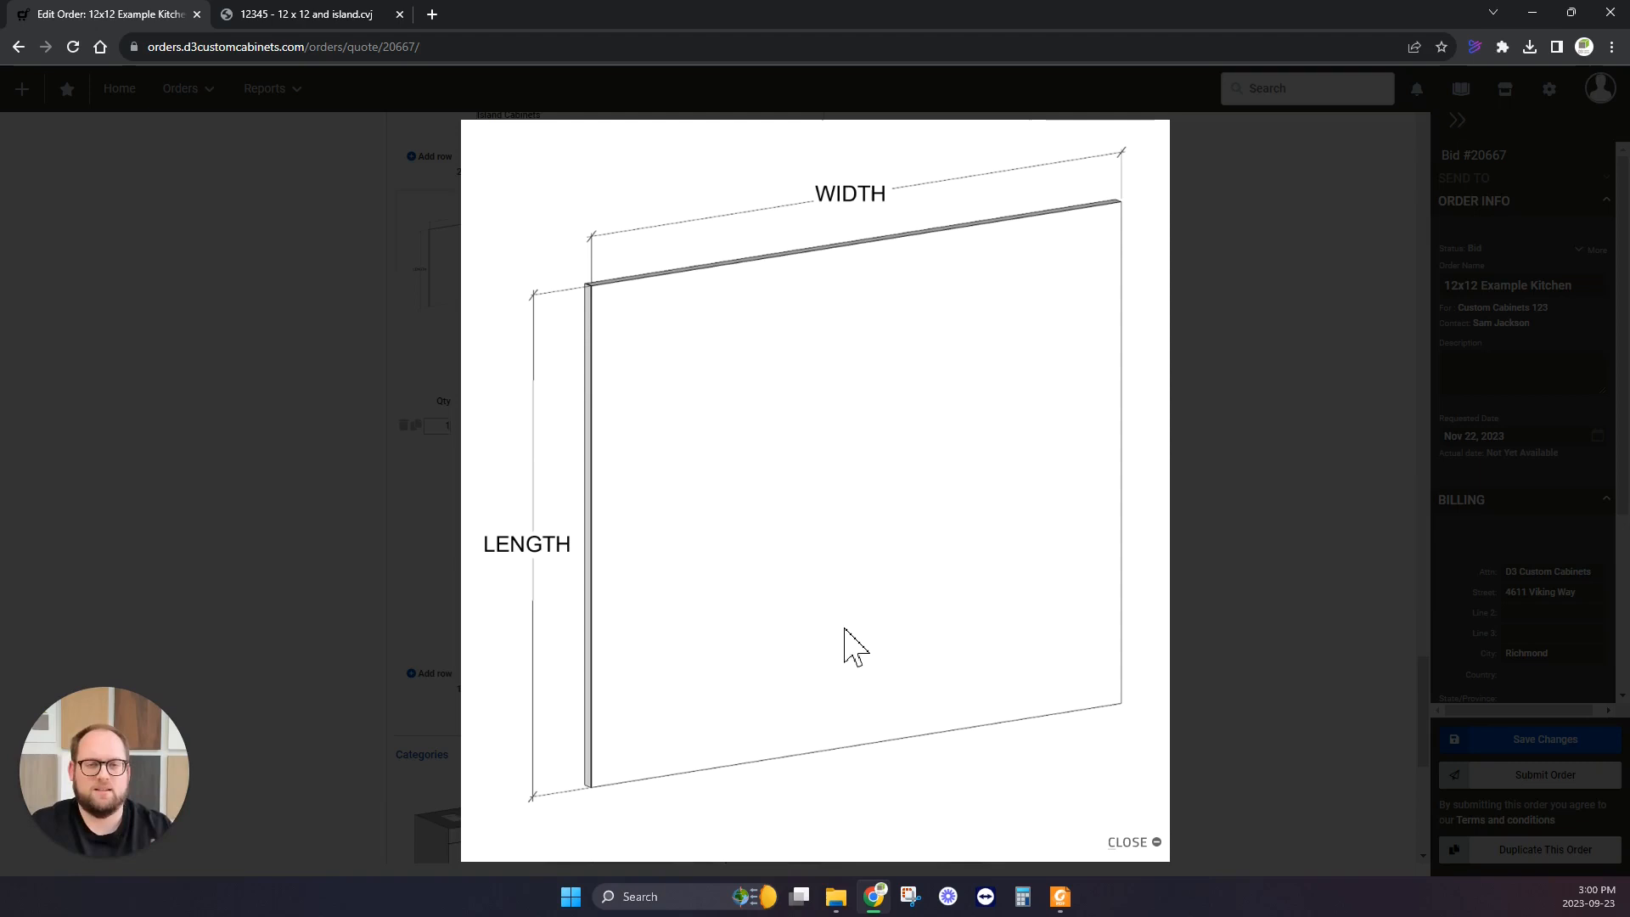
left_click(1231, 501)
scroll(739, 619, "down", 1)
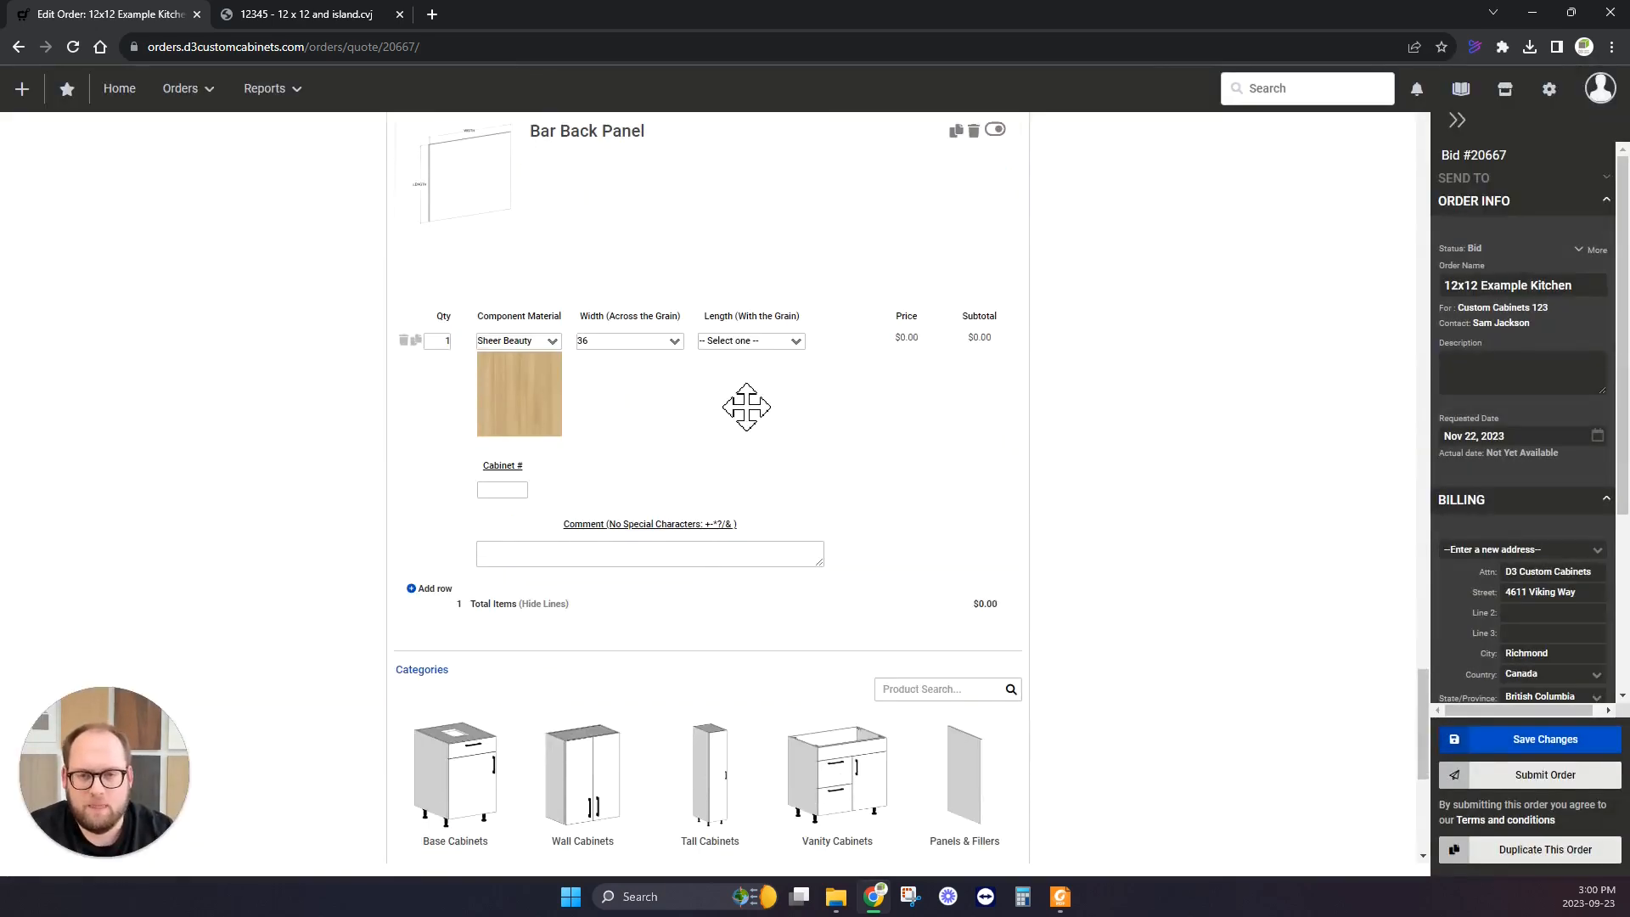
Set the Bar Back Panel's width across the grain to 29 1/4 and its length with the grain to 36.
left_click(743, 342)
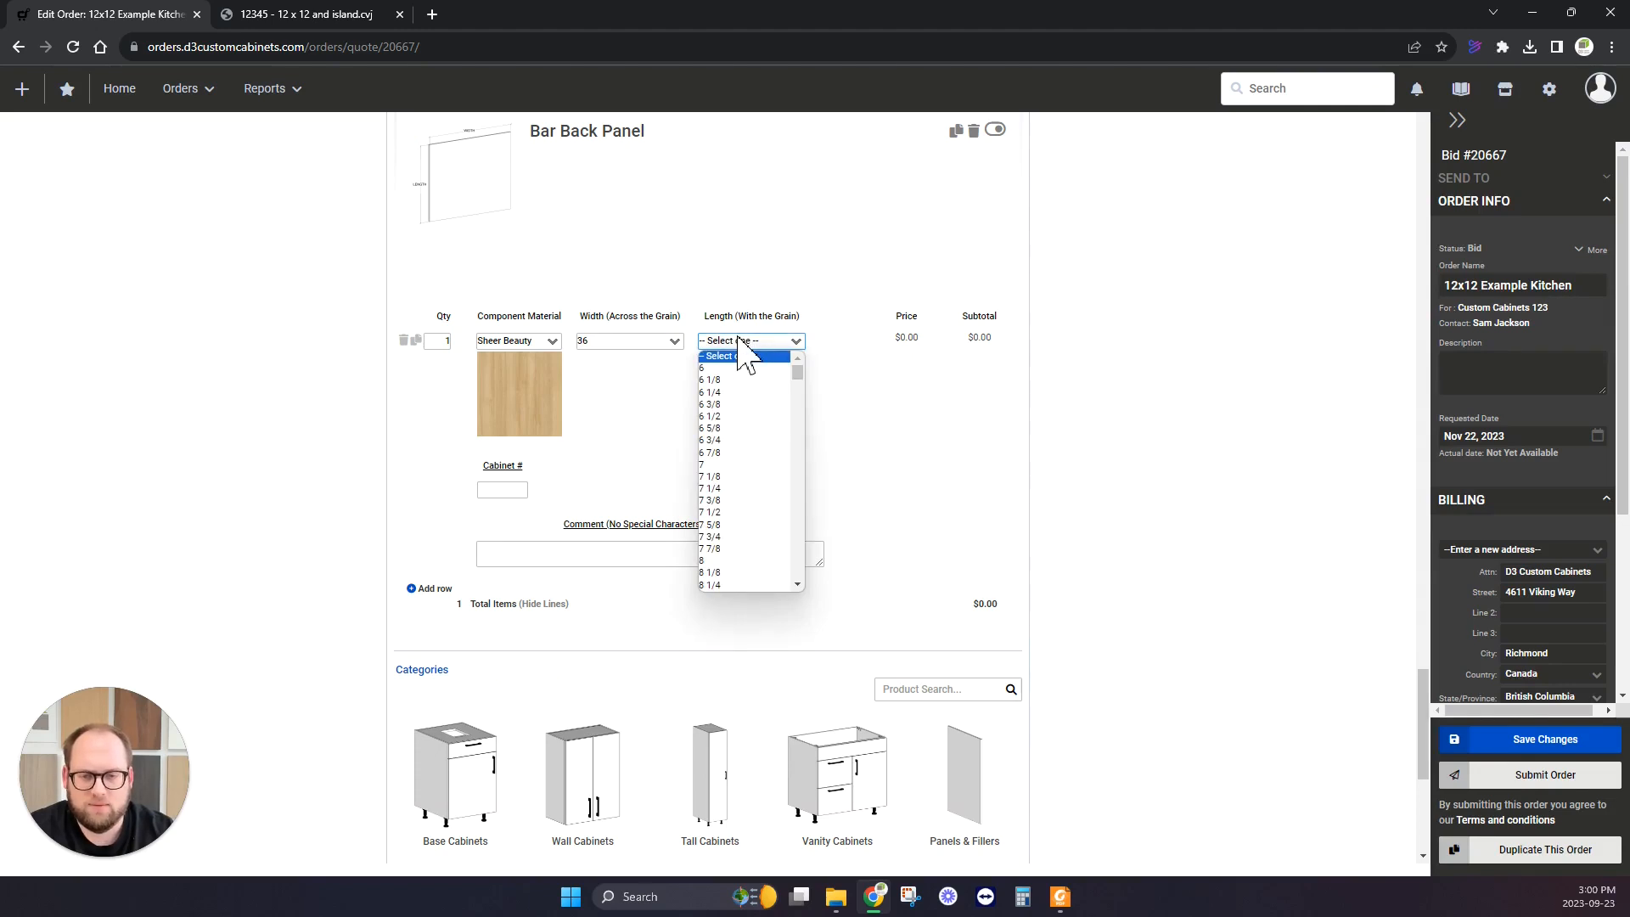
left_click(667, 341)
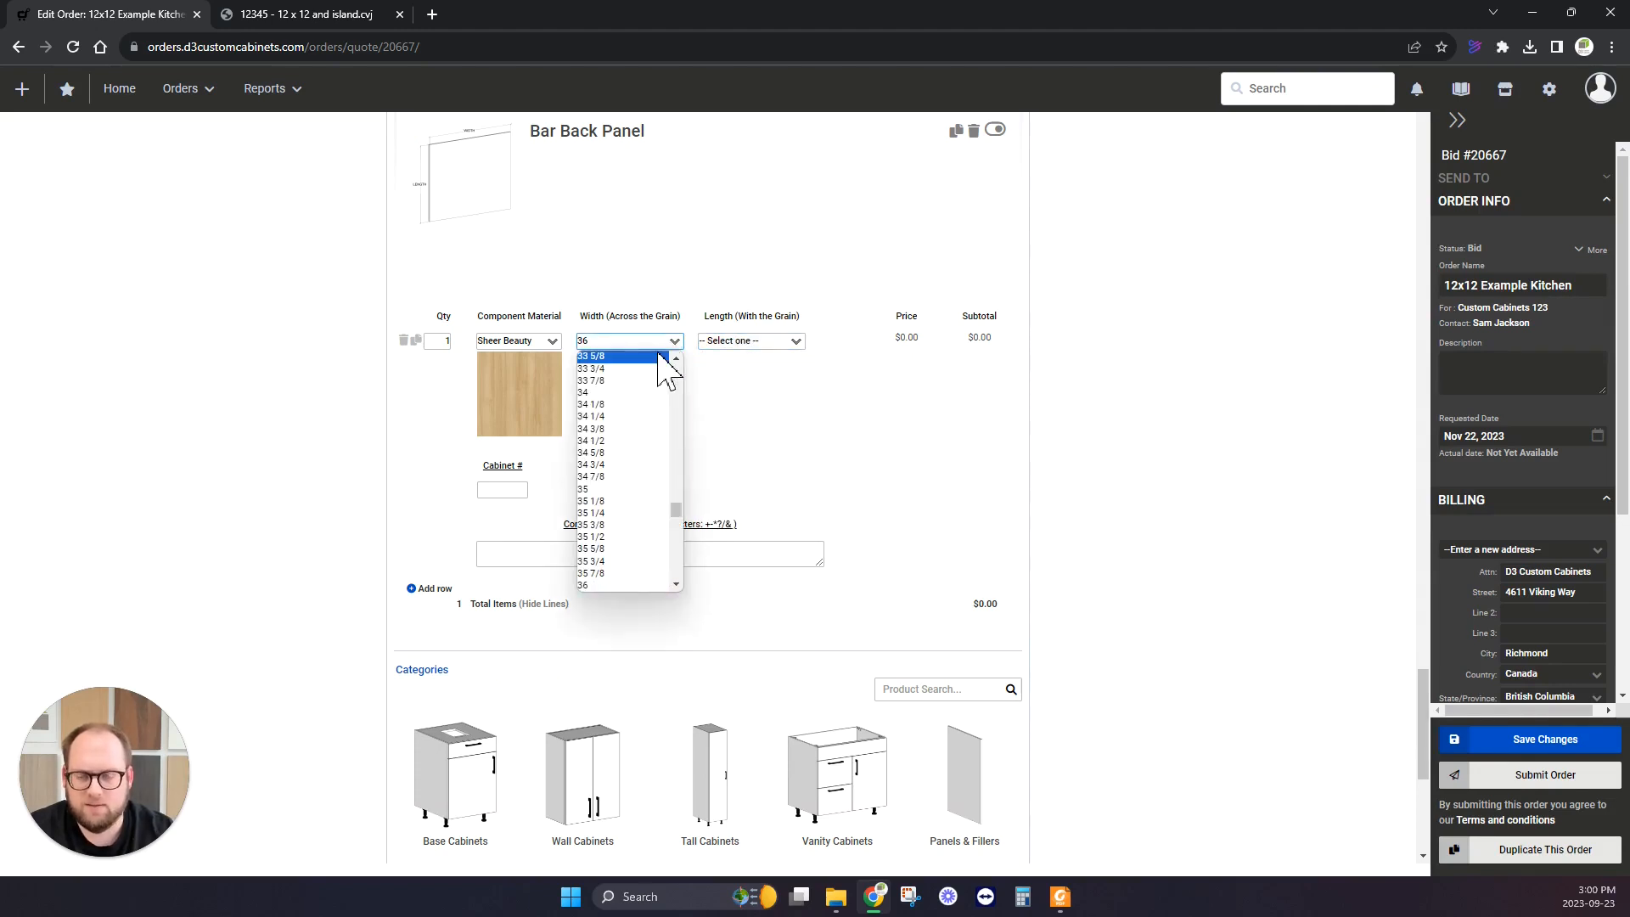
type("30")
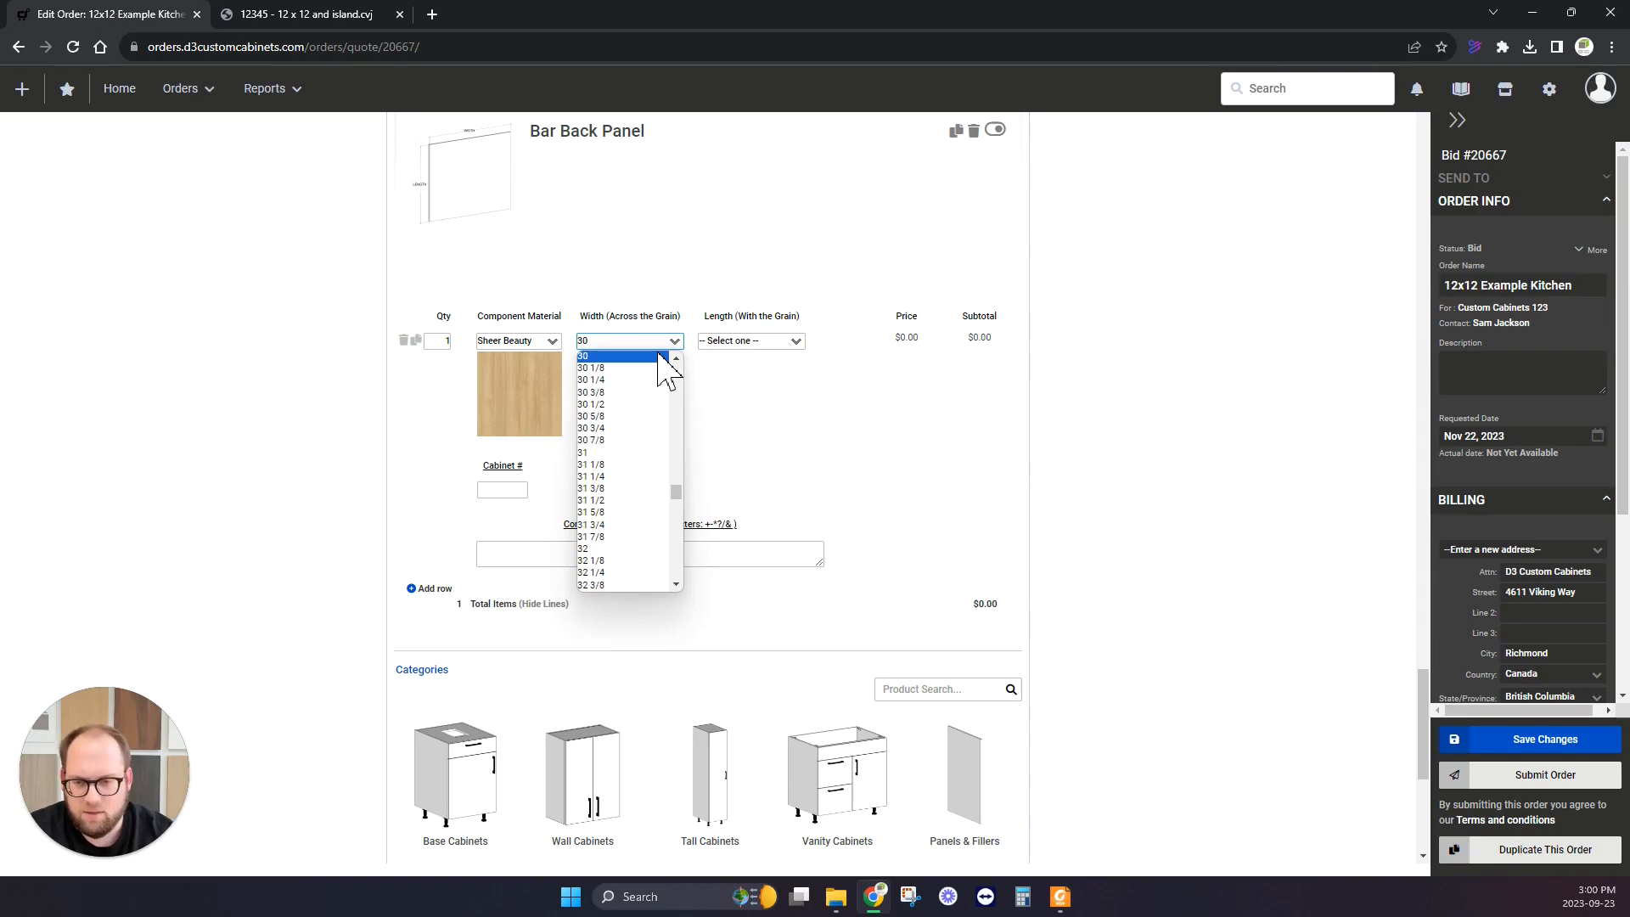
scroll(622, 440, "up", 2)
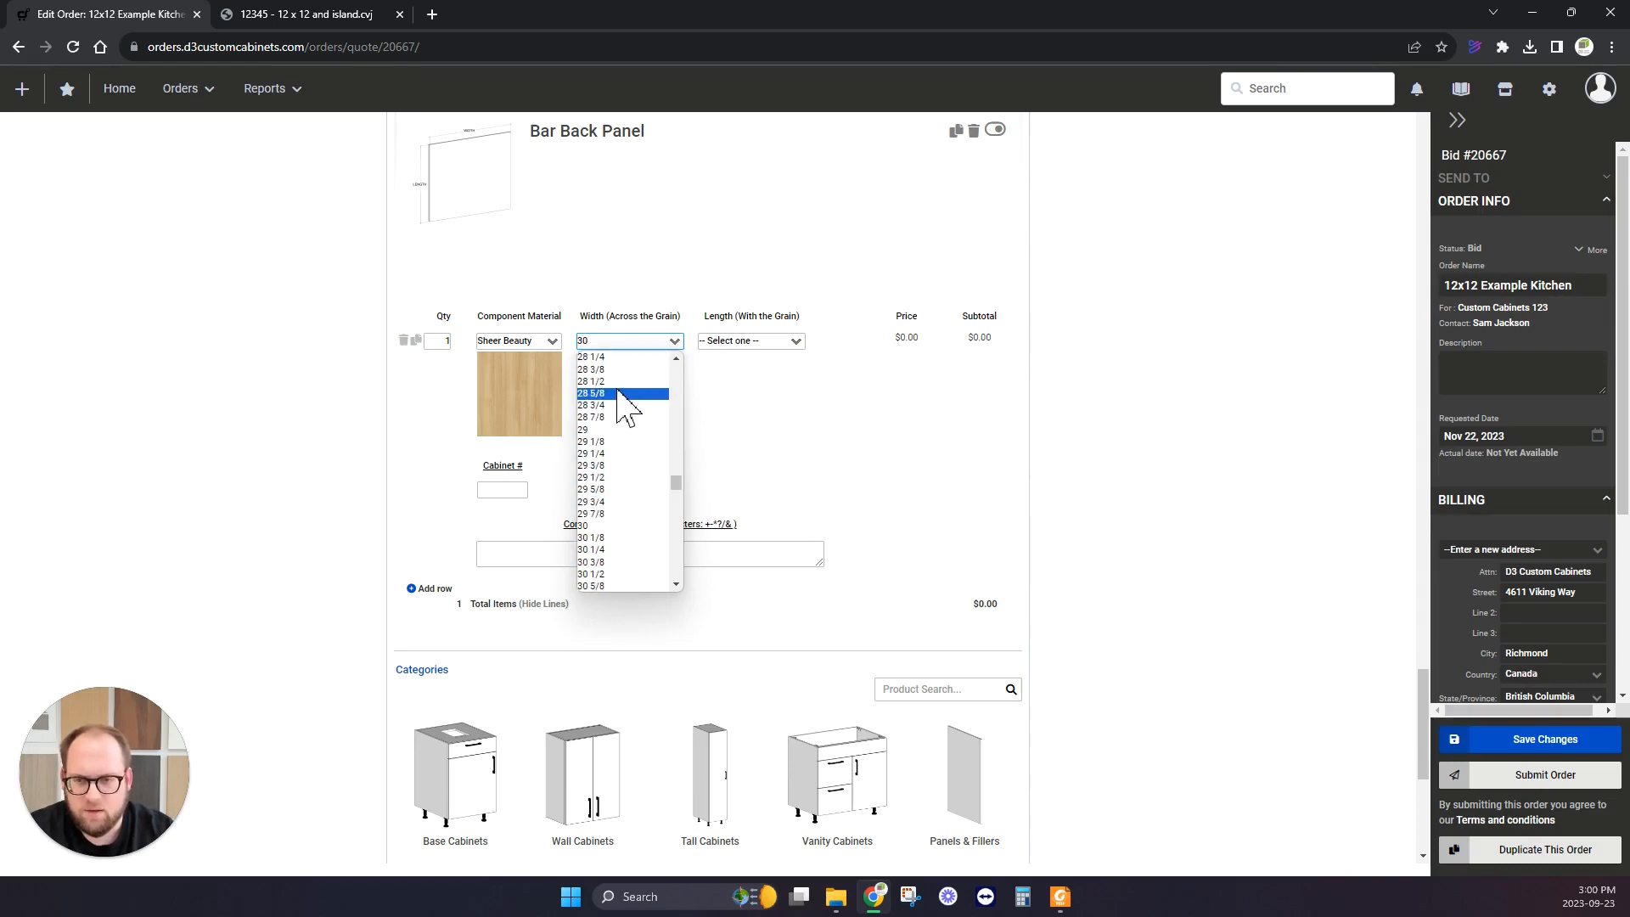
left_click(618, 457)
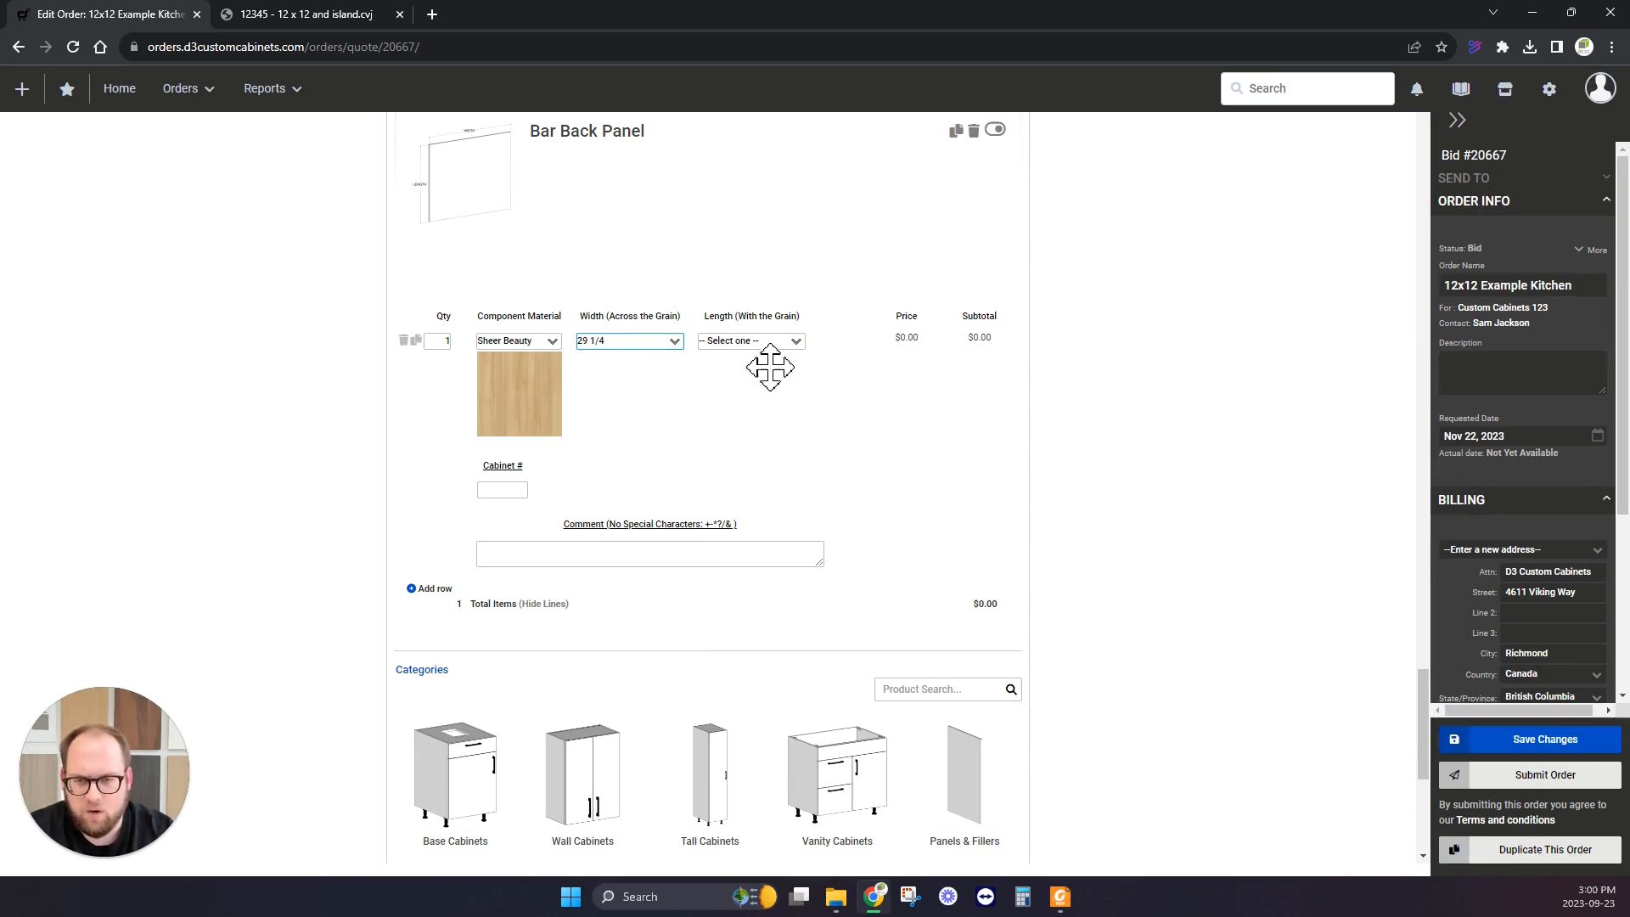
left_click(758, 343)
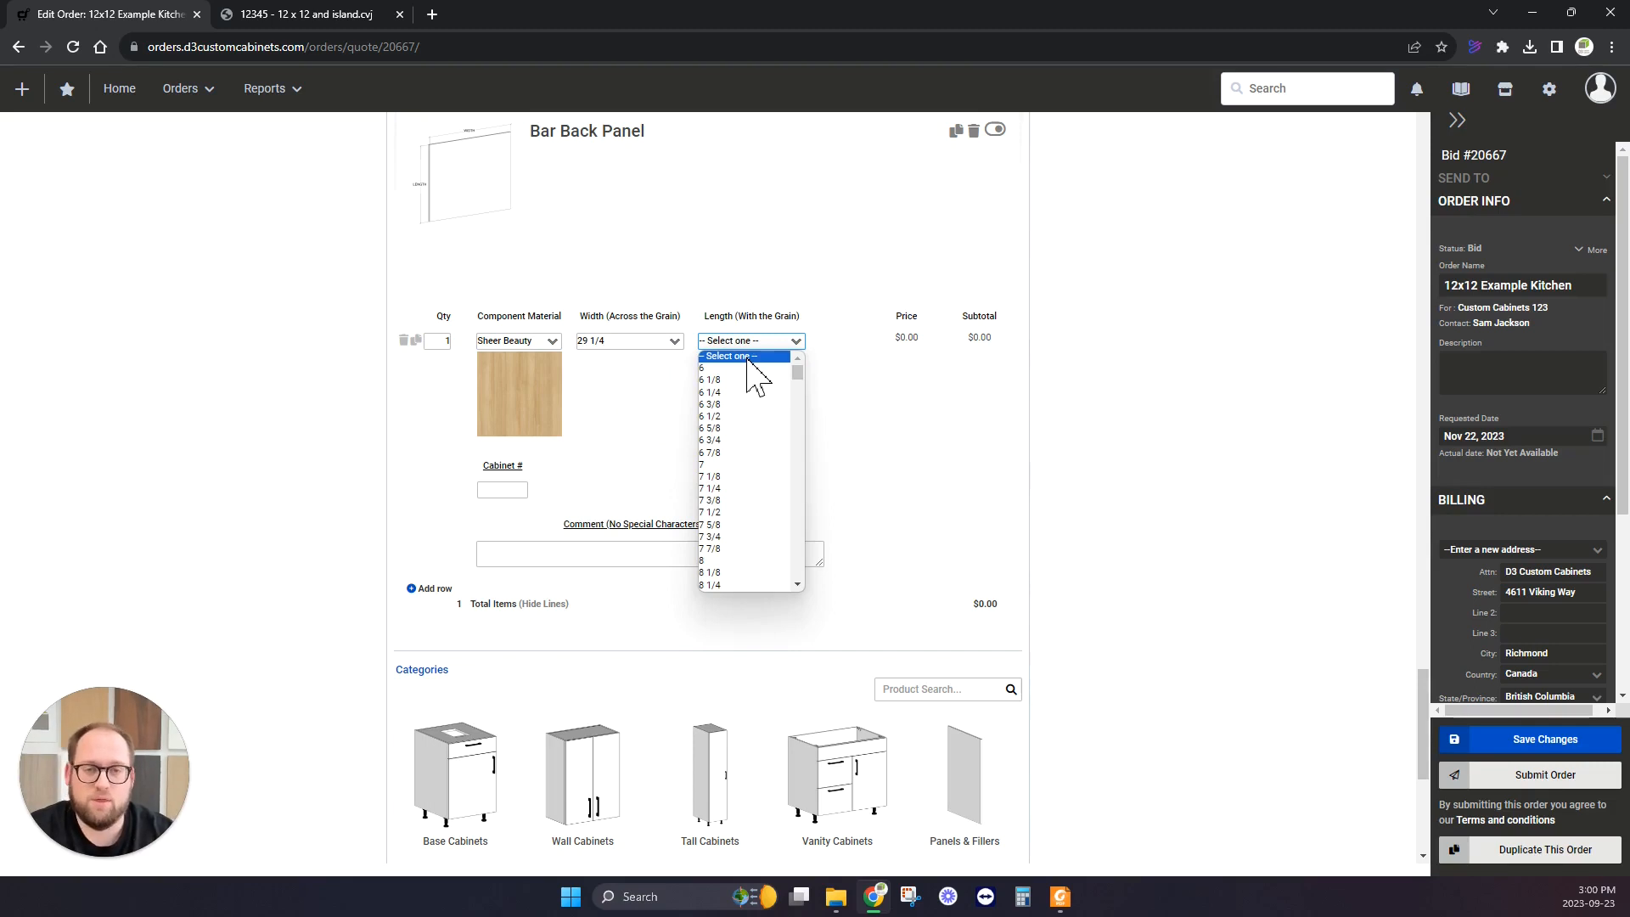
type("36")
key("Return")
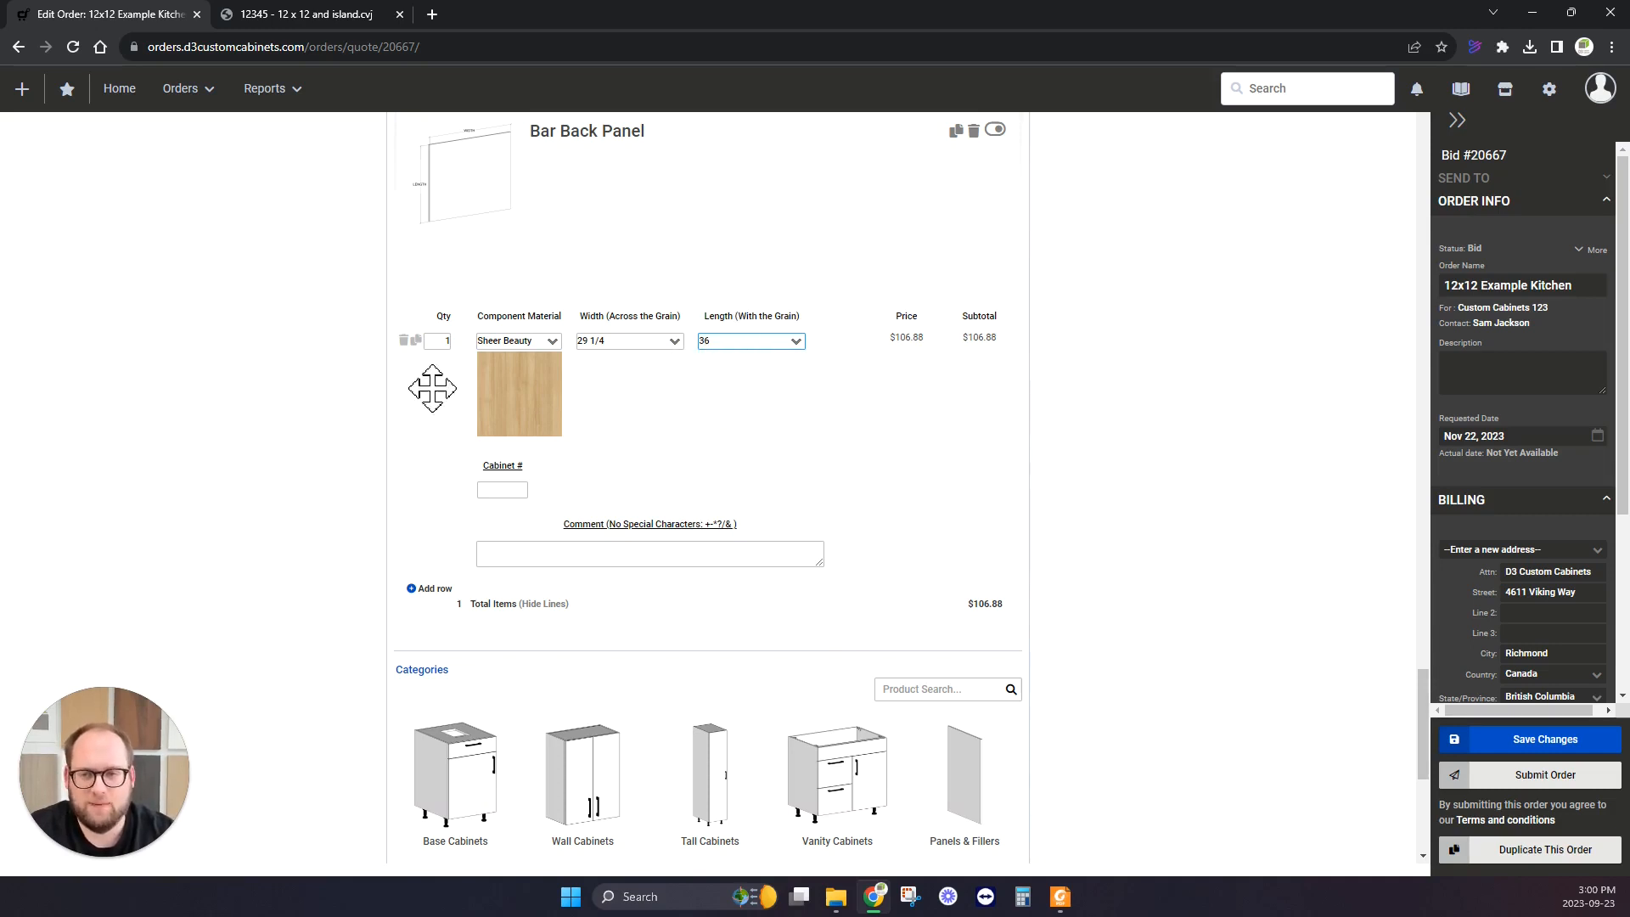
Set the Bar Back Panel quantity to 2 and check the island back panels' cabinet numbers in the job drawings.
double_click(441, 341)
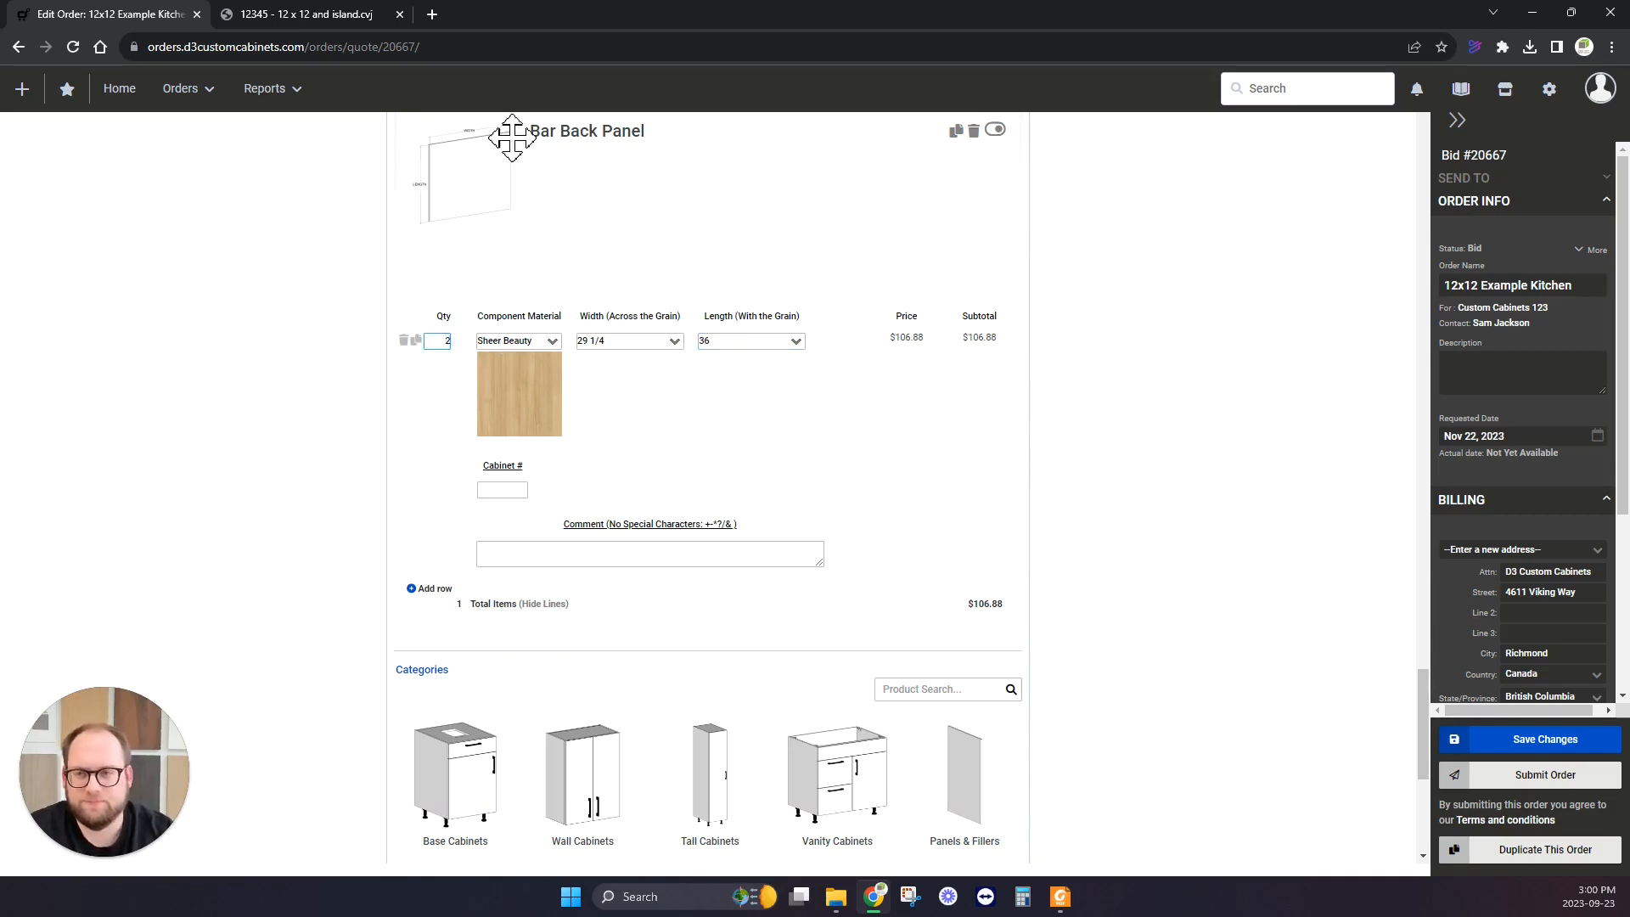
left_click(305, 14)
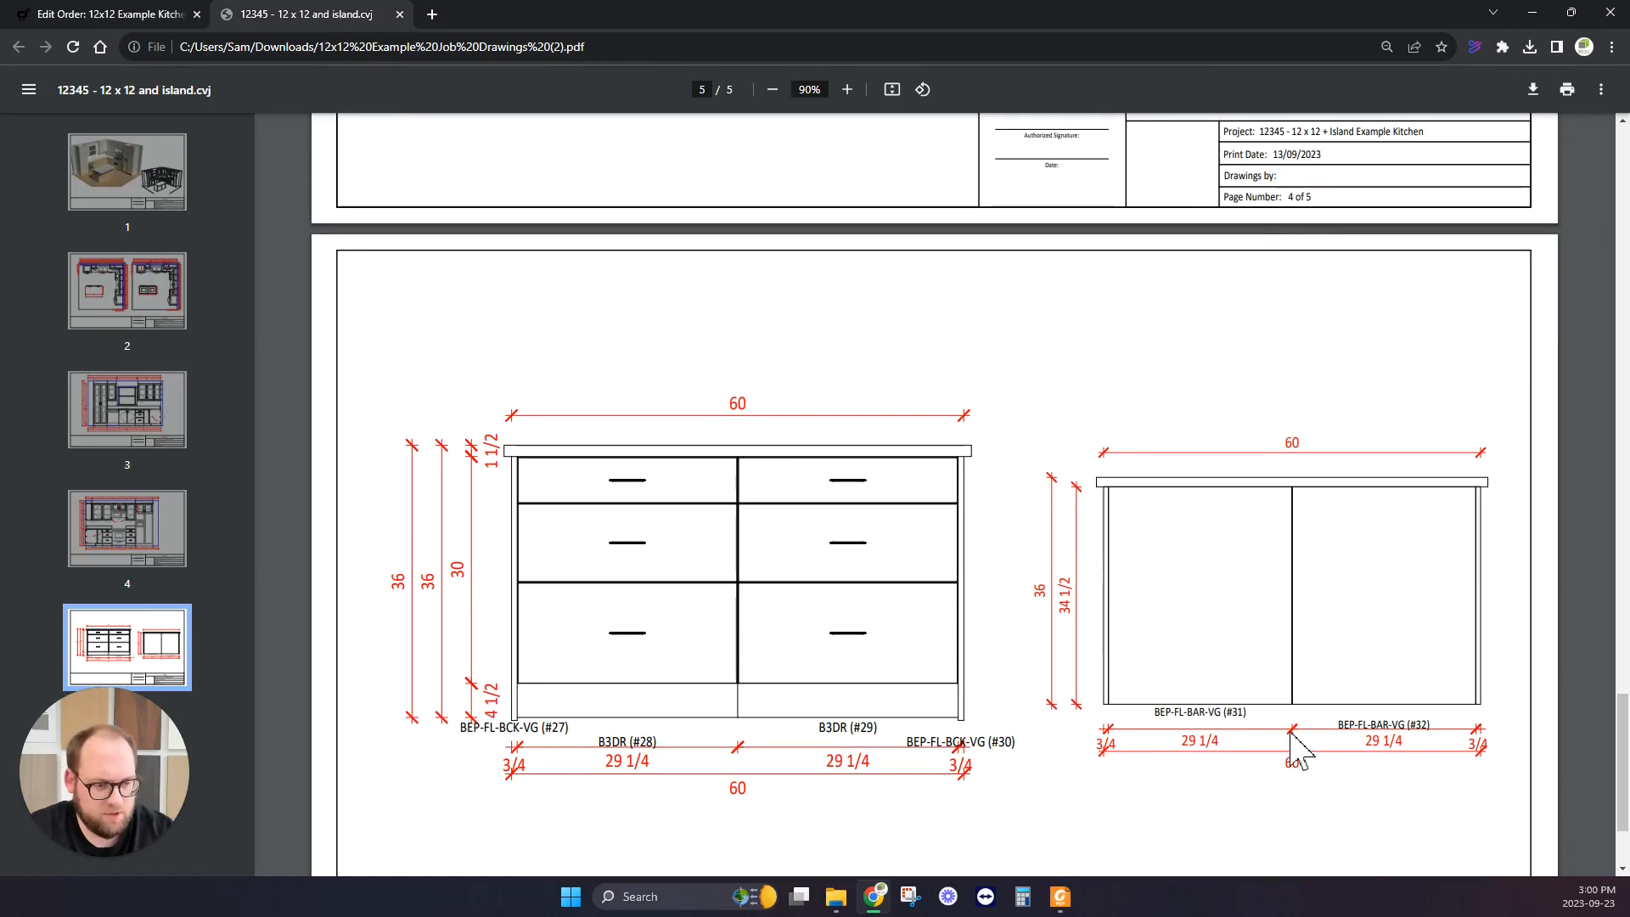
left_click(142, 14)
type("2")
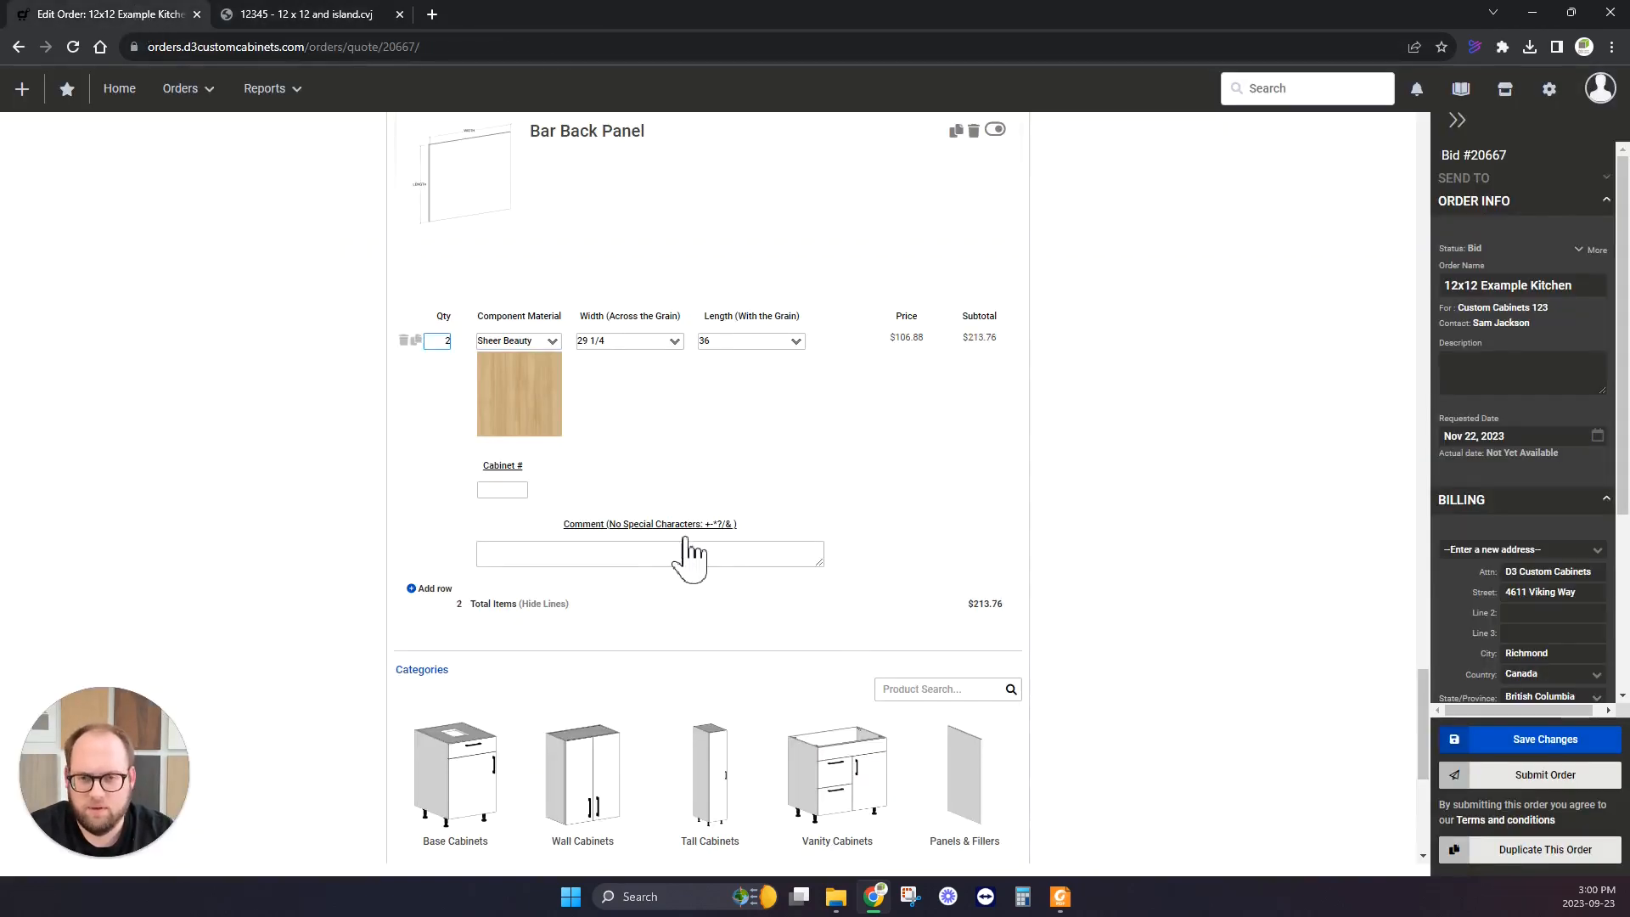
Enter cabinet number 31/32 and the comment "Island back panel" for the Bar Back Panel.
left_click(504, 490)
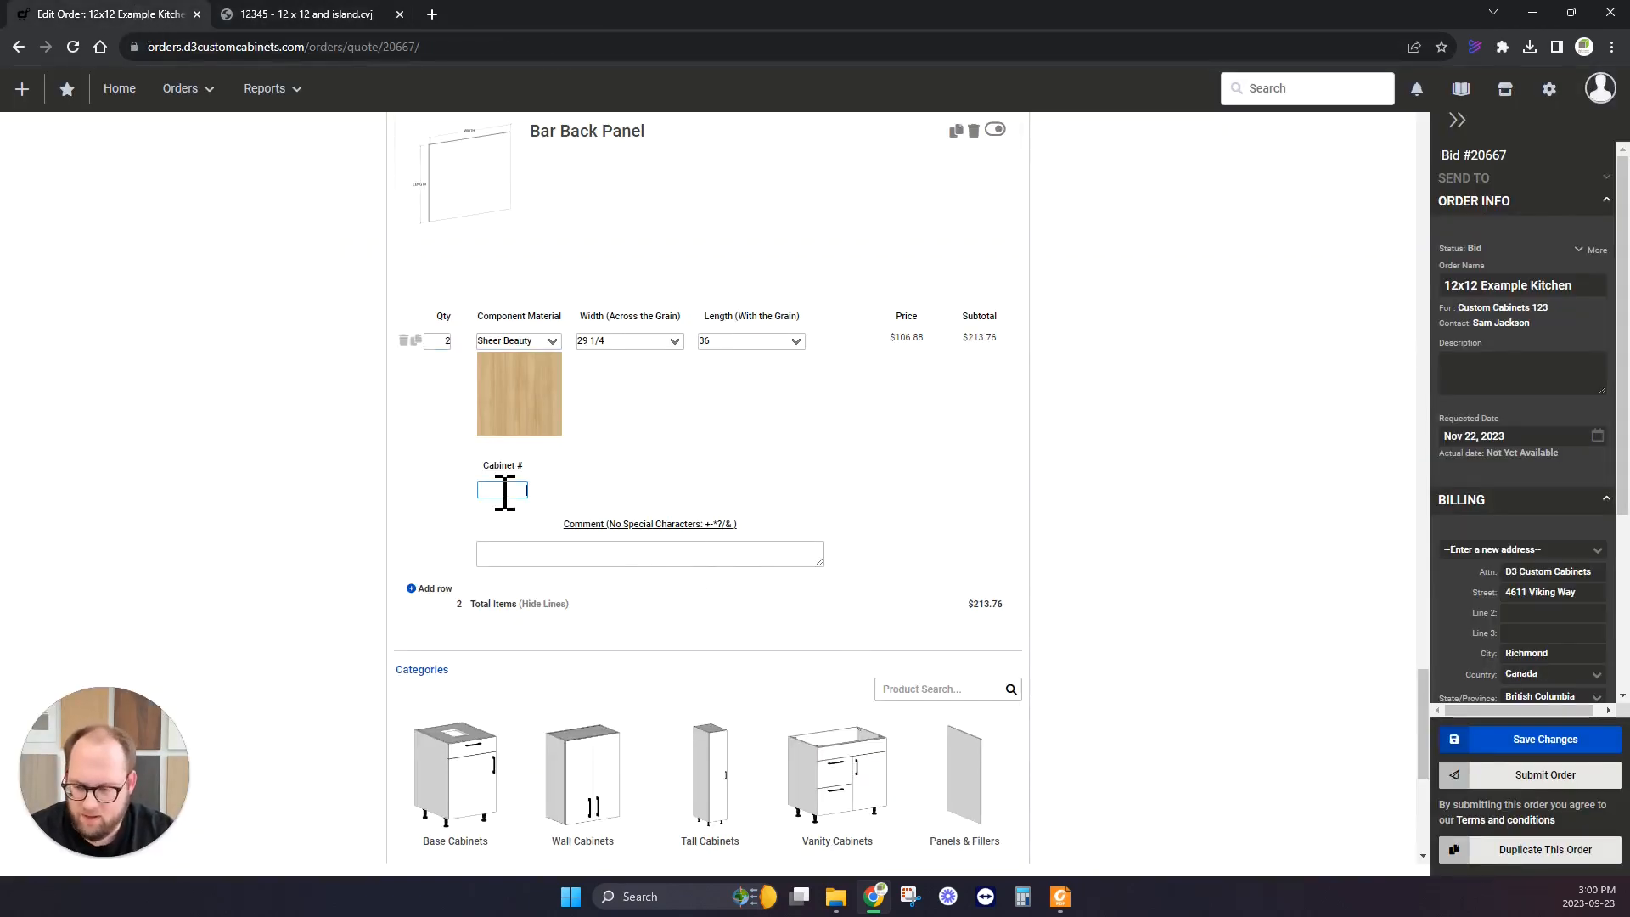
left_click(583, 556)
type("Island back")
Add a Base Panel from the Panels & Fillers category to the order.
scroll(516, 586, "down", 3)
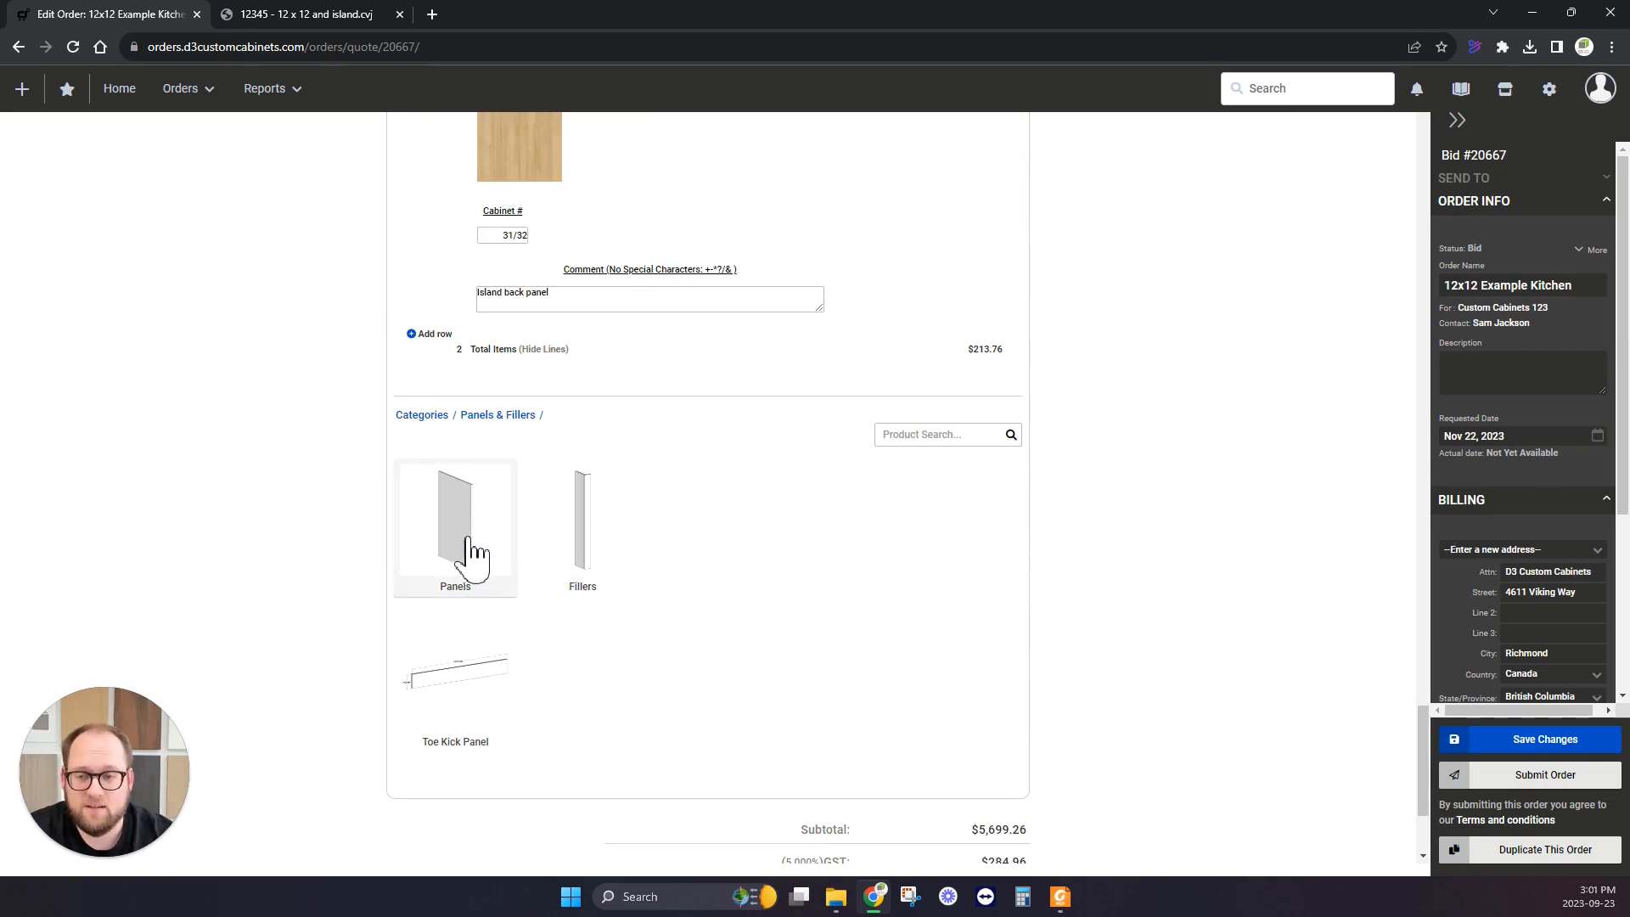
left_click(480, 525)
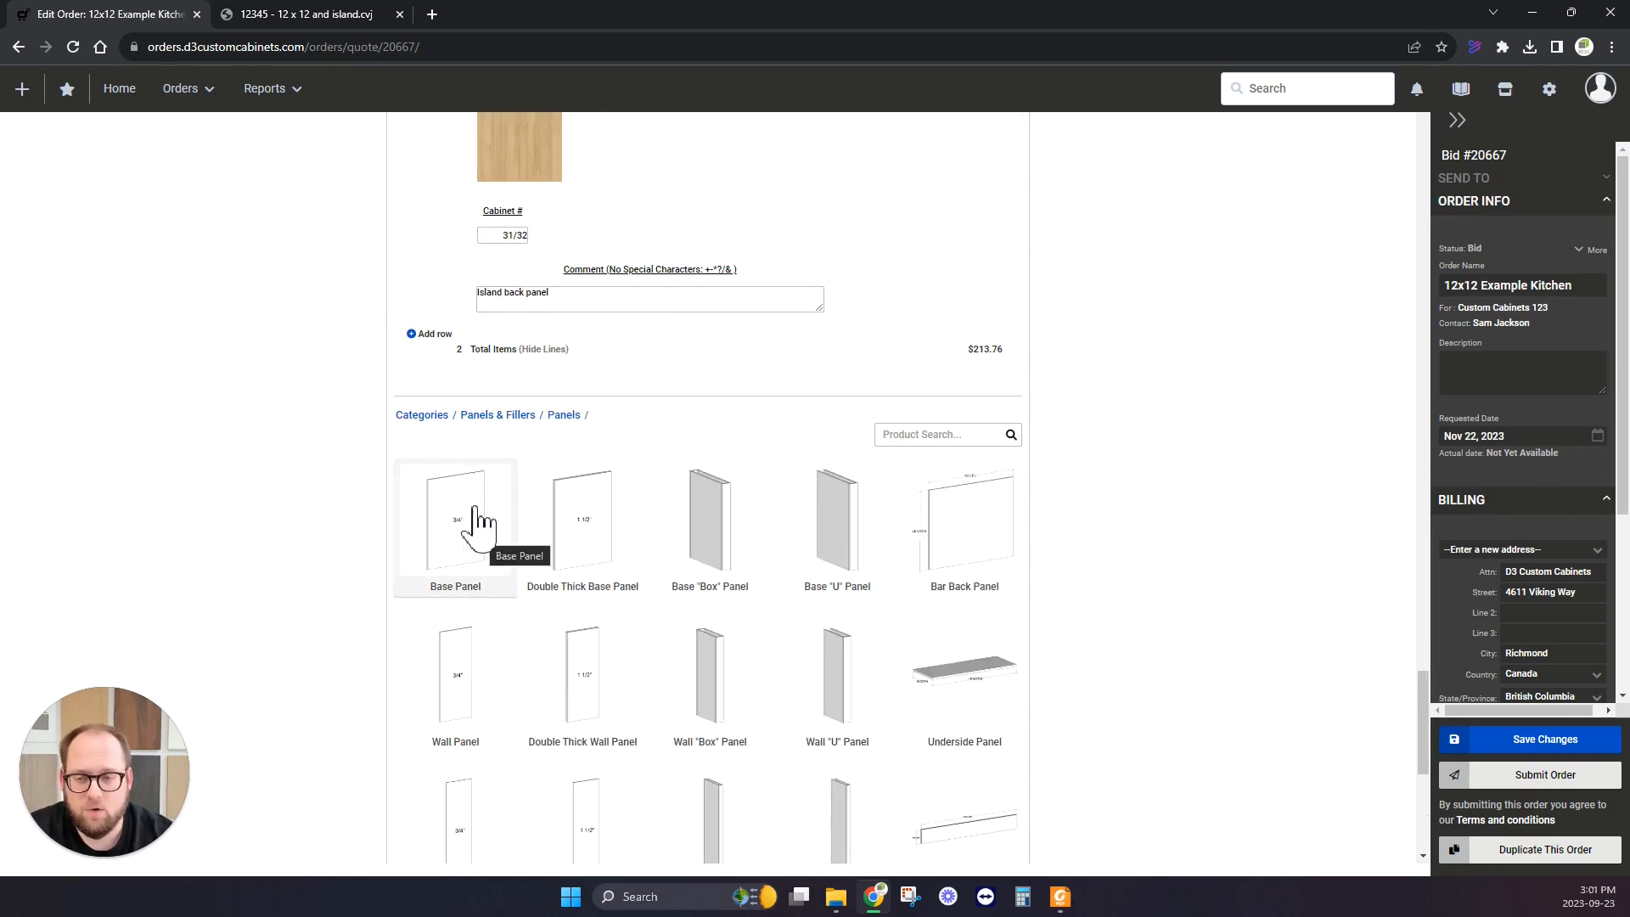
scroll(389, 553, "down", 1)
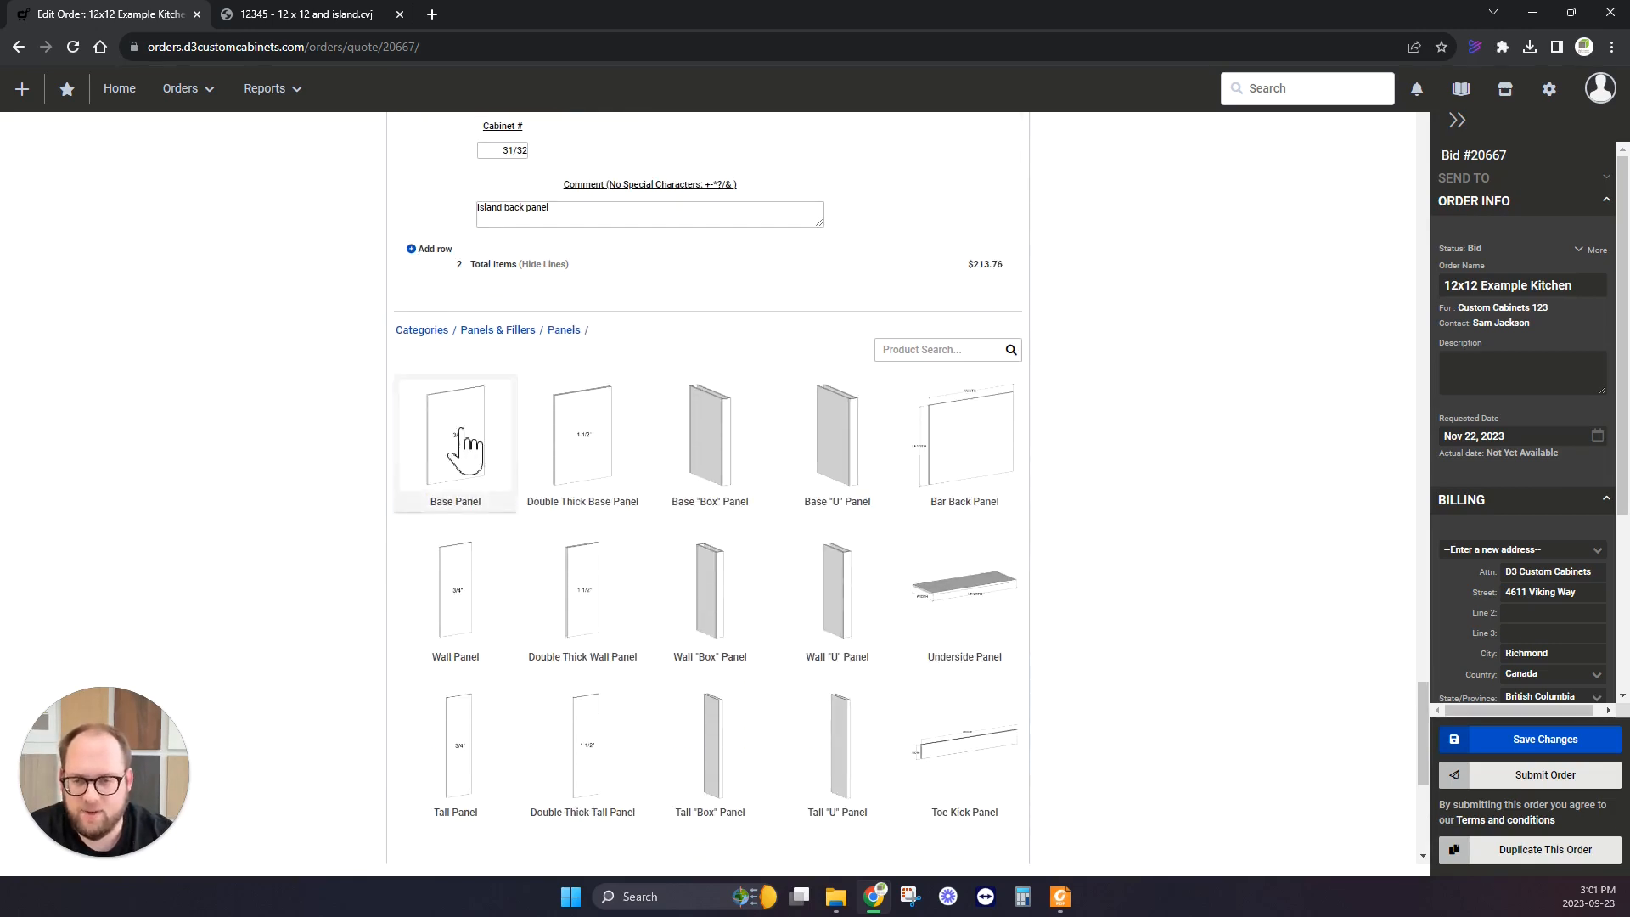
left_click(465, 448)
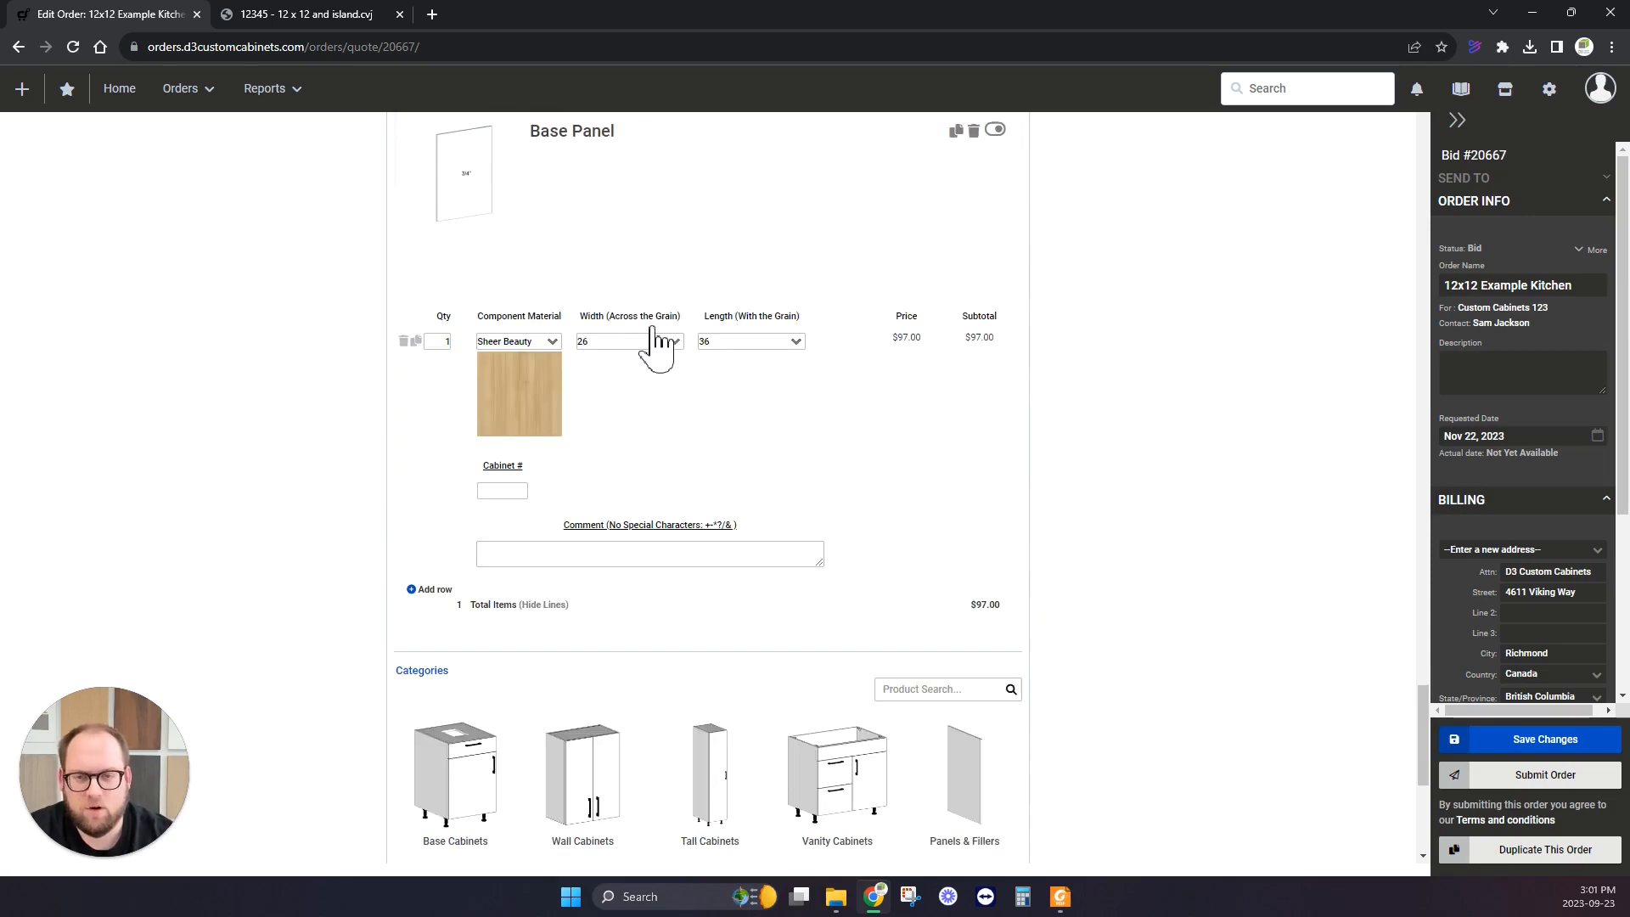
Check the island end panels in the job drawings, and set the Base Panel's width to 25 3/4 and quantity to 2.
left_click(314, 17)
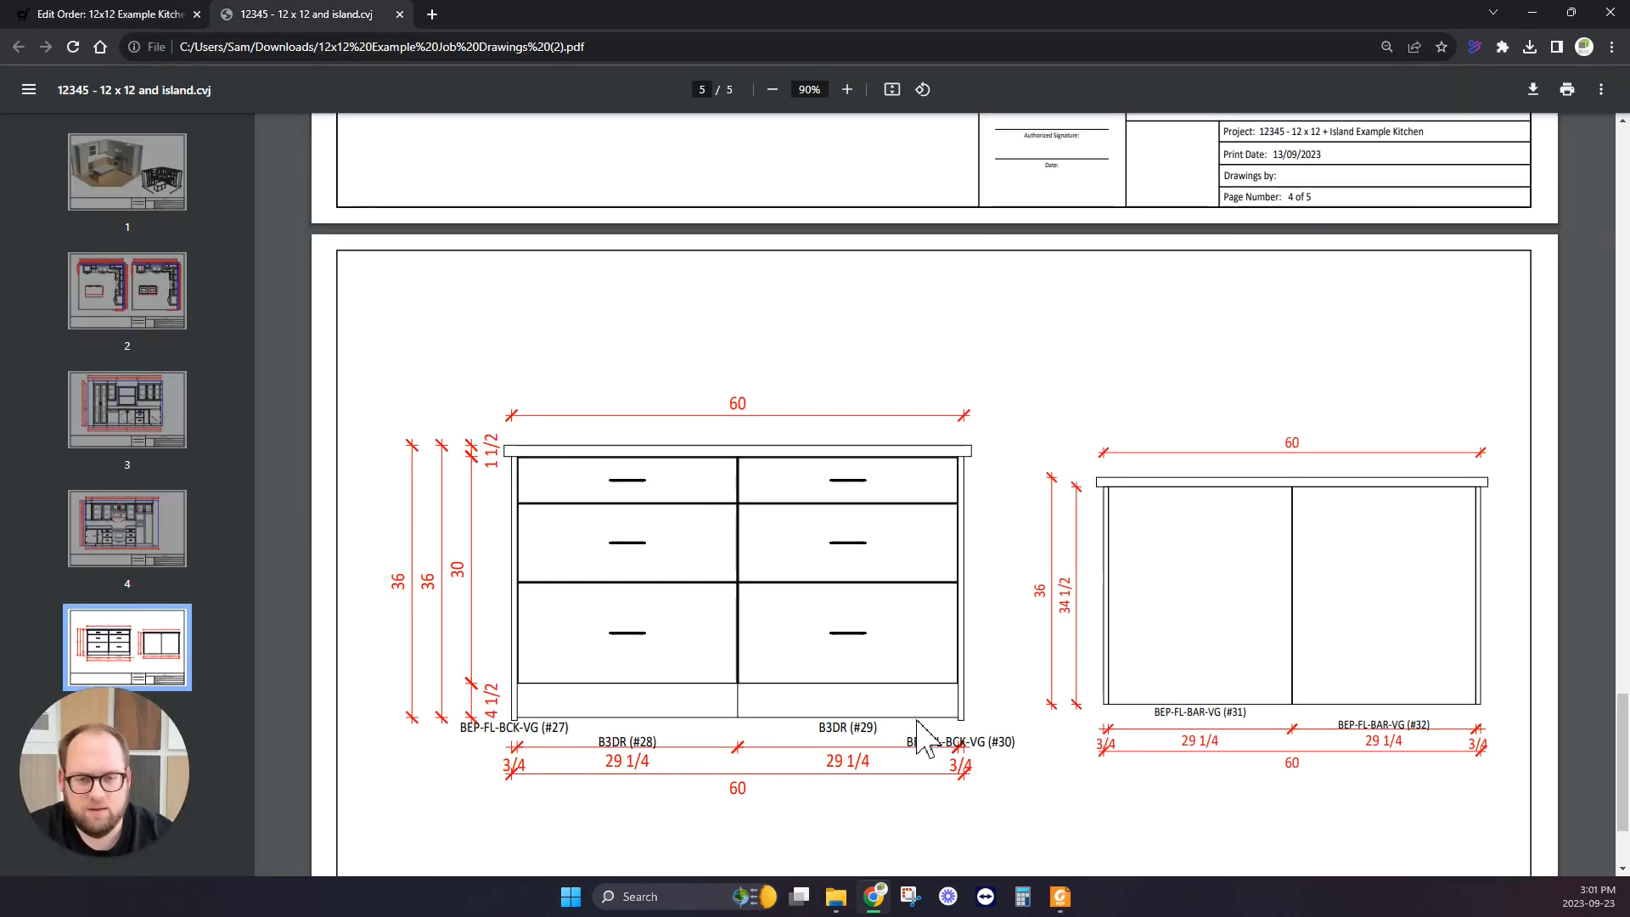
scroll(1011, 691, "up", 10)
scroll(883, 543, "up", 20)
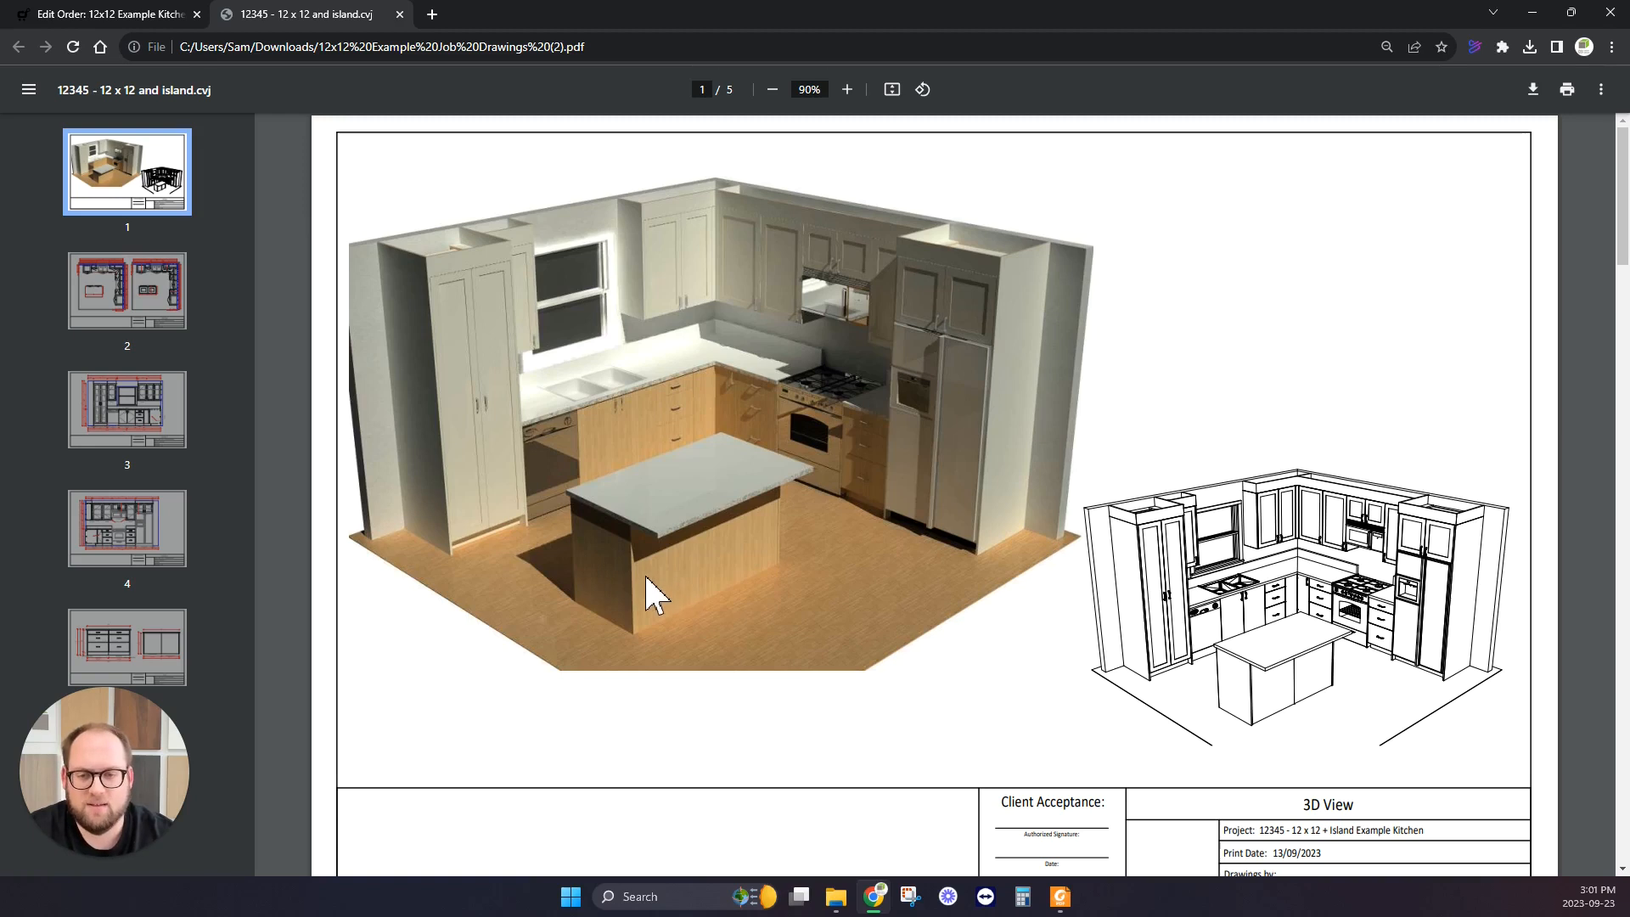
key("ctrl+Tab")
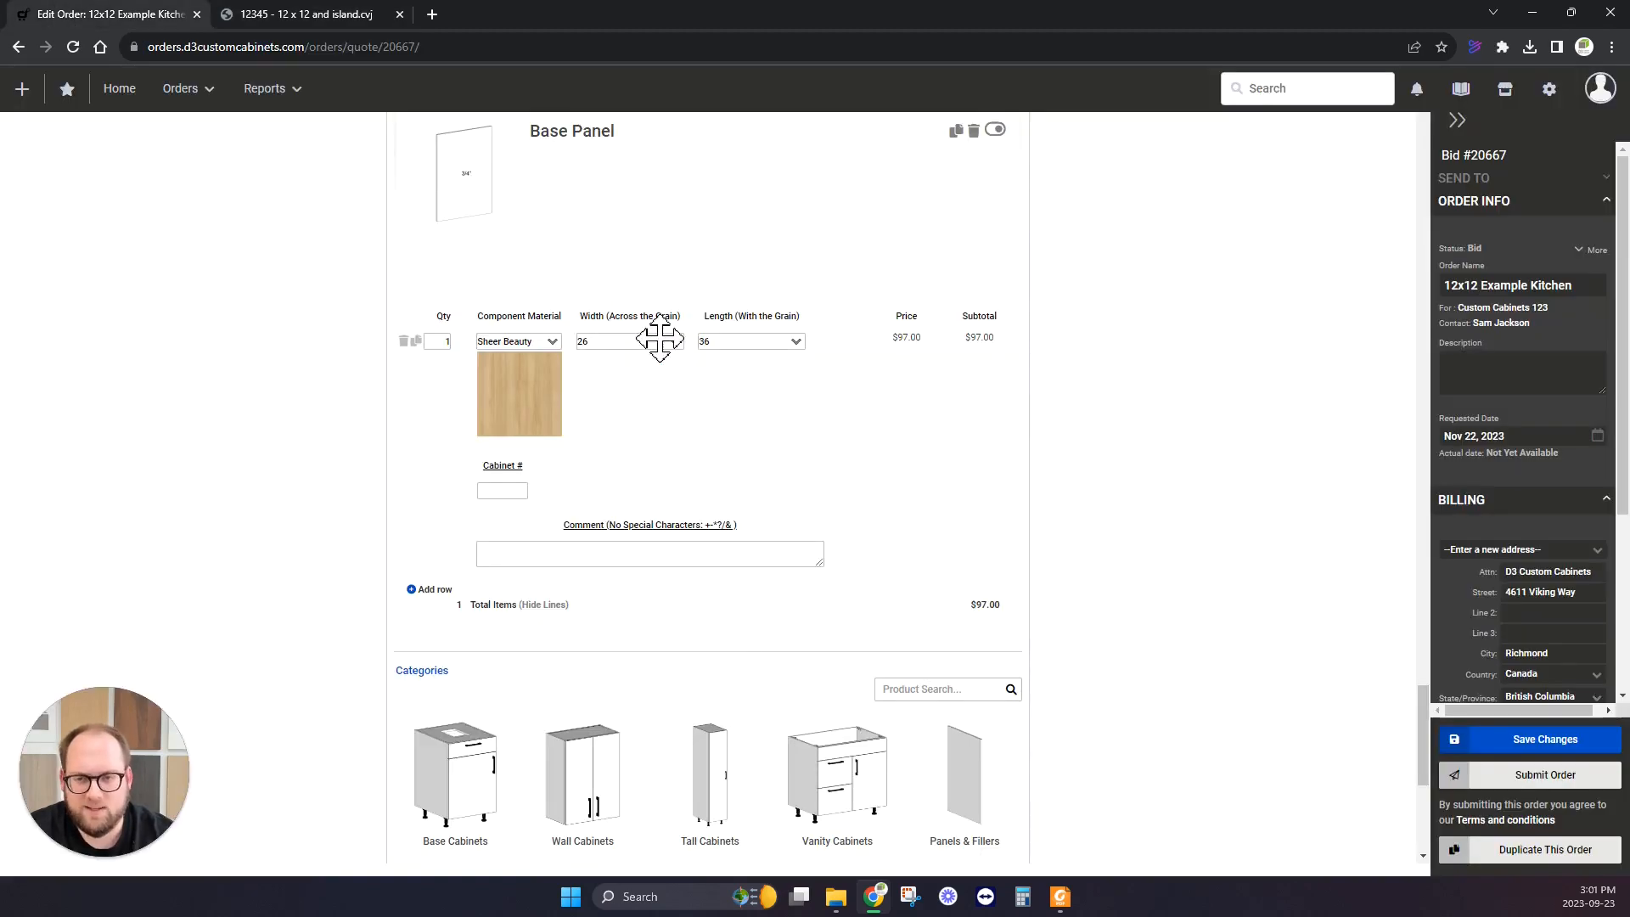
left_click(660, 340)
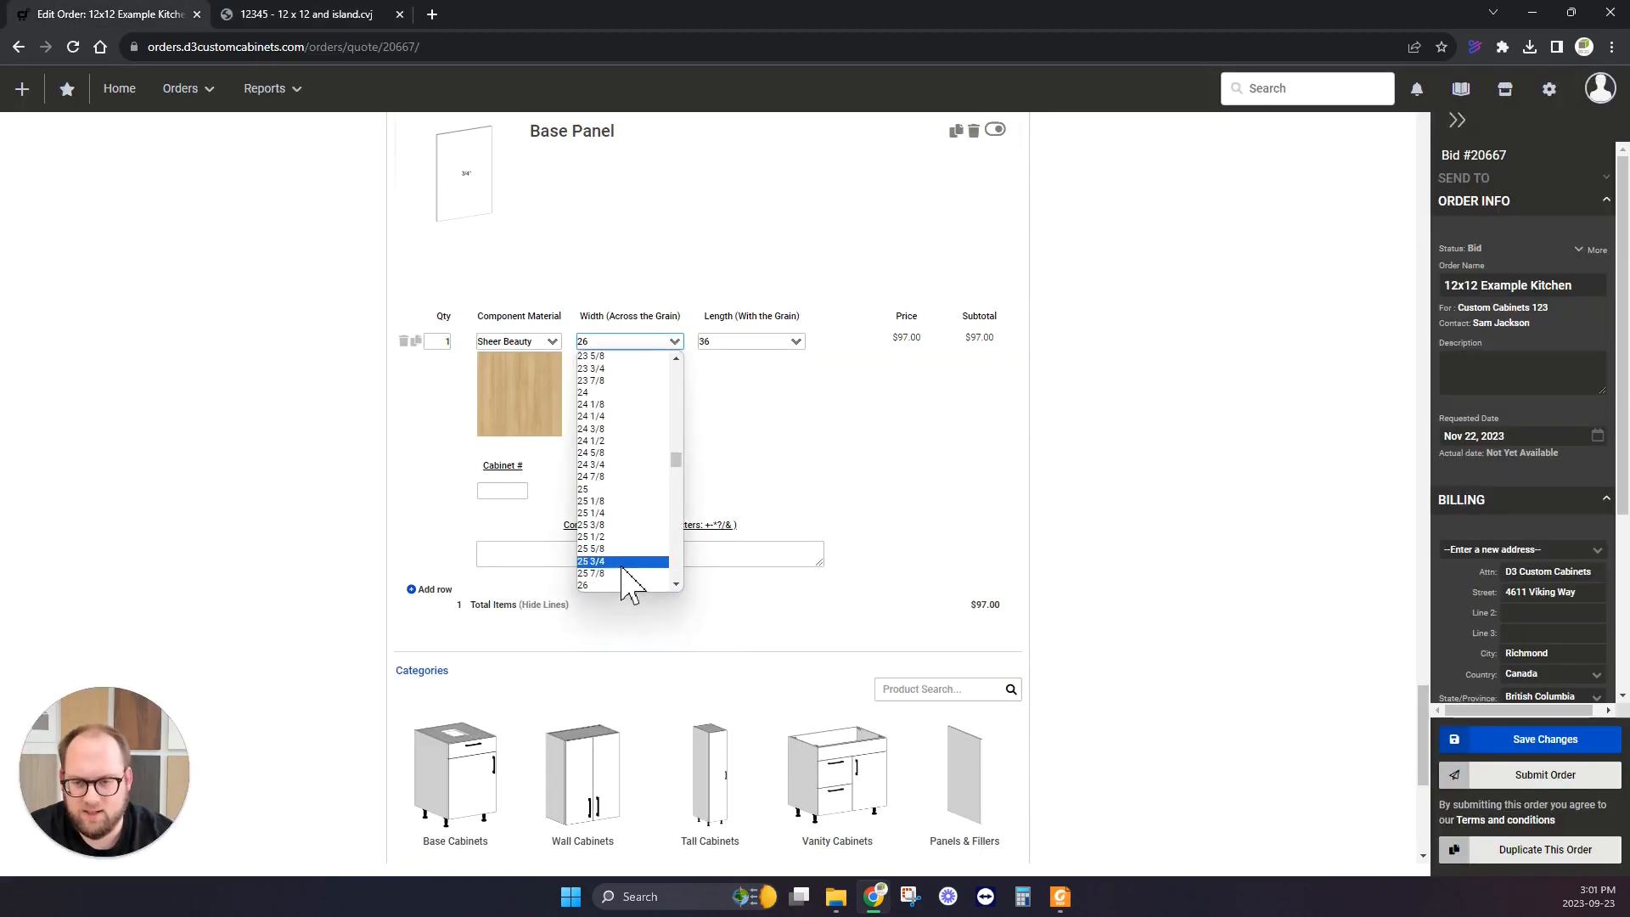
left_click(622, 562)
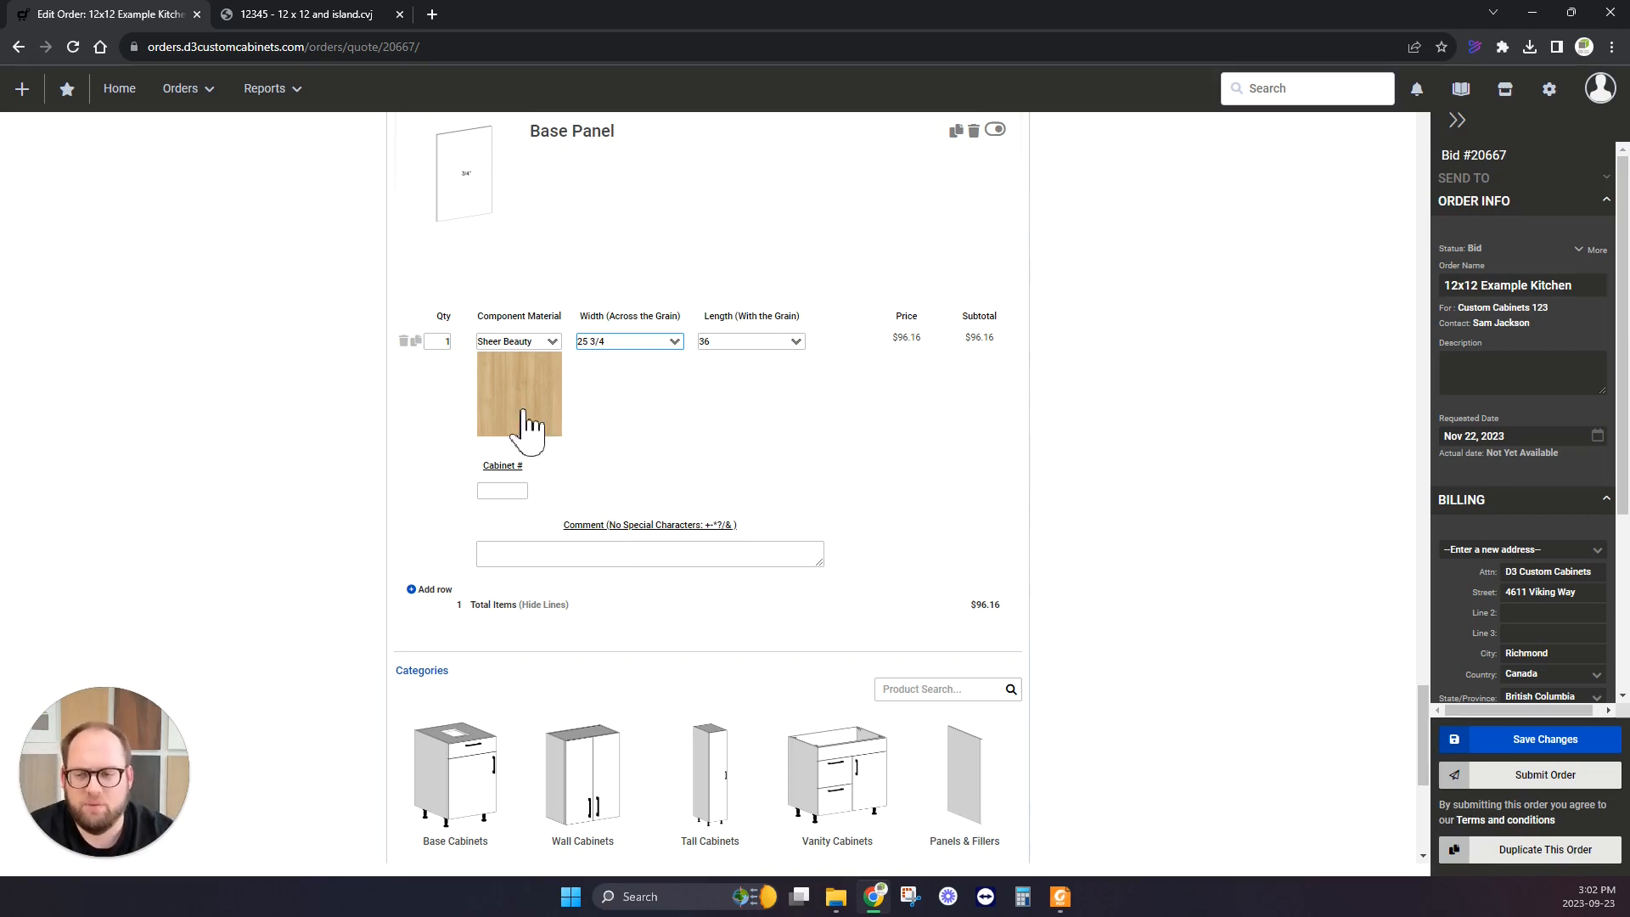
scroll(436, 563, "down", 3)
scroll(761, 585, "up", 4)
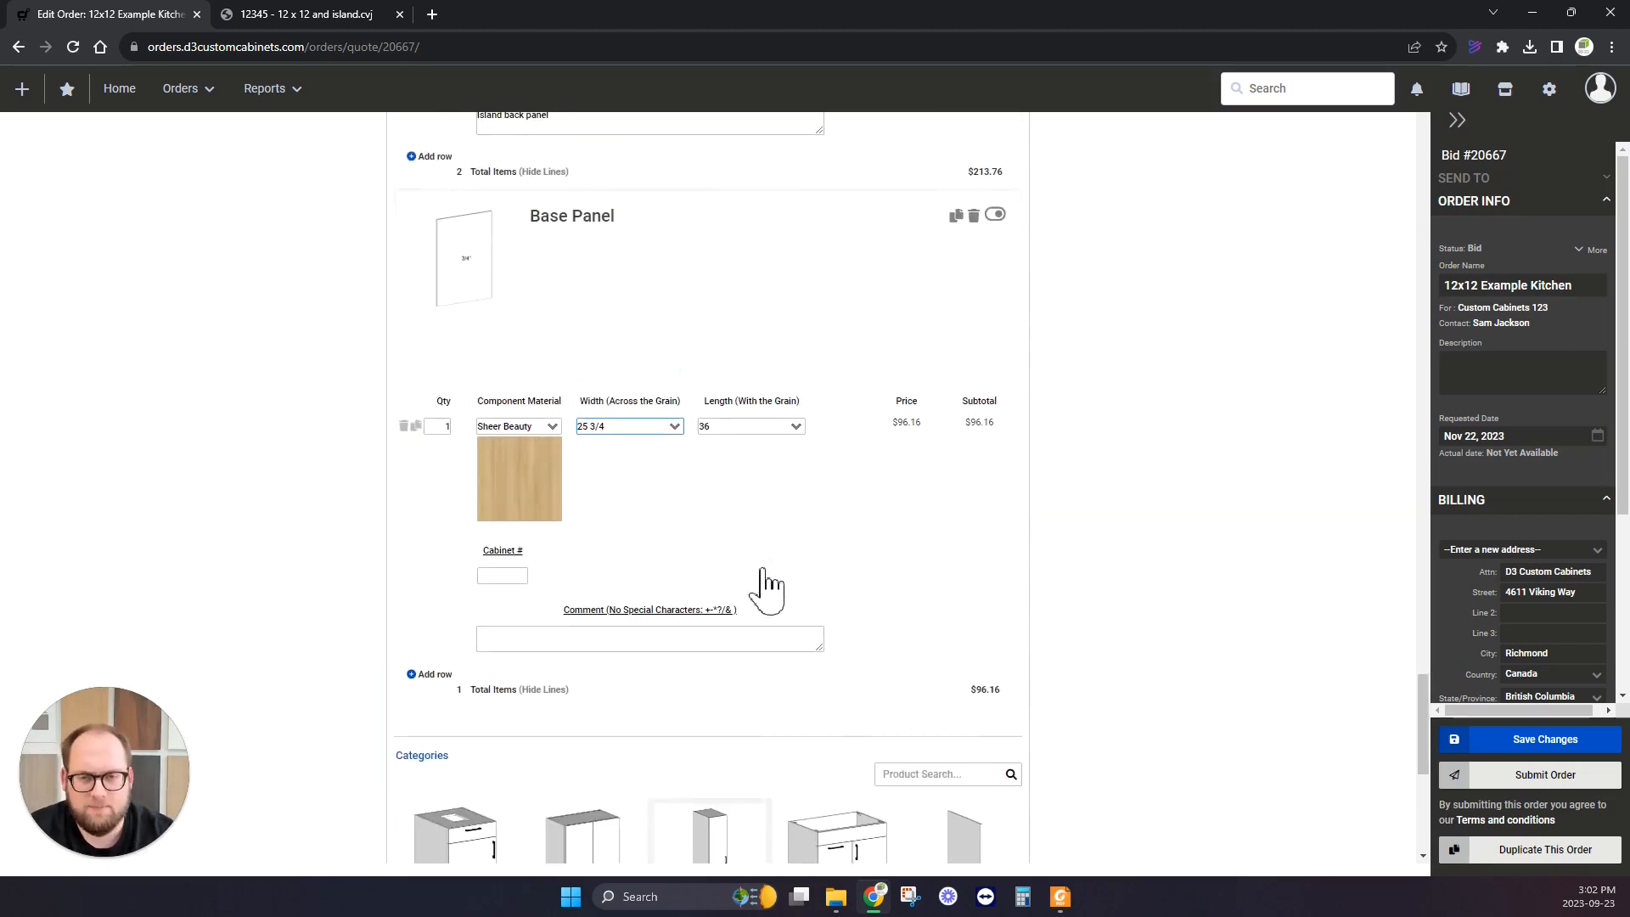
double_click(437, 426)
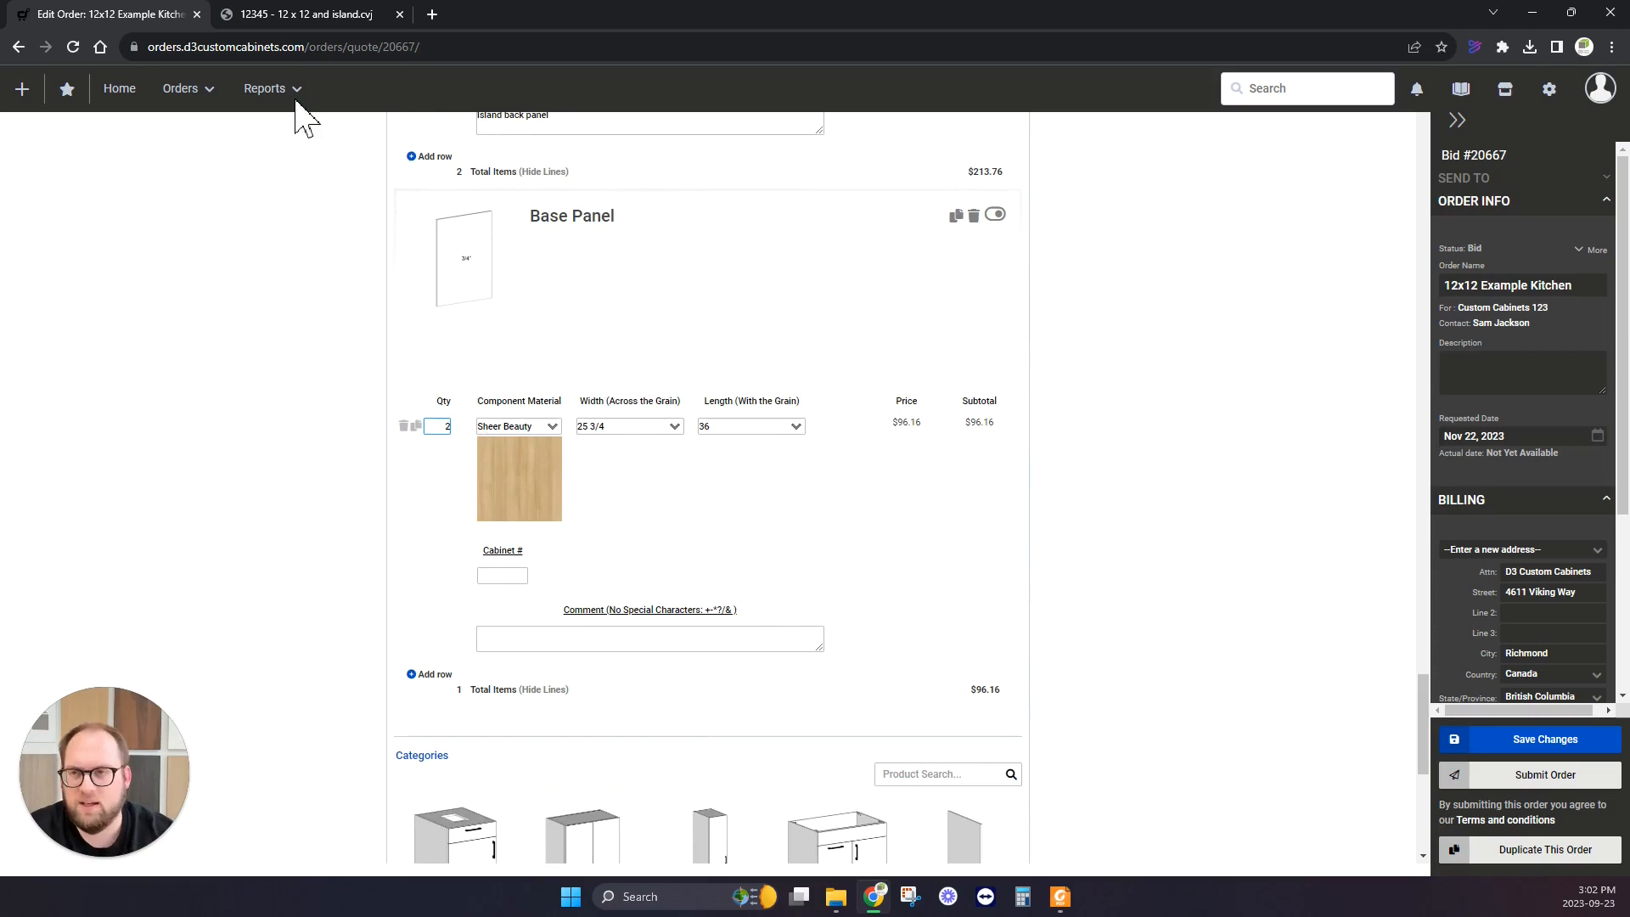
Look up the end panel numbers in the Island drawing and enter 27/30 as the Base Panel's cabinet number.
left_click(291, 15)
scroll(721, 594, "down", 5)
scroll(696, 511, "down", 20)
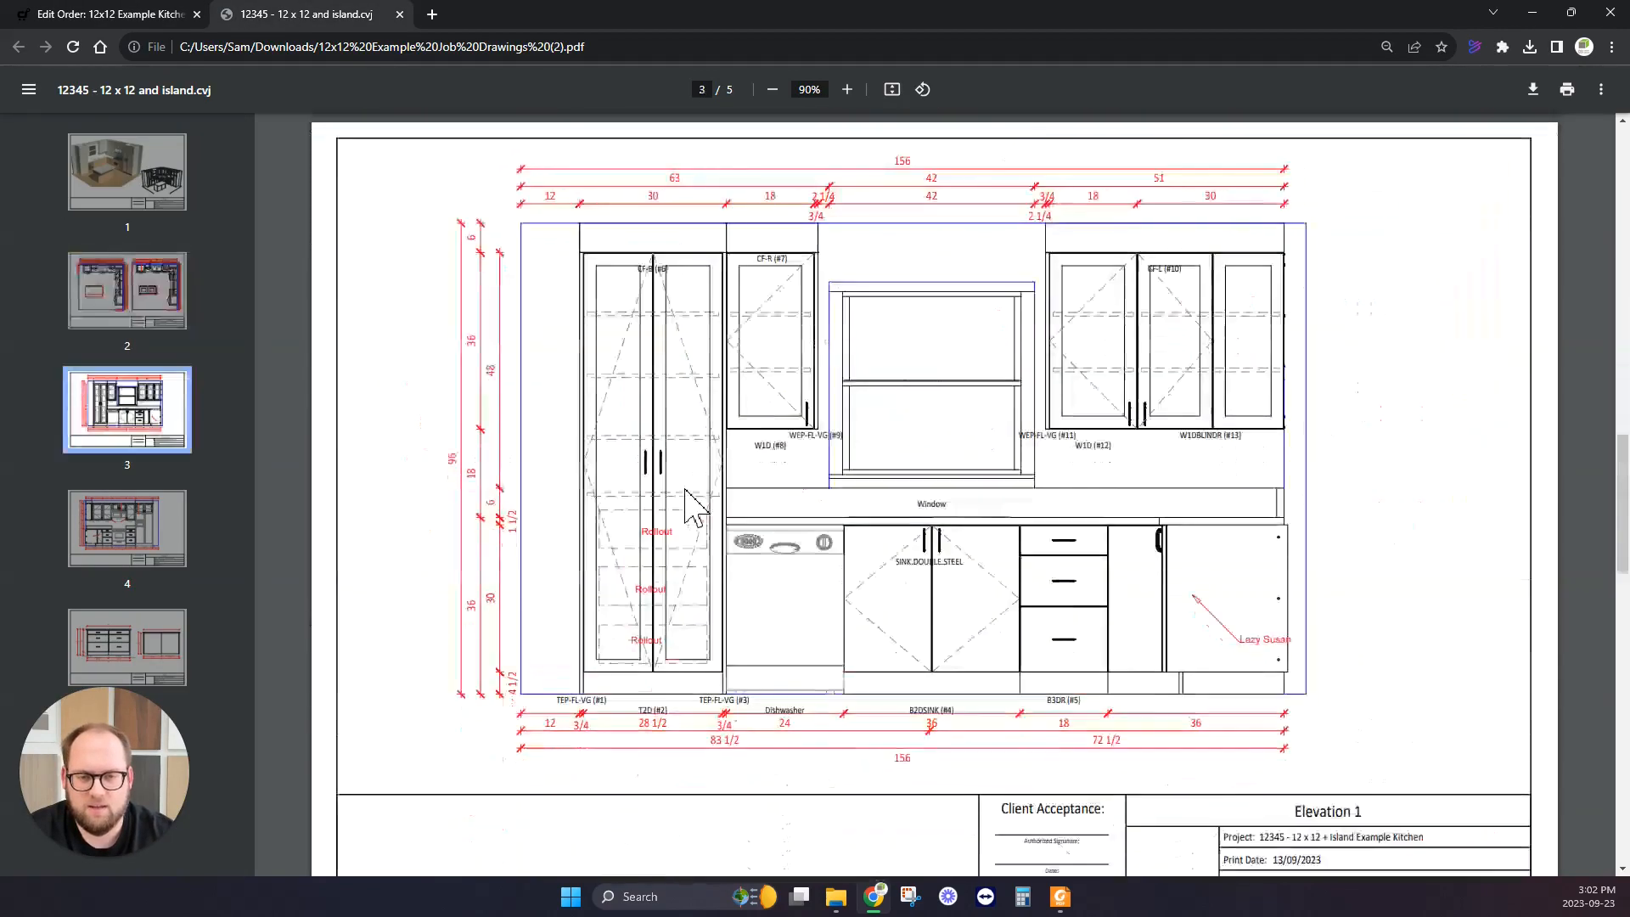
scroll(671, 528, "down", 1)
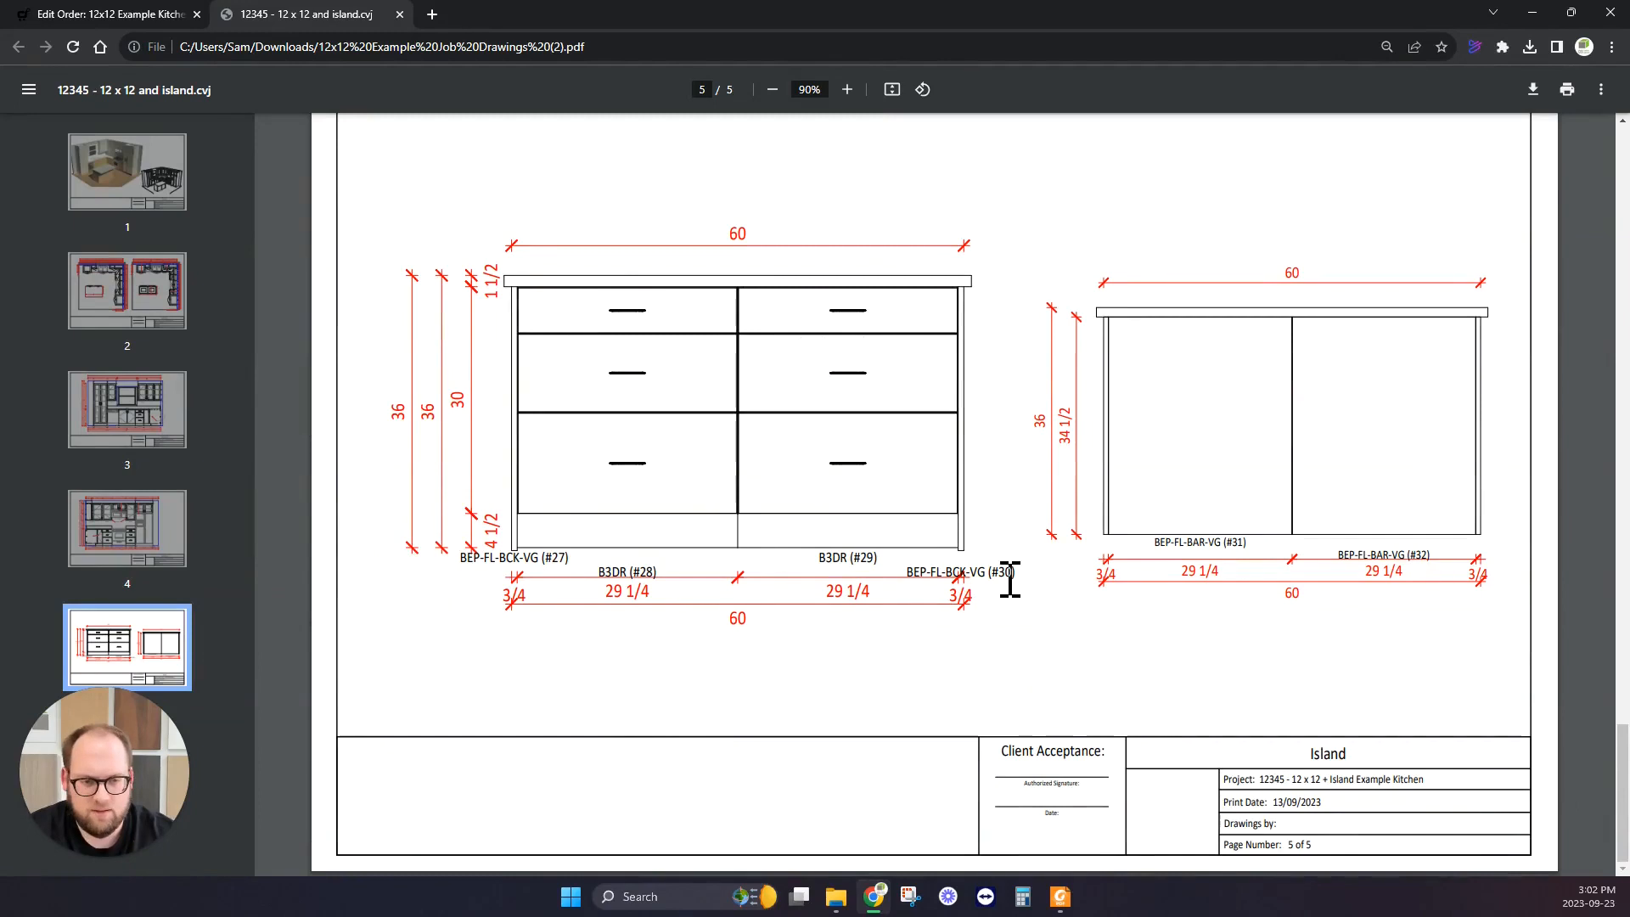
left_click(129, 17)
left_click(503, 575)
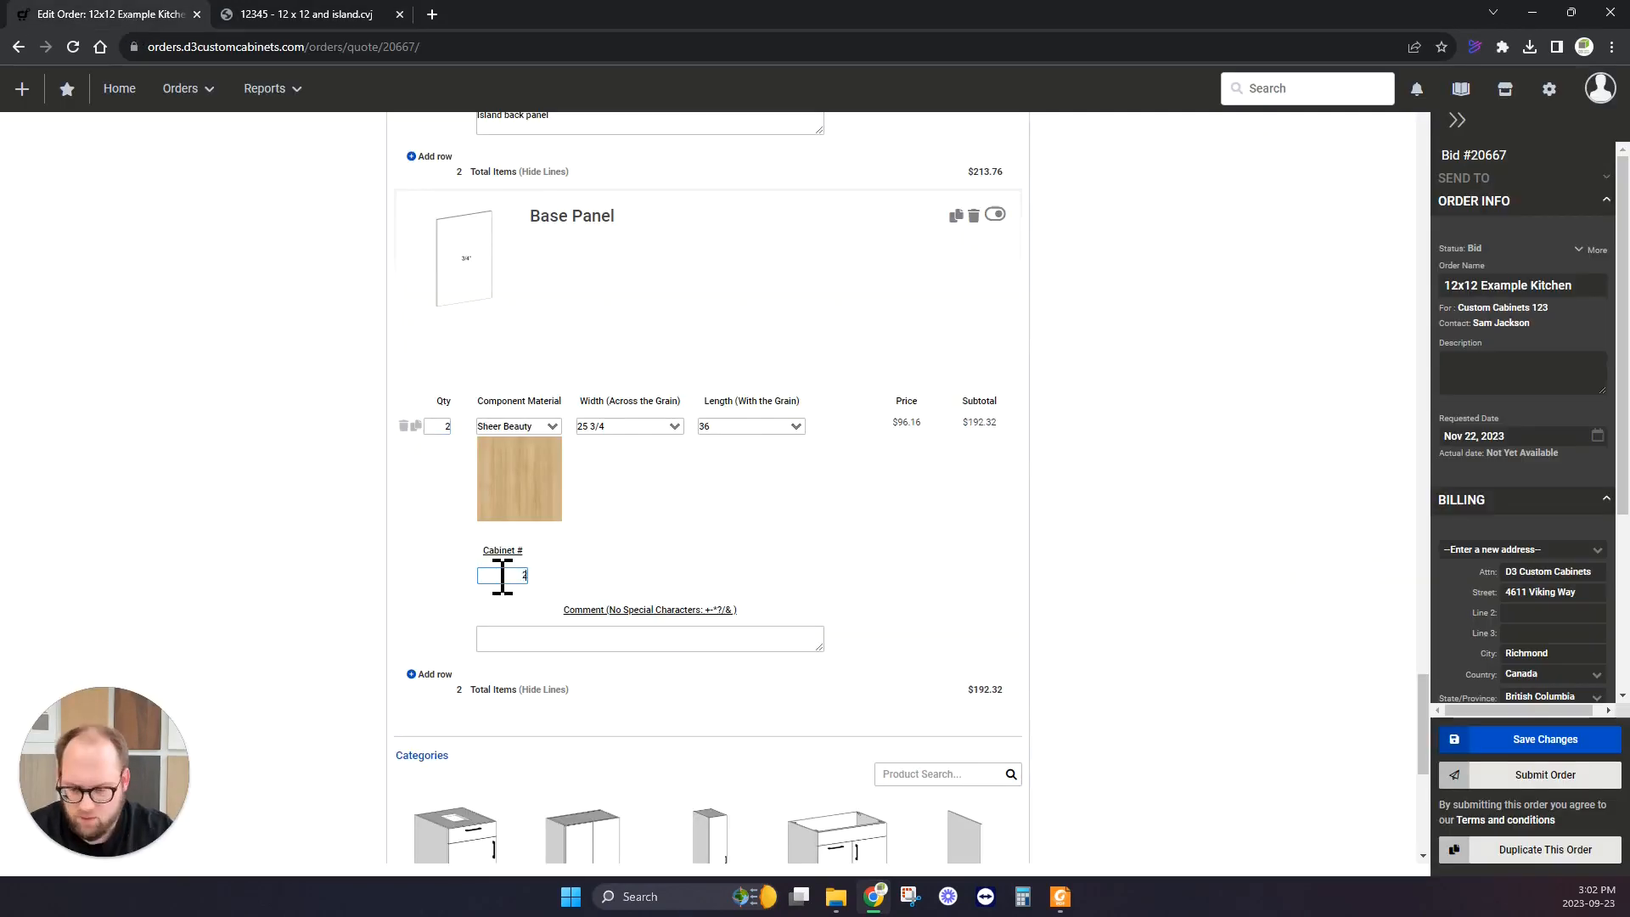
type("27/30")
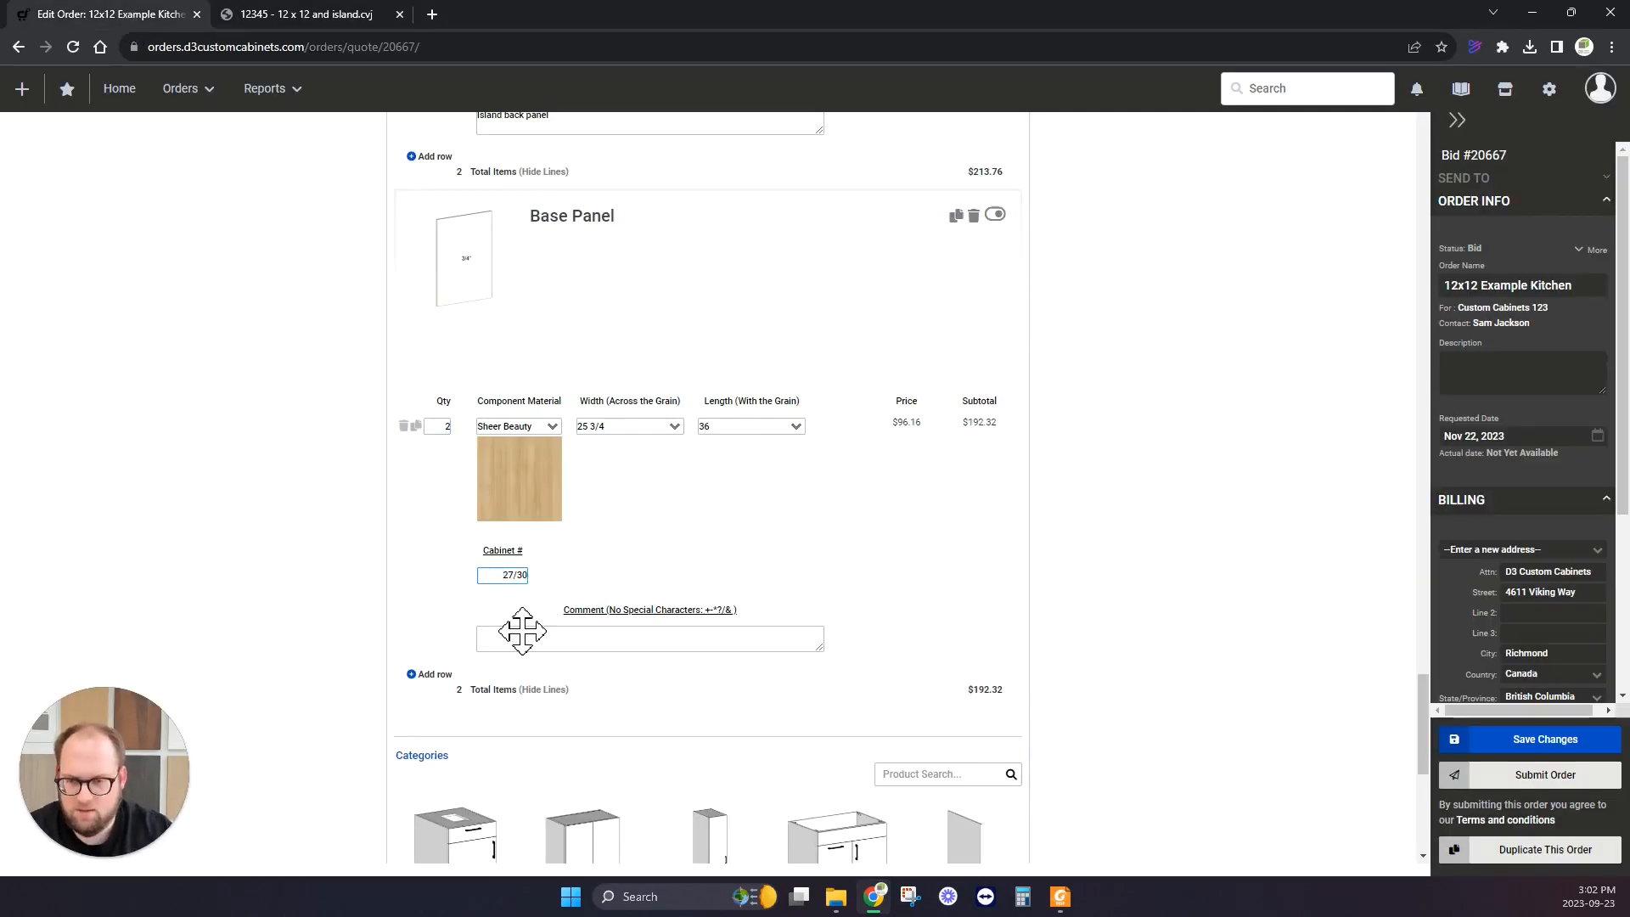
Add the comment "Island Side Panels" to the Base Panel and save the order changes.
left_click(516, 647)
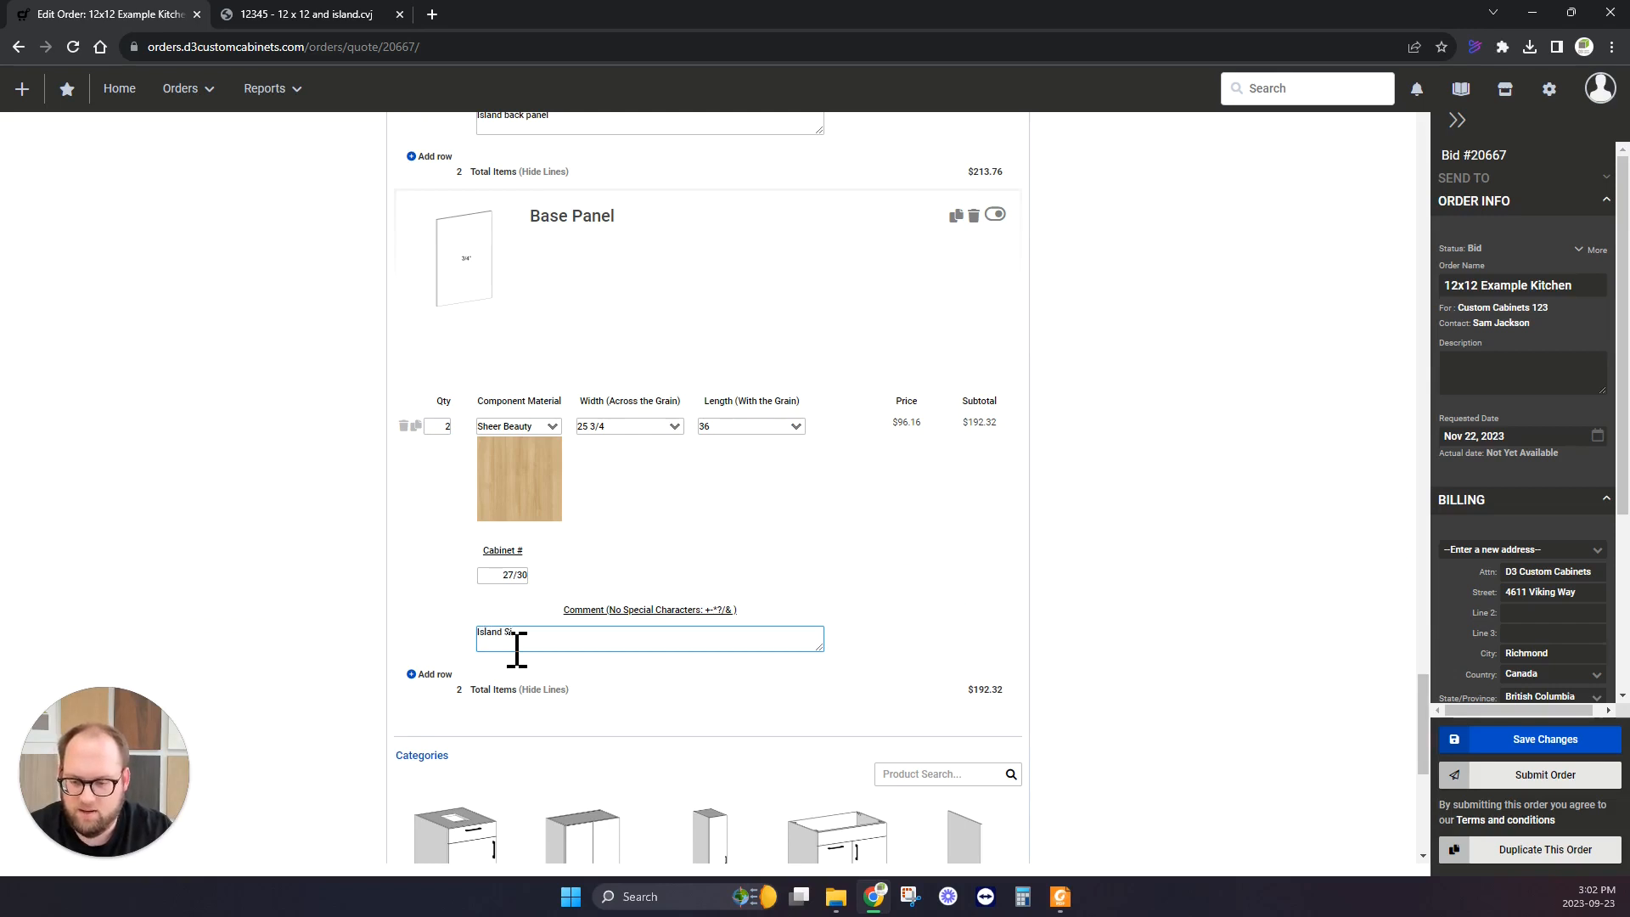
type("Island Side Panels")
left_click(724, 494)
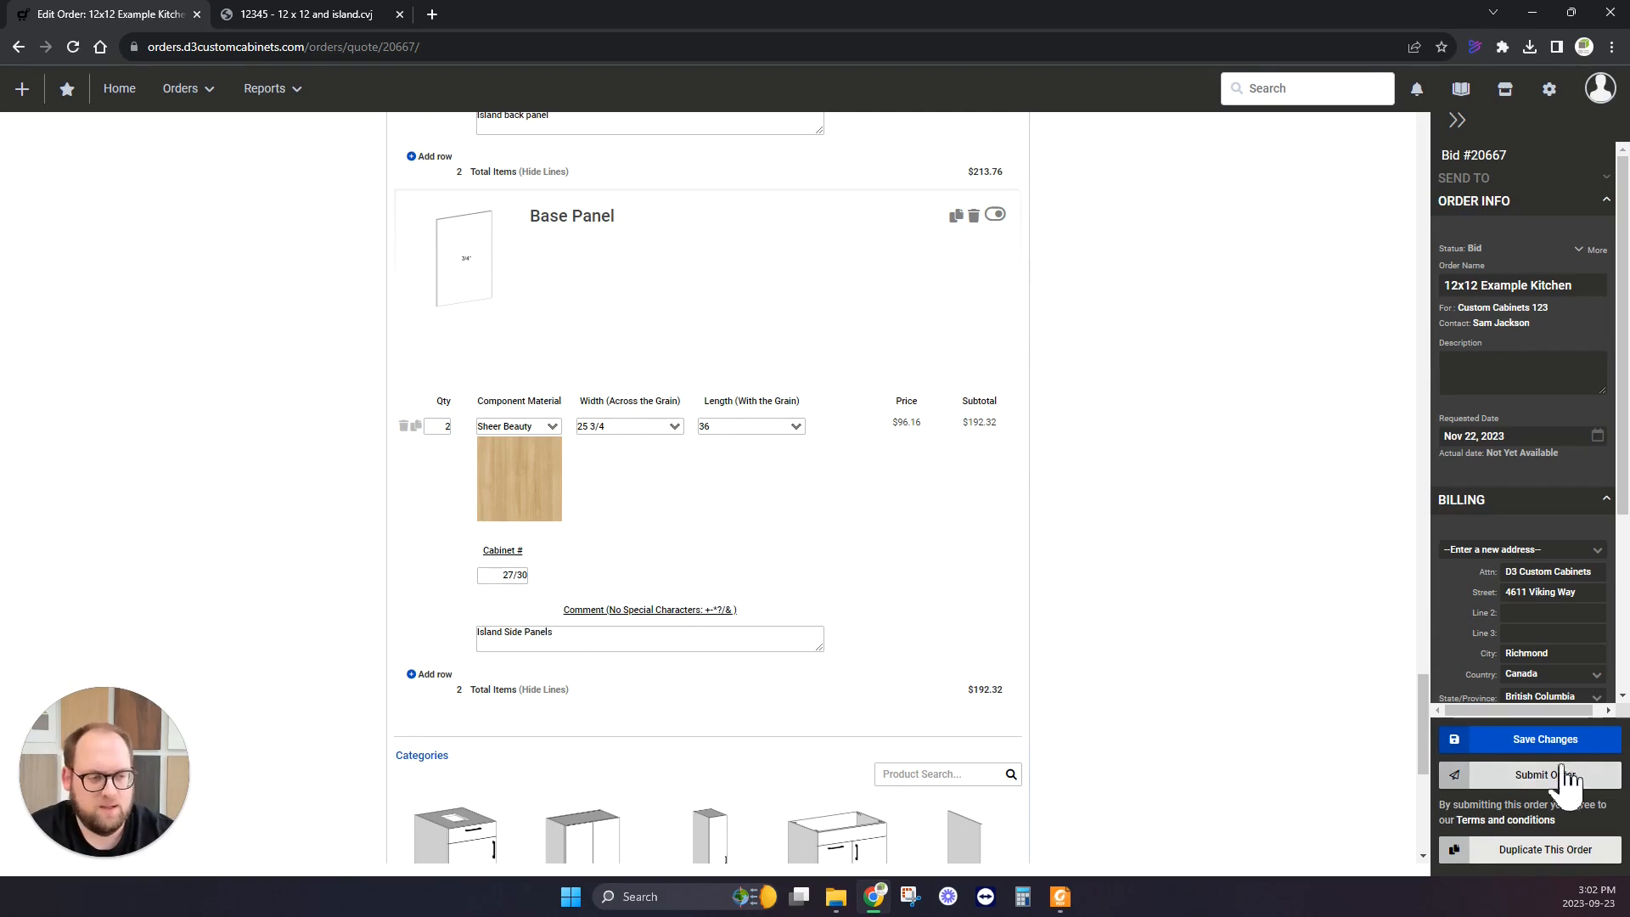
left_click(1519, 751)
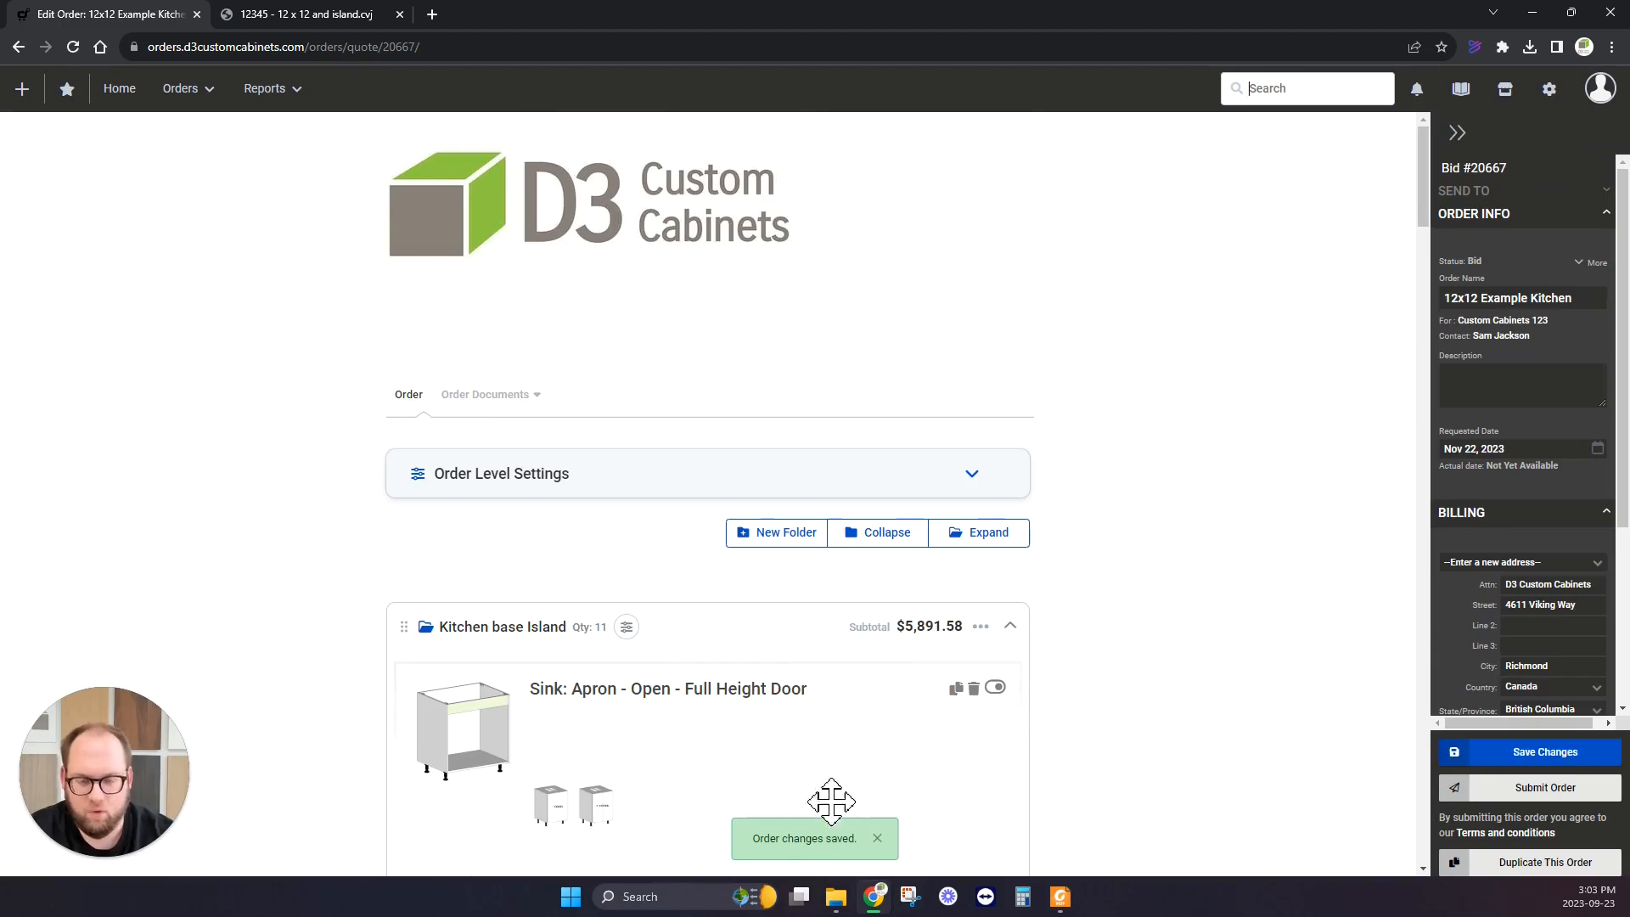
Review the kitchen in the job drawings' 3D View and collapse the order's Kitchen base Island folder.
scroll(649, 674, "down", 2)
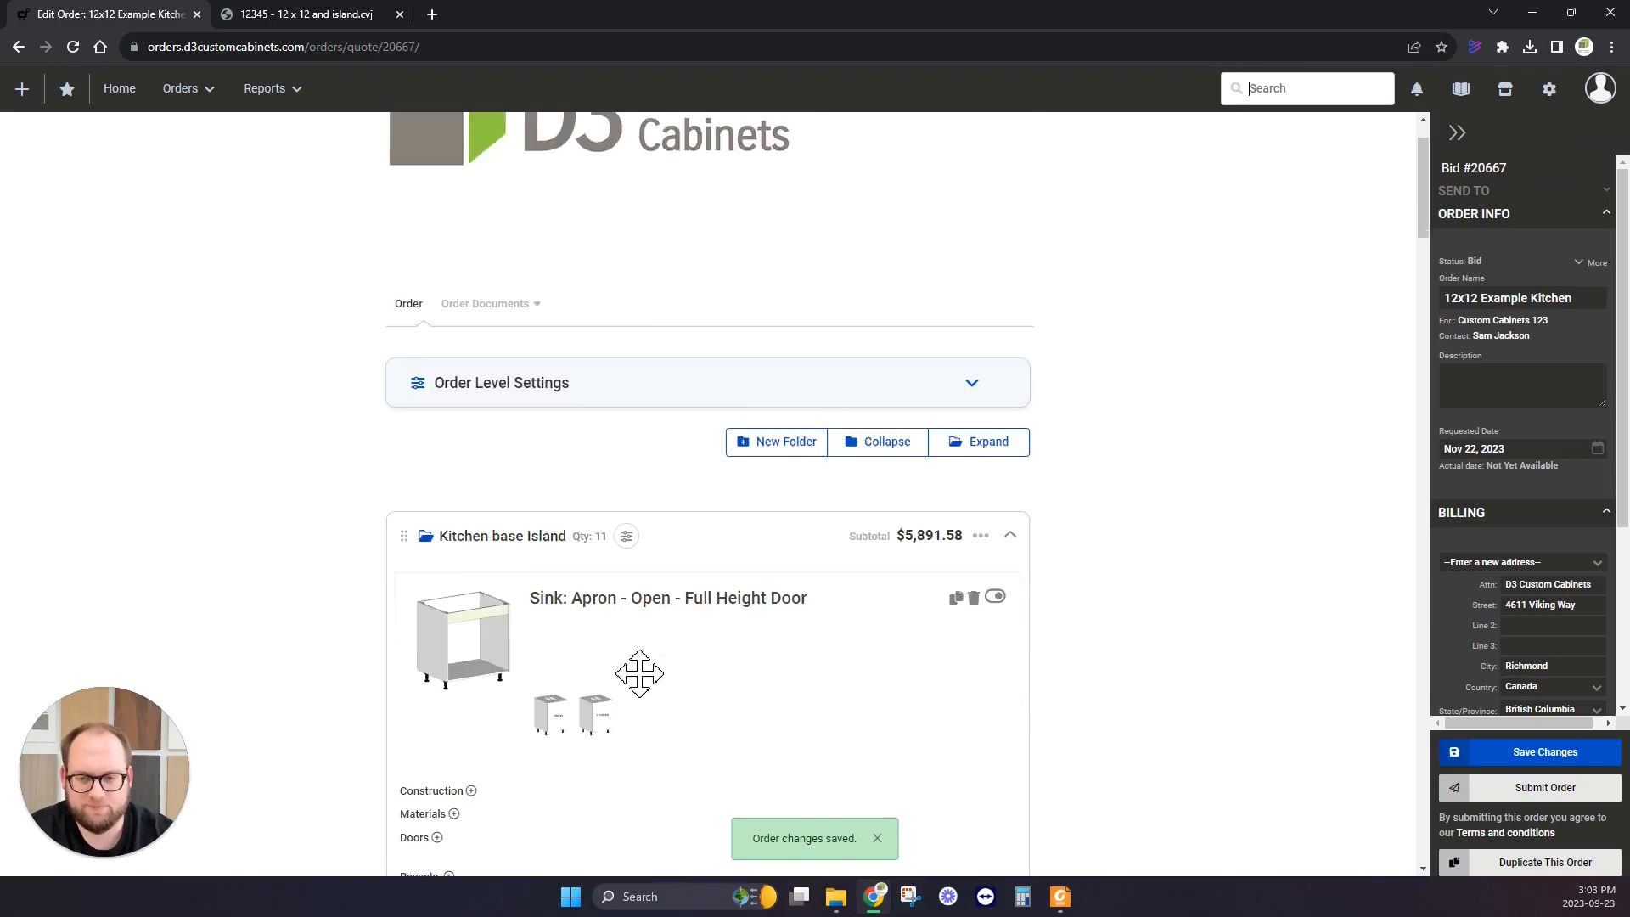
left_click(280, 17)
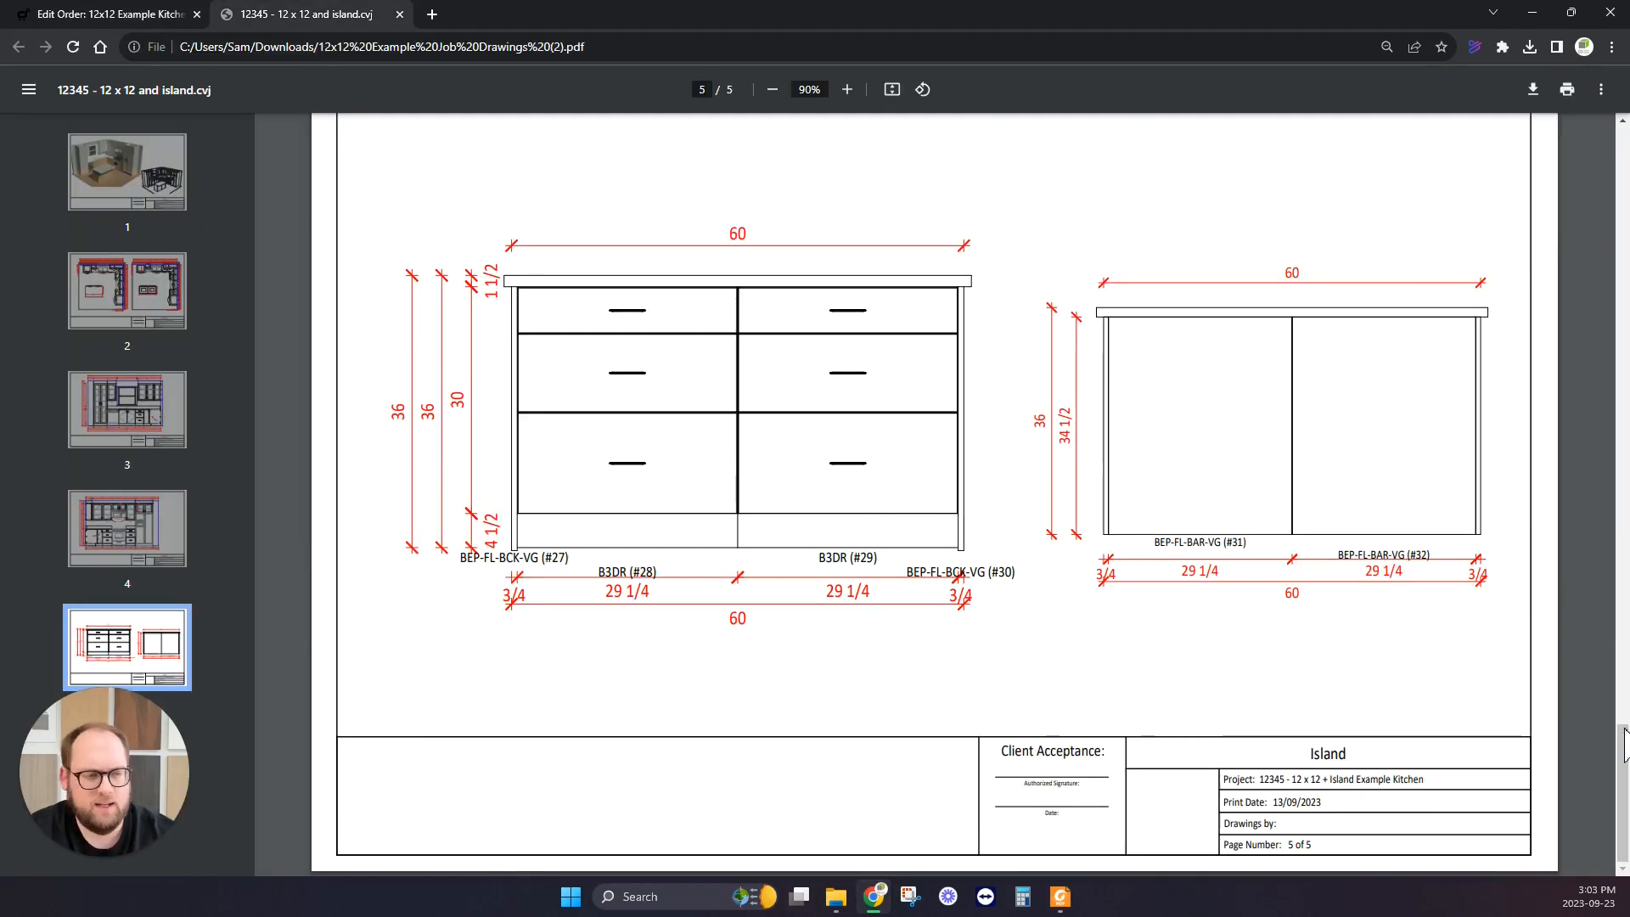
scroll(1626, 216, "up", 1)
scroll(1626, 217, "up", 15)
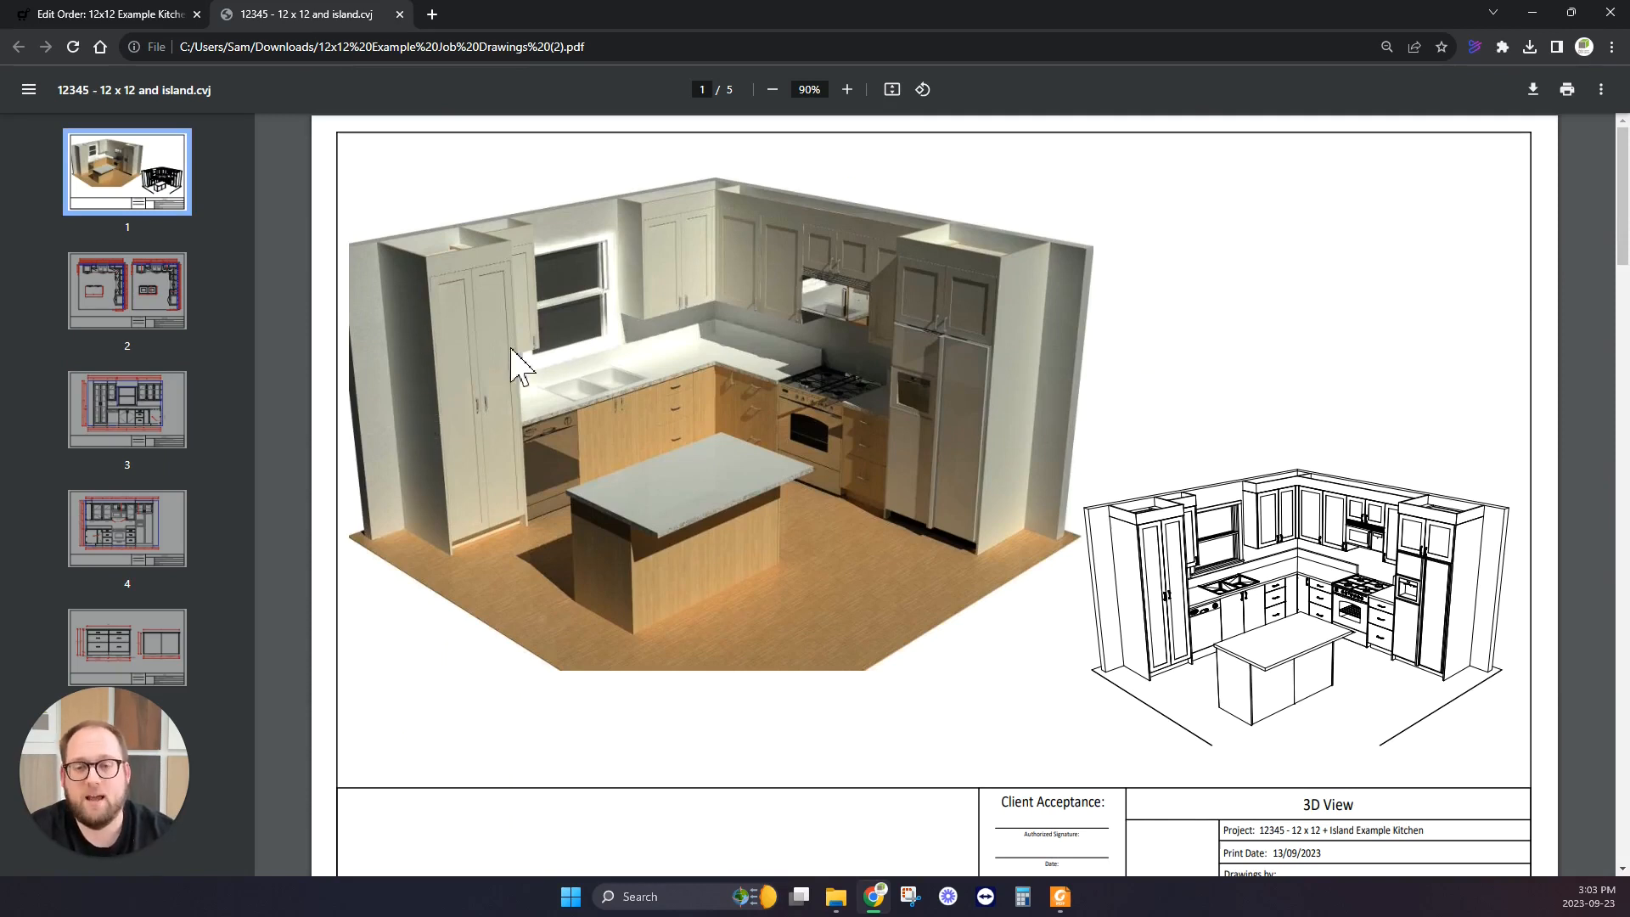
left_click(95, 17)
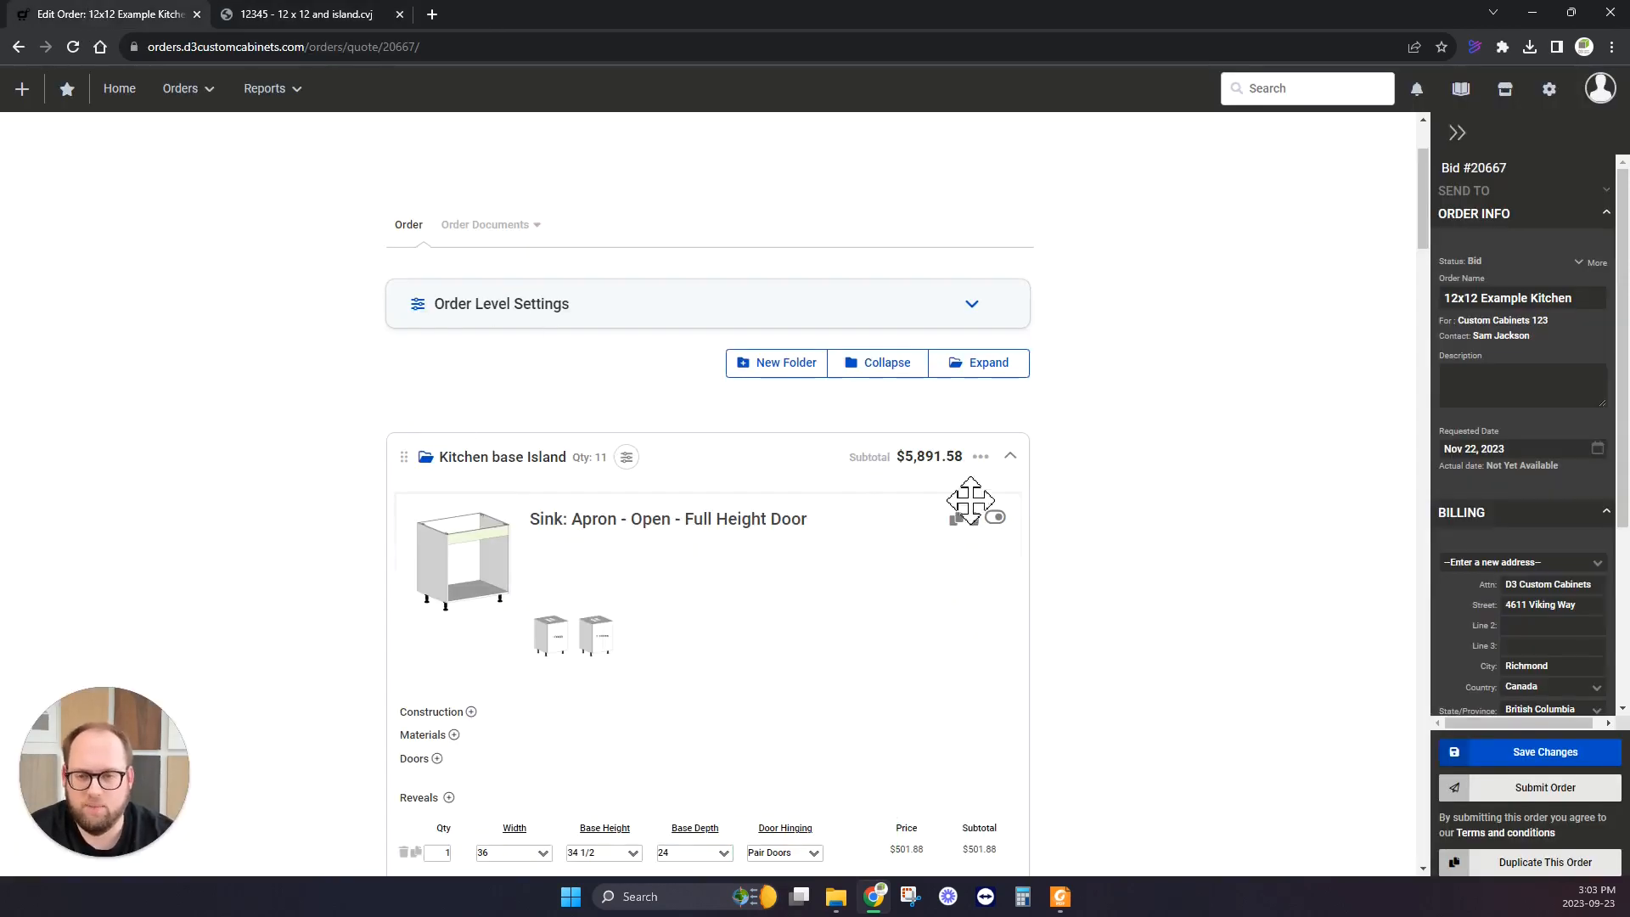
left_click(1010, 460)
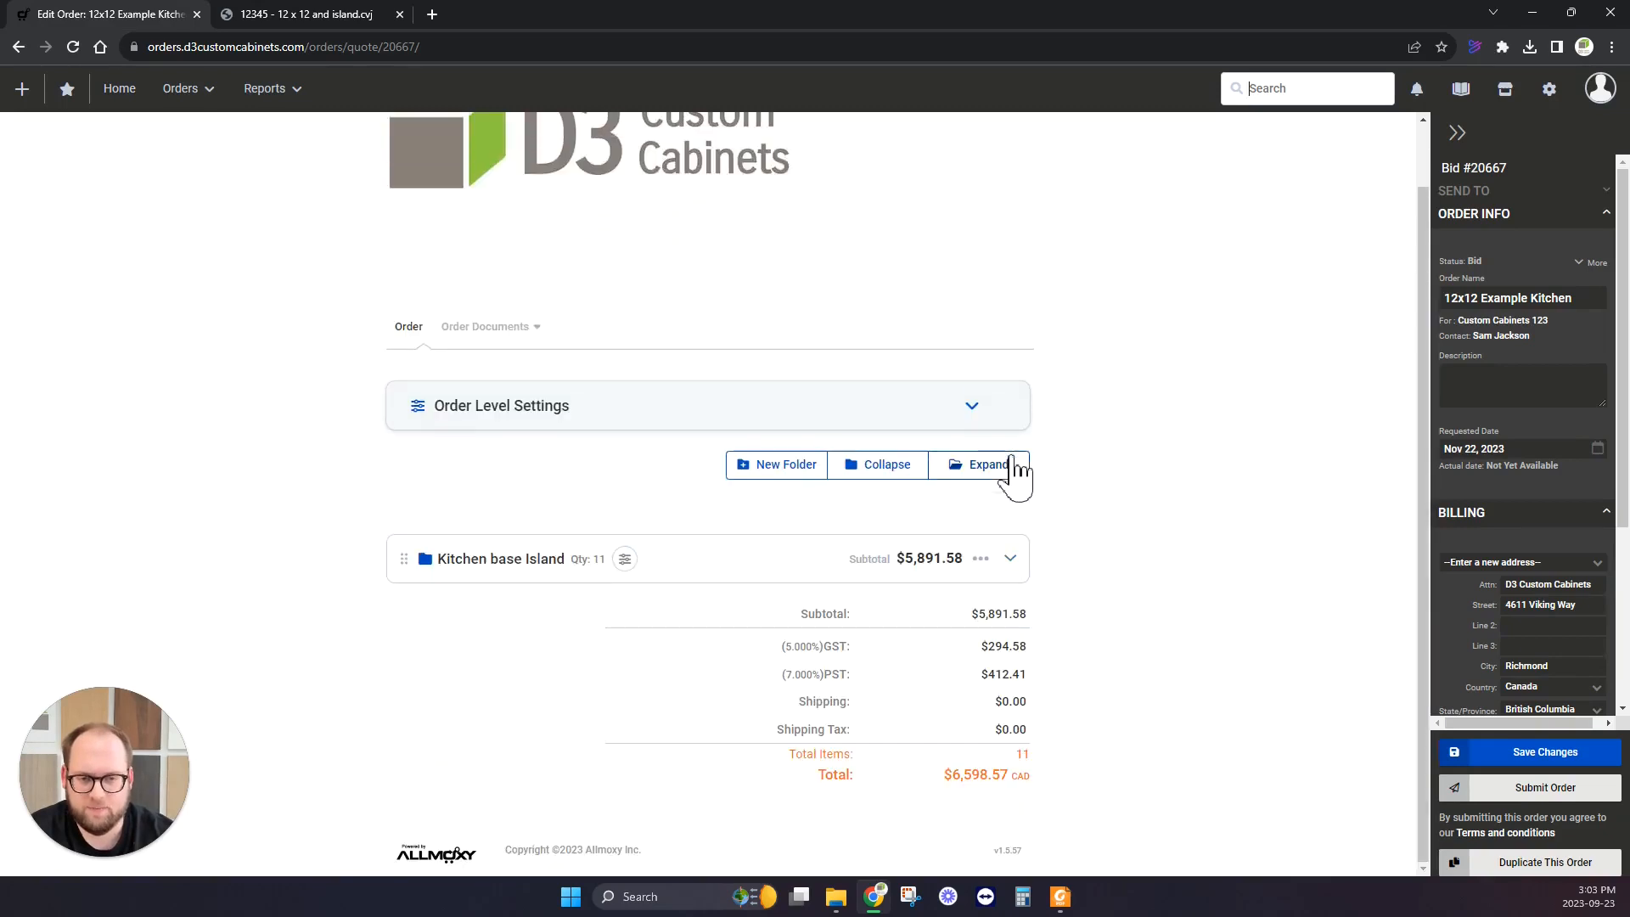
Create a new order folder named "Kitchen Tall & Wall Cabinets" and expand it to show its product categories.
left_click(776, 467)
left_click(476, 550)
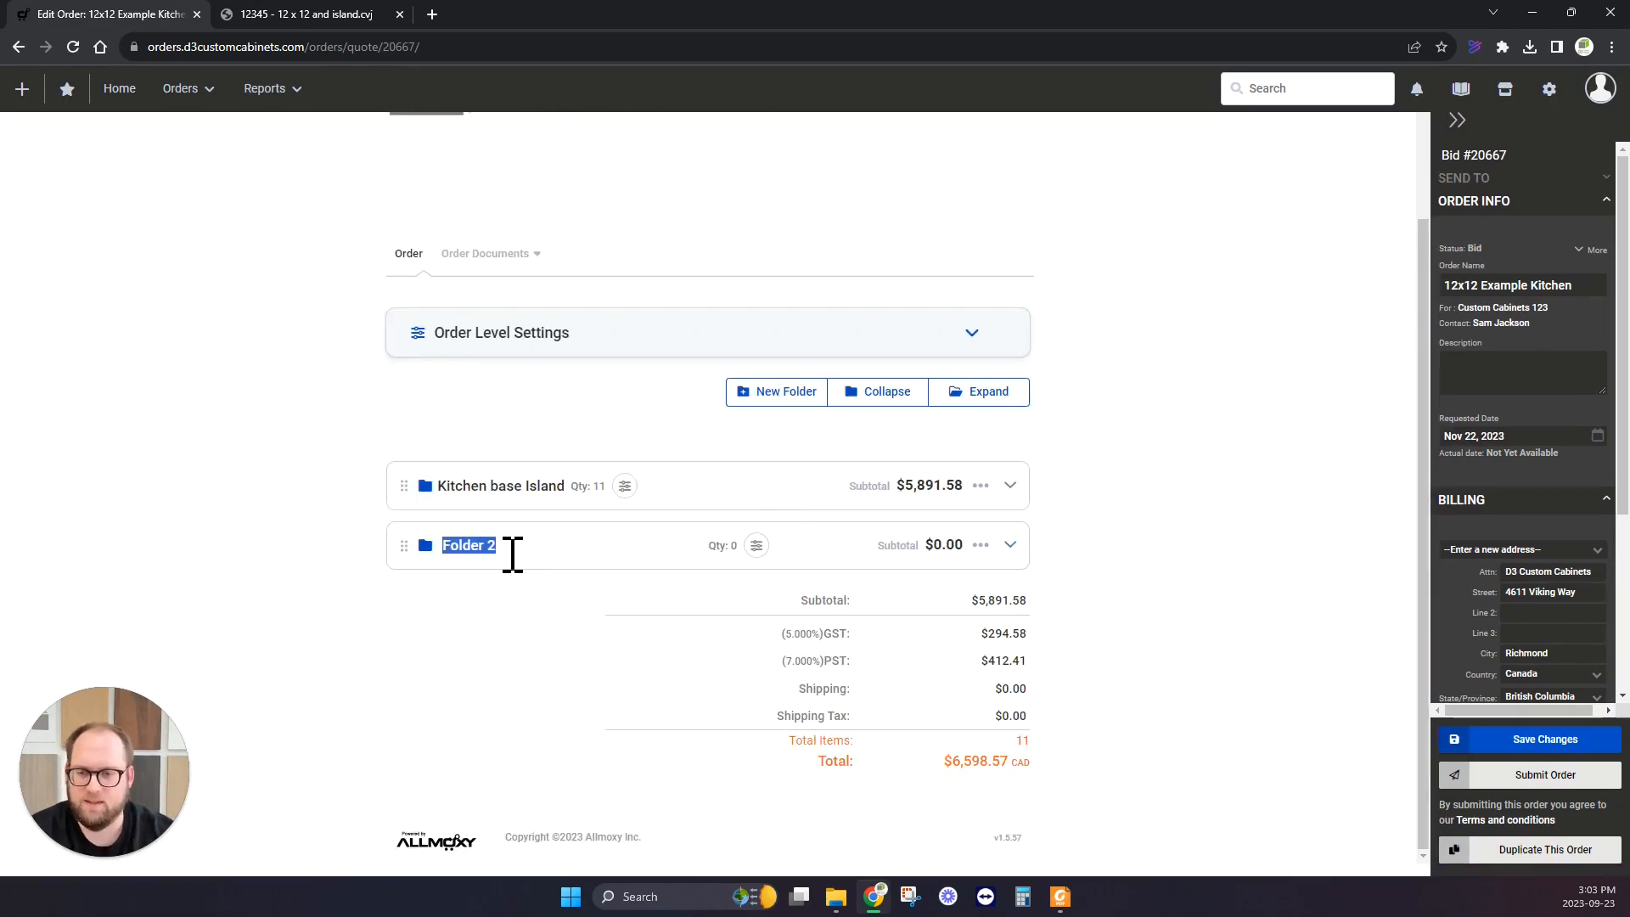
type("Kitchen Tall & Wall C")
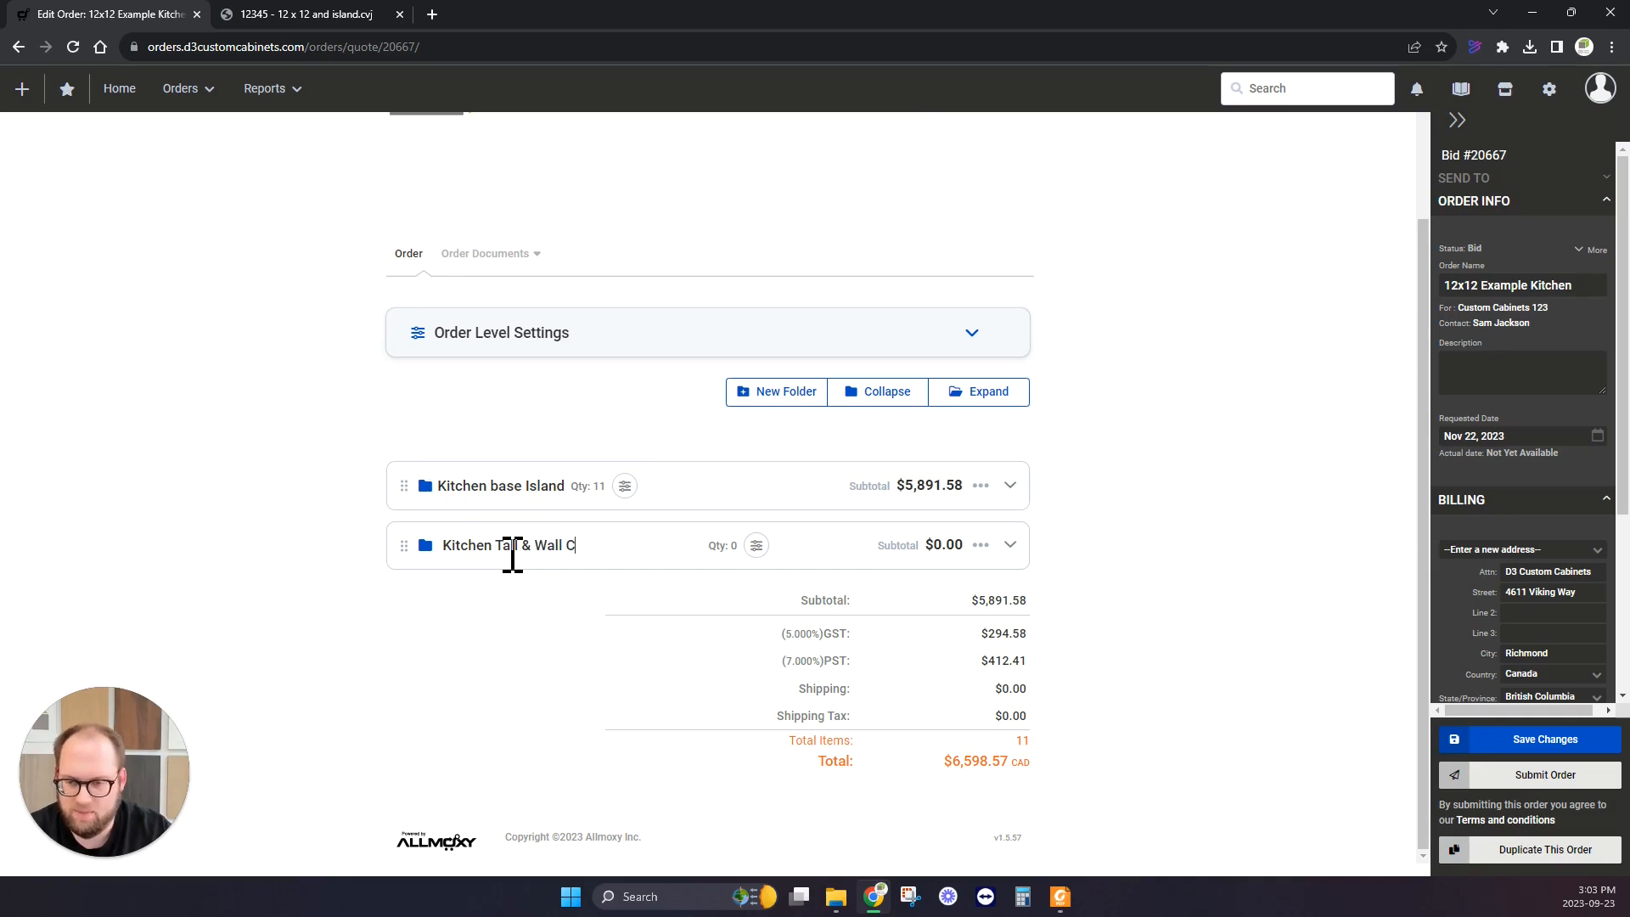
type("binets")
left_click(1010, 544)
scroll(668, 821, "down", 2)
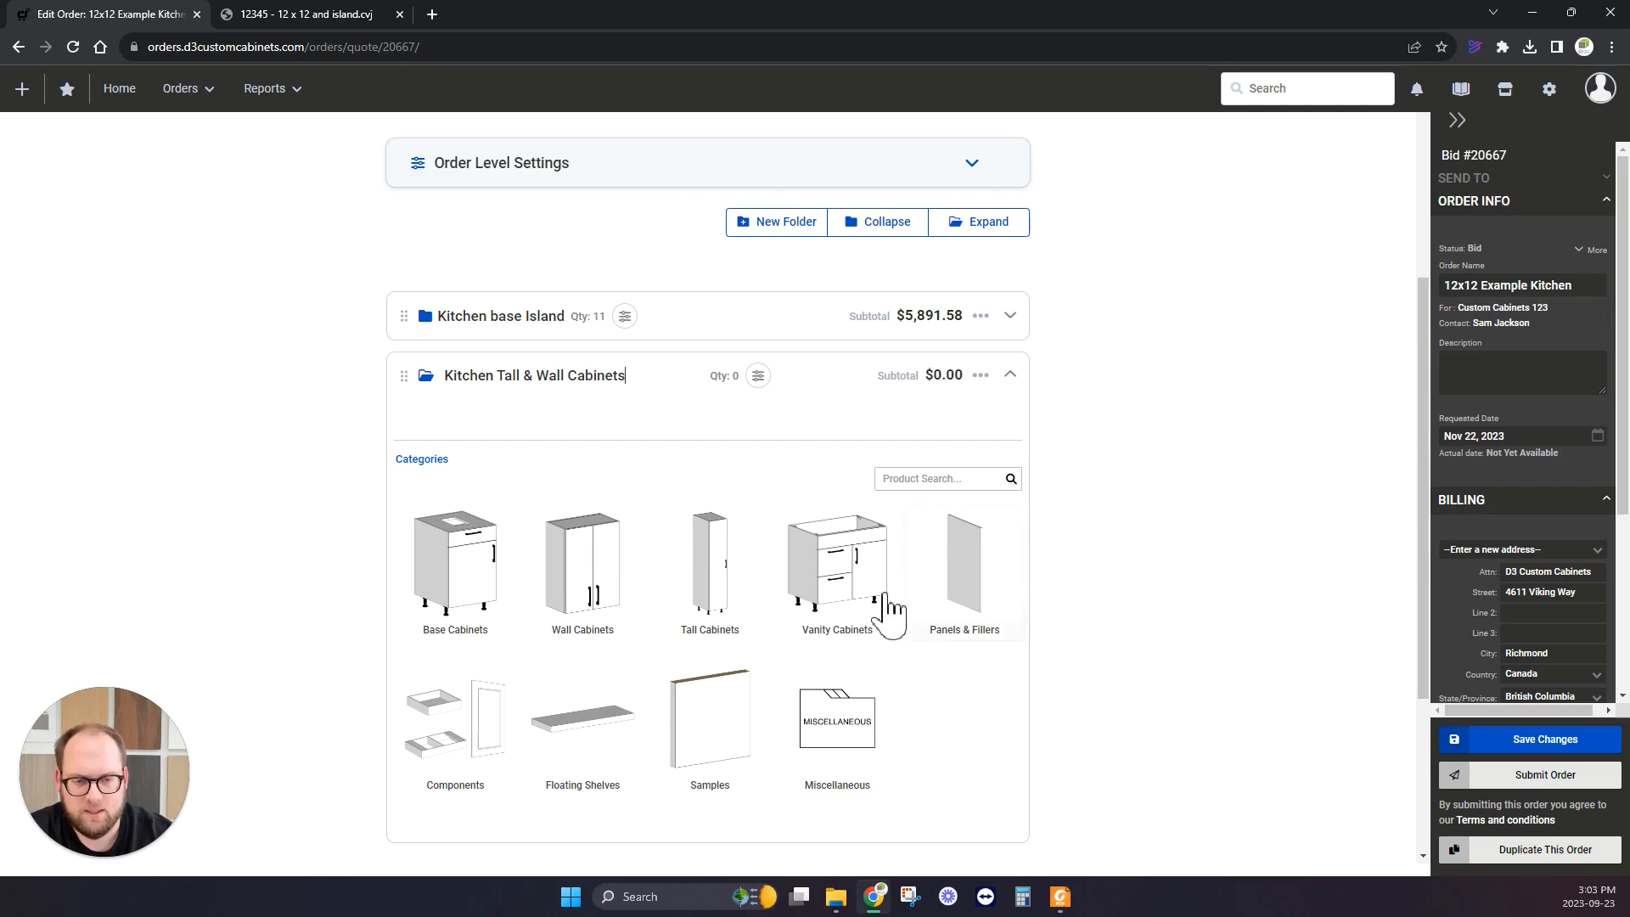
Check the tall cabinet in the Elevation 1 drawing, and open the Standard tall cabinets category in the new folder.
left_click(293, 16)
scroll(606, 535, "down", 3)
scroll(618, 543, "down", 1)
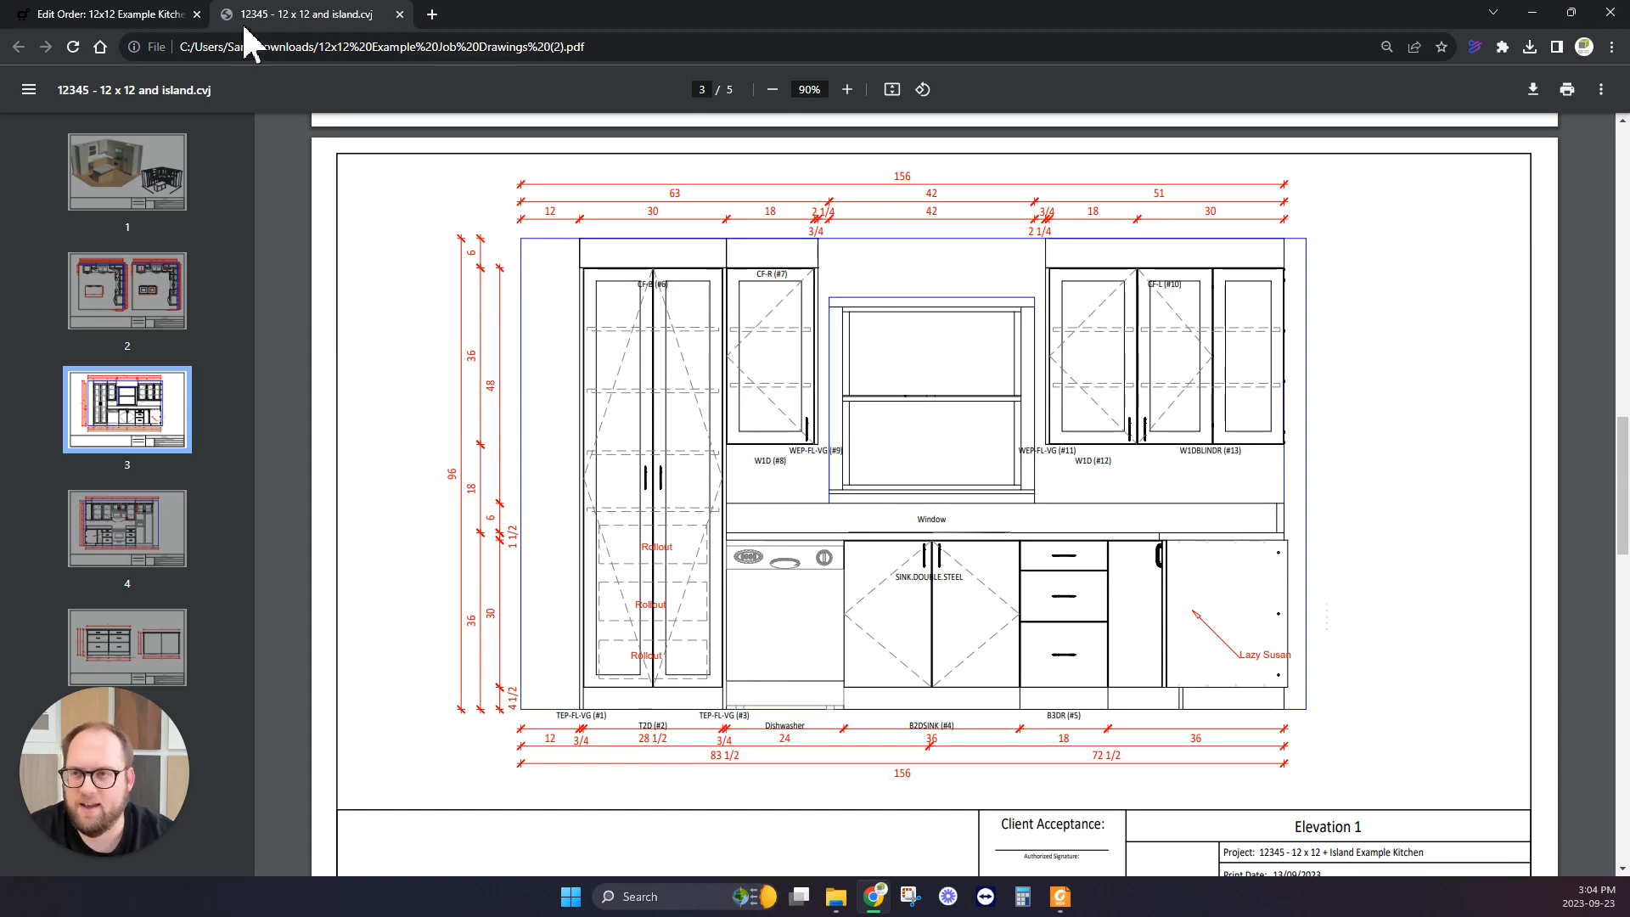
left_click(157, 15)
left_click(465, 570)
scroll(344, 569, "down", 2)
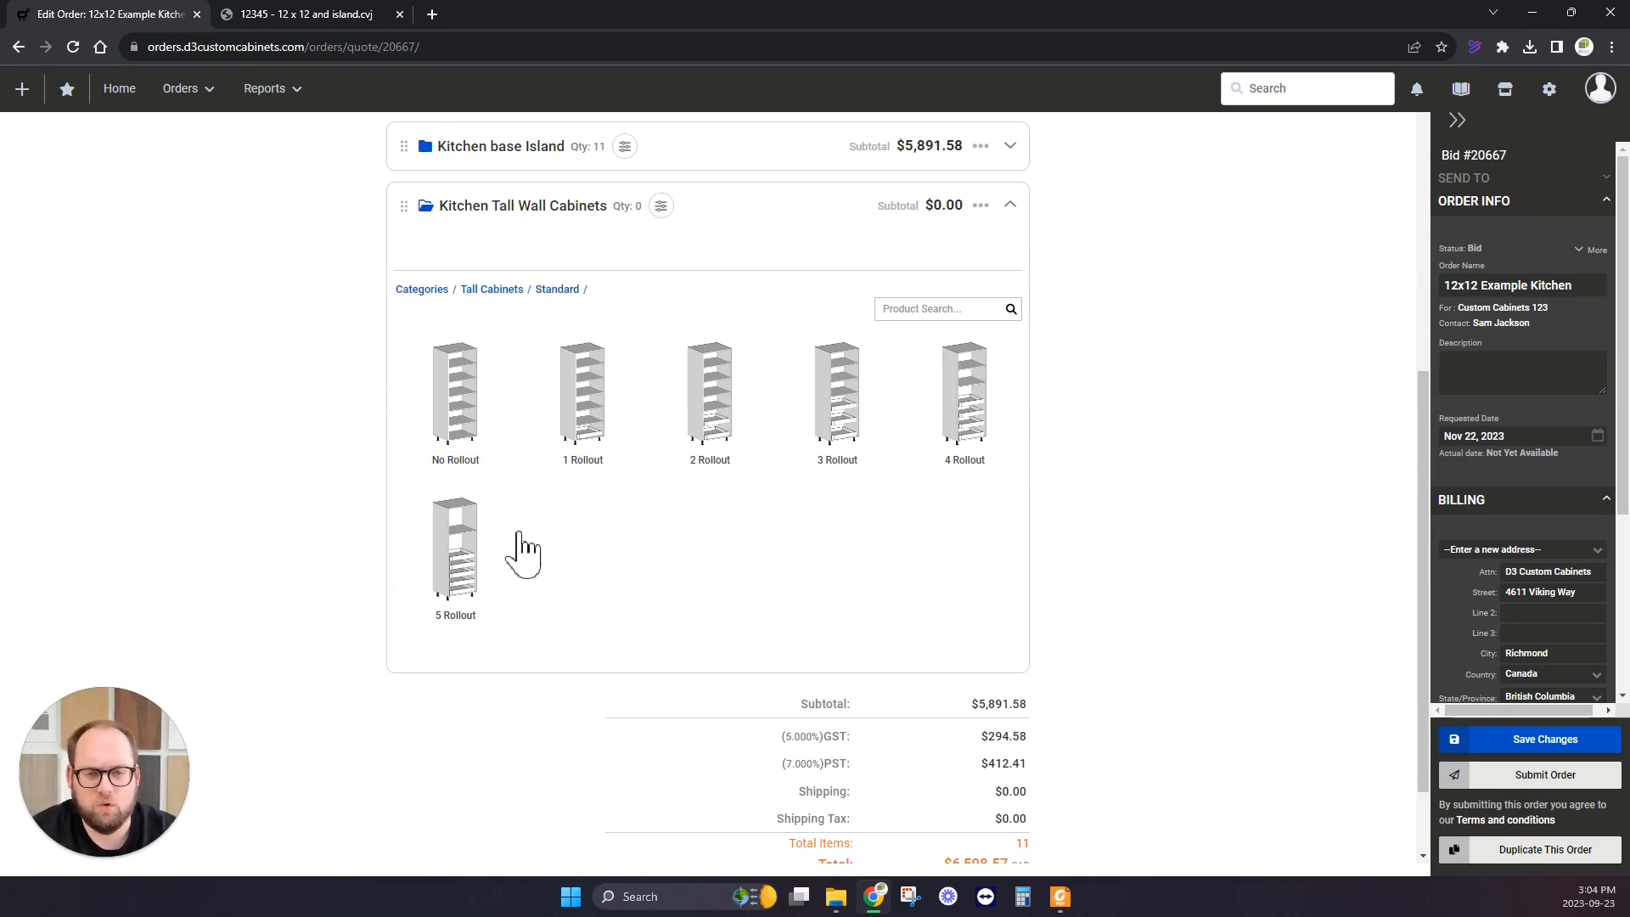
Check the tall cabinet's rollouts and shelves in Elevation 1, and add the Tall: 3 Rollout - 4 Adj Shelf cabinet to the order.
left_click(291, 15)
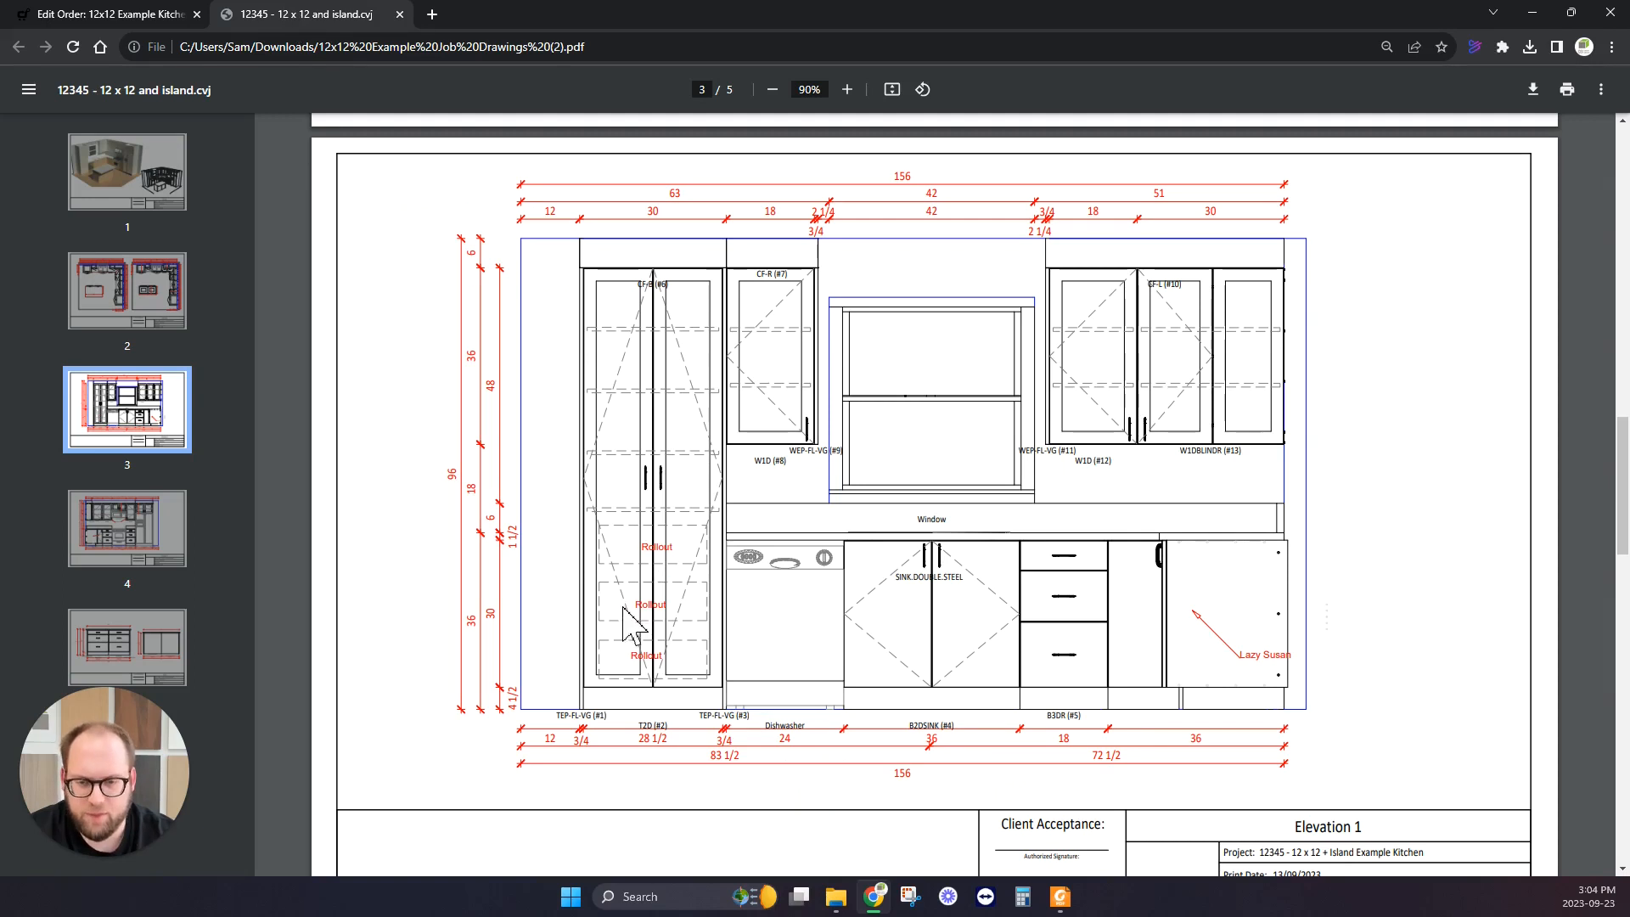
left_click(161, 15)
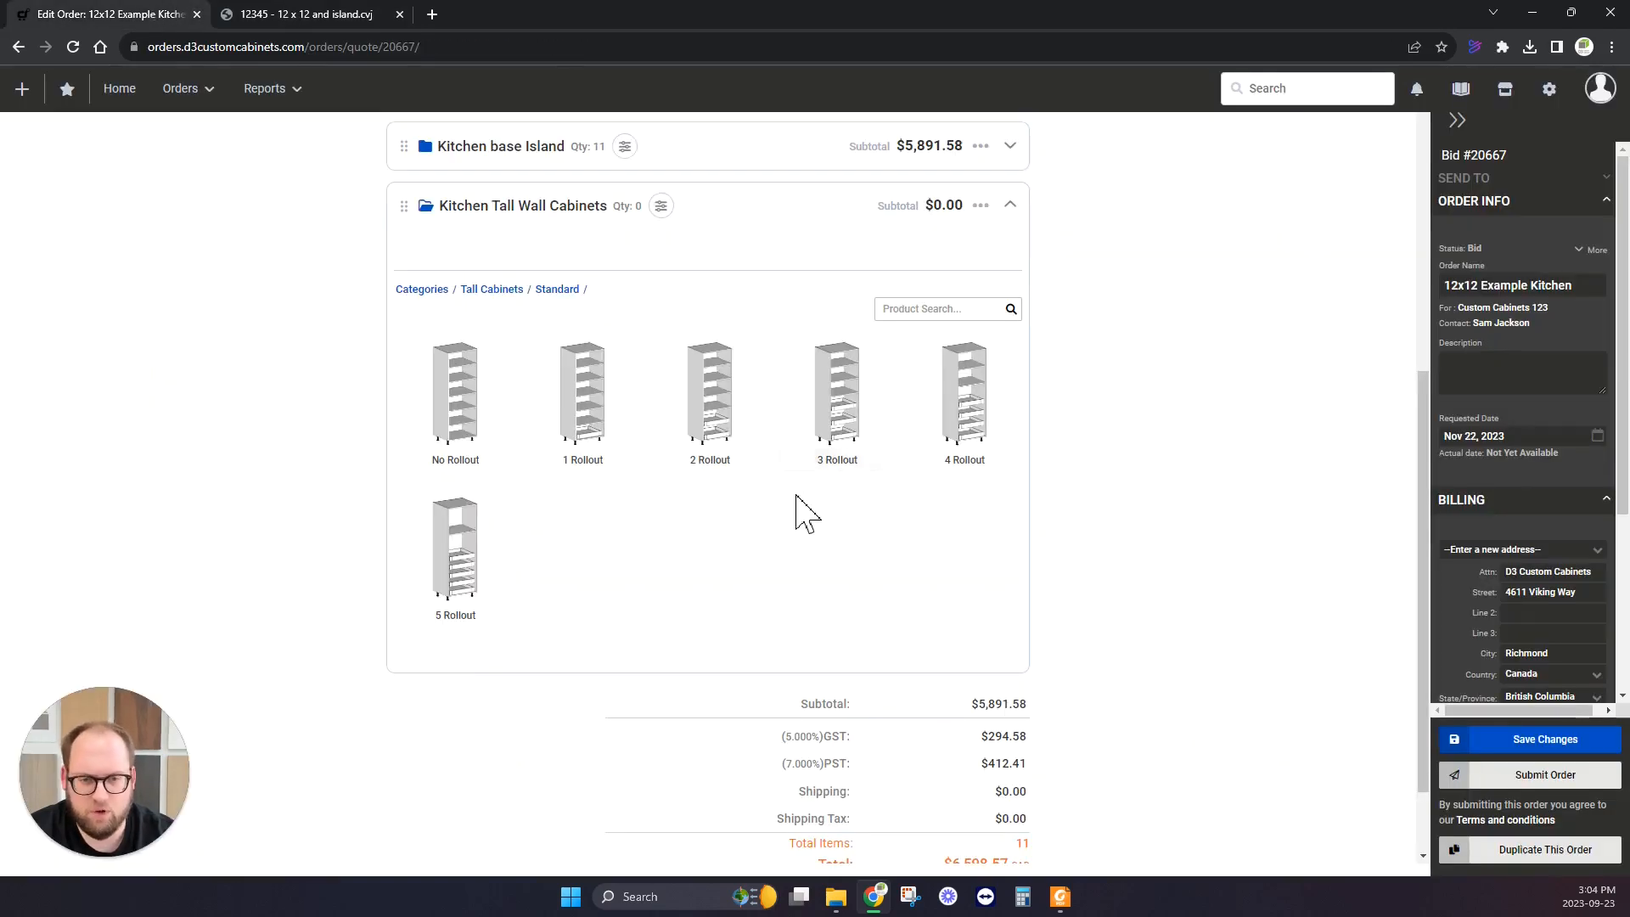
left_click(859, 421)
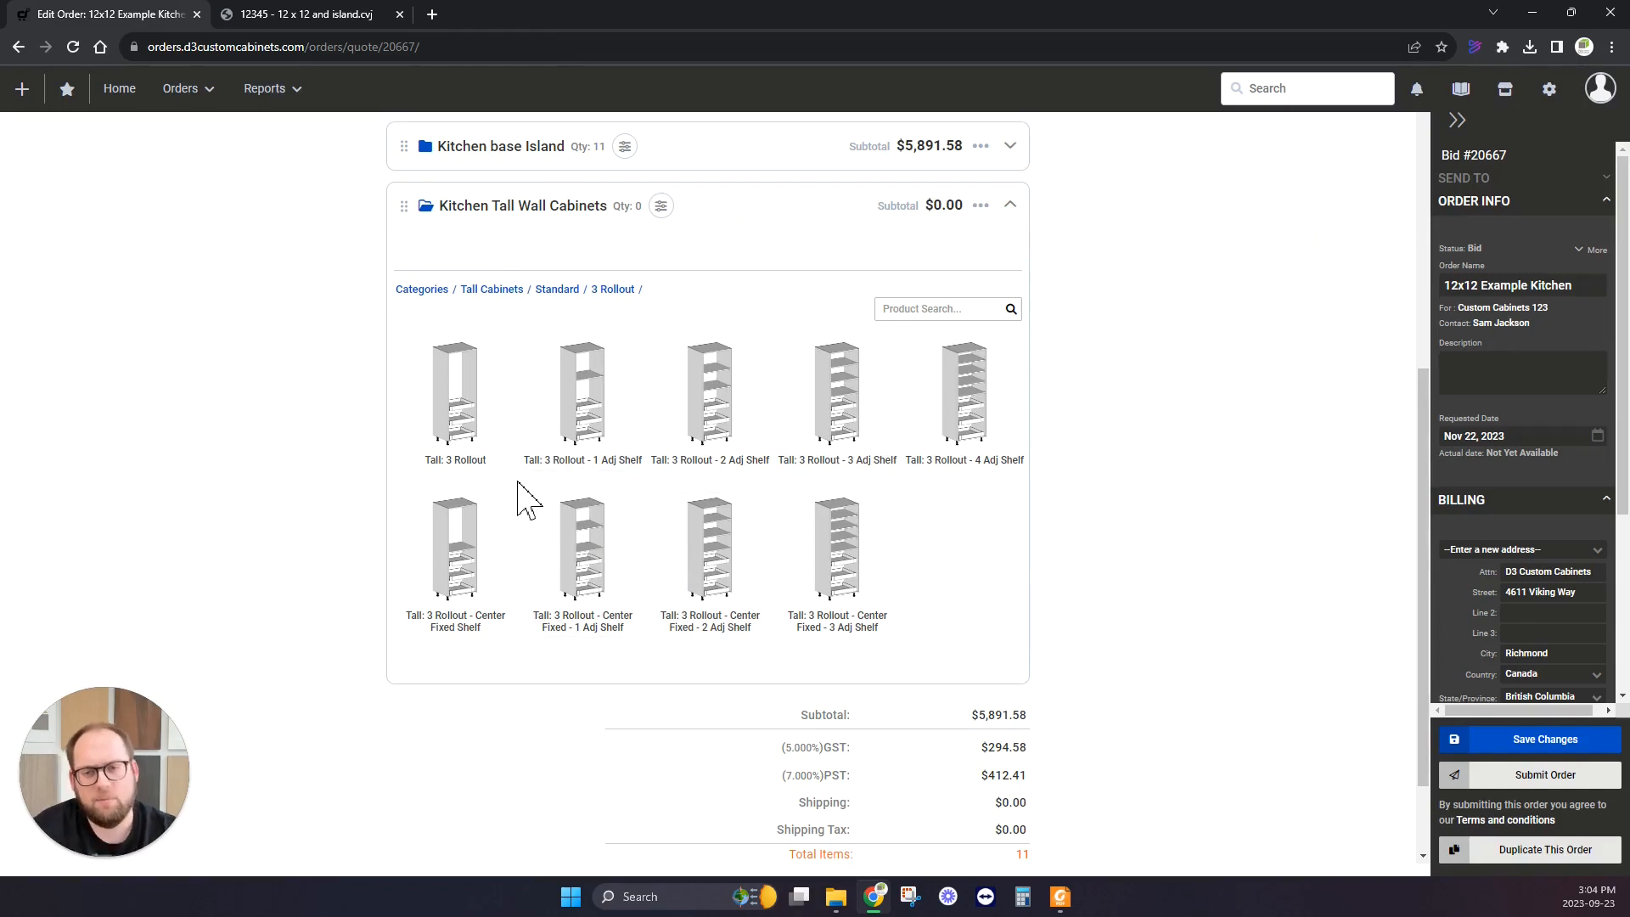
left_click(315, 35)
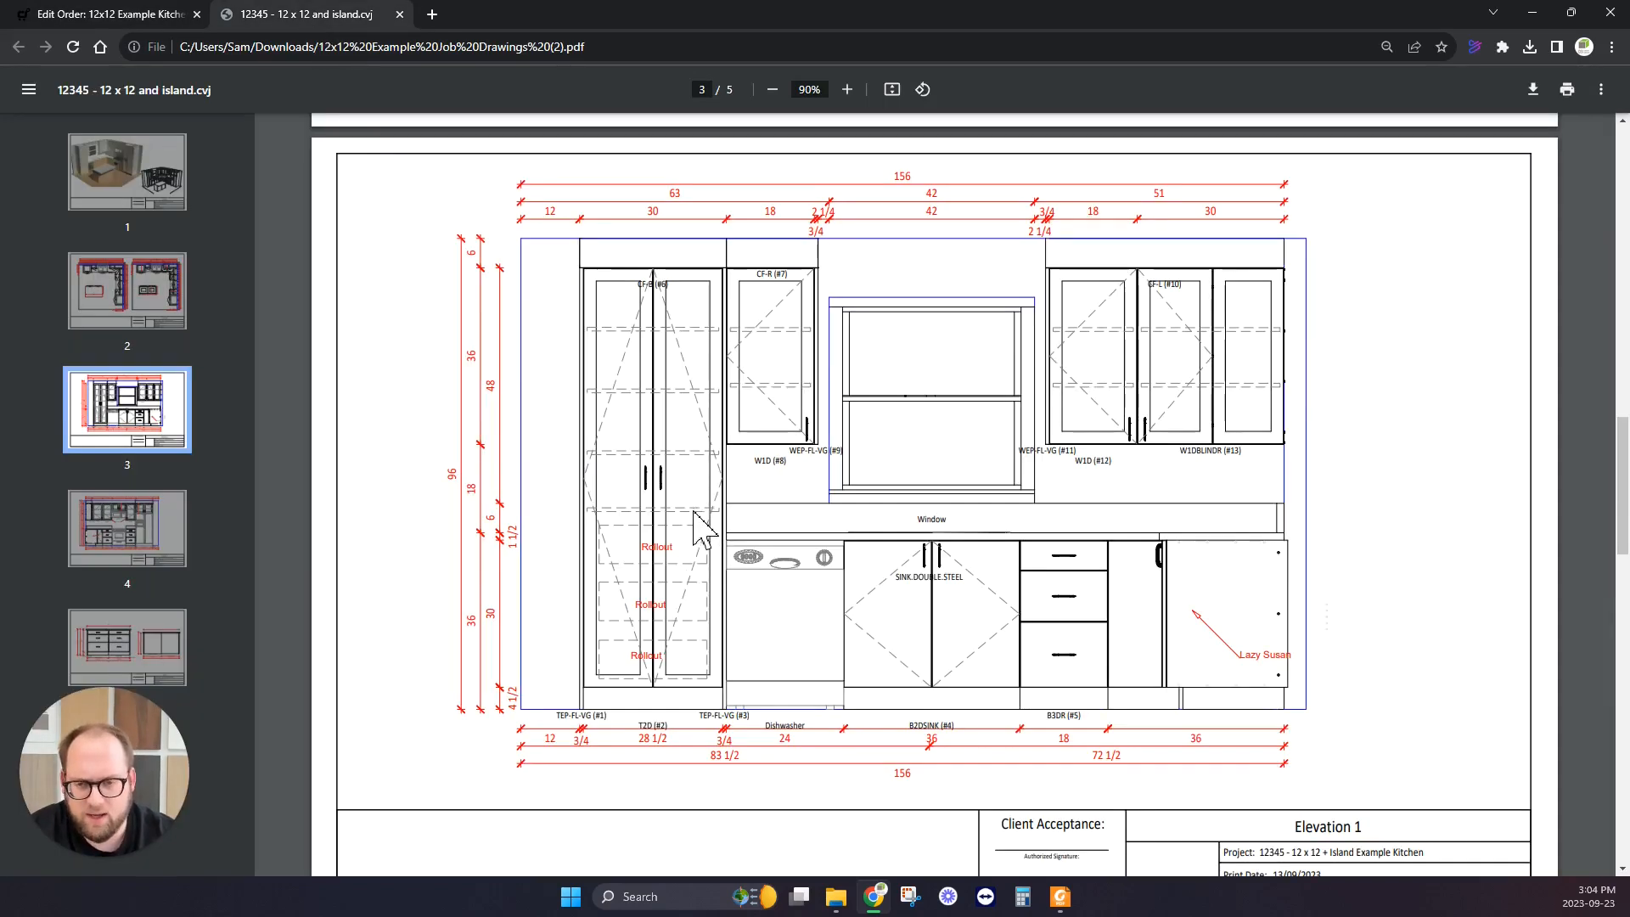
left_click(119, 12)
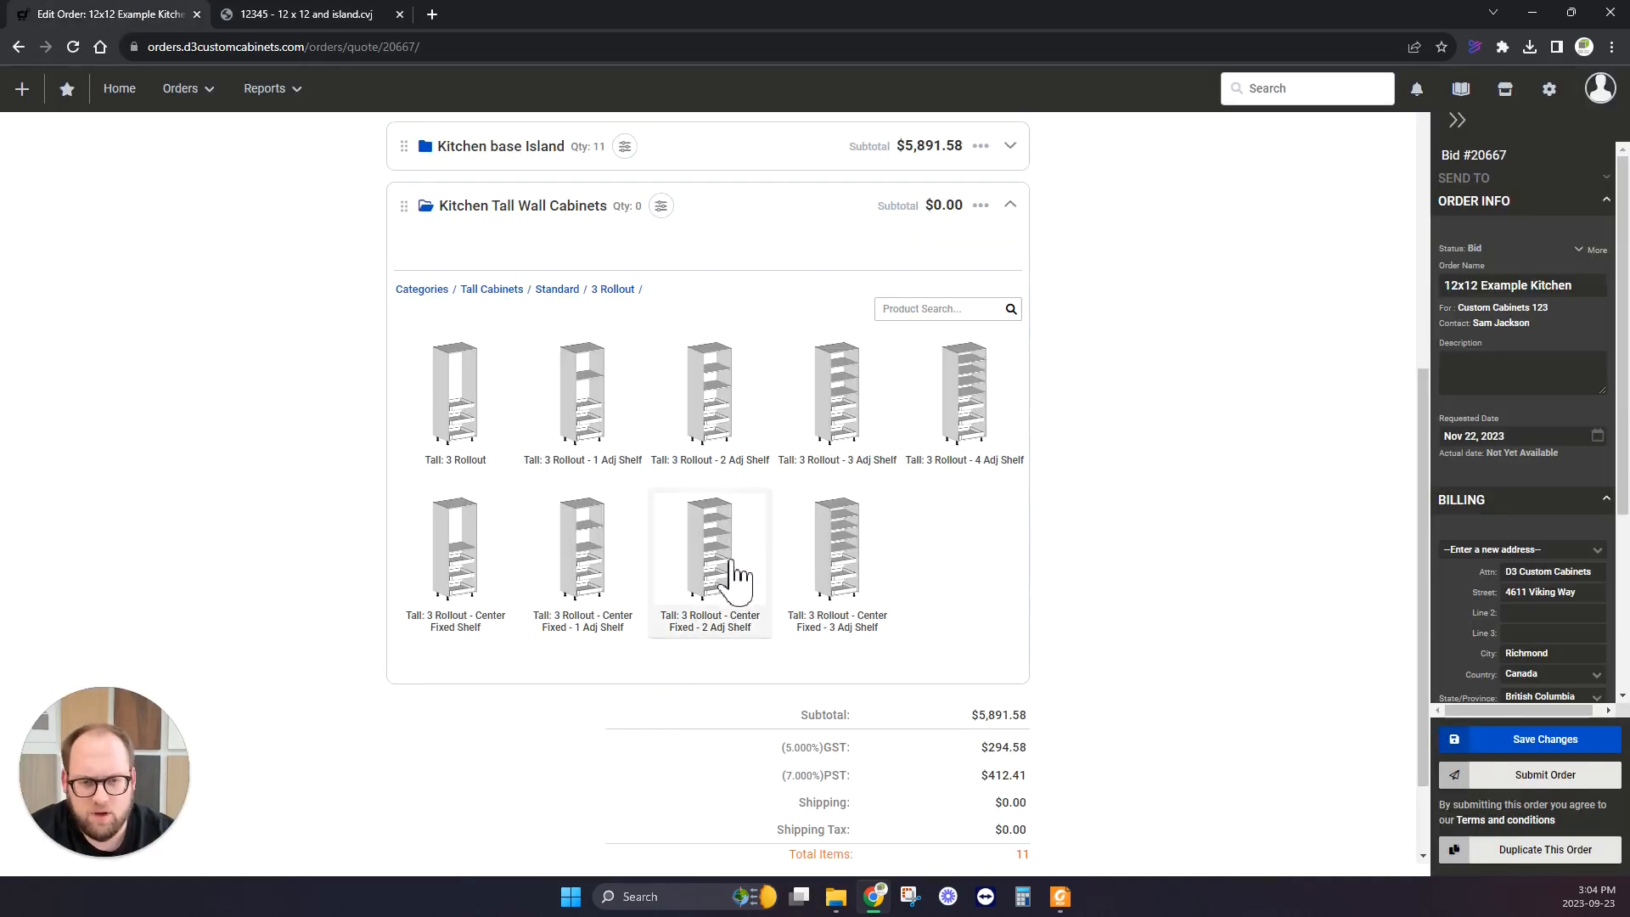
left_click(975, 425)
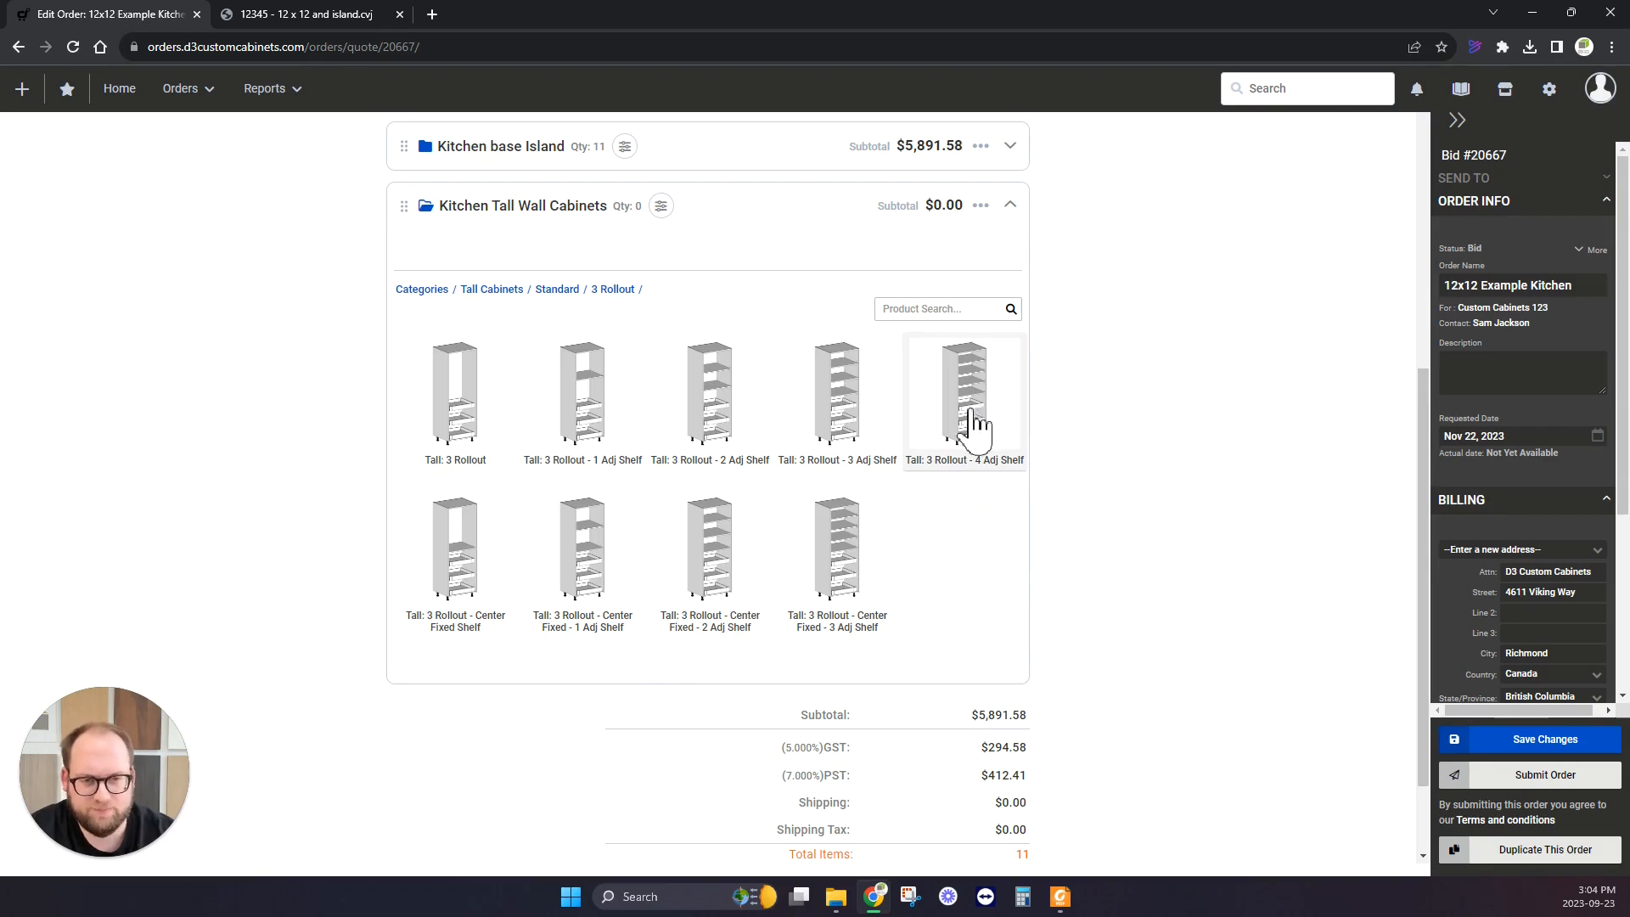
Set the tall cabinet's width to 29 1/2, height to 90 and door hinging to Pair Doors.
left_click(533, 465)
type("30")
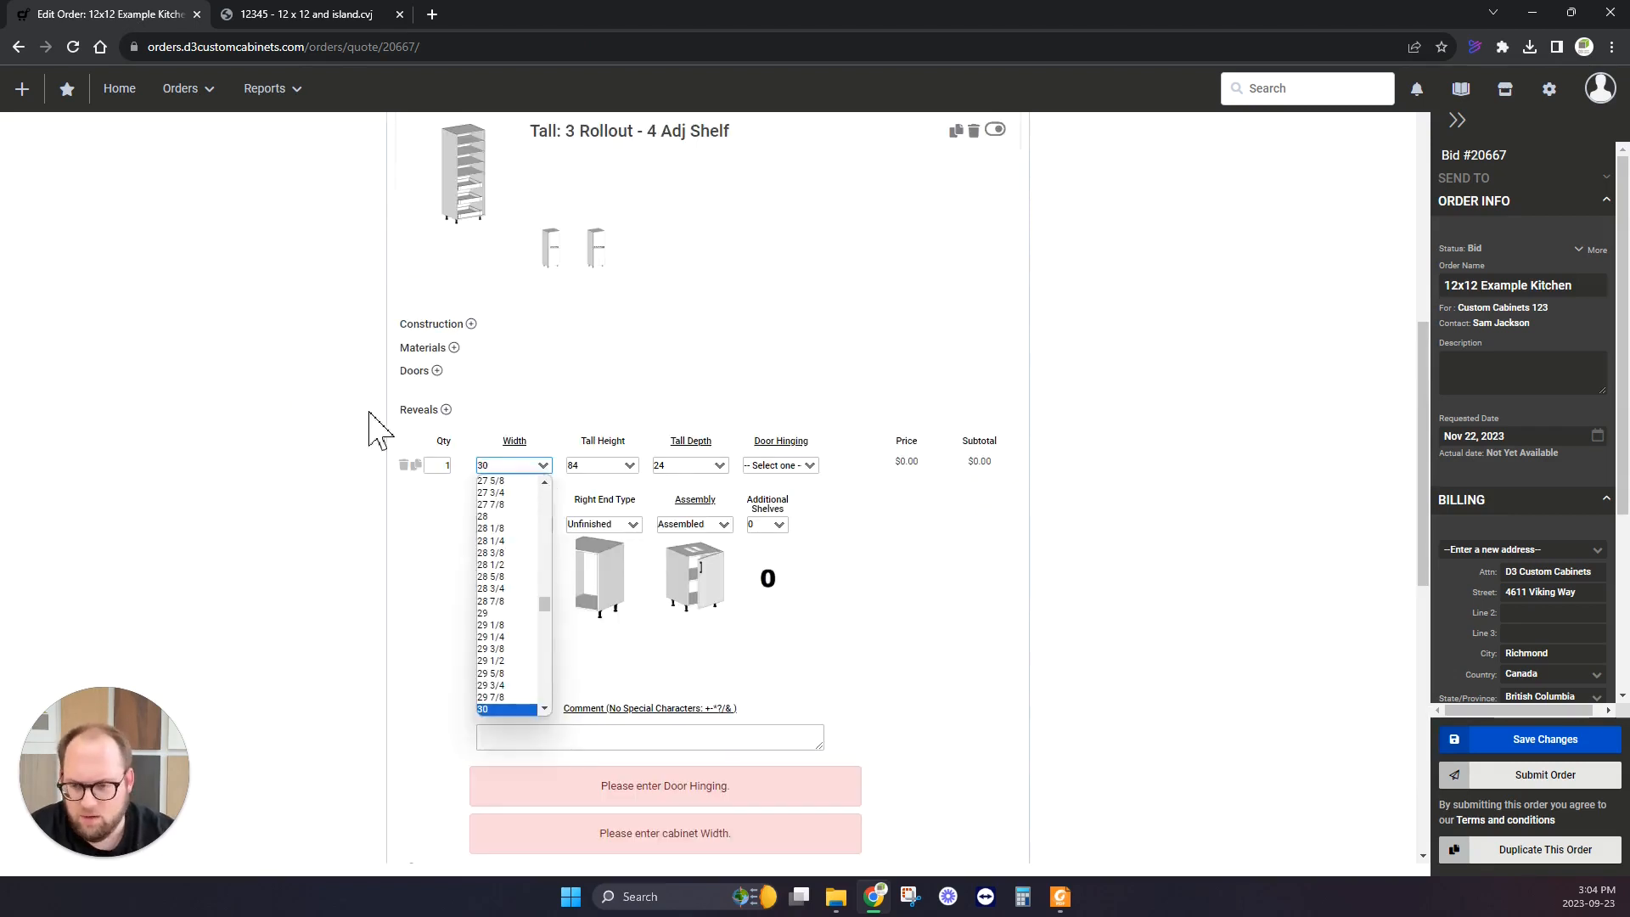
left_click(509, 660)
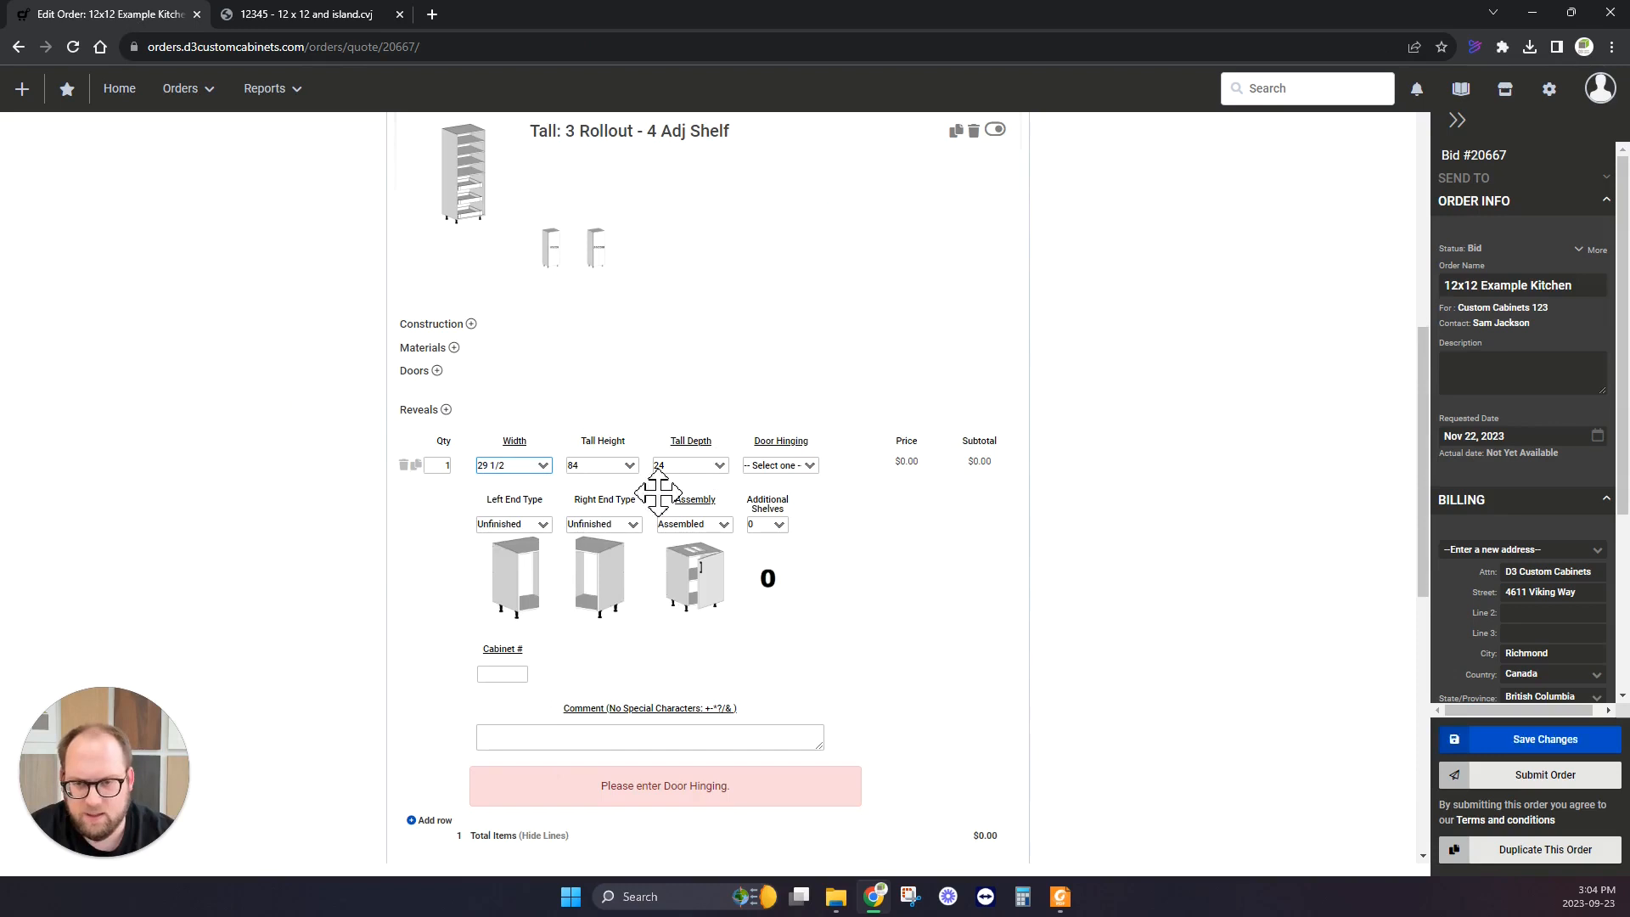
left_click(622, 466)
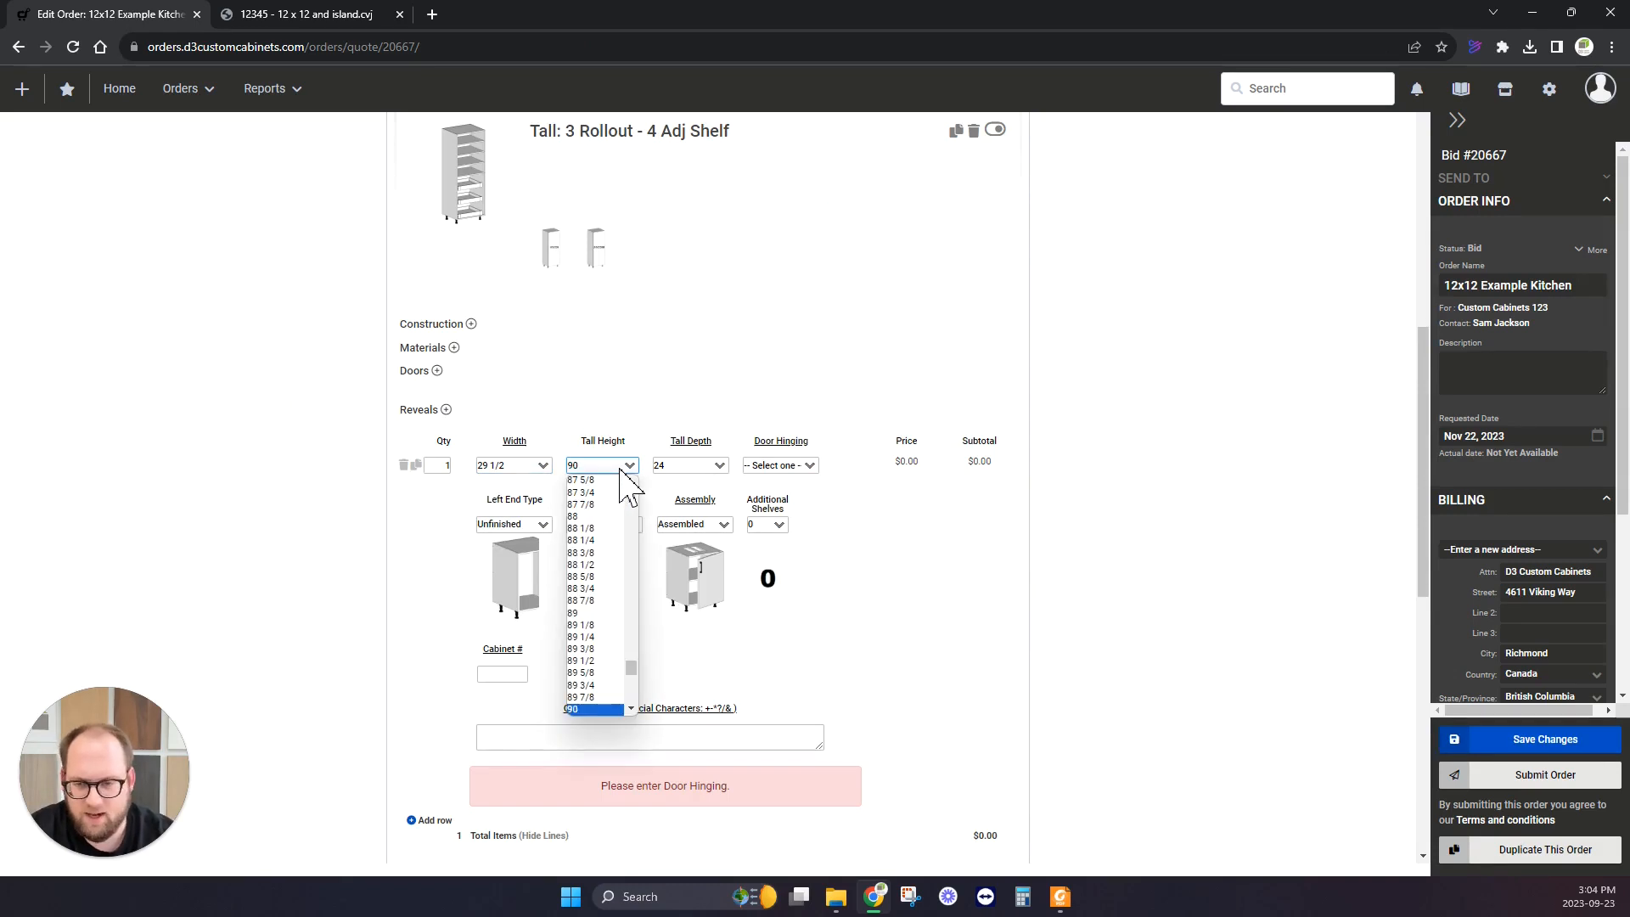
left_click(622, 467)
left_click(781, 467)
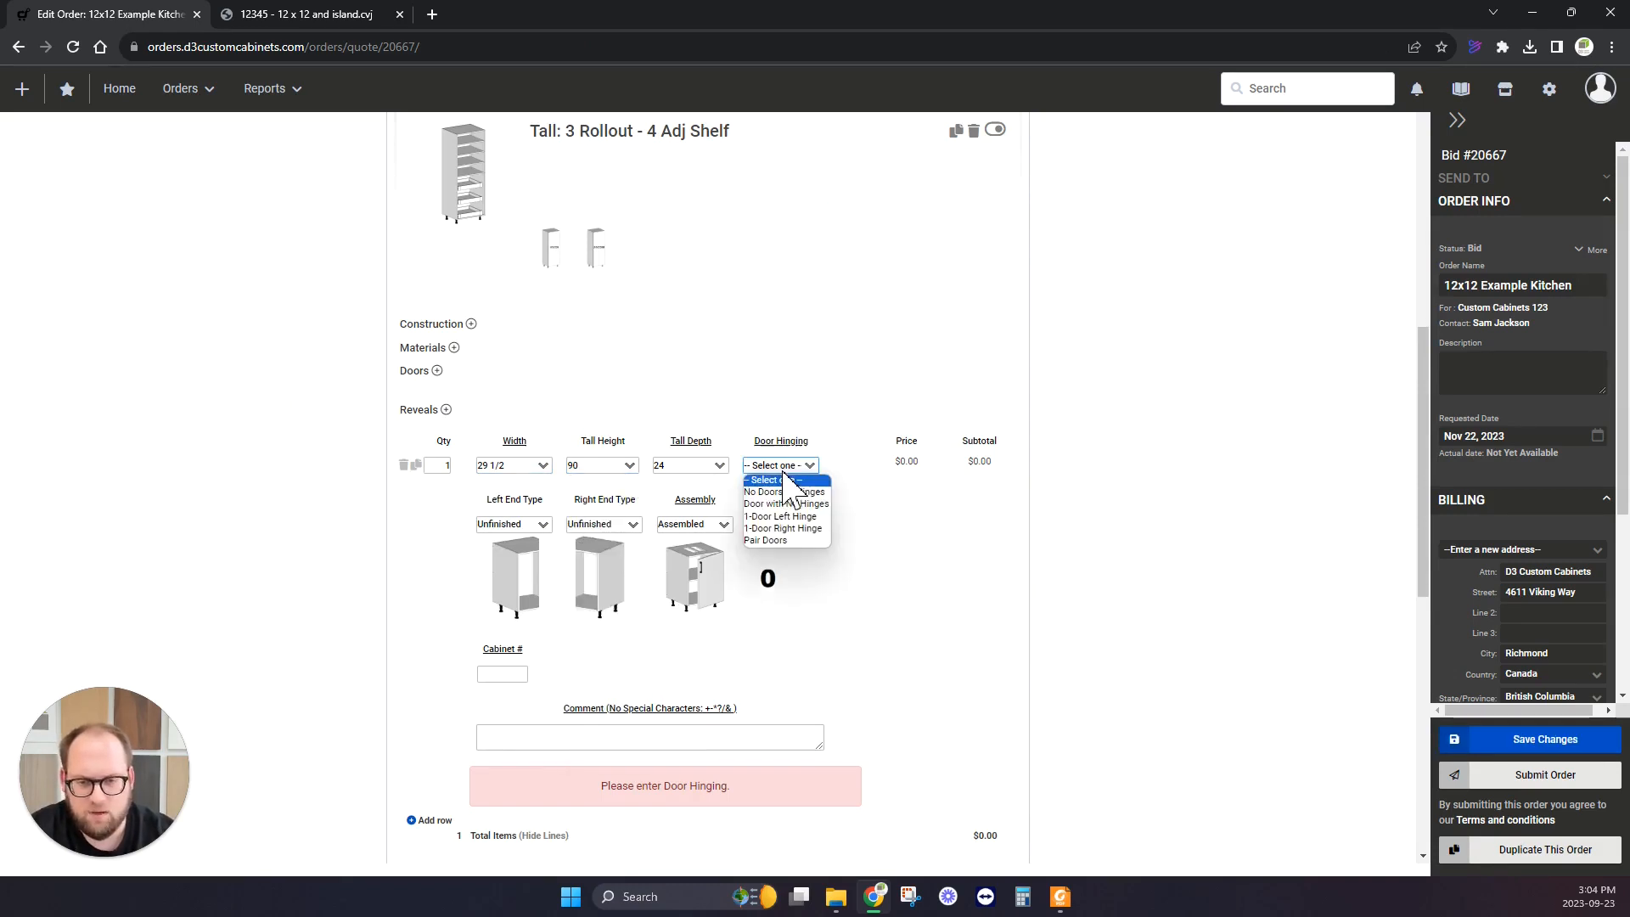
left_click(786, 542)
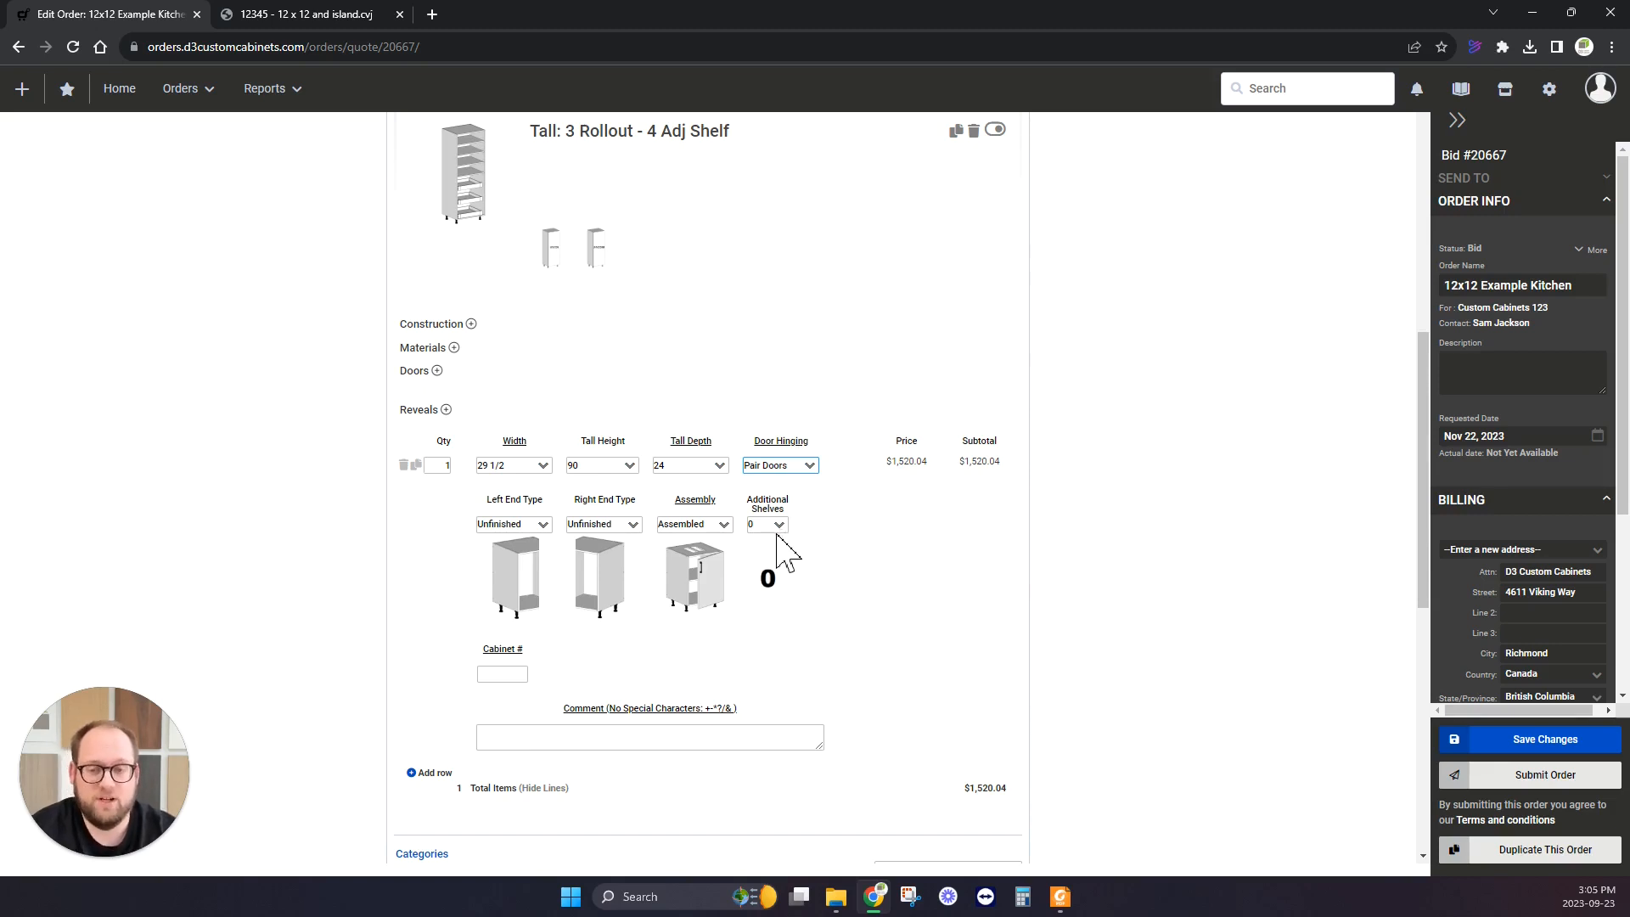
left_click(781, 526)
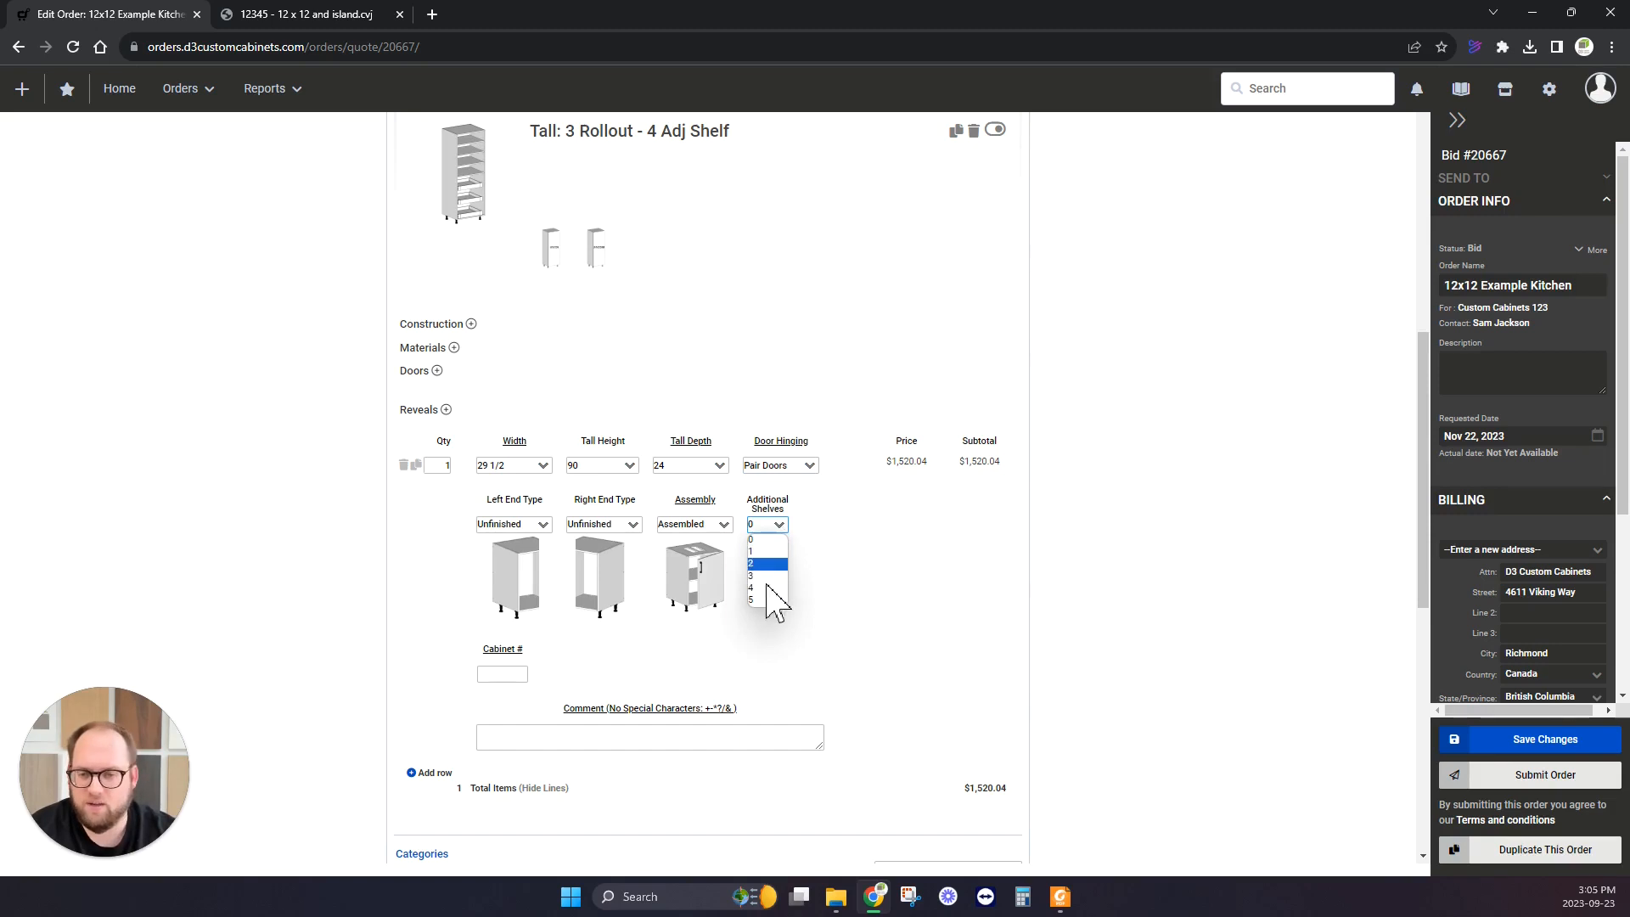
left_click(839, 564)
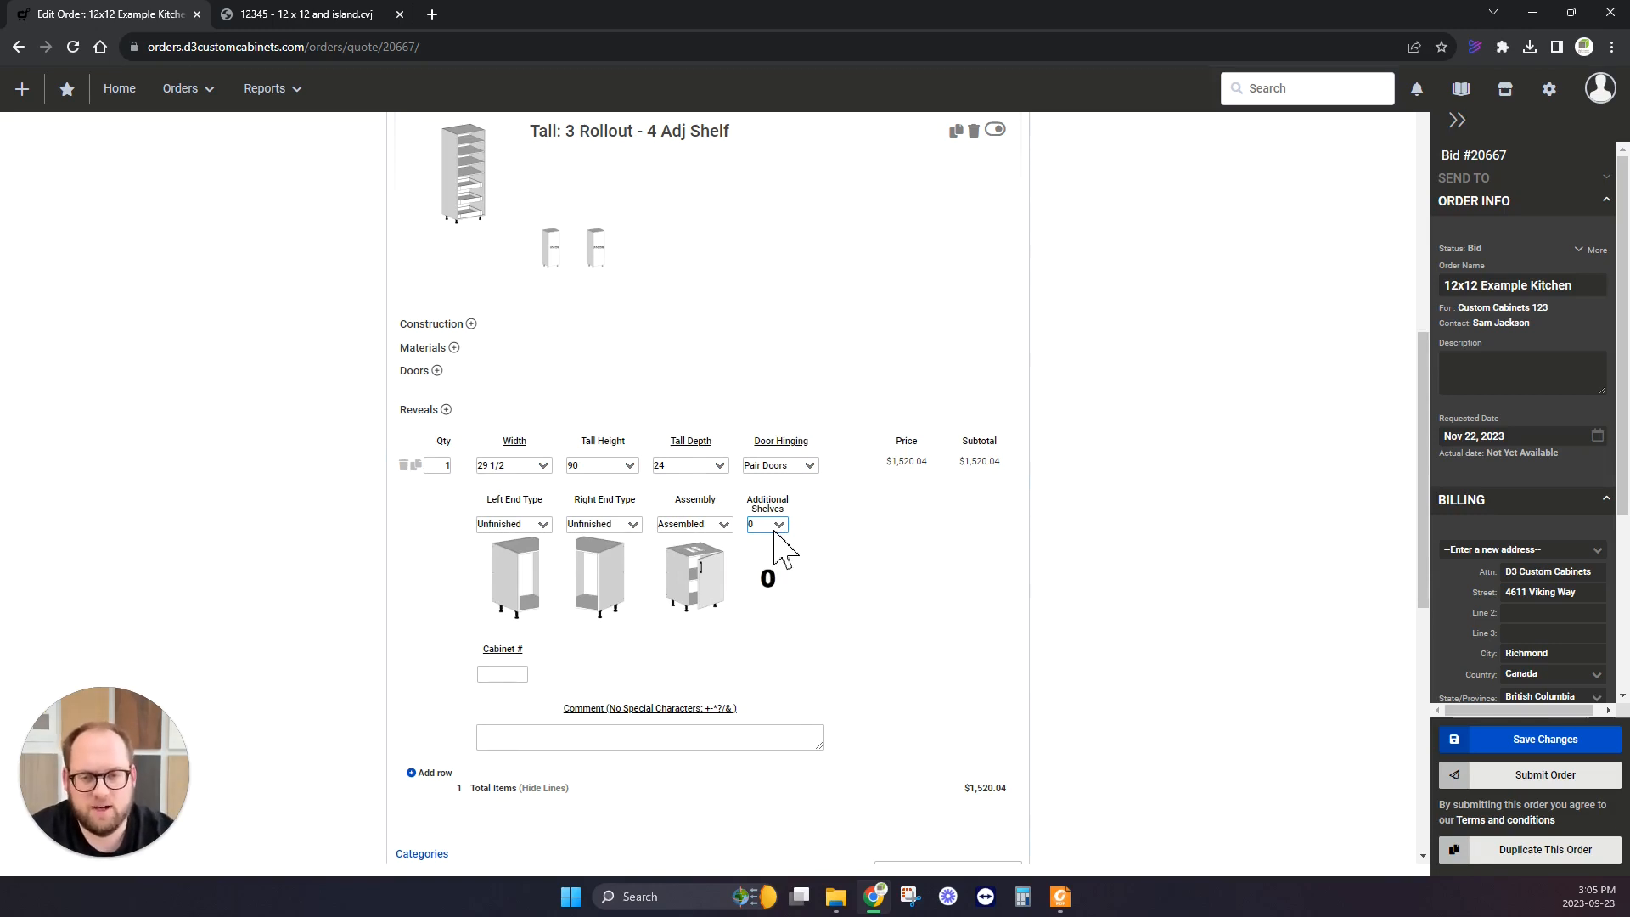
Look up the tall cabinet's depth in the Plan View drawing and set its Tall Depth to 26.
key("ctrl+Tab")
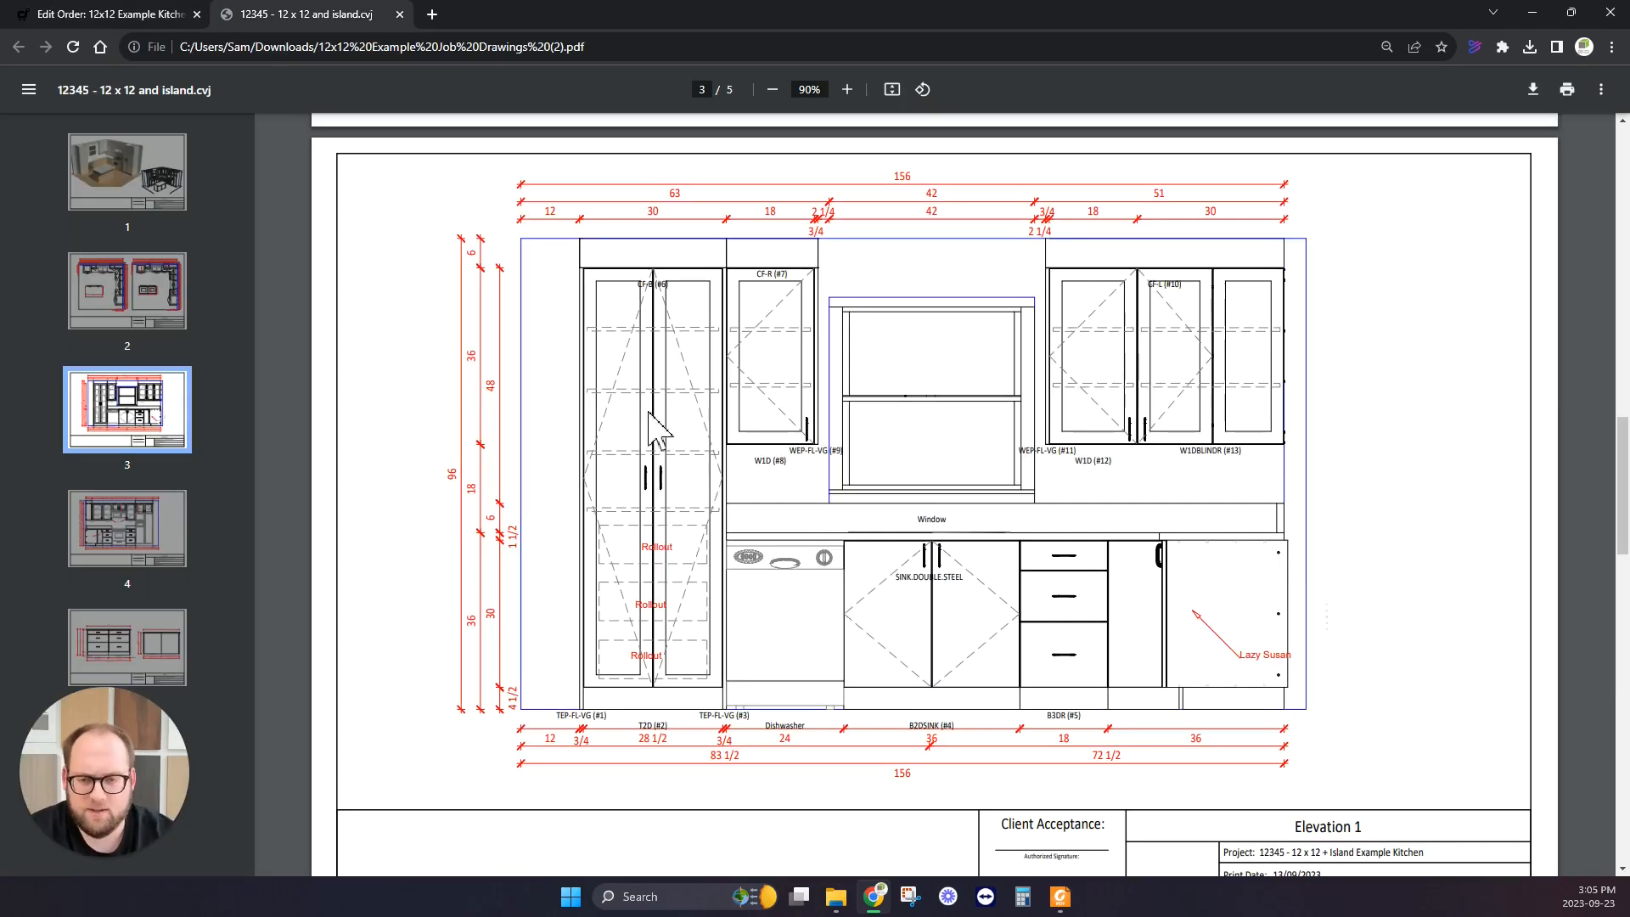
scroll(671, 463, "up", 9)
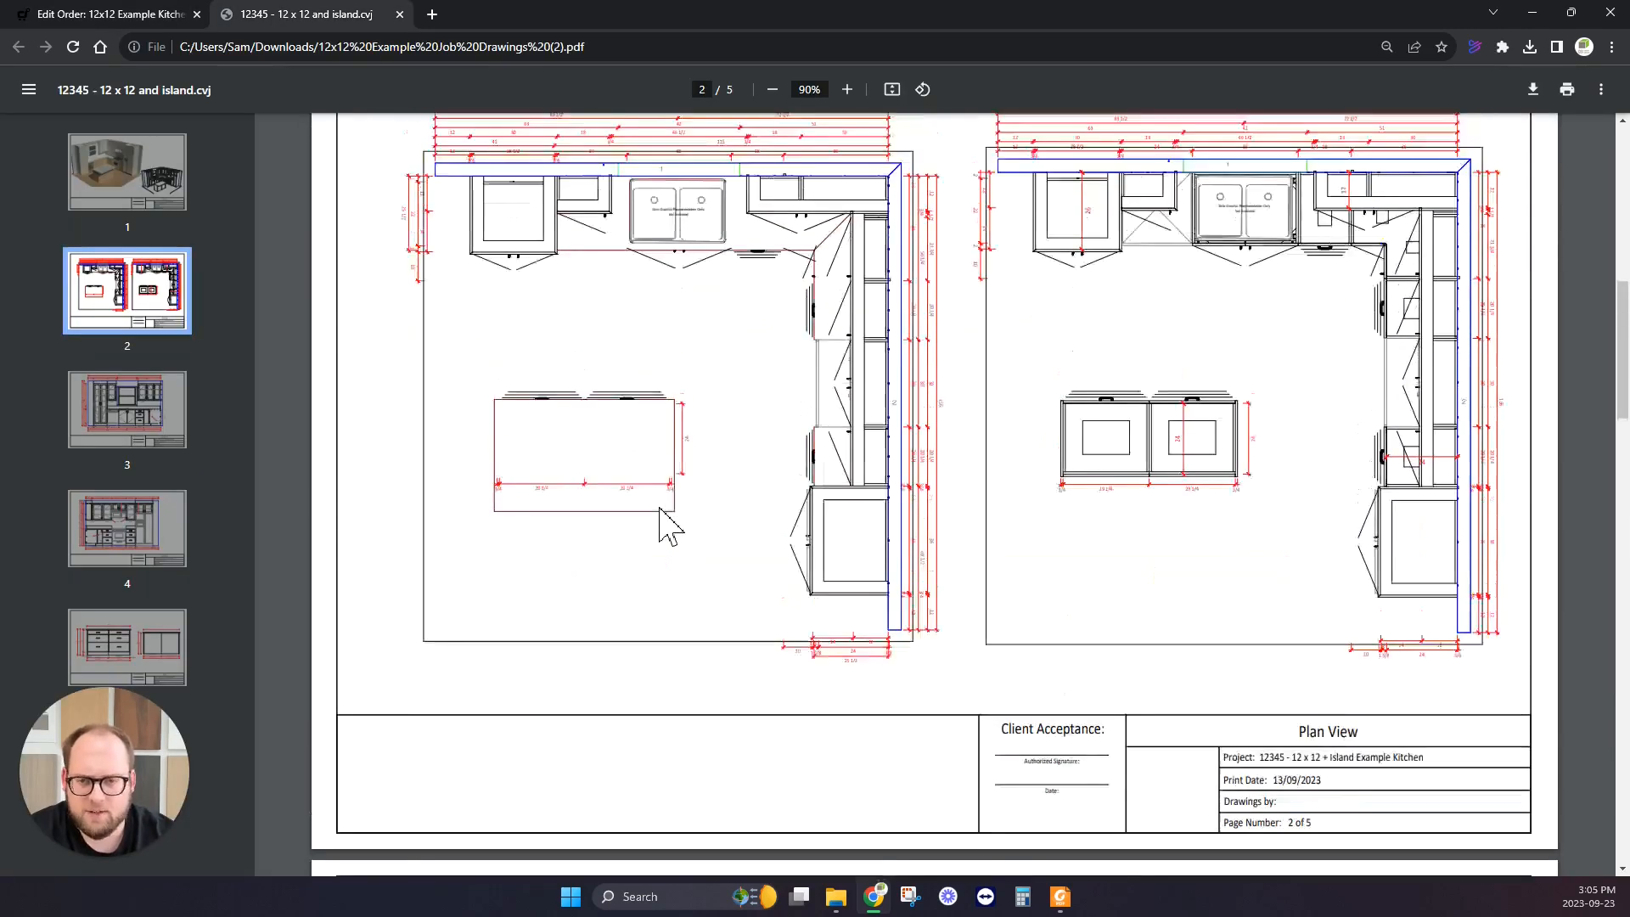
scroll(667, 522, "up", 2)
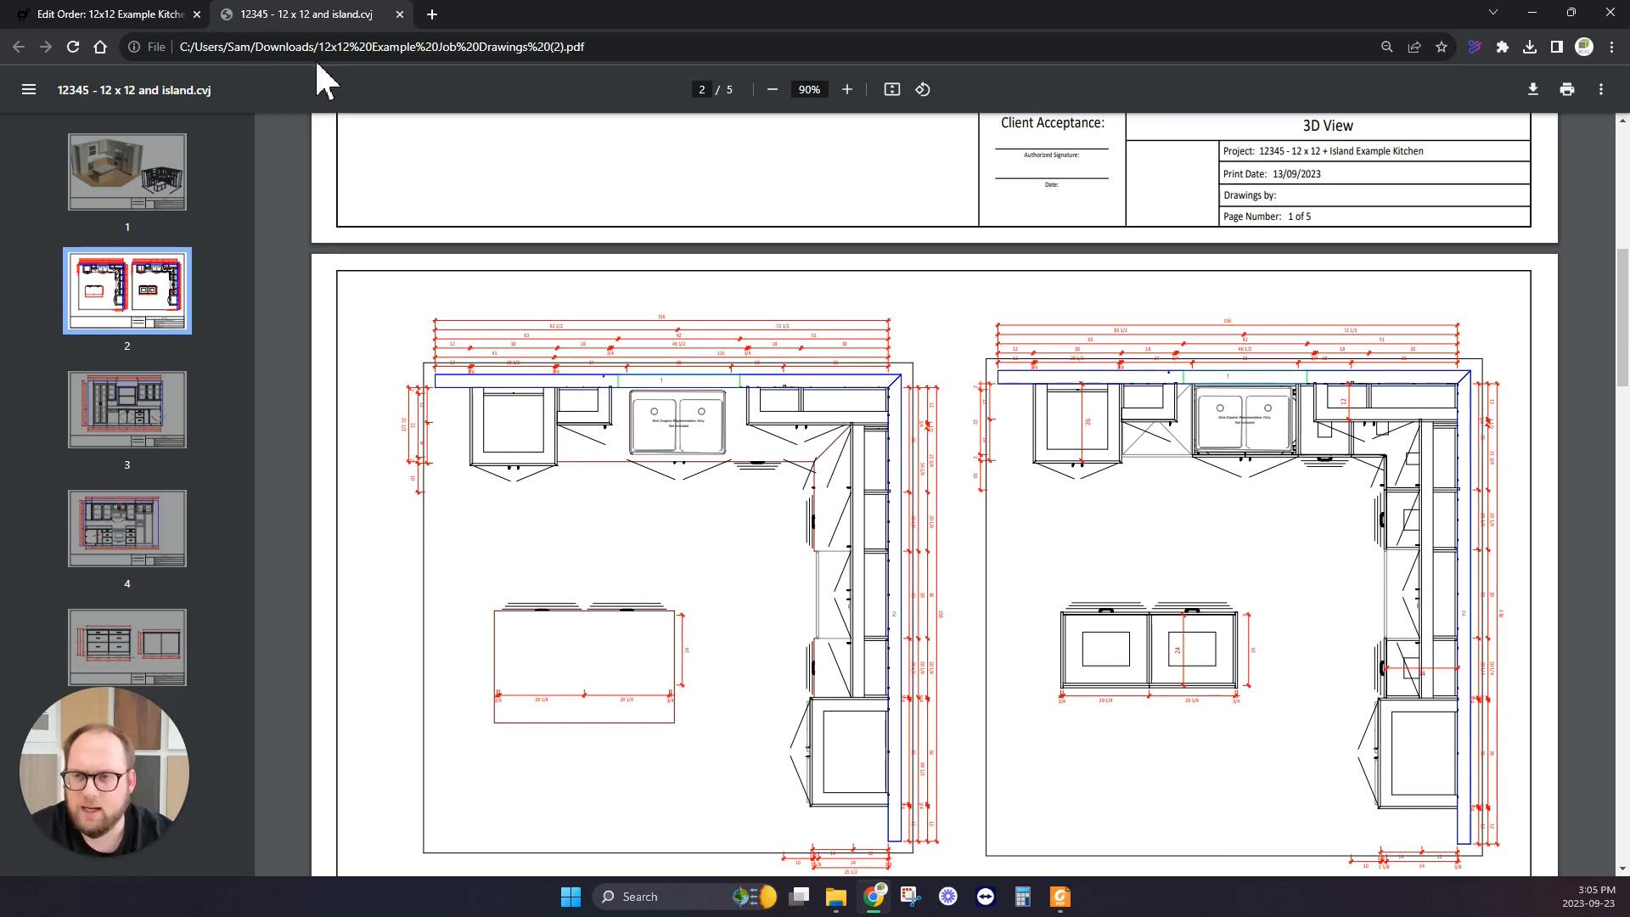
left_click(157, 14)
left_click(699, 467)
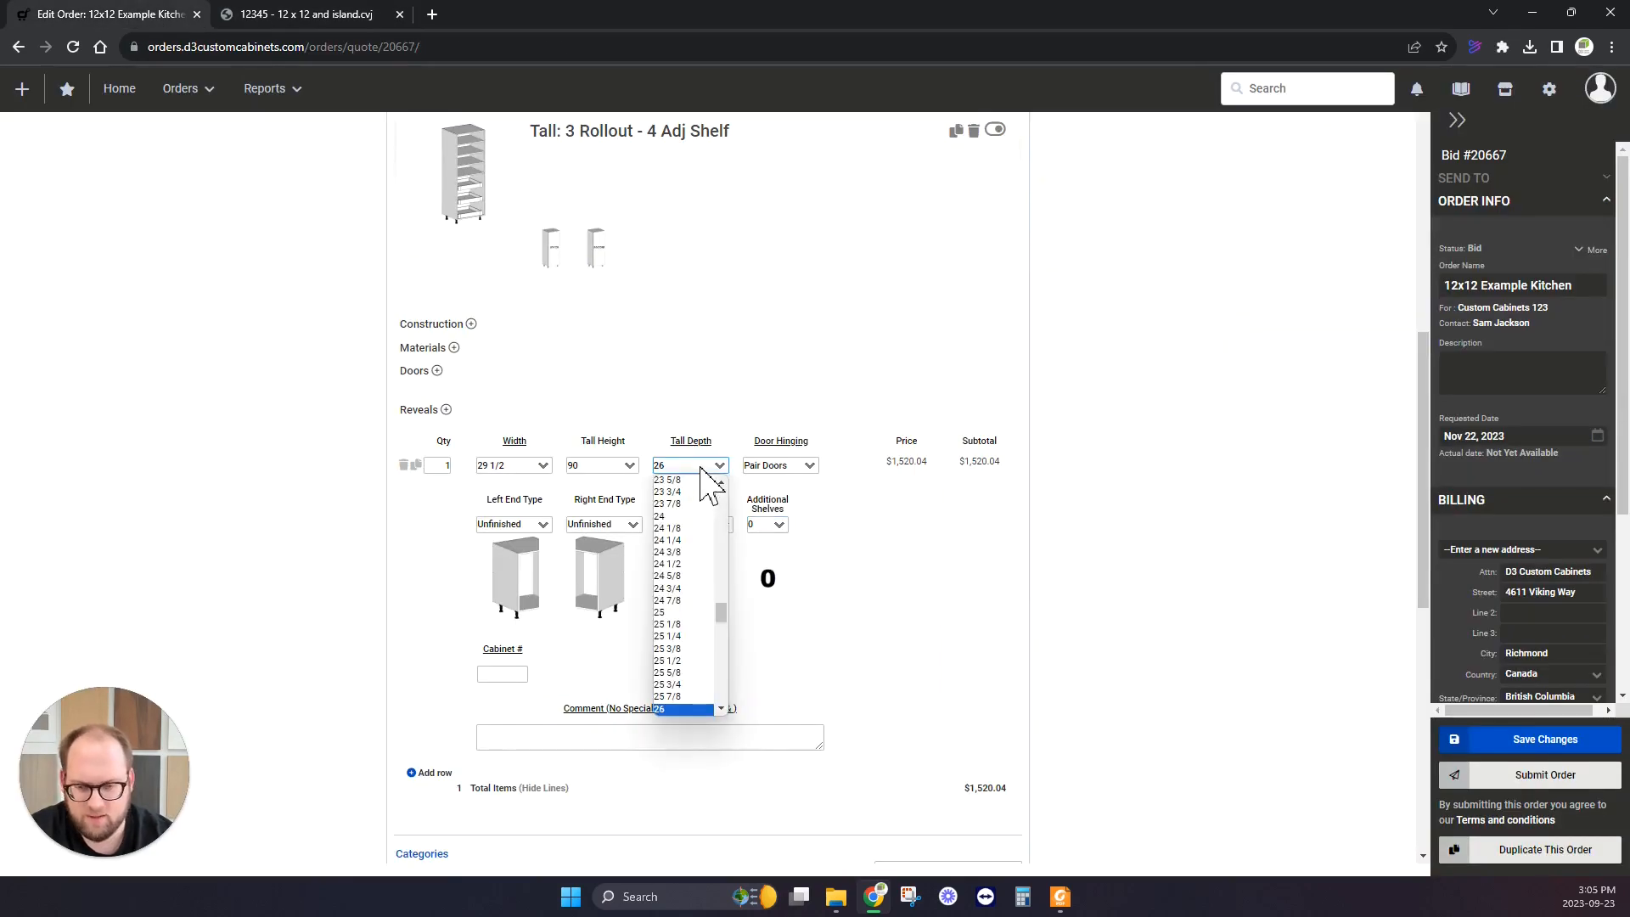
key("Return")
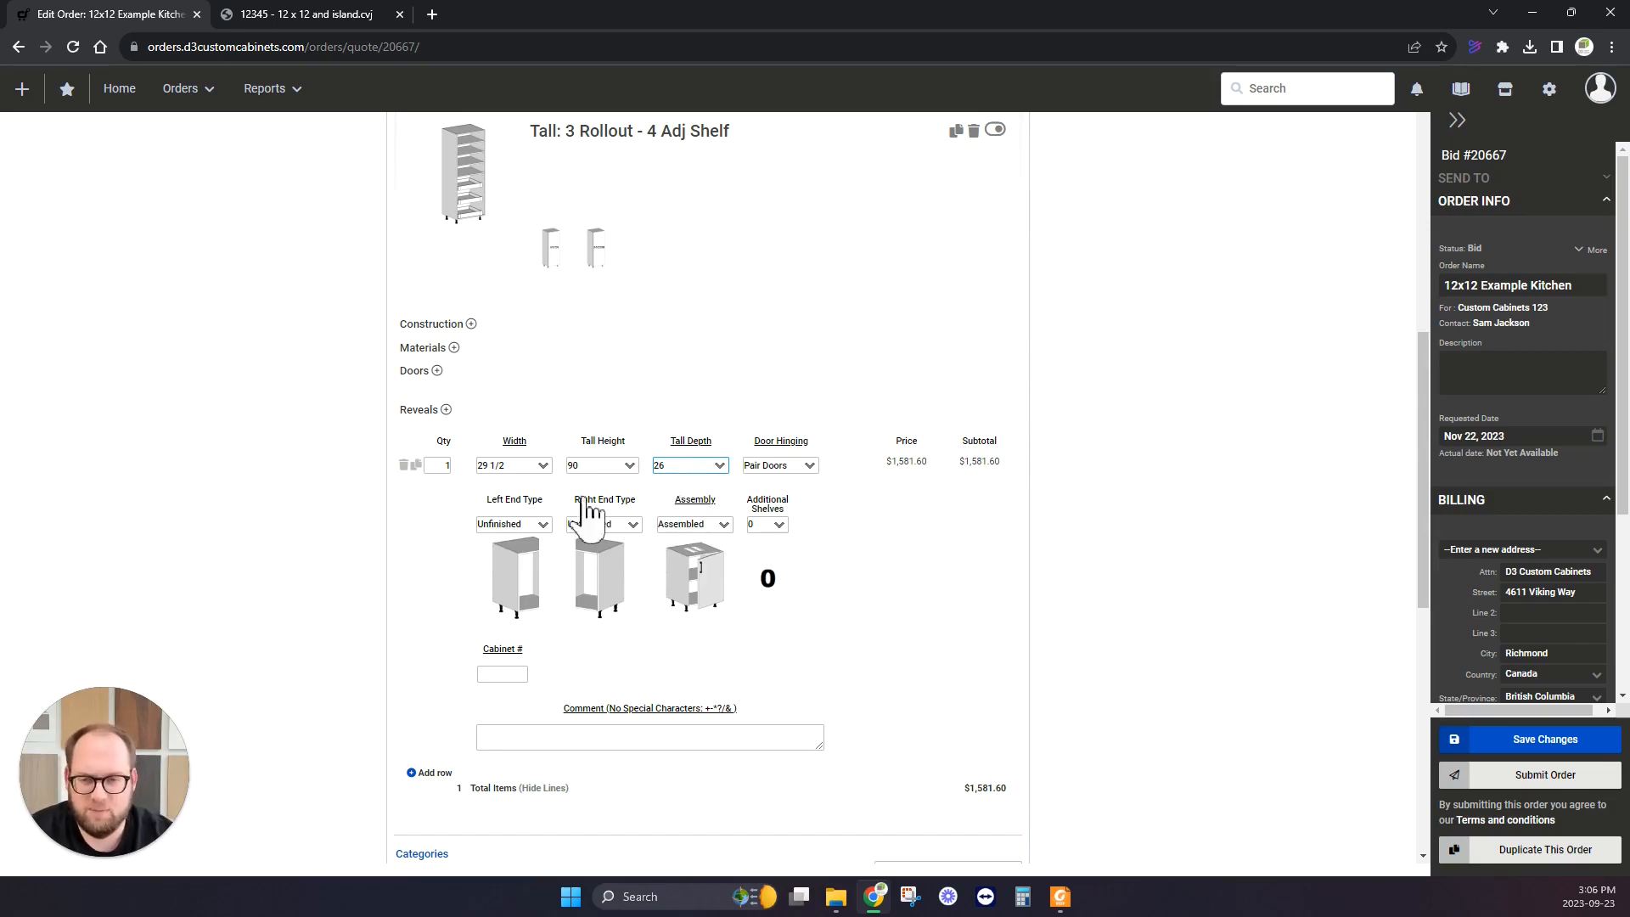
Look up the tall cabinet's number in the Elevation 1 drawing and enter 2 as its cabinet number.
left_click(263, 15)
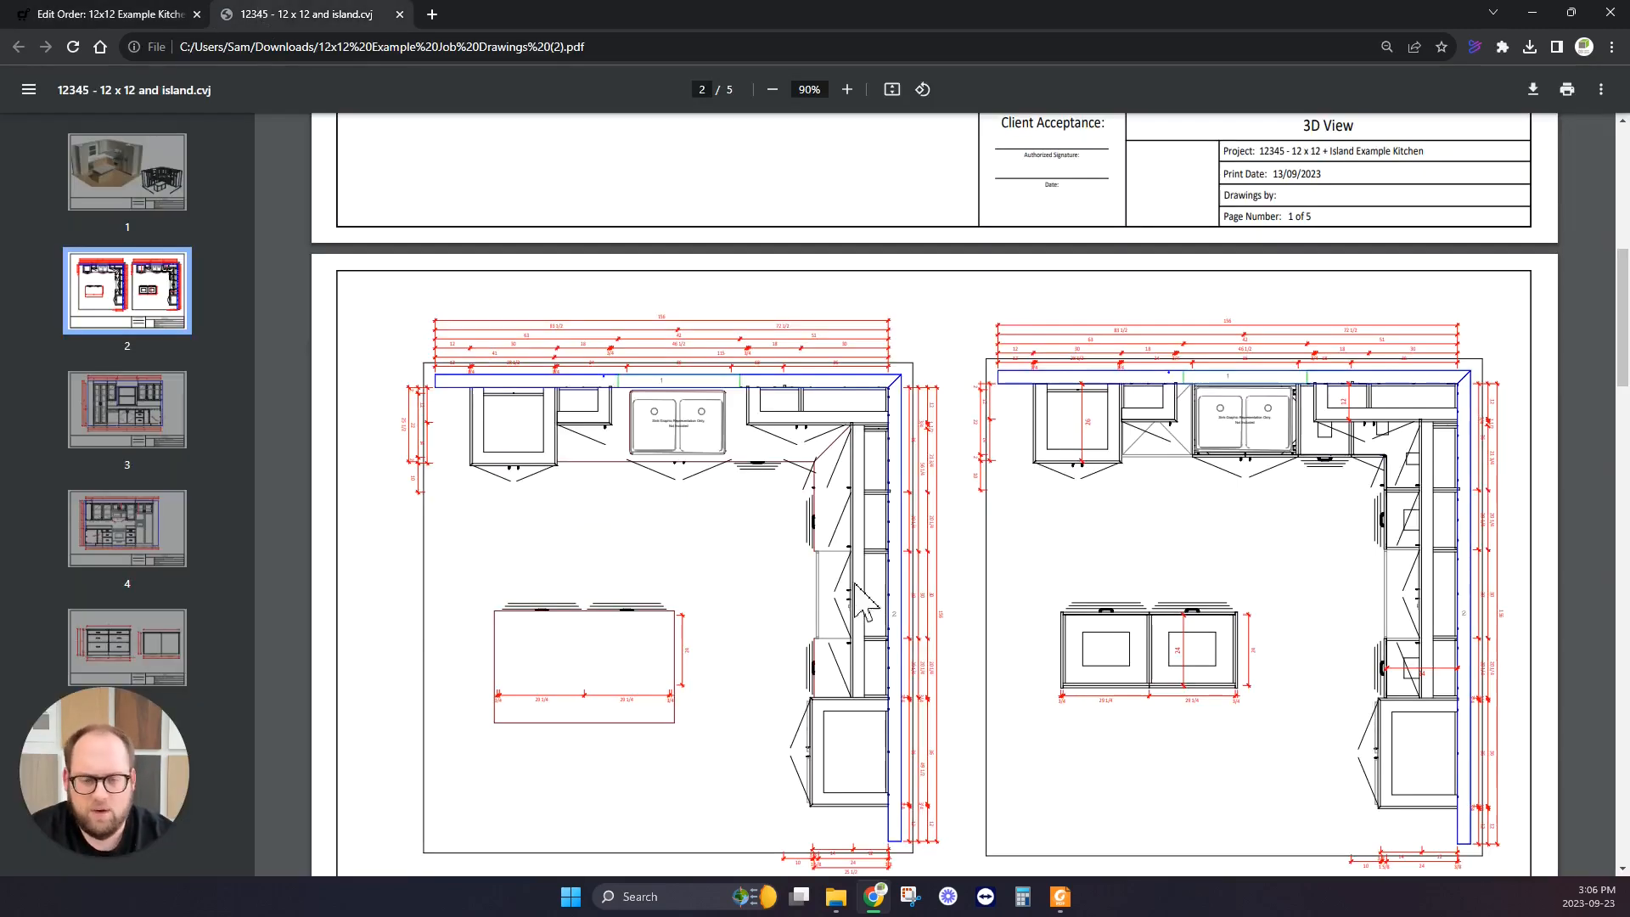
scroll(734, 532, "down", 1)
scroll(734, 532, "down", 10)
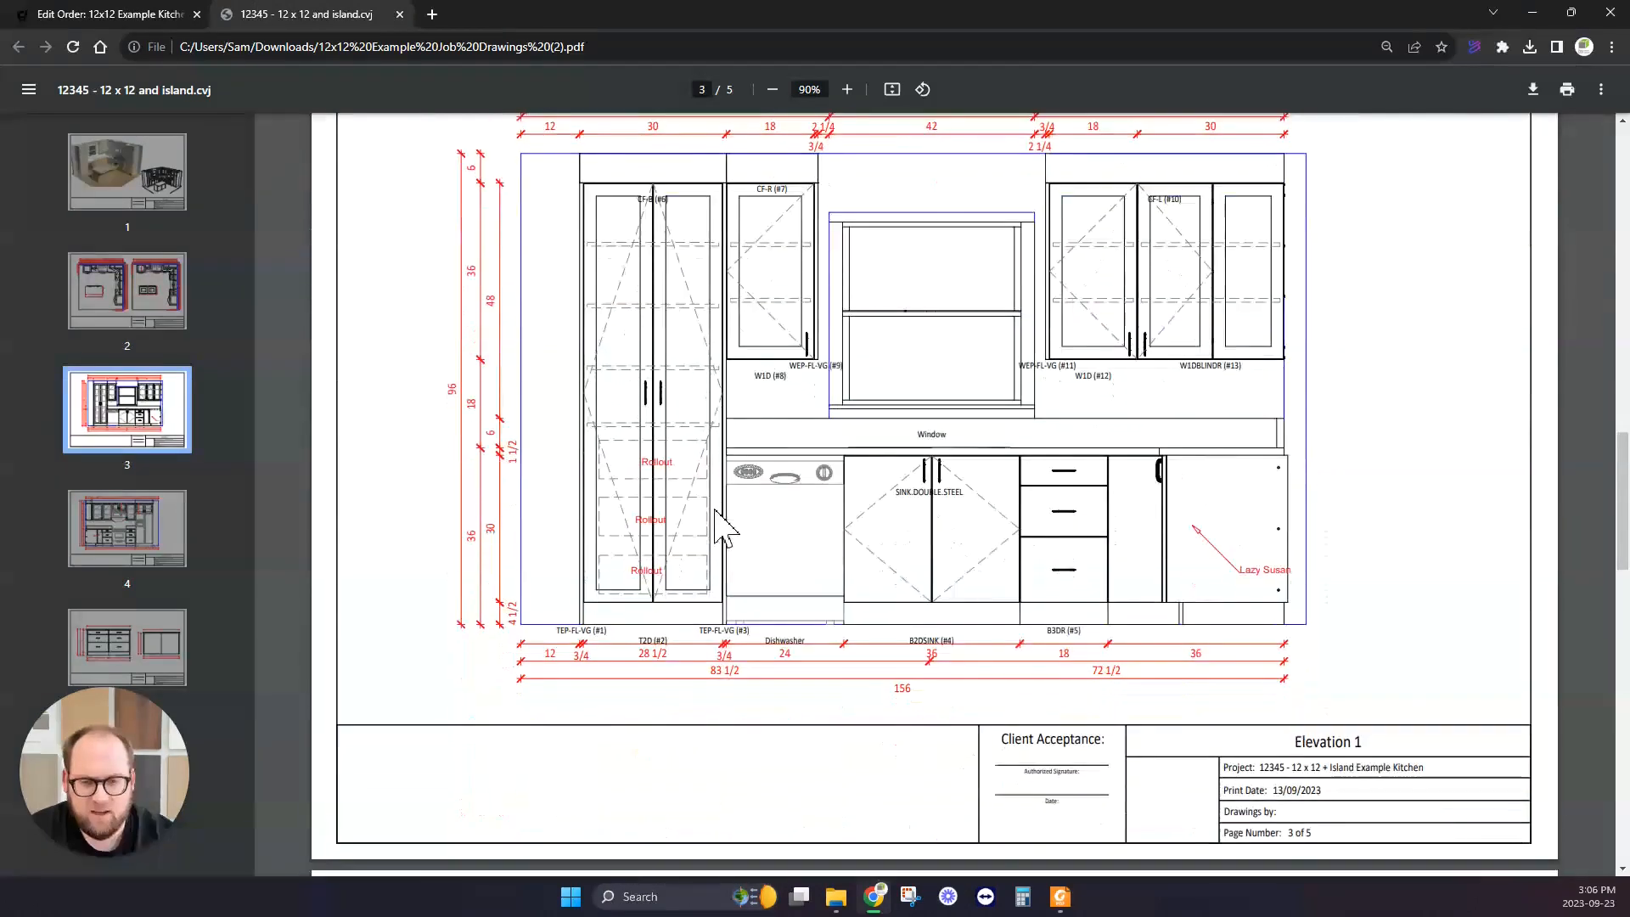
scroll(789, 510, "up", 1)
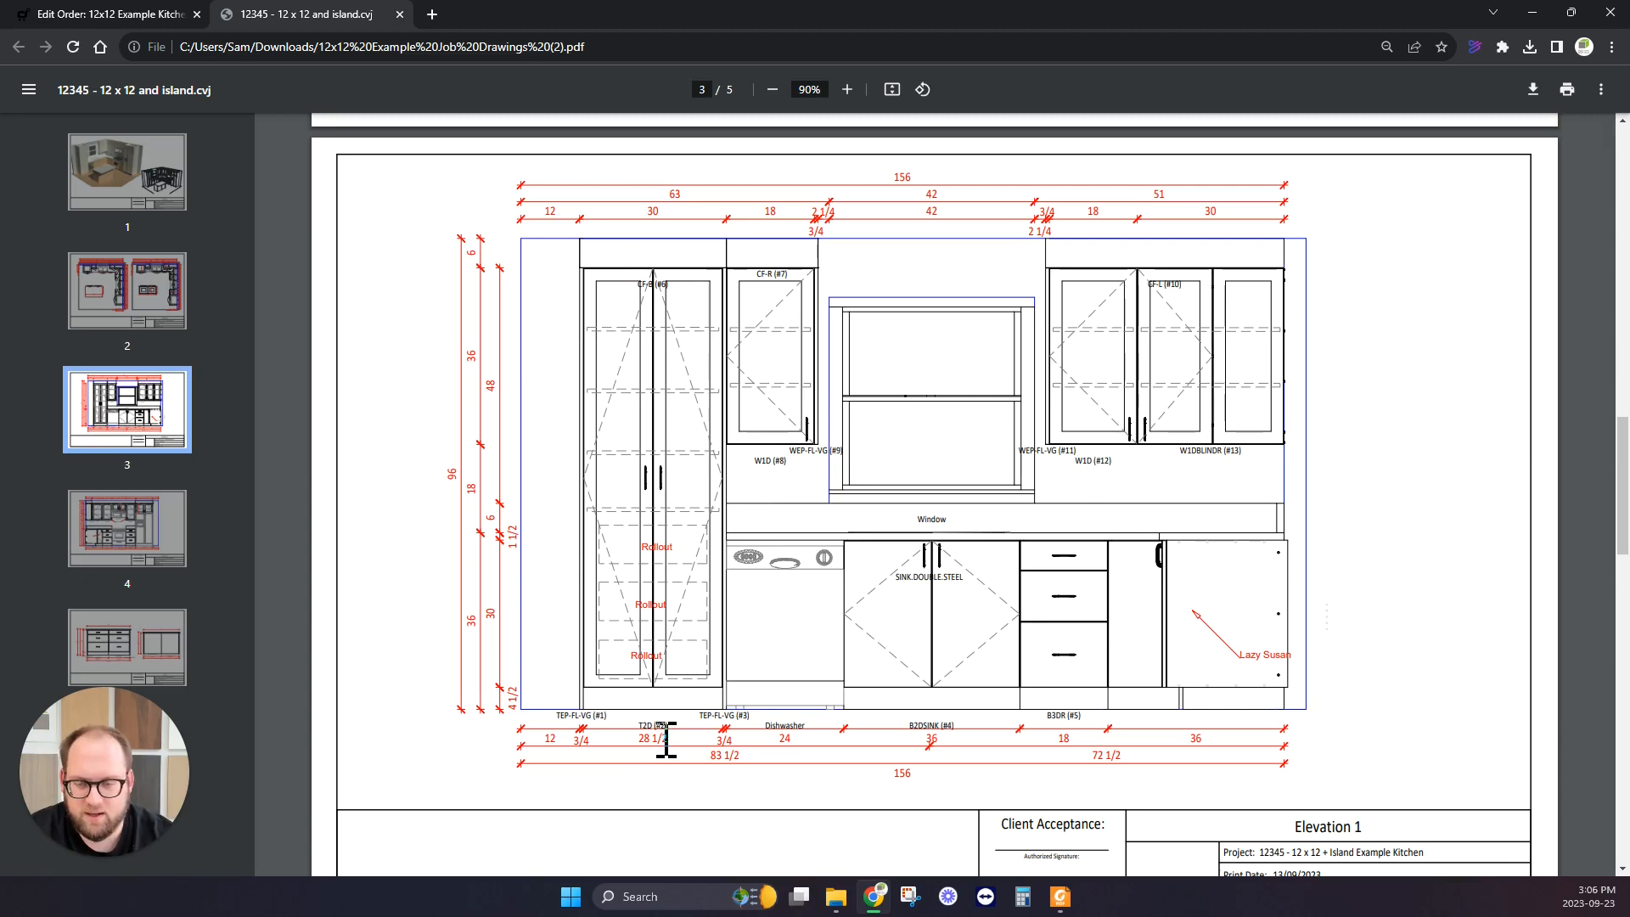
left_click(172, 17)
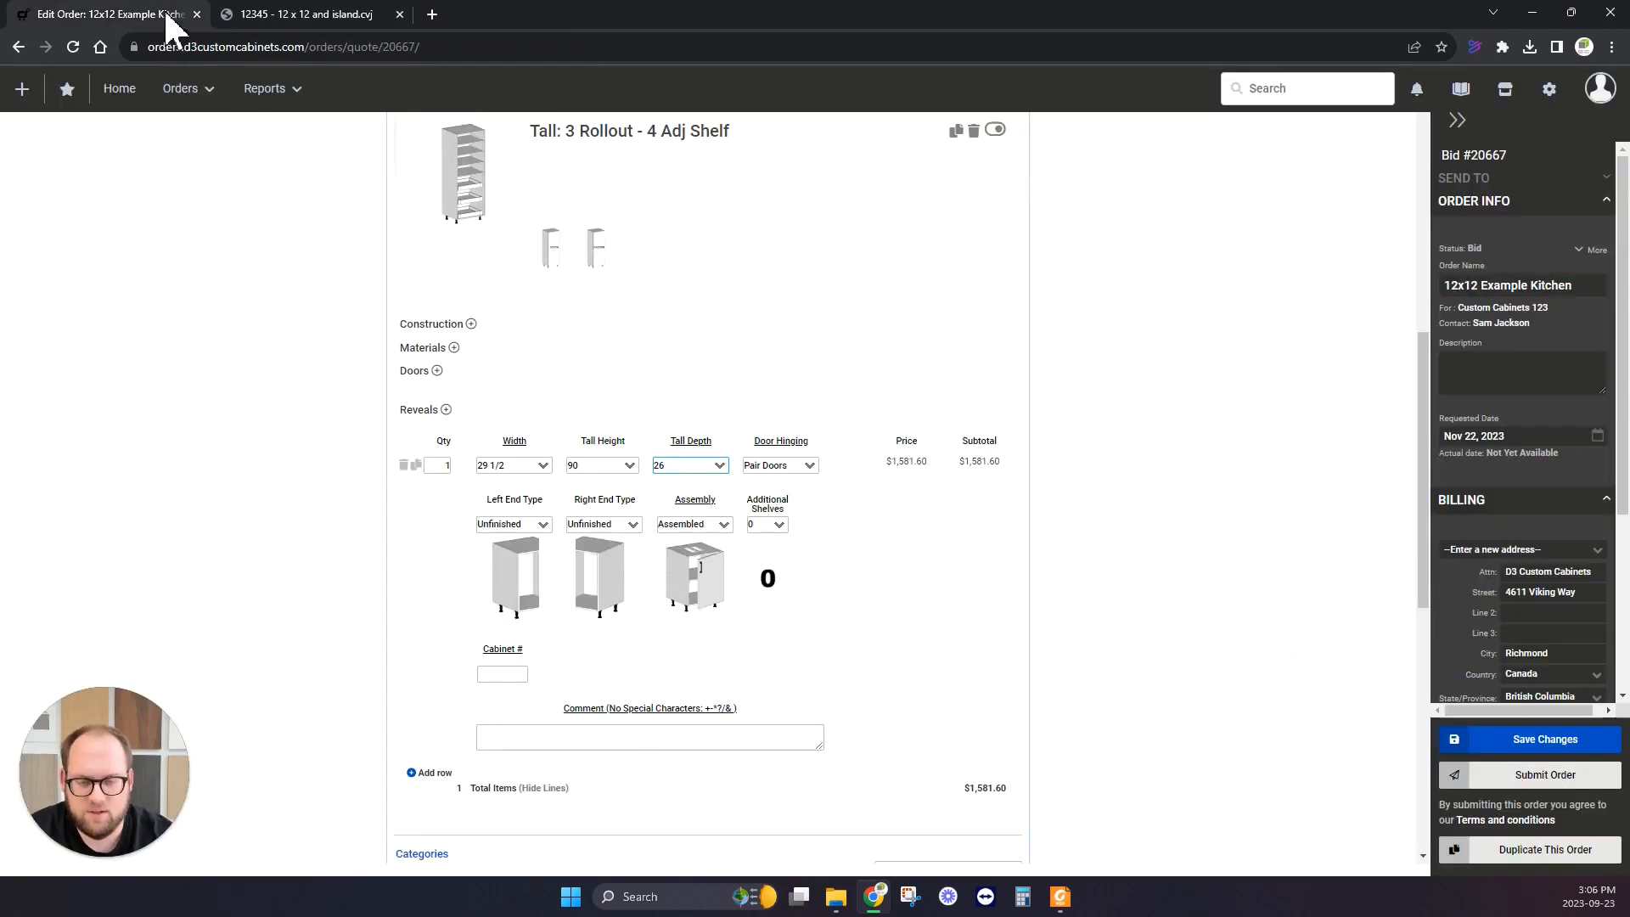
left_click(502, 675)
type("2")
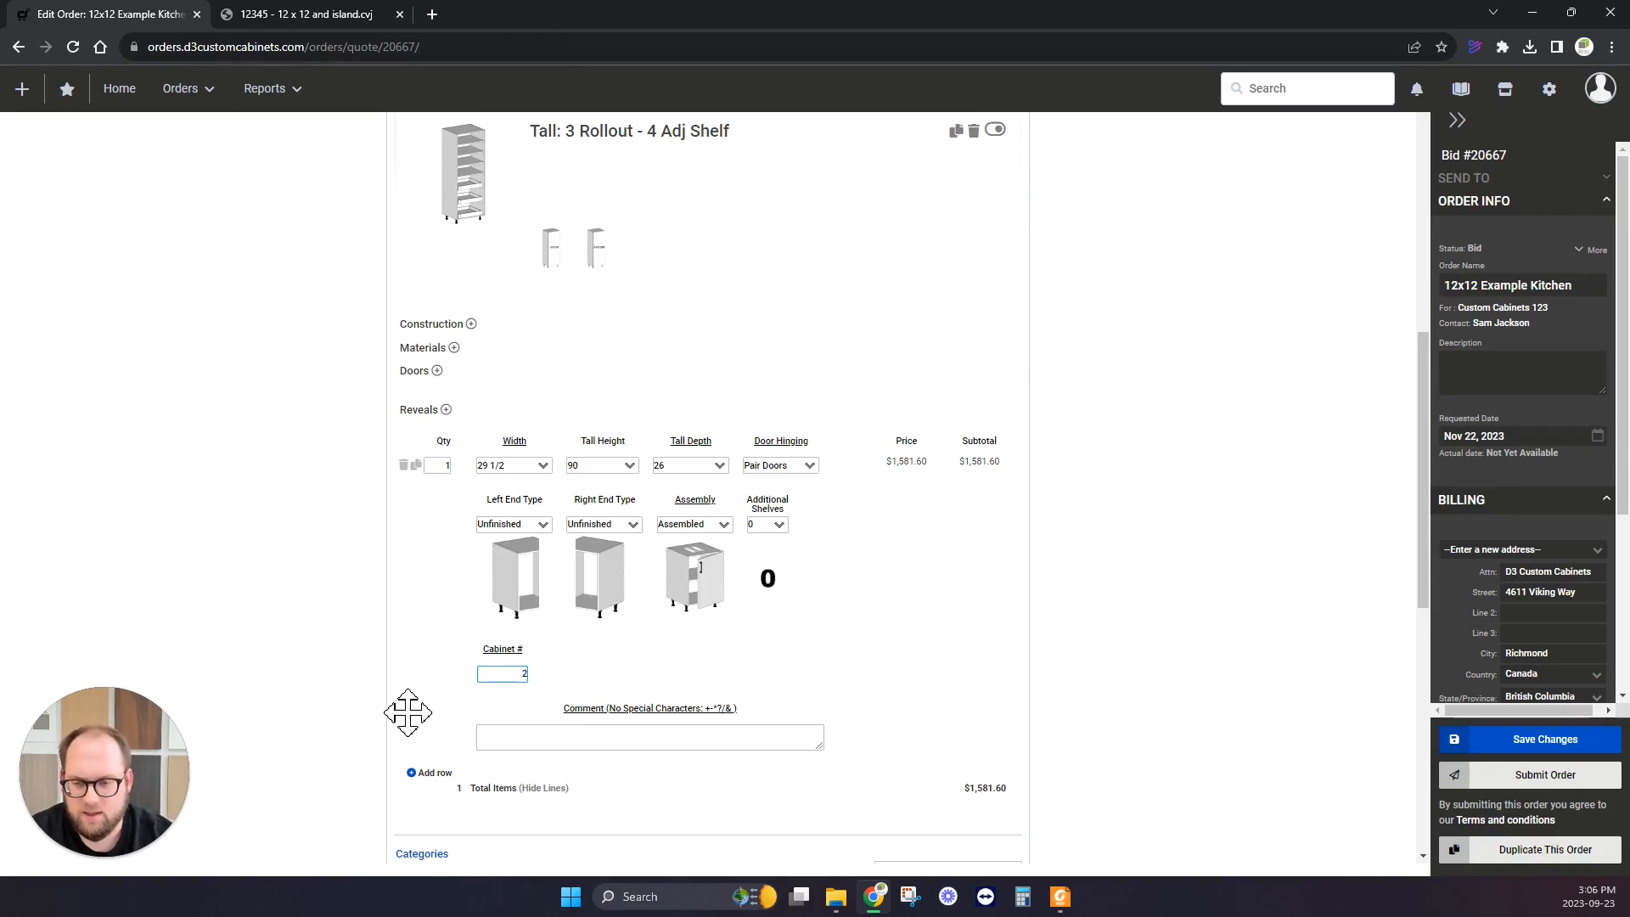
Check the wall cabinets in Elevation 1, and add a standard Wall: 2 Adj Shelf cabinet to the folder.
scroll(592, 730, "down", 3)
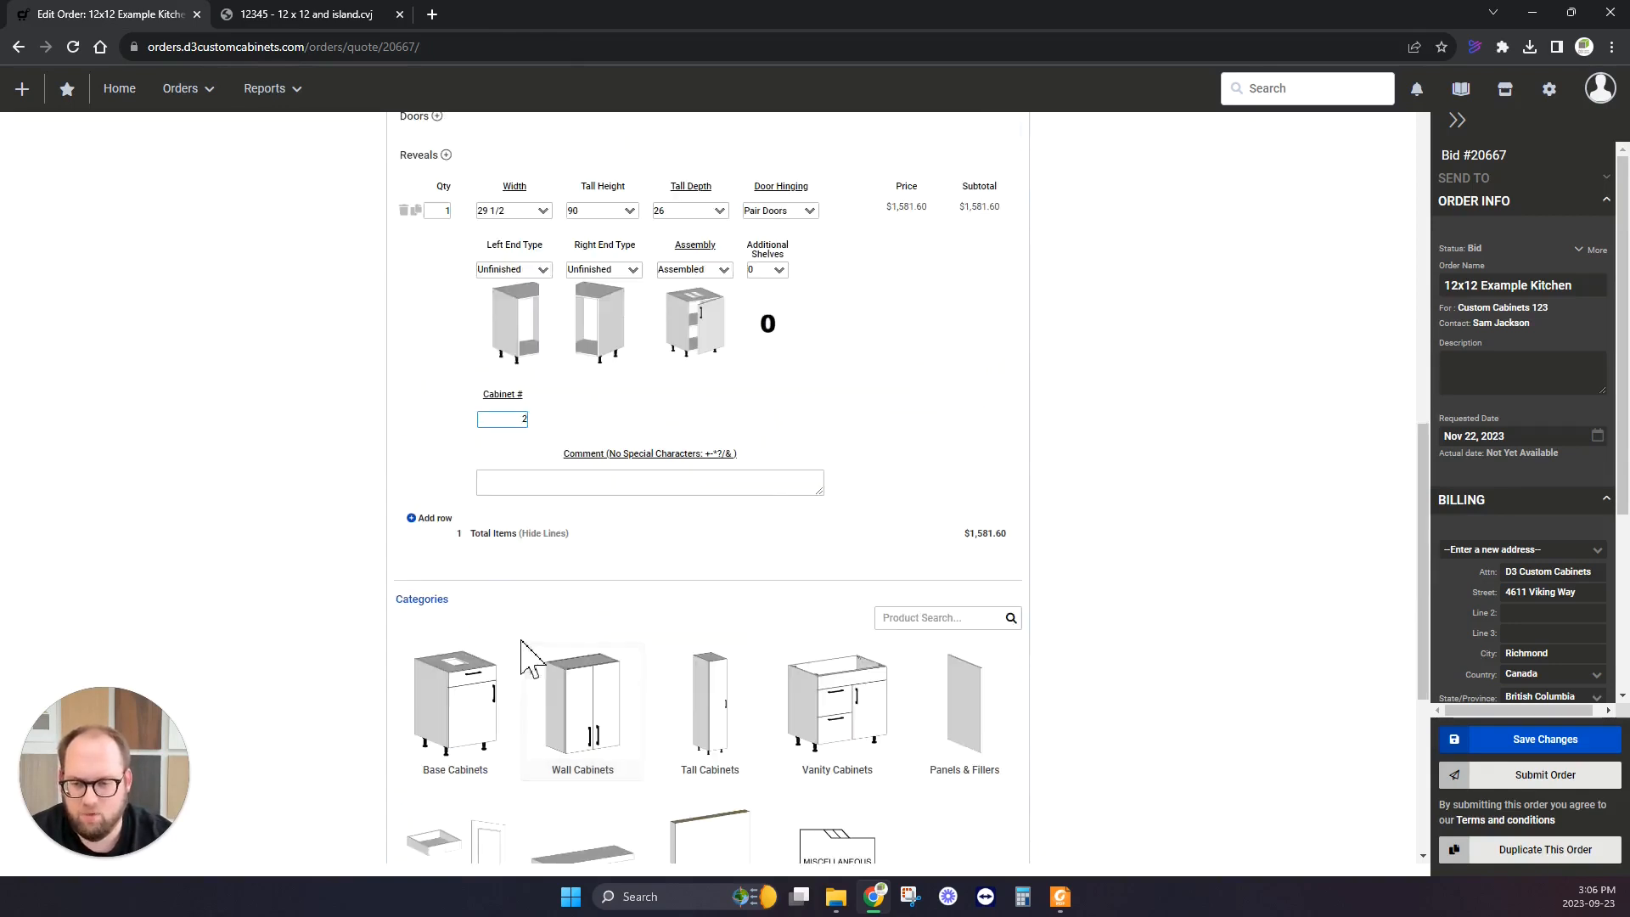
scroll(556, 565, "down", 1)
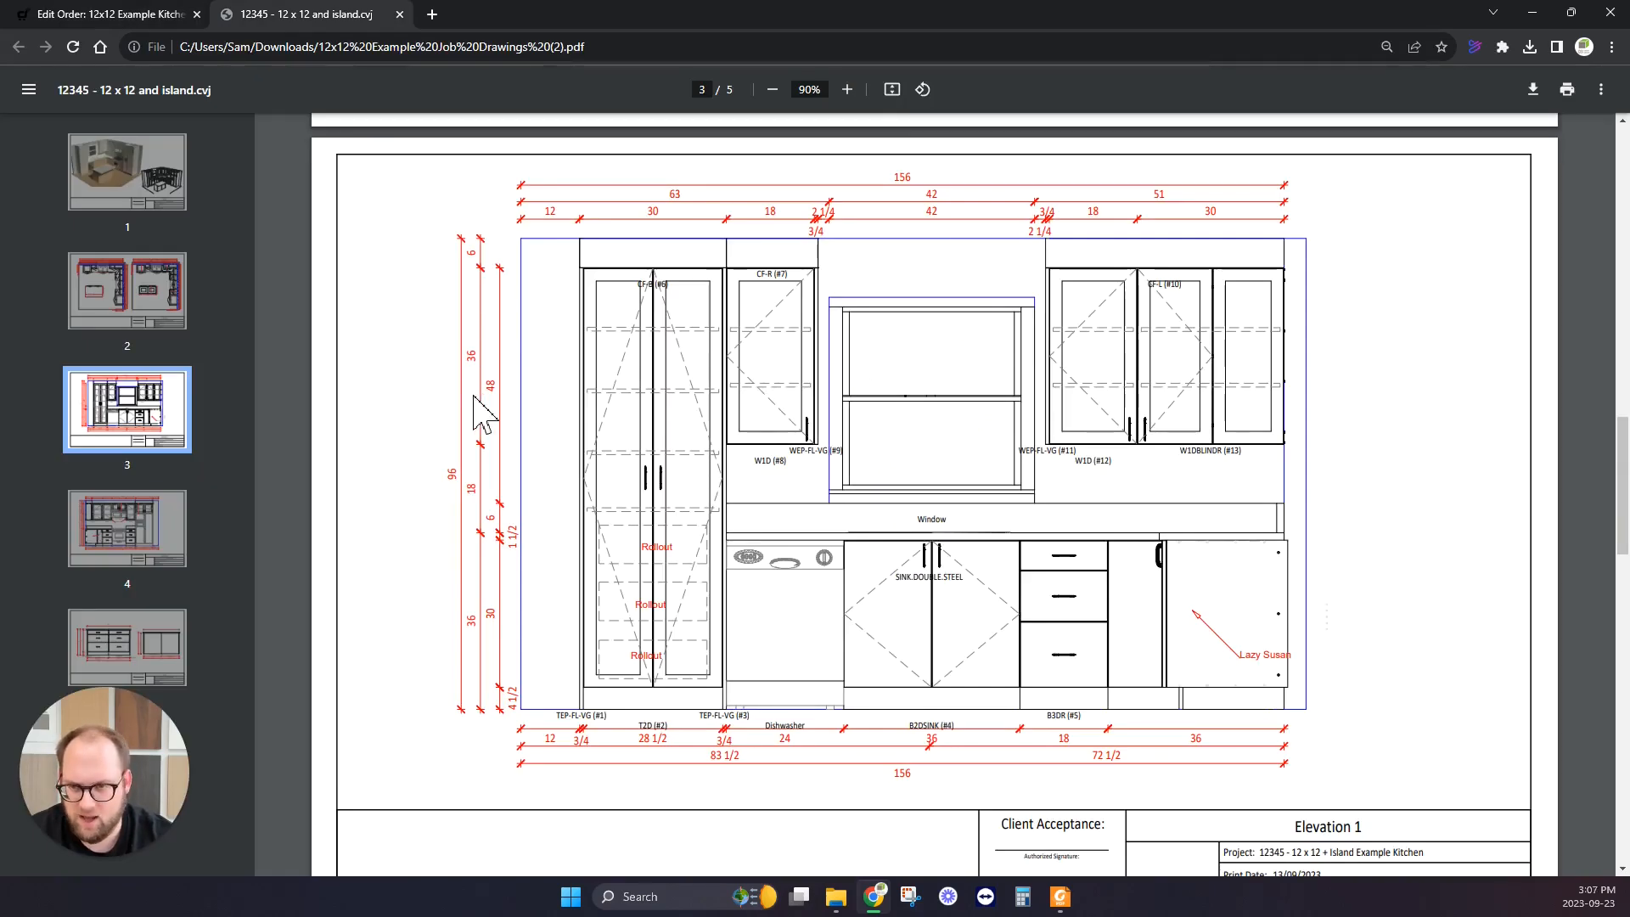
left_click(182, 17)
scroll(386, 556, "down", 2)
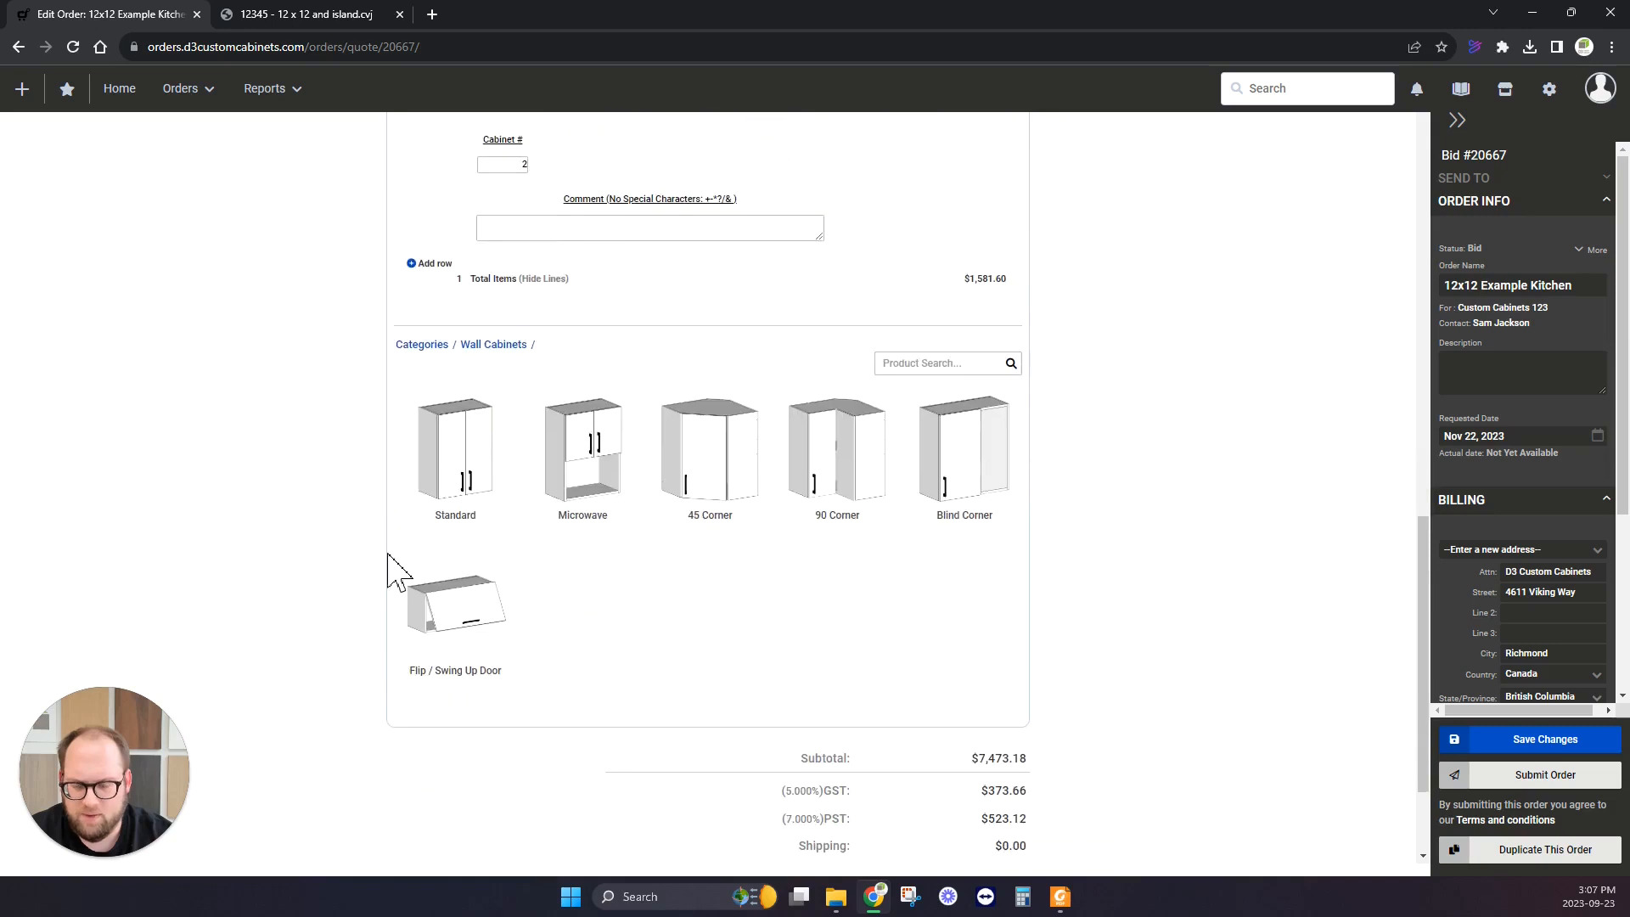
left_click(446, 455)
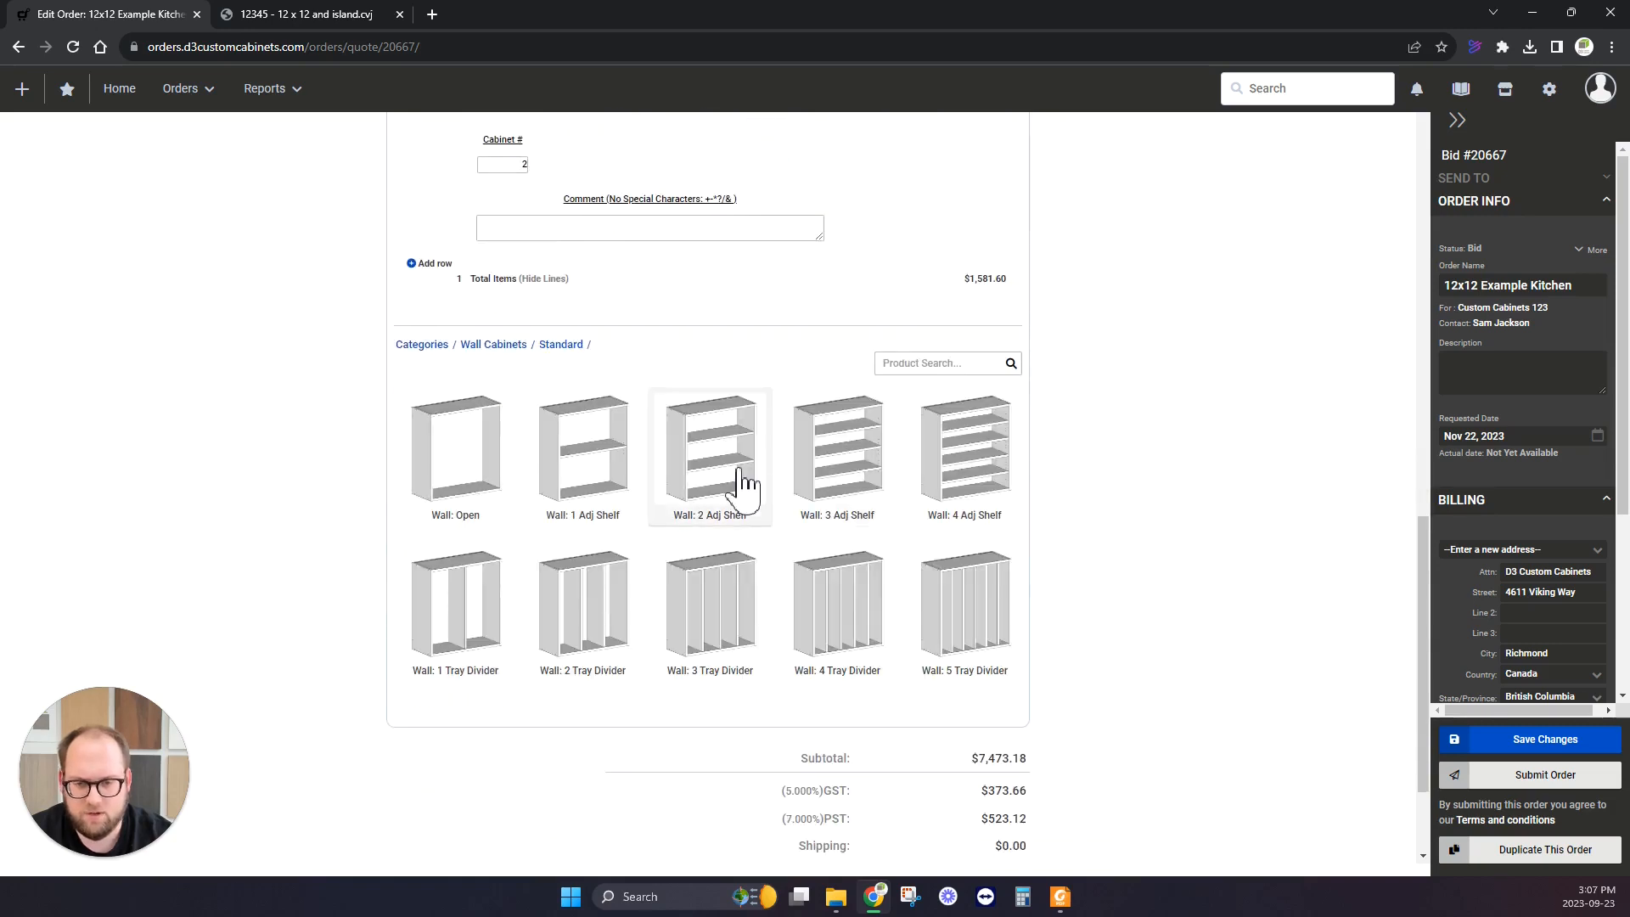
left_click(744, 484)
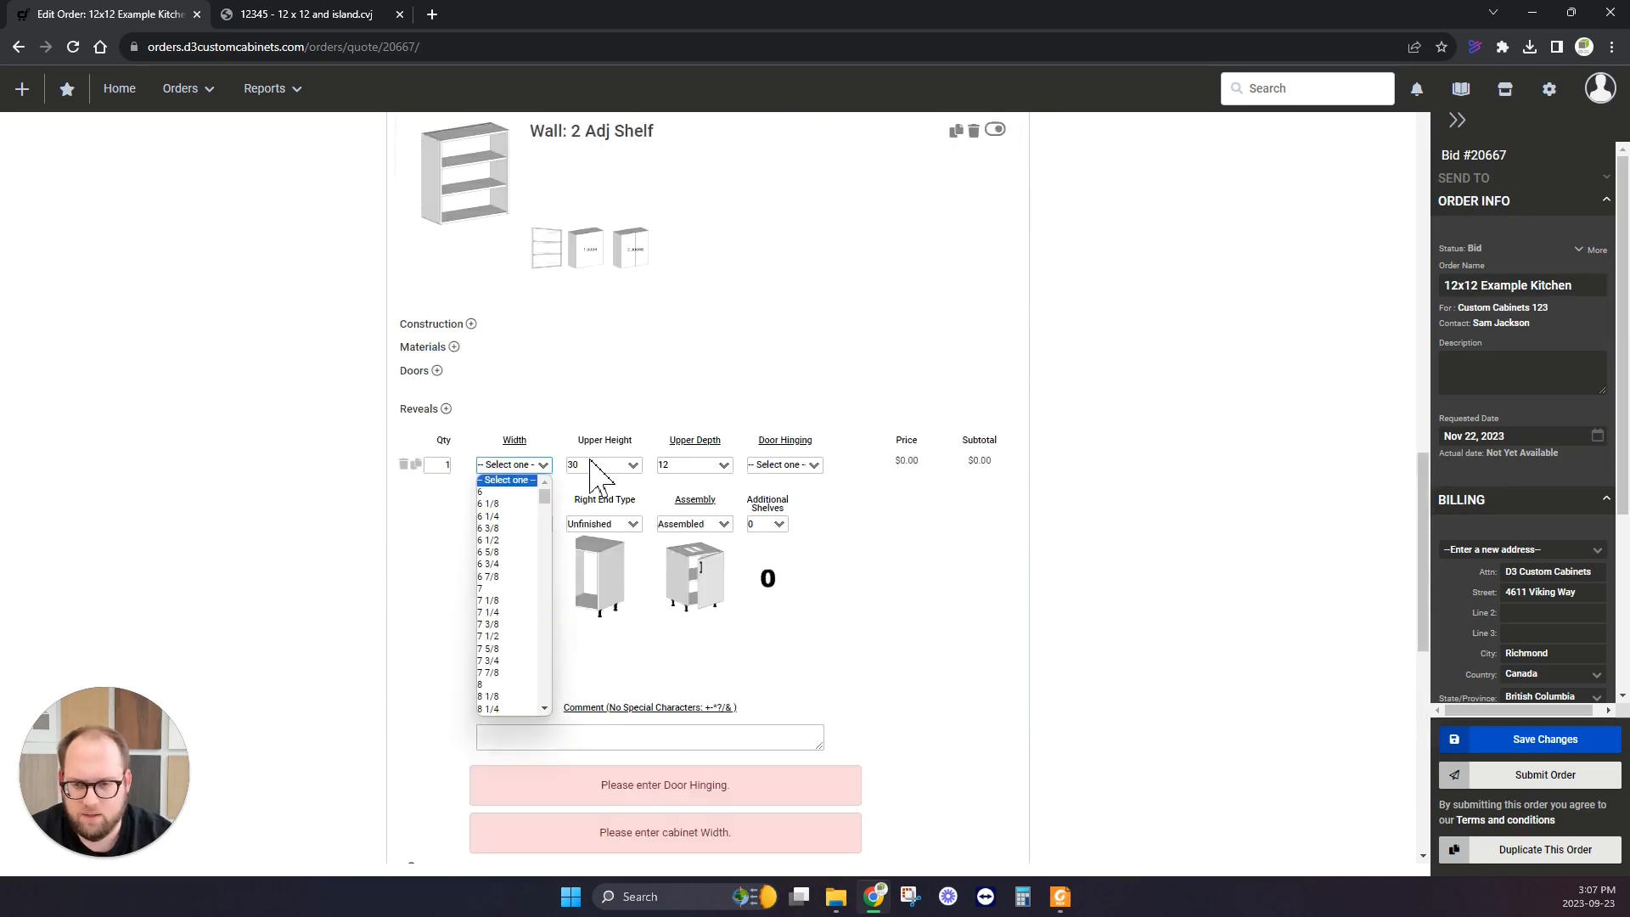
Set the Upper Height of the Wall: 2 Adj Shelf cabinet to 36.
left_click(598, 465)
type("36")
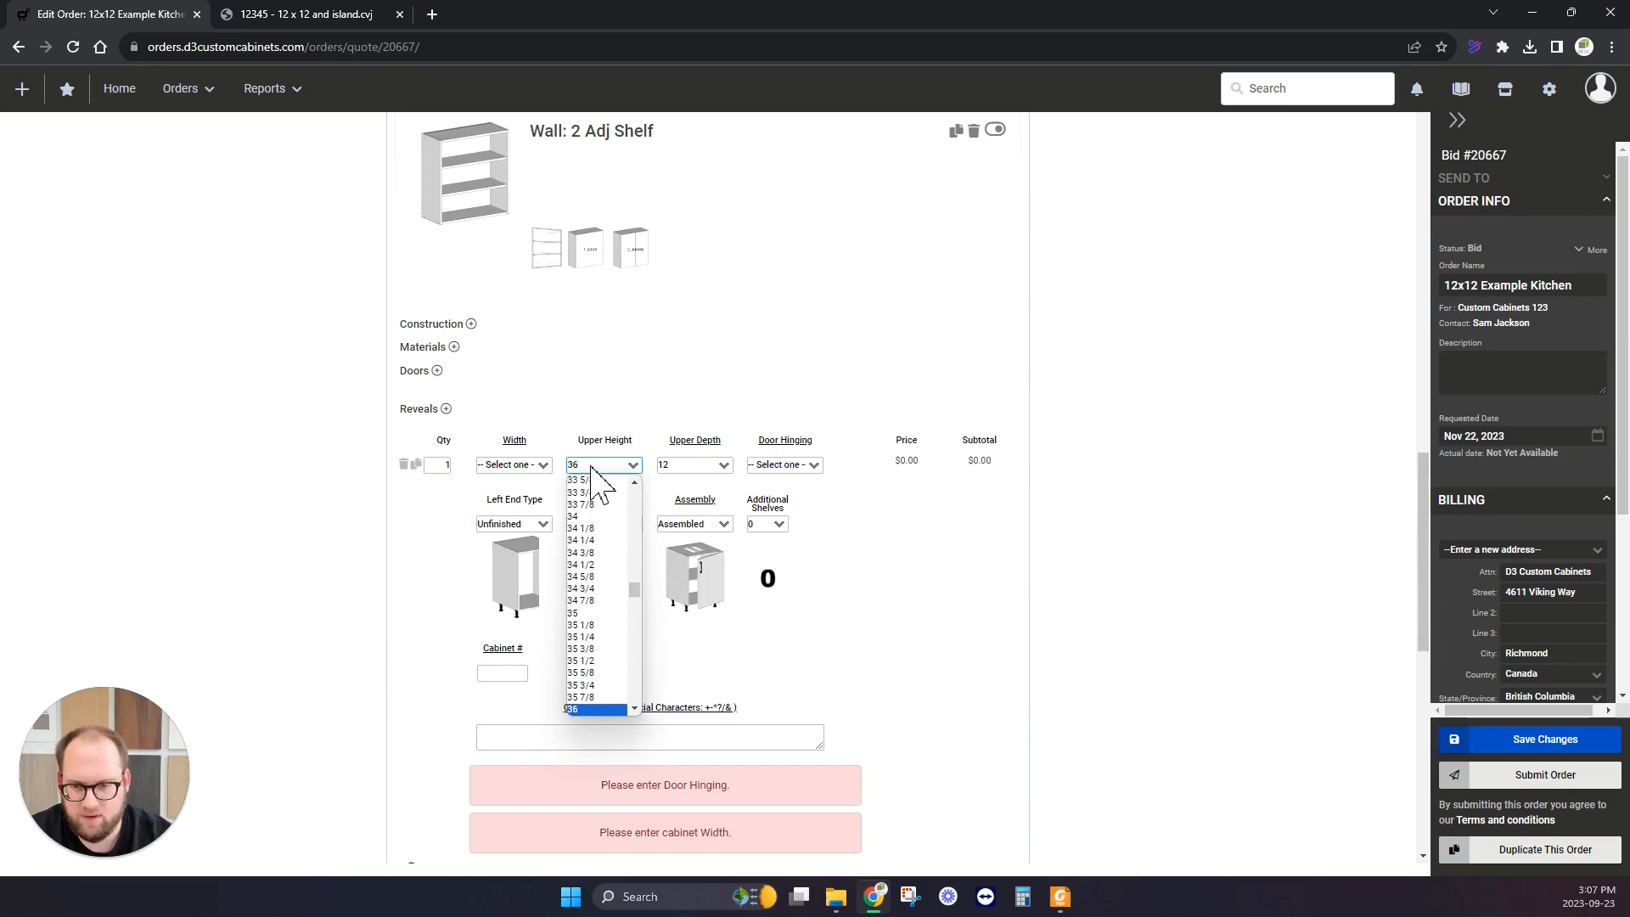
key("Return")
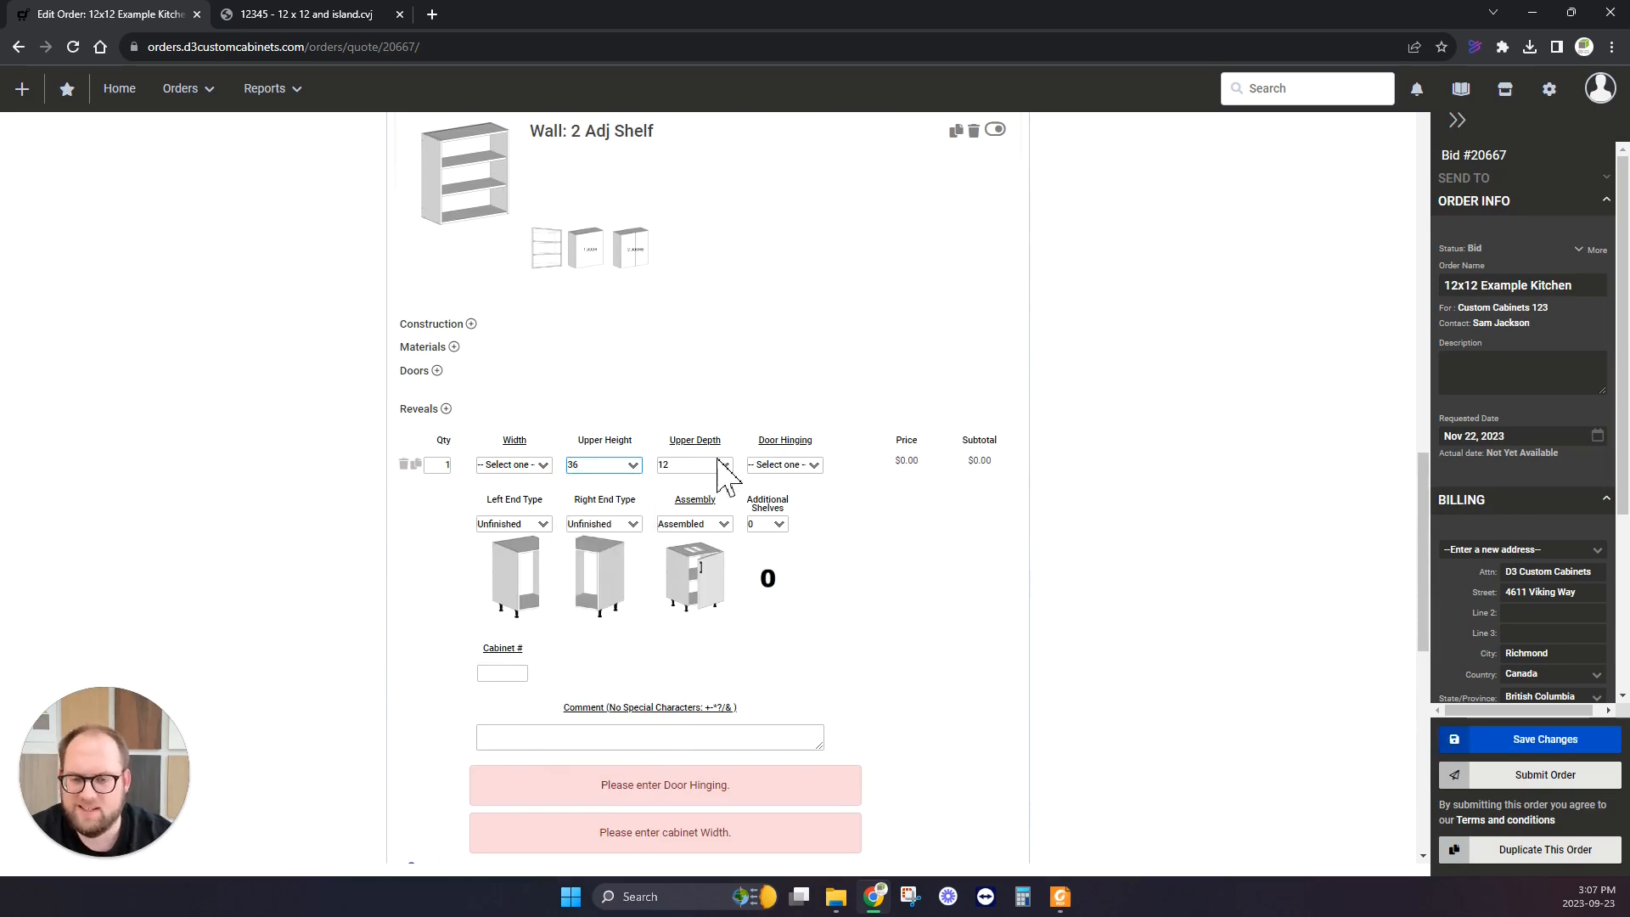
Set the wall cabinet's Door Hinging to 1-Door Left Hinge, and set its Width to 18 as dimensioned in Elevation 1.
left_click(776, 465)
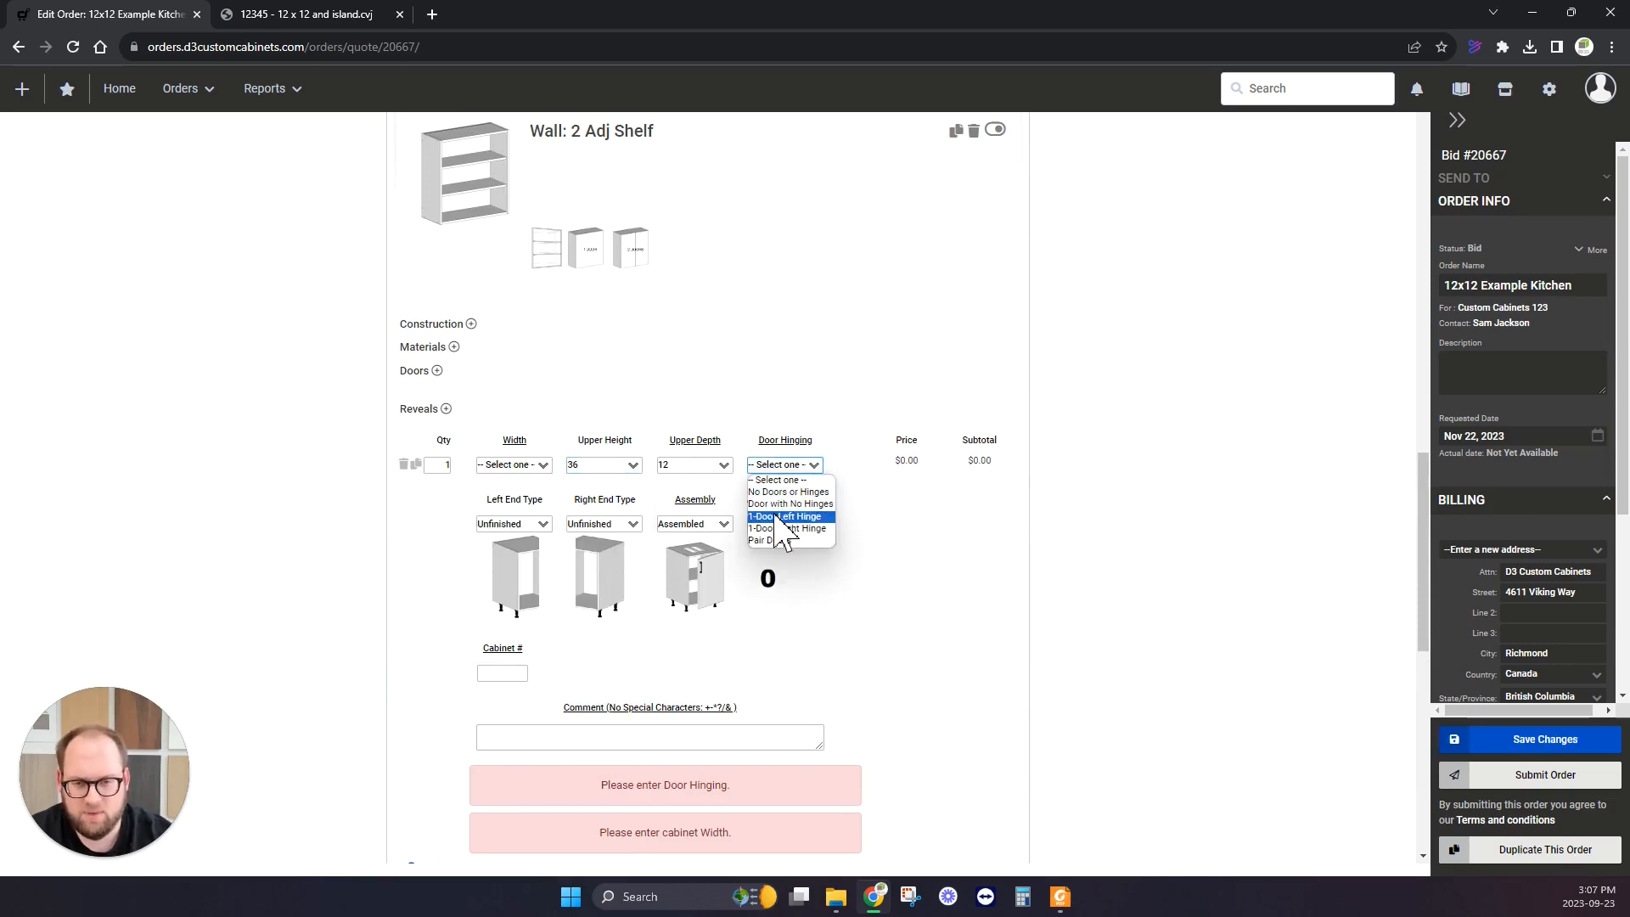
left_click(777, 516)
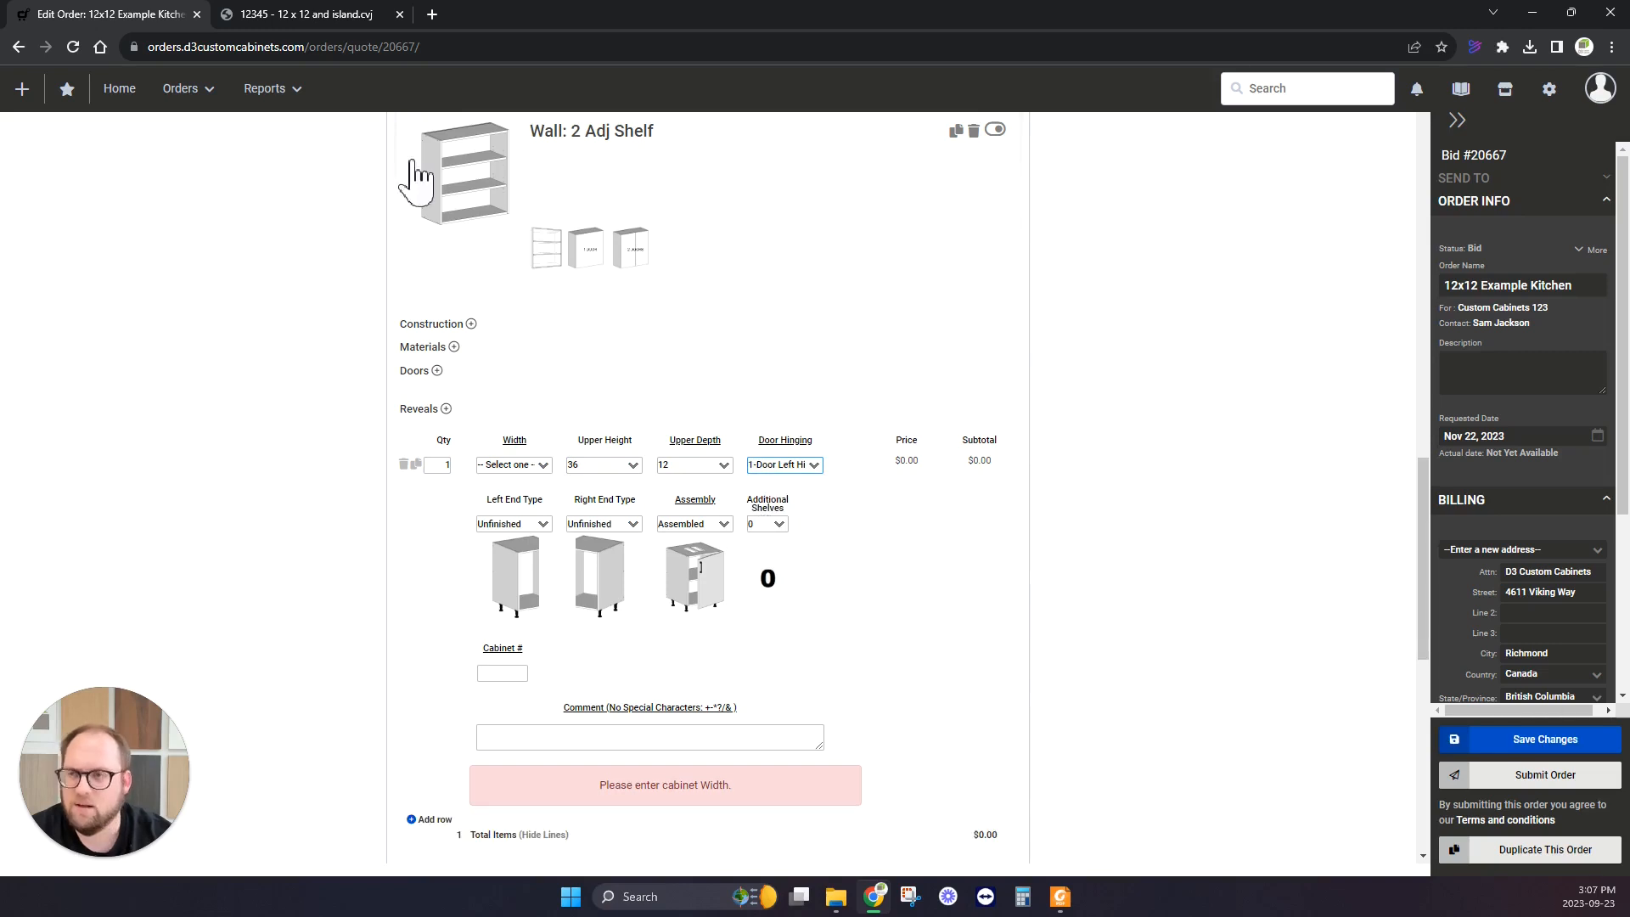
left_click(342, 14)
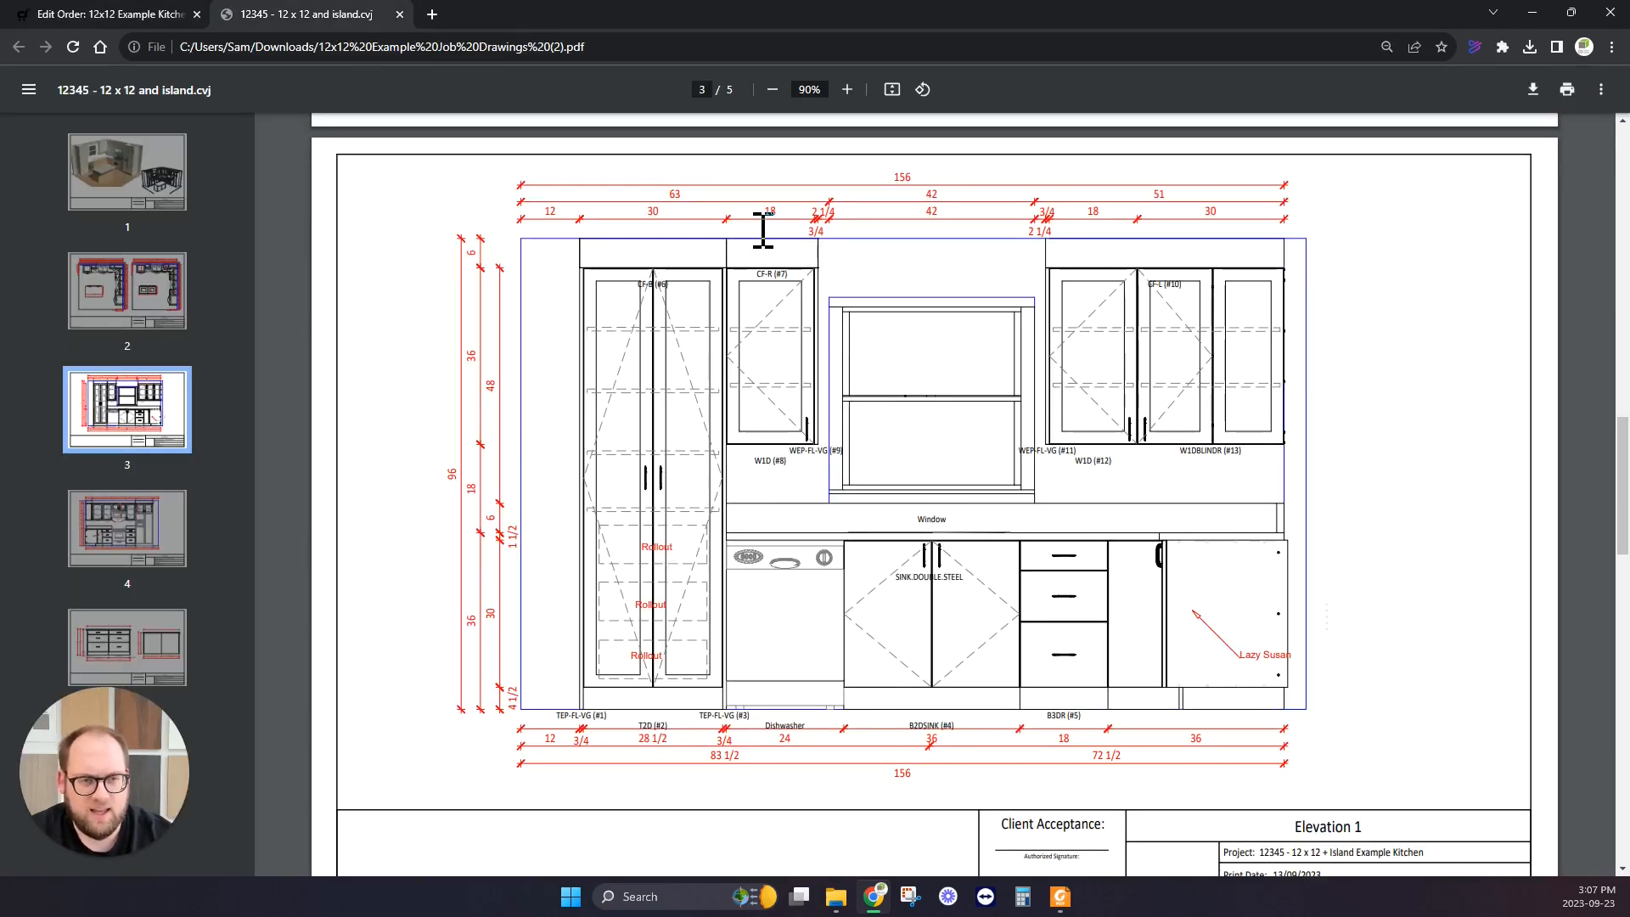
left_click(114, 14)
left_click(526, 465)
type("18")
key("Return")
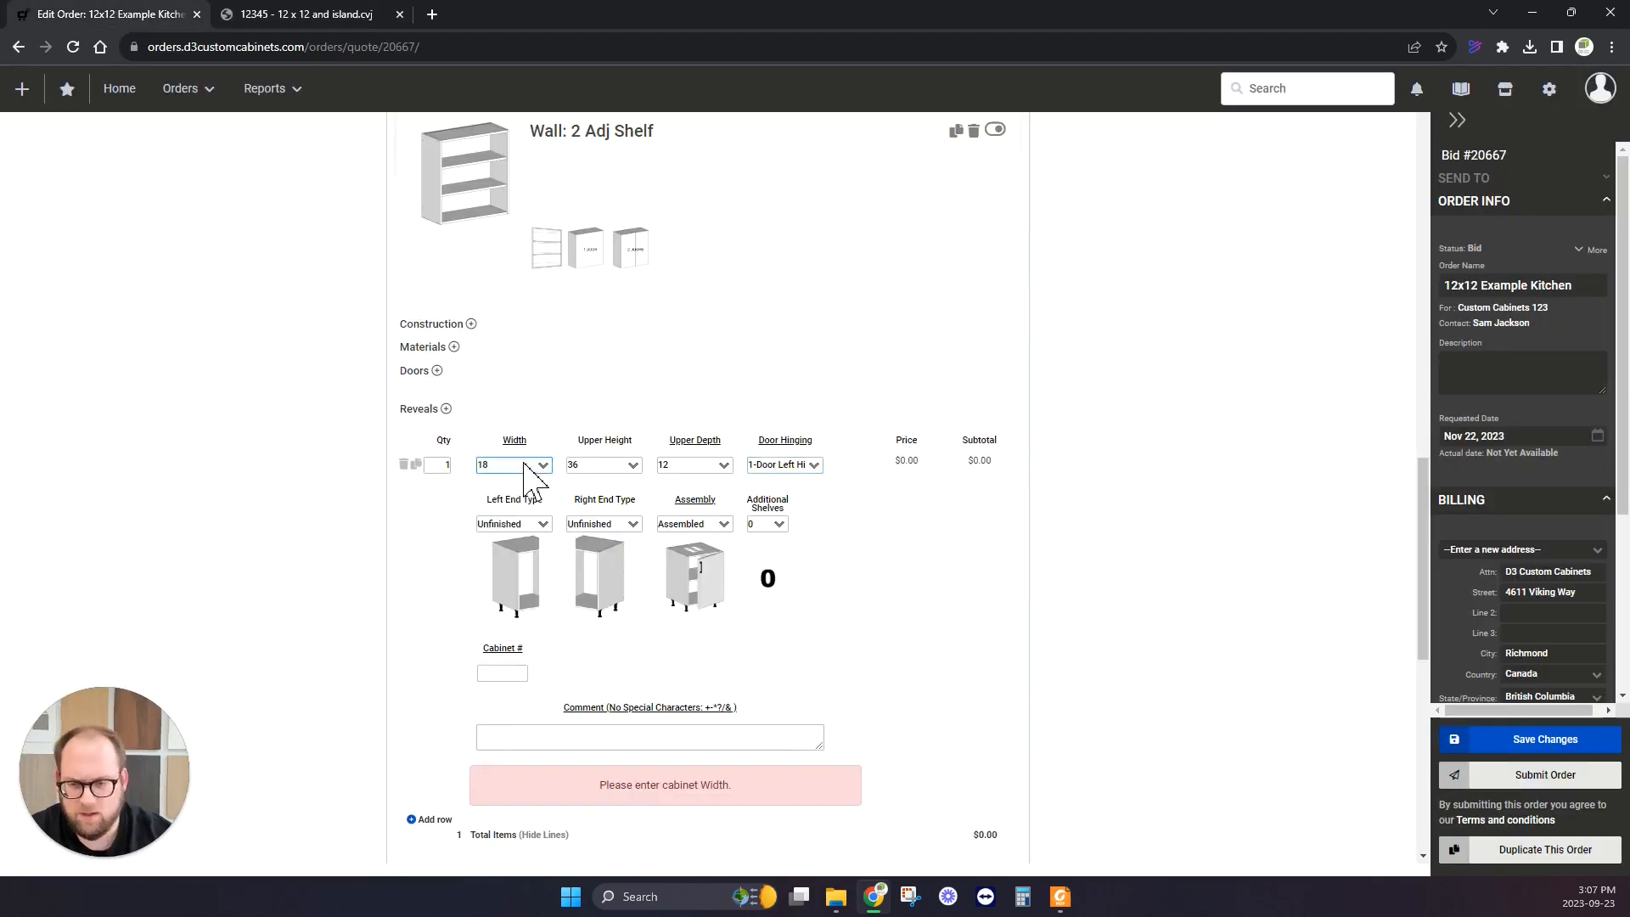
Look up the number of the wall cabinet left of the window in Elevation 1 and enter 8 as its cabinet number.
left_click(291, 16)
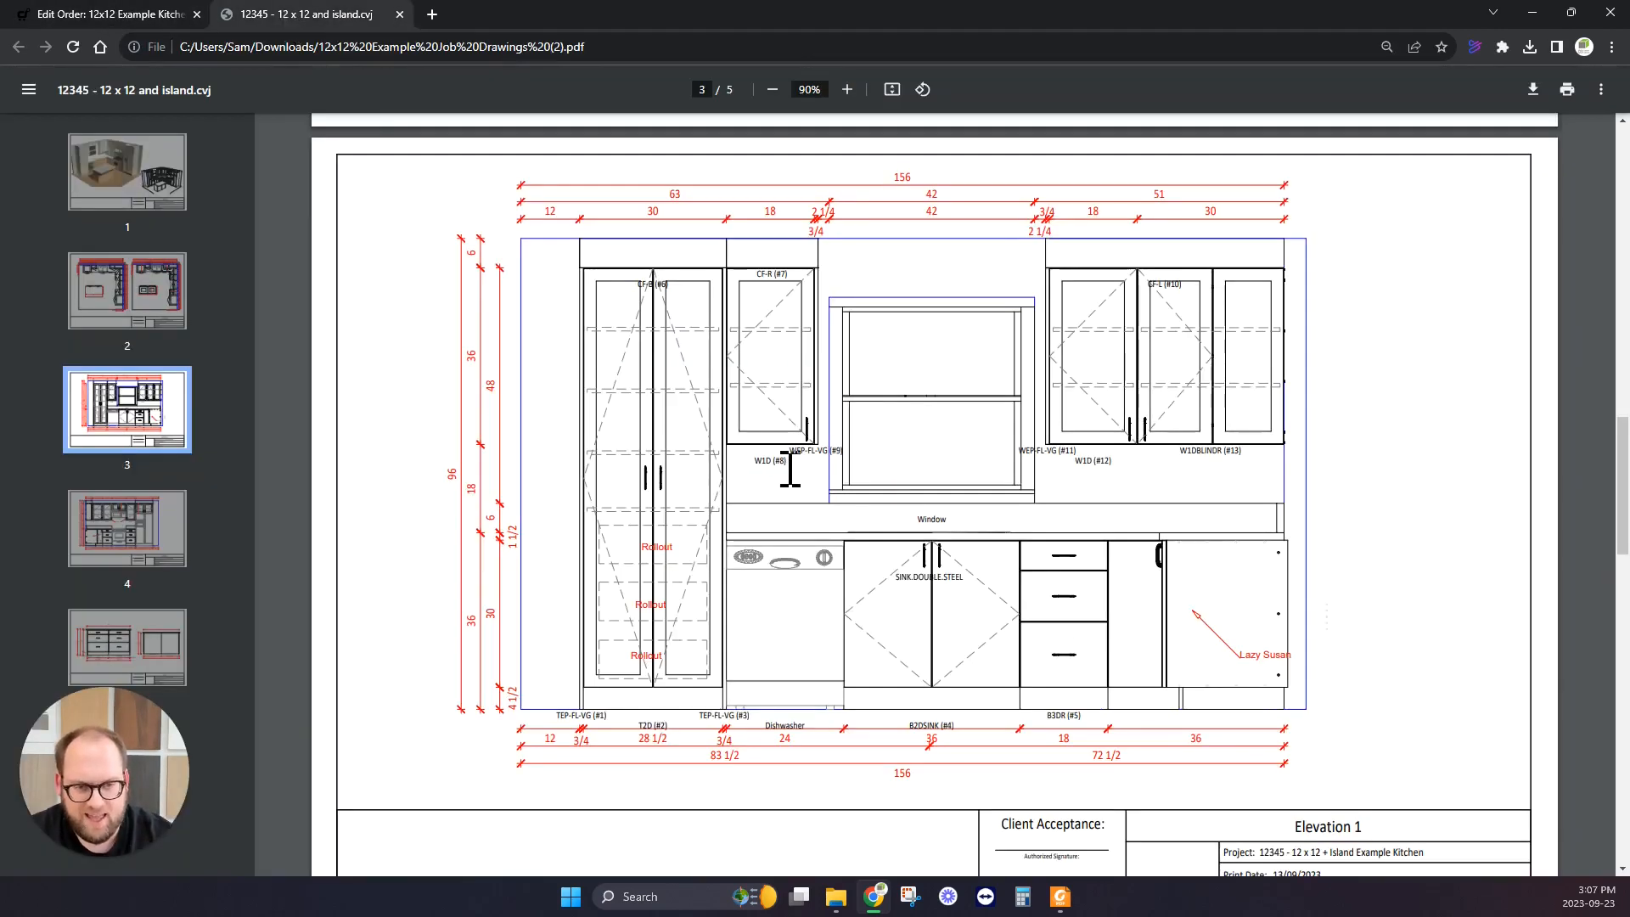
key("ctrl+Tab")
left_click(508, 673)
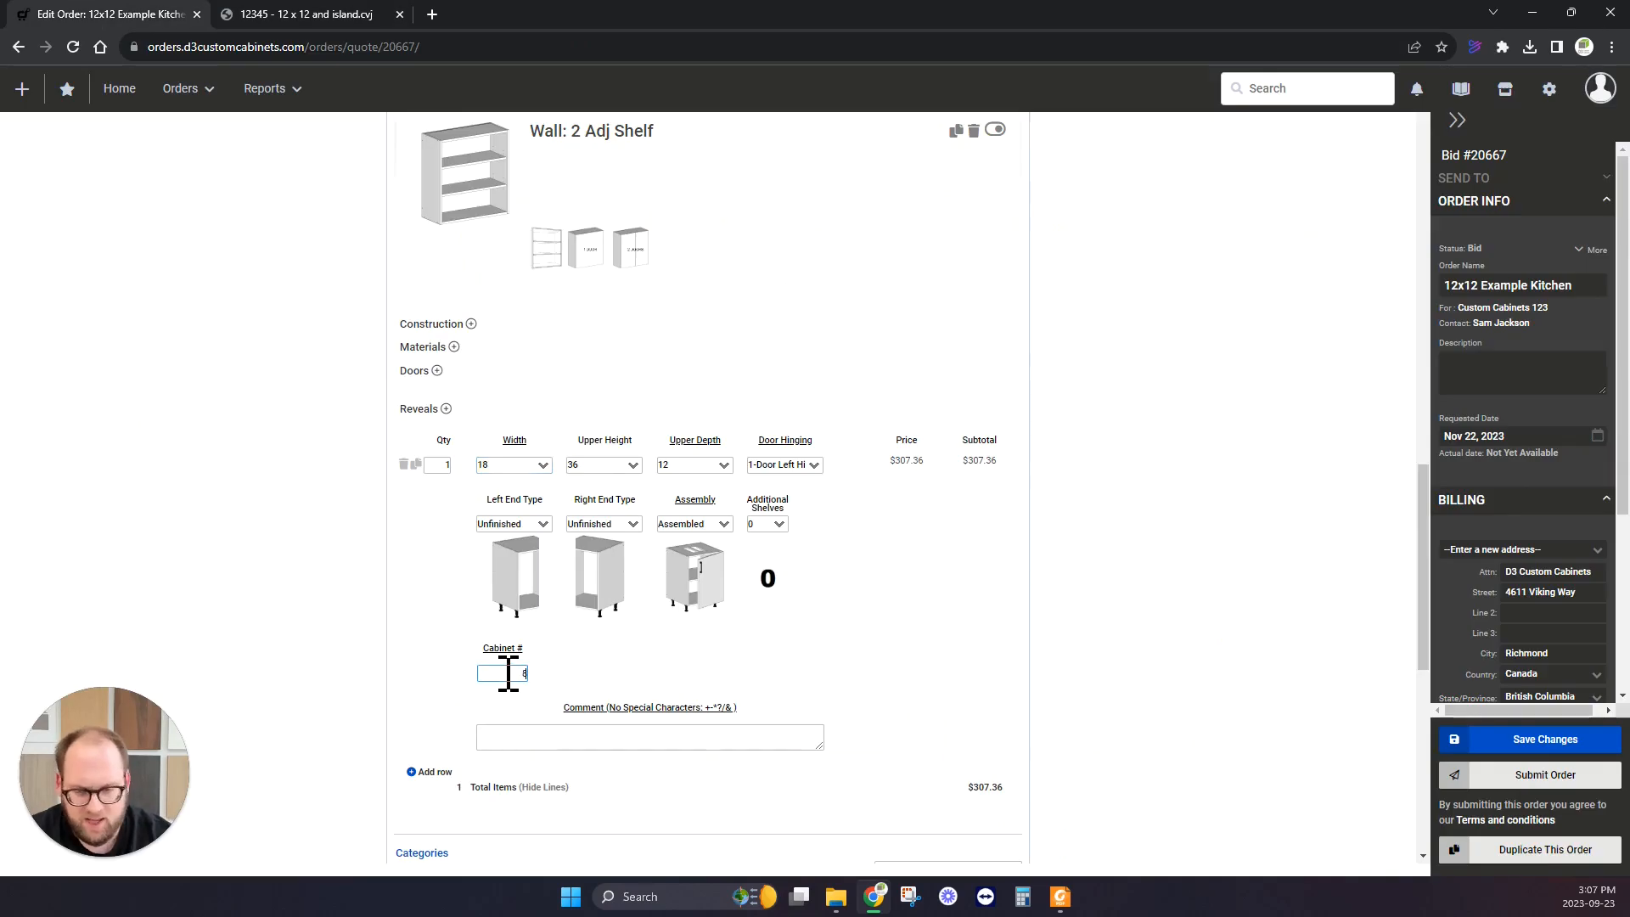
scroll(600, 582, "down", 1)
Recheck the wall cabinets in Elevation 1 and try a quantity of 2 for the 18-wide wall cabinet.
key("ctrl+Tab")
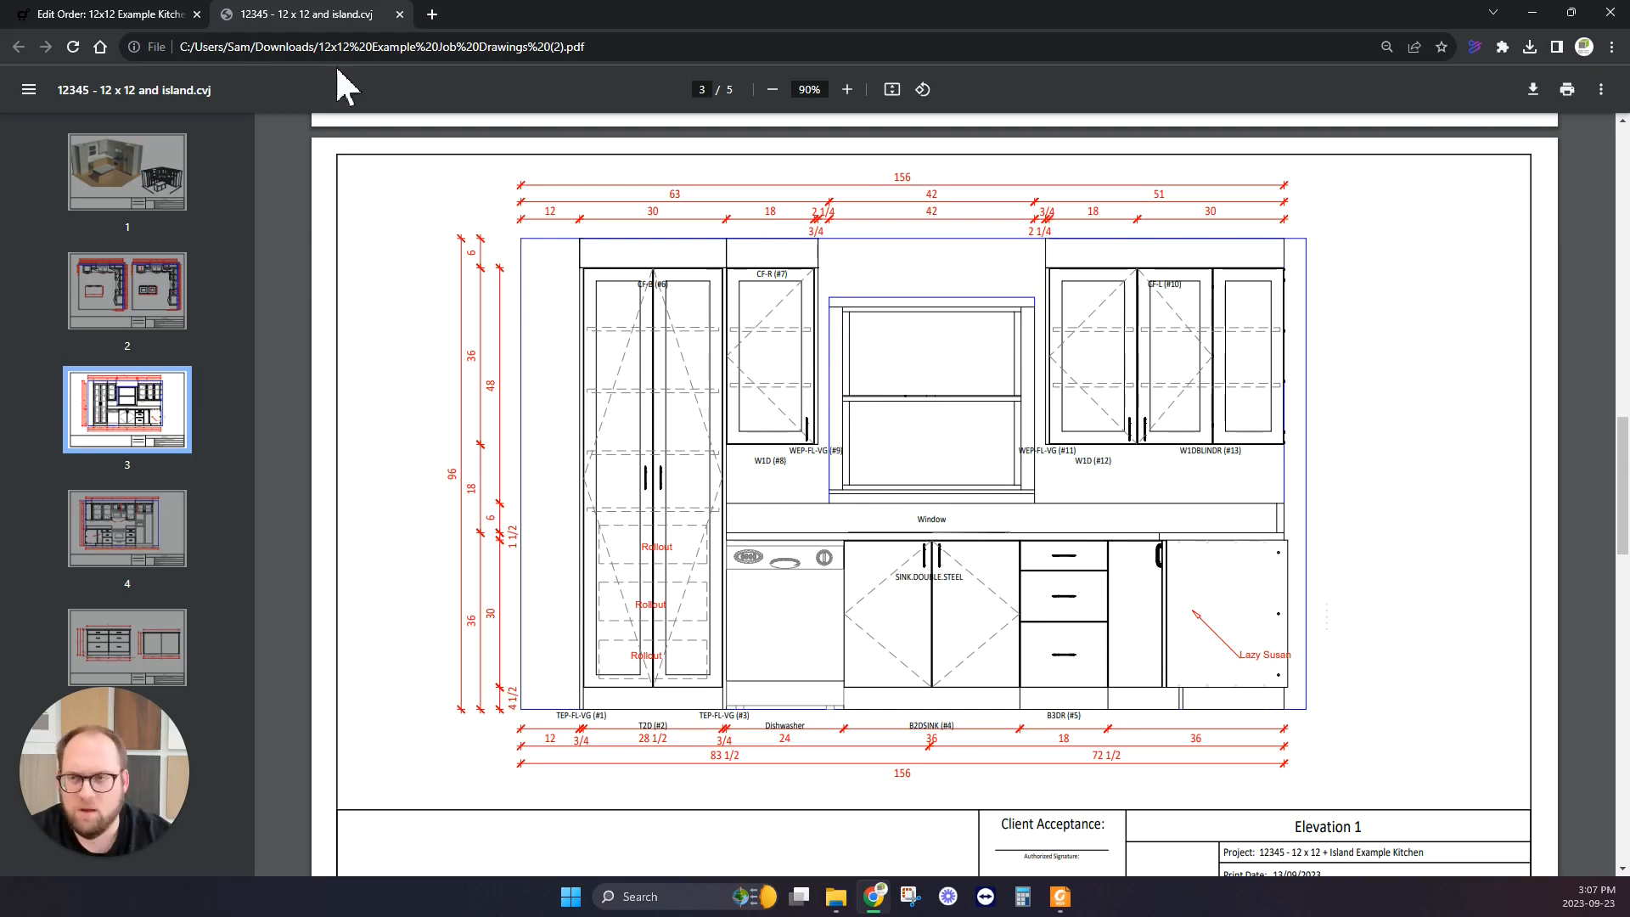
left_click(139, 17)
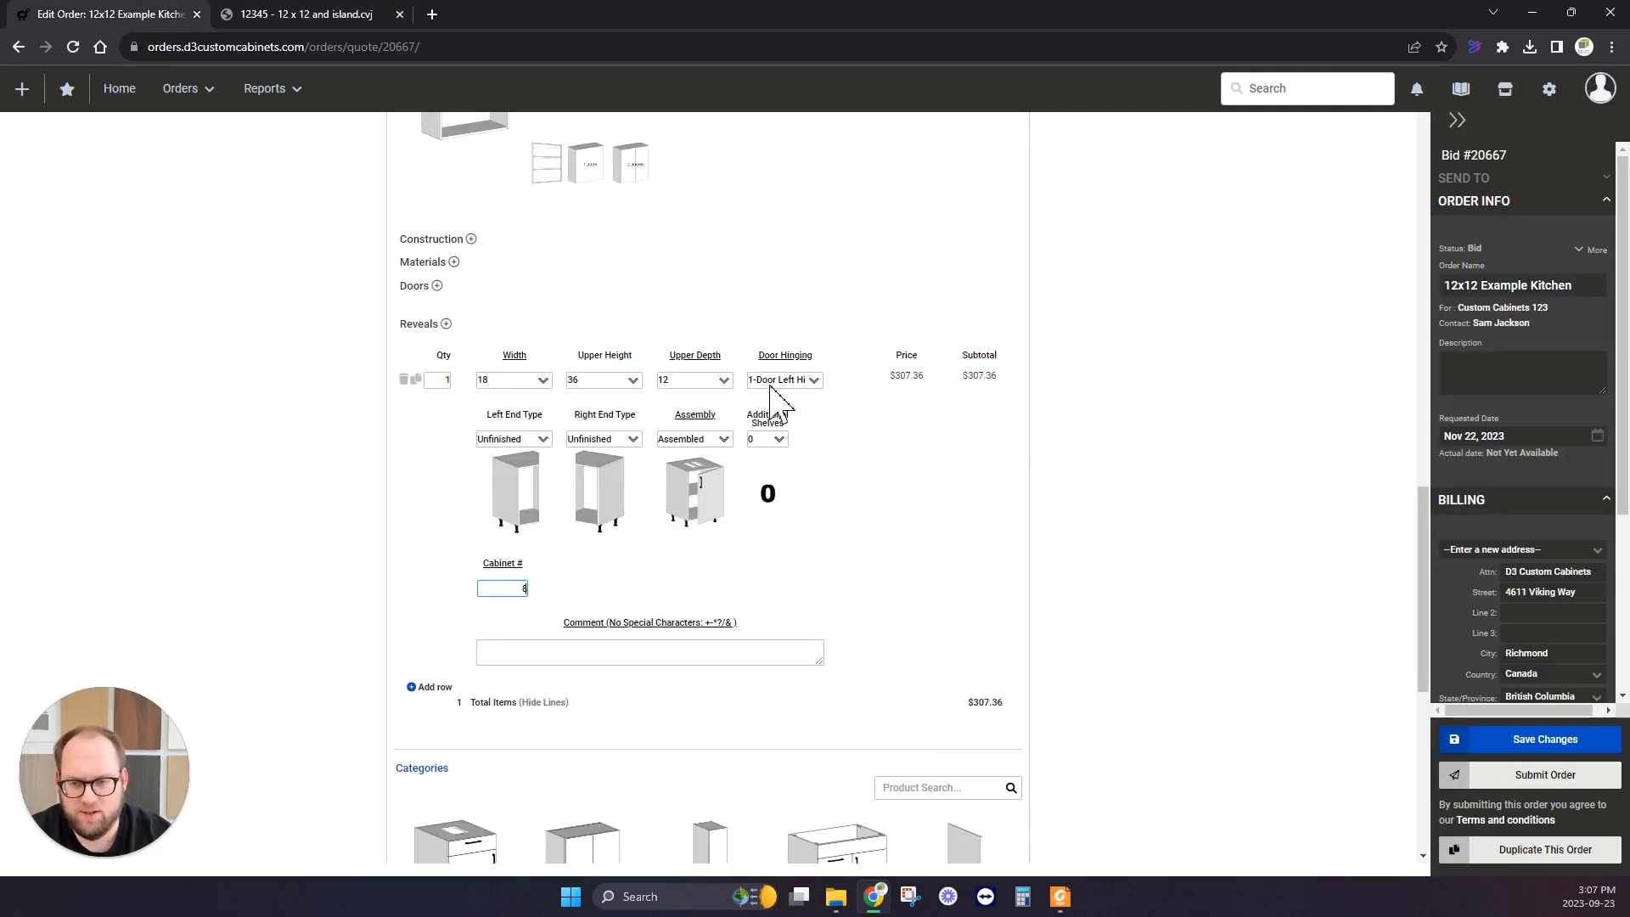
left_click_drag(444, 382, 502, 400)
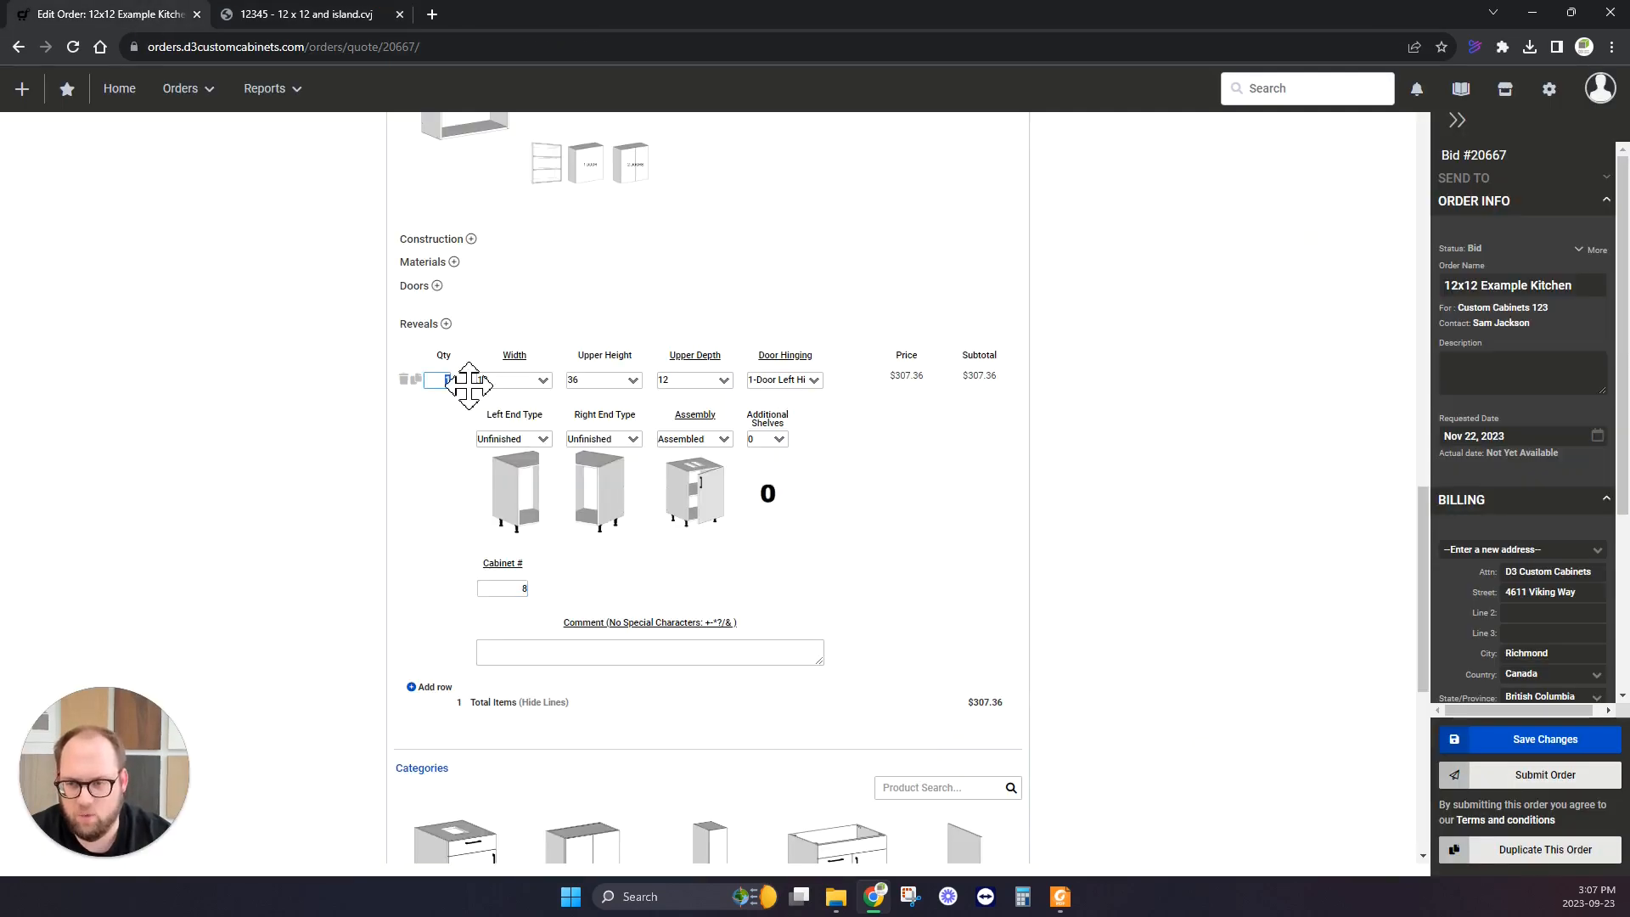
type("2")
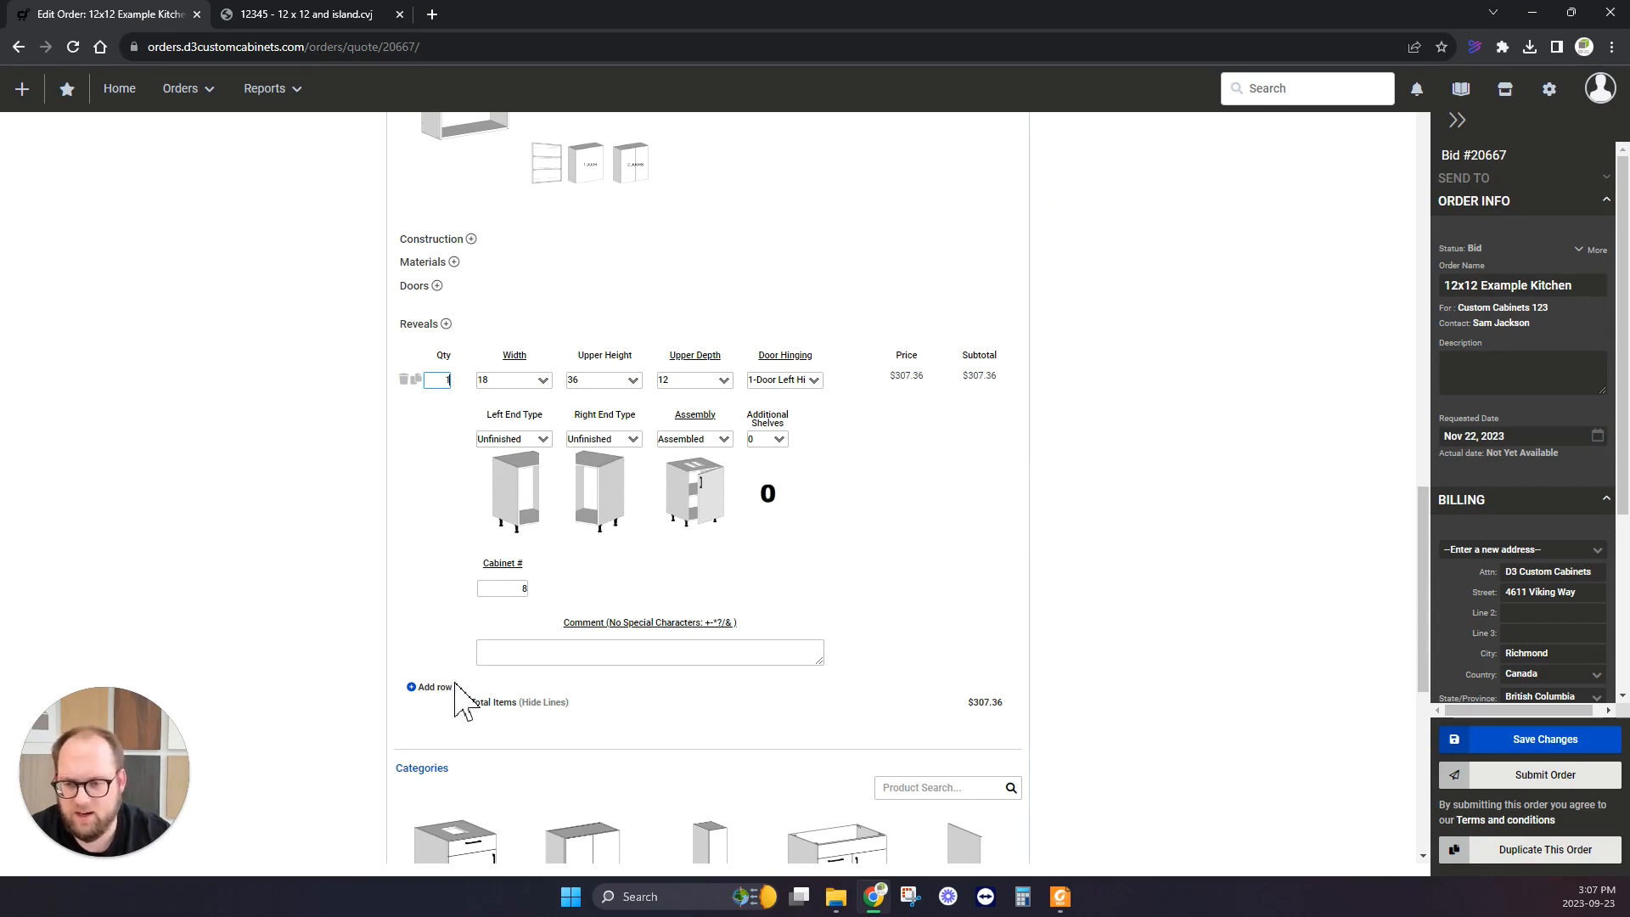
Duplicate the cabinet 8 row and enter the comments "Left of window" on the original and "Right of window" on the copy.
left_click(416, 379)
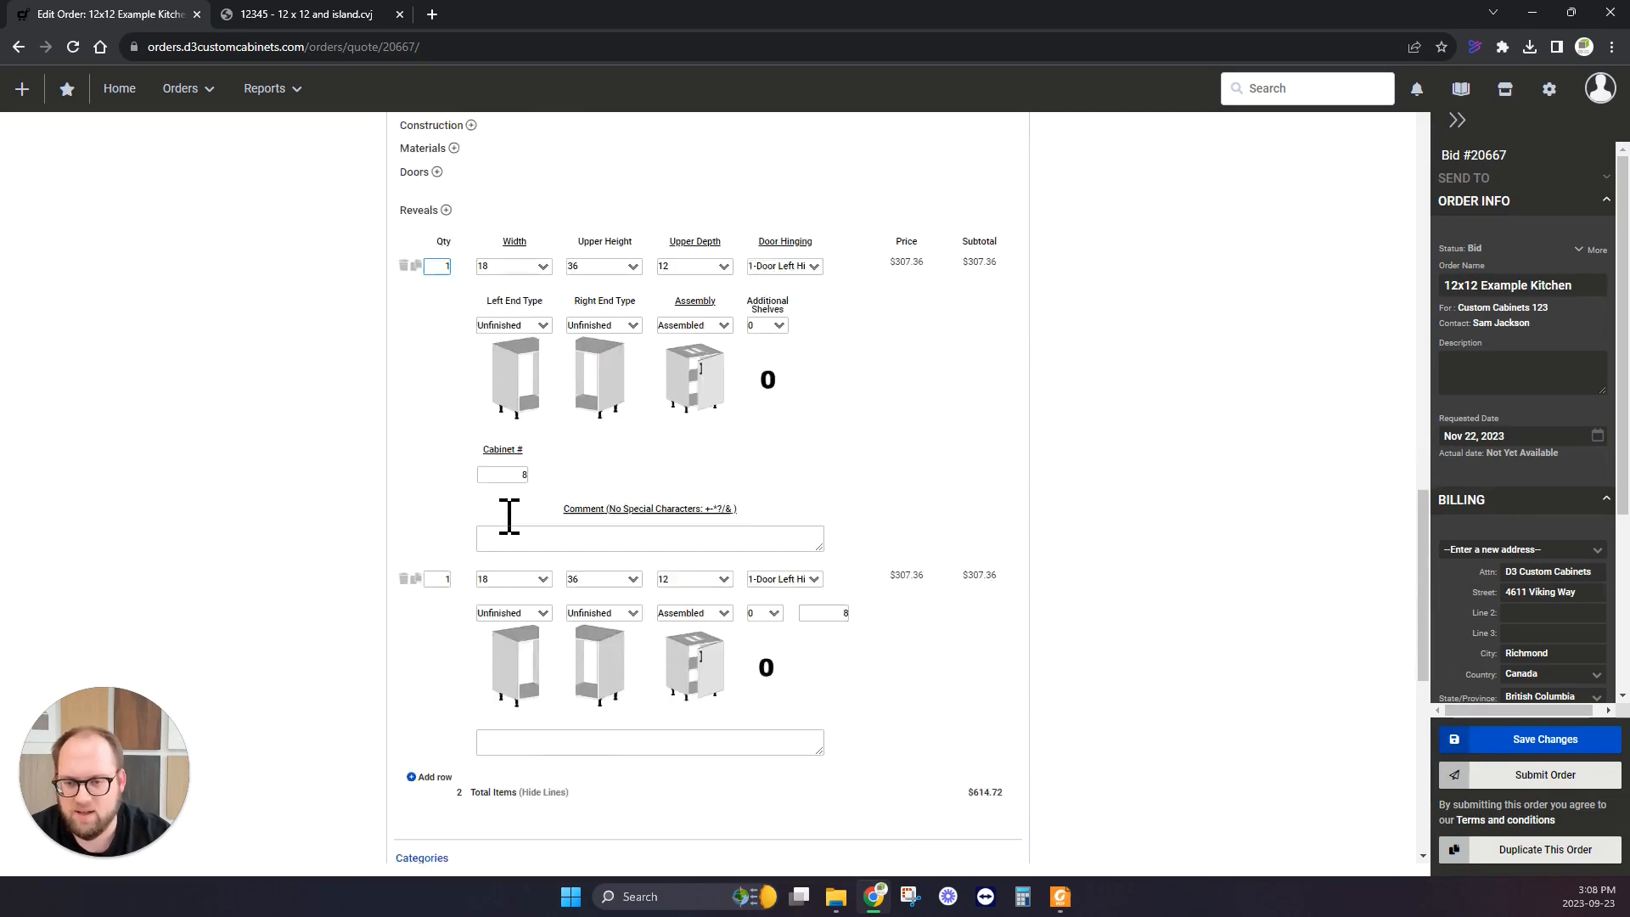
scroll(501, 509, "down", 2)
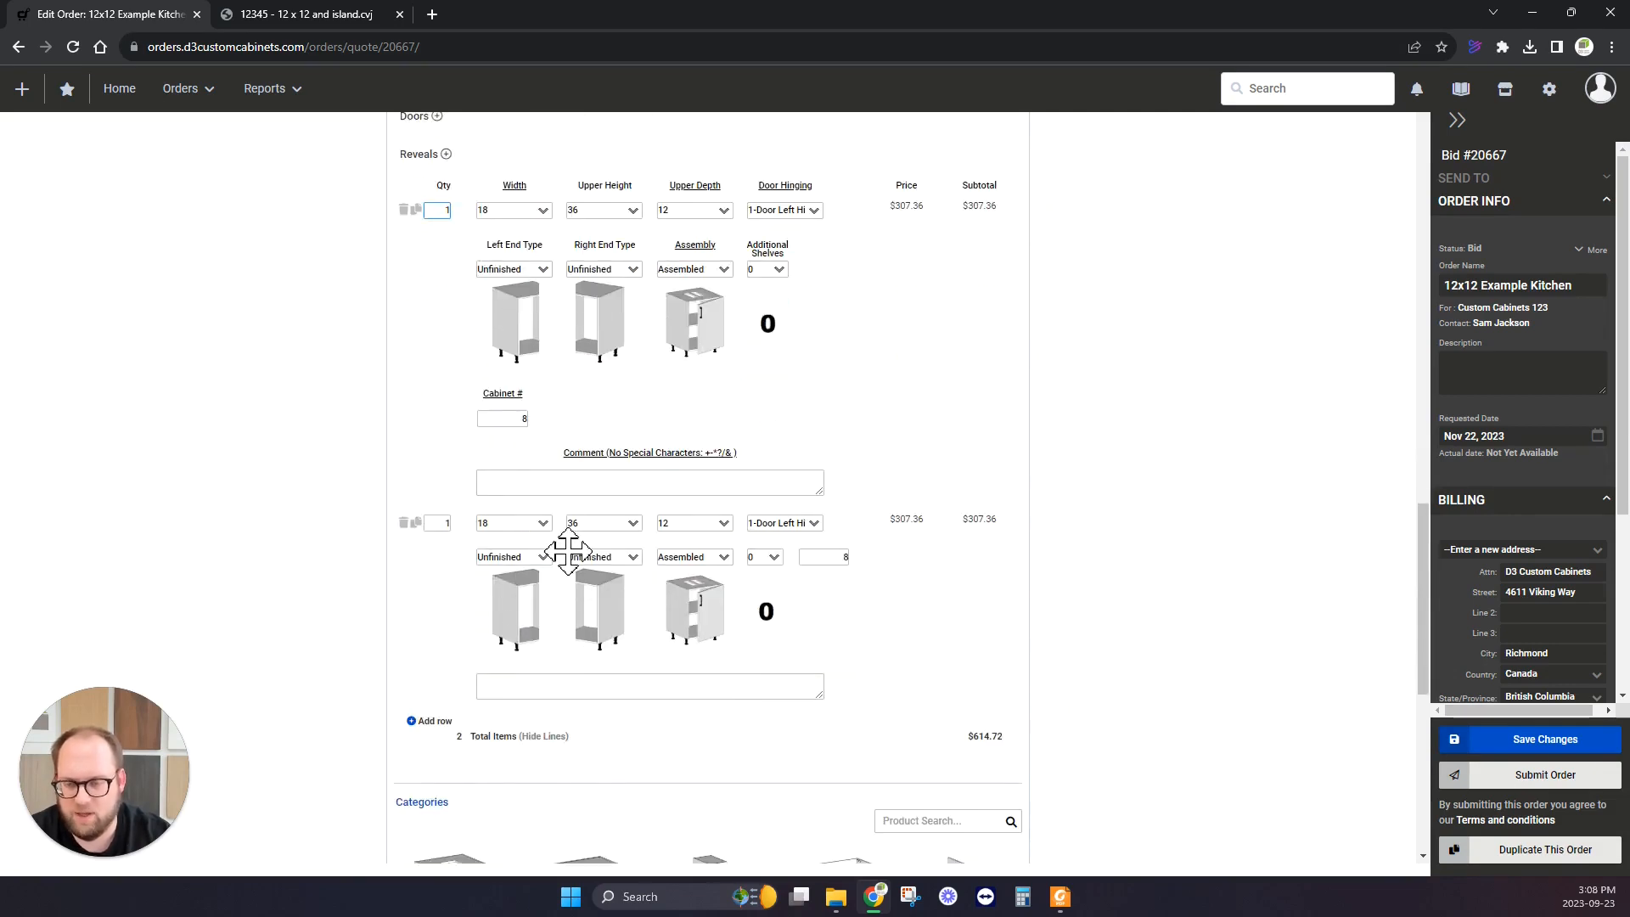
left_click(546, 483)
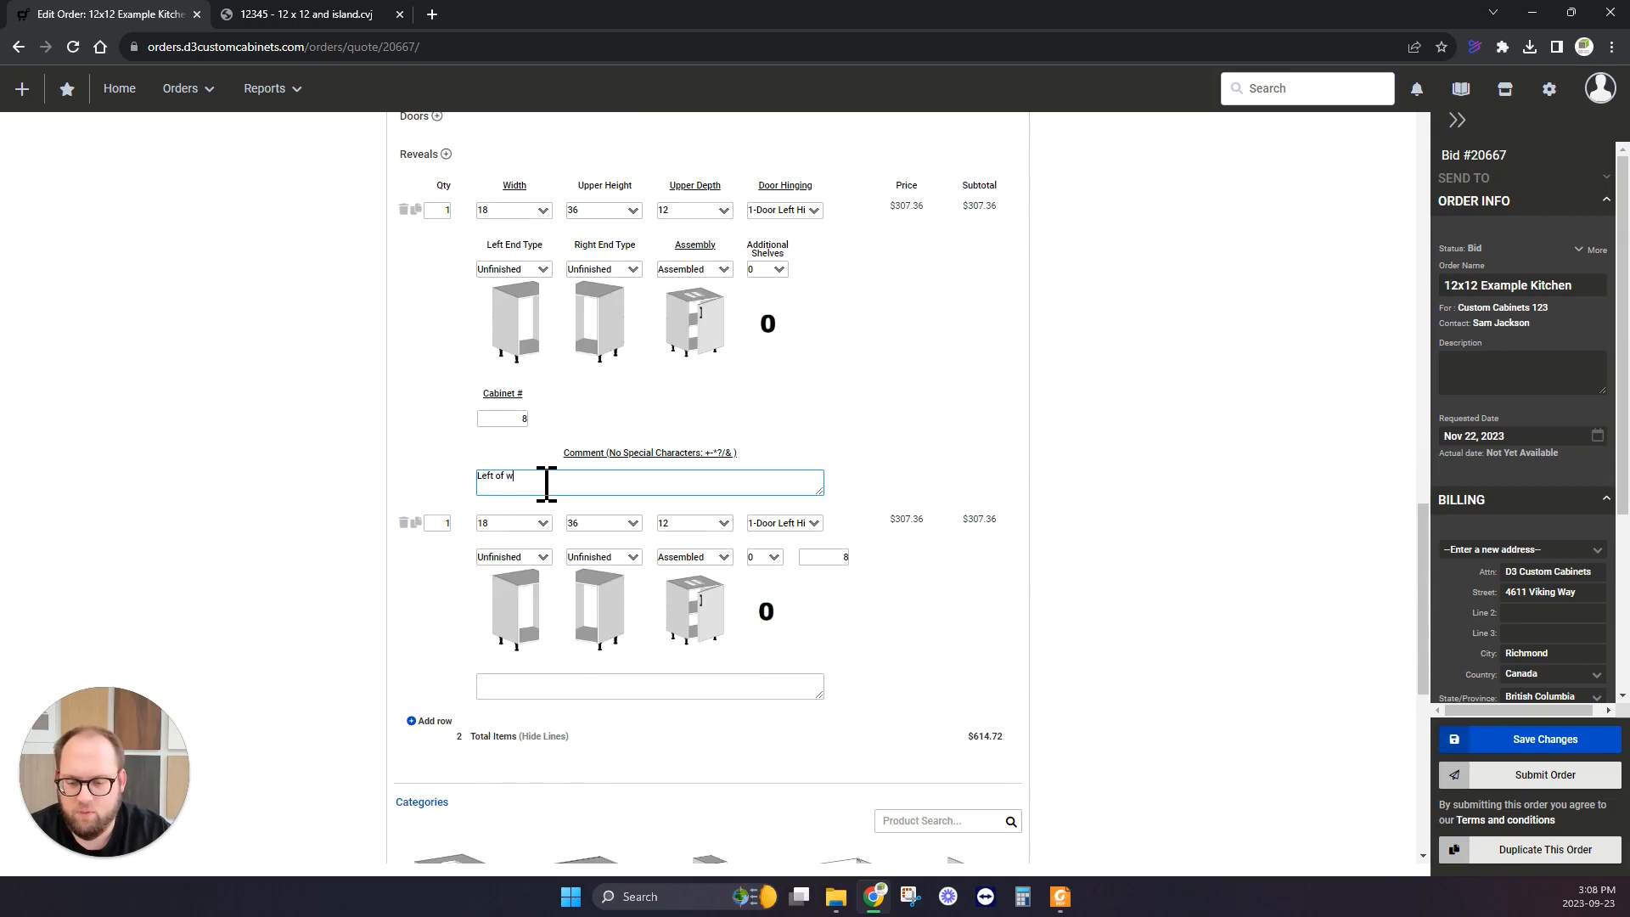
type("Left of window")
left_click(538, 689)
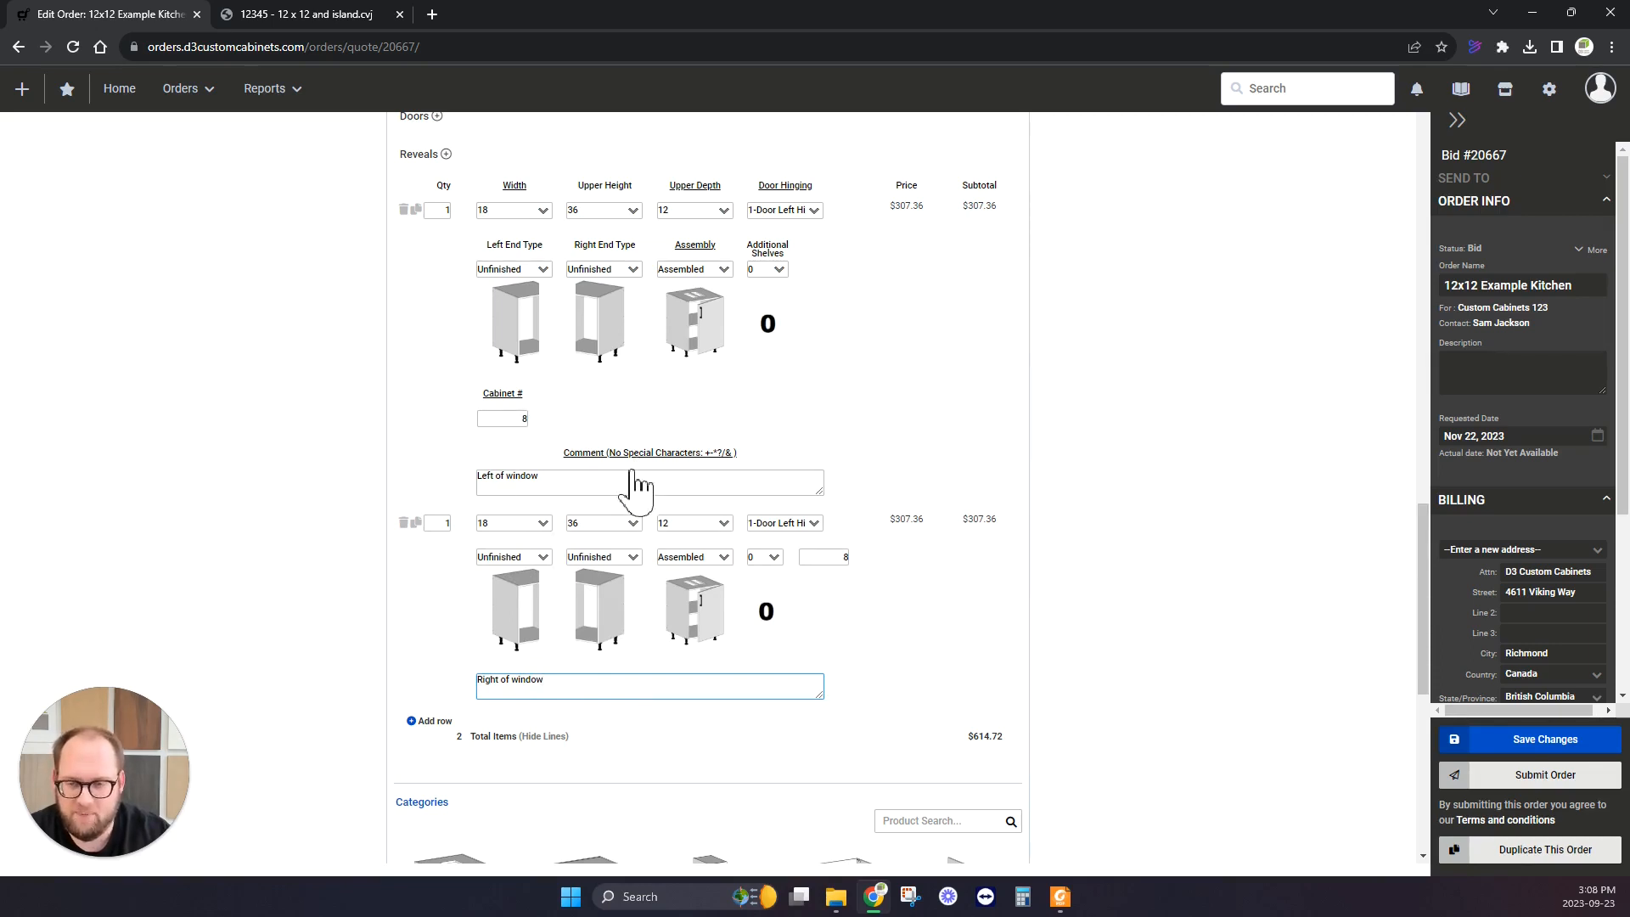
Delete the duplicated "Right of window" row and add a new blank row to the Wall: 2 Adj Shelf cabinet.
left_click(404, 522)
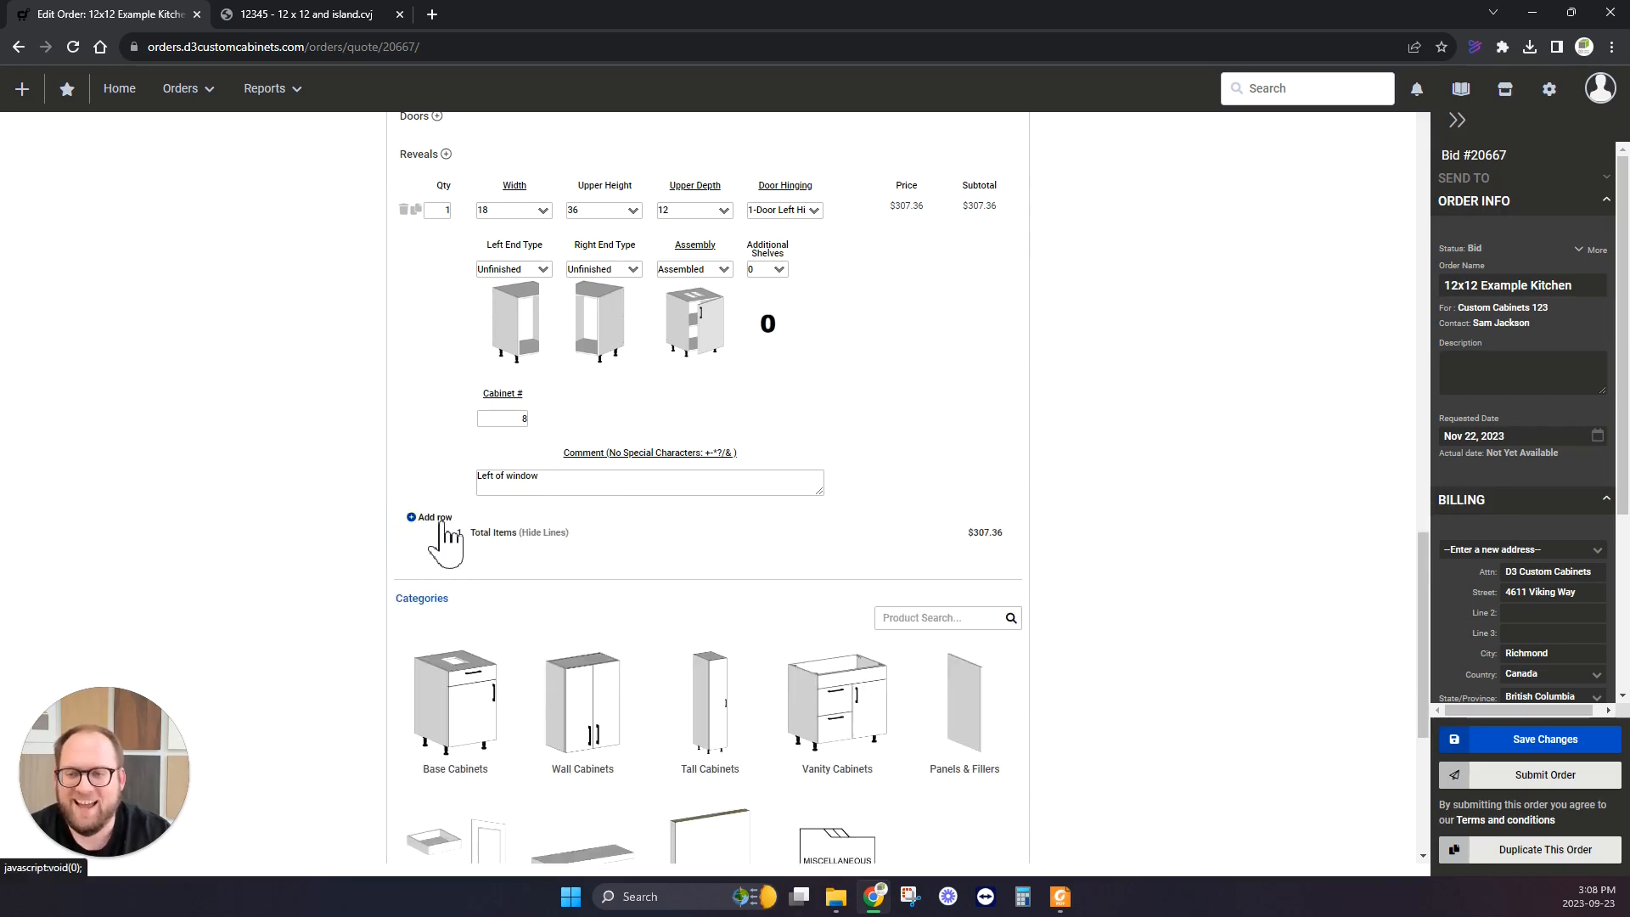
left_click(431, 518)
scroll(406, 527, "down", 1)
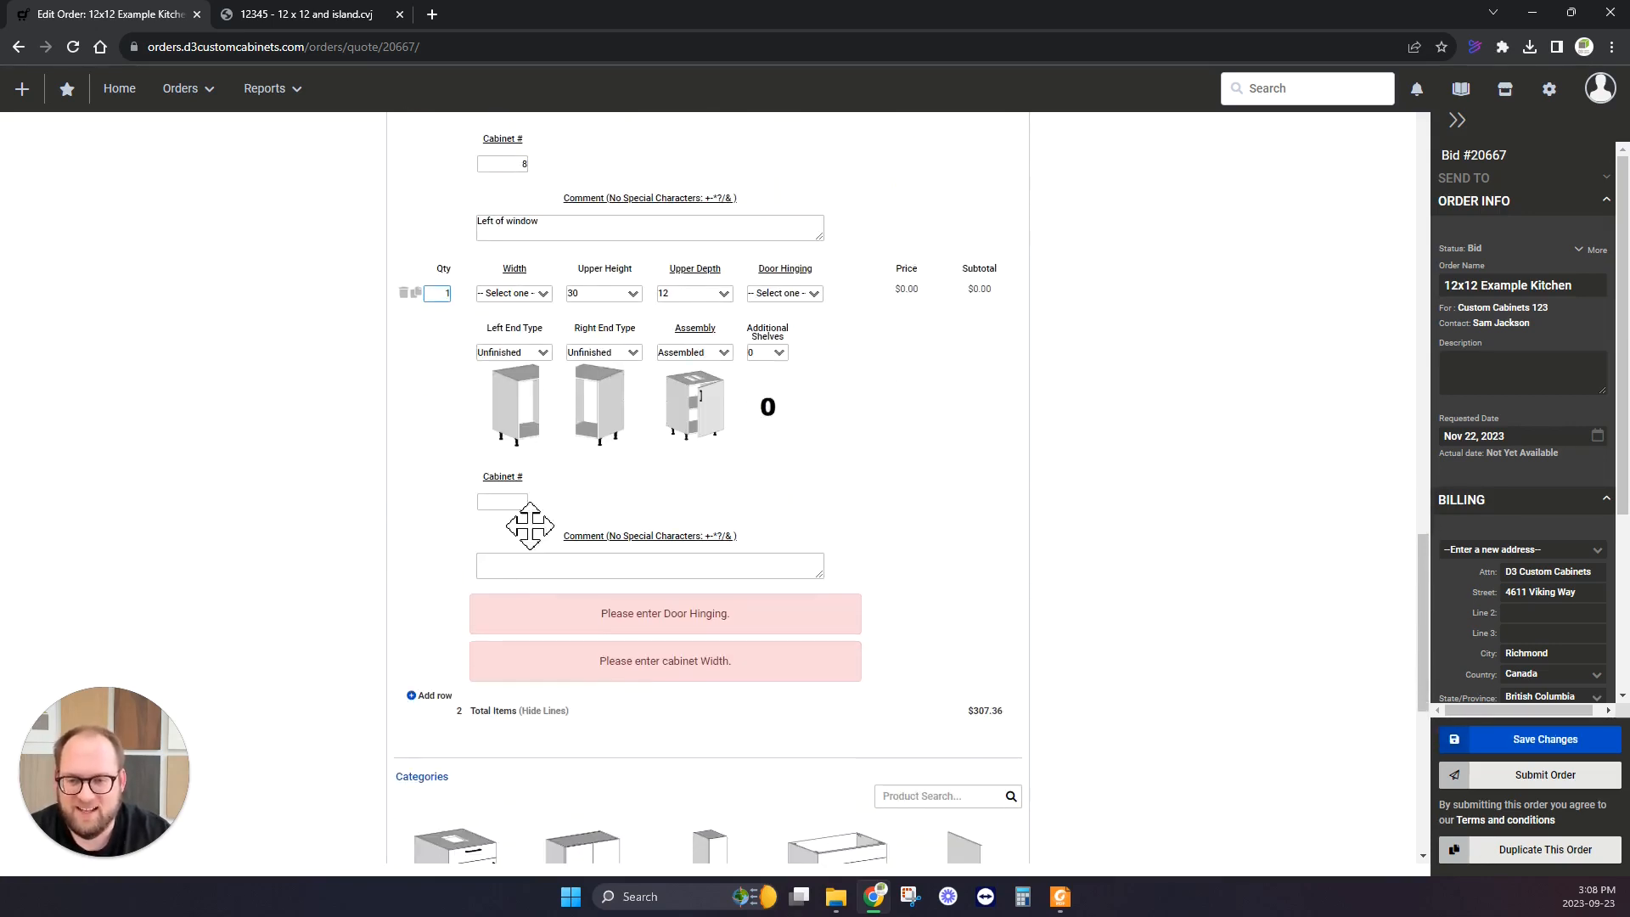
Set the new wall cabinet row's Width to 18 and its Door Hinging to 1-Door Left Hinge.
left_click(542, 294)
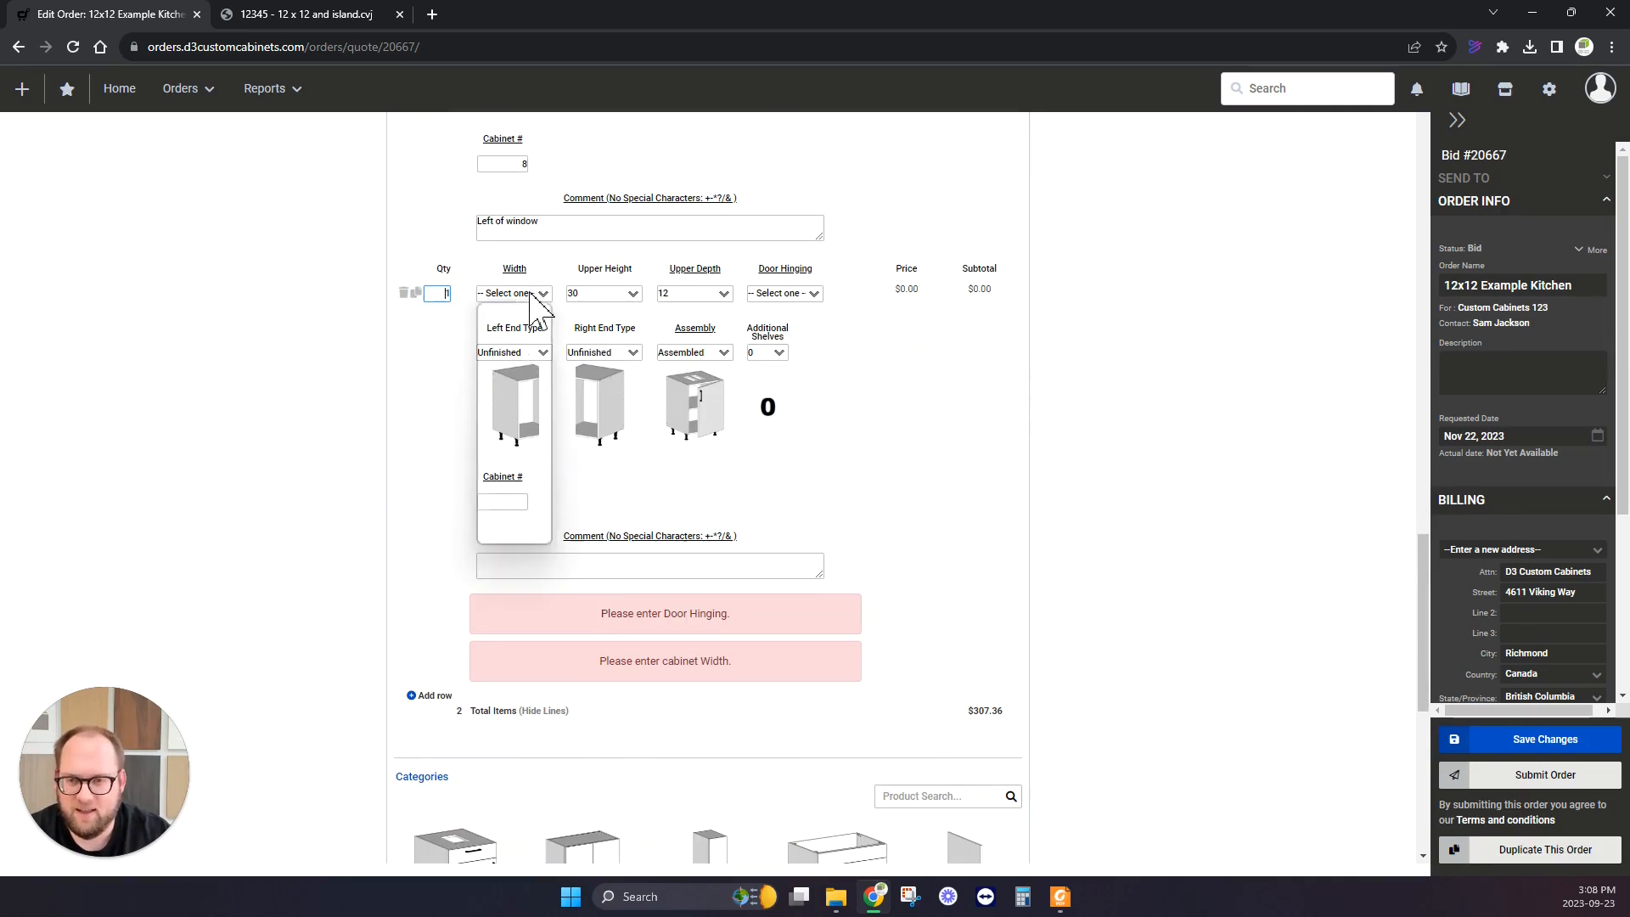
type("18")
key("Return")
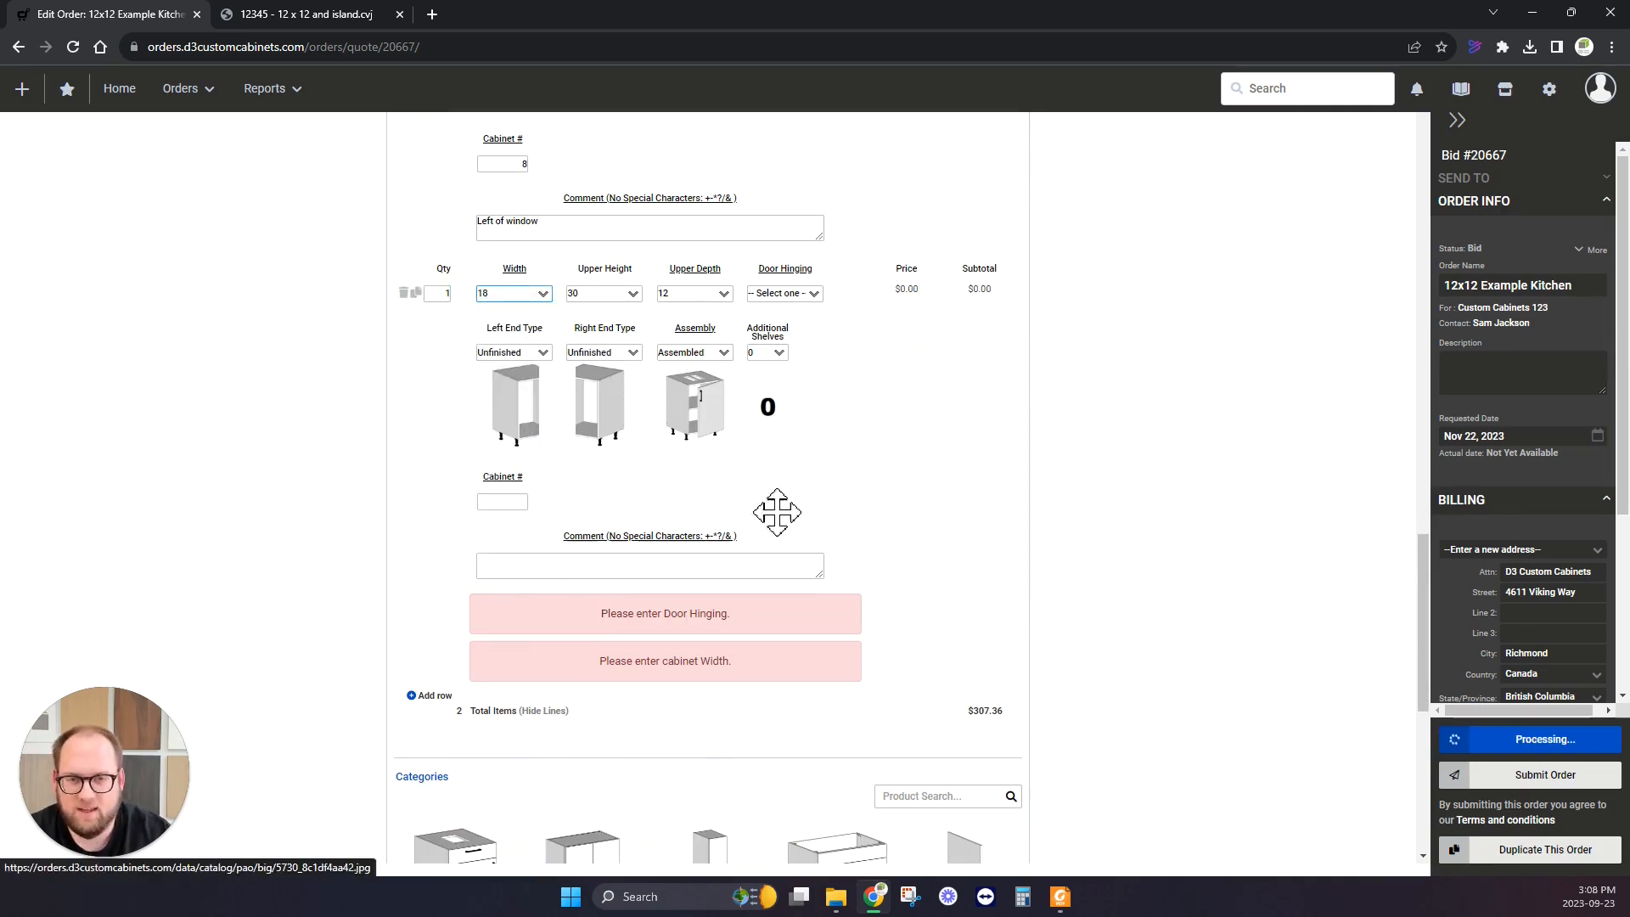
left_click(786, 295)
left_click(784, 344)
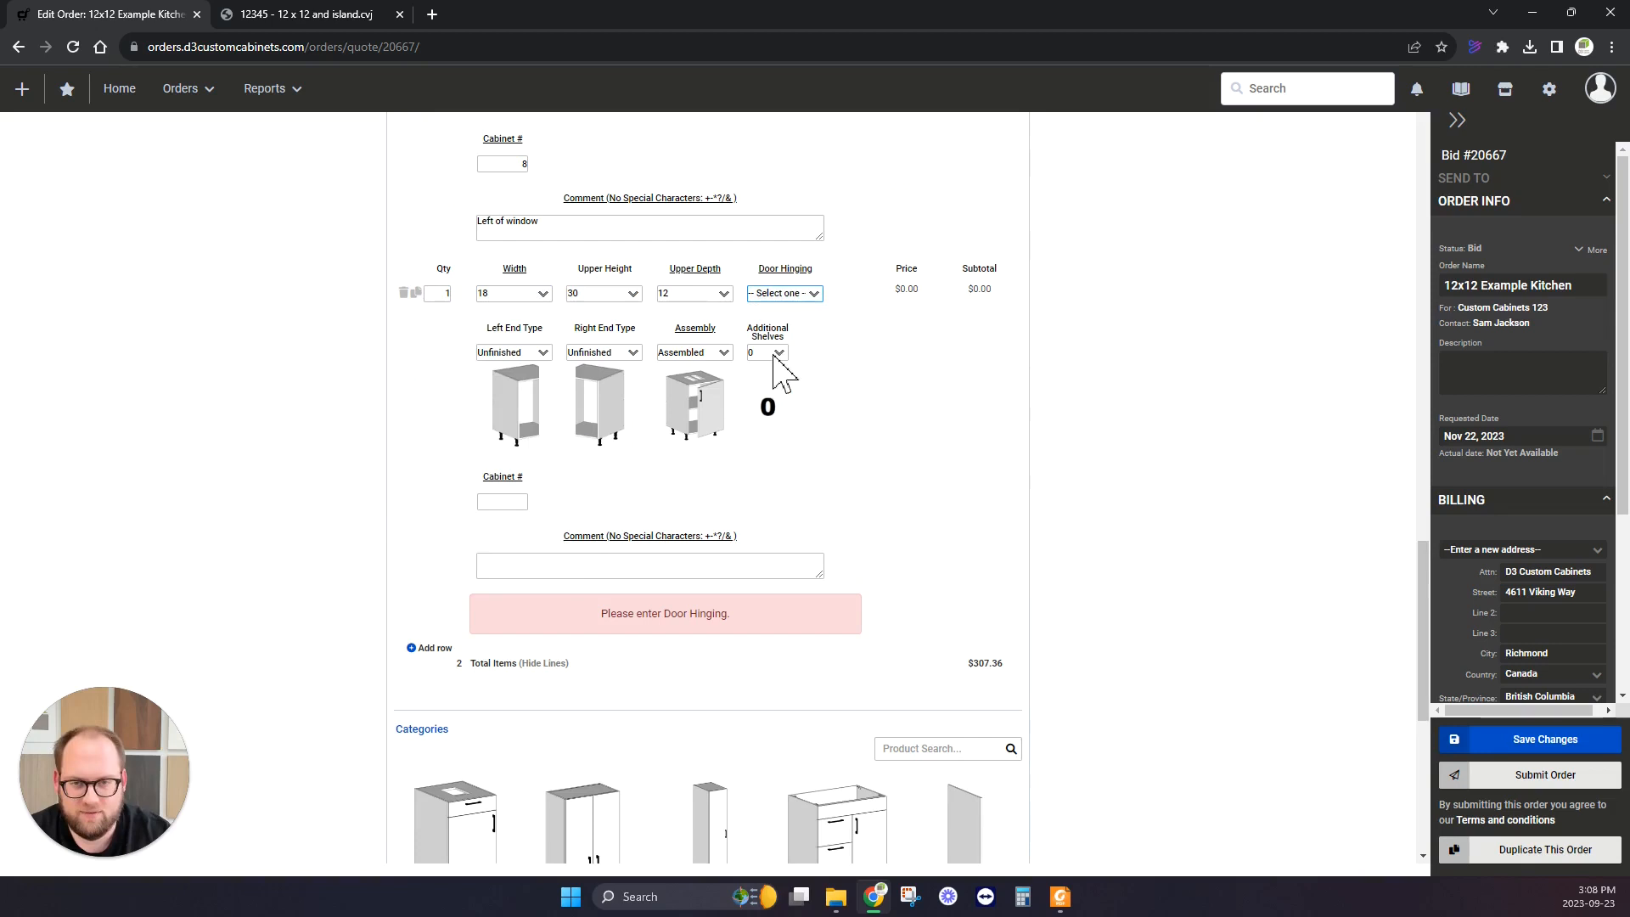
Give the new row the comment "Right of window" and, after checking Elevation 1, the cabinet number 12.
left_click(509, 501)
type("9")
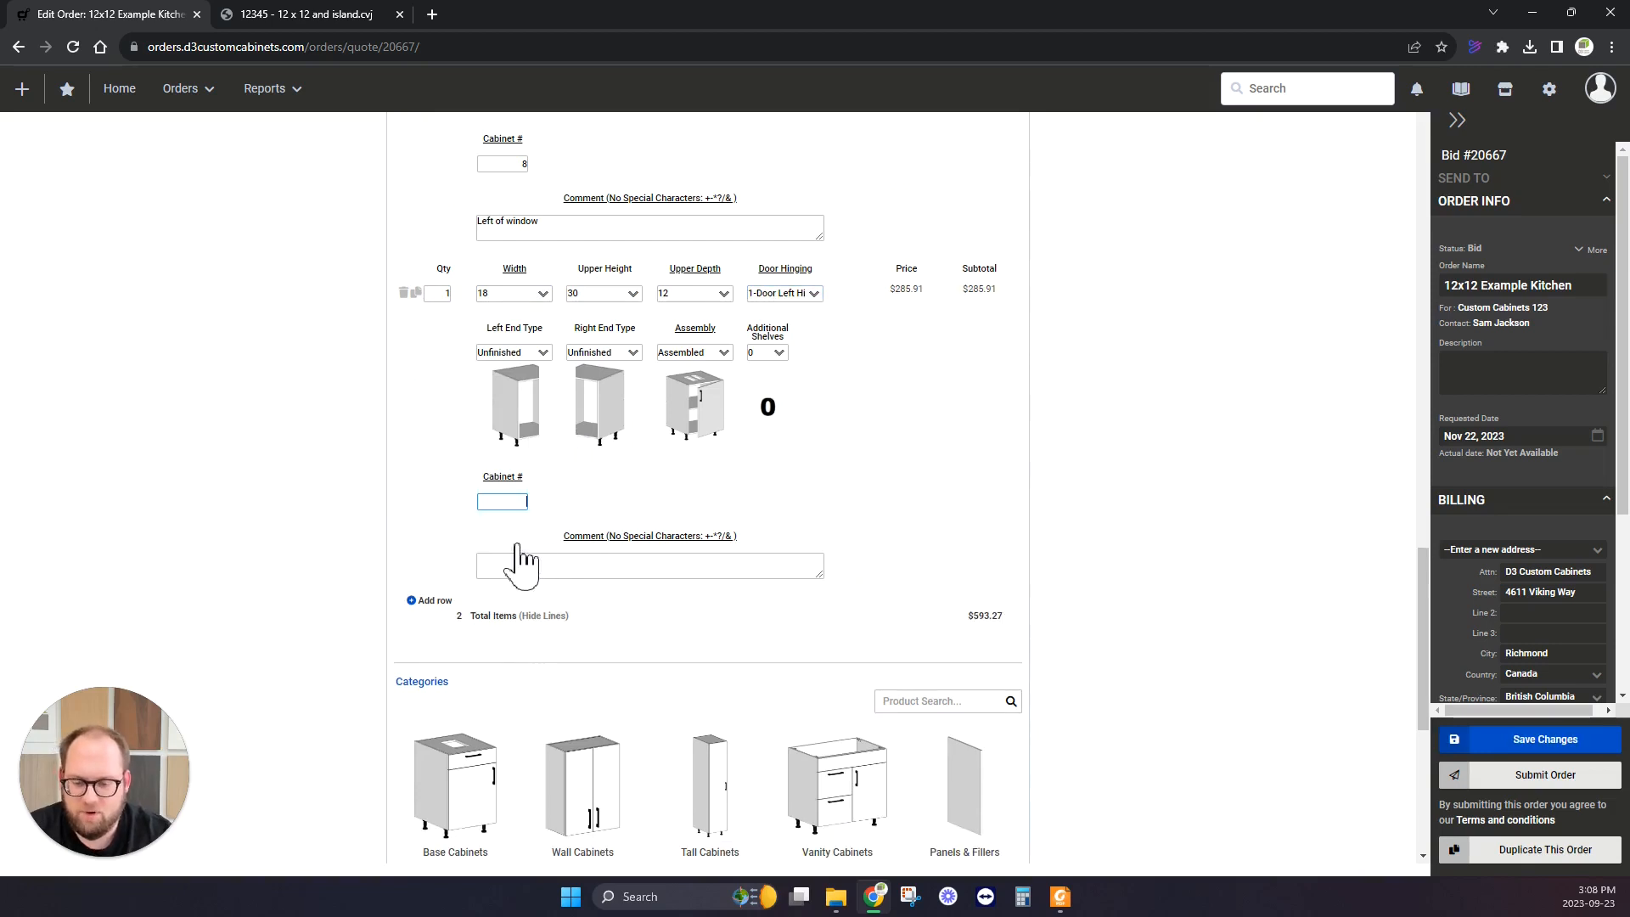
left_click(550, 568)
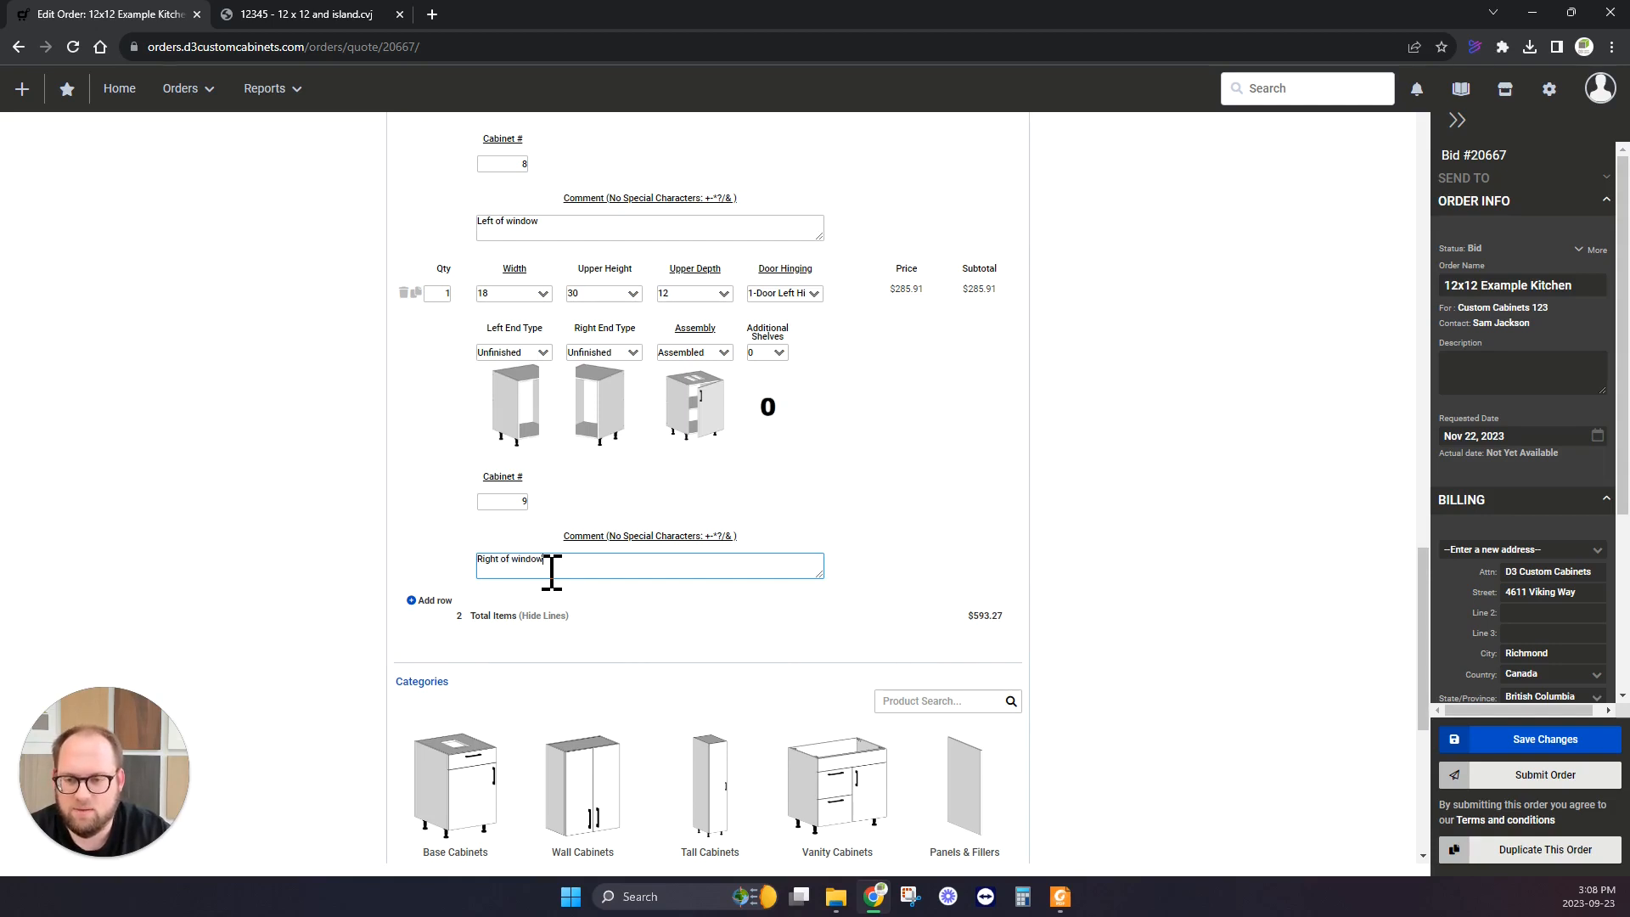
left_click(357, 14)
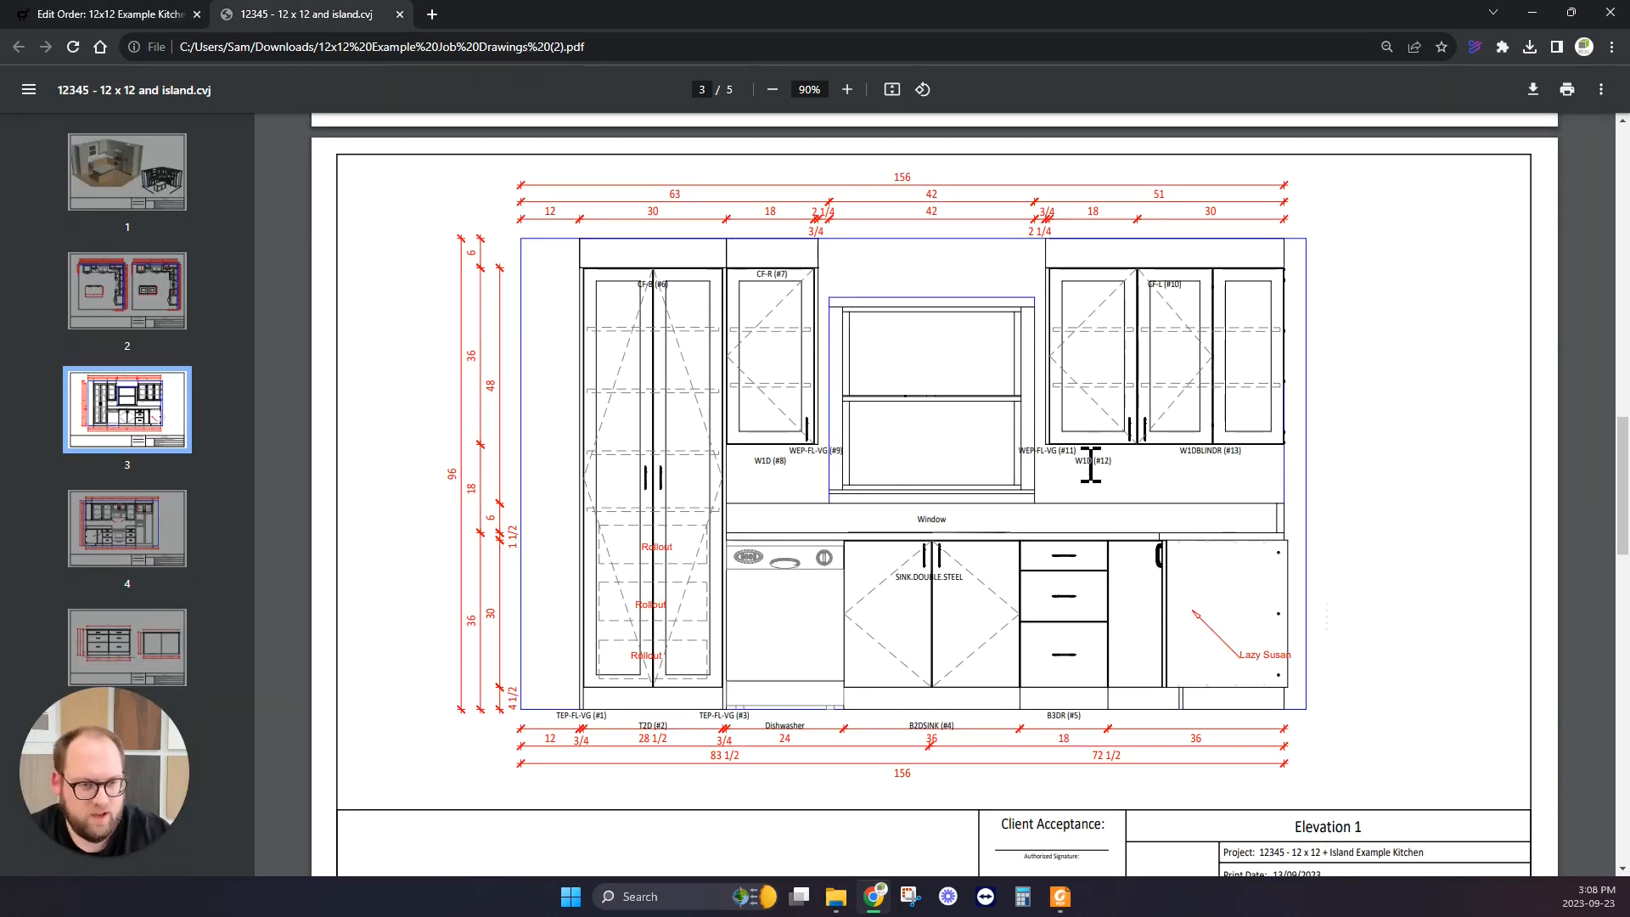
left_click(151, 15)
Check the corner wall cabinet in Elevation 1, and add a Wall: Blind Right - 2 Adj Shelf - Inset cabinet.
left_click(270, 22)
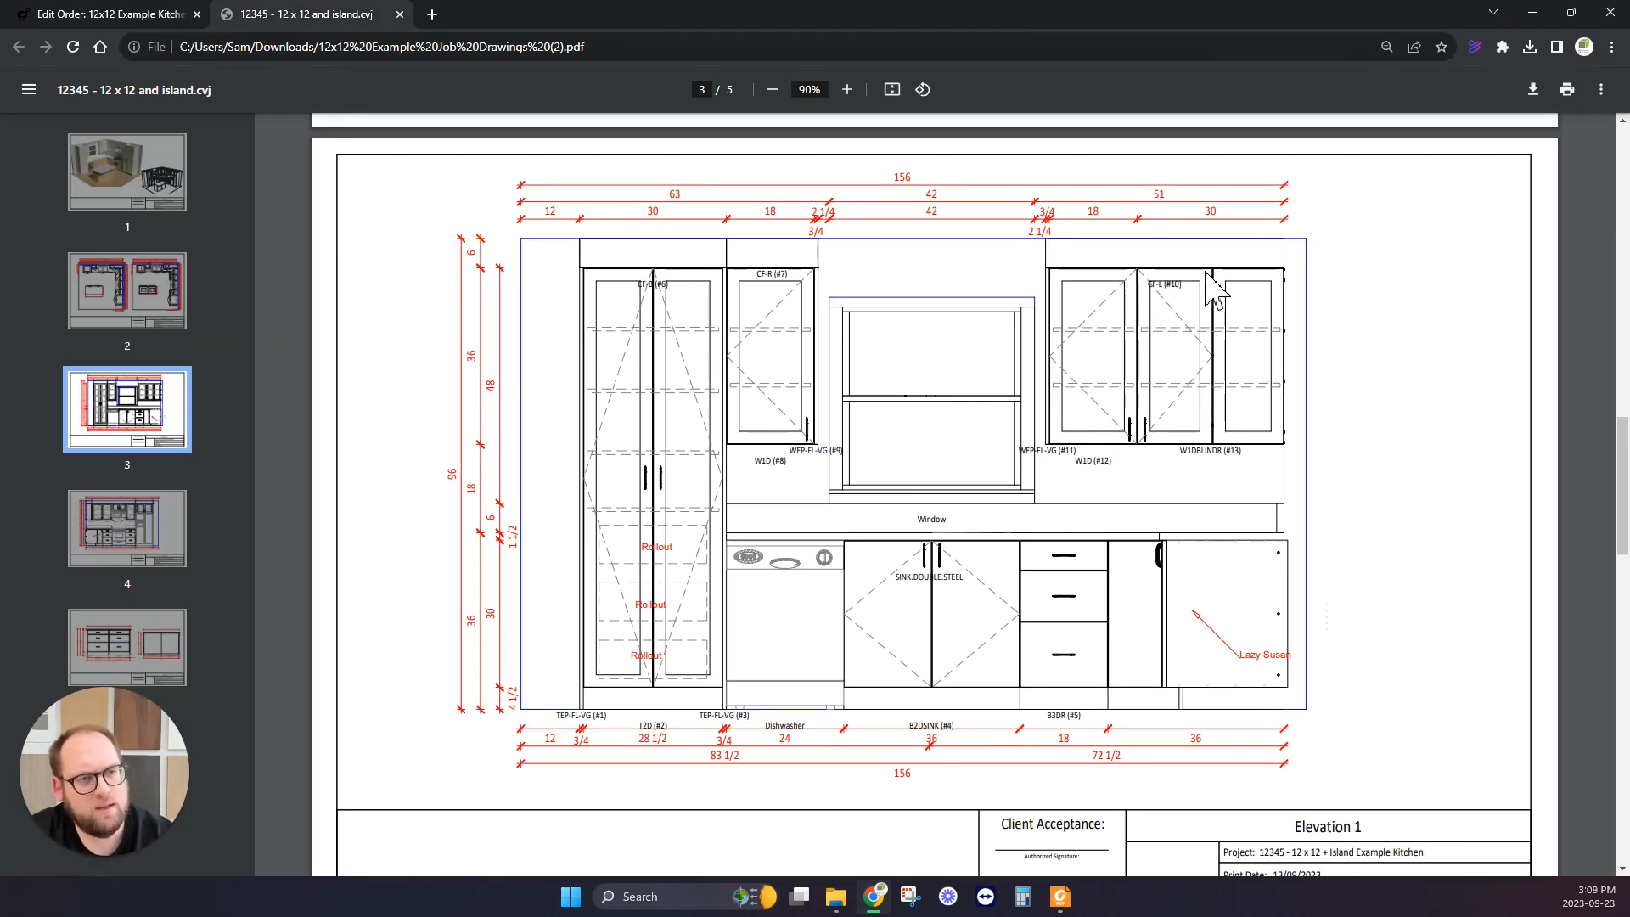
left_click(111, 14)
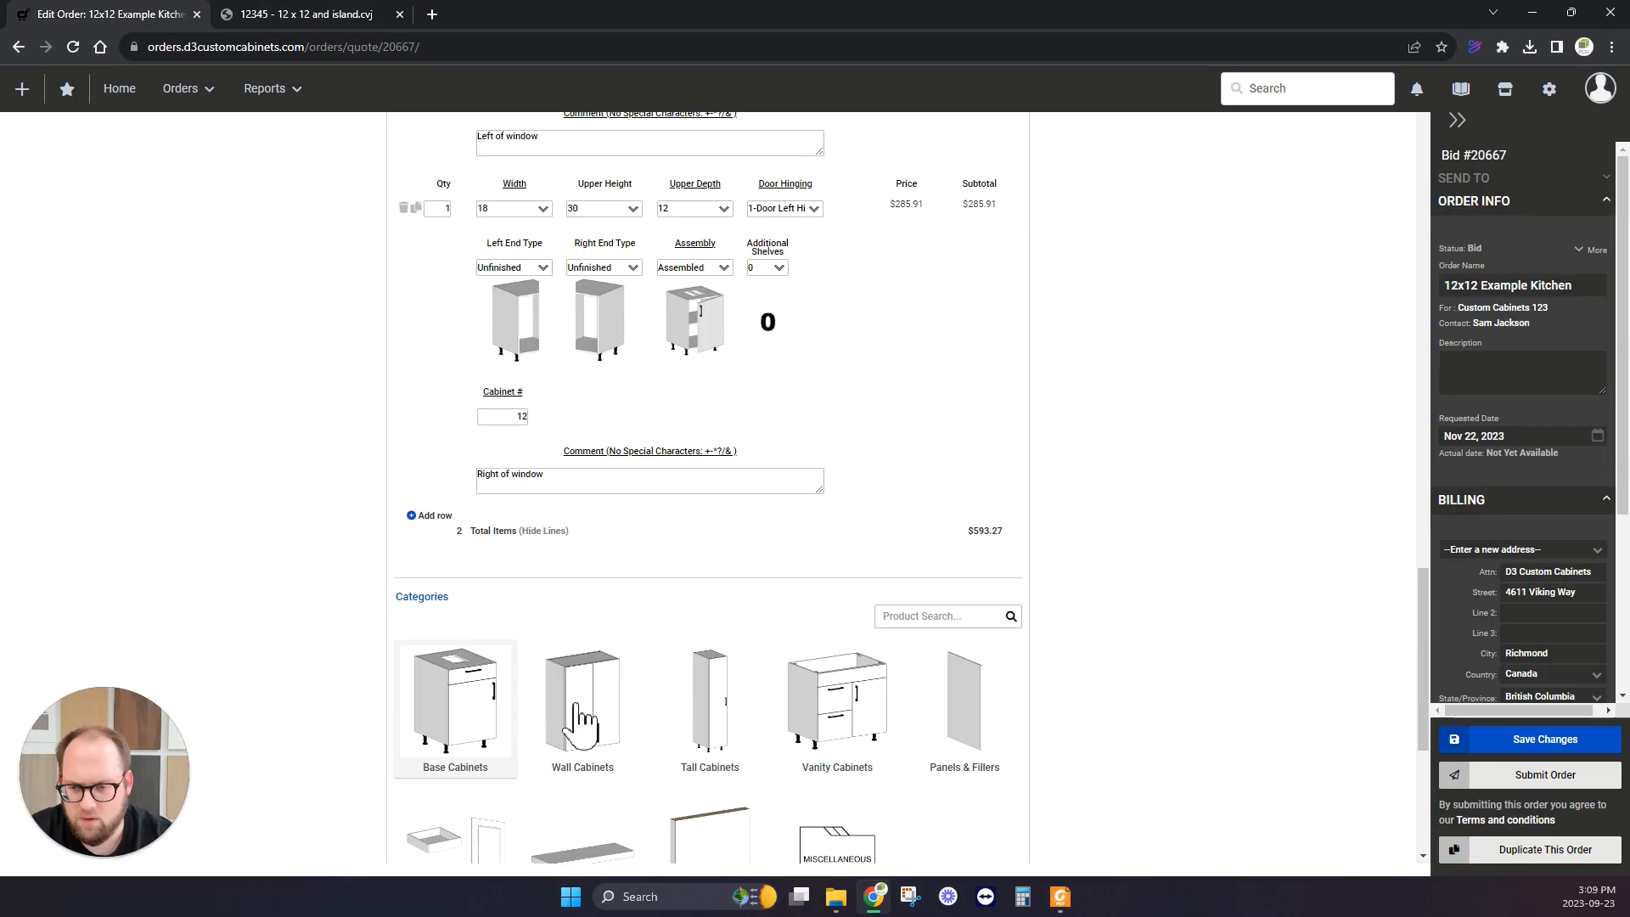
scroll(526, 687, "down", 2)
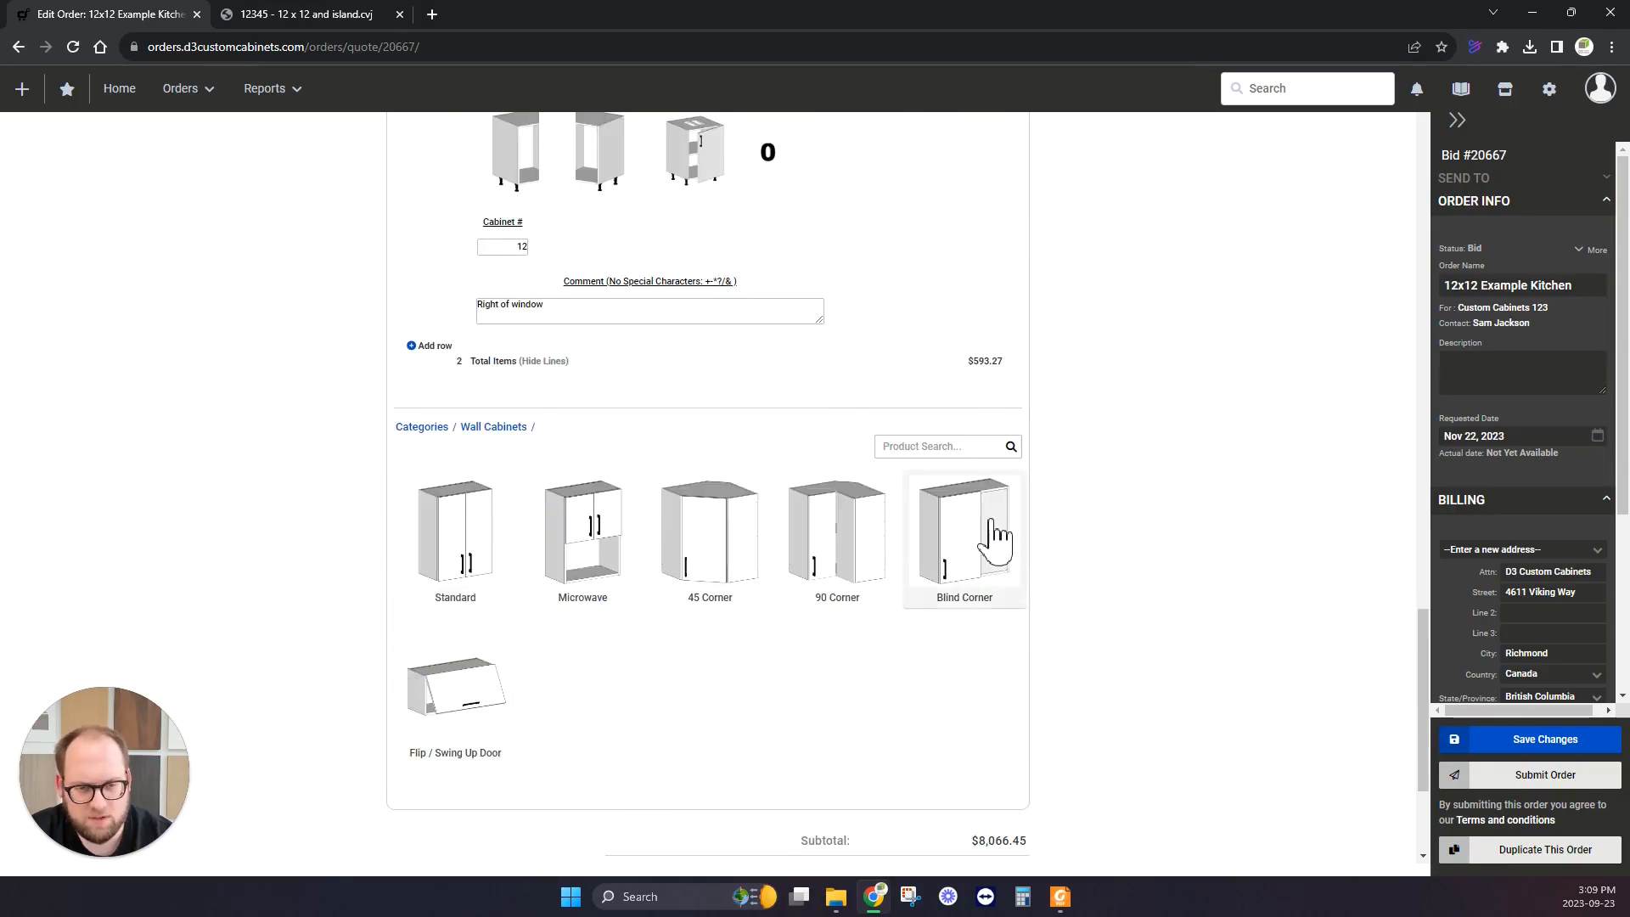
left_click(1010, 552)
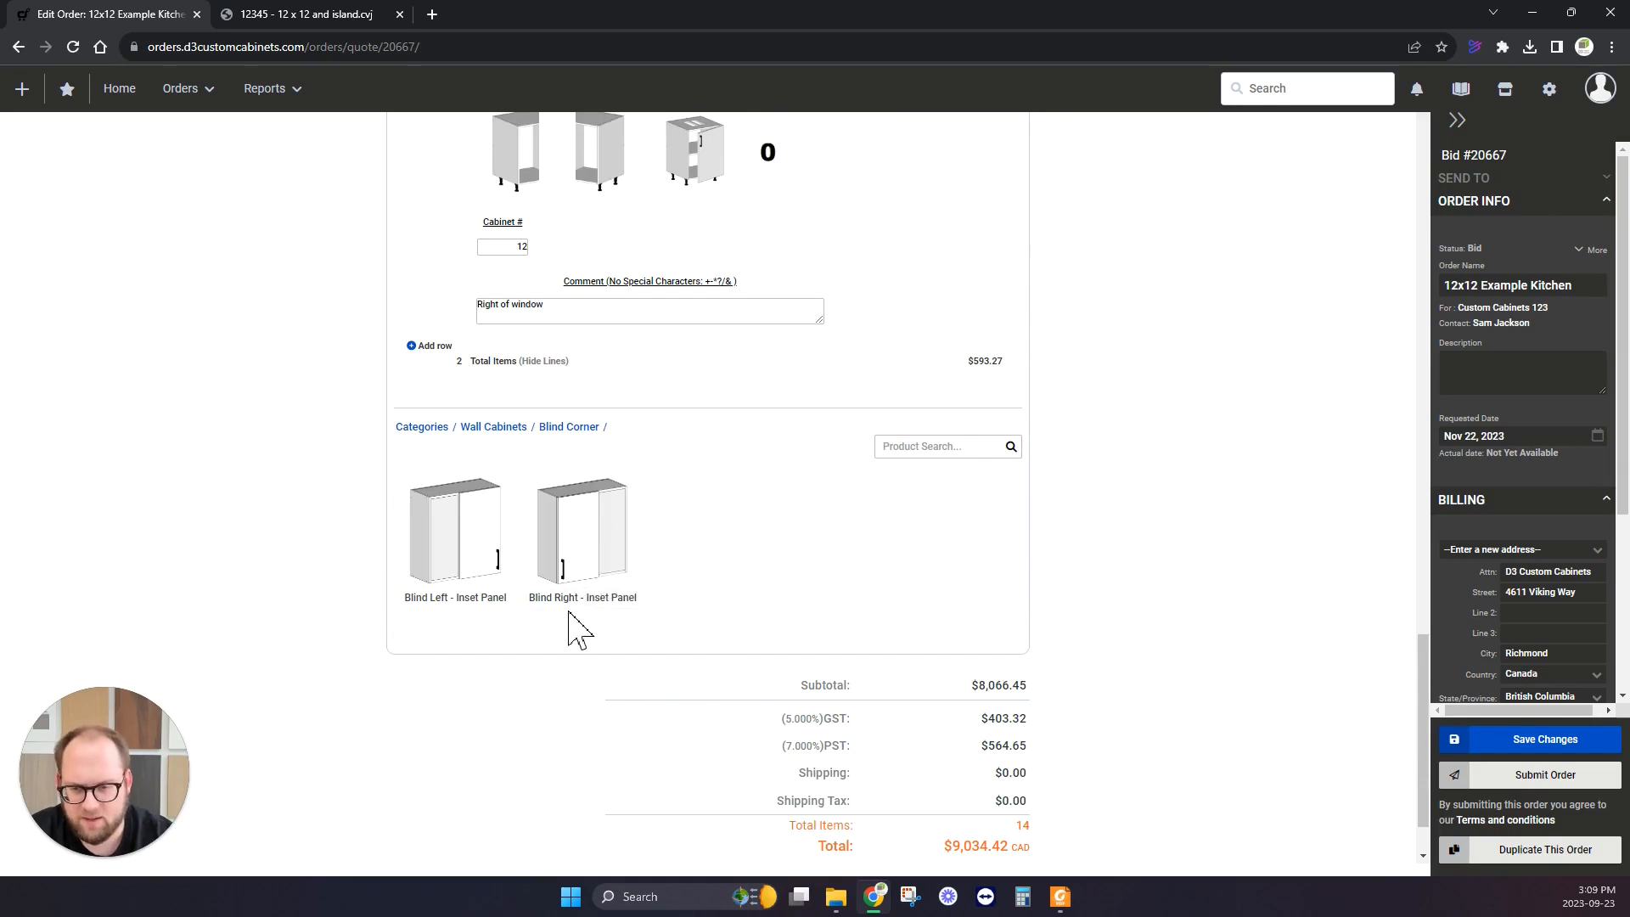
left_click(620, 547)
scroll(509, 562, "down", 2)
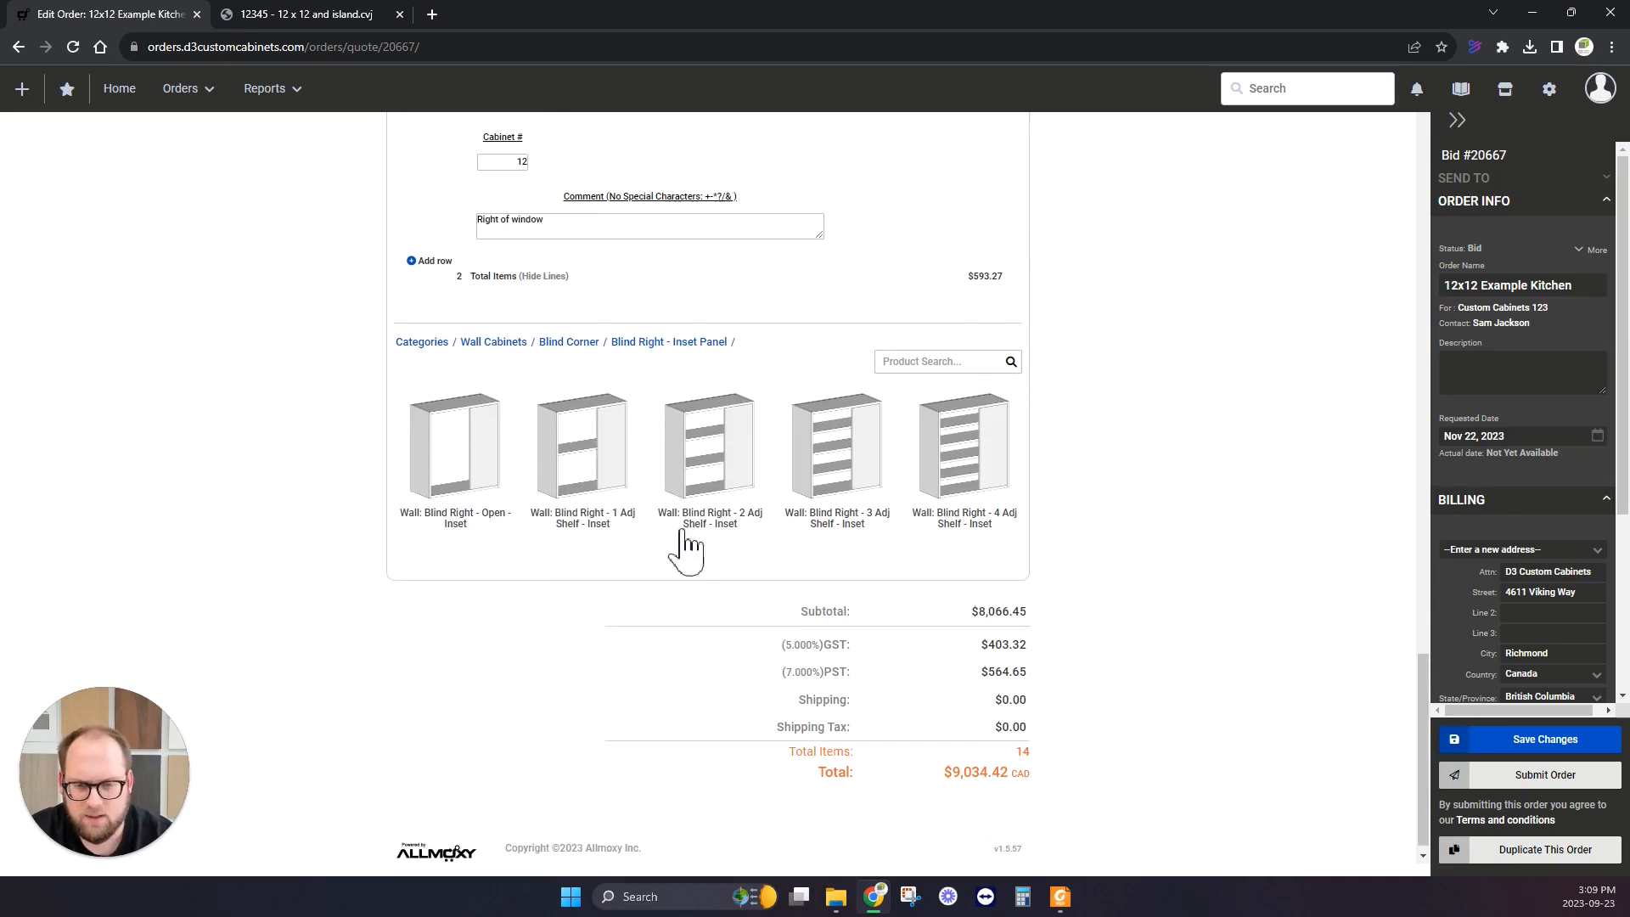
Look up the blind corner wall cabinet's size in Elevation 1, and set its Upper Height to 36 and Width to 30.
left_click(344, 15)
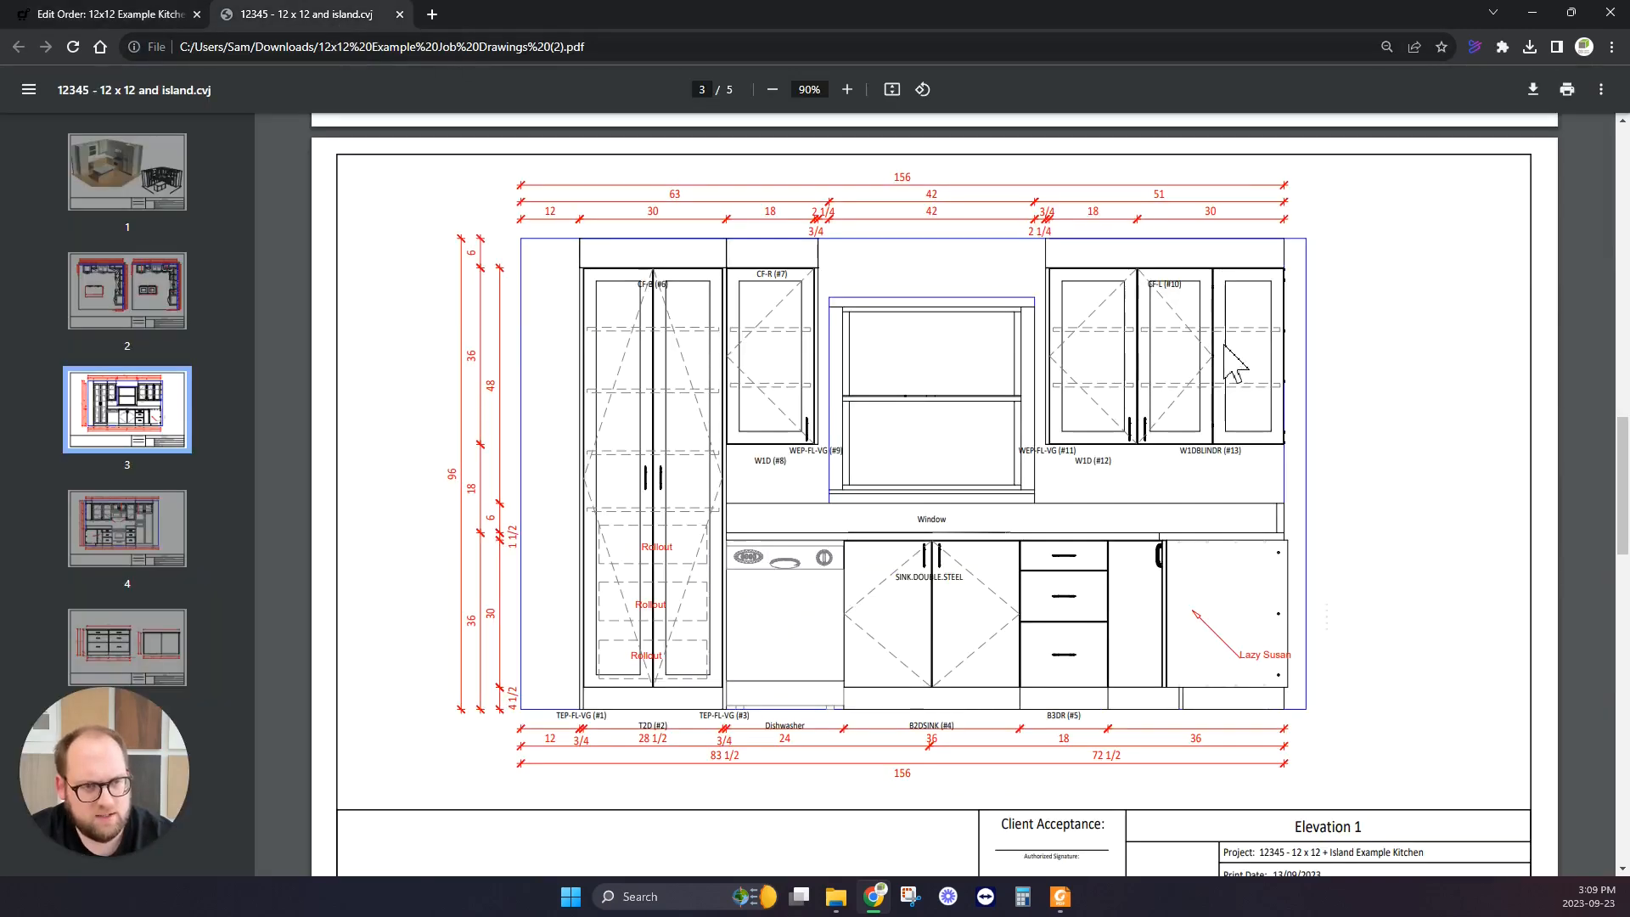
left_click(170, 15)
left_click(616, 466)
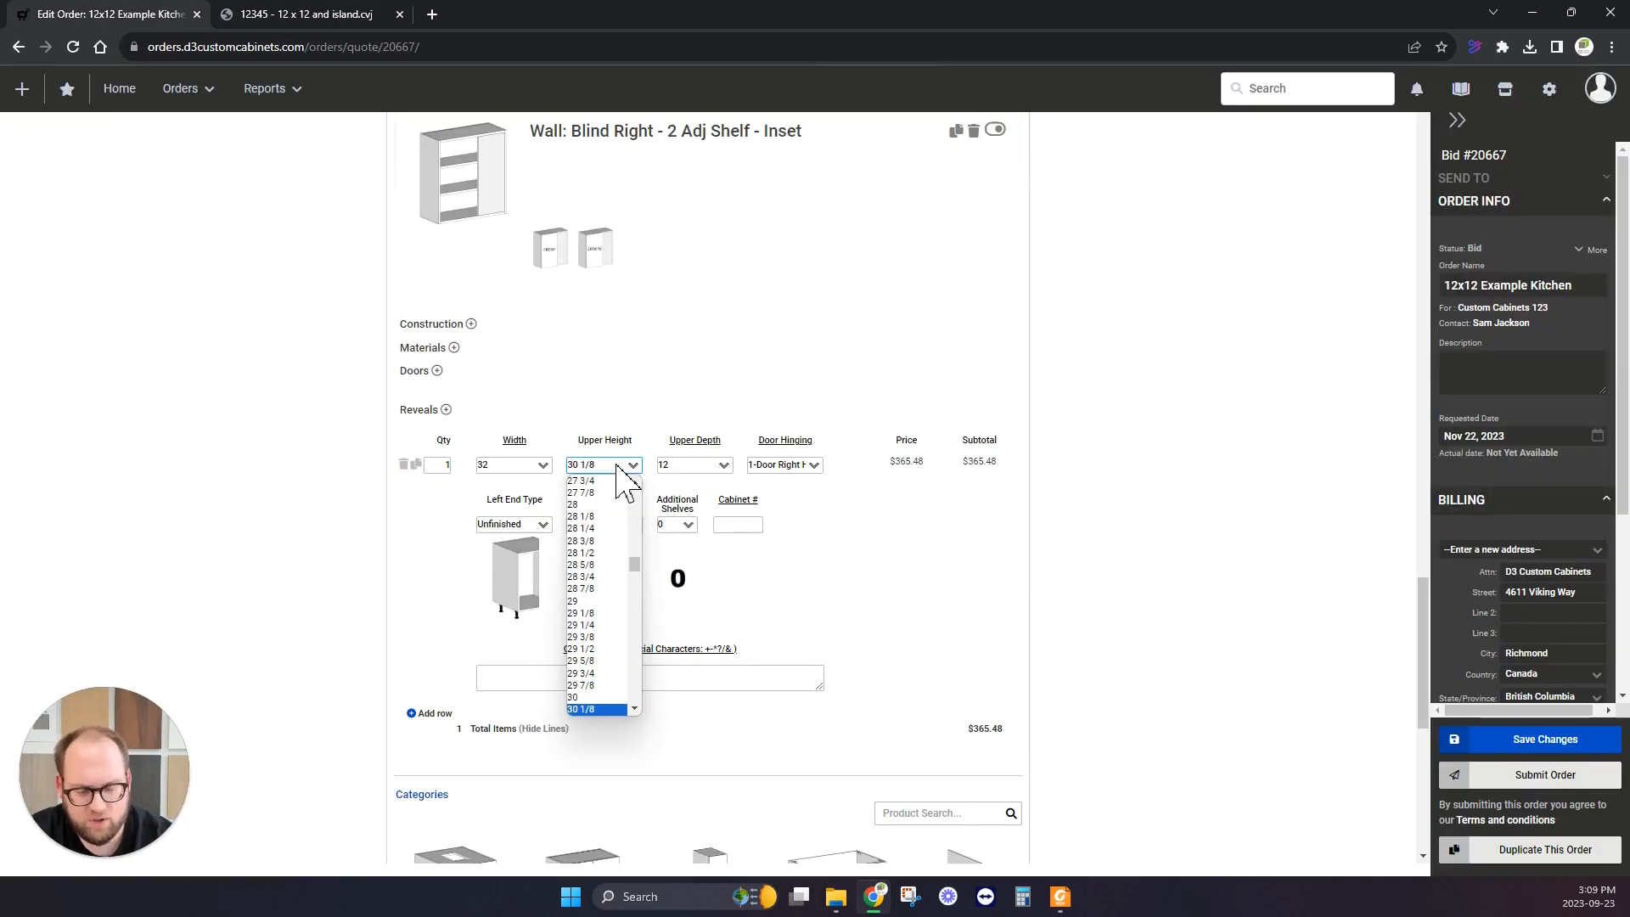
type("36")
key("Return")
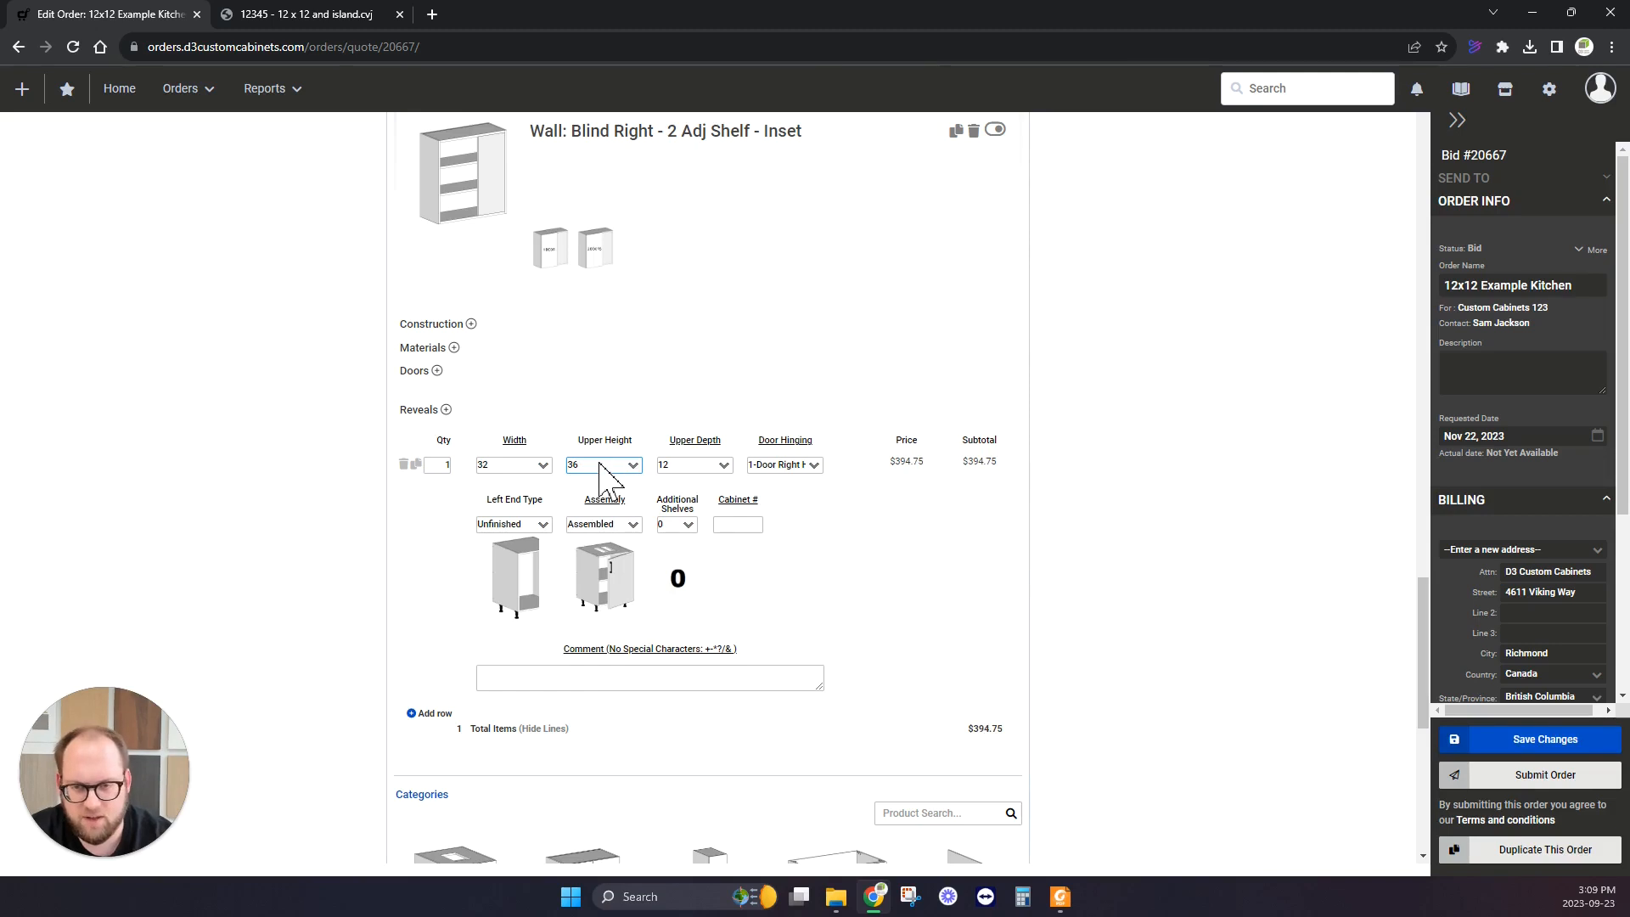
left_click(543, 465)
type("30")
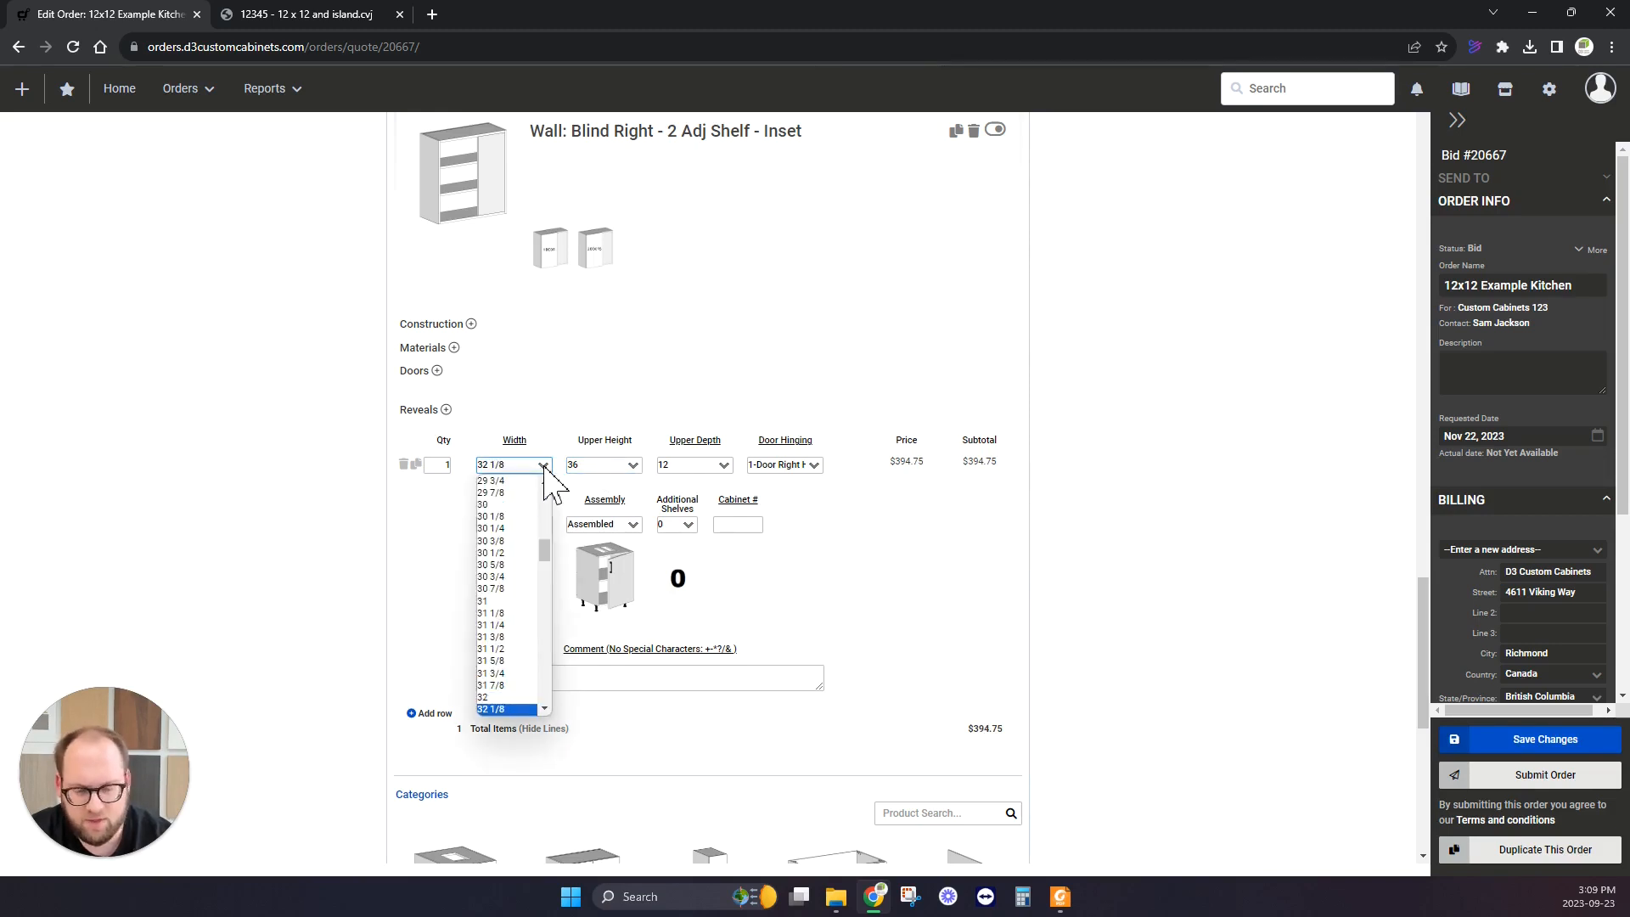
Review the blind corner wall cabinet in Elevation 1, and open the Upper Blind - Door Width choices in its construction settings.
key("ctrl+Tab")
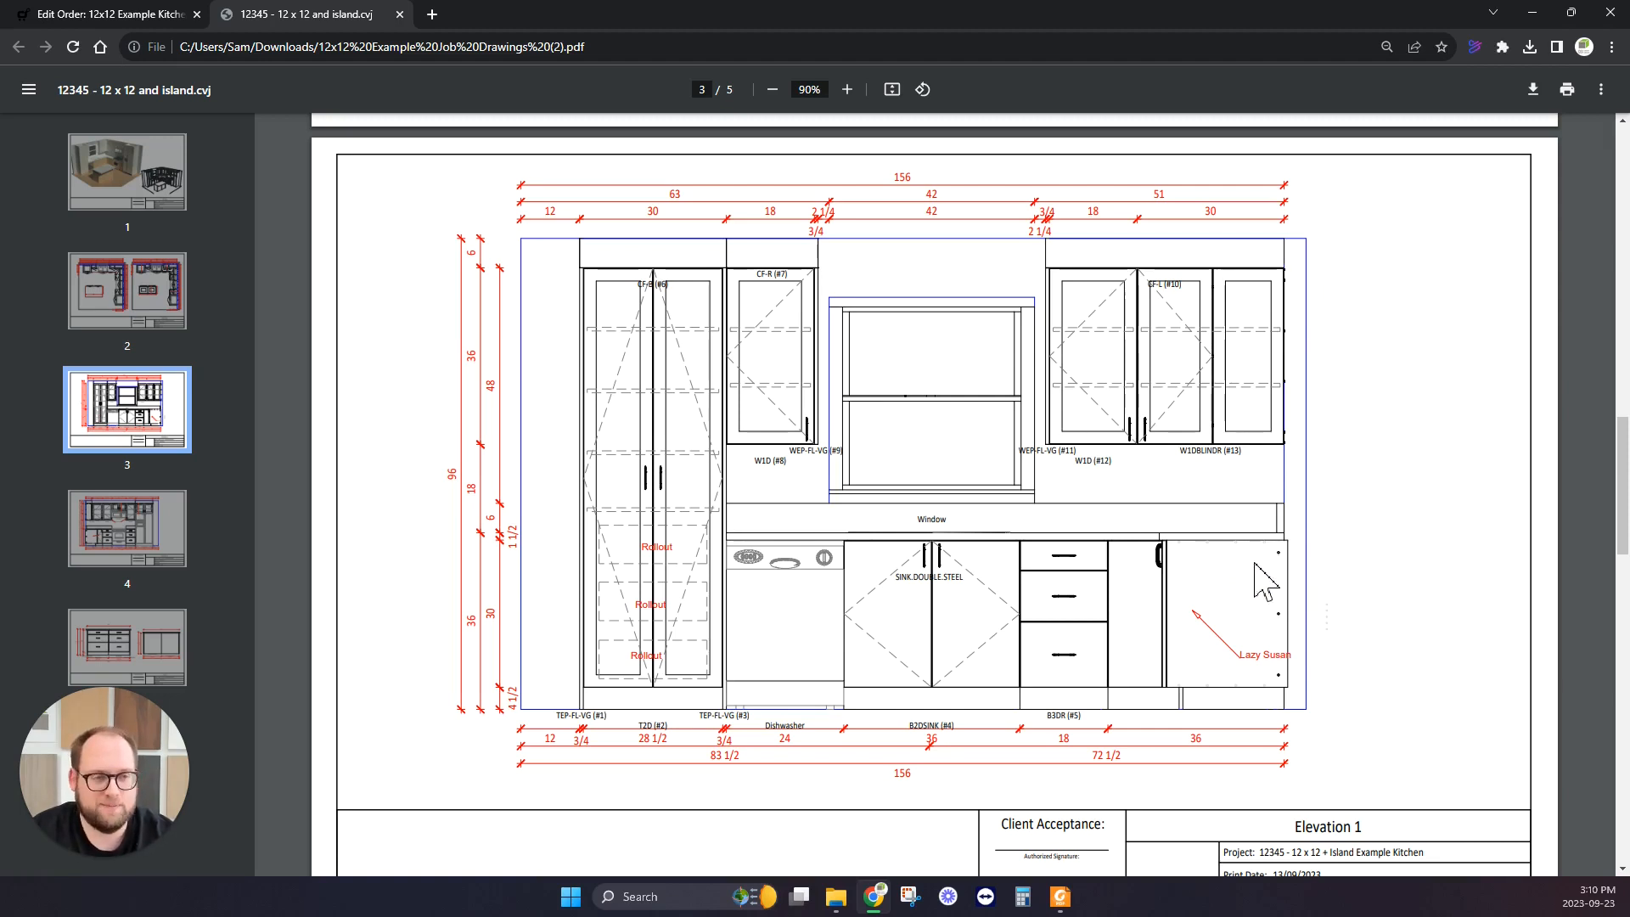
left_click(153, 15)
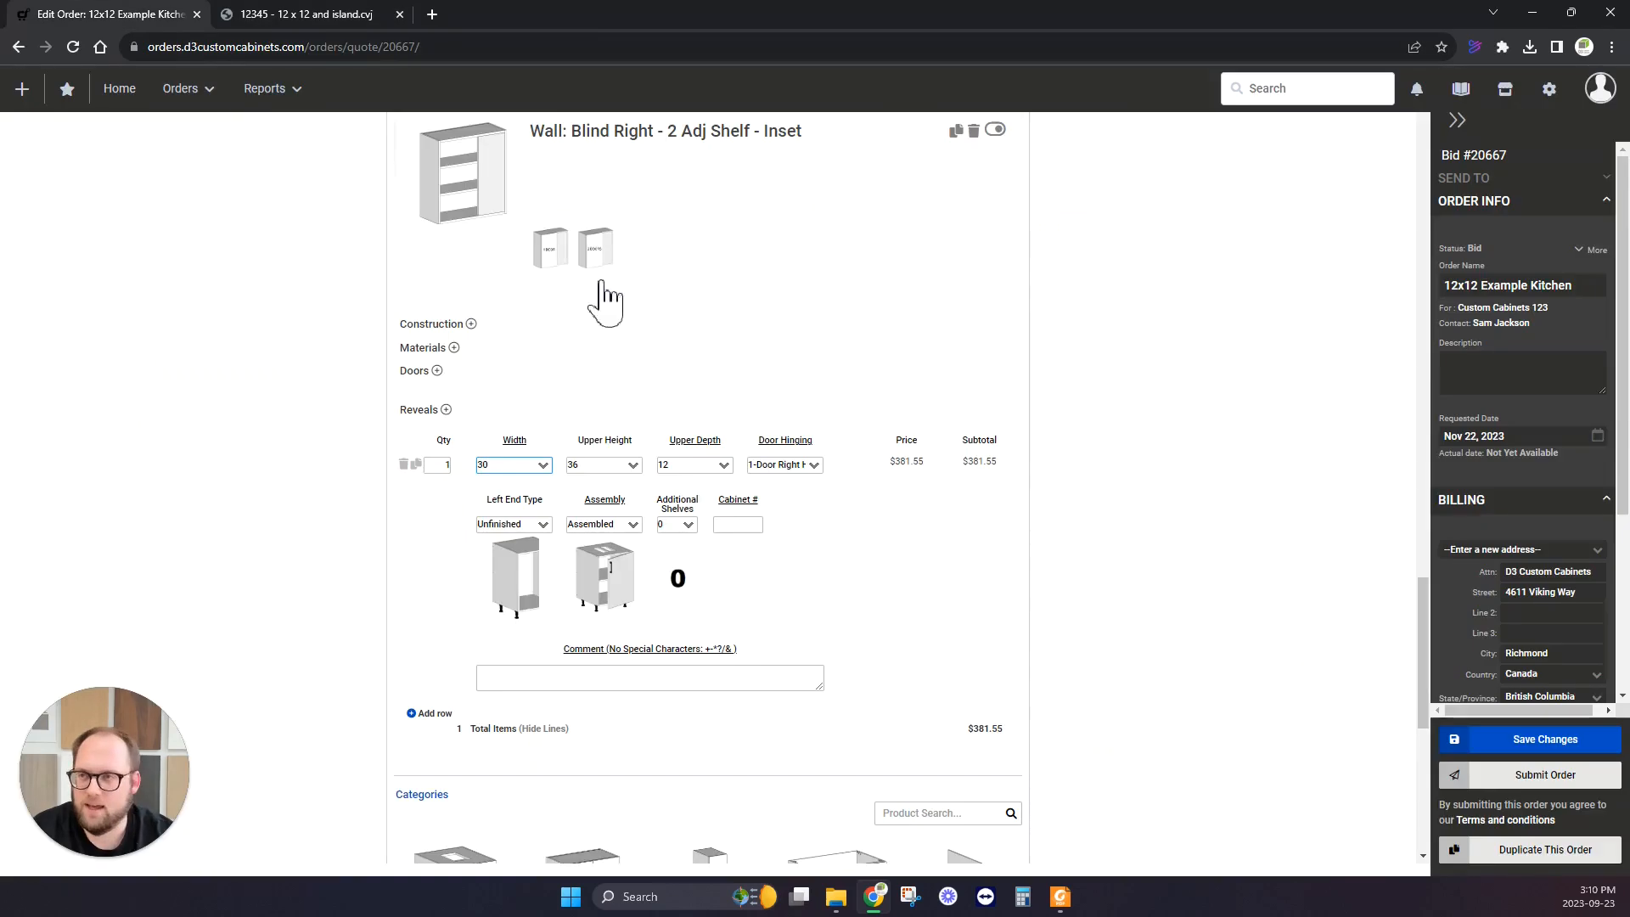
left_click(441, 325)
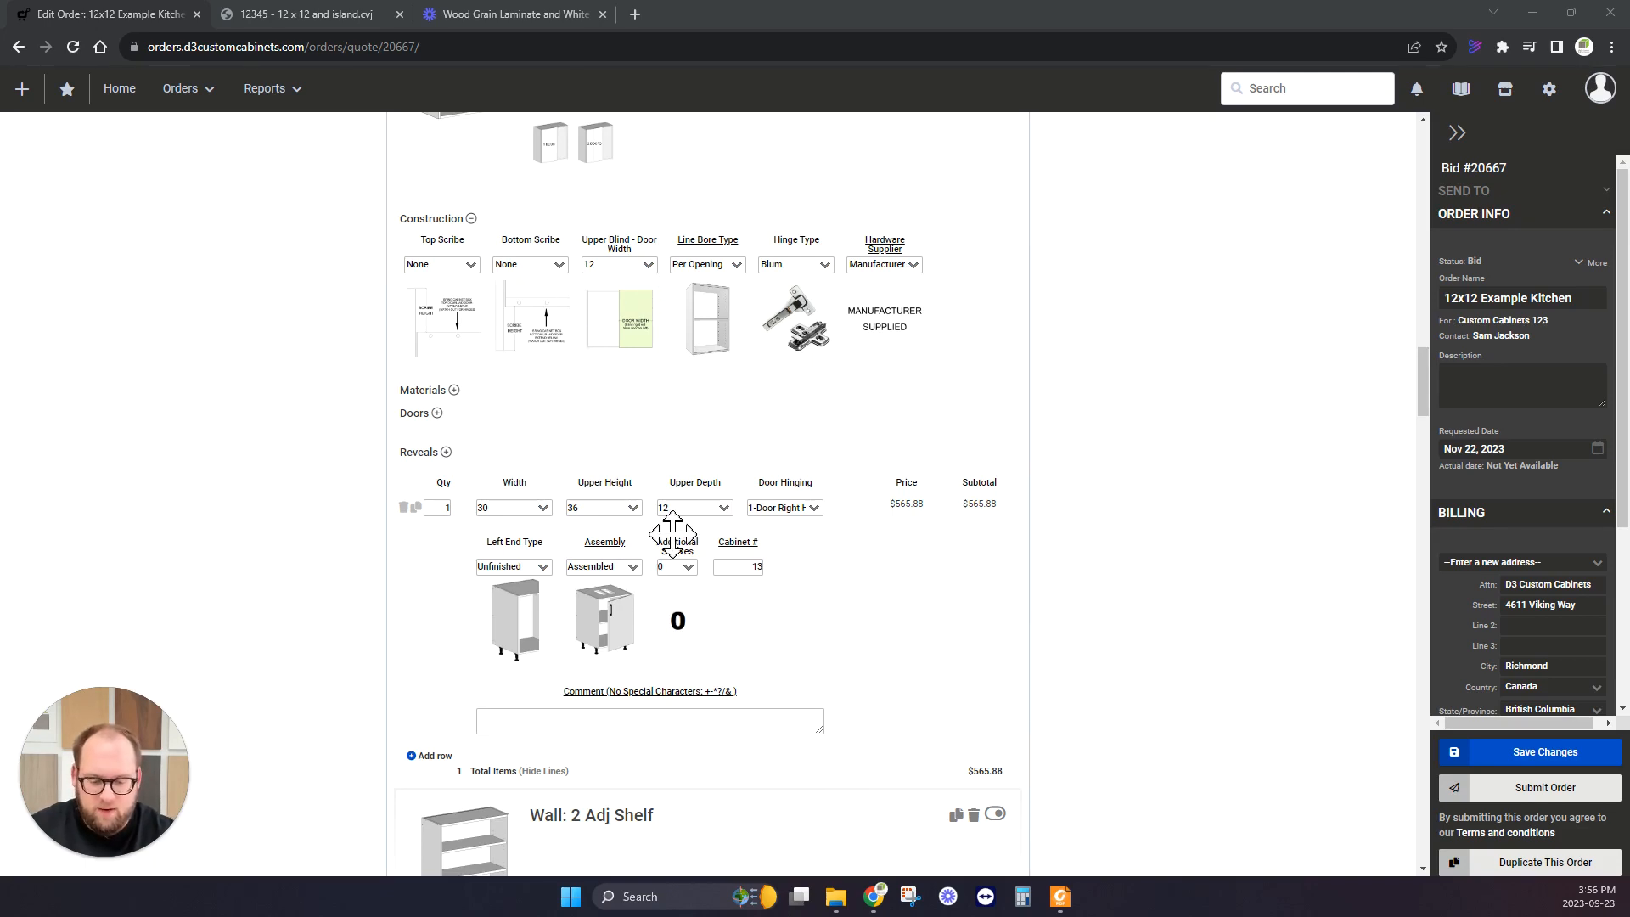
left_click(648, 264)
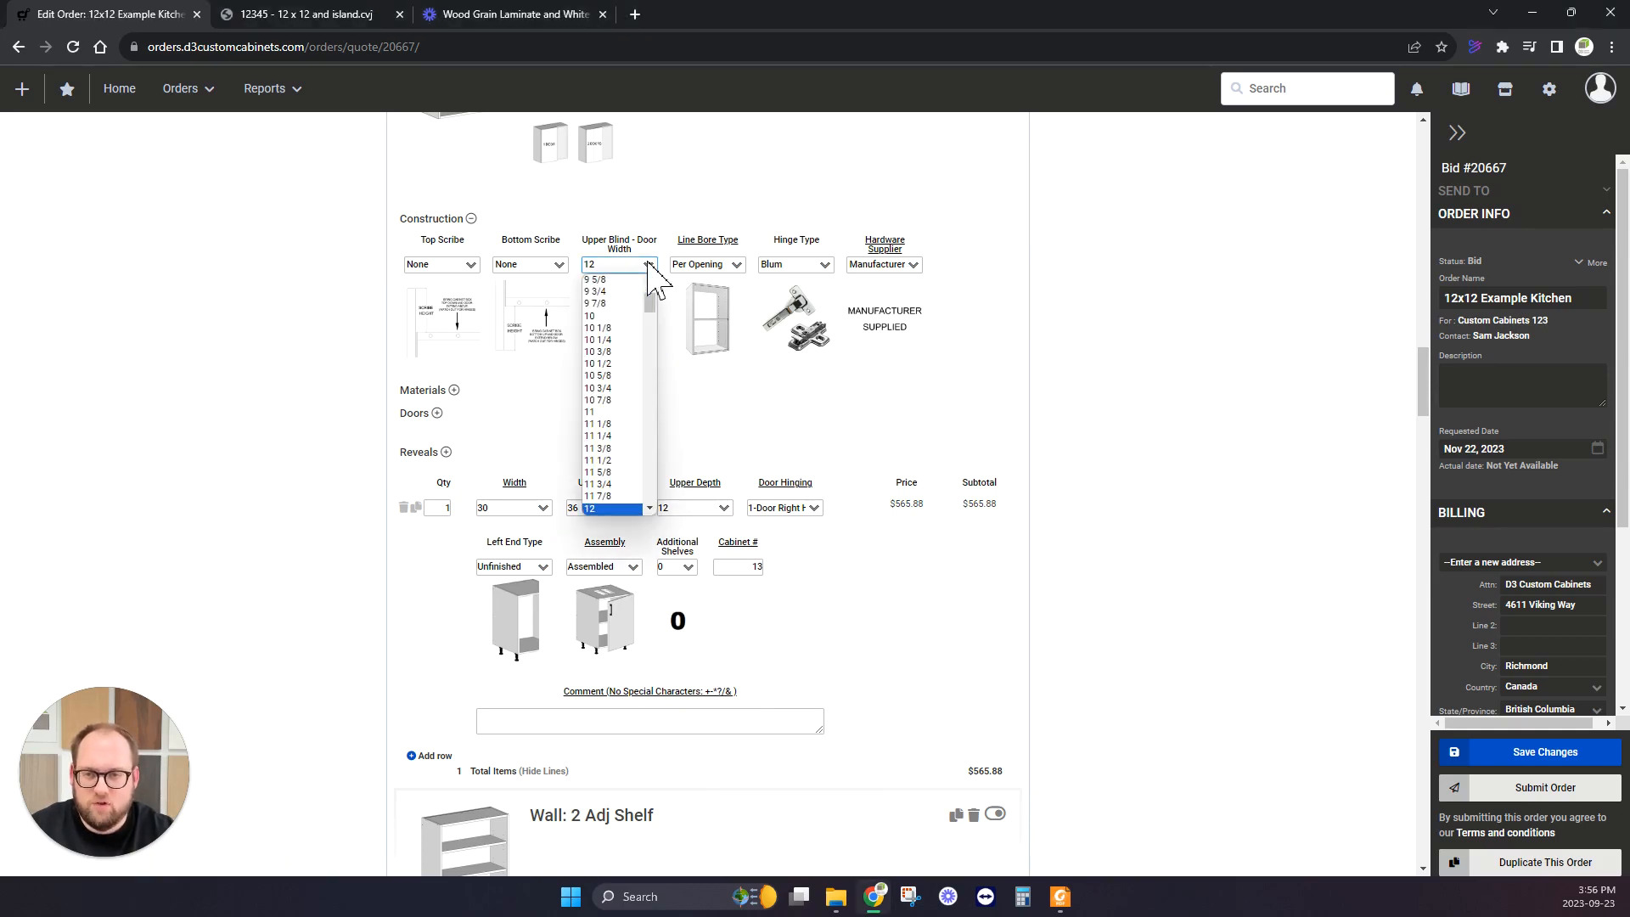
Set the upper blind door width of the blind right wall cabinet to 15 1/2.
scroll(628, 348, "down", 8)
scroll(628, 360, "up", 4)
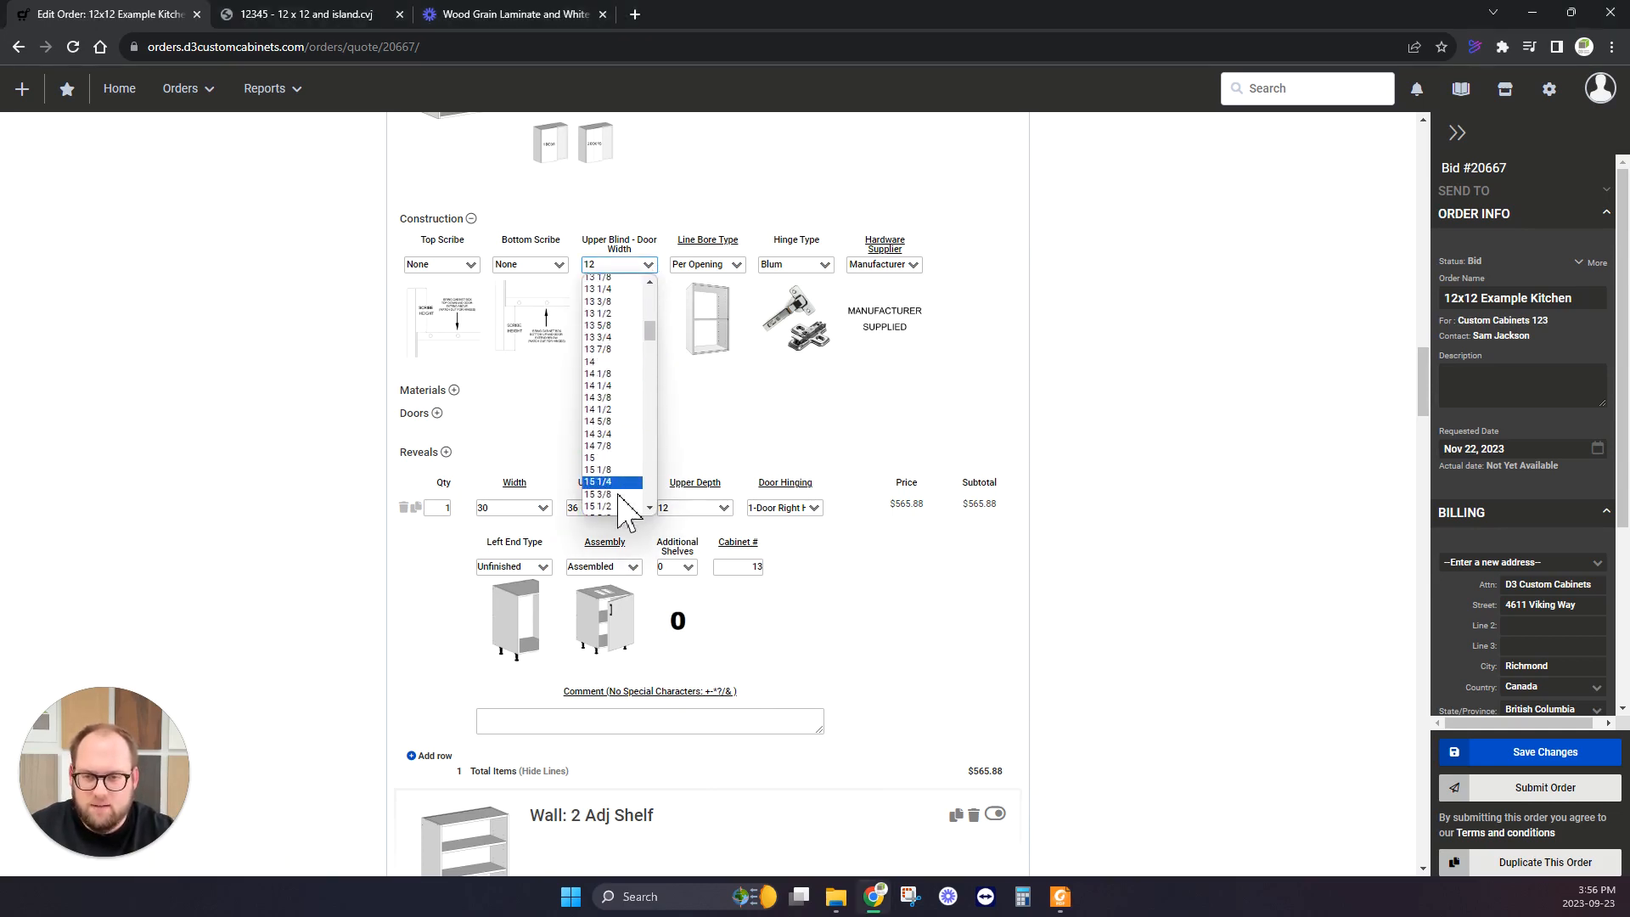
left_click(618, 506)
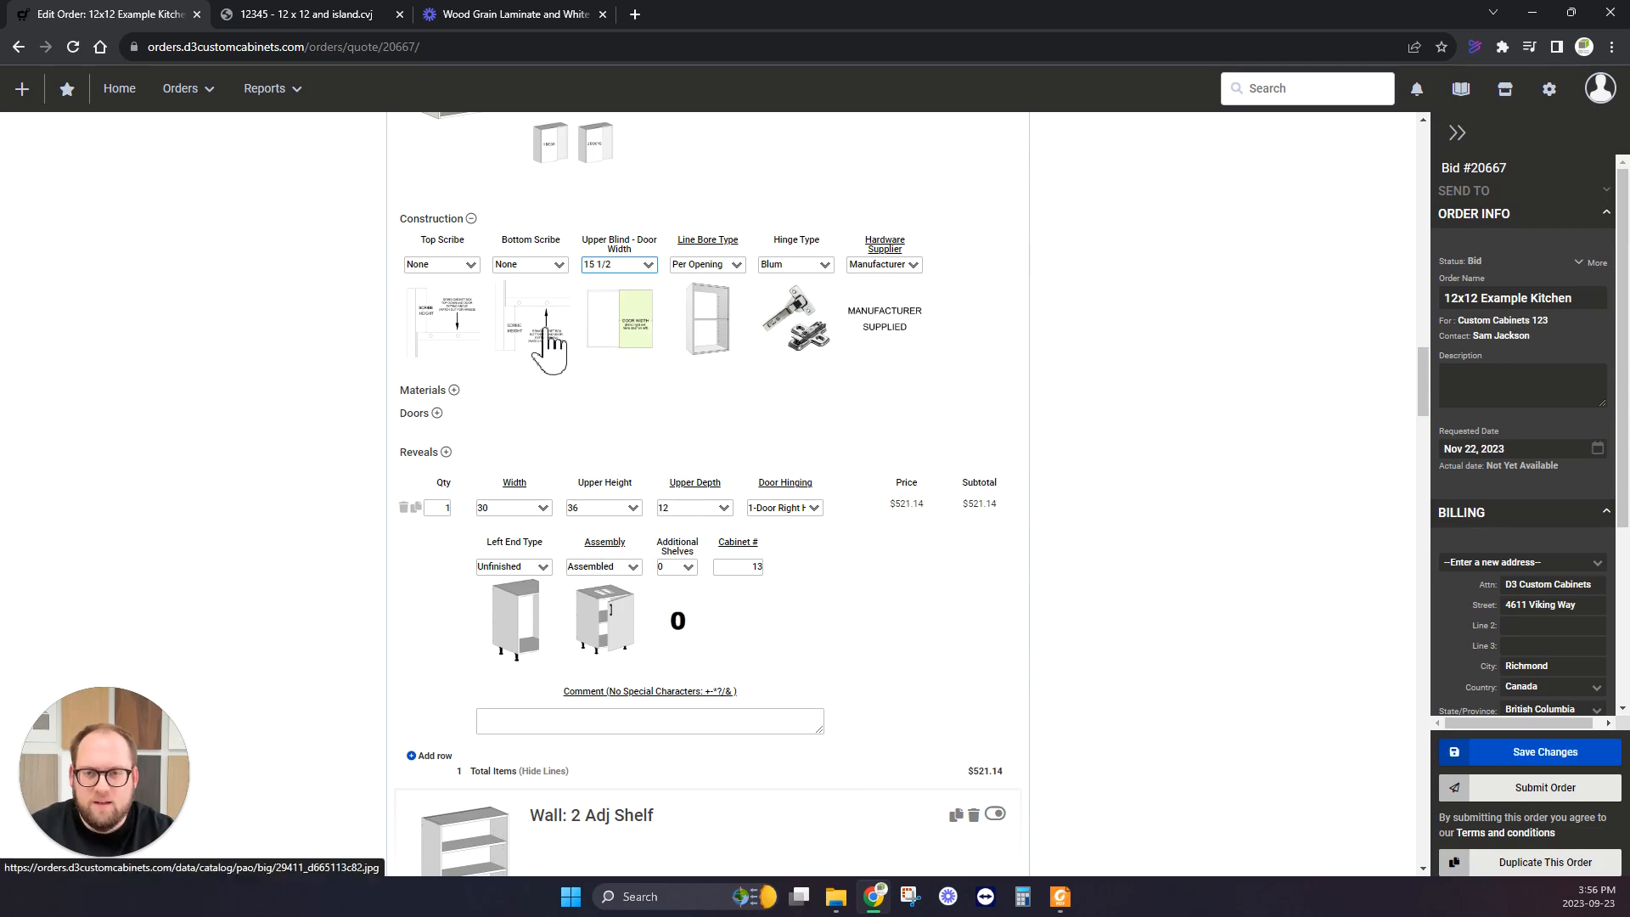
View the enlarged image of the blind right wall cabinet, close it, and collapse the cabinet's construction options.
scroll(552, 254, "up", 1)
left_click(488, 217)
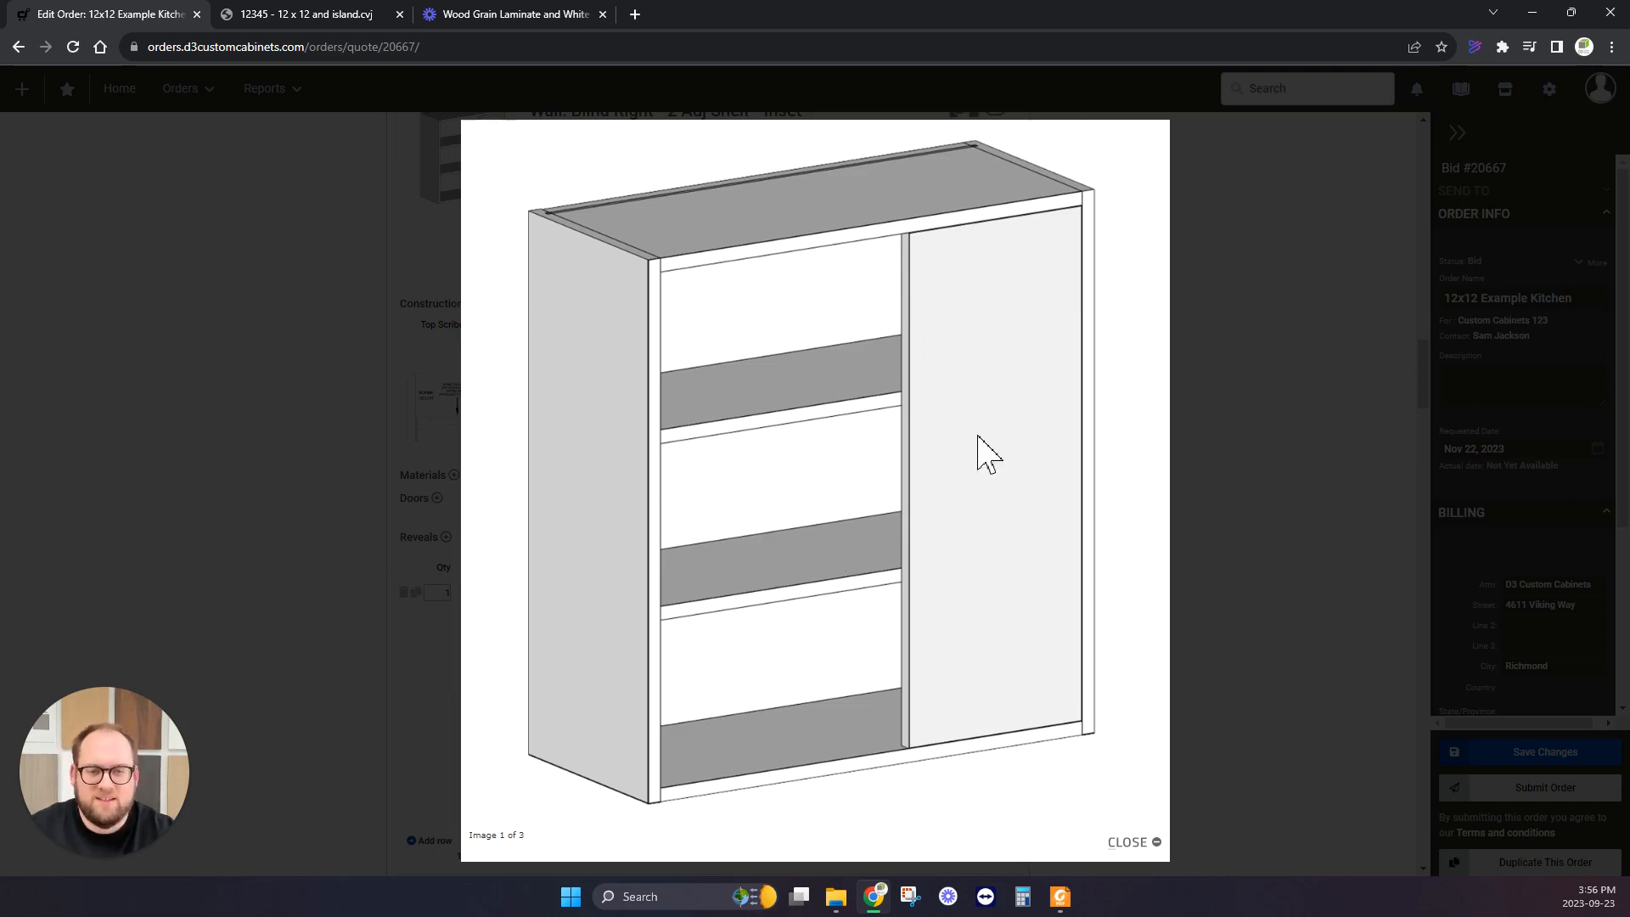
left_click(1206, 475)
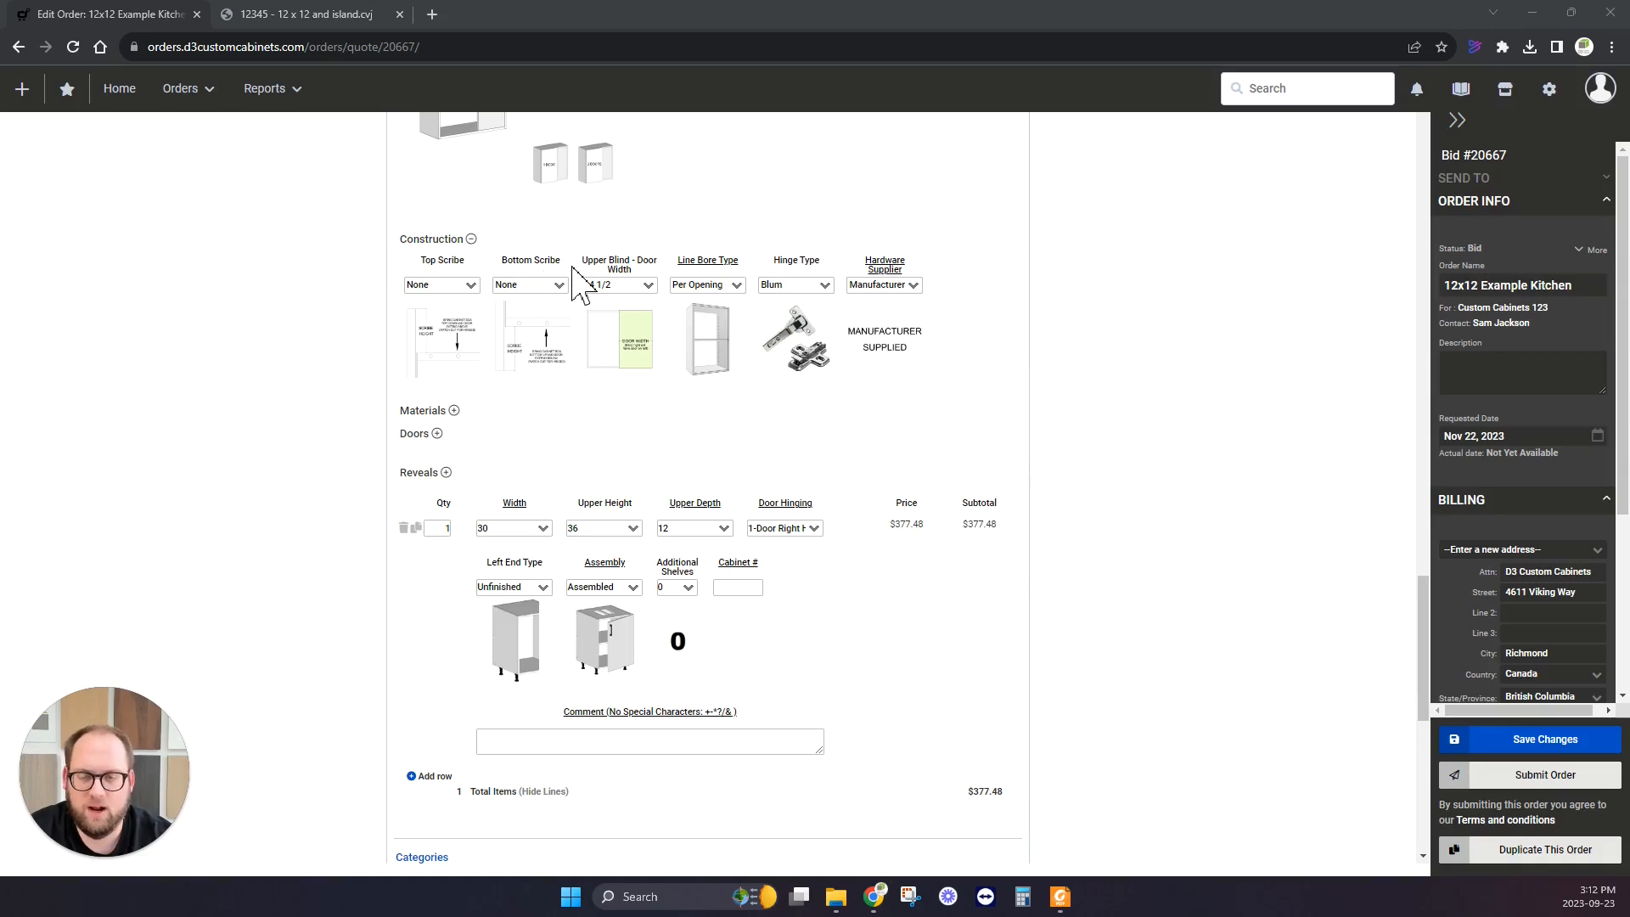
left_click(471, 240)
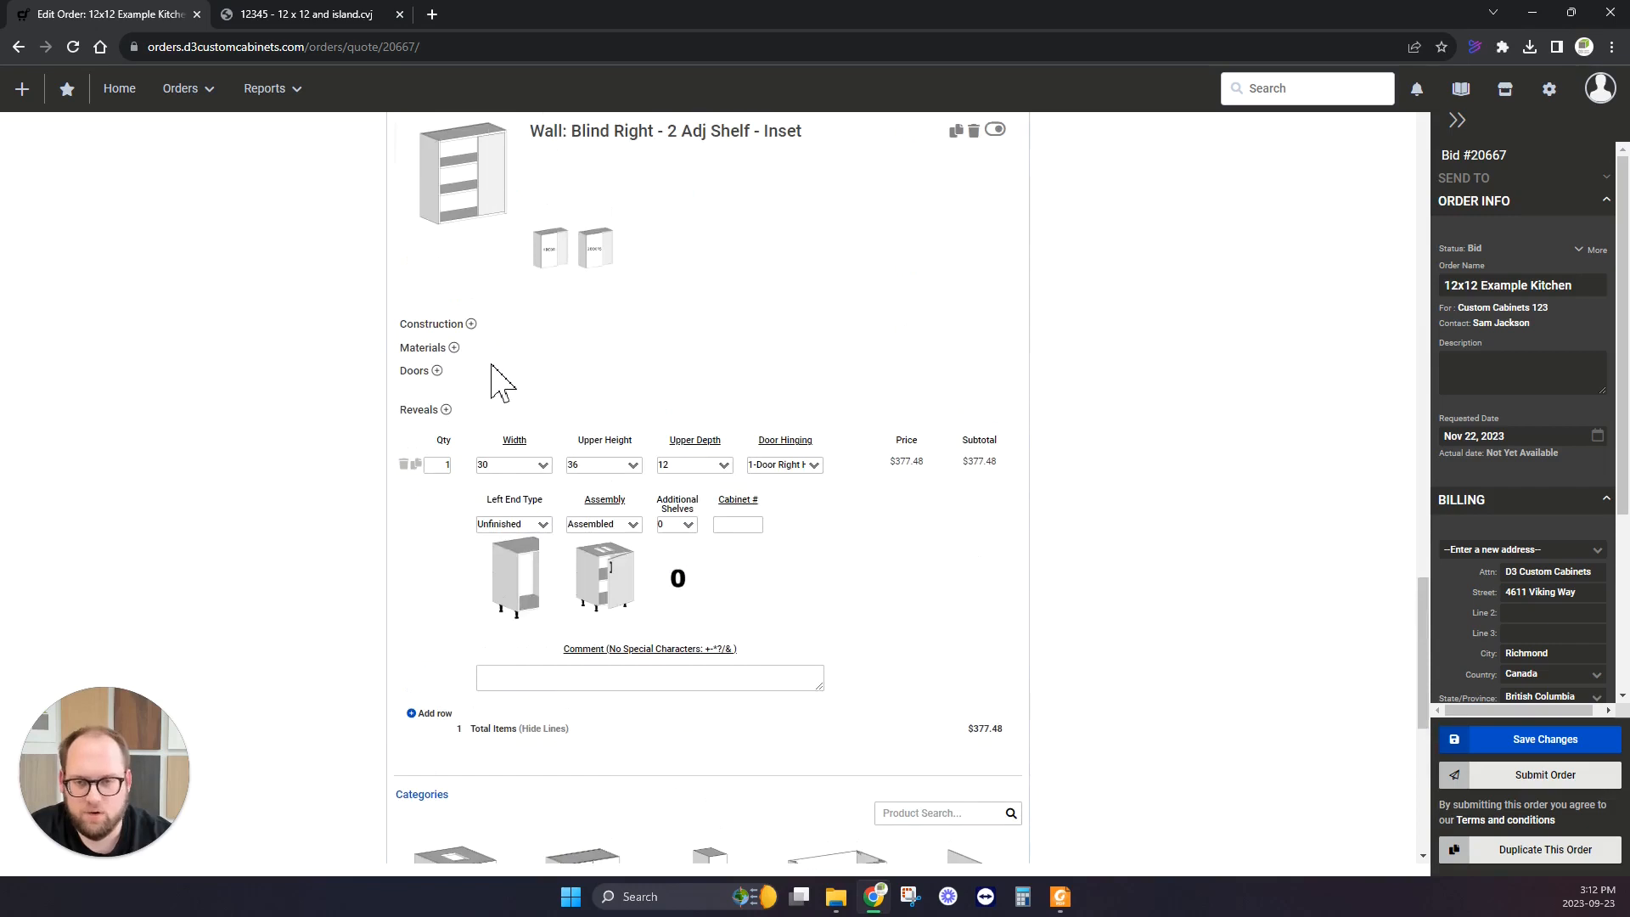
Examine the Elevation 1 and Elevation 2 drawings against the order for the blind right wall cabinet's number and the remaining wall cabinets.
left_click(283, 17)
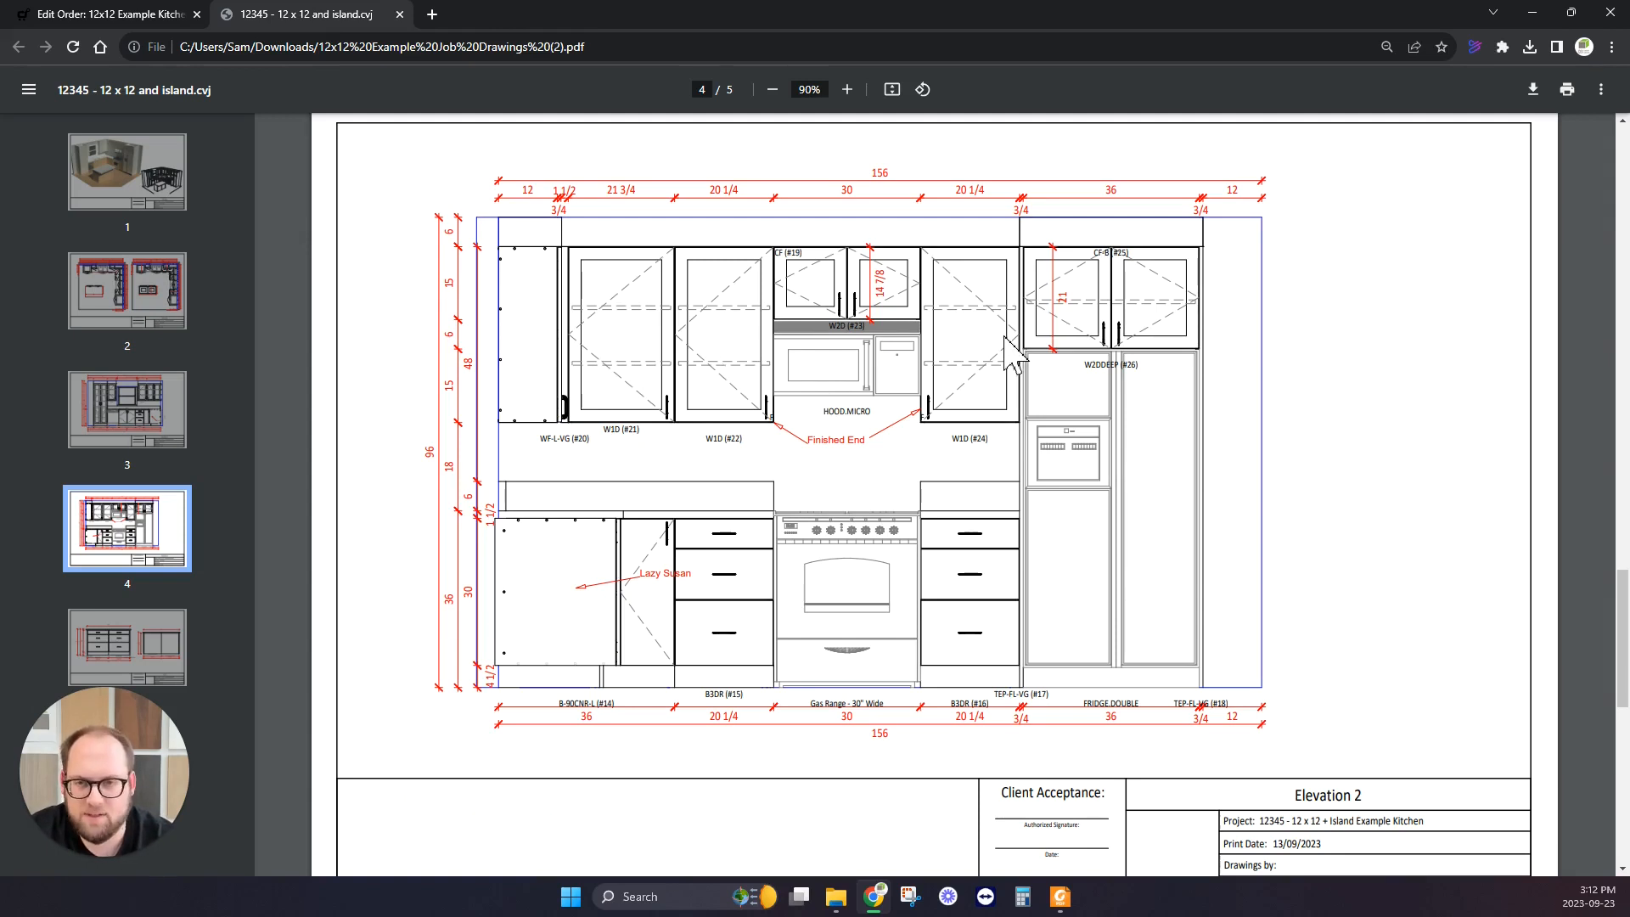
left_click(138, 18)
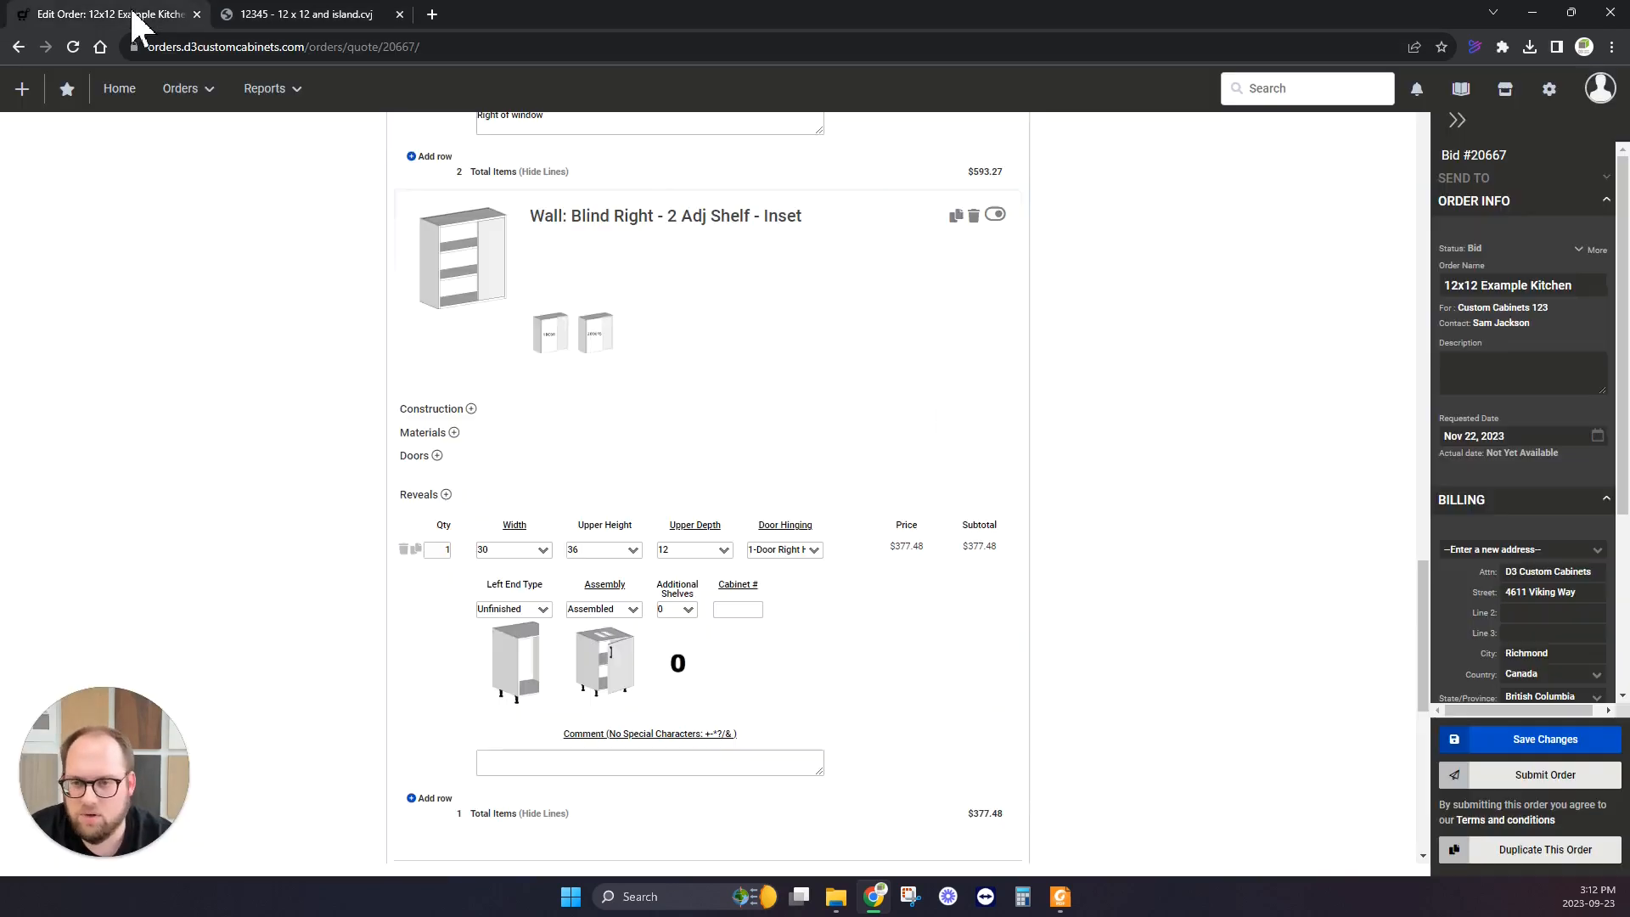
scroll(543, 493, "down", 7)
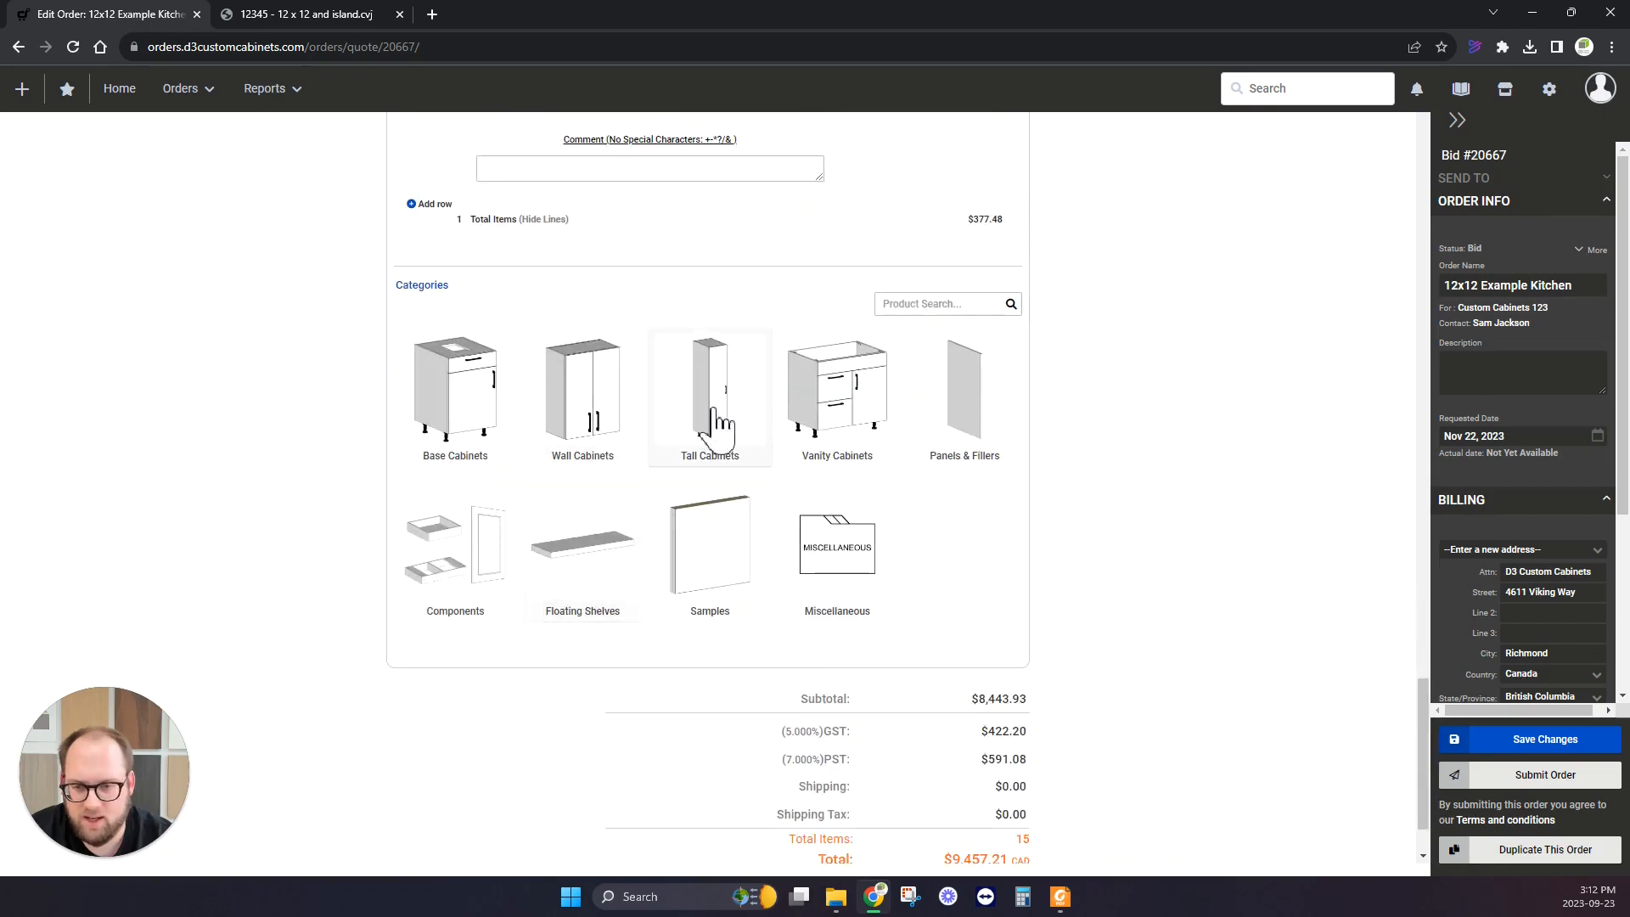
scroll(520, 447, "up", 5)
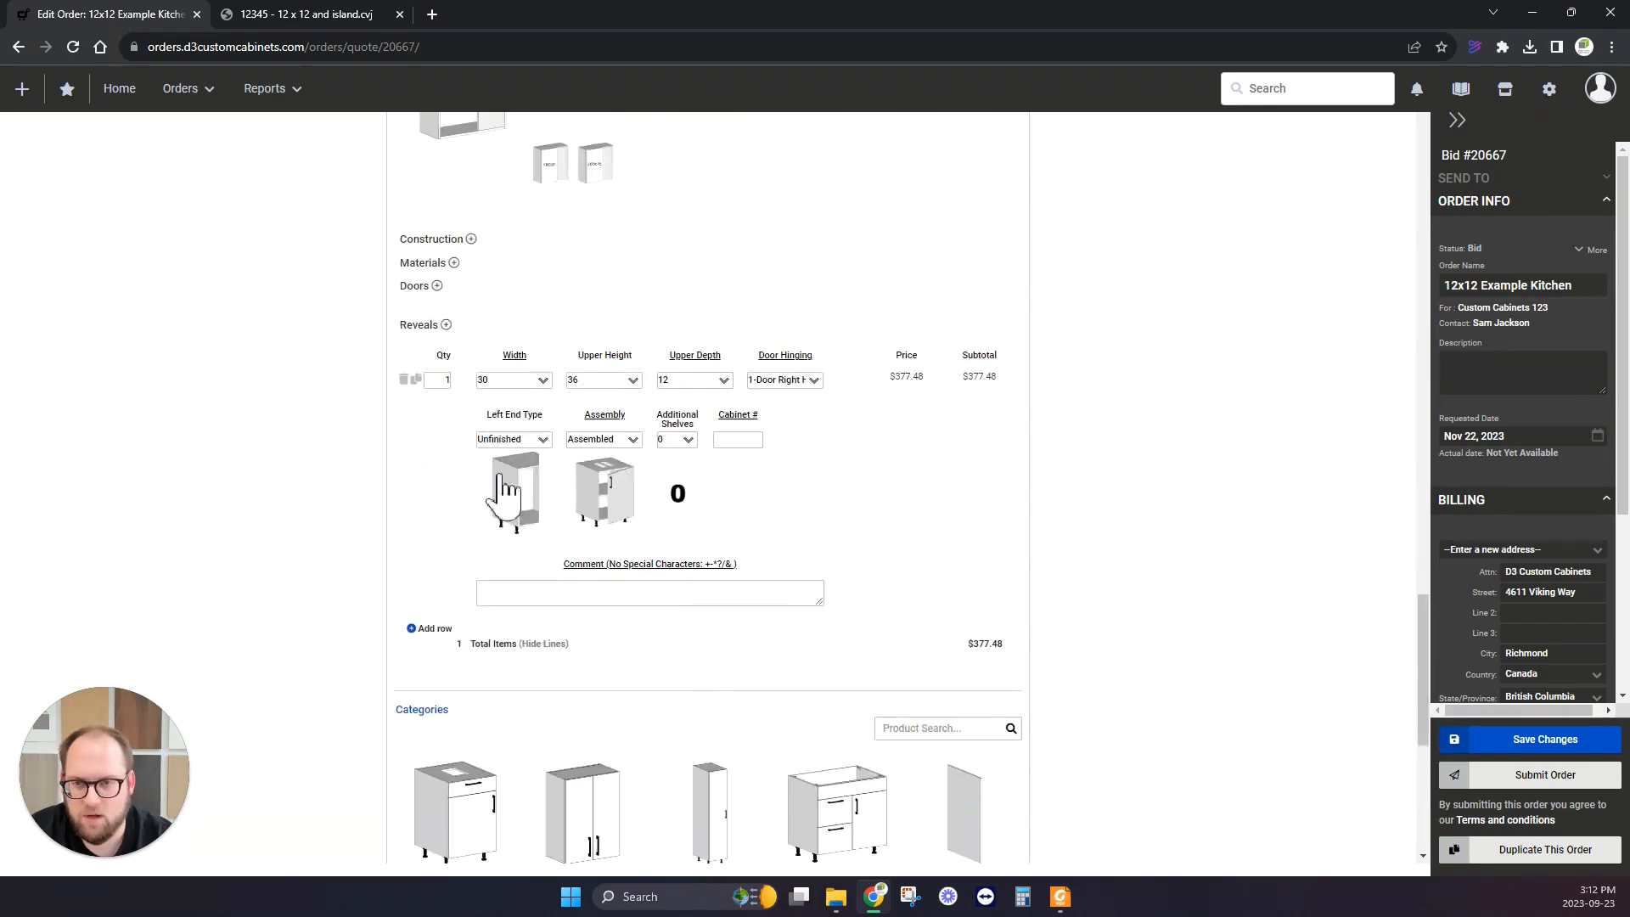
scroll(507, 493, "up", 5)
scroll(510, 491, "down", 3)
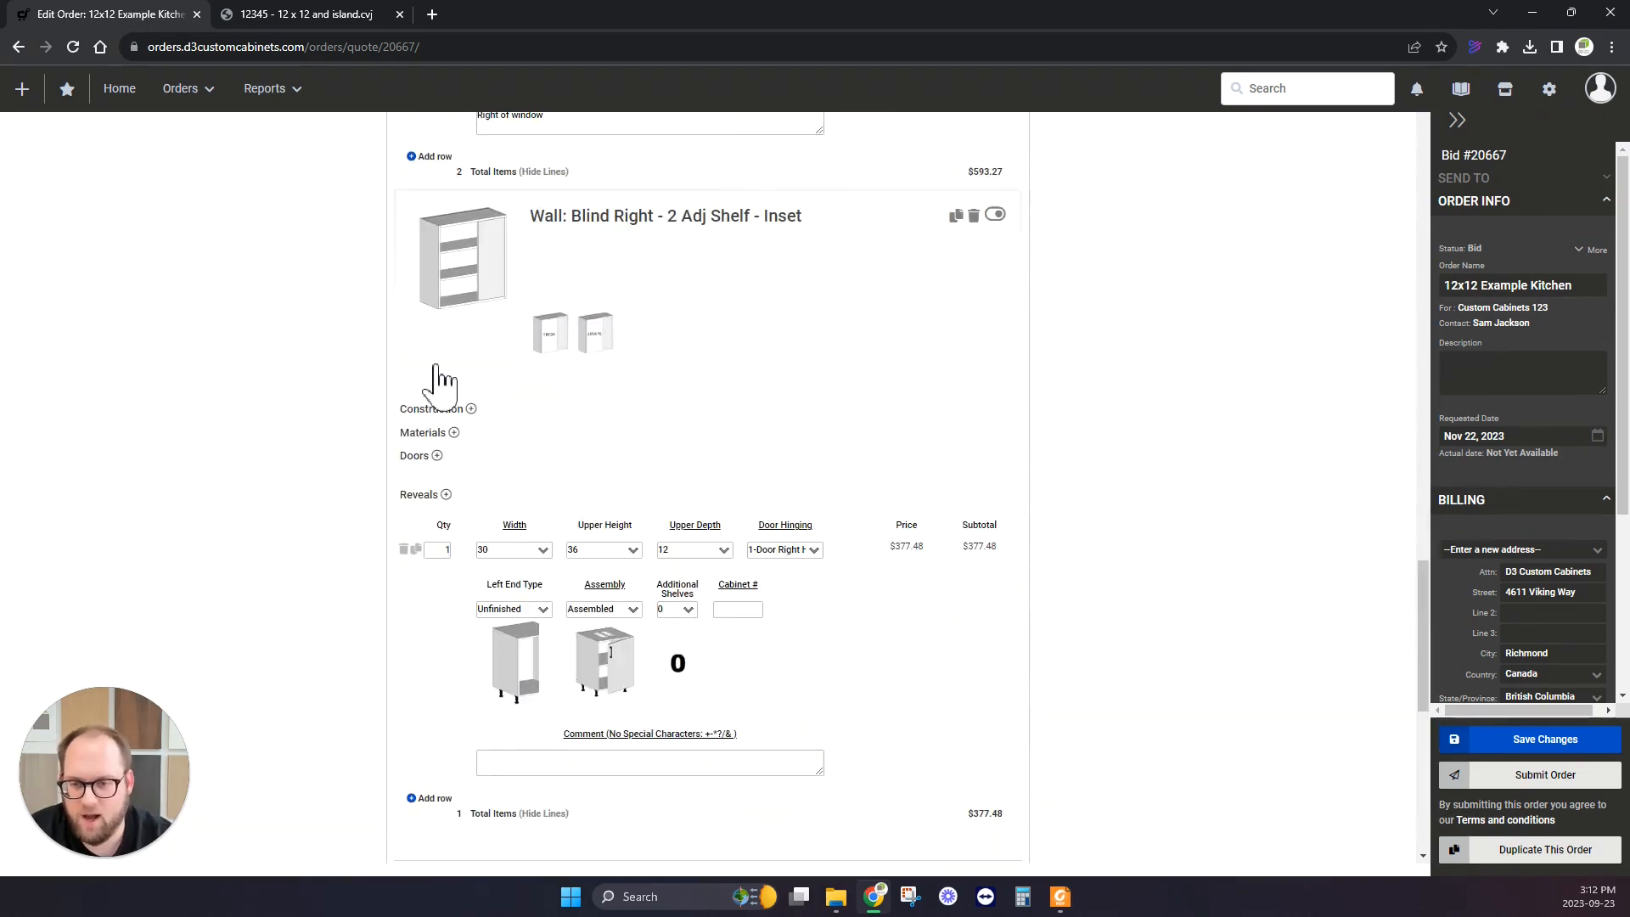
left_click(302, 15)
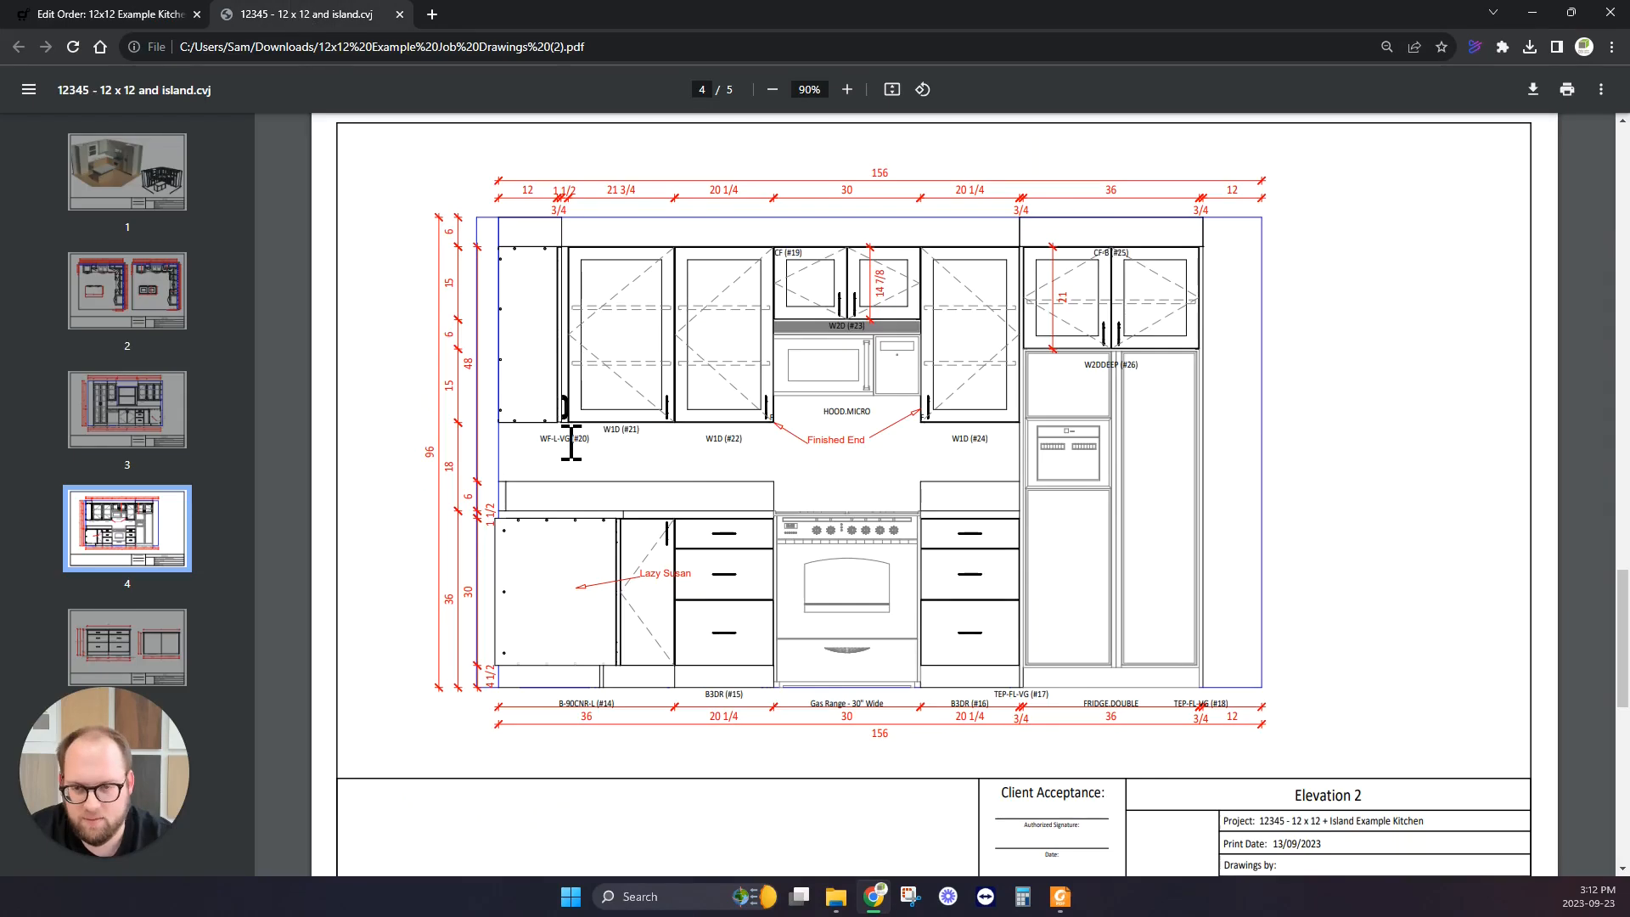
scroll(585, 424, "up", 8)
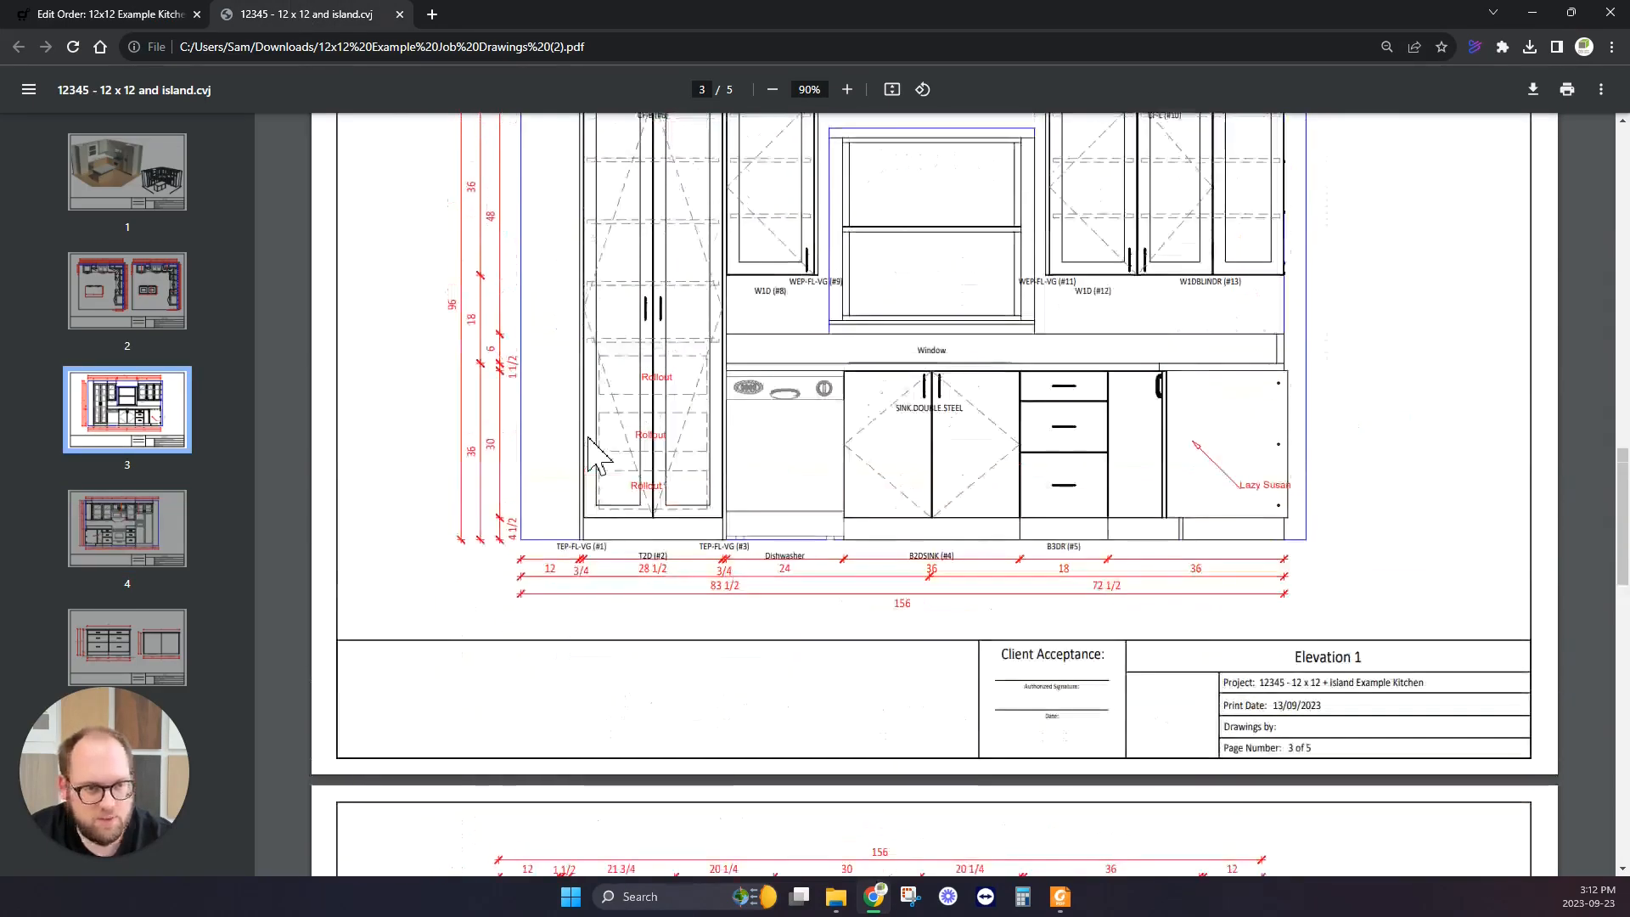
scroll(1226, 272, "up", 1)
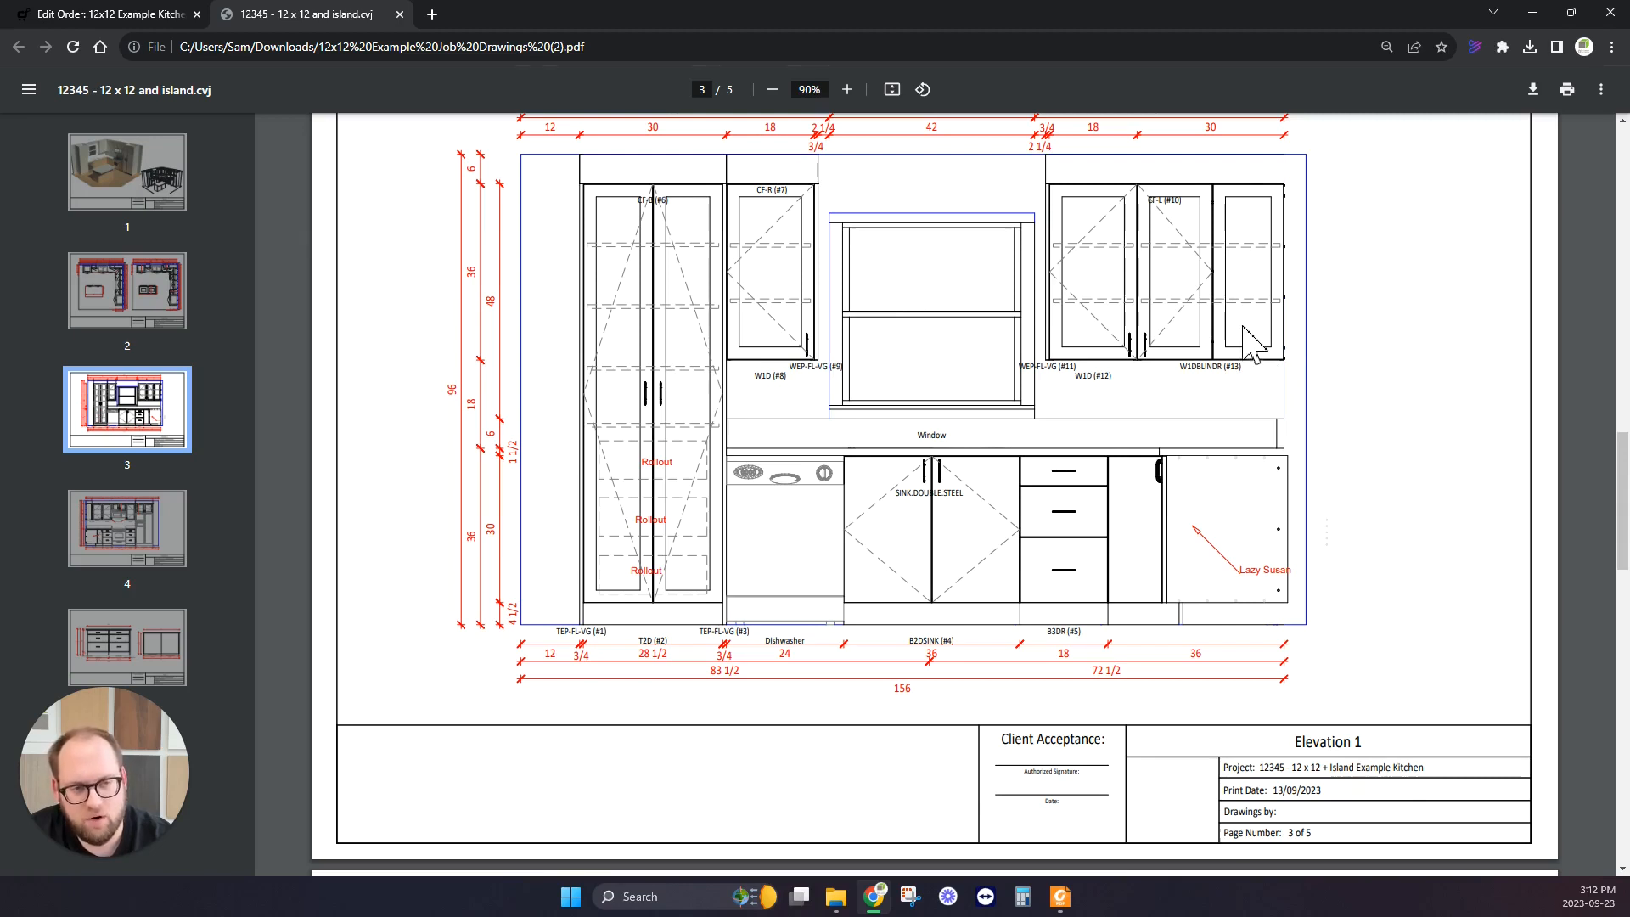
scroll(929, 414, "down", 6)
Return to the order and set the blind right wall cabinet's cabinet number to 13.
left_click(168, 15)
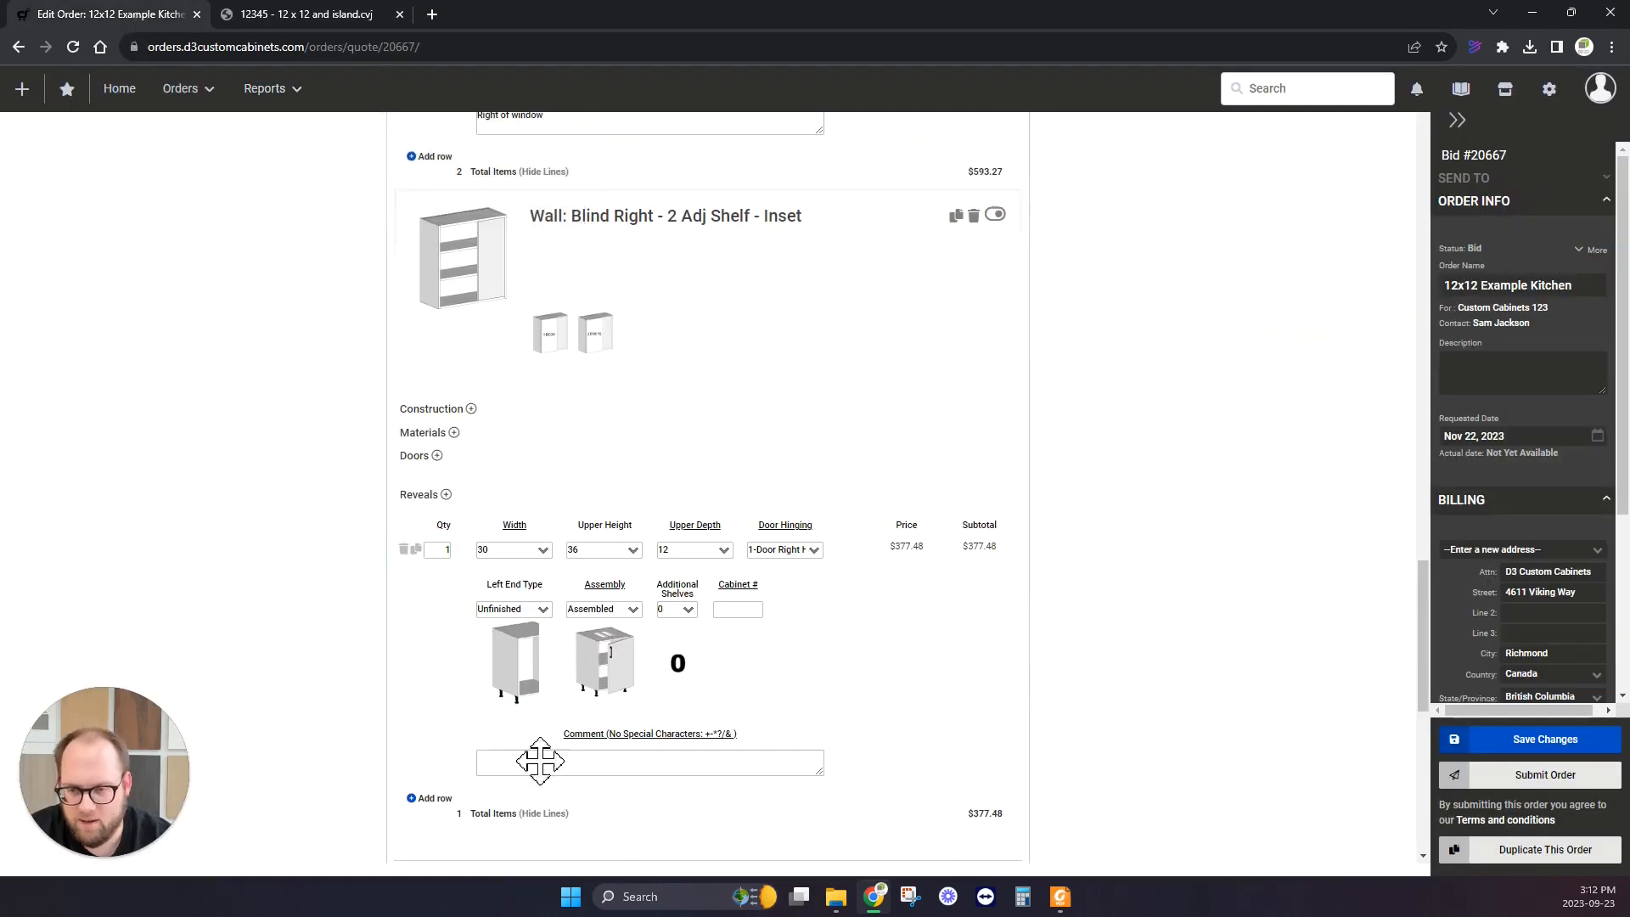
left_click(760, 609)
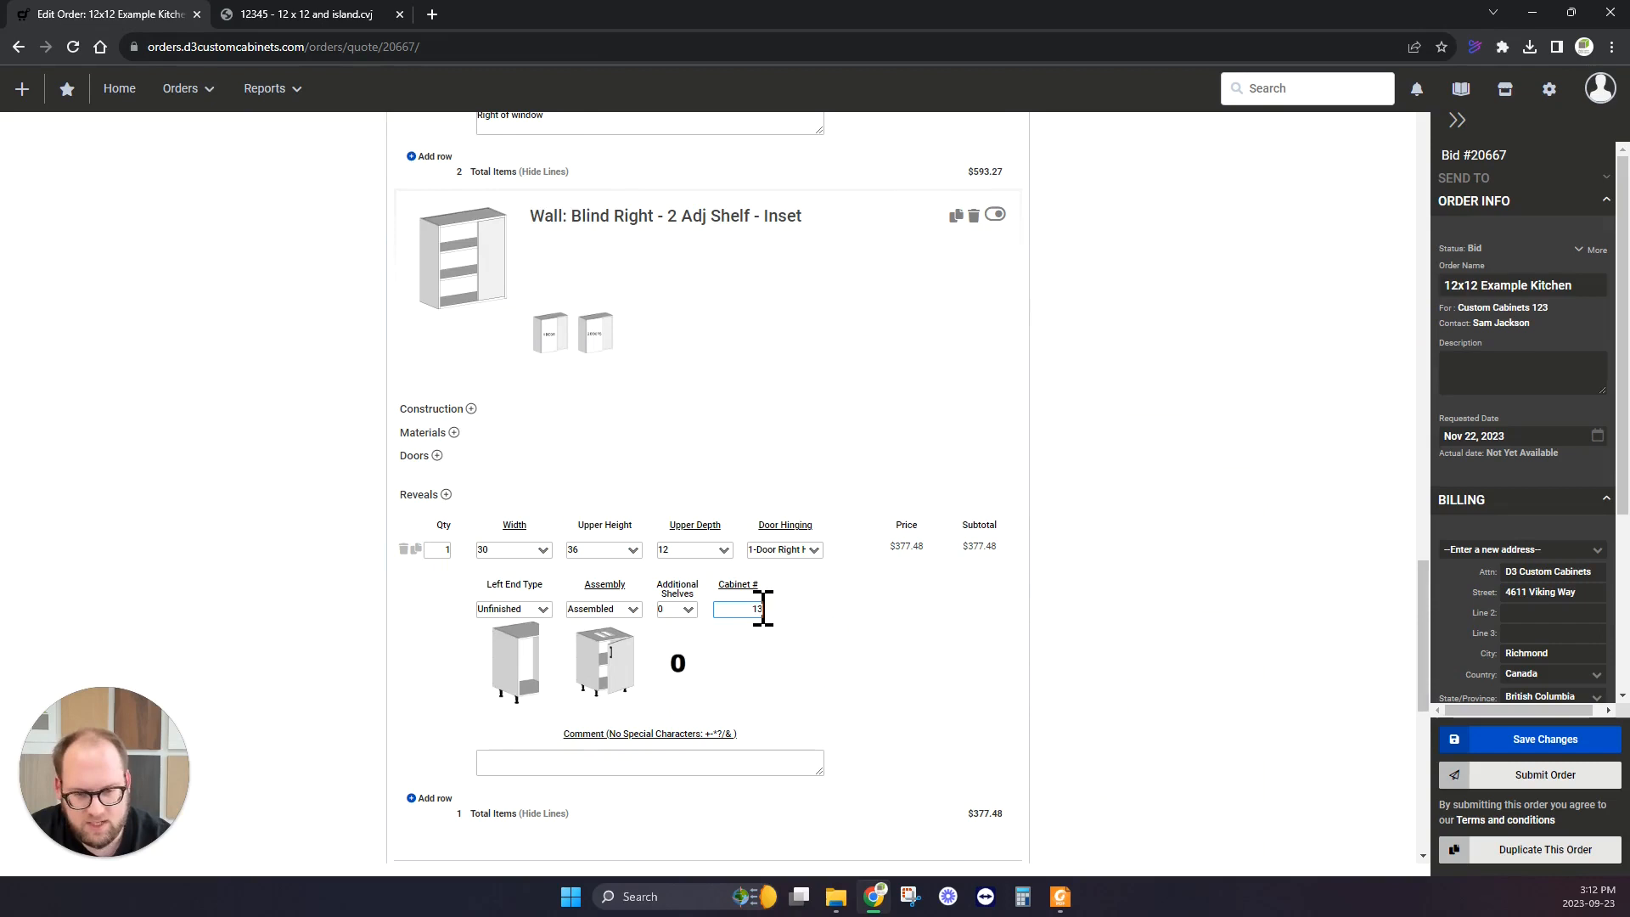
type("13")
Add a standard Wall: 2 Adj Shelf cabinet to the order and check the Elevation 2 drawing for its width.
scroll(662, 509, "down", 5)
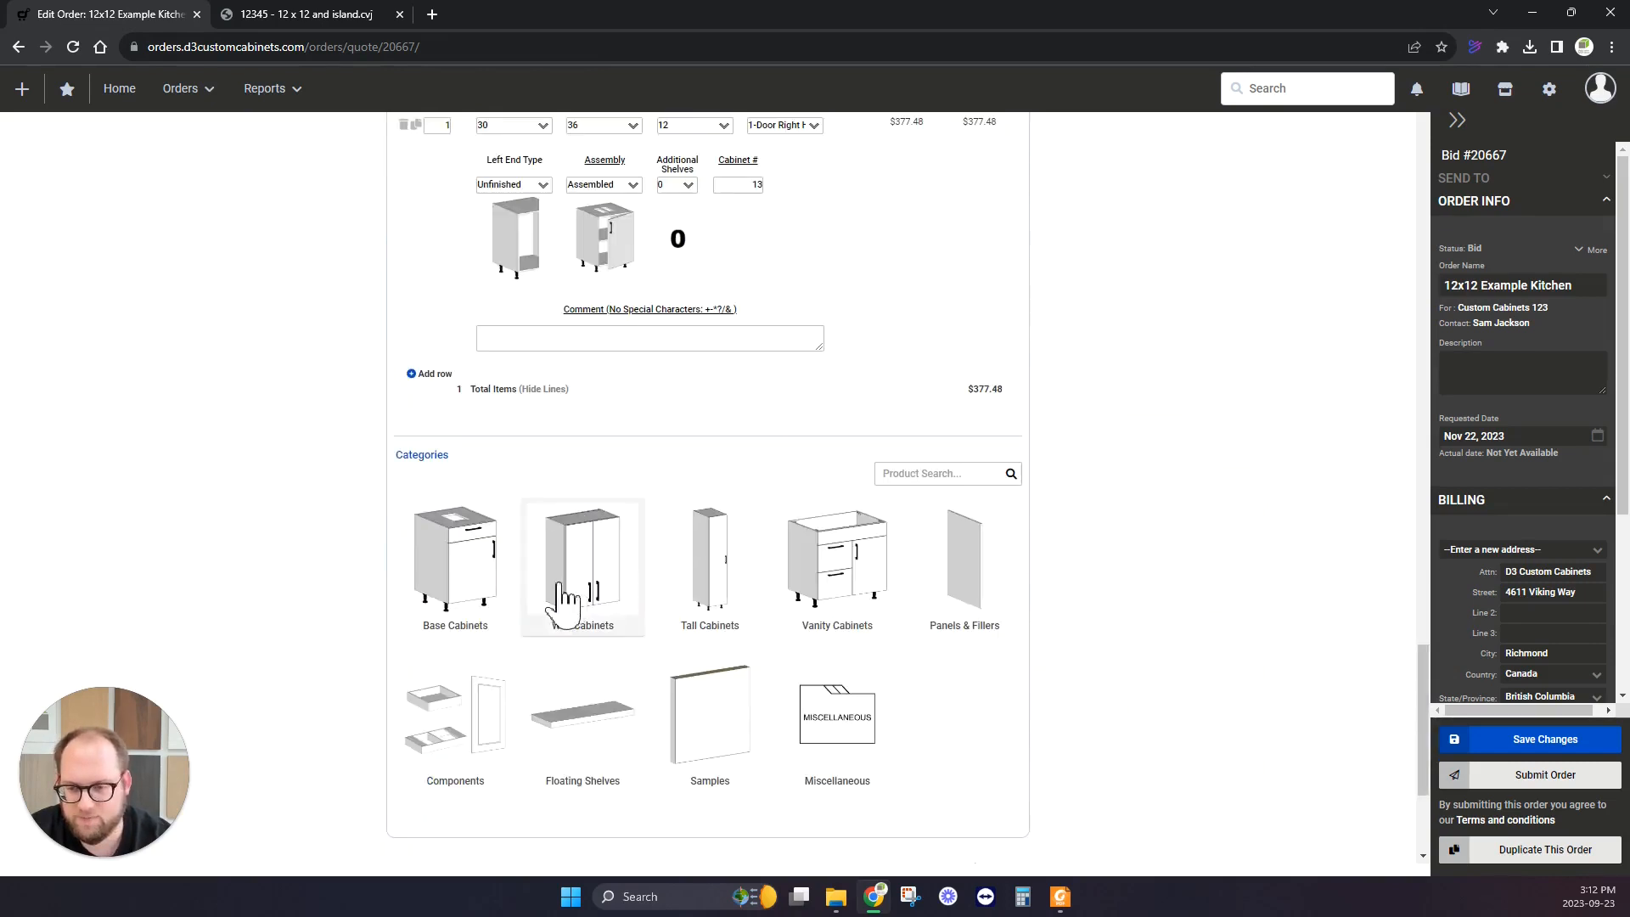
left_click(488, 605)
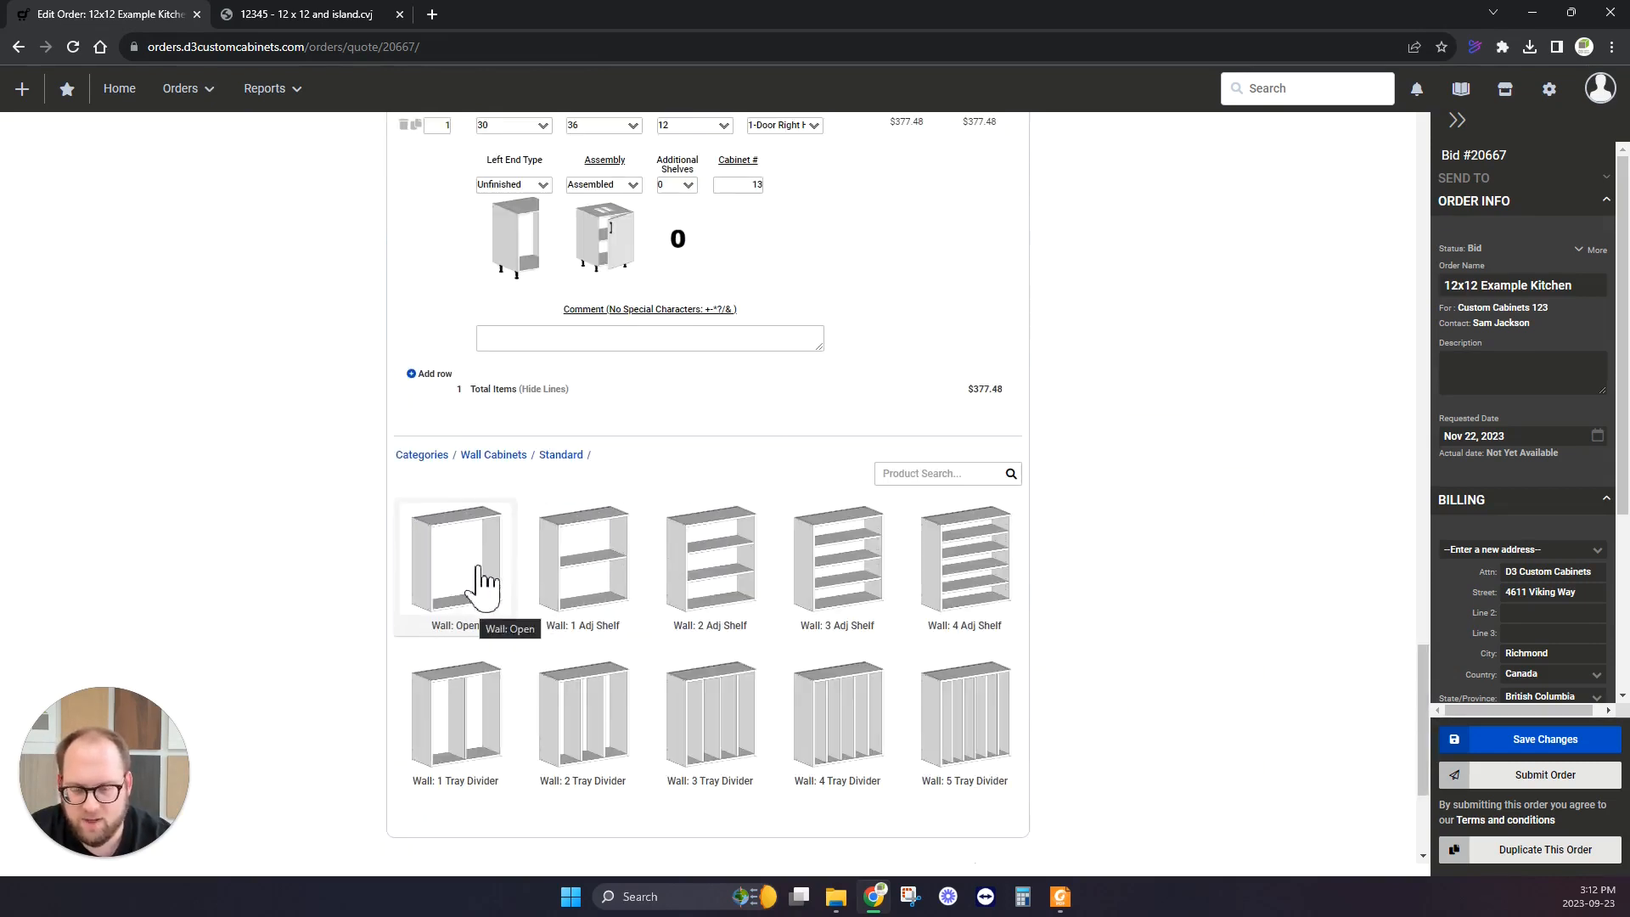
key("ctrl+Tab")
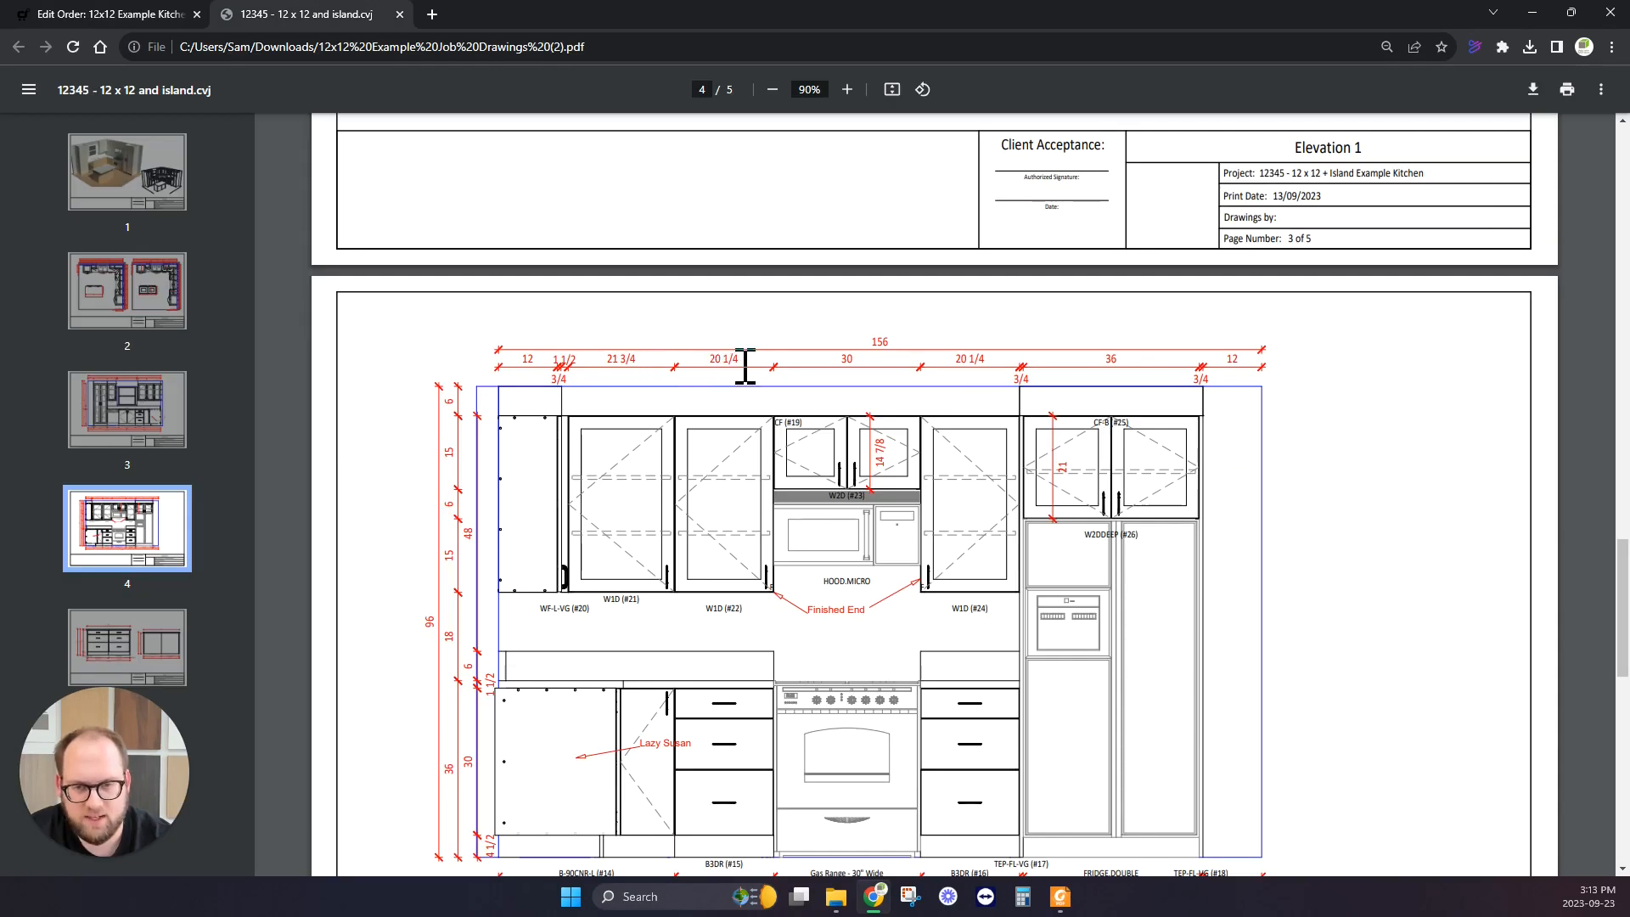
left_click(180, 18)
Set the new two-shelf wall cabinet to width 21 3/4, 1-Door Left Hinge door hinging and upper height 36.
left_click(535, 380)
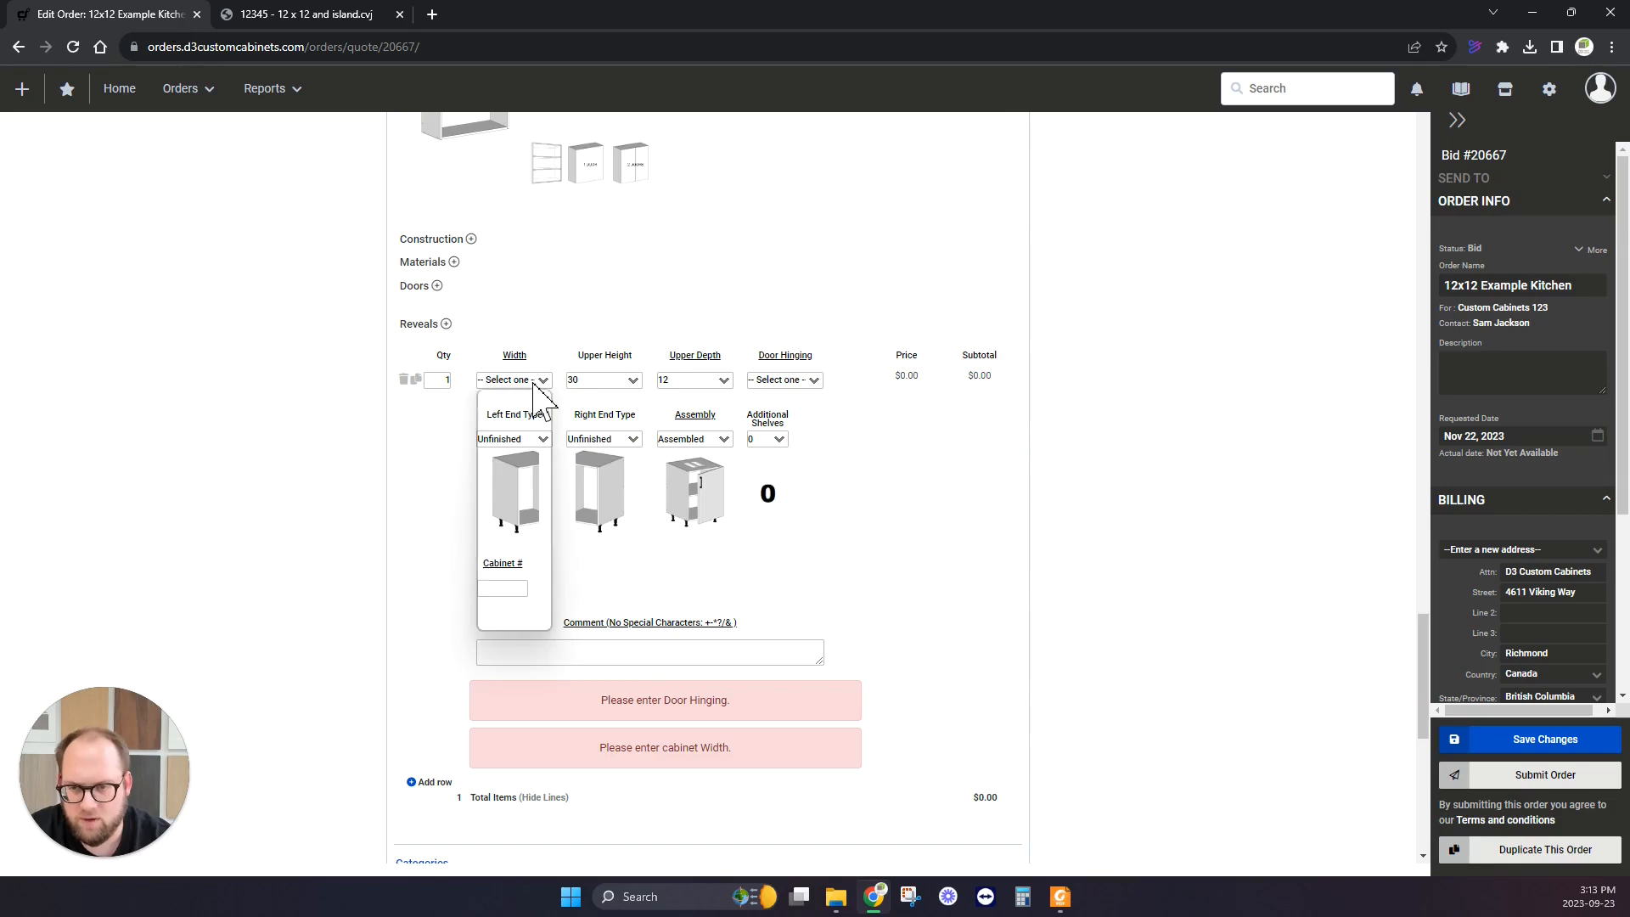
scroll(513, 552, "down", 15)
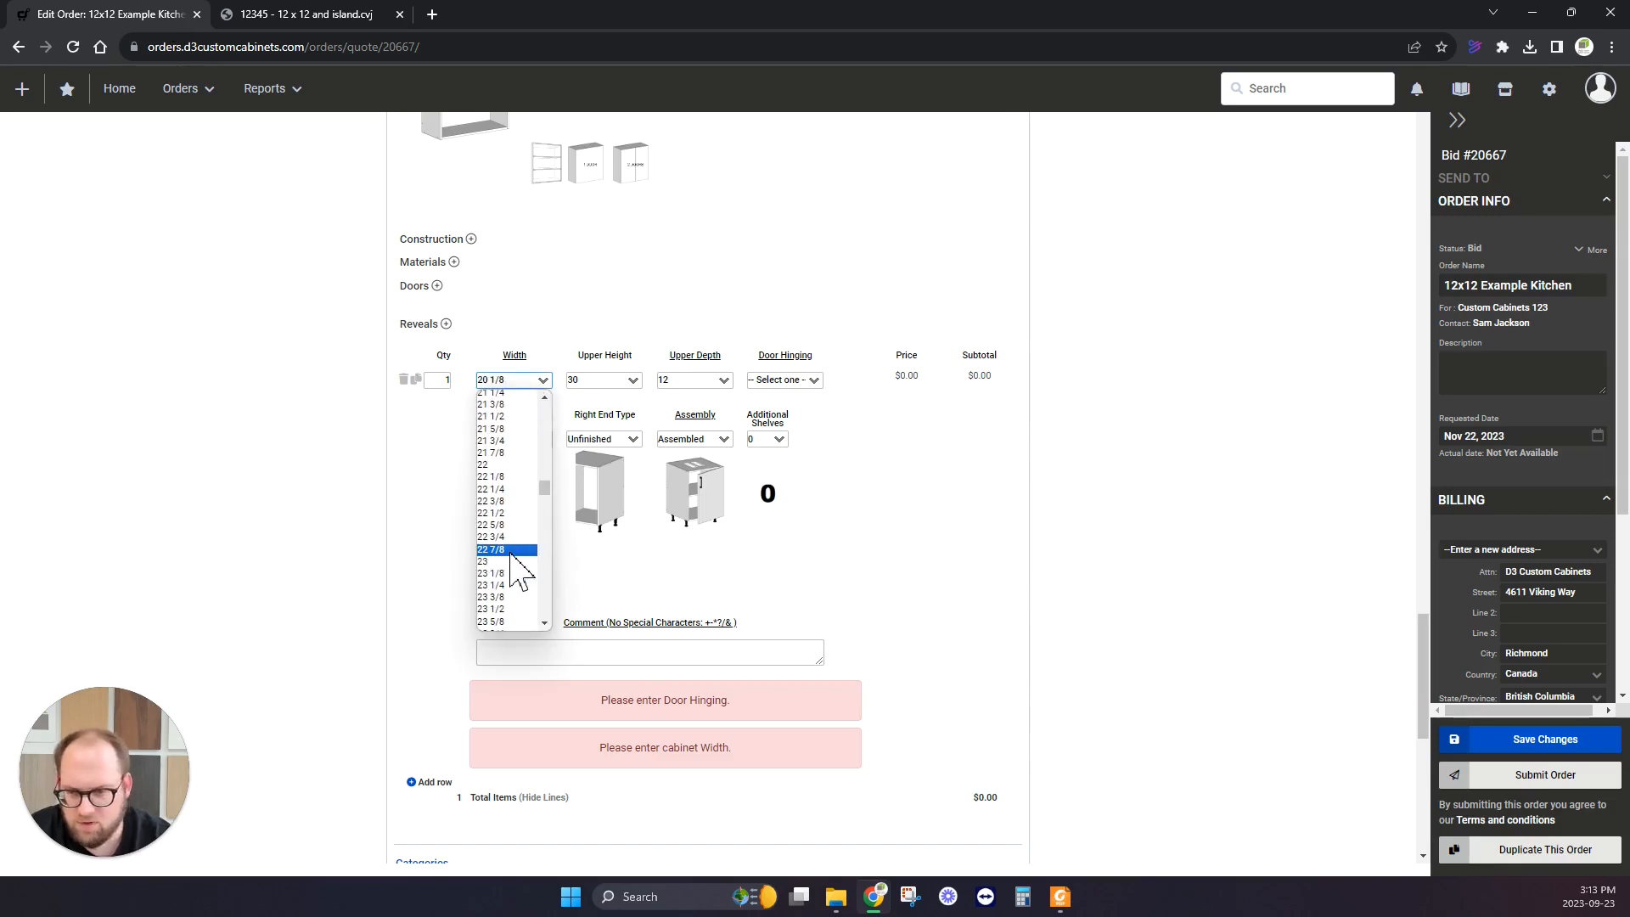
left_click(507, 441)
left_click(798, 381)
left_click(784, 431)
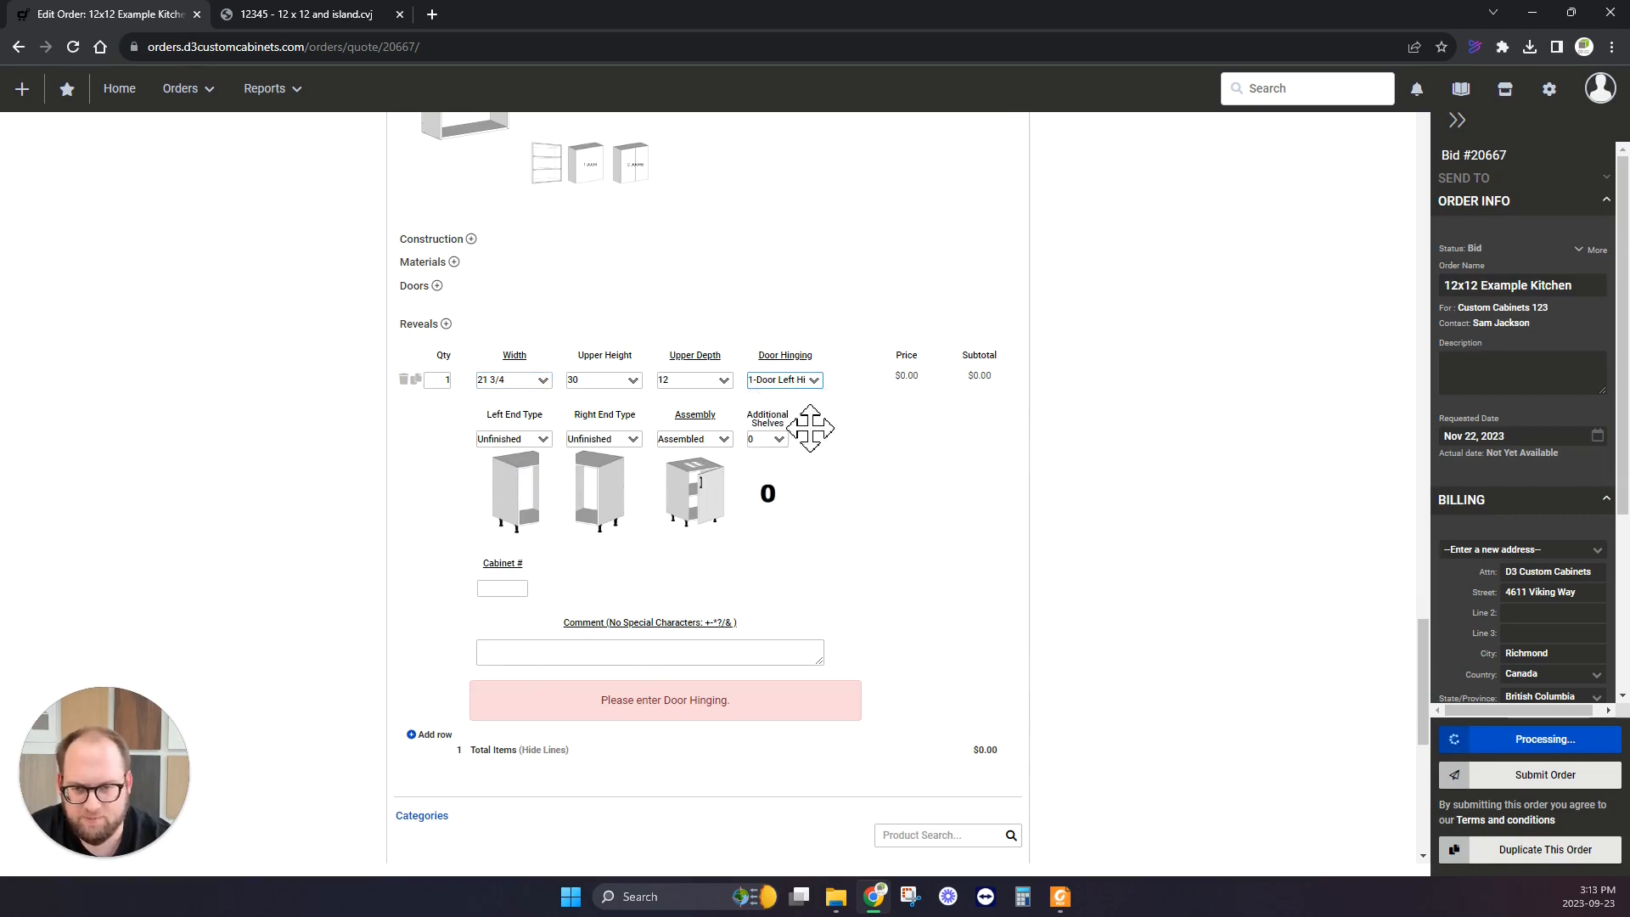
left_click(598, 379)
left_click(584, 381)
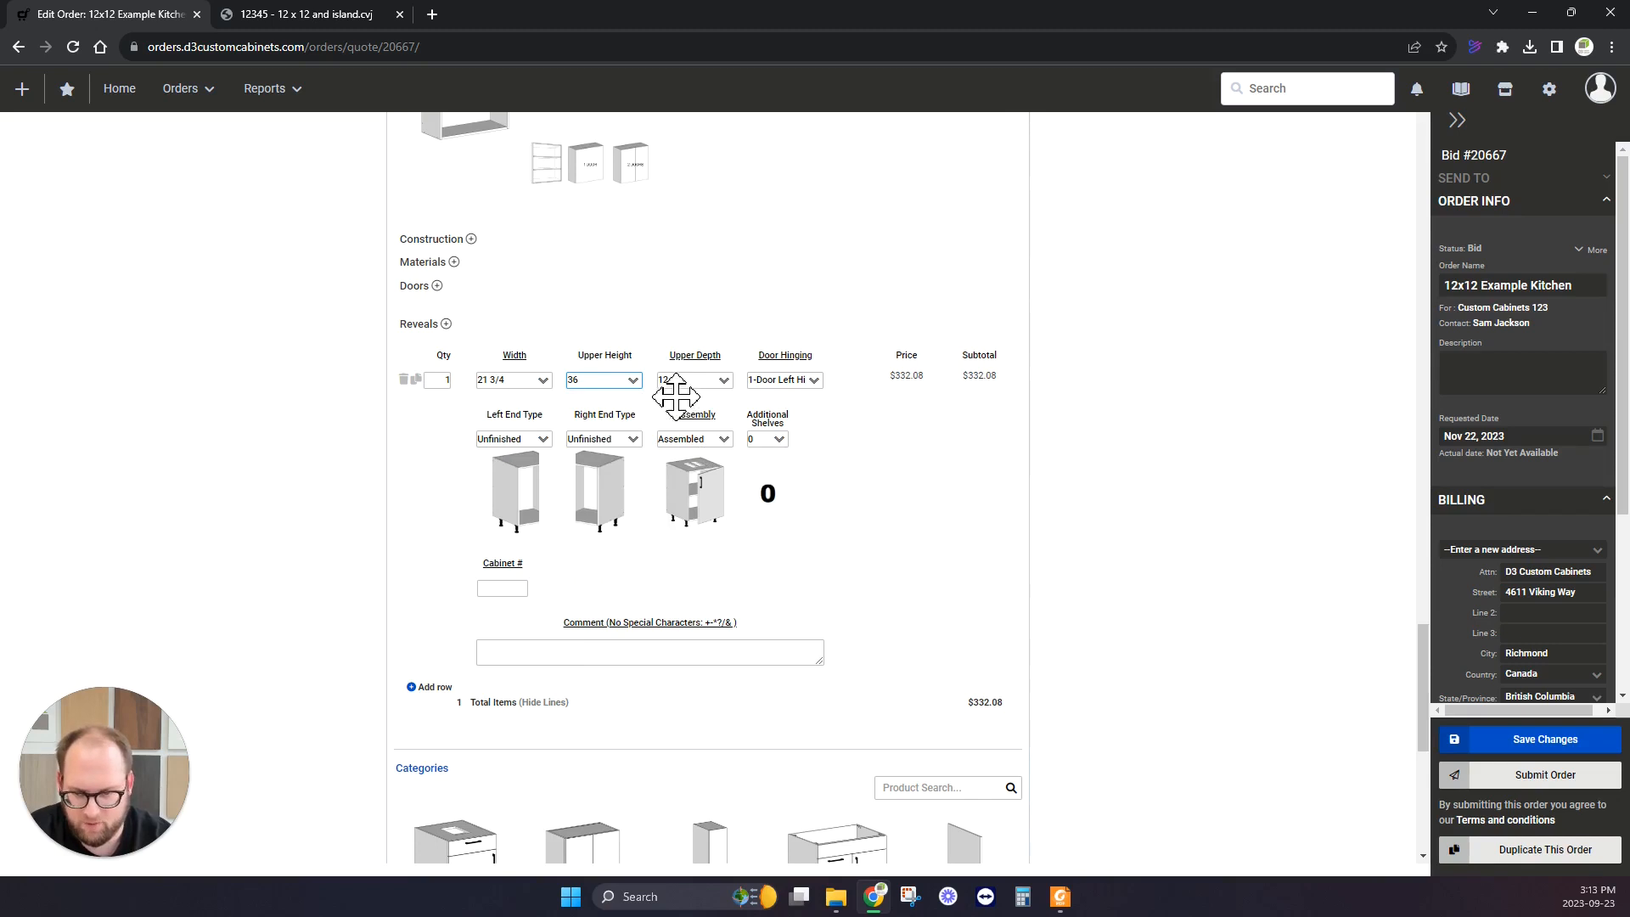
Add a second row to the two-shelf wall cabinet and check its width in the Elevation 2 drawing.
left_click(437, 690)
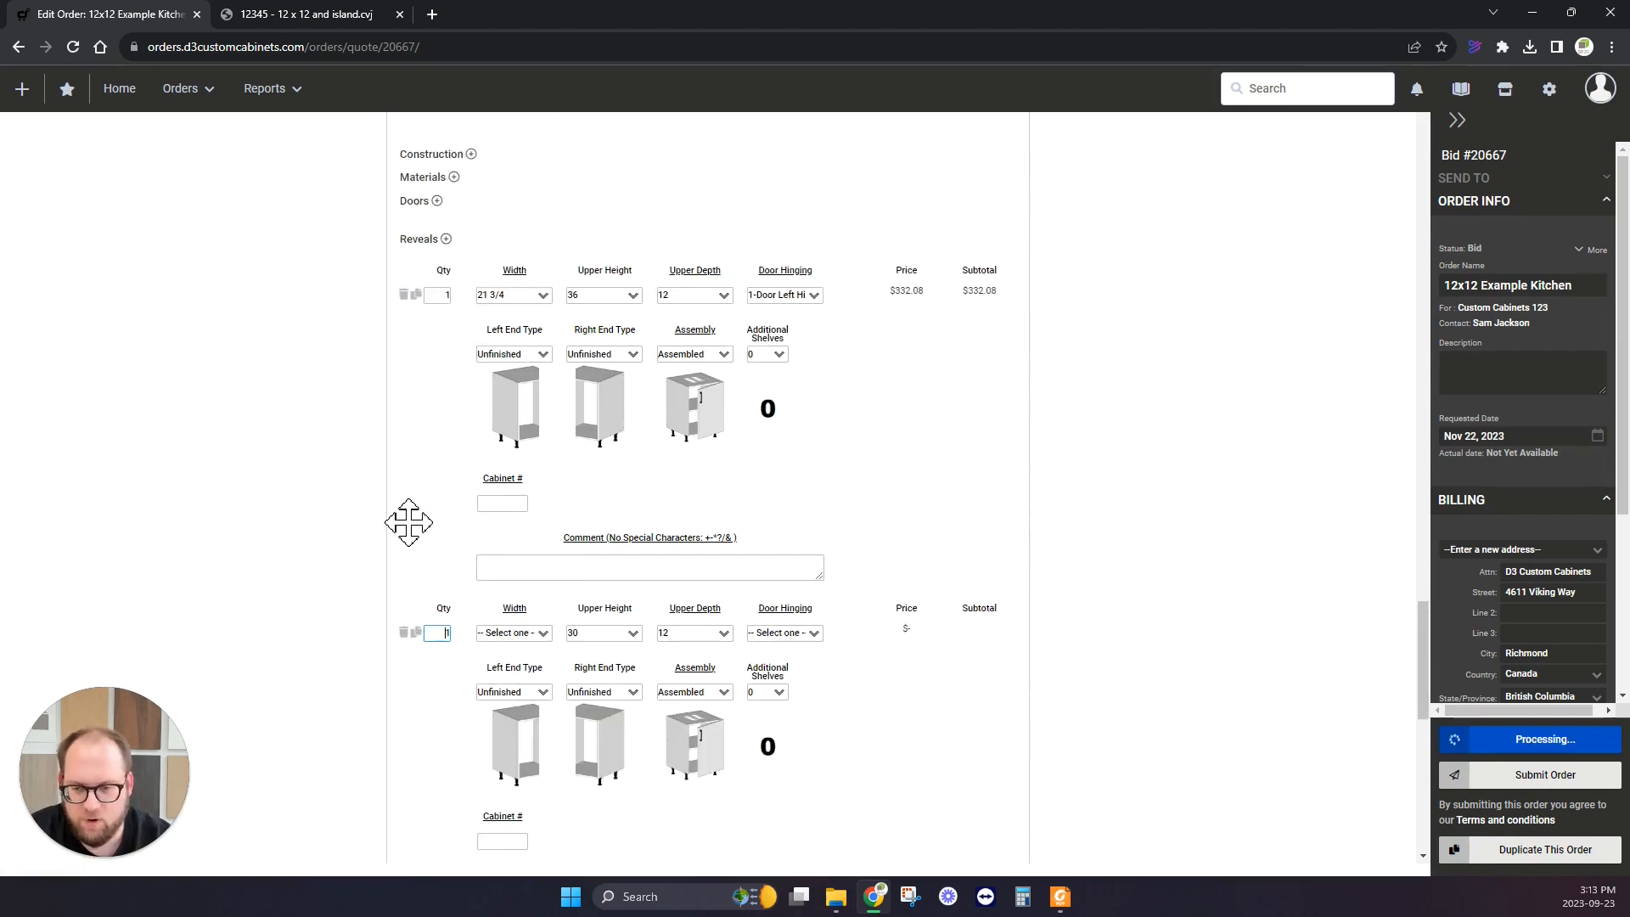
scroll(412, 520, "down", 4)
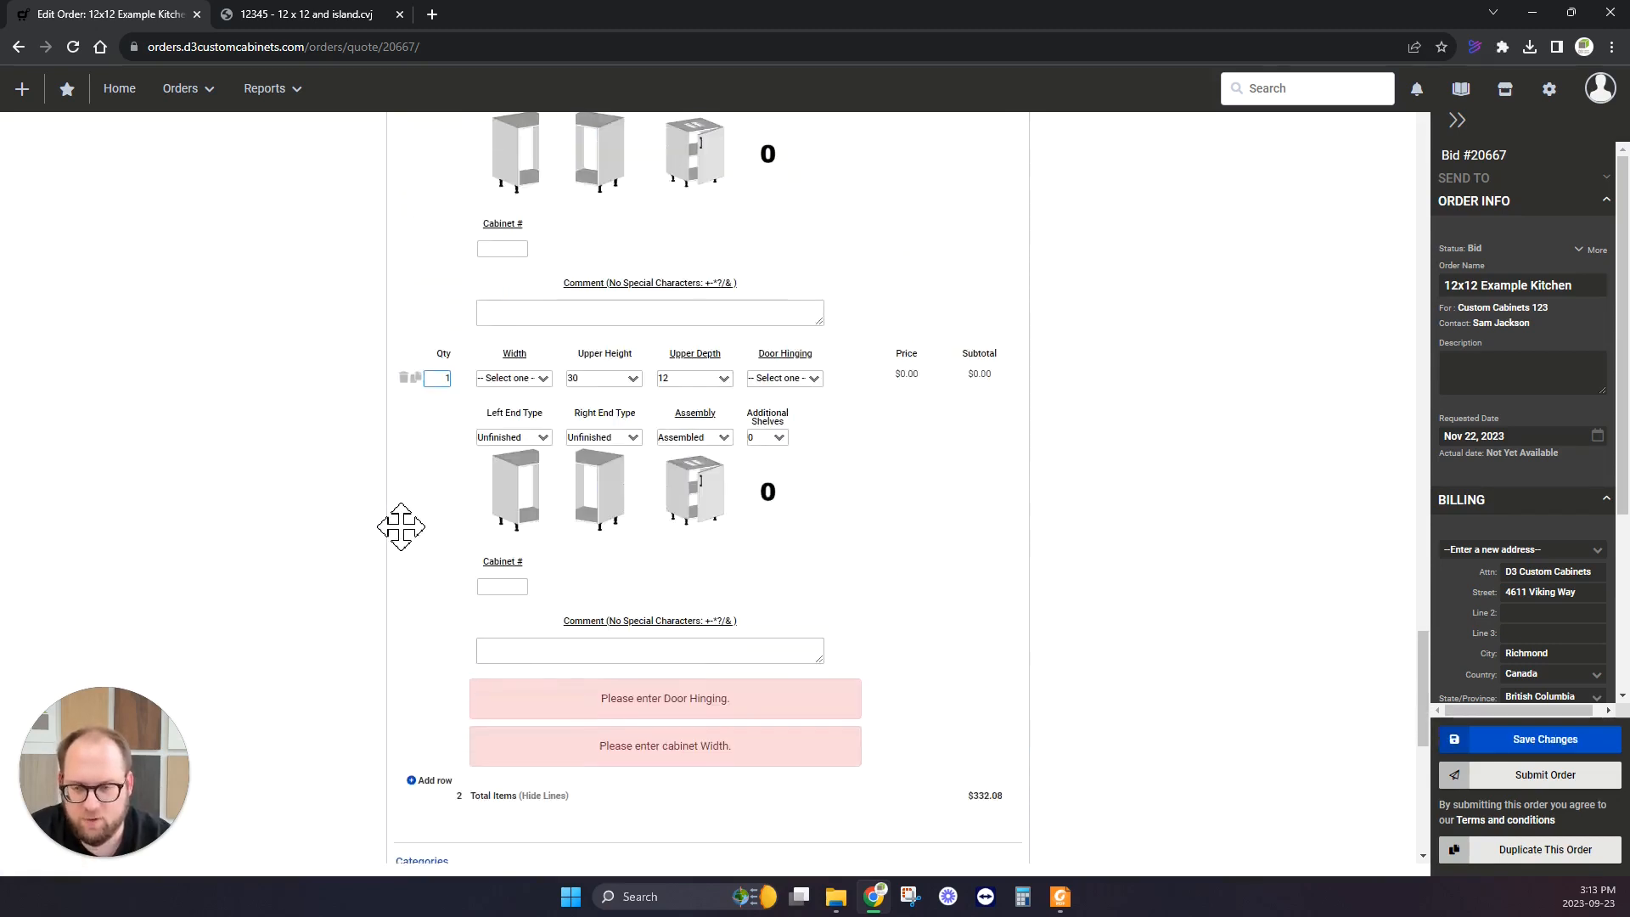
left_click(535, 380)
left_click(298, 14)
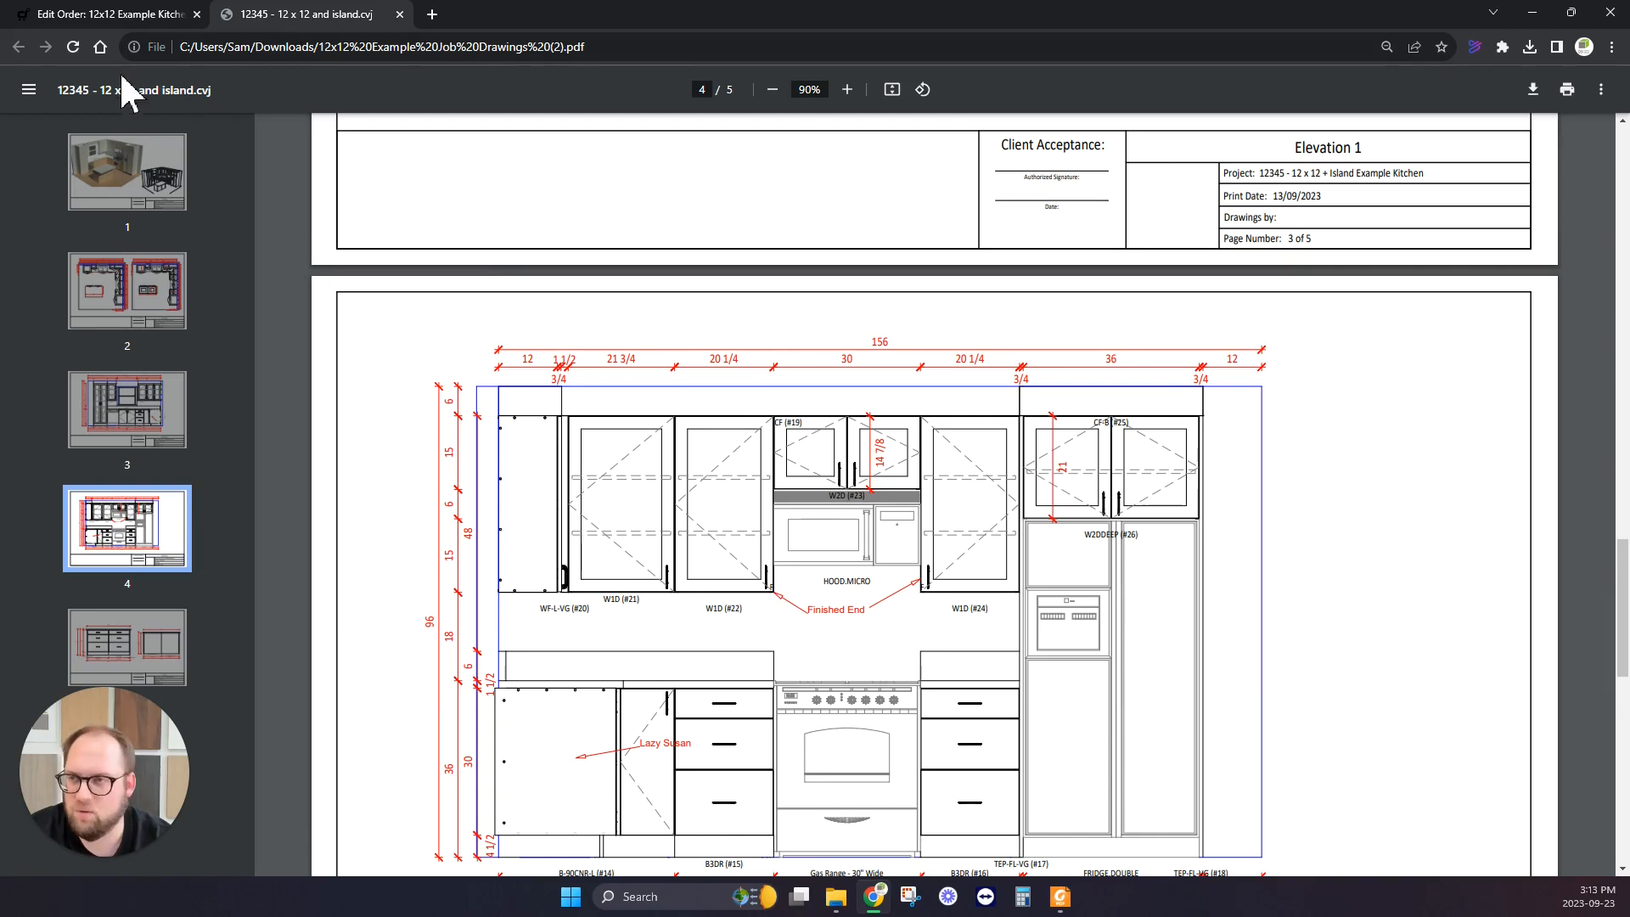
left_click(130, 16)
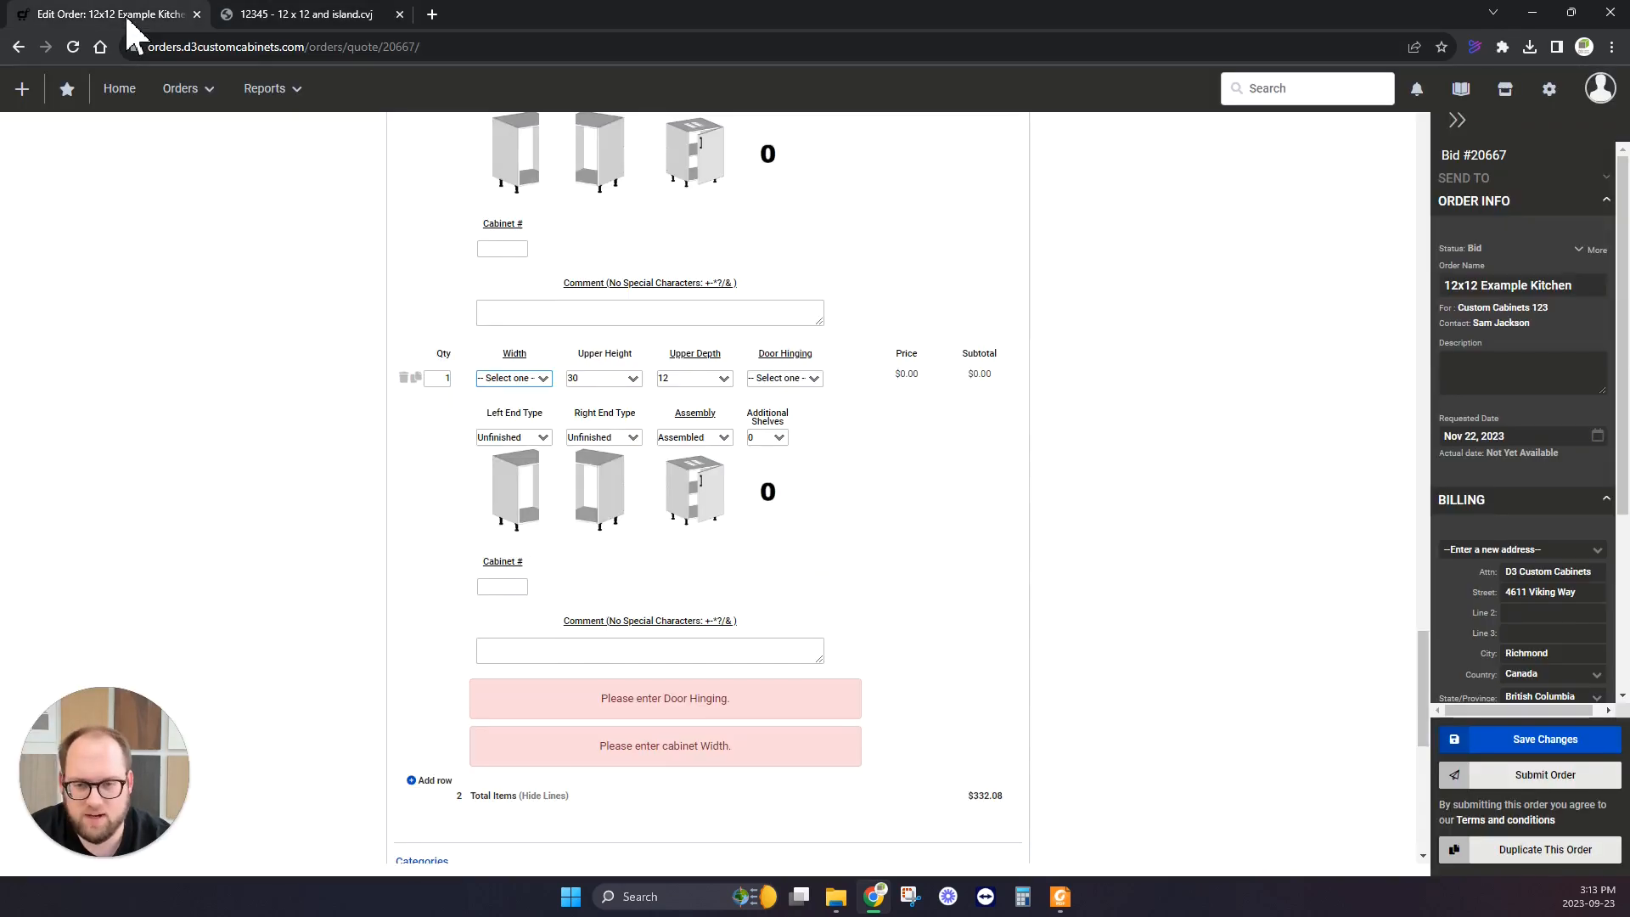
Set the second row's width to 20 1/4 and its door hinging to 1-Door Left Hinge.
left_click(530, 381)
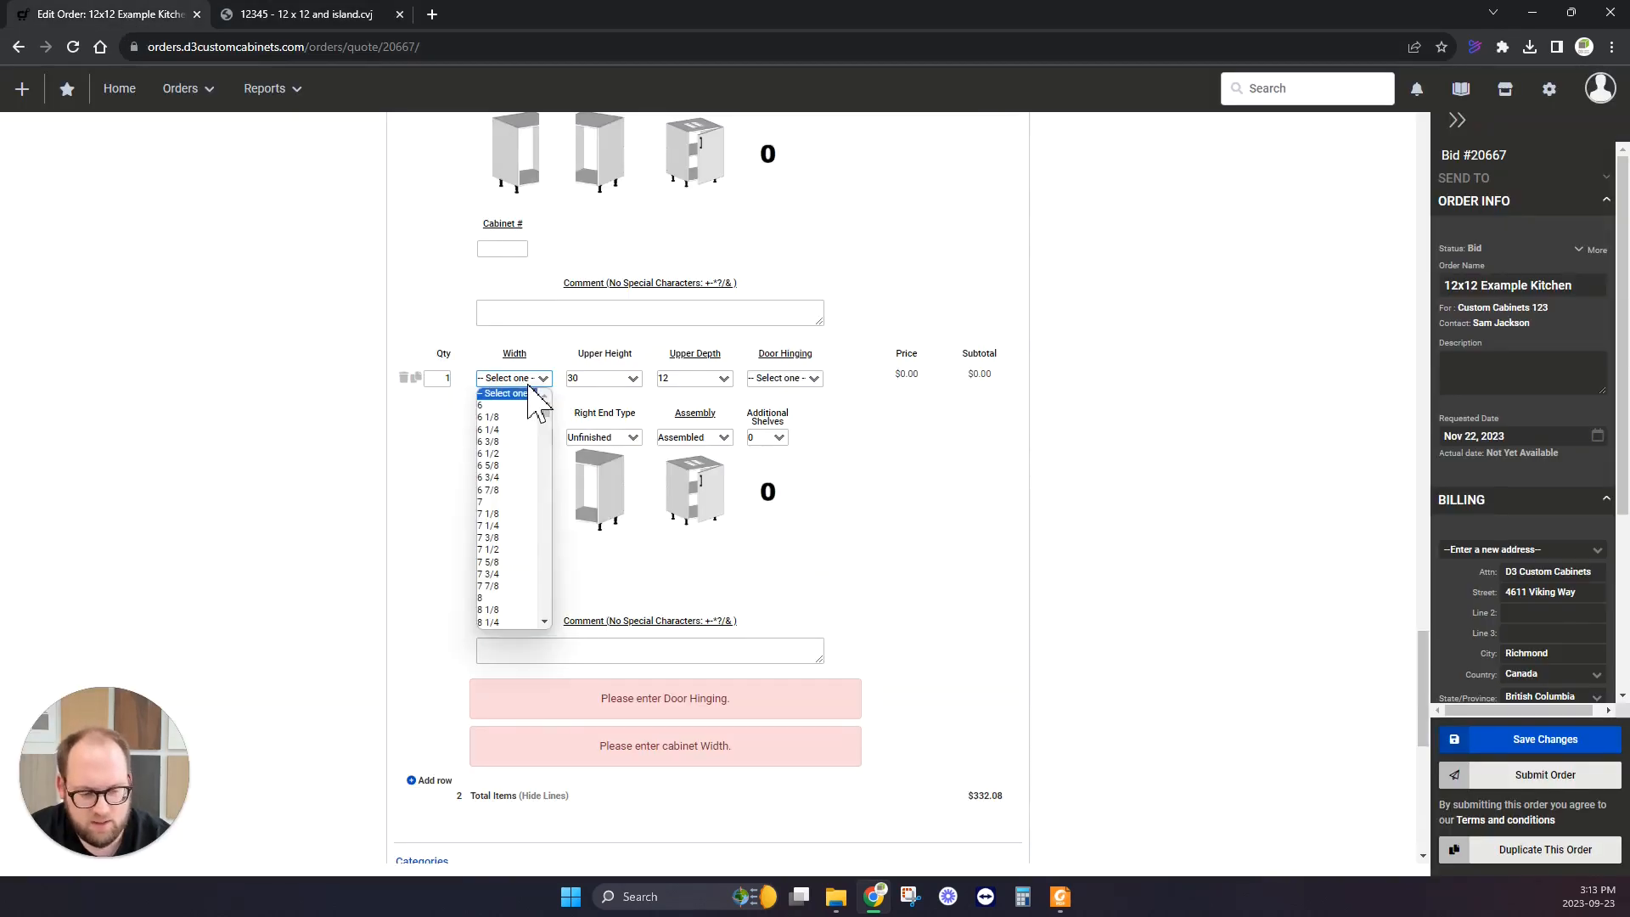
type("21")
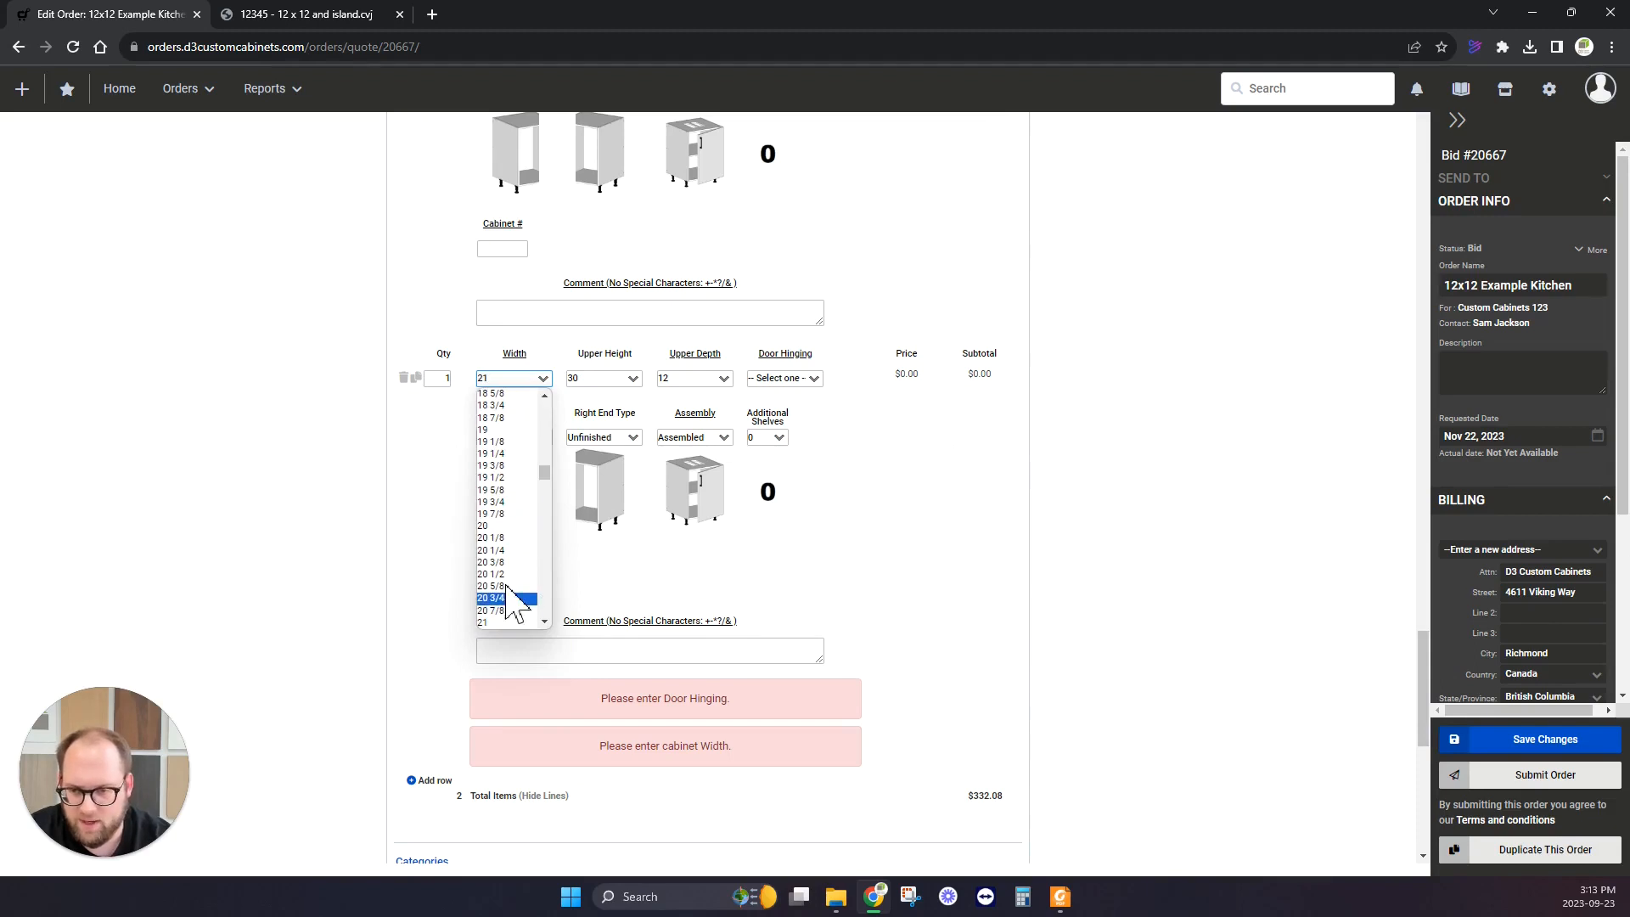
left_click(507, 550)
scroll(552, 588, "up", 1)
left_click(785, 463)
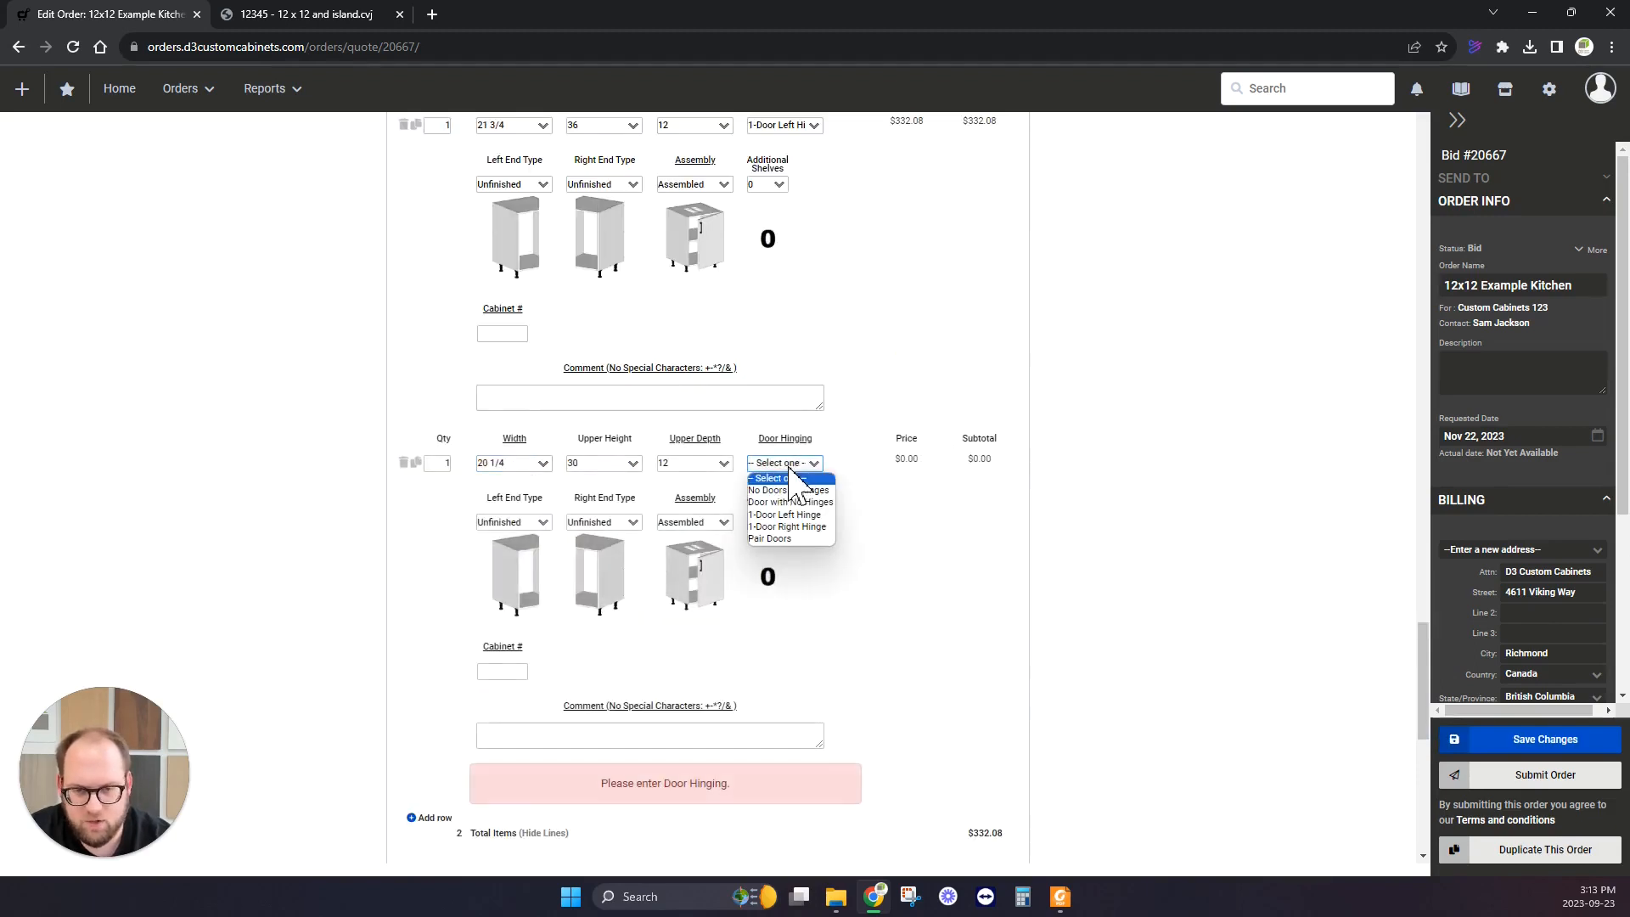
left_click(798, 517)
Add a third row to the two-shelf wall cabinet with width 20 1/4 and upper height 36.
left_click(522, 635)
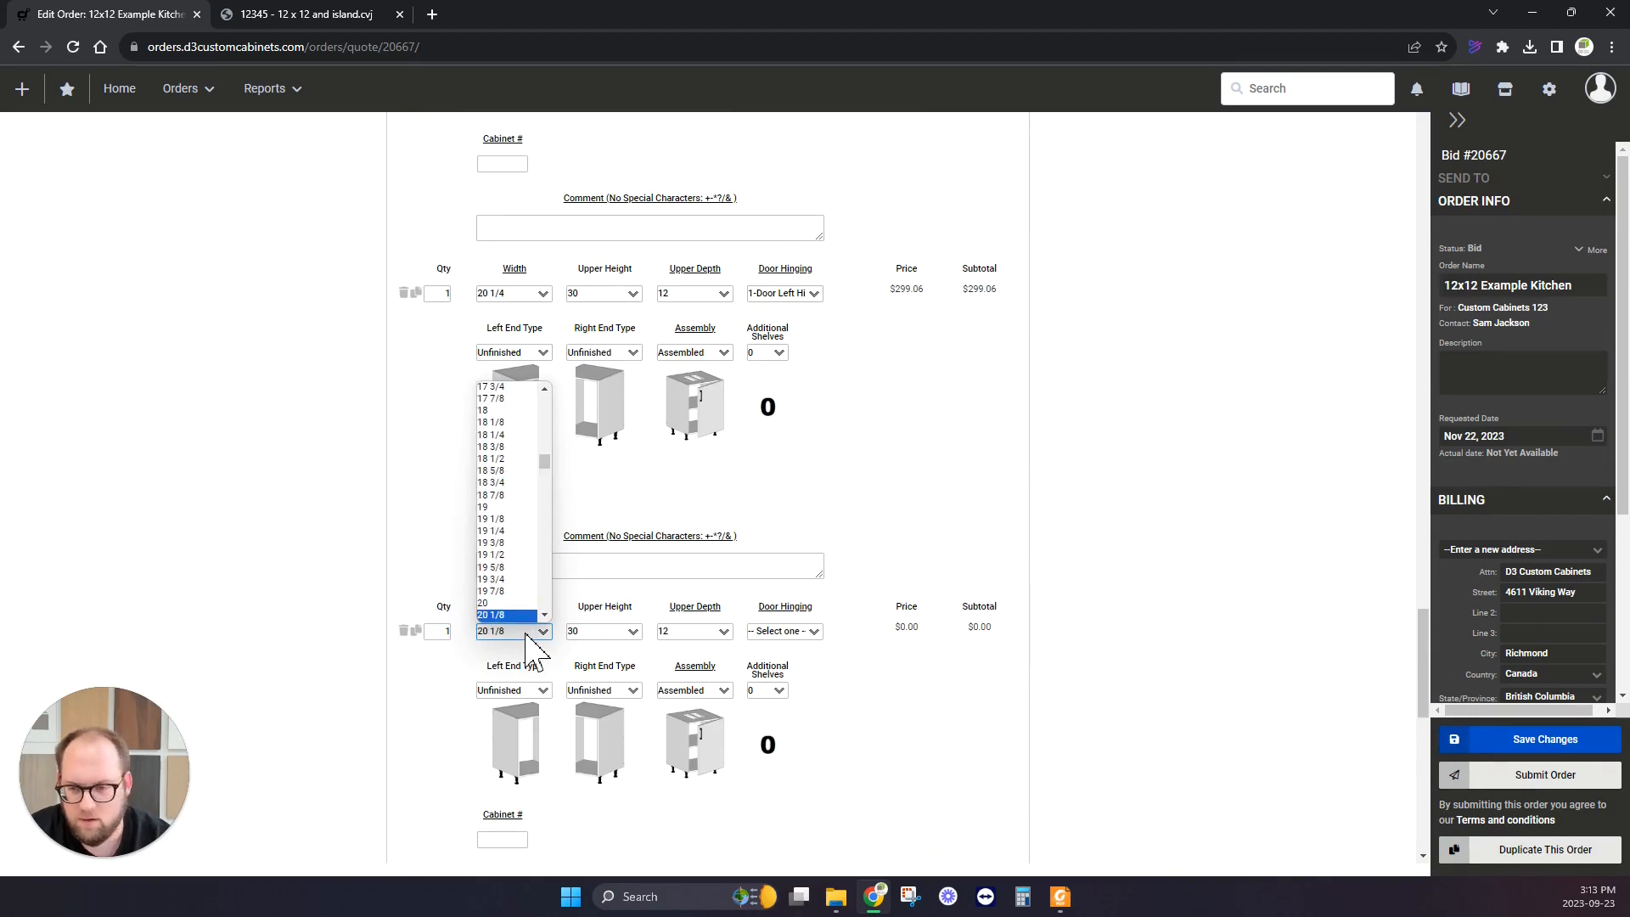
scroll(522, 585, "down", 10)
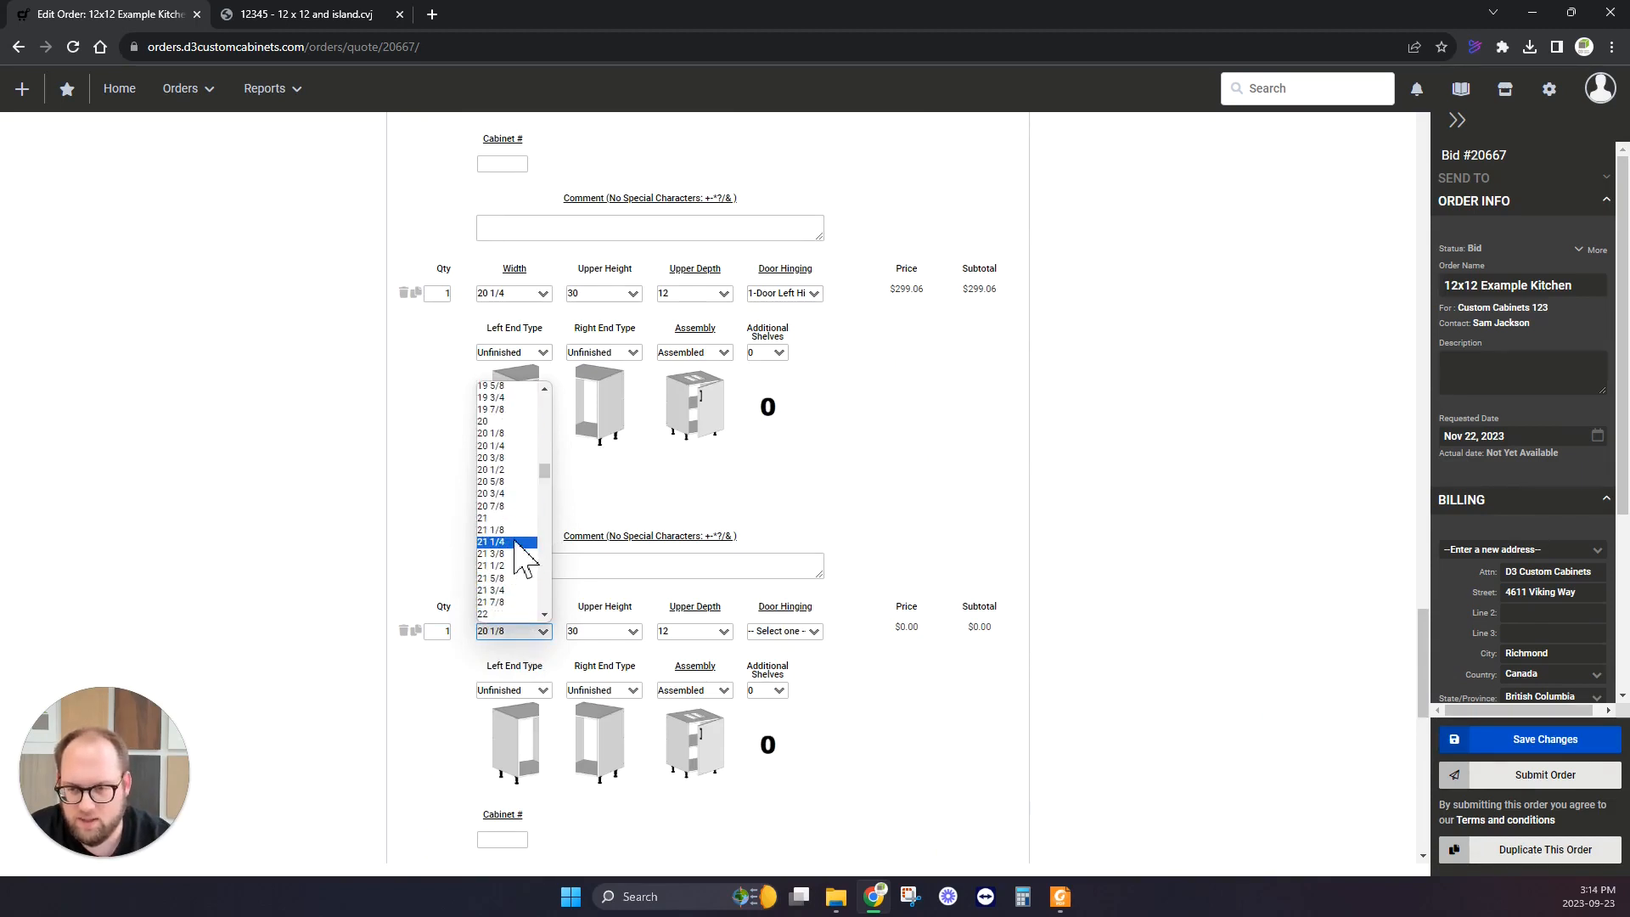
left_click(519, 447)
left_click(604, 631)
type("36")
left_click(606, 632)
Set the upper height of the second two-shelf wall cabinet row to 36.
left_click(611, 298)
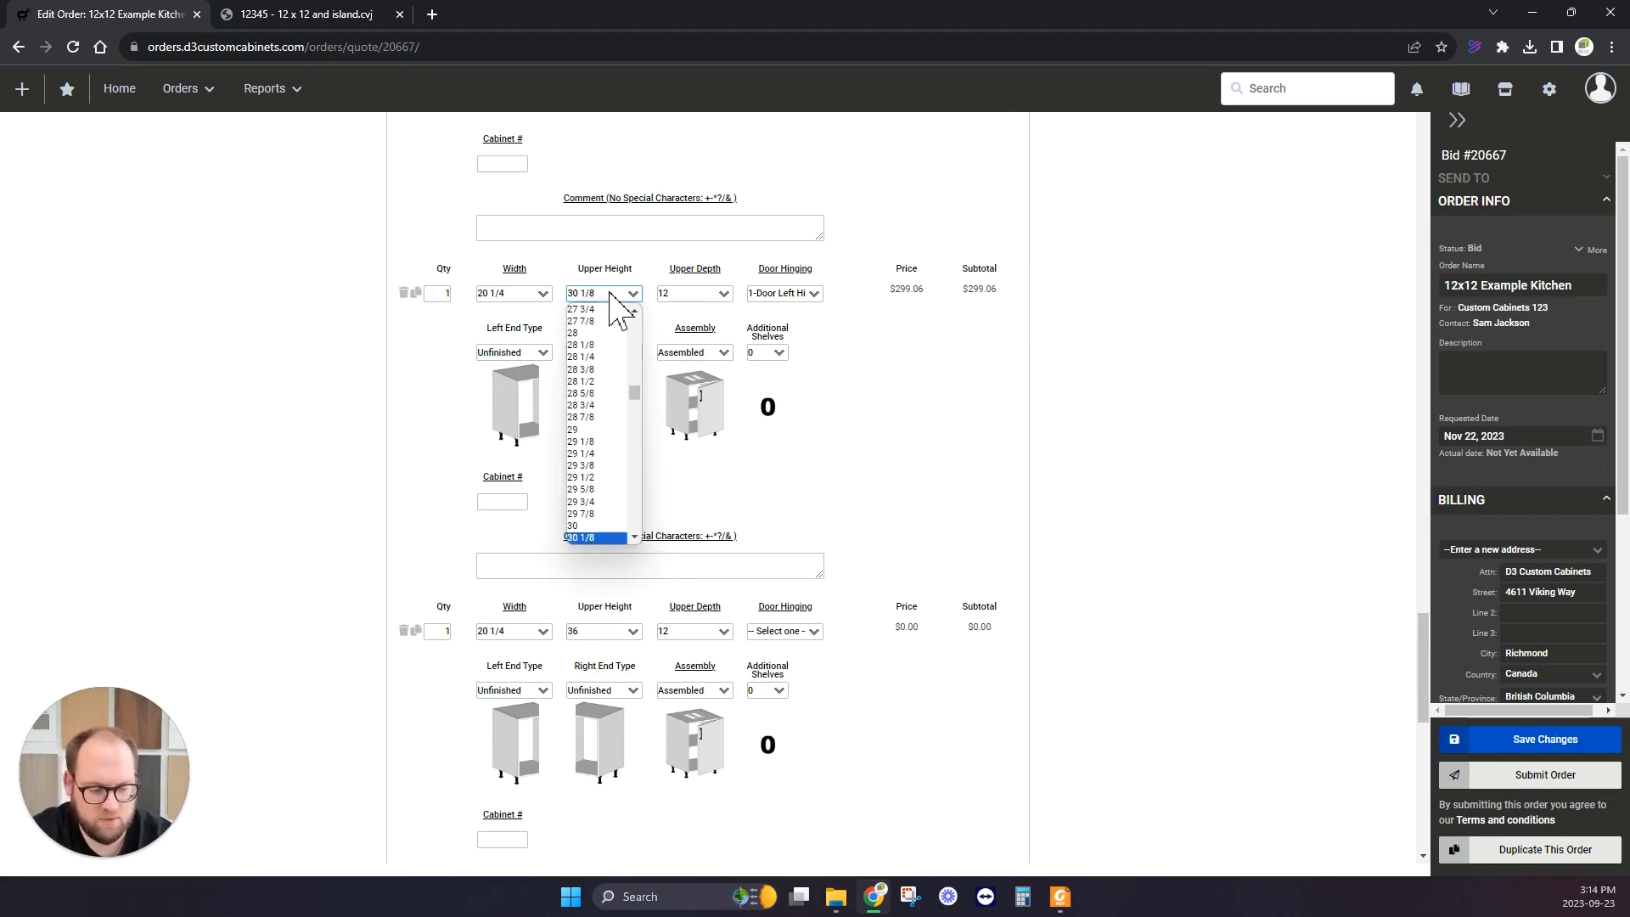
type("36")
left_click(611, 294)
Set the third row's door hinging to 1-Door Right Hinge and check the wall cabinets against the Elevation 2 drawing.
left_click(782, 632)
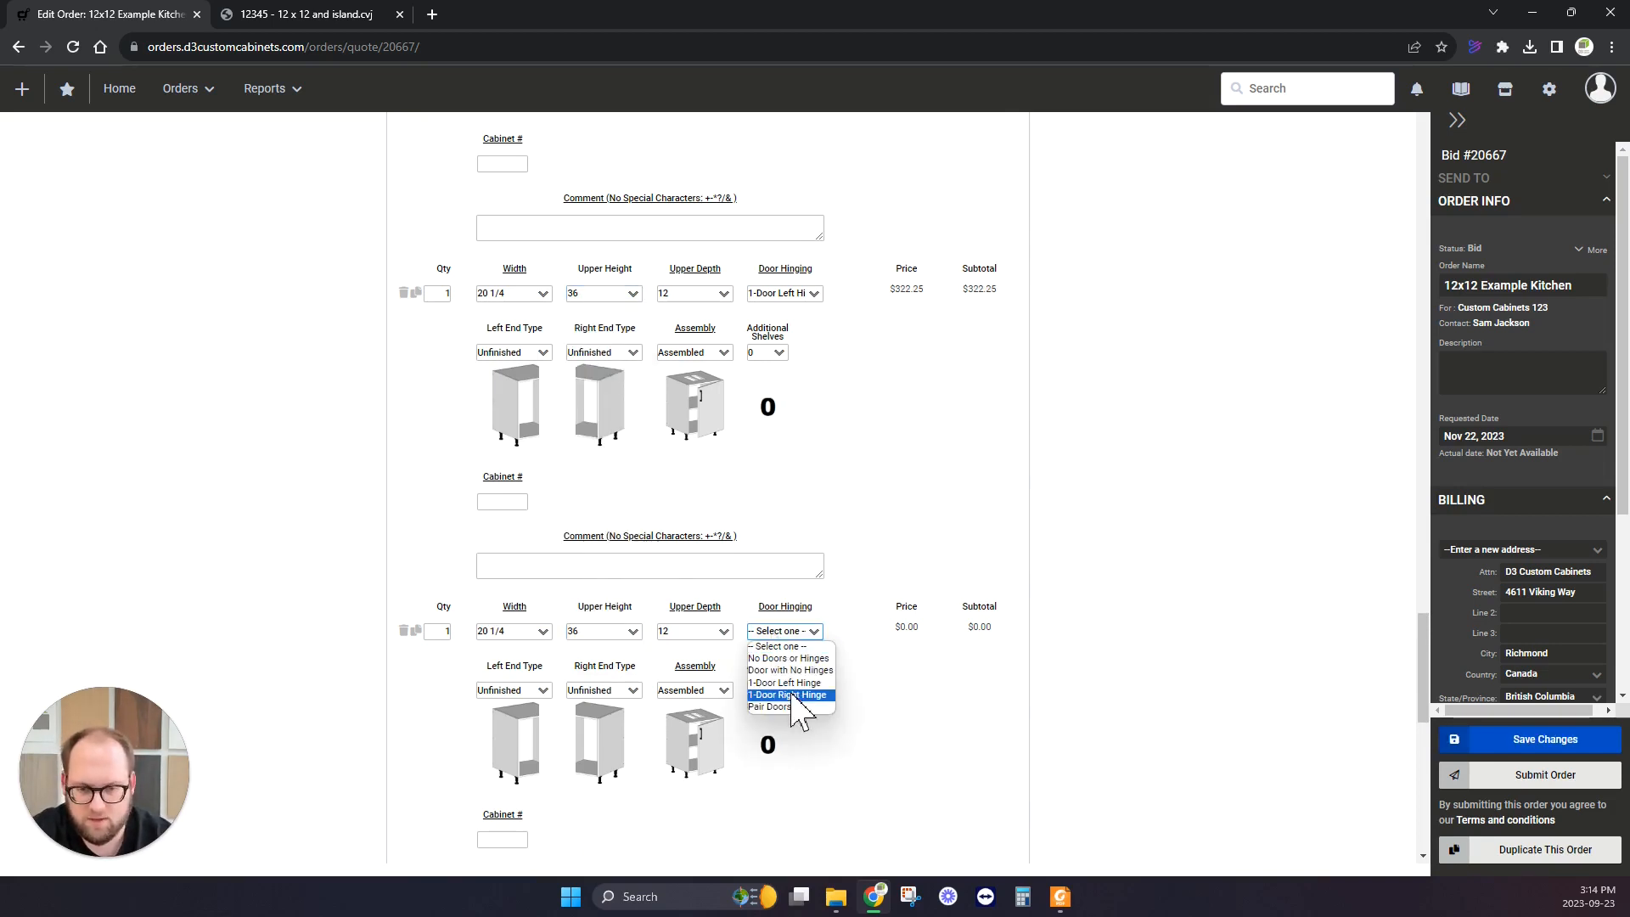
left_click(791, 694)
left_click(319, 15)
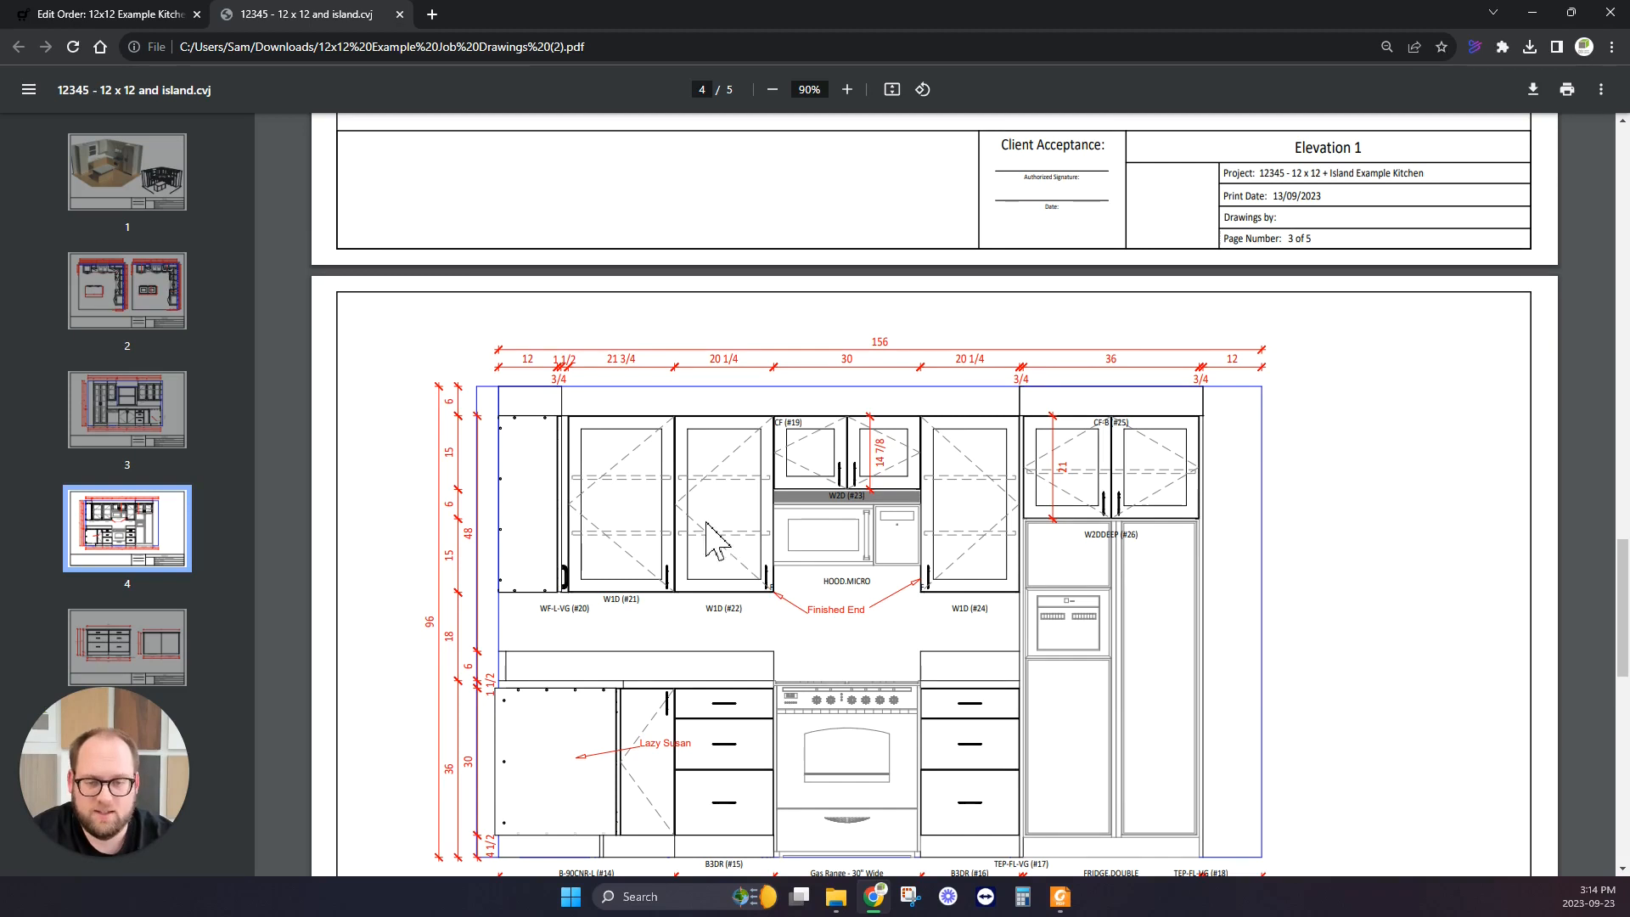
left_click(119, 14)
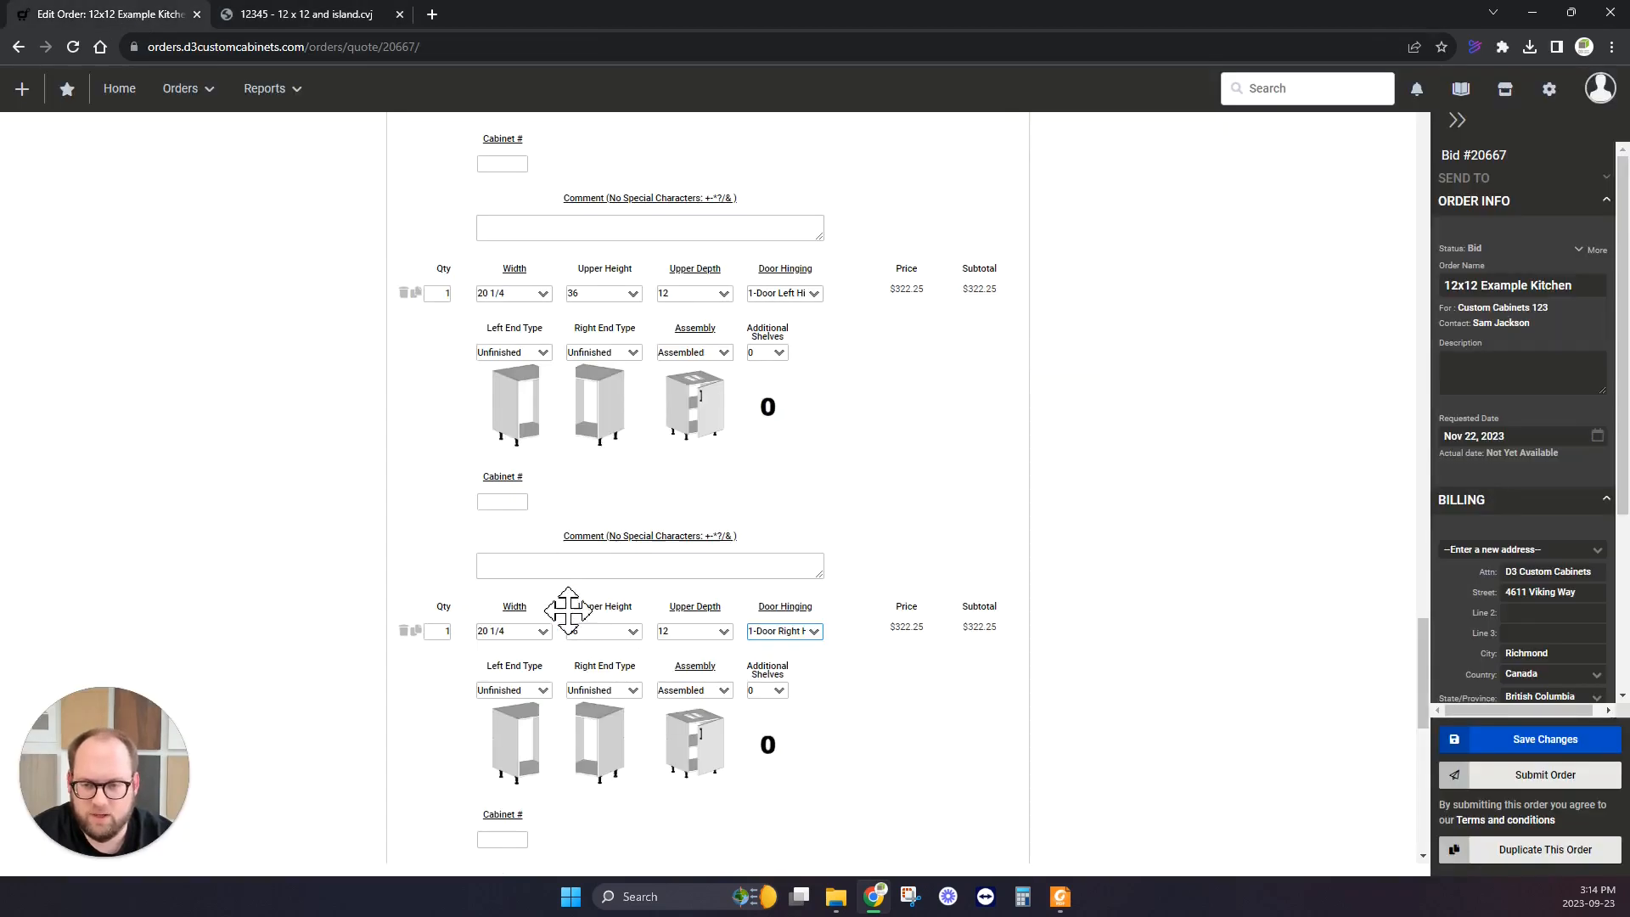
Enter the comments "Left of Hoodvent" for the second two-shelf wall cabinet row and "Right of hoodvent" for the third.
scroll(564, 611, "up", 1)
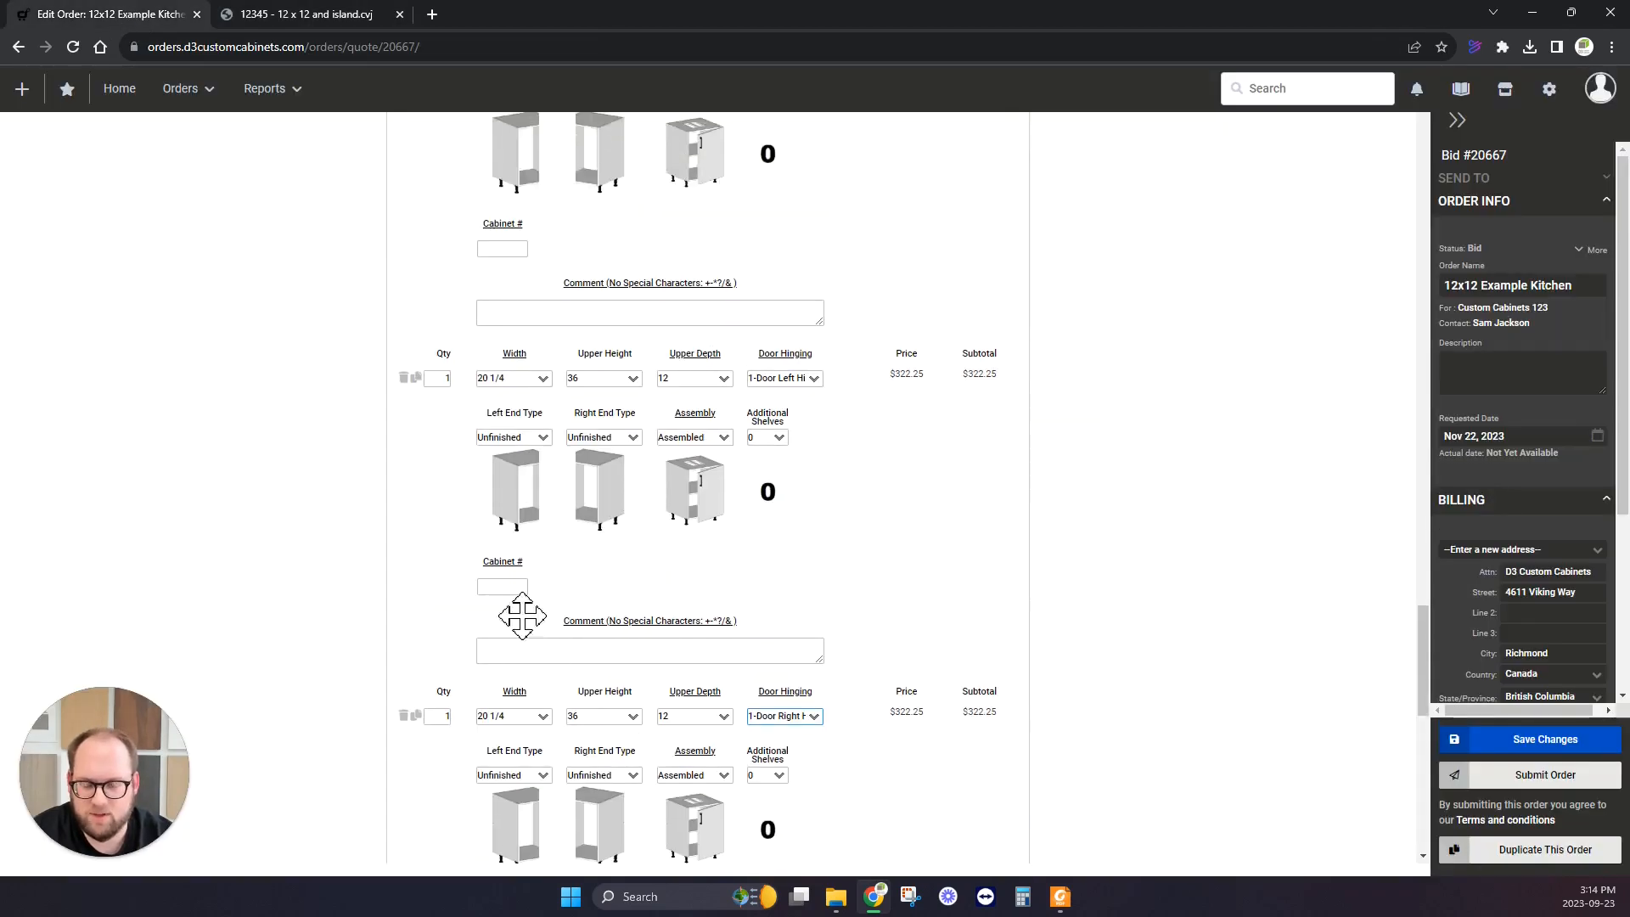
left_click(540, 651)
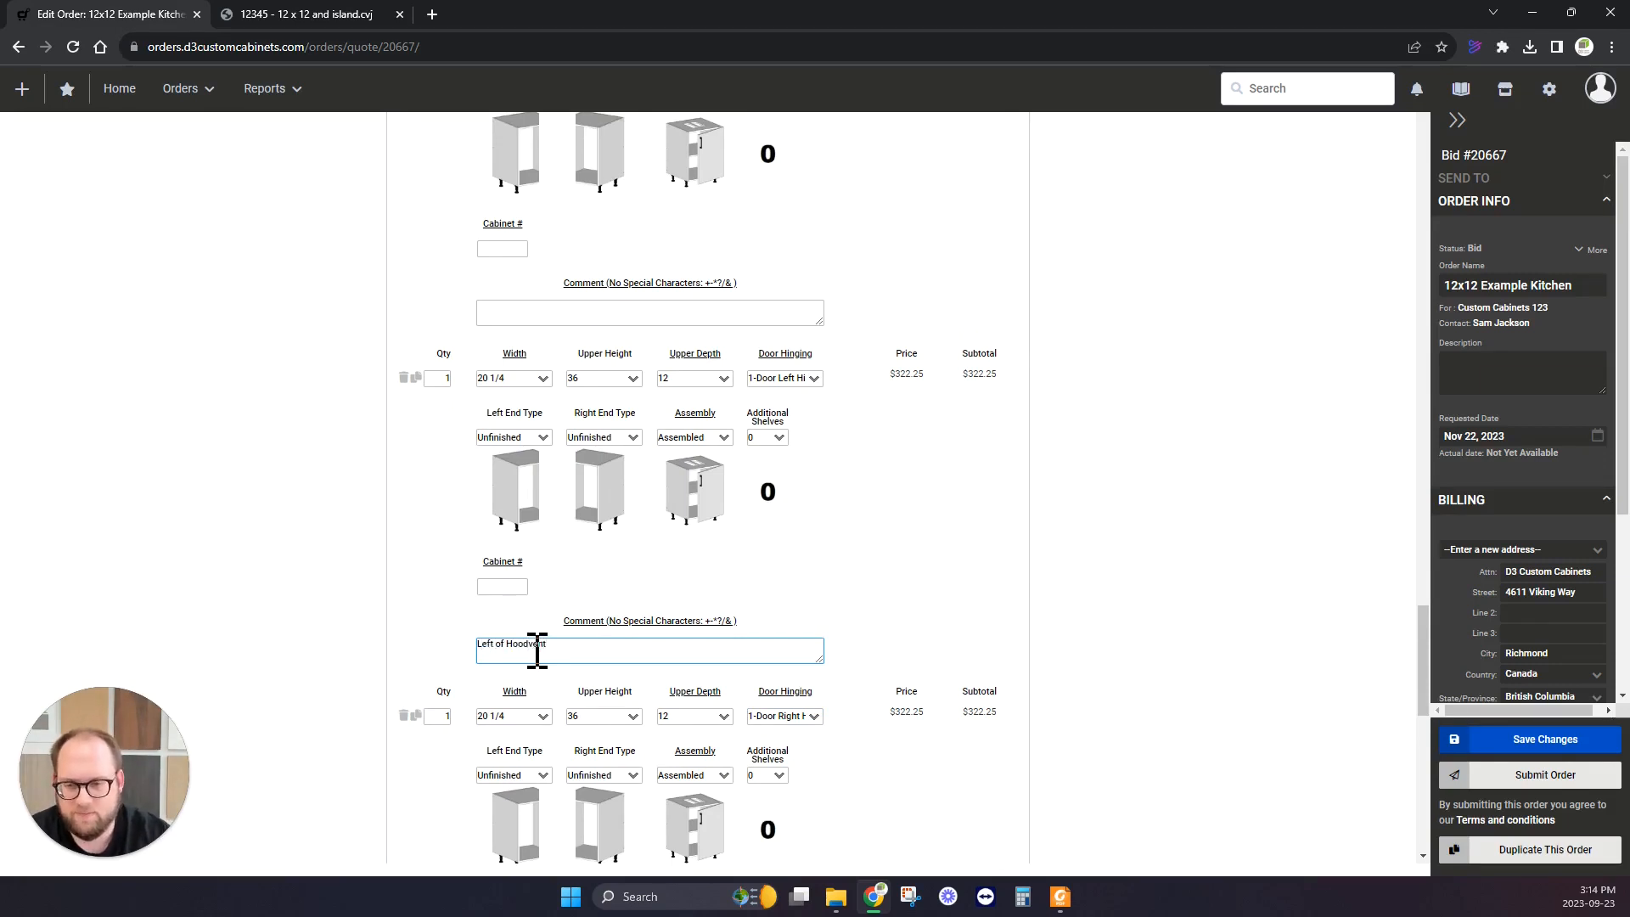
scroll(538, 649, "down", 3)
left_click(543, 733)
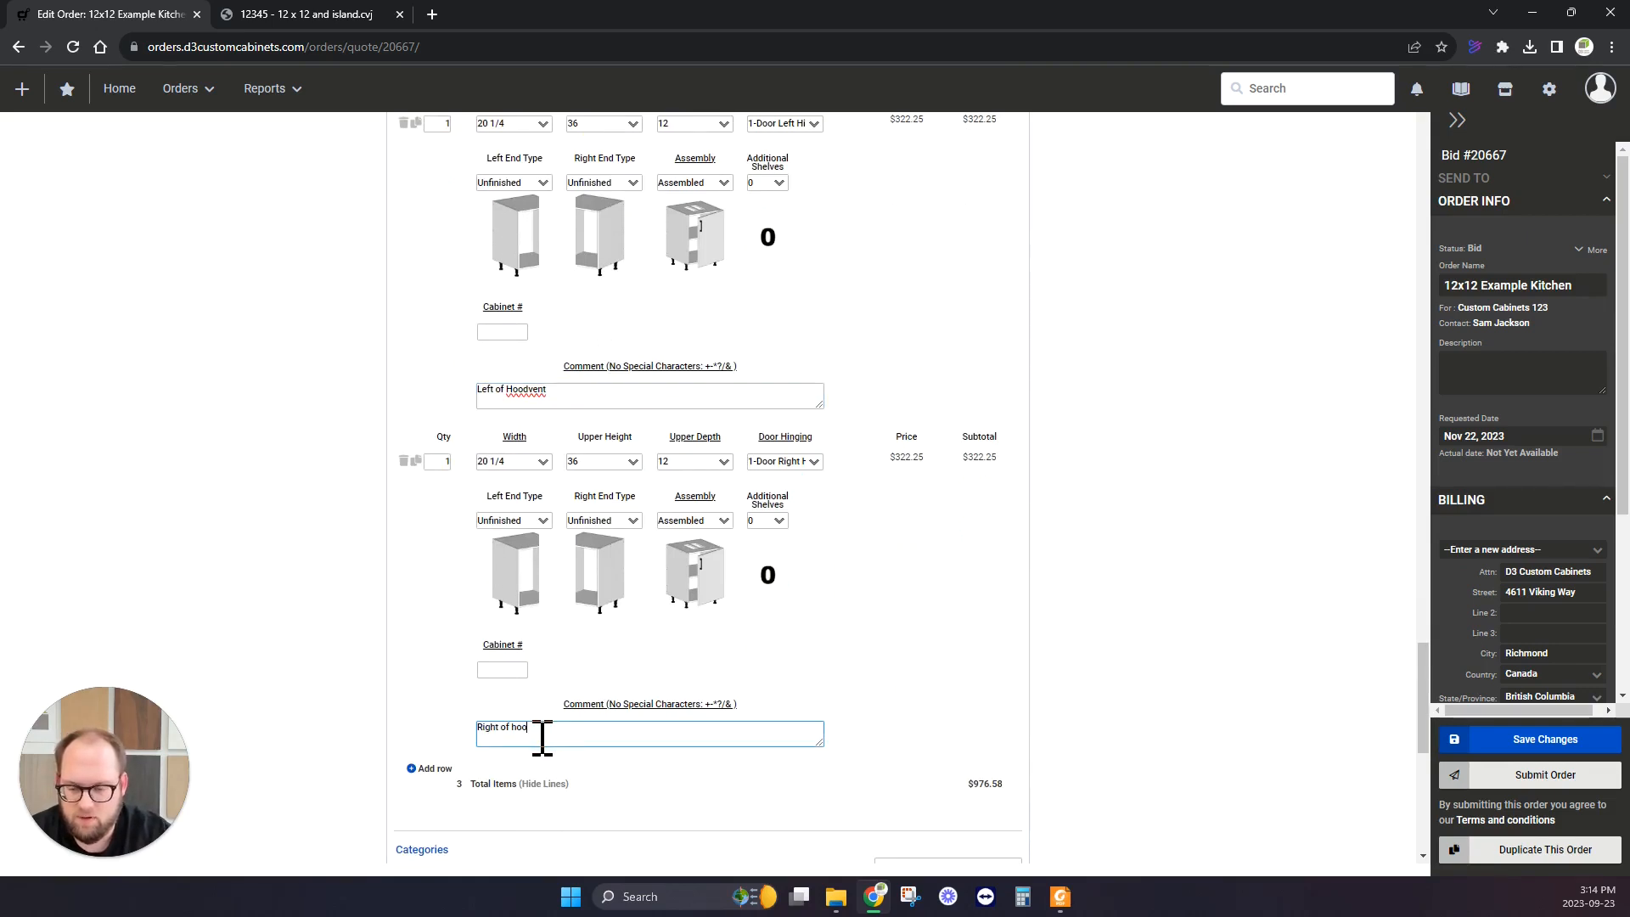
left_click(600, 502)
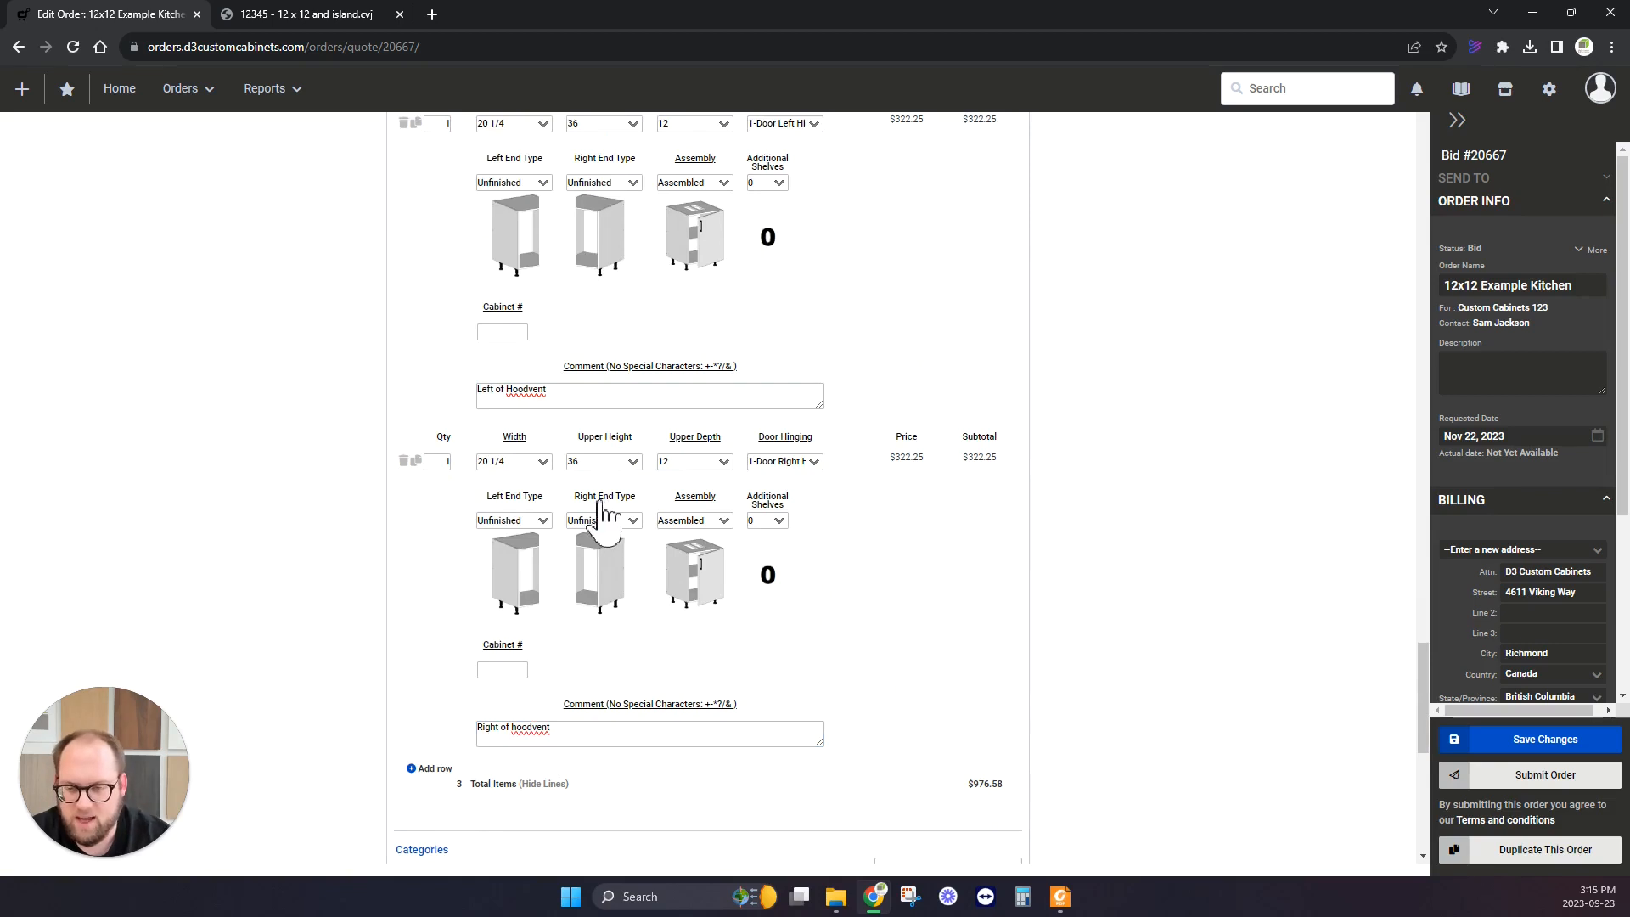
Following the Elevation 2 drawing, set the third row's left end type and the second row's right end type to Finished.
left_click(332, 19)
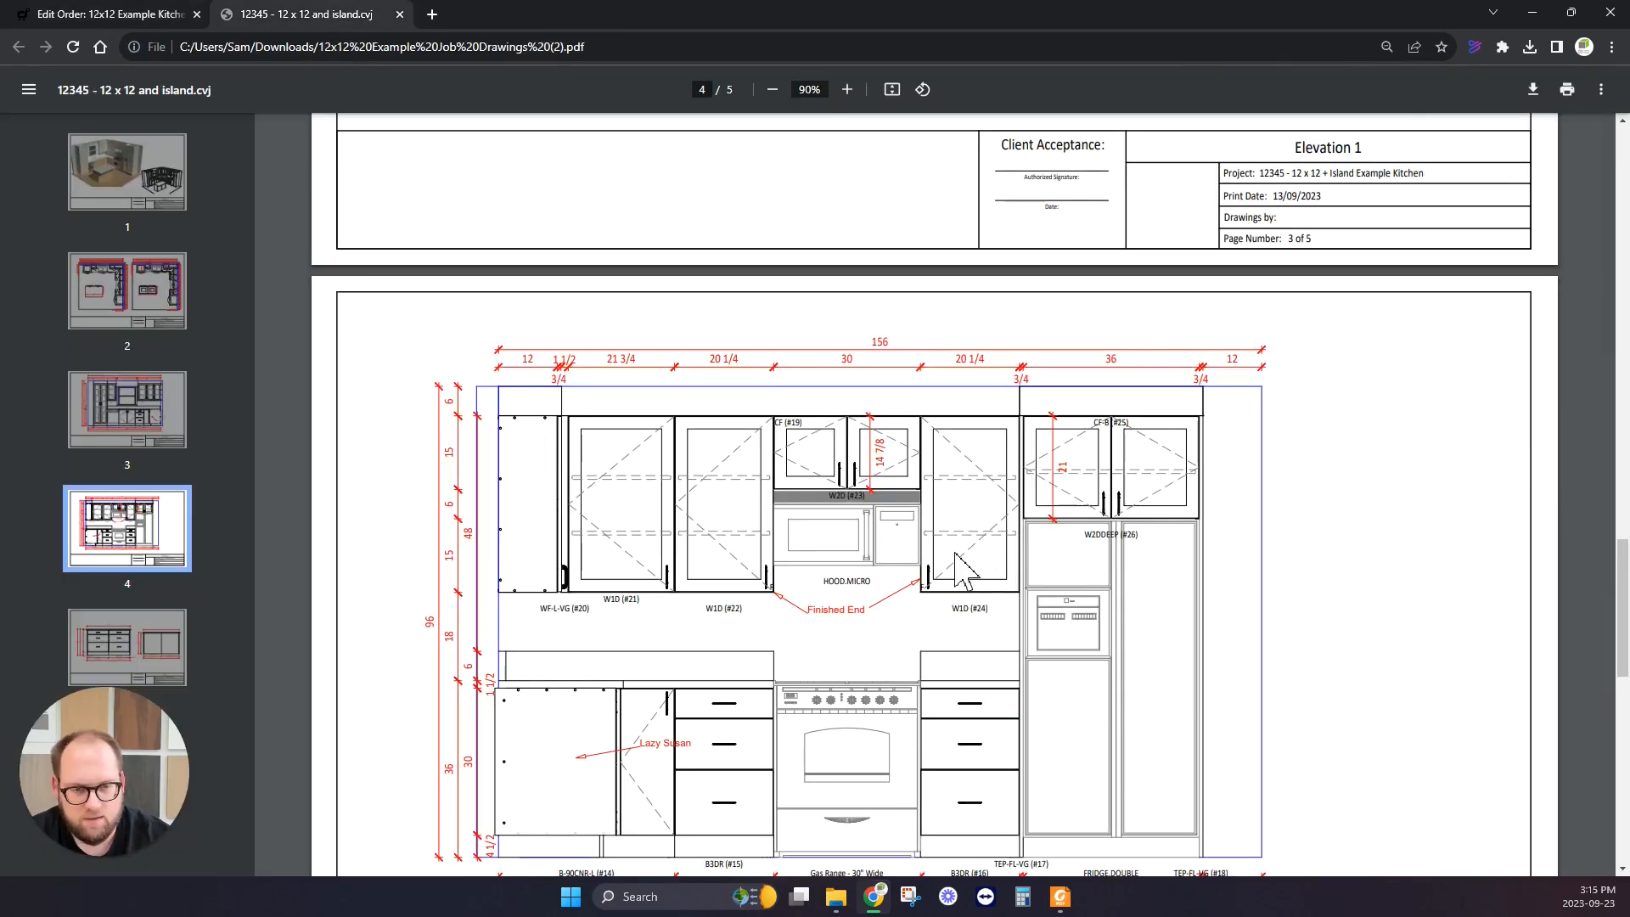
left_click(157, 17)
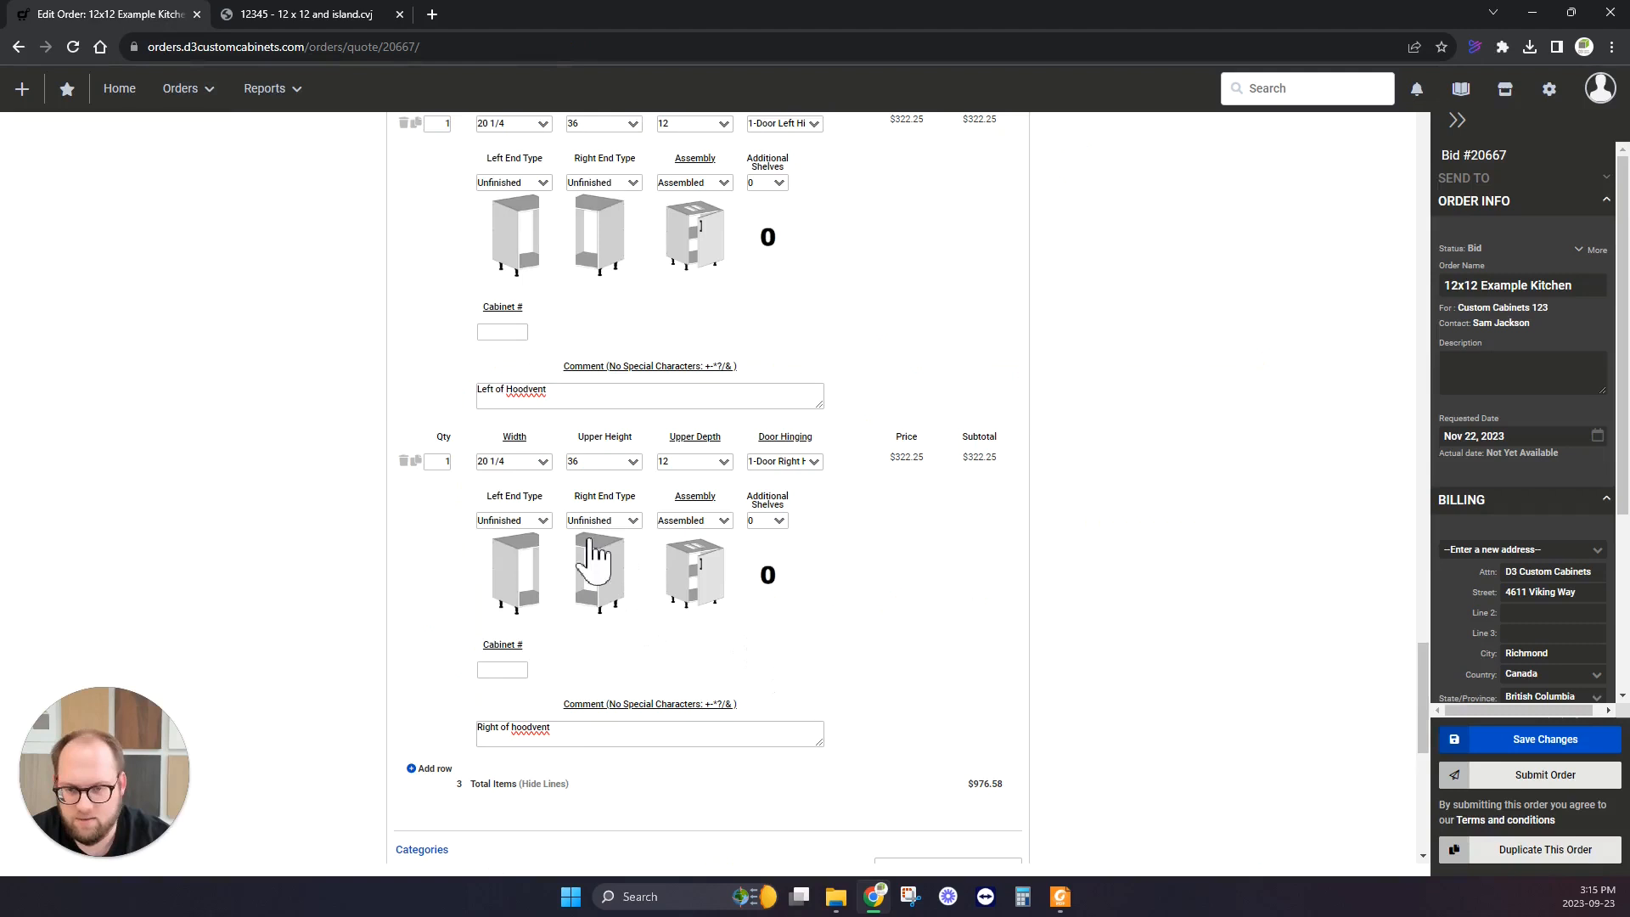
left_click(540, 520)
left_click(525, 547)
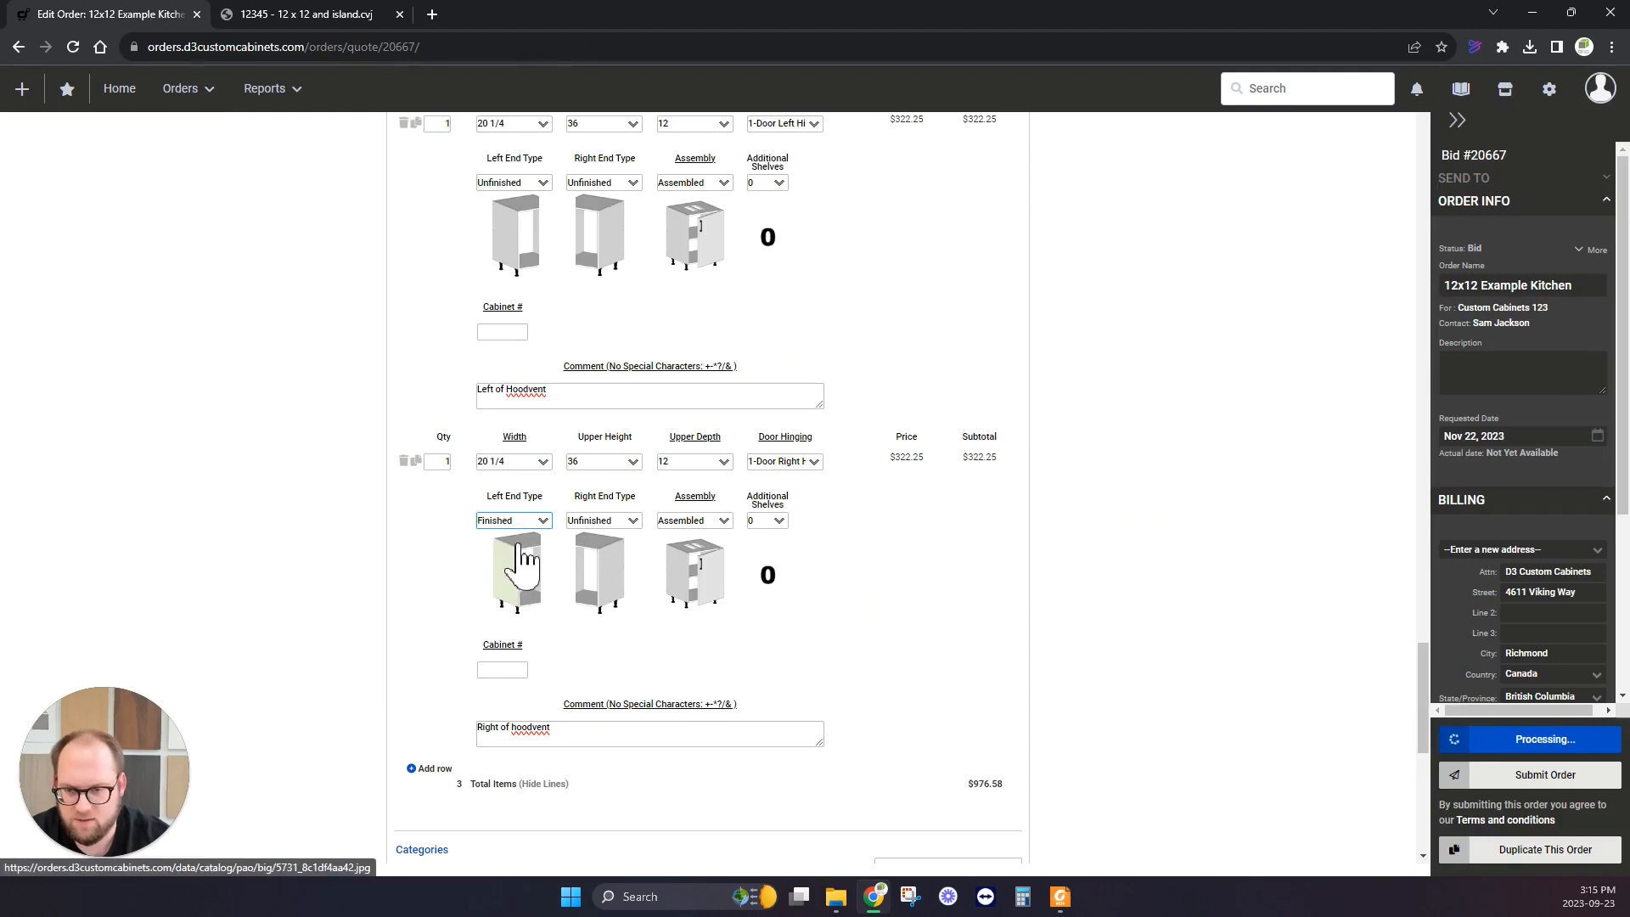
scroll(521, 556, "up", 1)
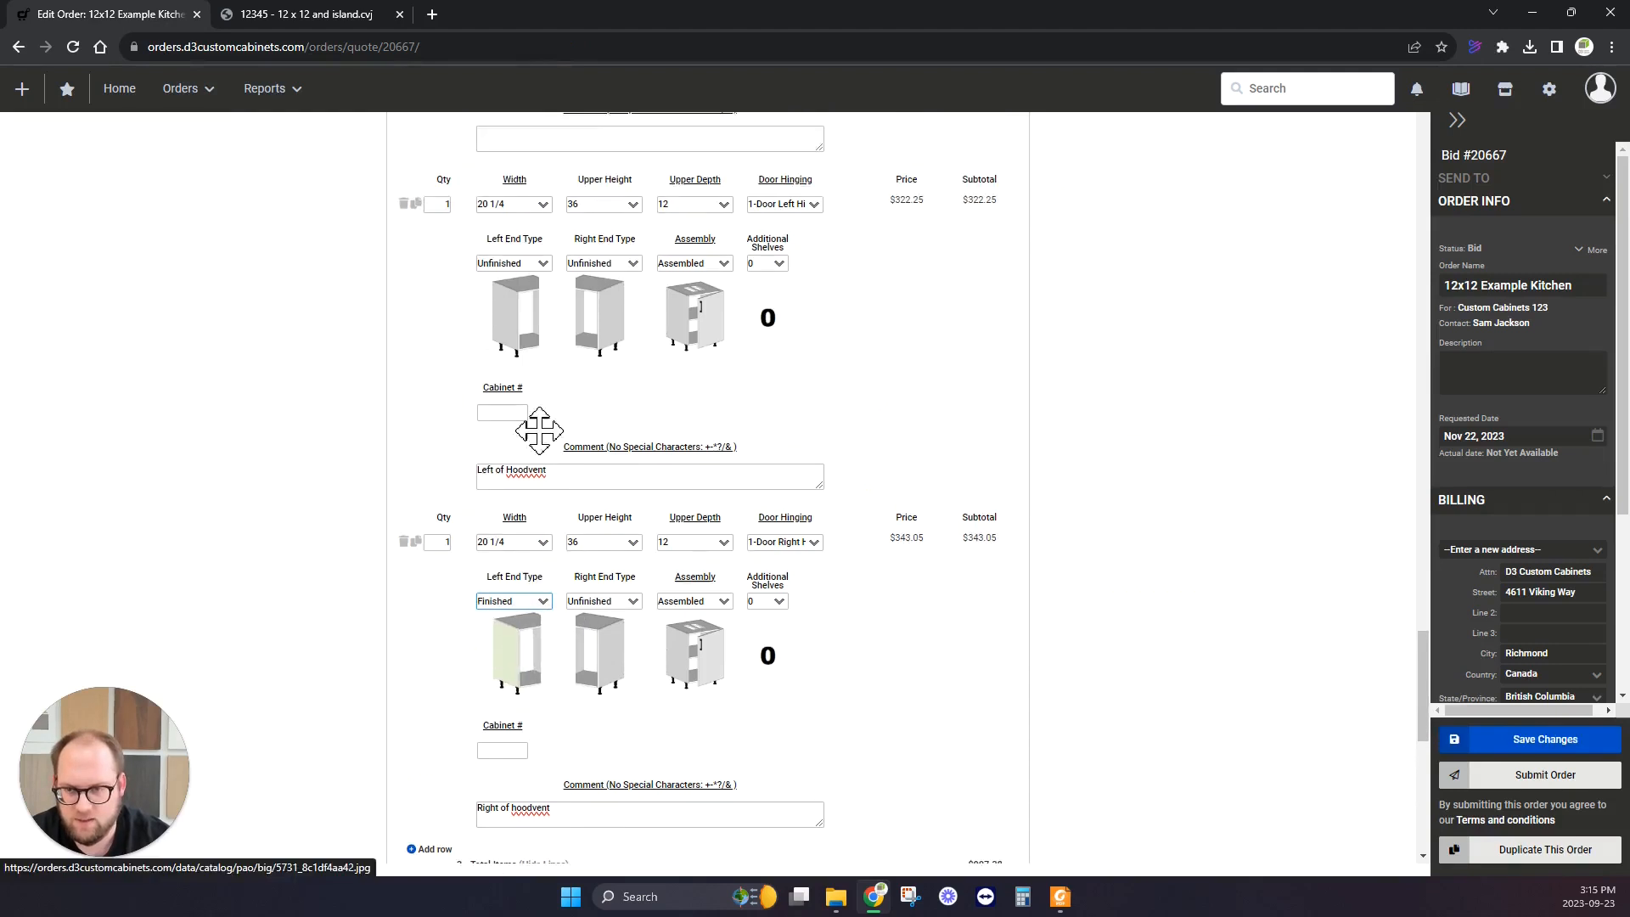
left_click(600, 268)
left_click(600, 297)
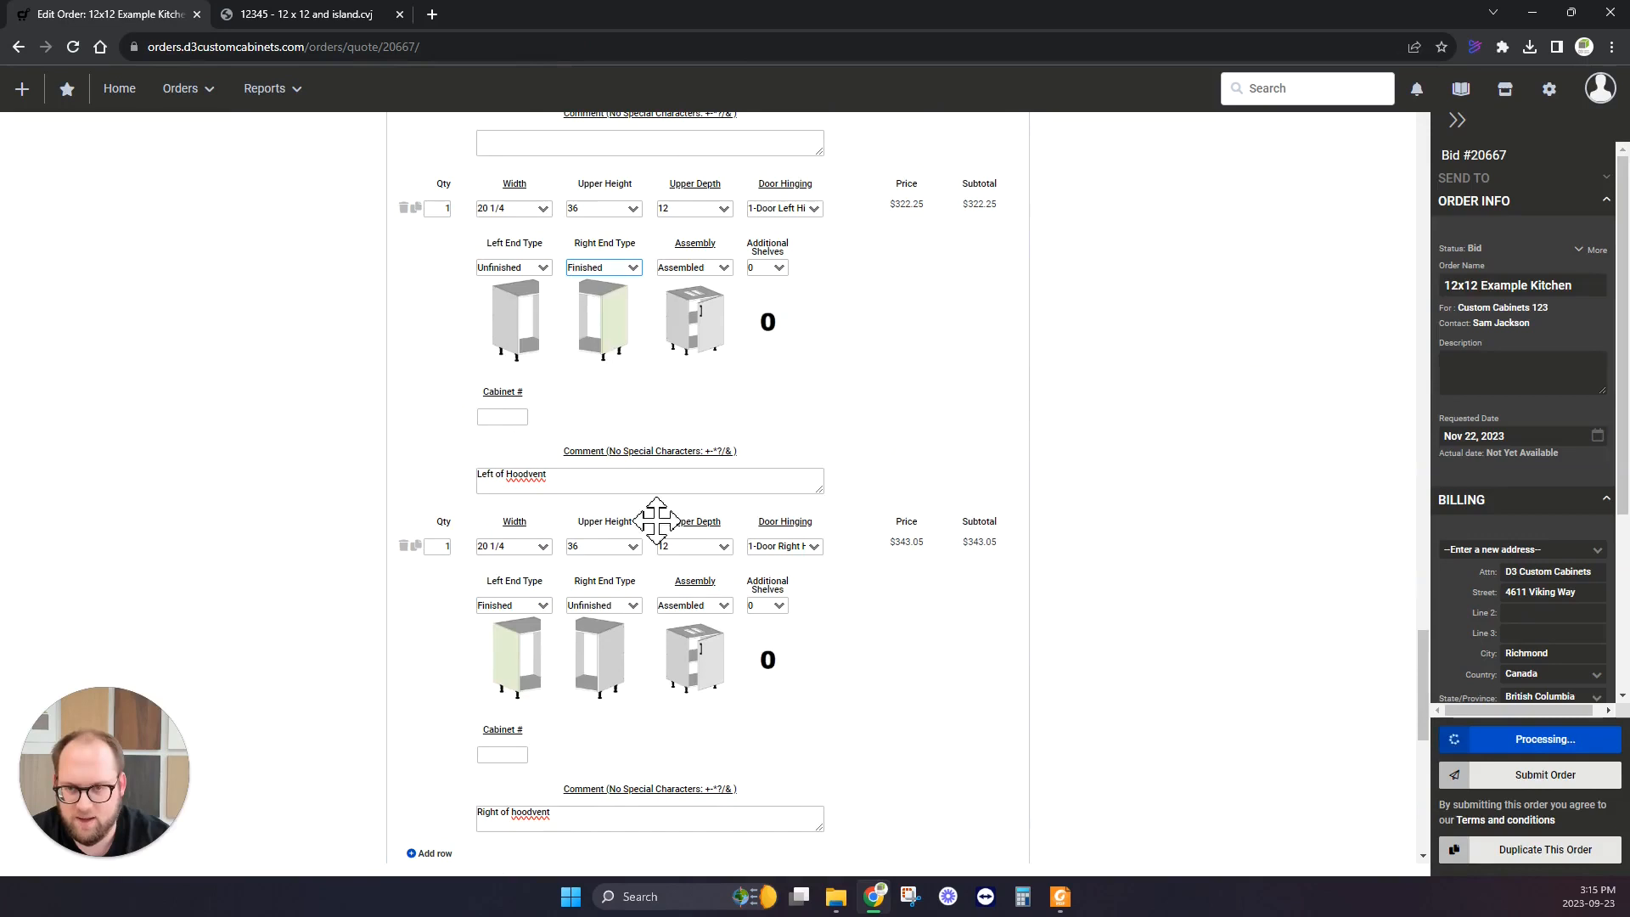
Review the material settings of the two-shelf wall cabinet, including its finished end material.
scroll(657, 590, "up", 2)
scroll(657, 590, "up", 6)
left_click(424, 431)
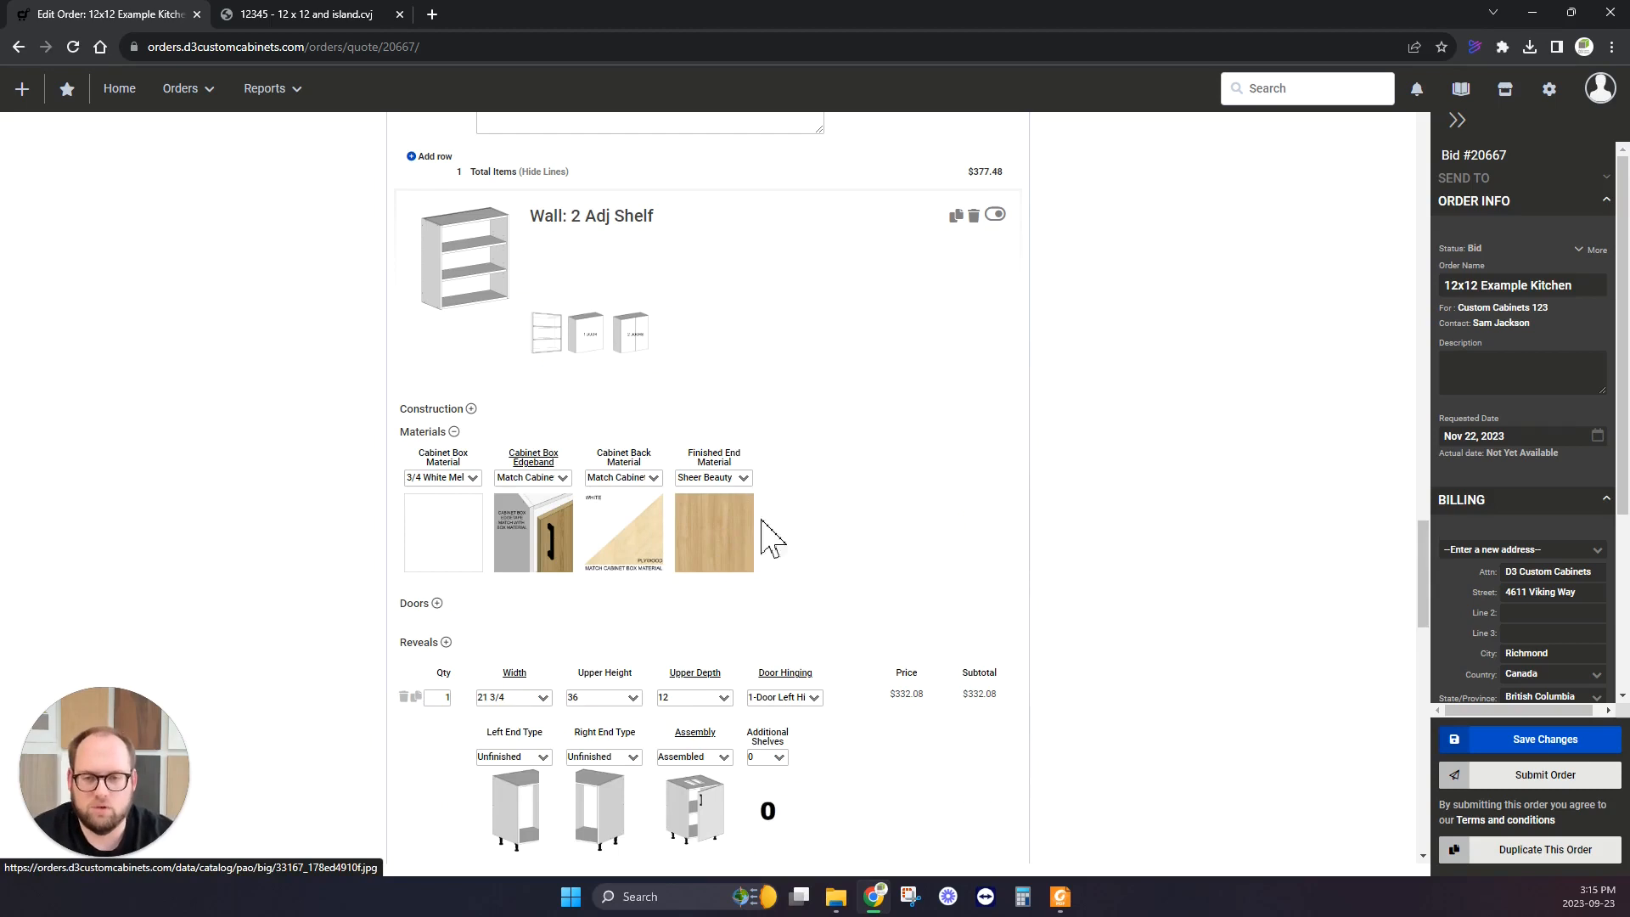
scroll(730, 560, "down", 1)
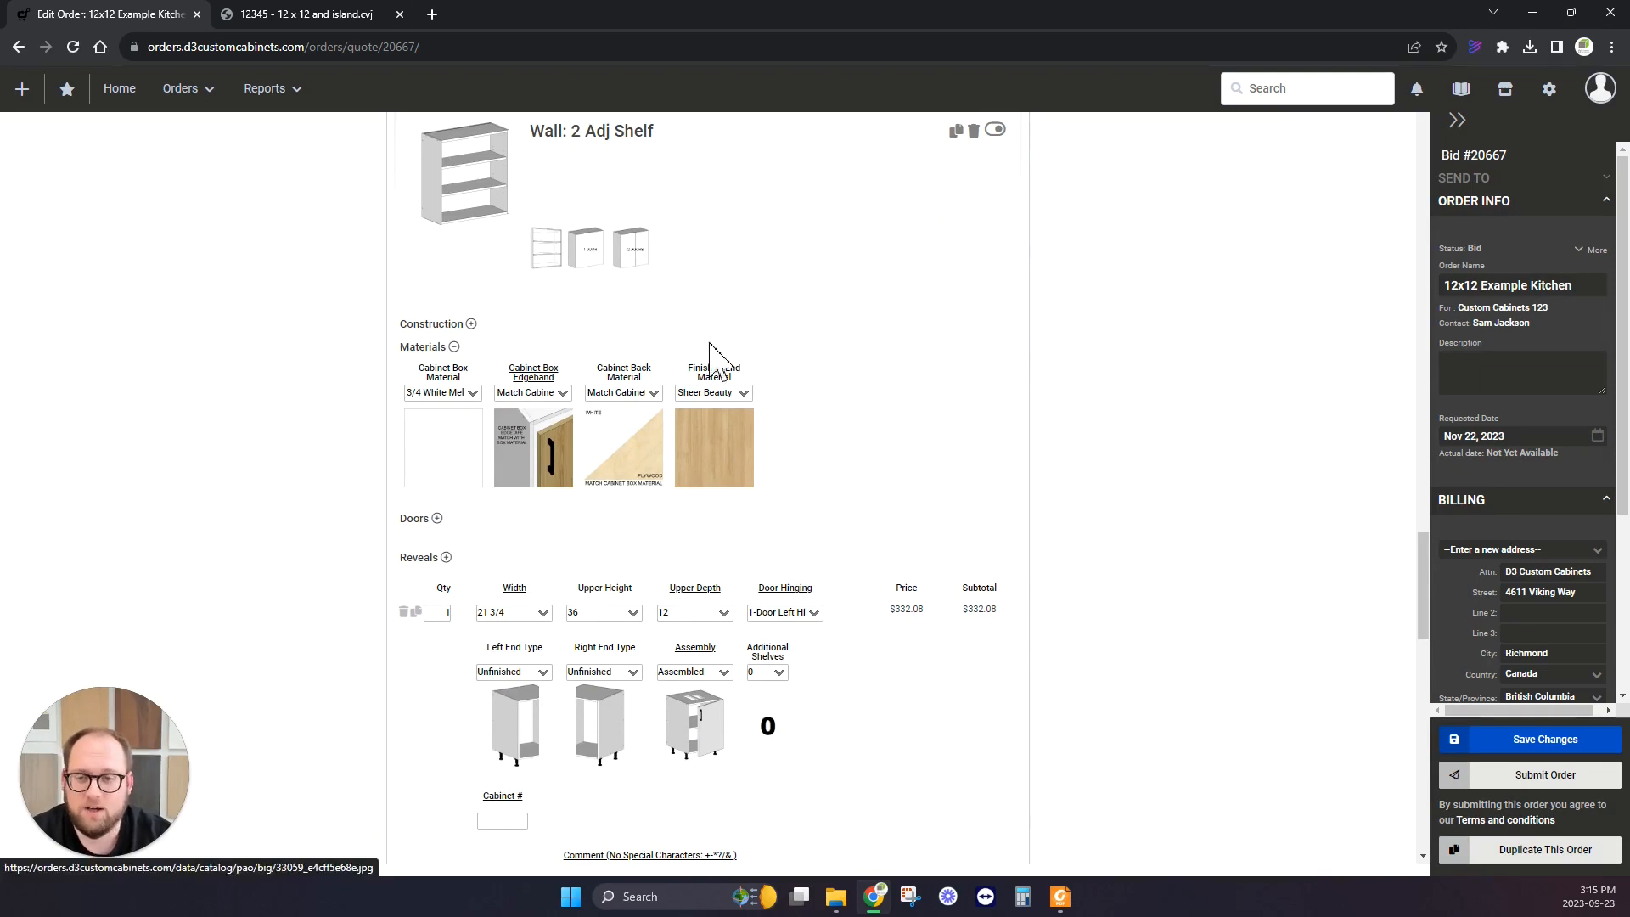
left_click(455, 347)
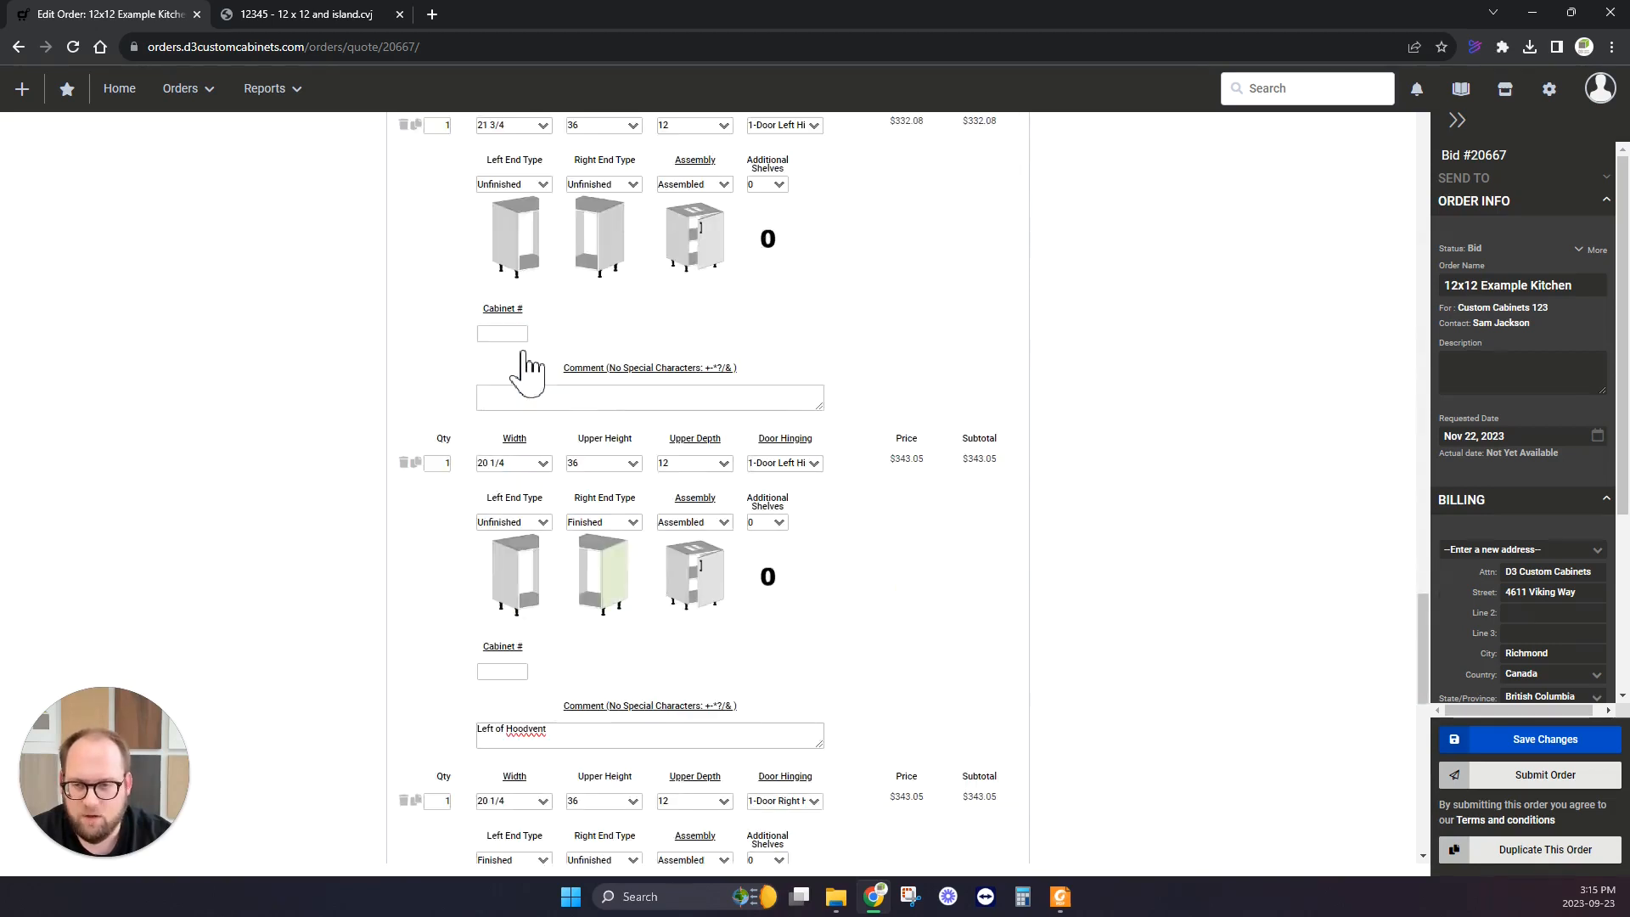
Number the three two-shelf wall cabinet rows 21, 22 and 24 according to the Elevation 2 drawing.
left_click(340, 15)
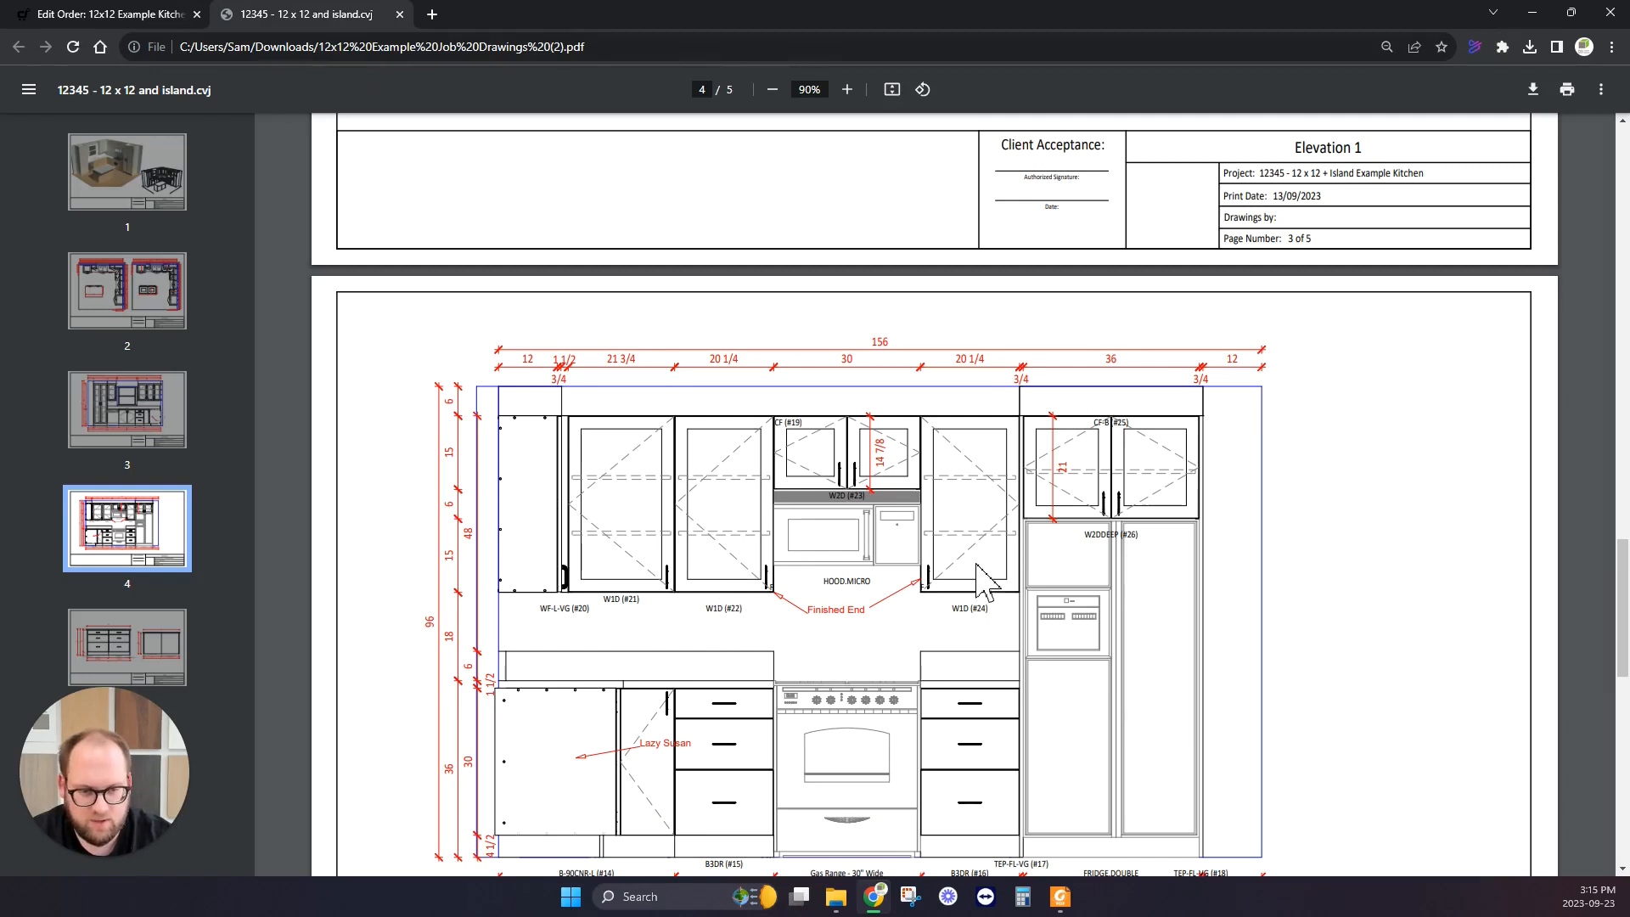
left_click(161, 15)
scroll(606, 507, "up", 2)
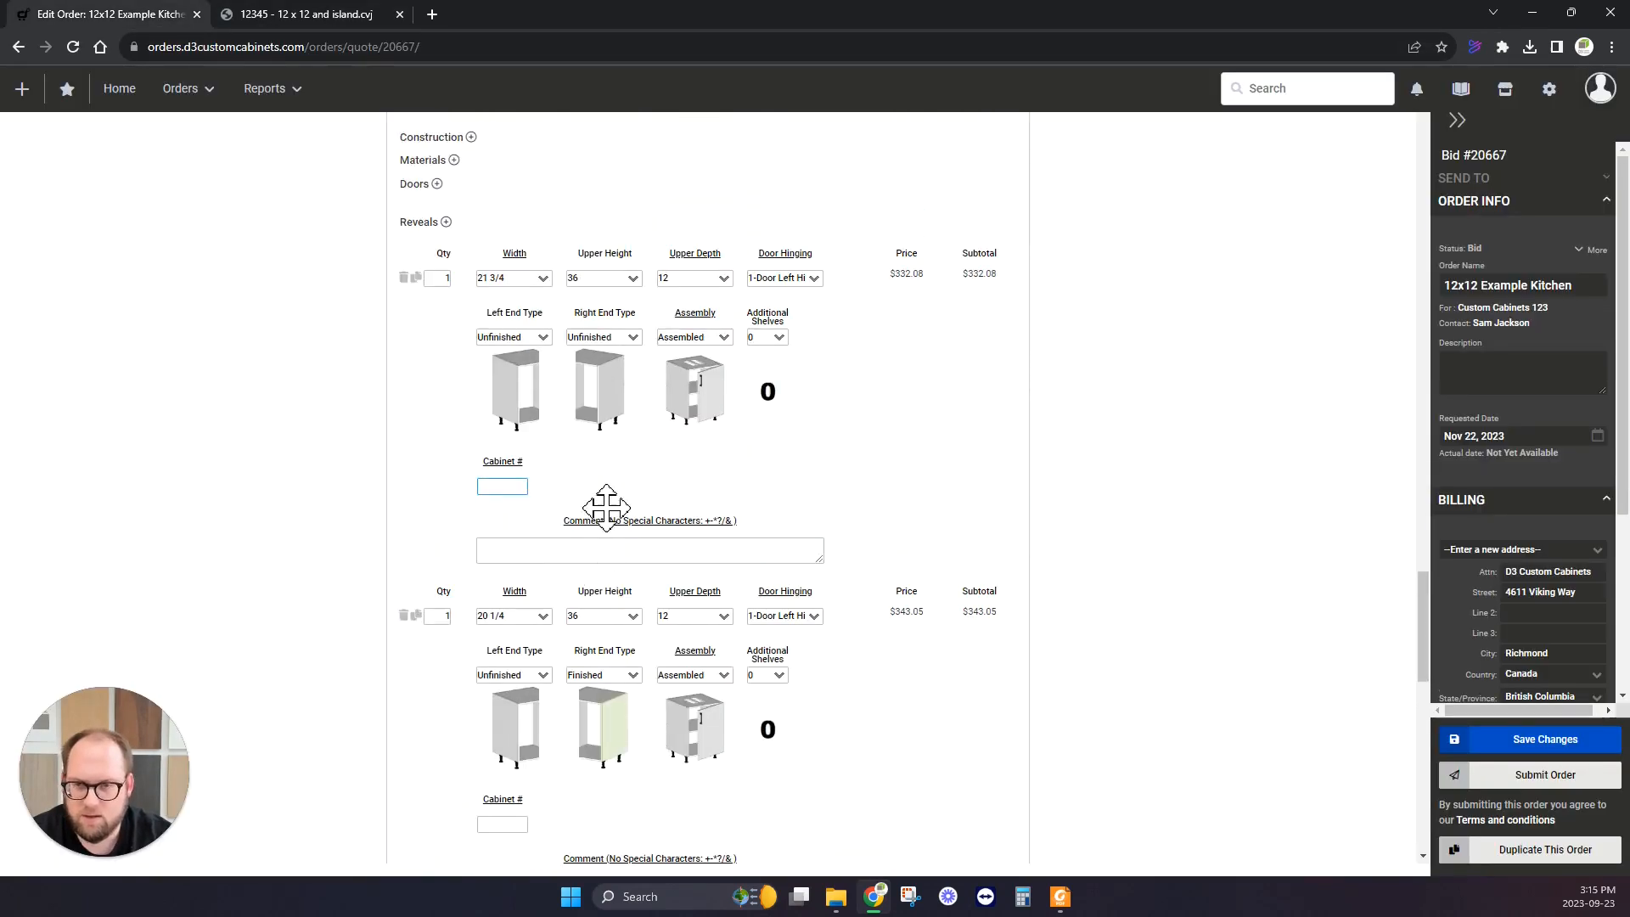
scroll(609, 552, "down", 5)
type("21")
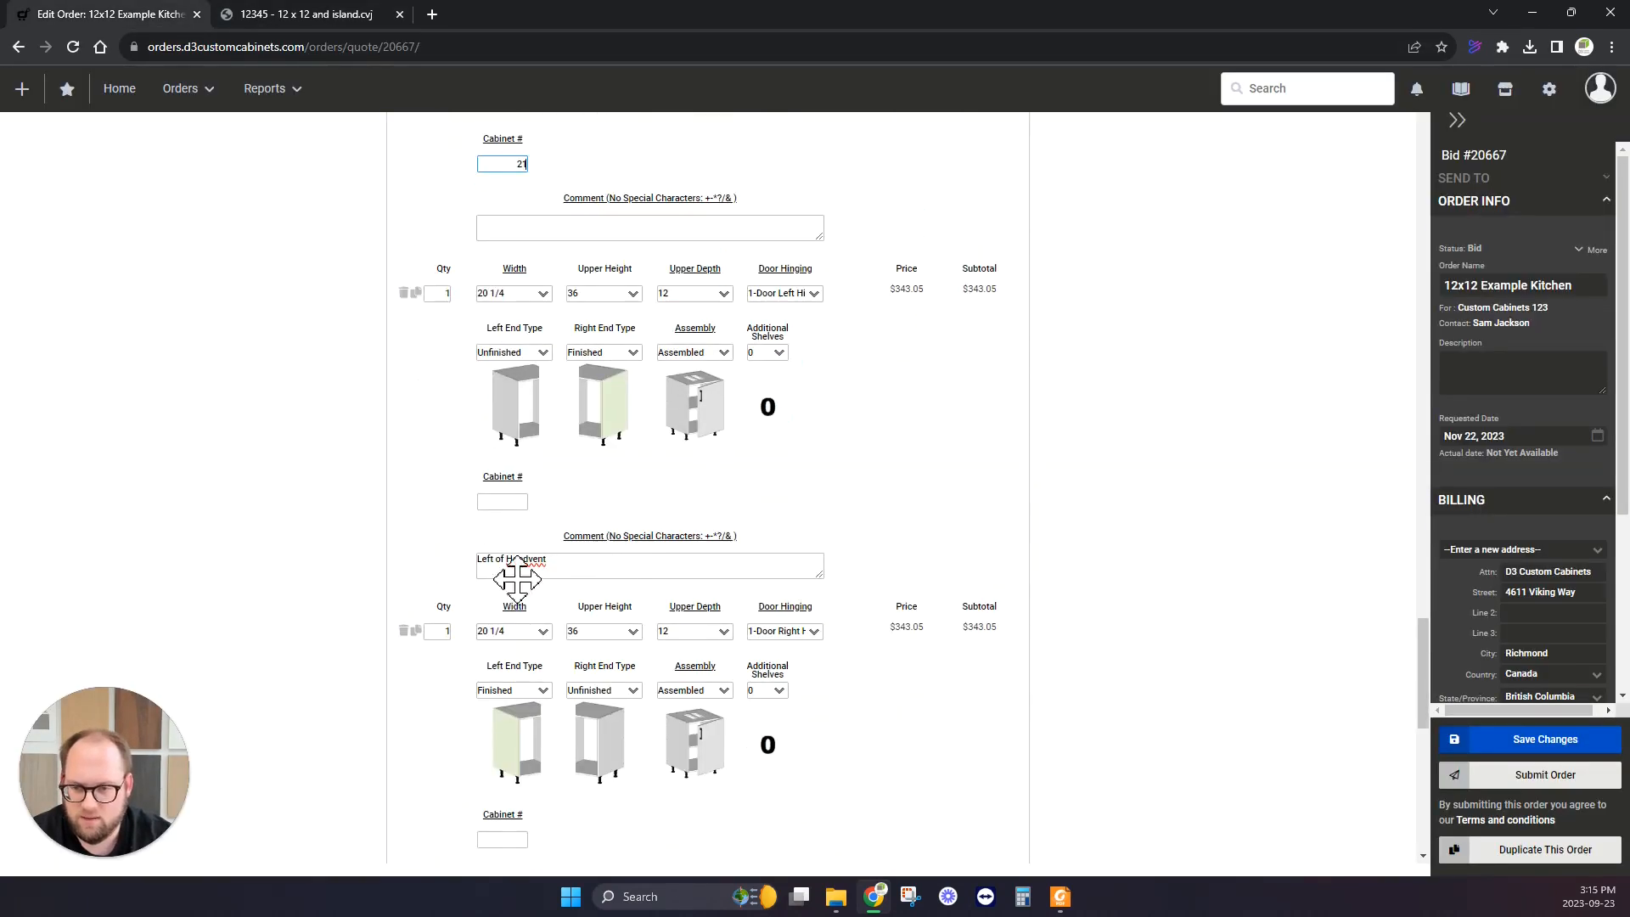
scroll(510, 508, "down", 4)
left_click(519, 500)
type("22")
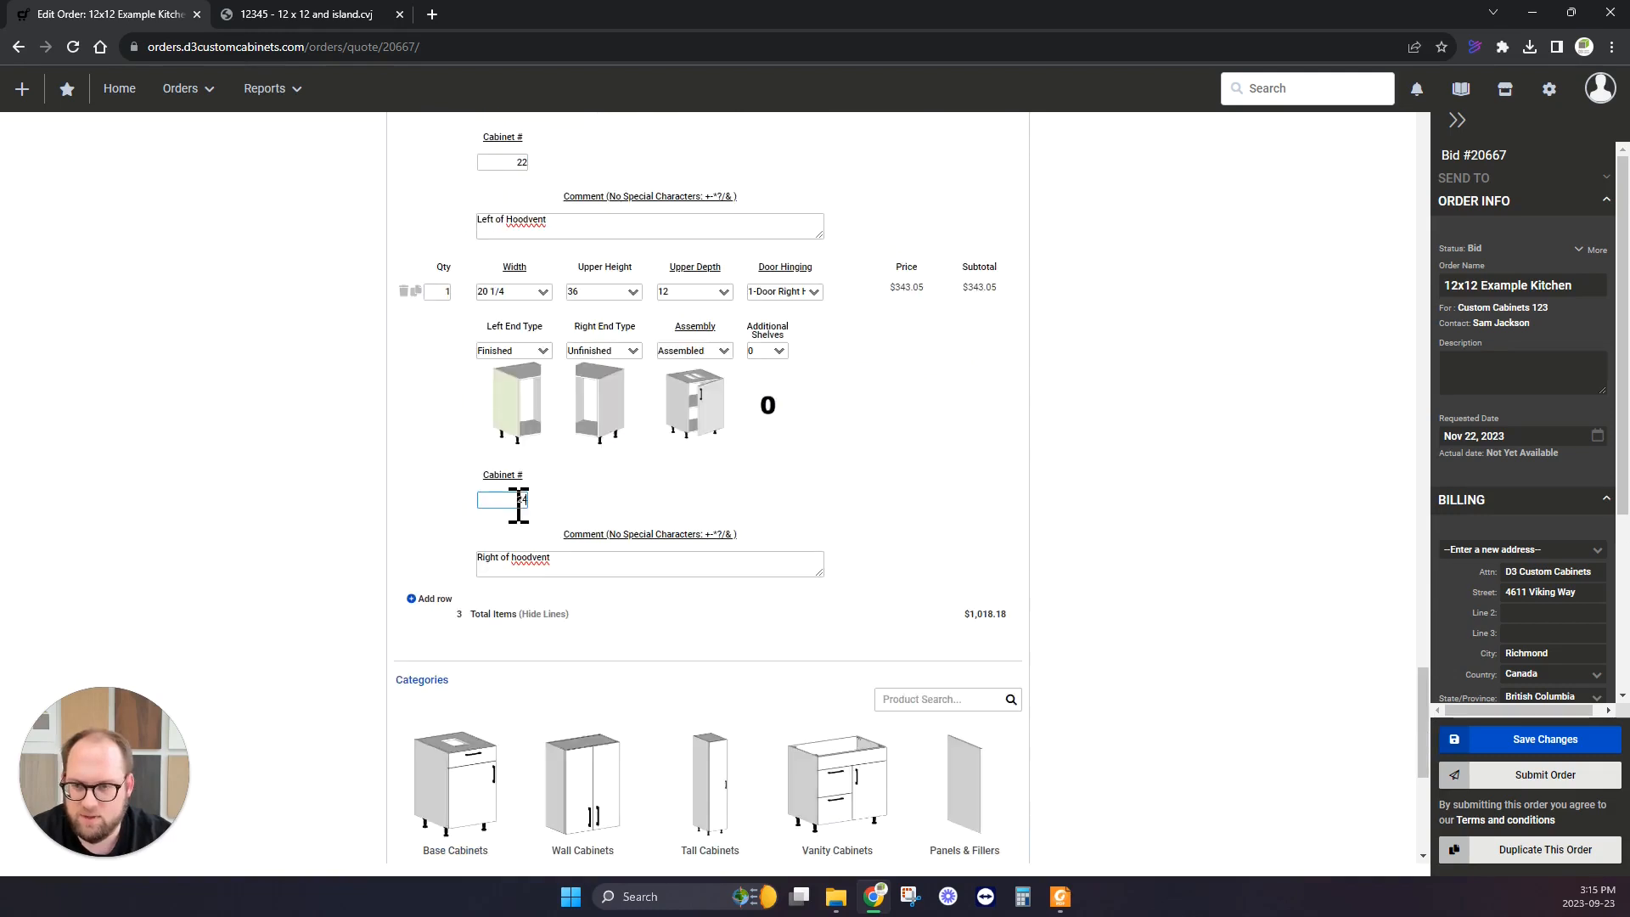
type("4")
Check the cabinet above the microwave hood in the drawing and add a standard Wall: Open cabinet to the order.
left_click(307, 15)
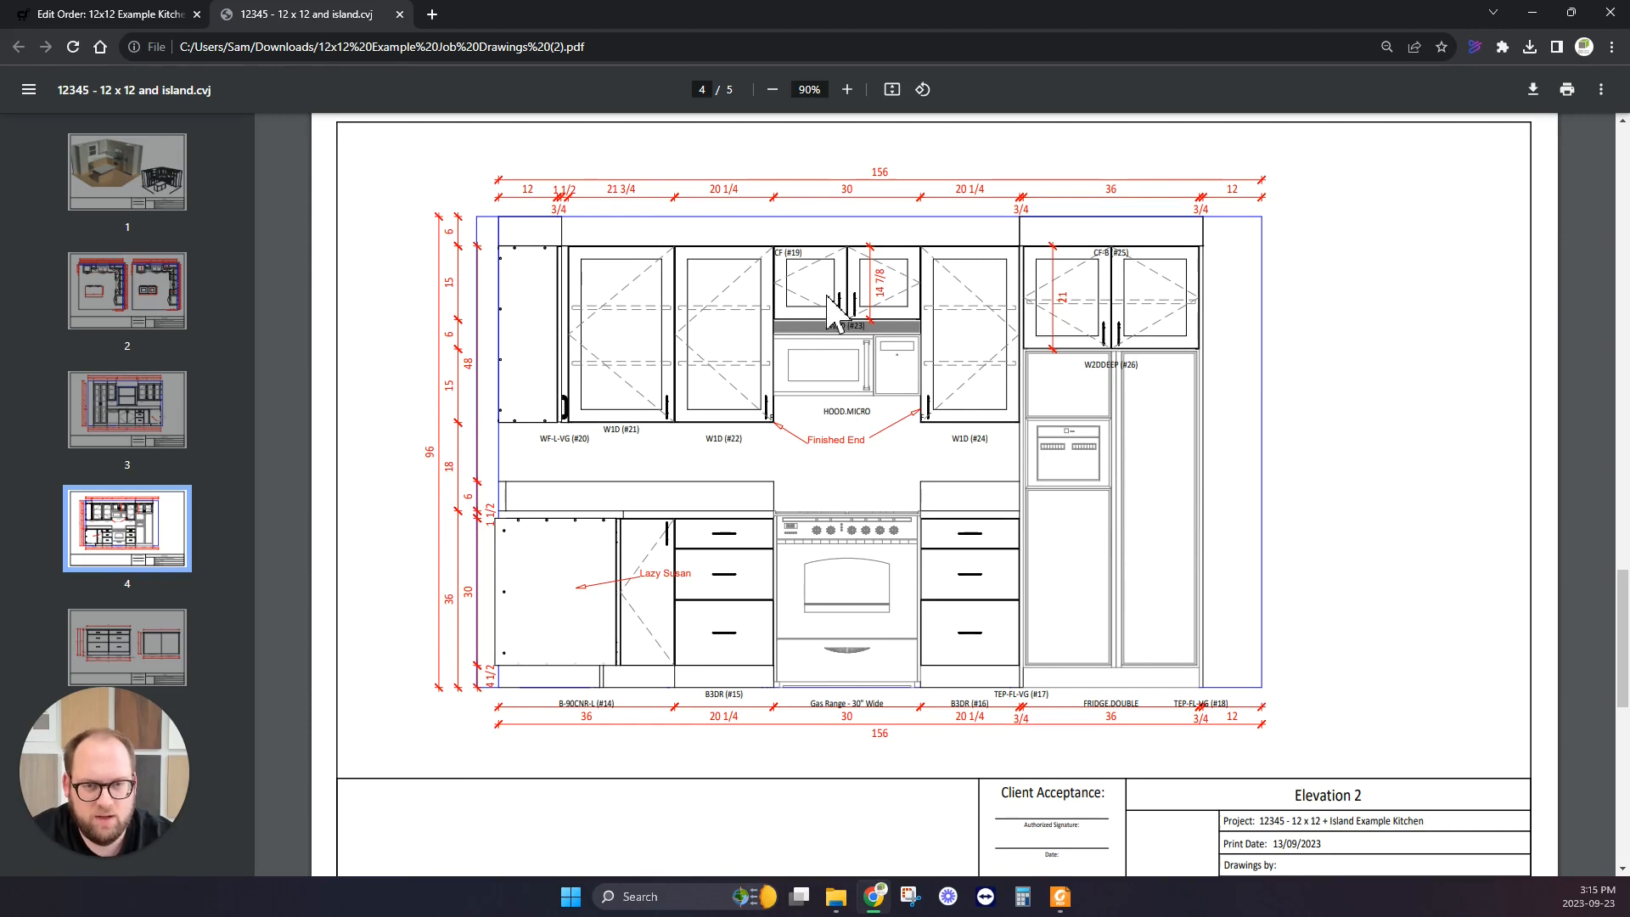
left_click(72, 14)
left_click(594, 570)
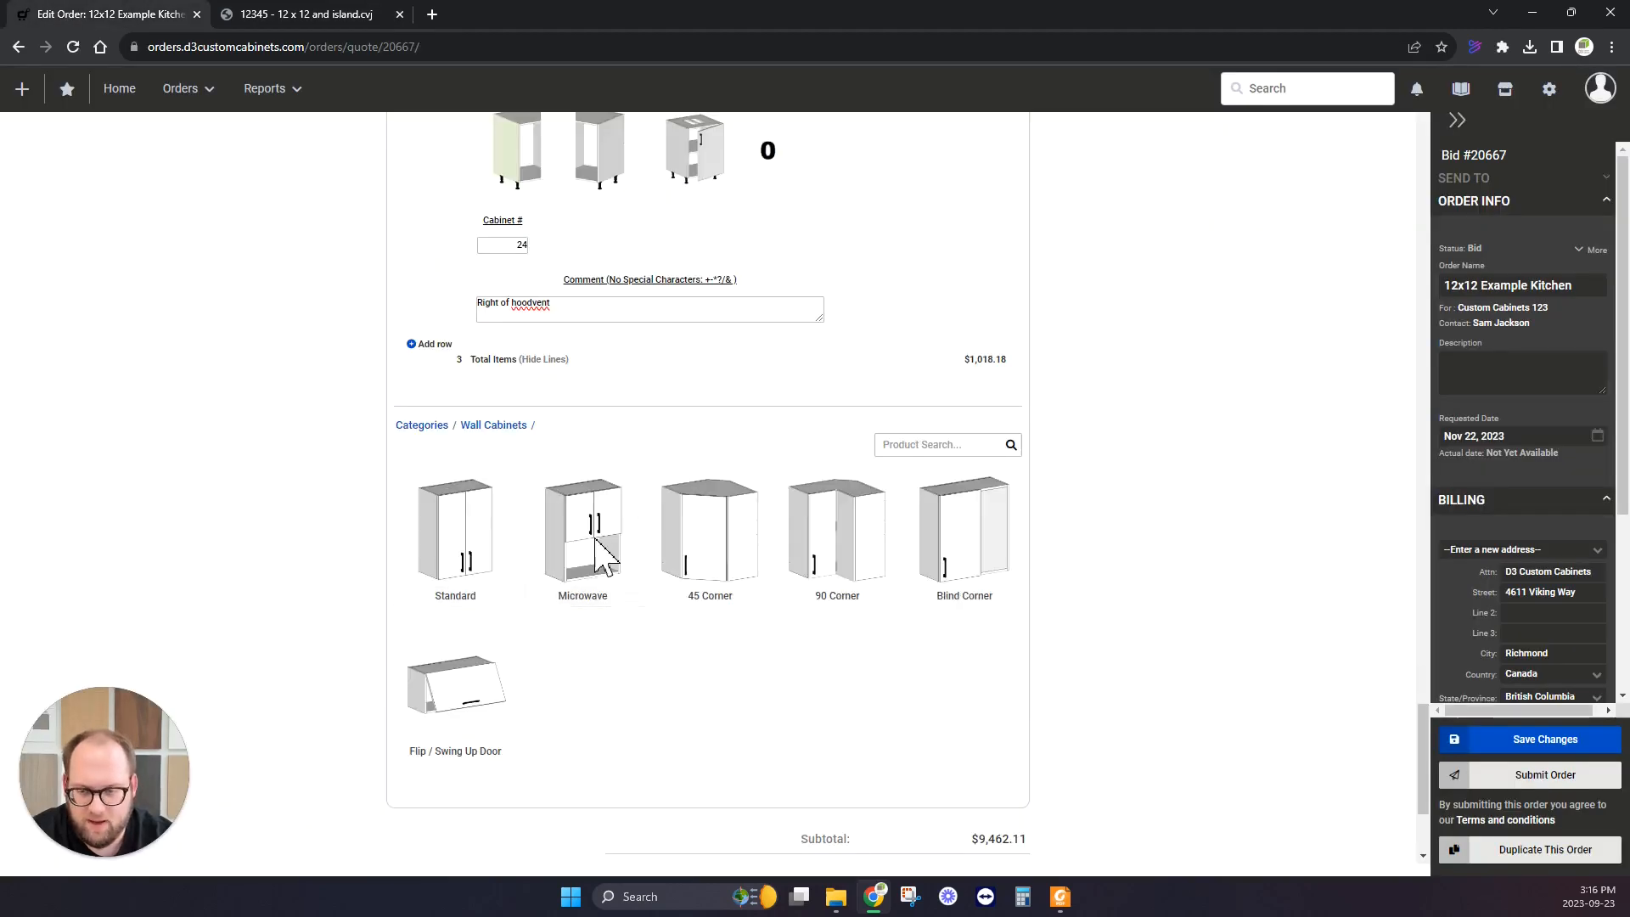
left_click(477, 581)
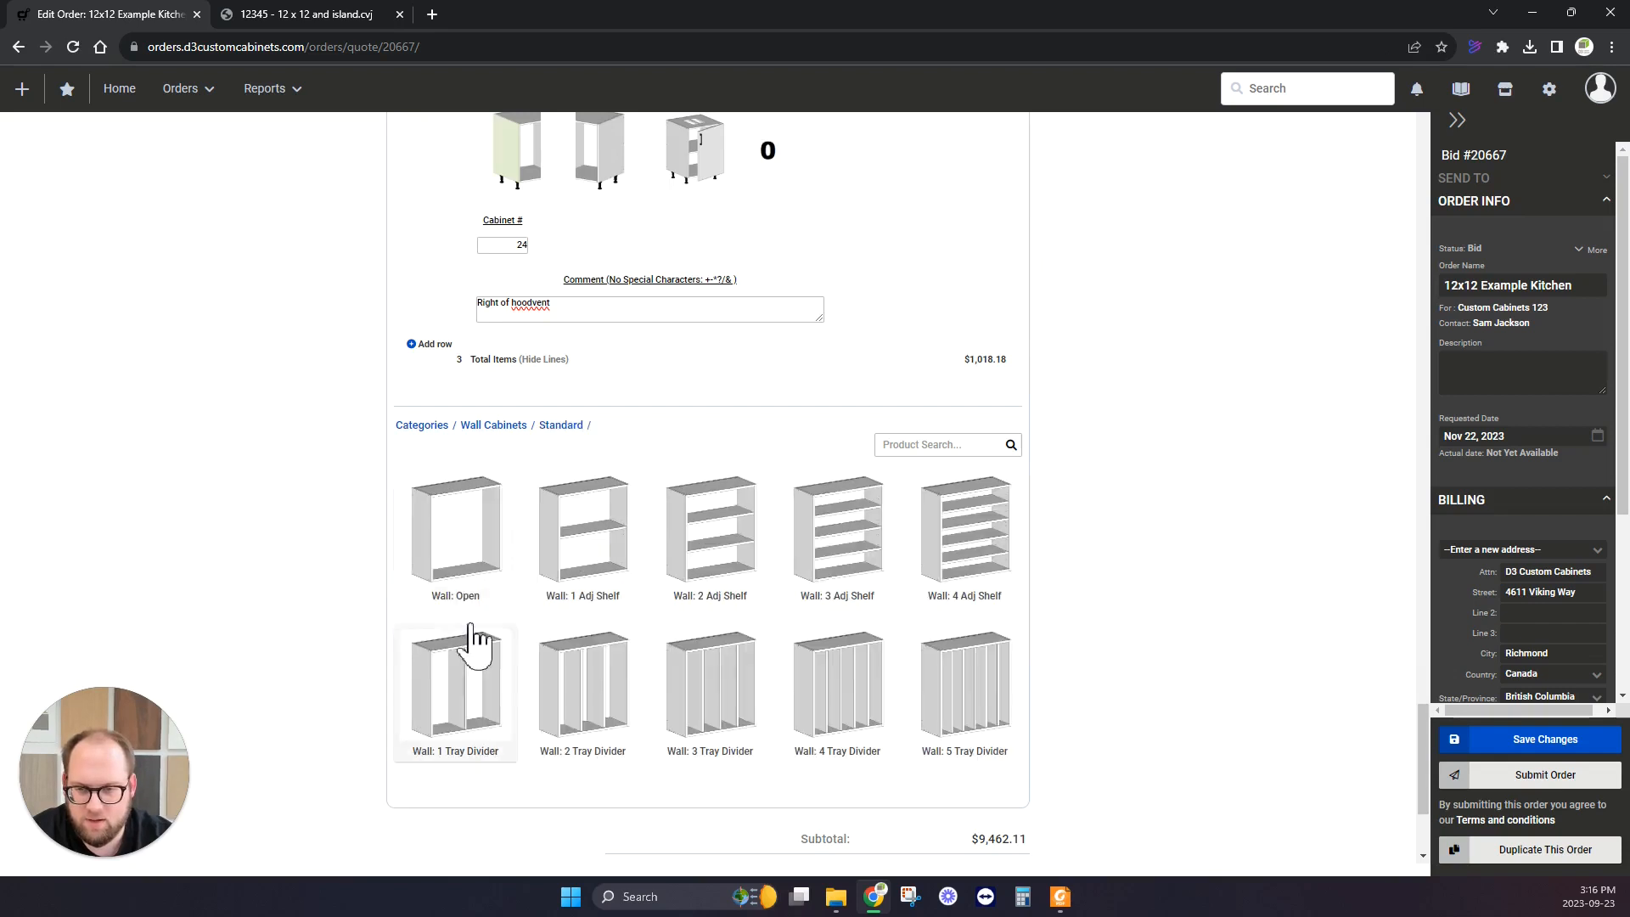
left_click(456, 531)
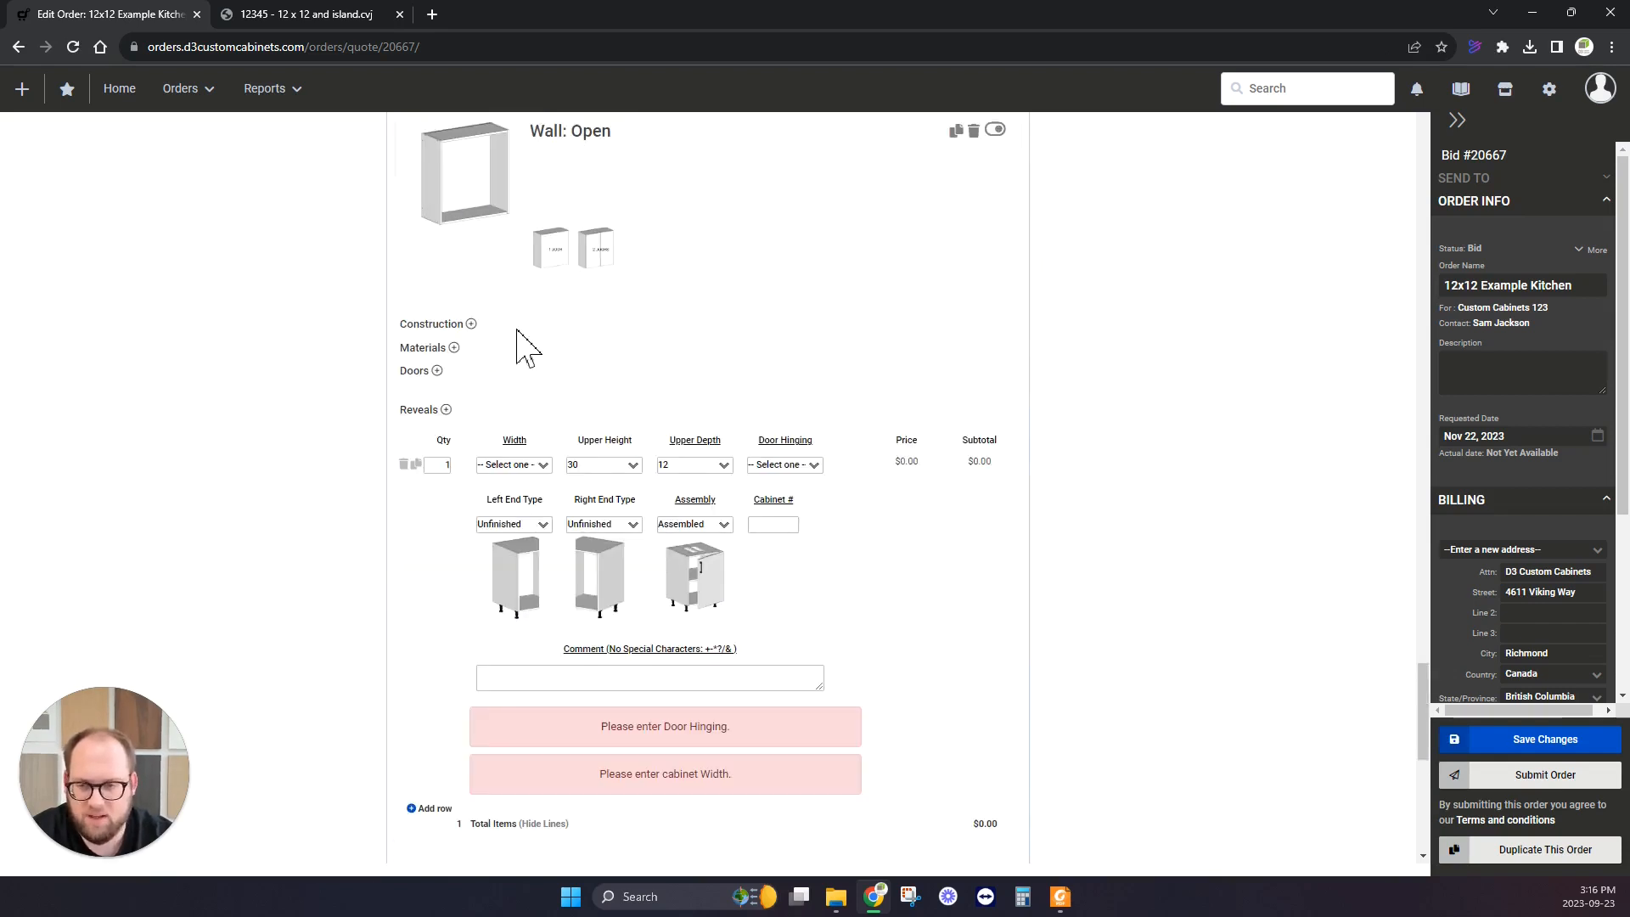
Set the open wall cabinet's door hinging to Pair Doors and its width to 30 as in the Elevation 2 drawing.
left_click(805, 465)
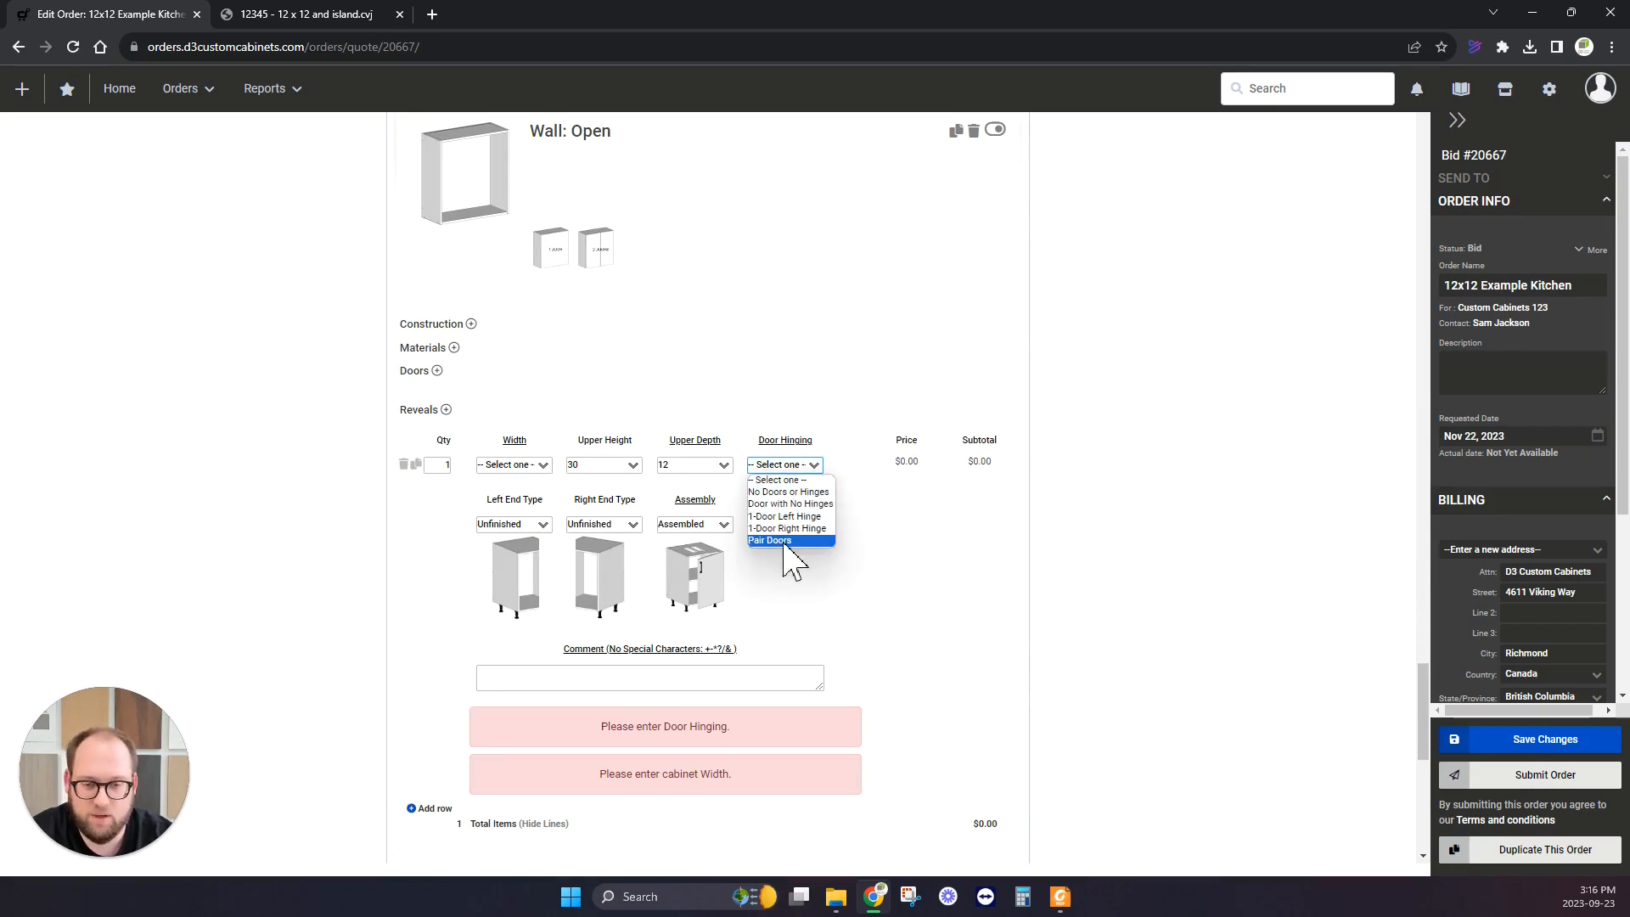
left_click(784, 542)
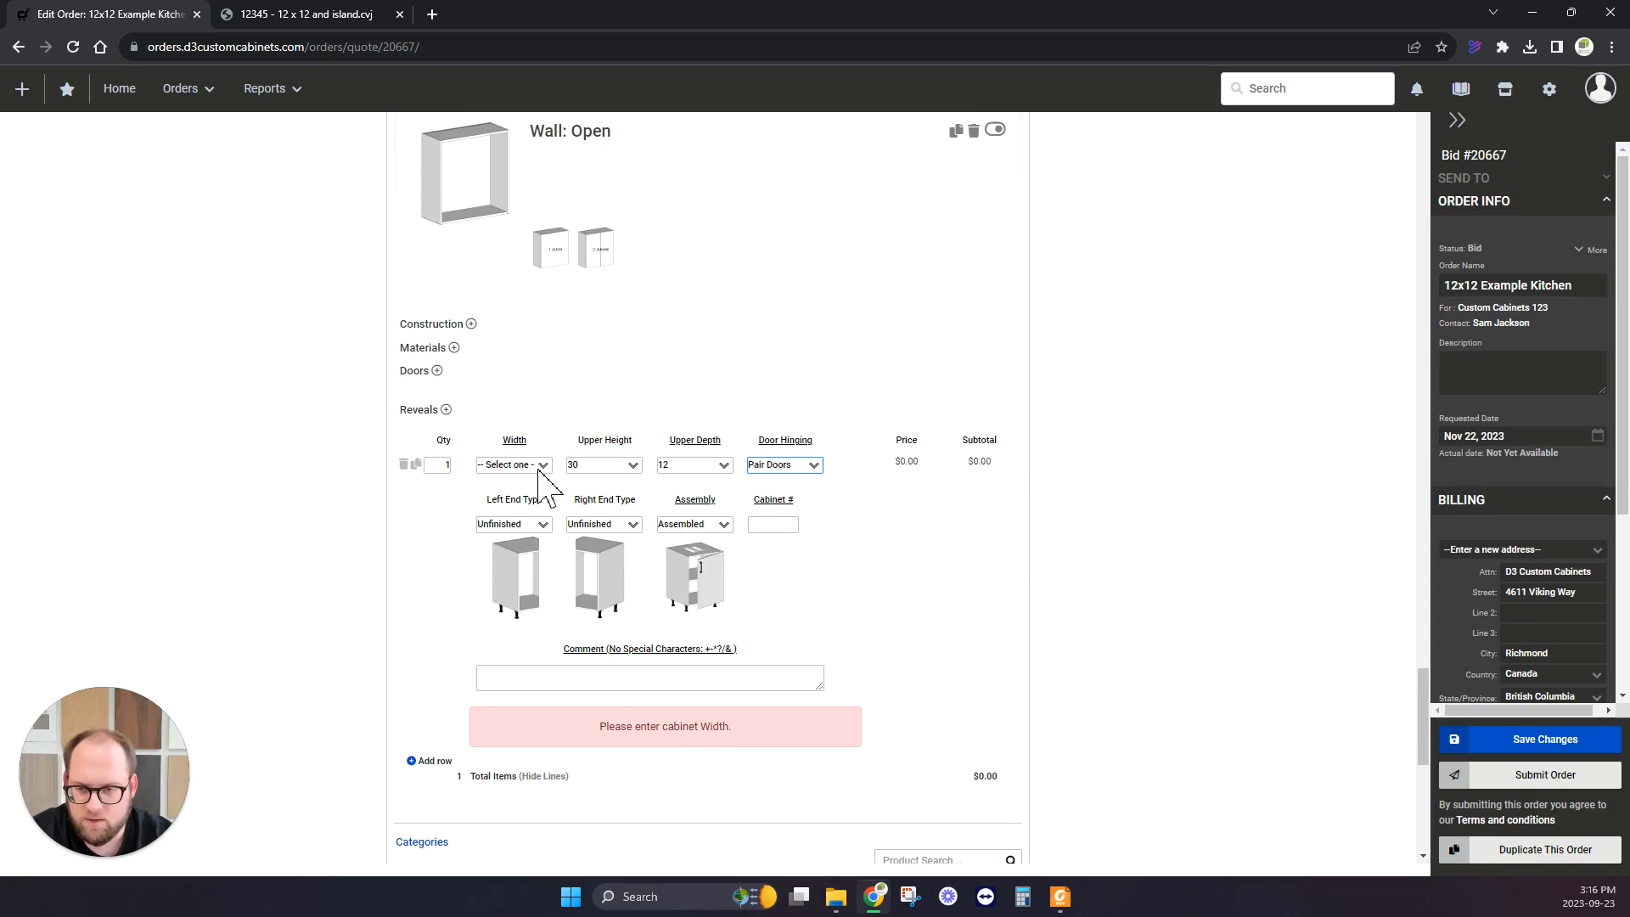
left_click(310, 17)
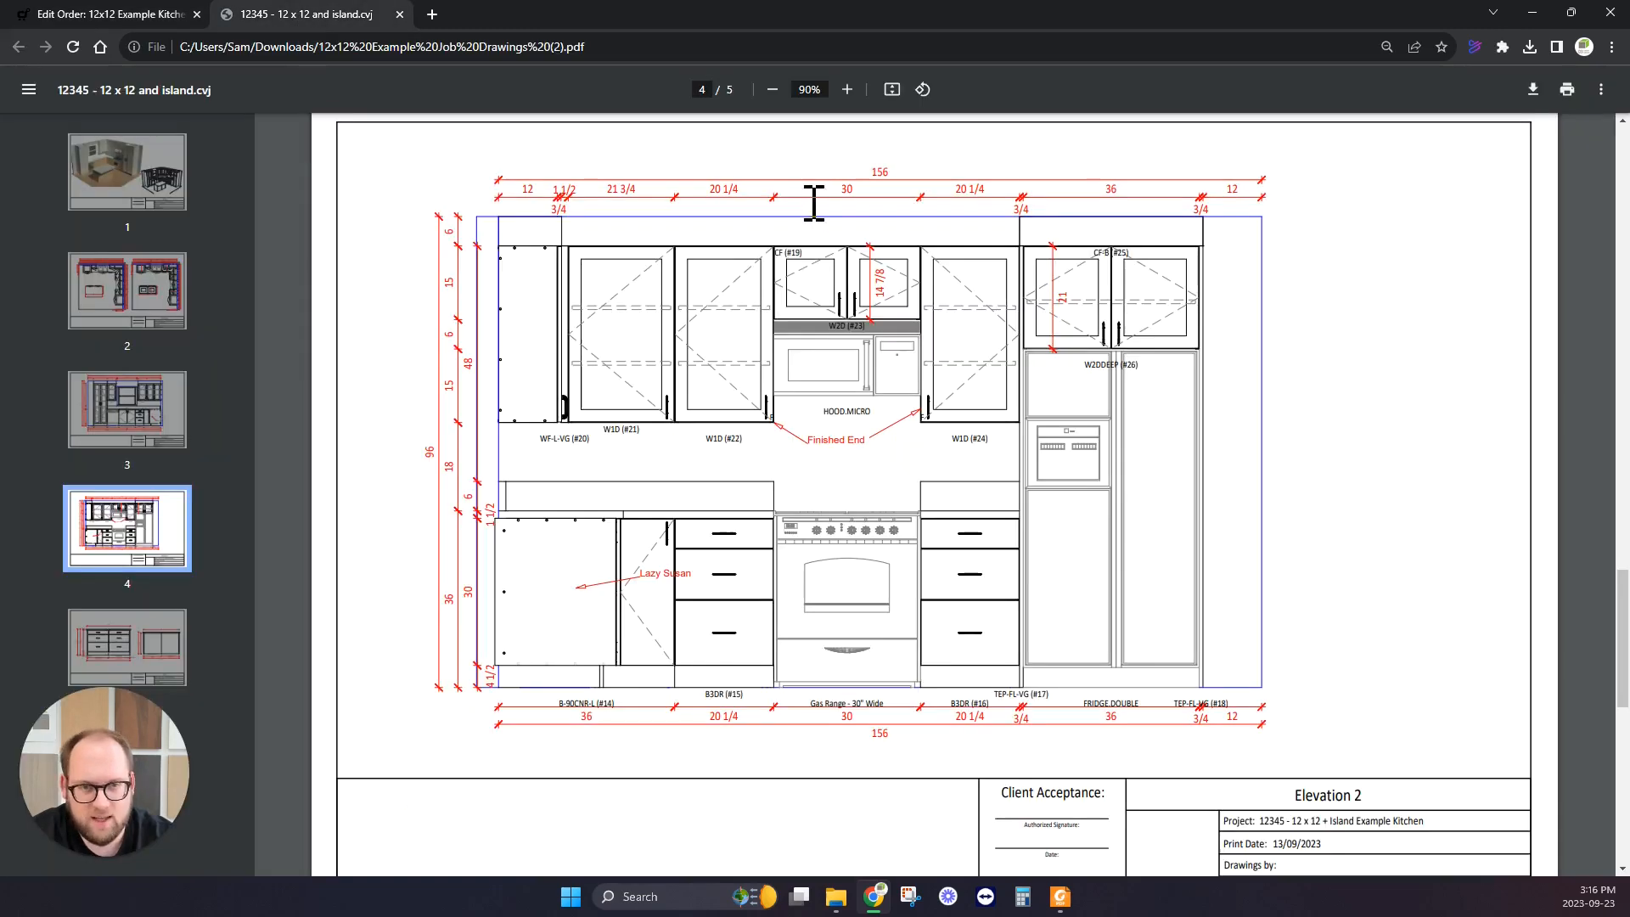
left_click(170, 17)
left_click(544, 465)
type("30")
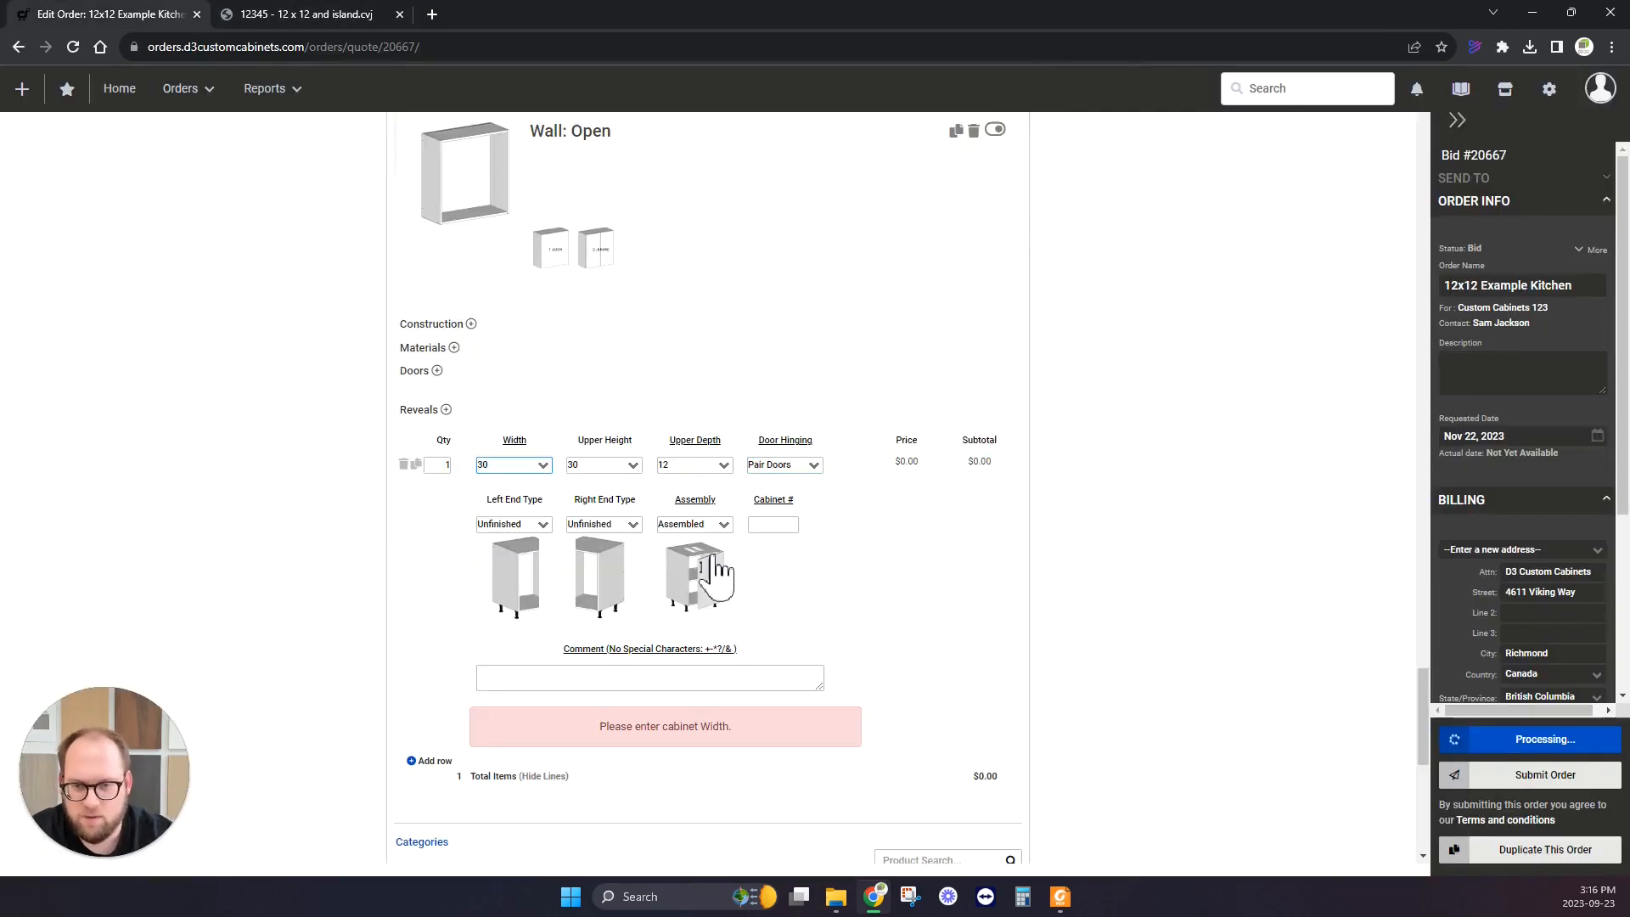
Set the open wall cabinet's upper height to 14 7/8.
left_click(611, 473)
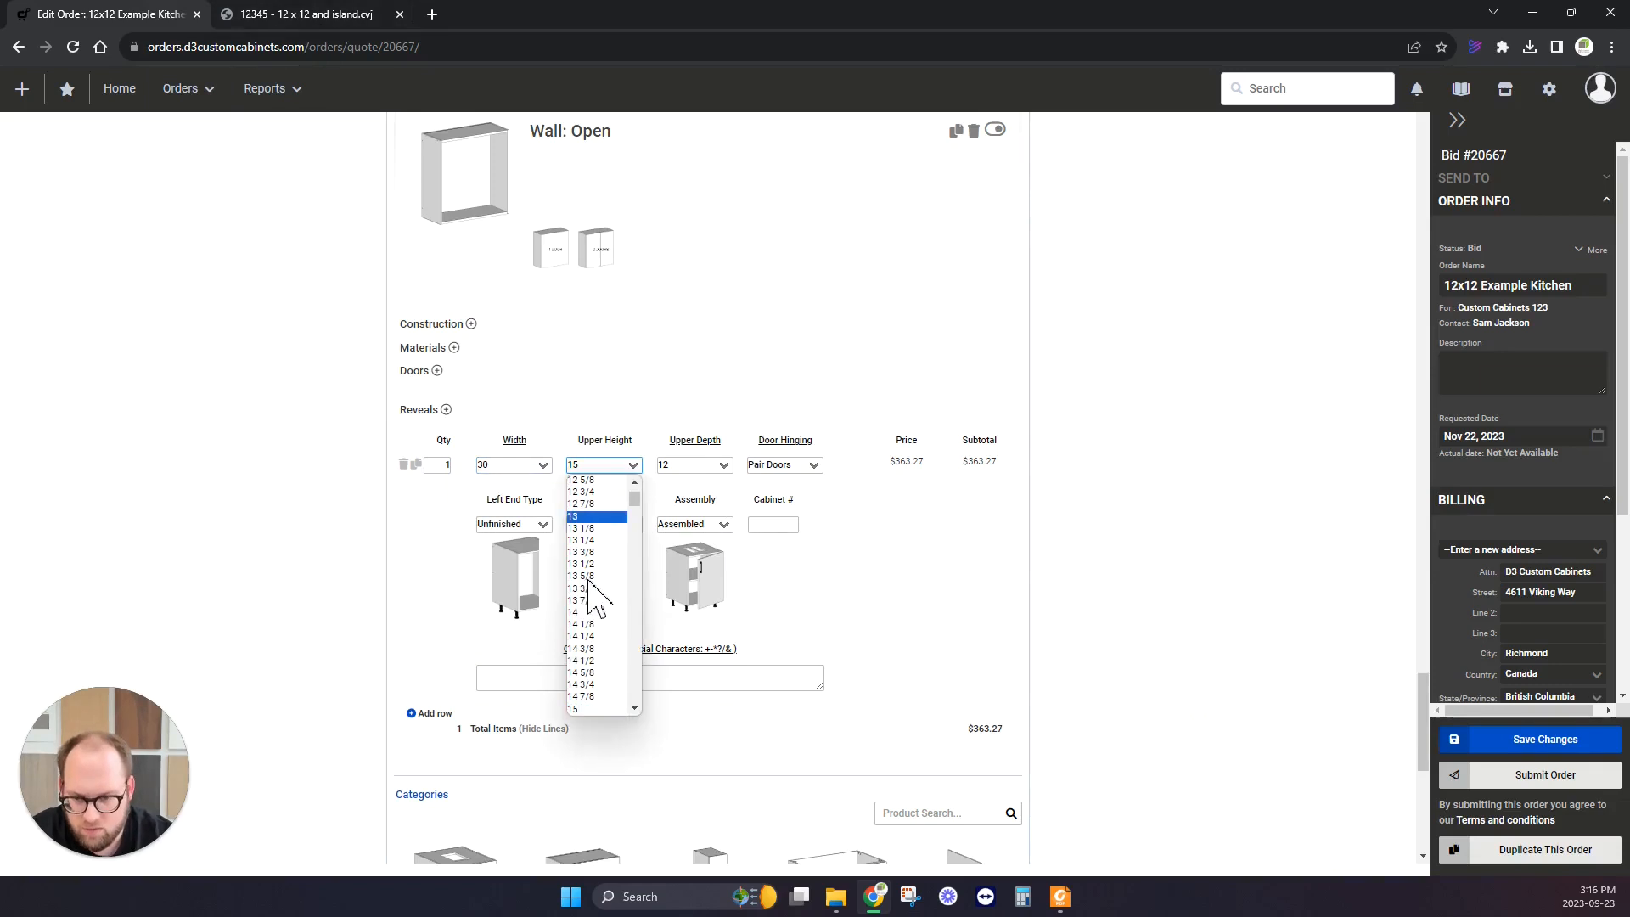
left_click(595, 706)
key("Up")
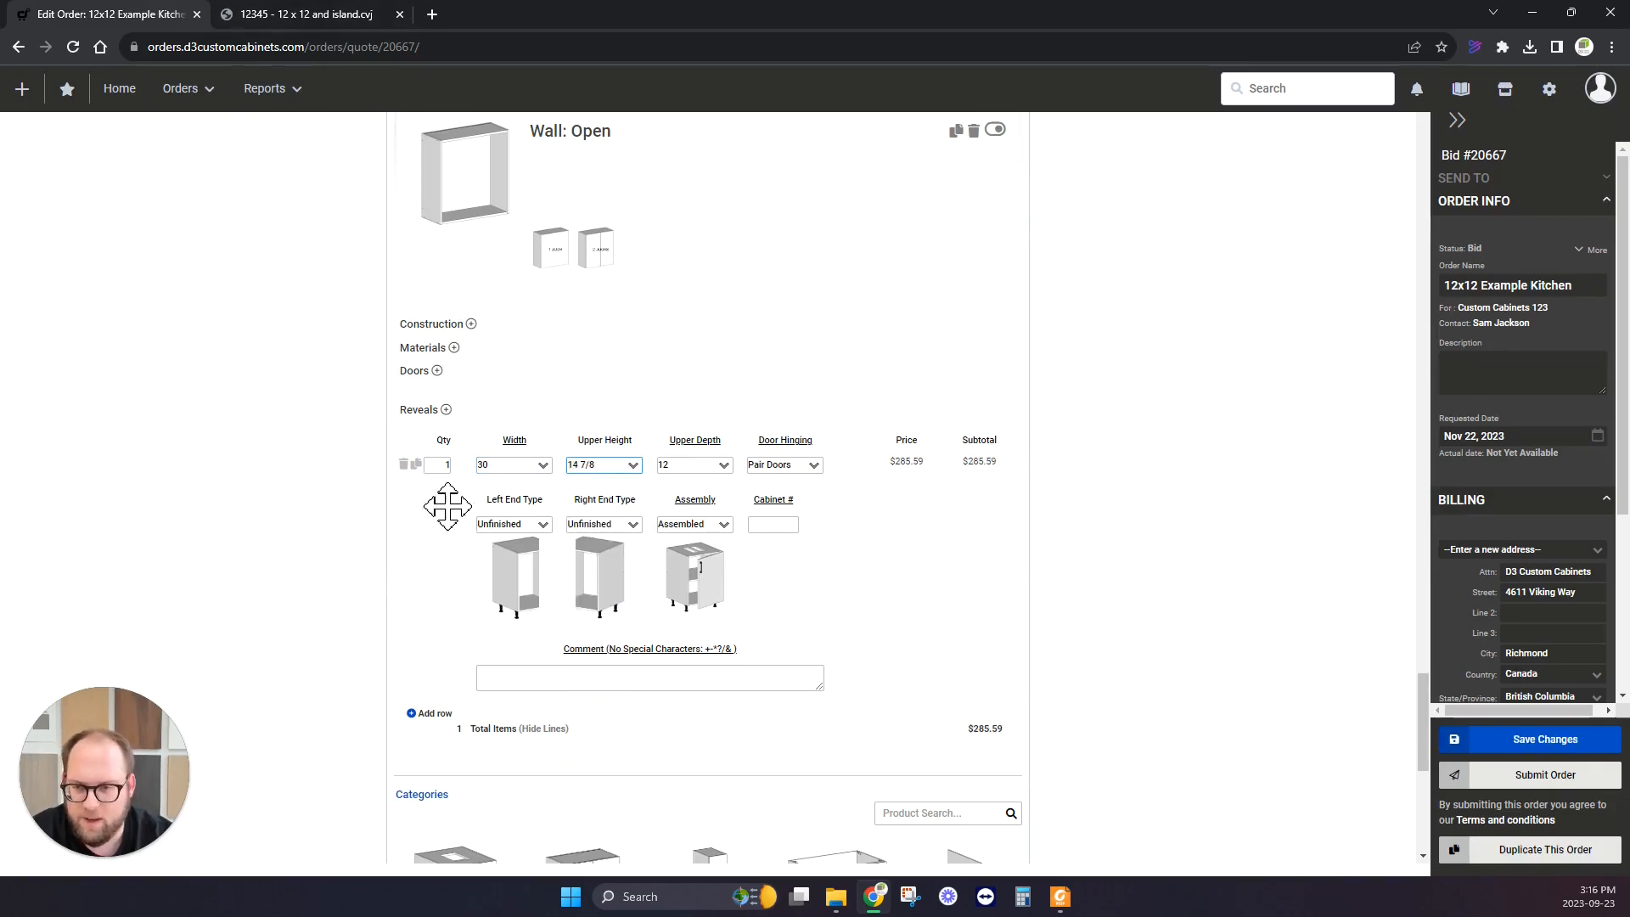
Show the open wall cabinet's reveal settings and review them against the Elevation 2 drawing.
left_click(446, 409)
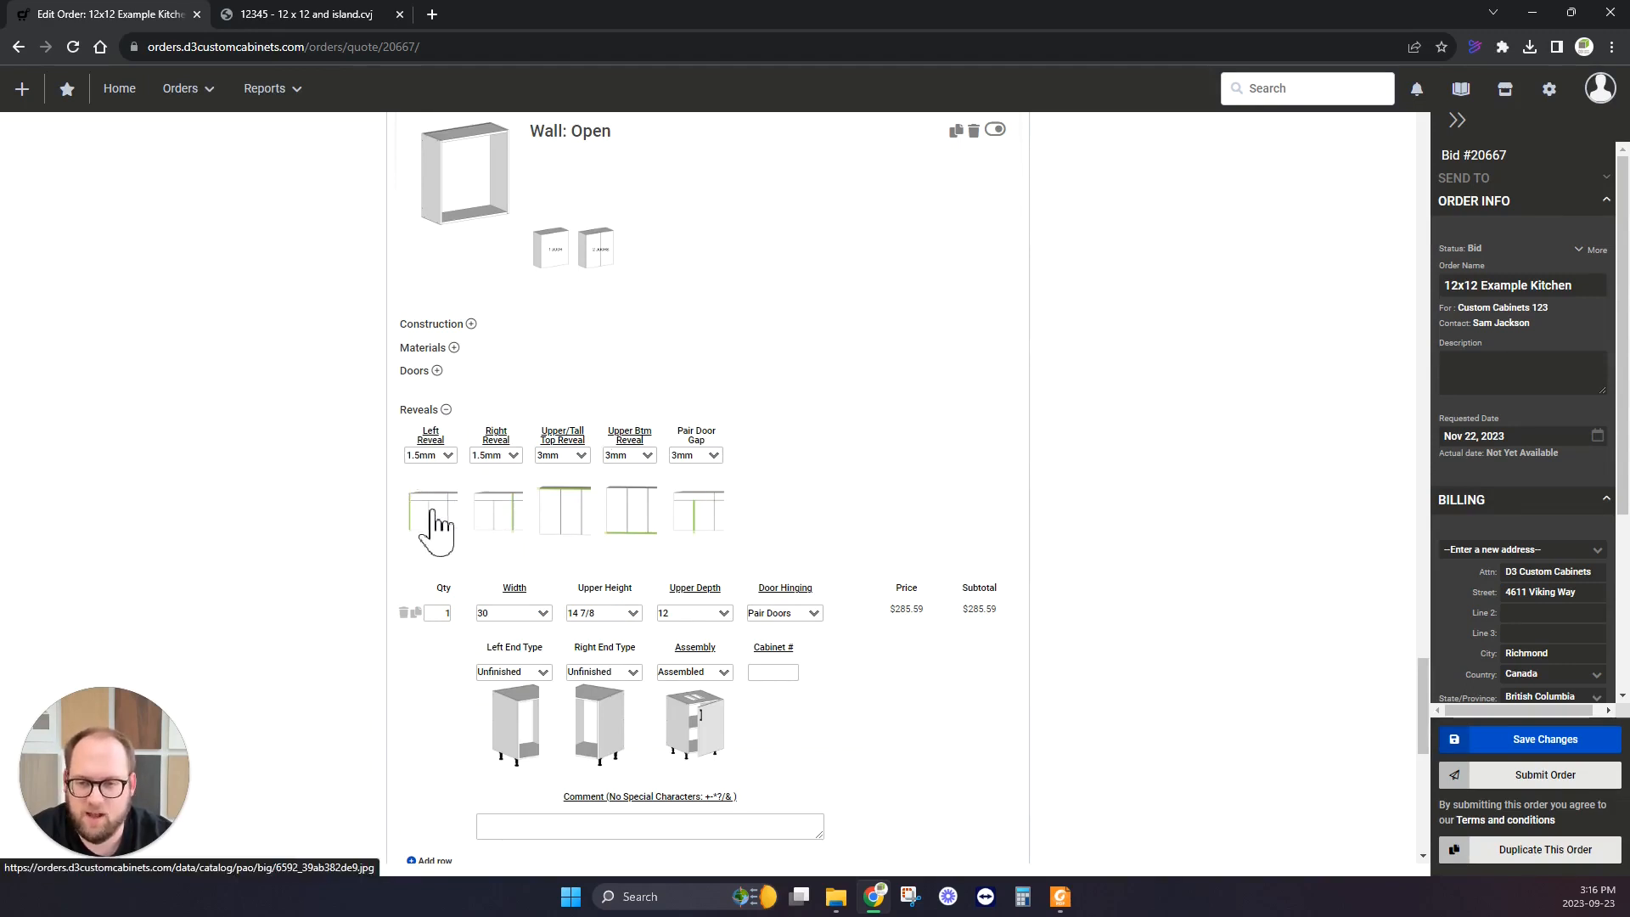
left_click(325, 14)
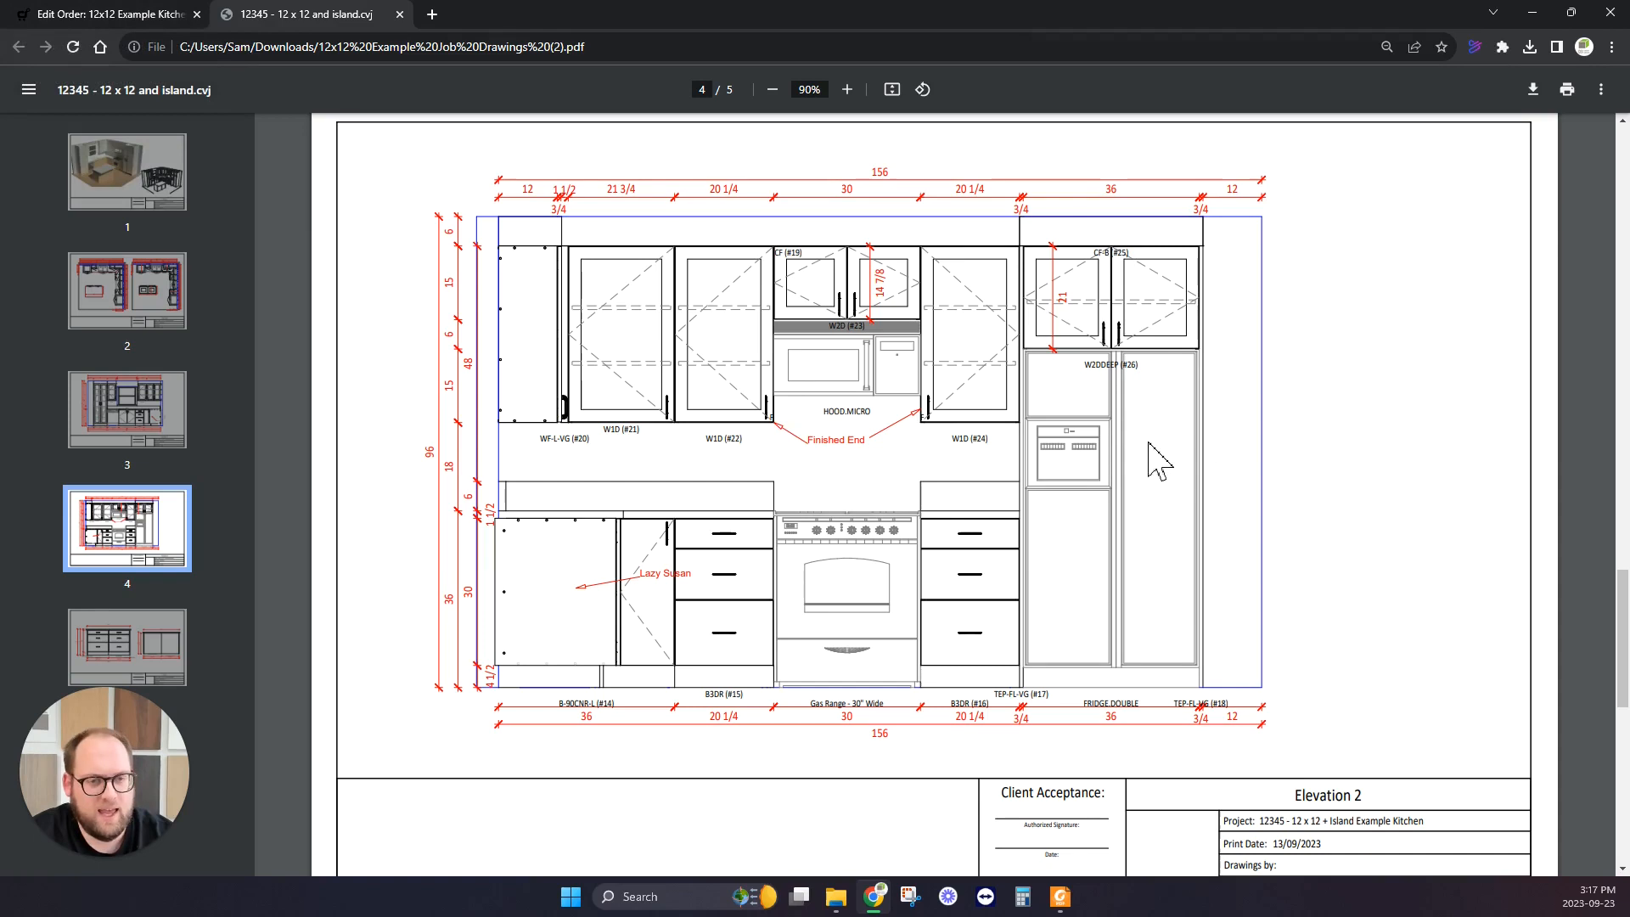
left_click(136, 15)
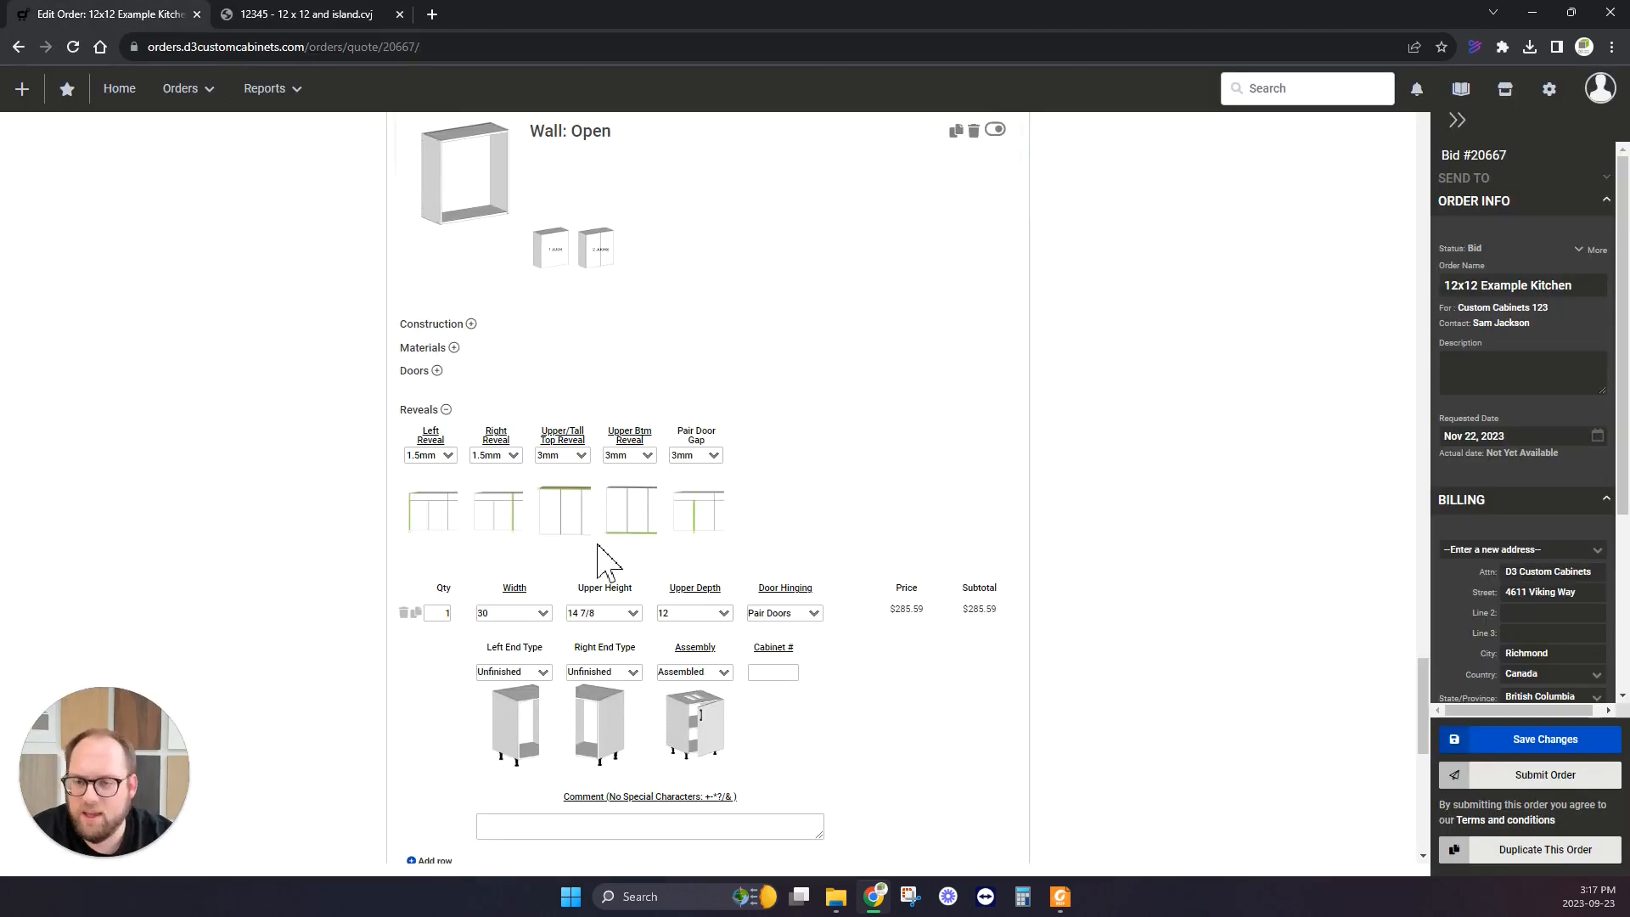
Give the open wall cabinet the number 23 and the comment "Hood Cab".
scroll(570, 634, "down", 2)
left_click(777, 501)
type("23")
left_click(647, 658)
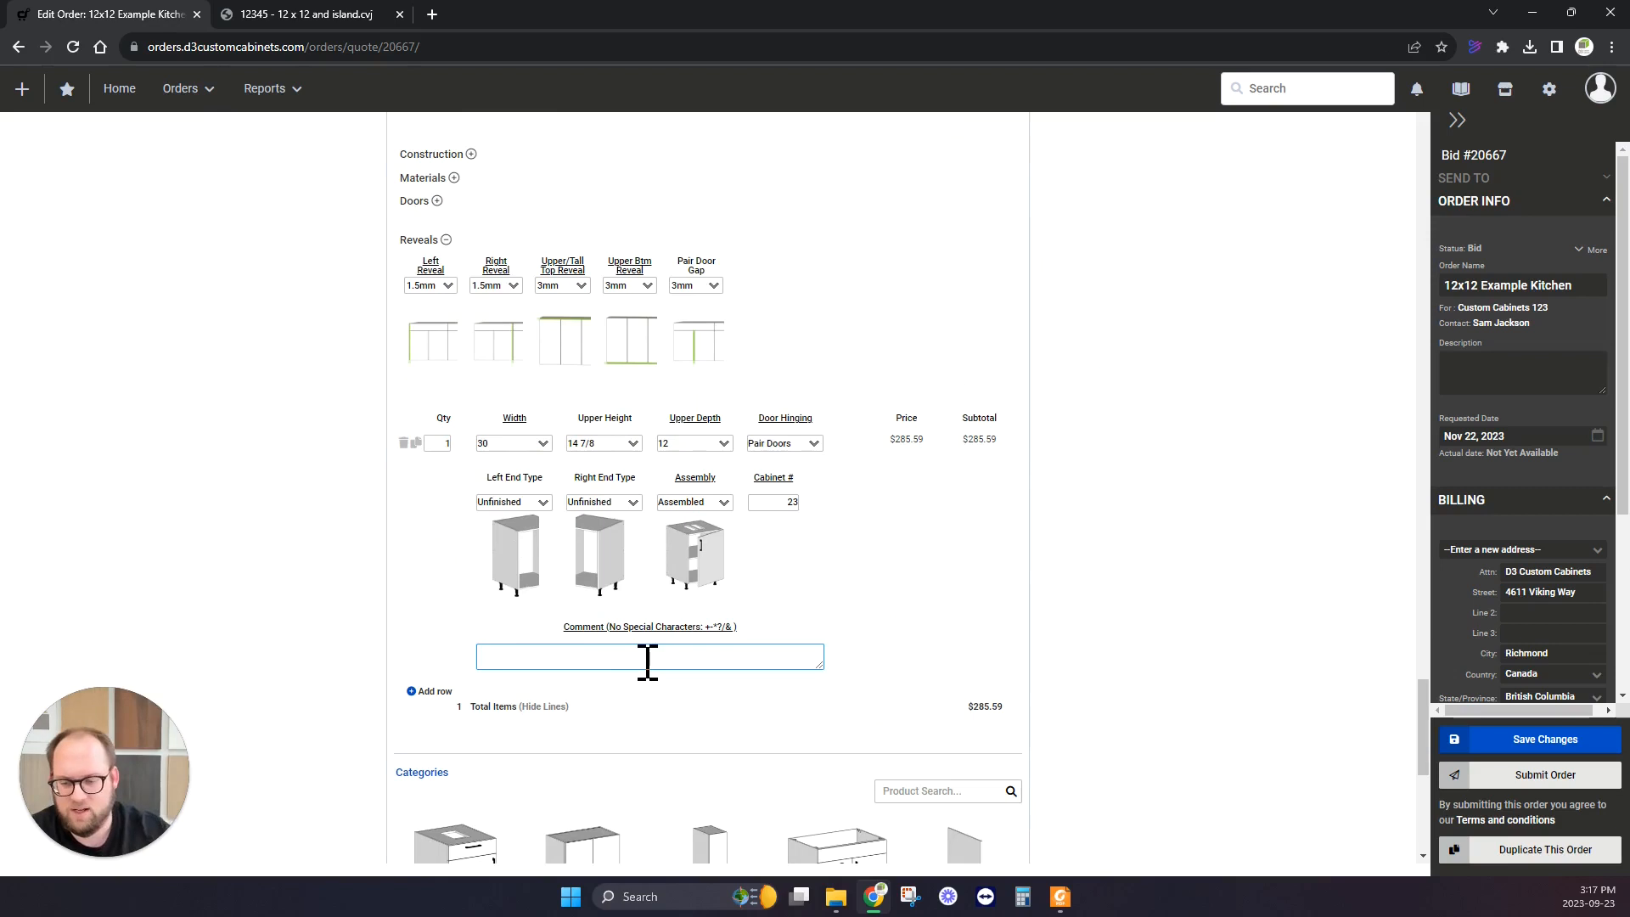
type("Hood Cab")
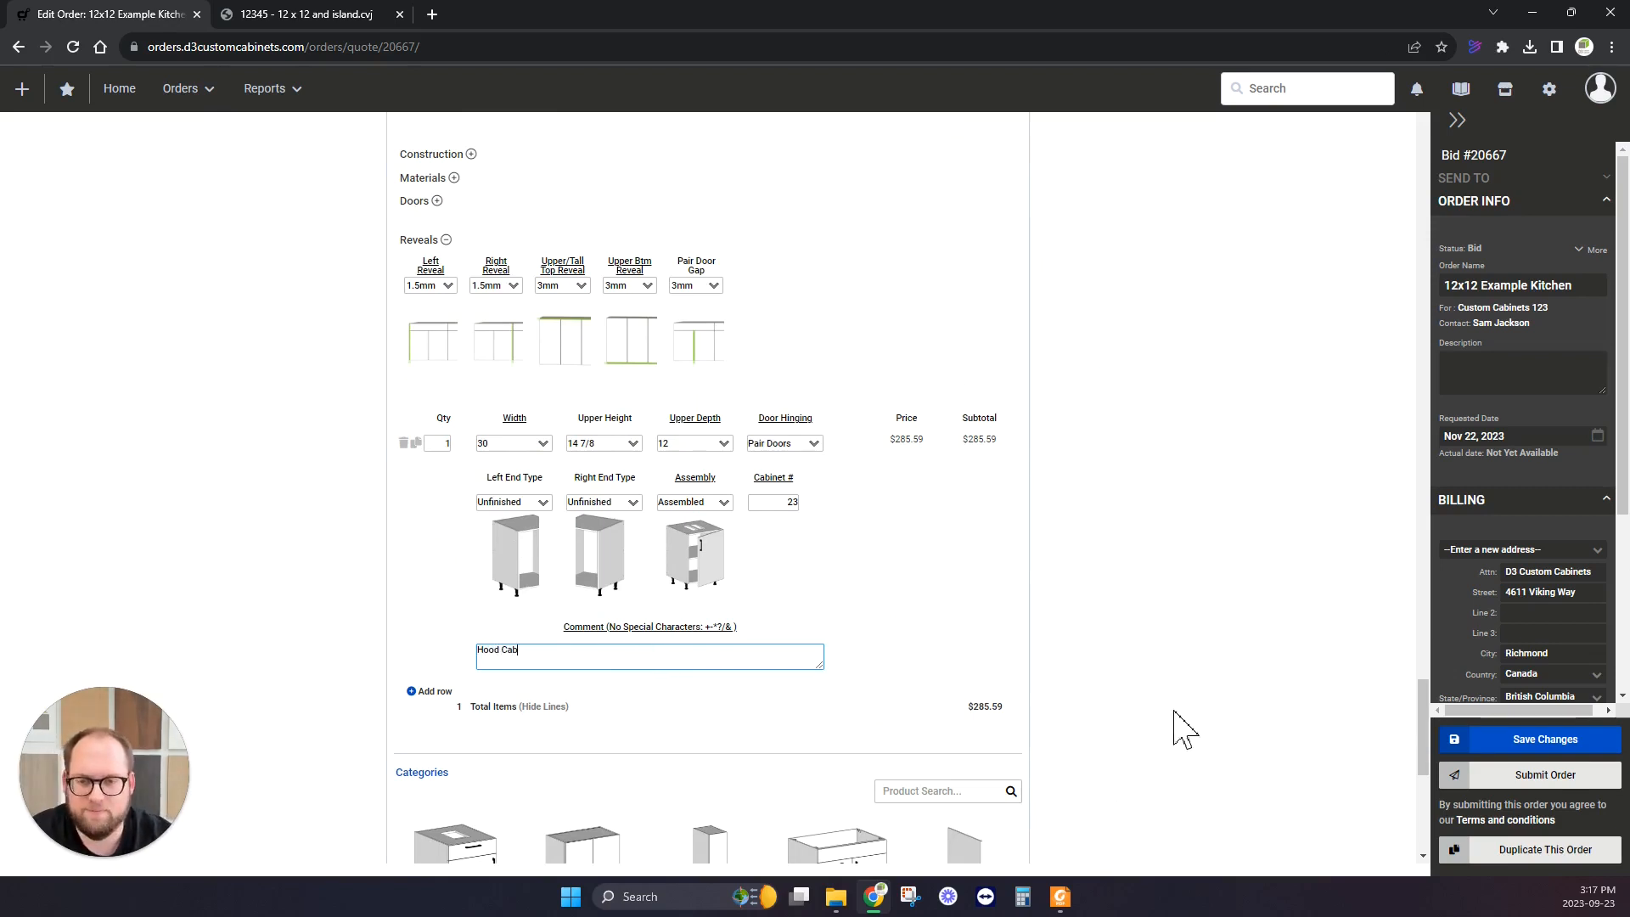
left_click(1104, 628)
Examine the cabinet above the fridge in the Elevation 2 and Plan View drawings for its dimensions, then return to the order.
left_click(309, 15)
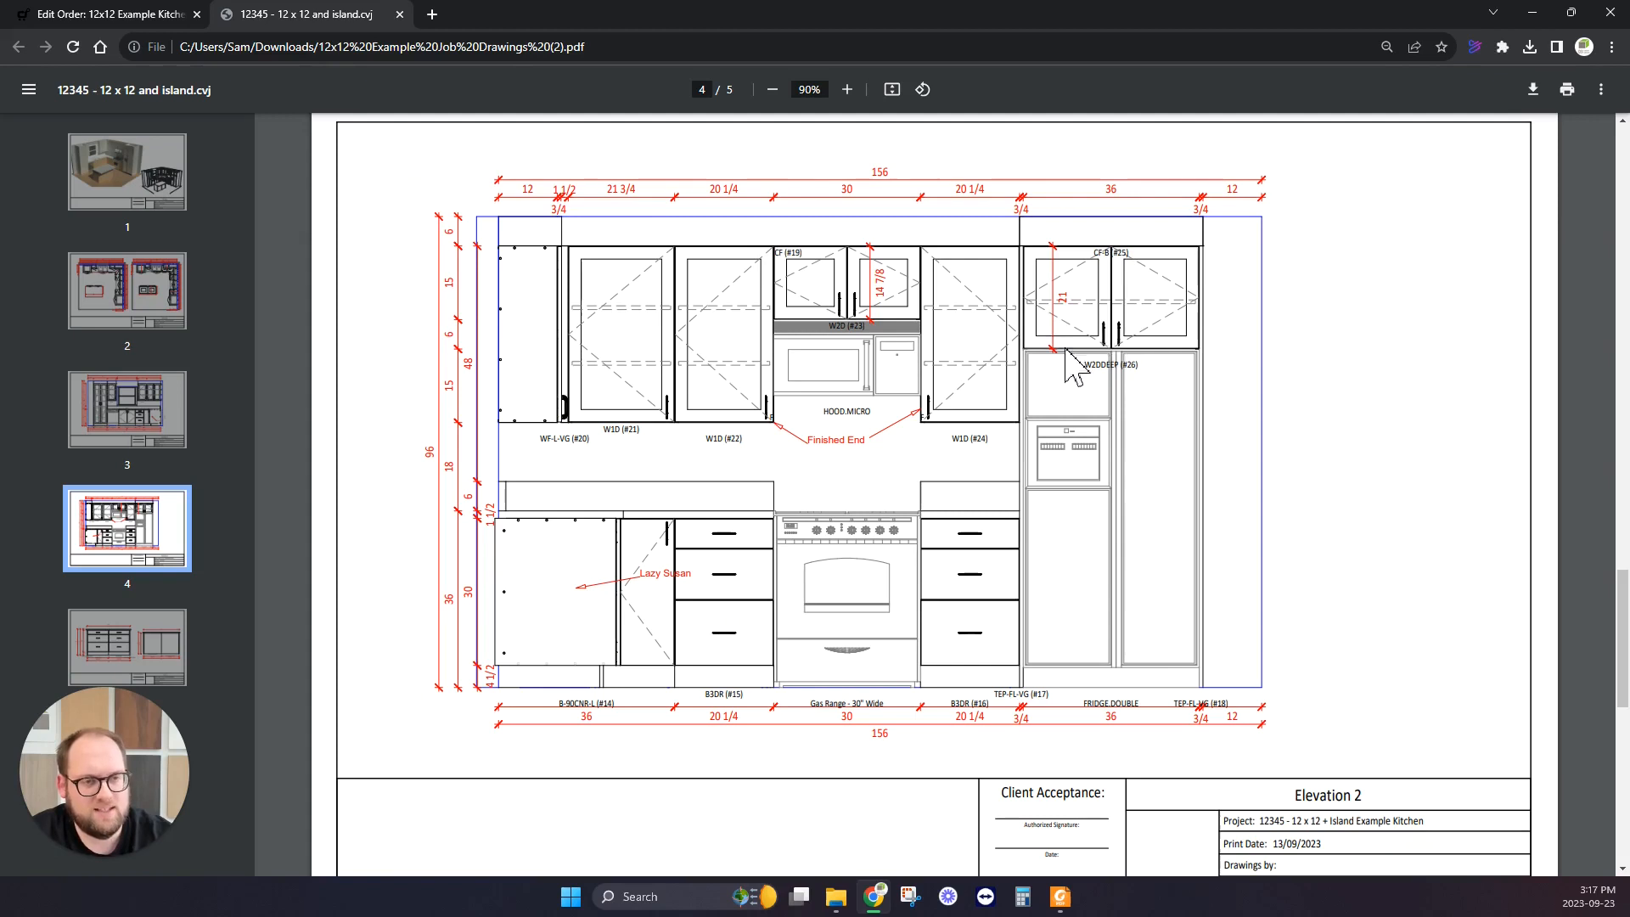
scroll(1032, 424, "up", 15)
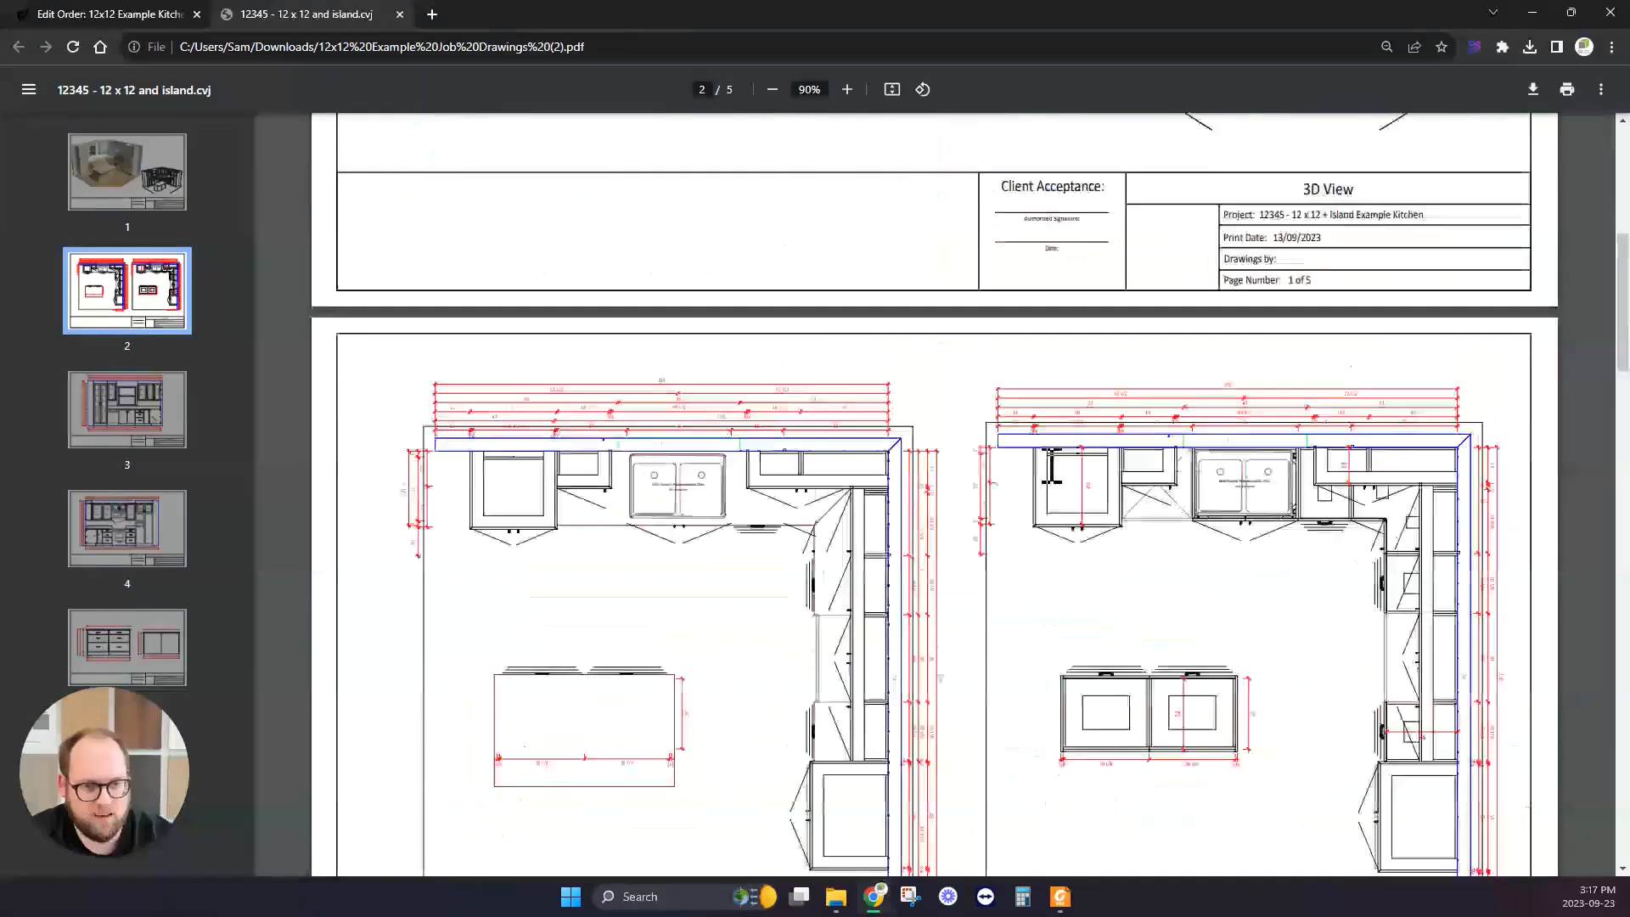
scroll(1029, 441, "down", 1)
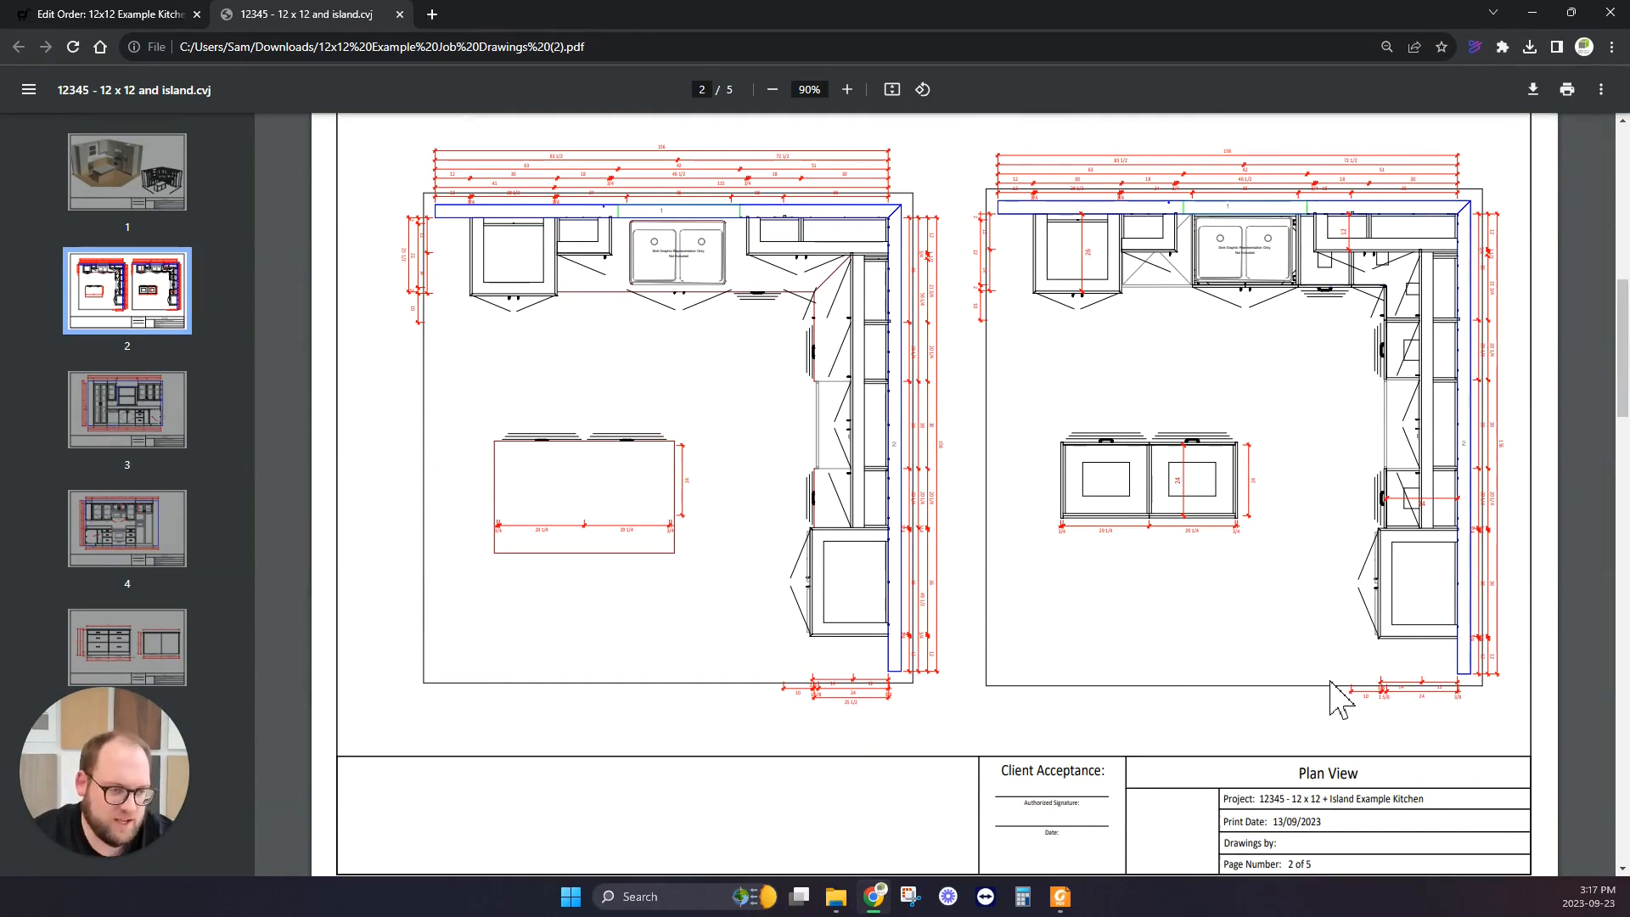
left_click(153, 16)
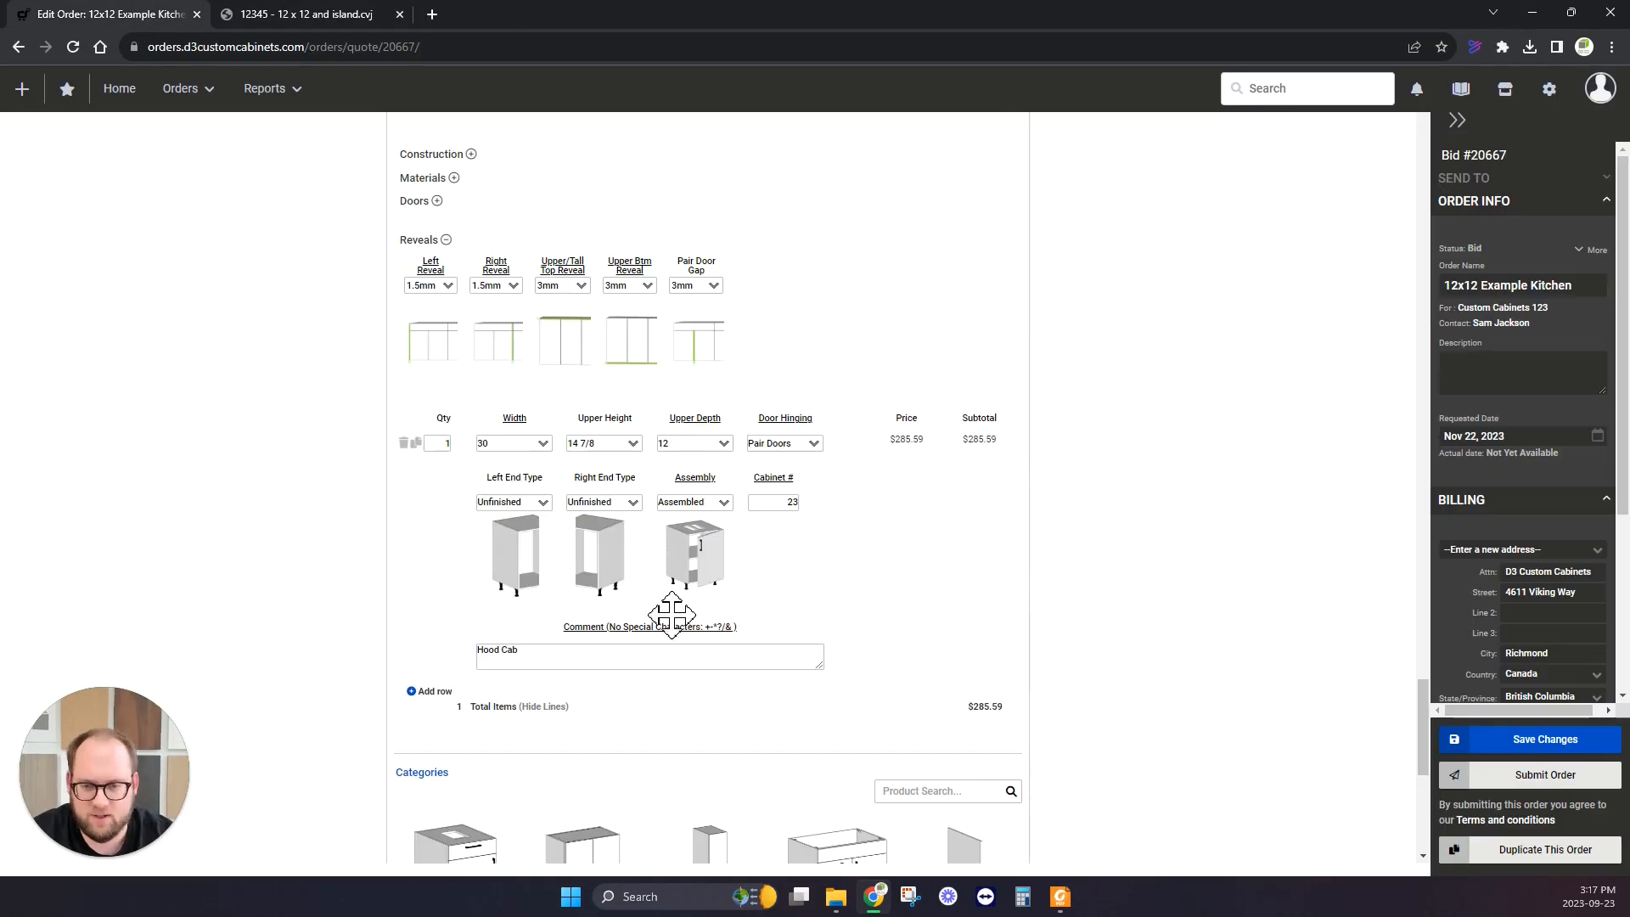
Add a standard wall cabinet with one adjustable shelf (Wall: 1 Adj Shelf) to the order.
scroll(594, 564, "down", 5)
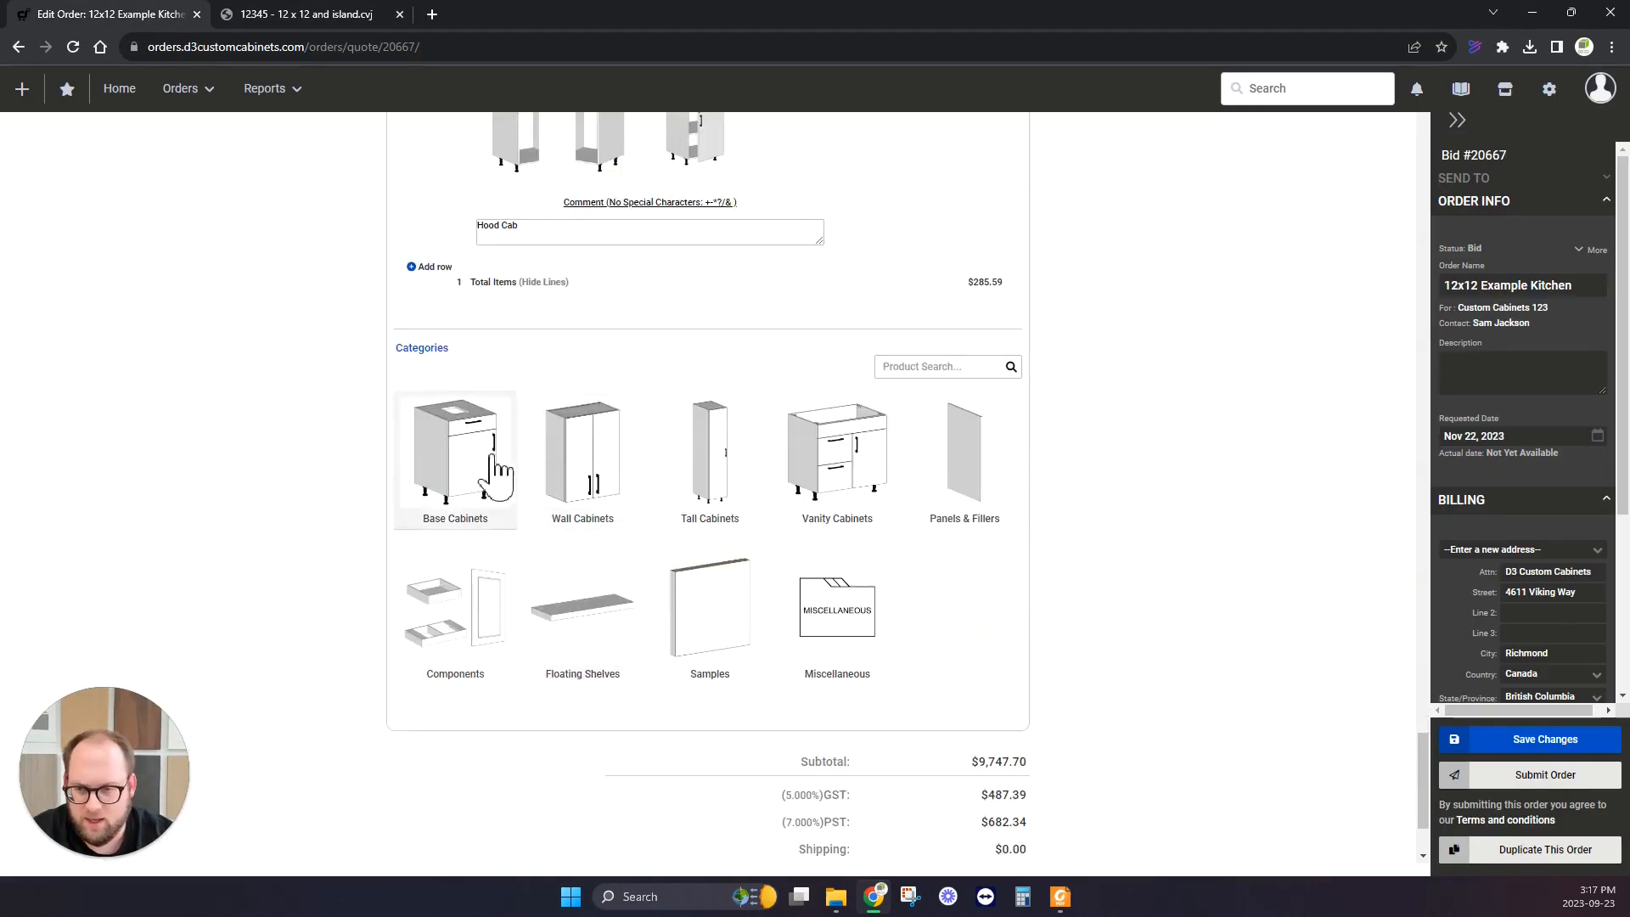
left_click(462, 463)
left_click(422, 348)
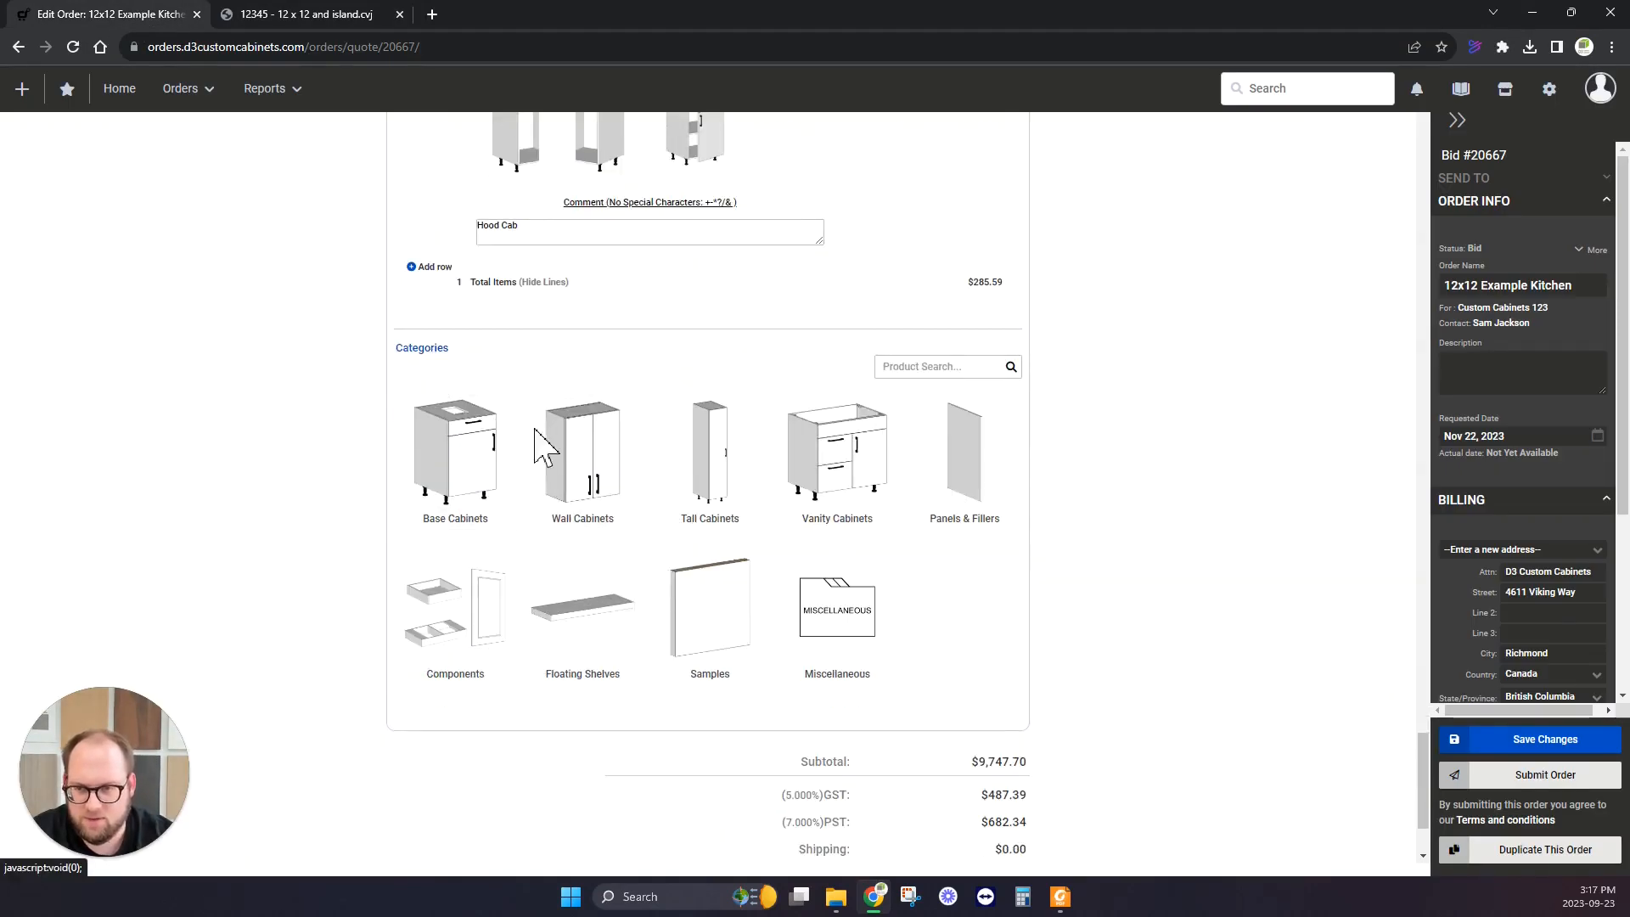
left_click(579, 459)
left_click(455, 463)
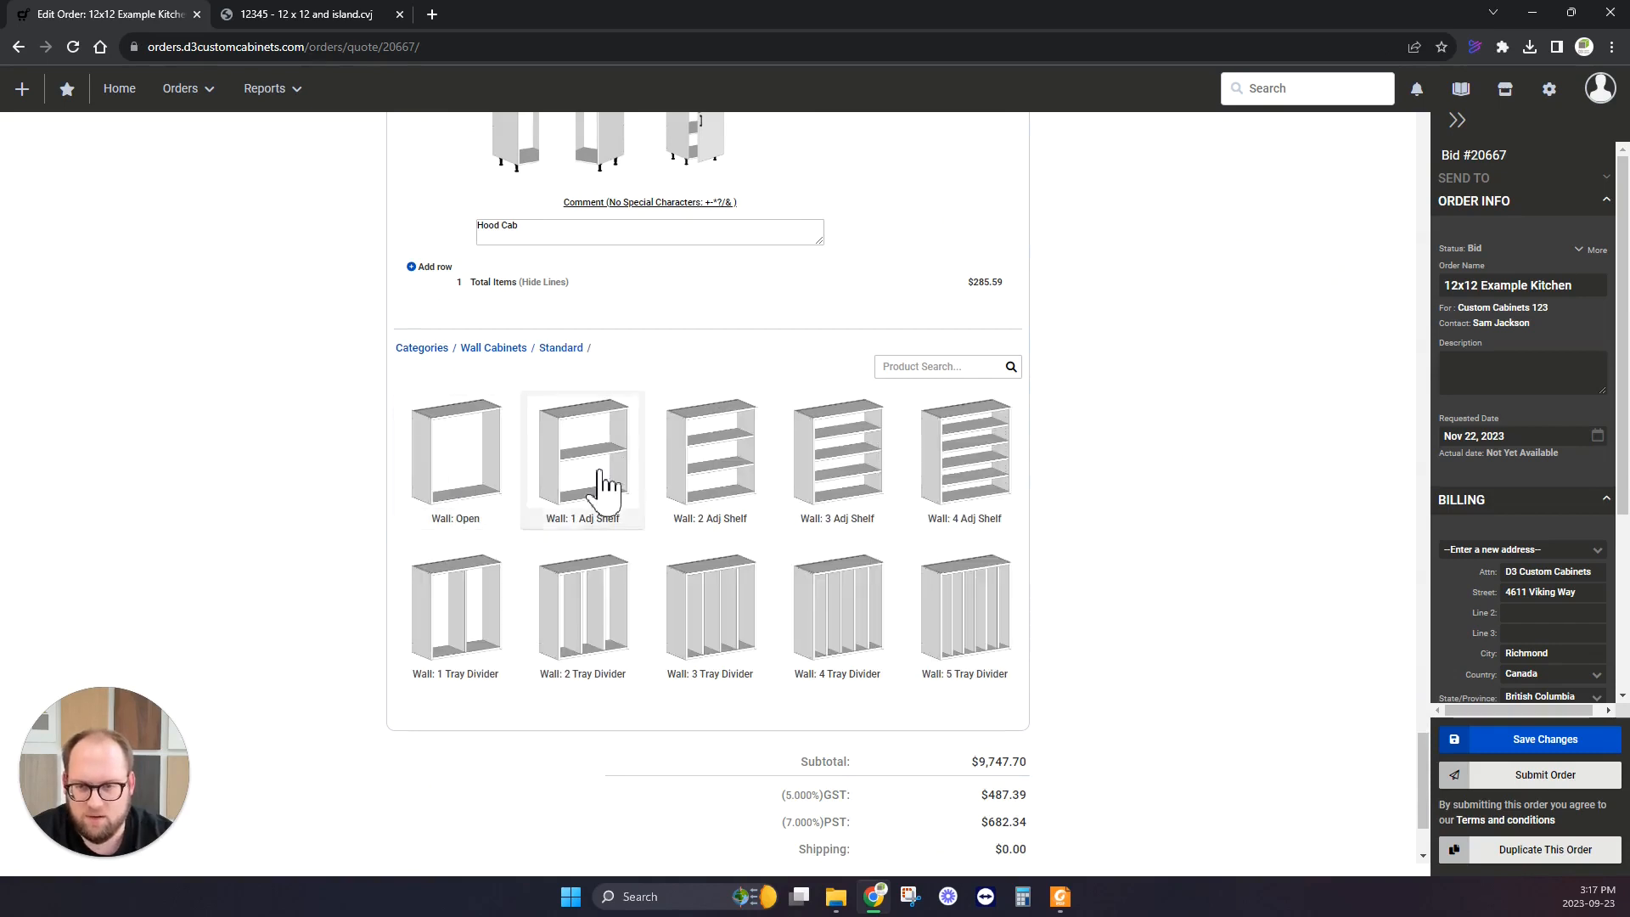
left_click(564, 466)
left_click(547, 467)
left_click(541, 475)
Check the cabinet above the fridge in Elevation 2, then set the new wall cabinet's width to 36 and its door hinging to Pair Doors.
left_click(310, 15)
scroll(625, 490, "down", 15)
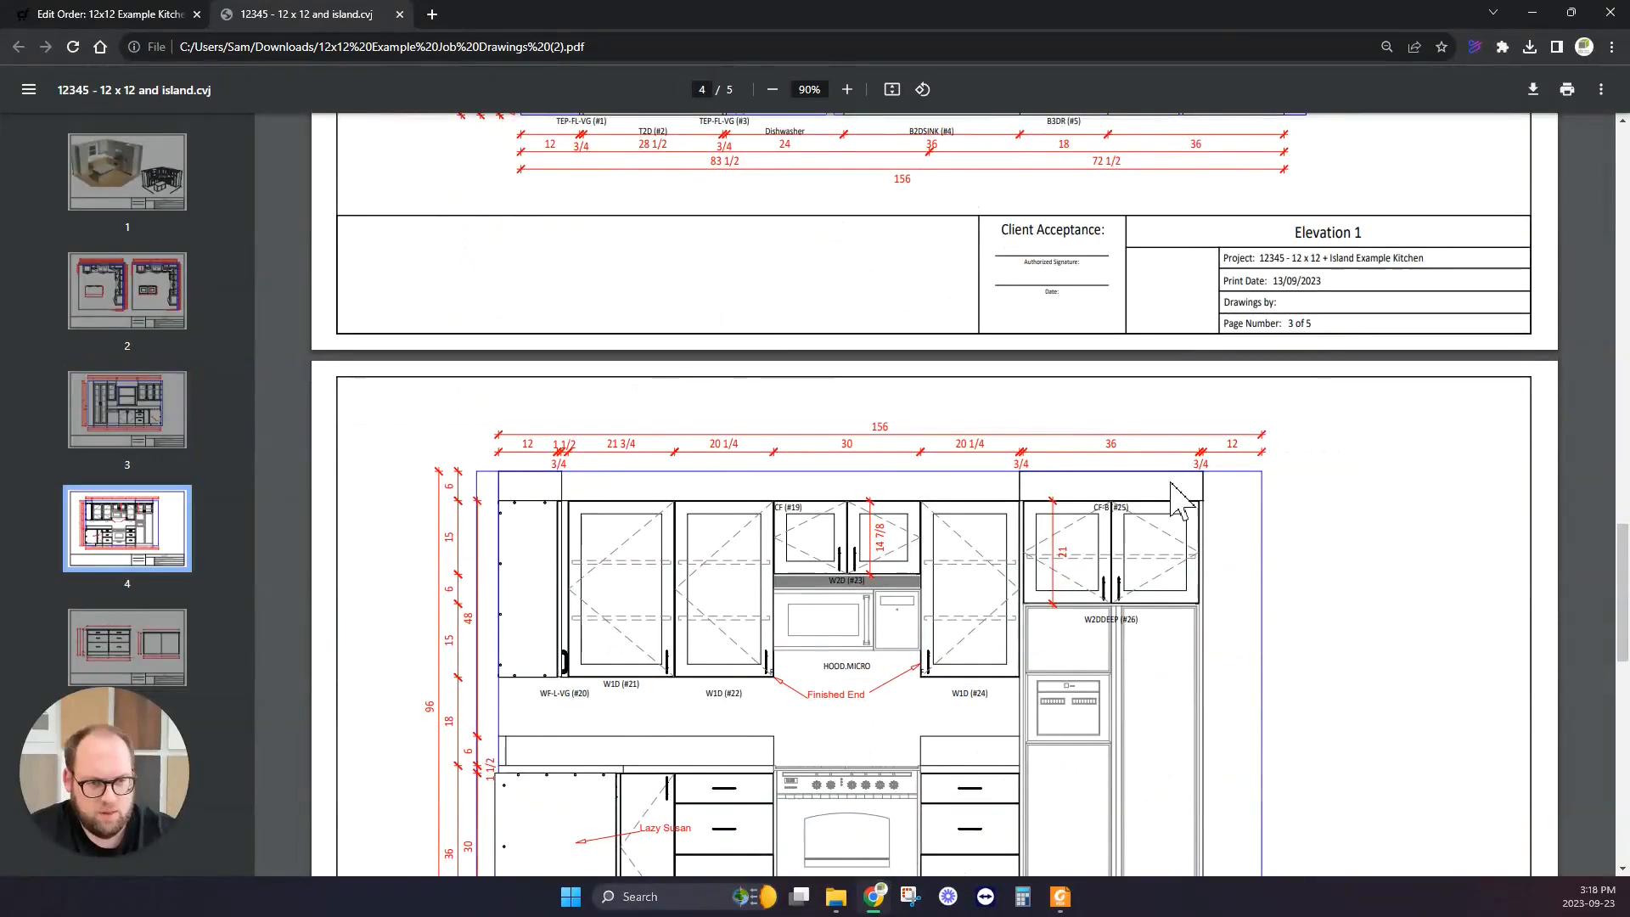
left_click(132, 15)
left_click(545, 467)
type("36")
key("Return")
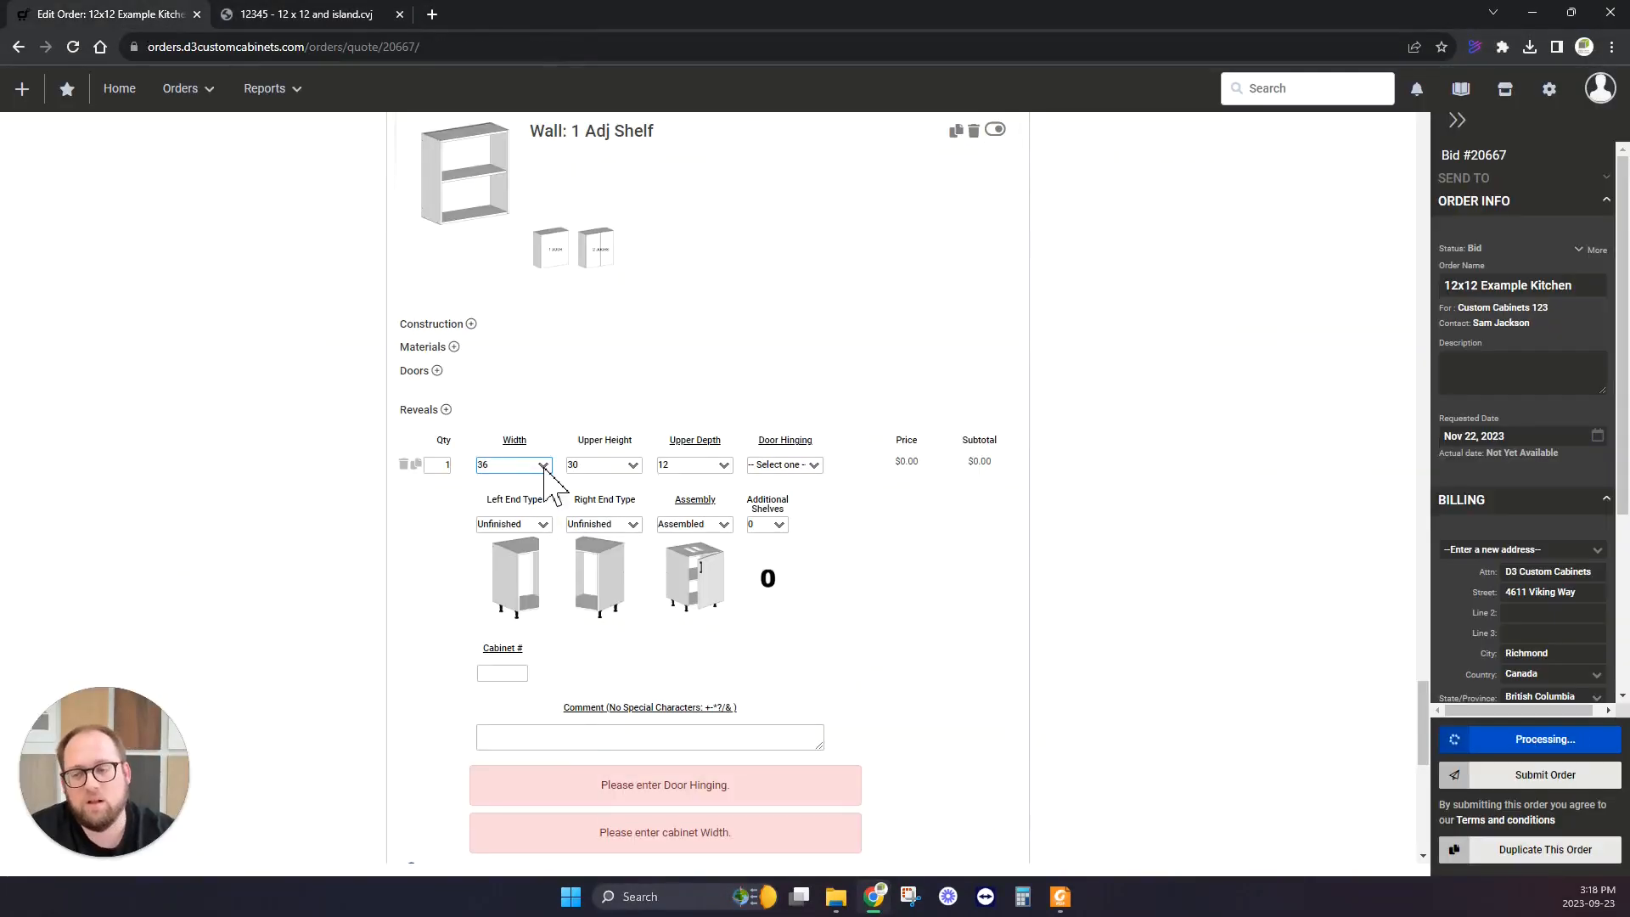
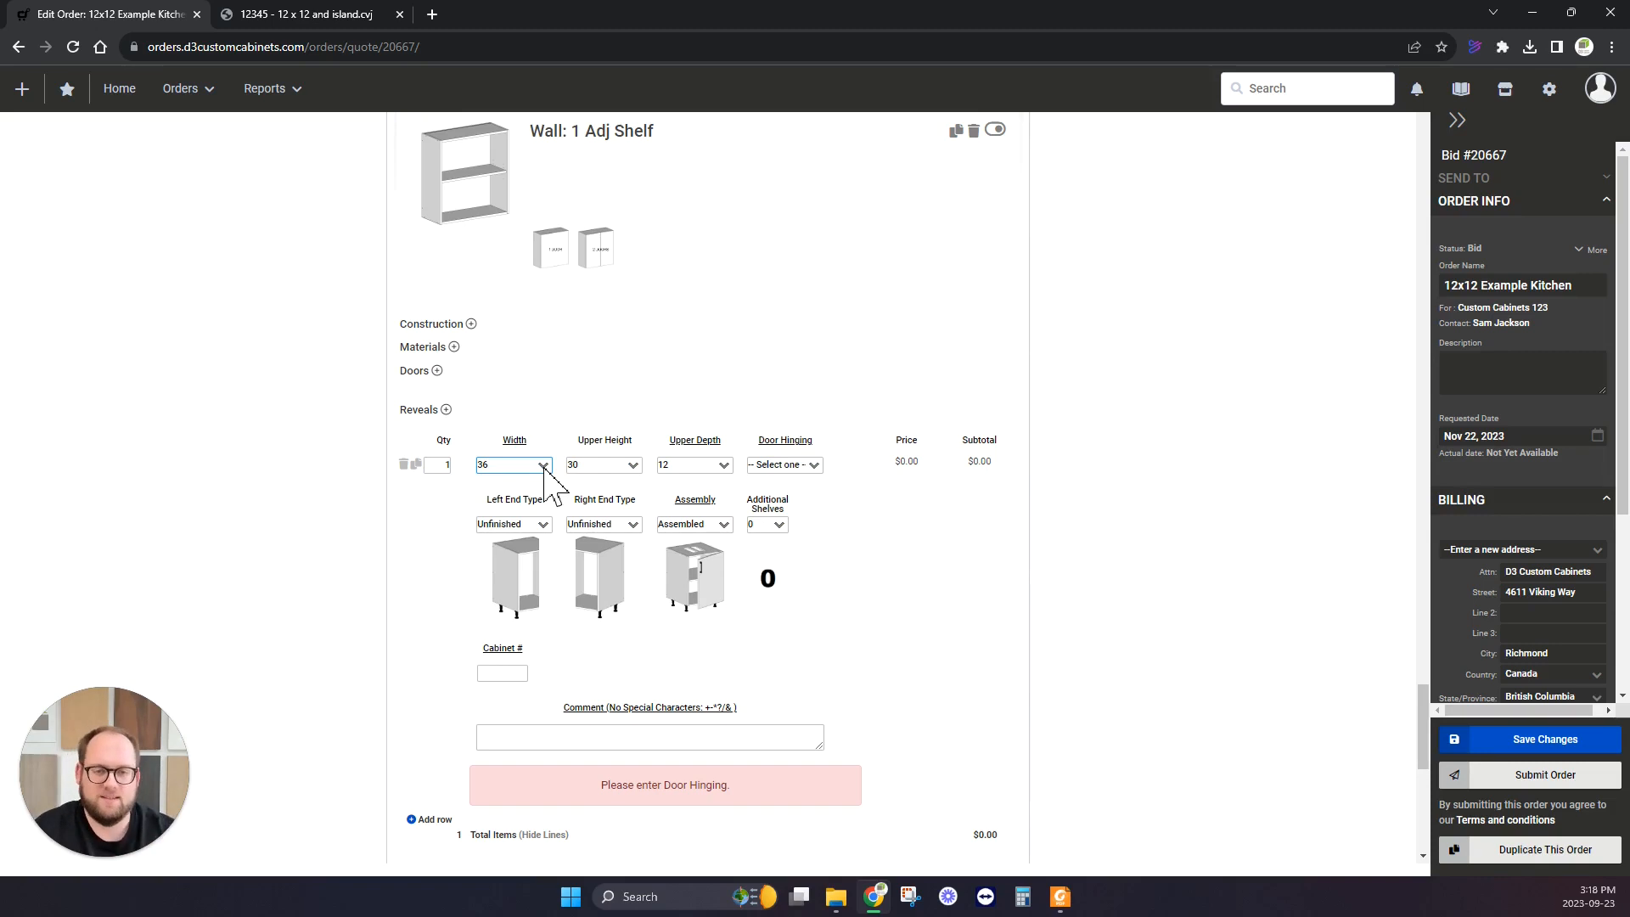
left_click(797, 466)
left_click(774, 539)
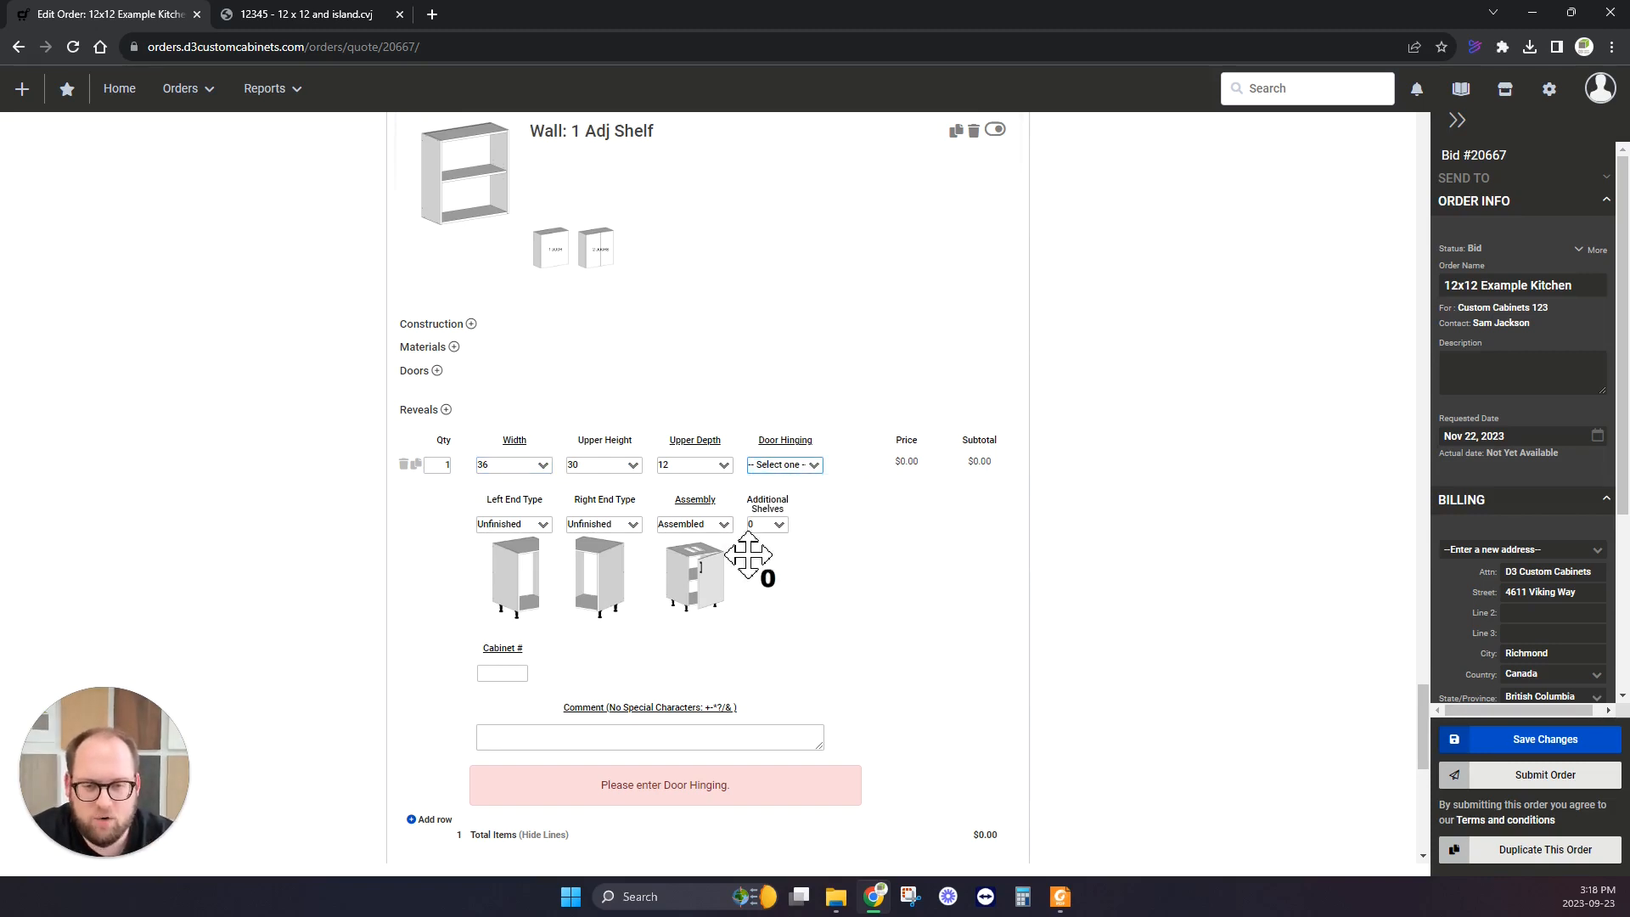
Set the one-shelf wall cabinet's upper height to 21 and its upper depth to 26.
left_click(544, 465)
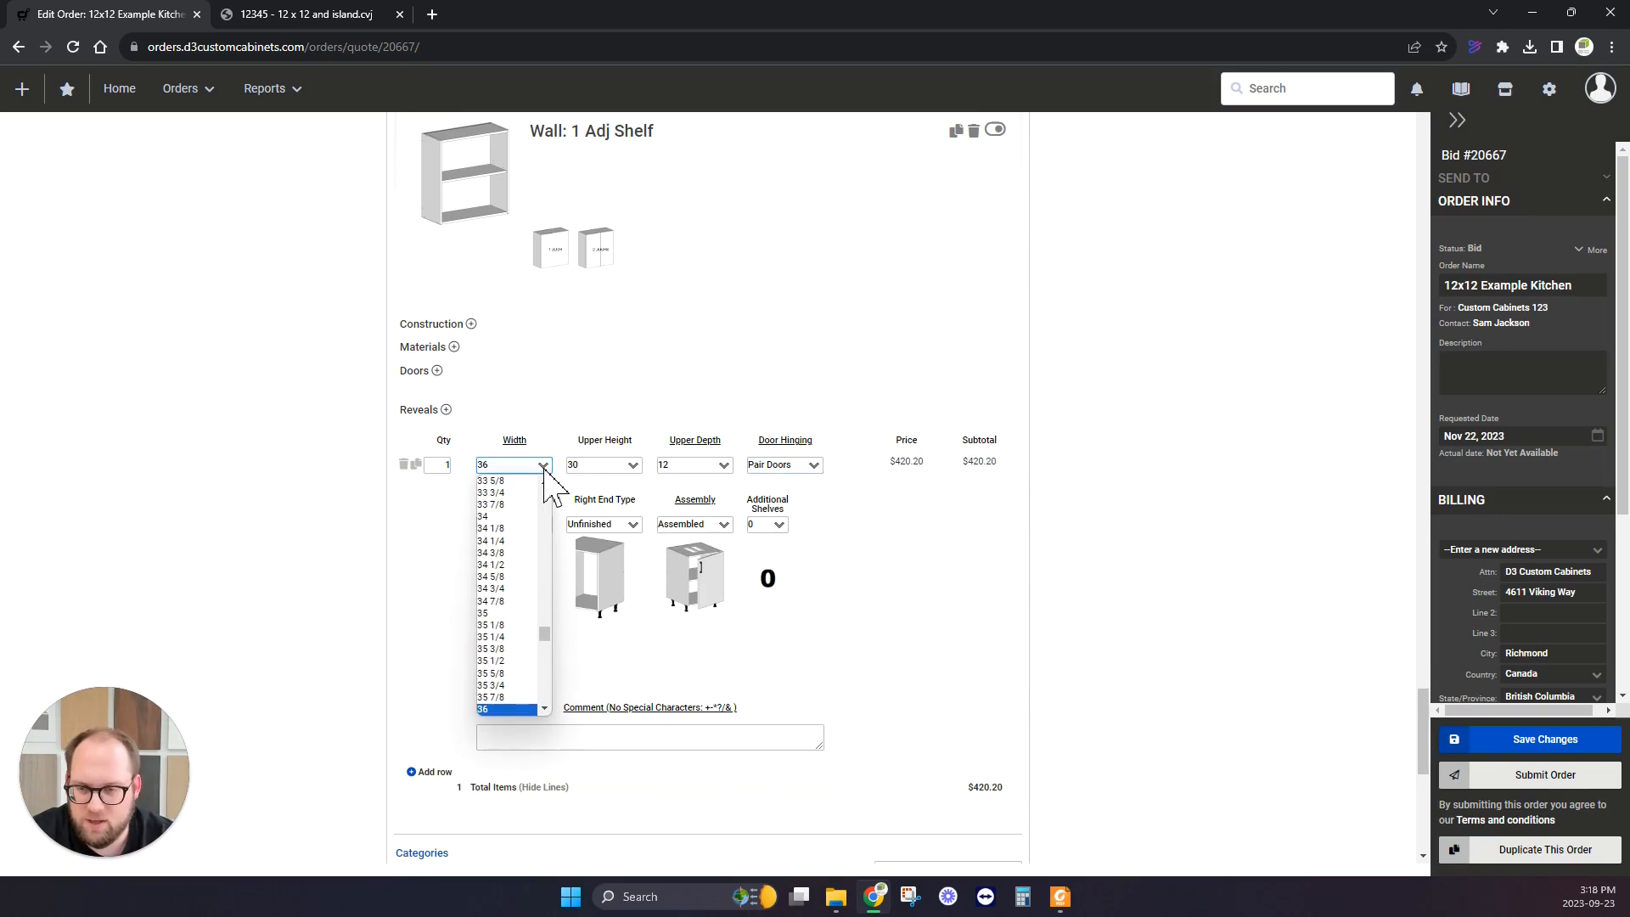
left_click(599, 467)
left_click(600, 467)
type("21")
key("Return")
left_click(726, 467)
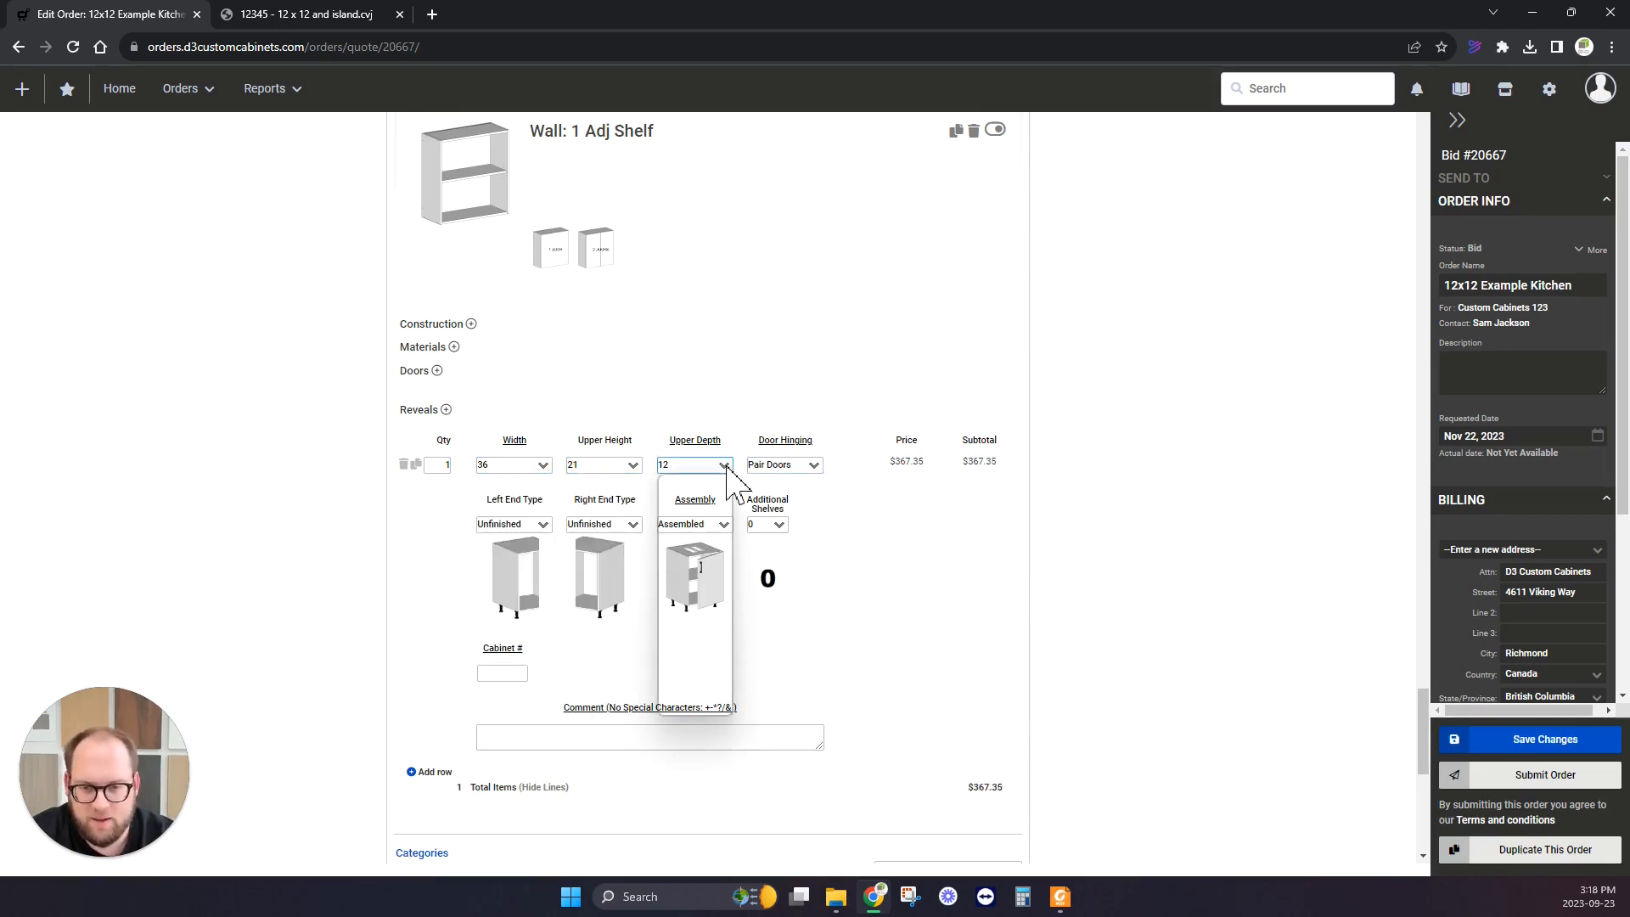
type("26")
key("Return")
scroll(728, 478, "down", 1)
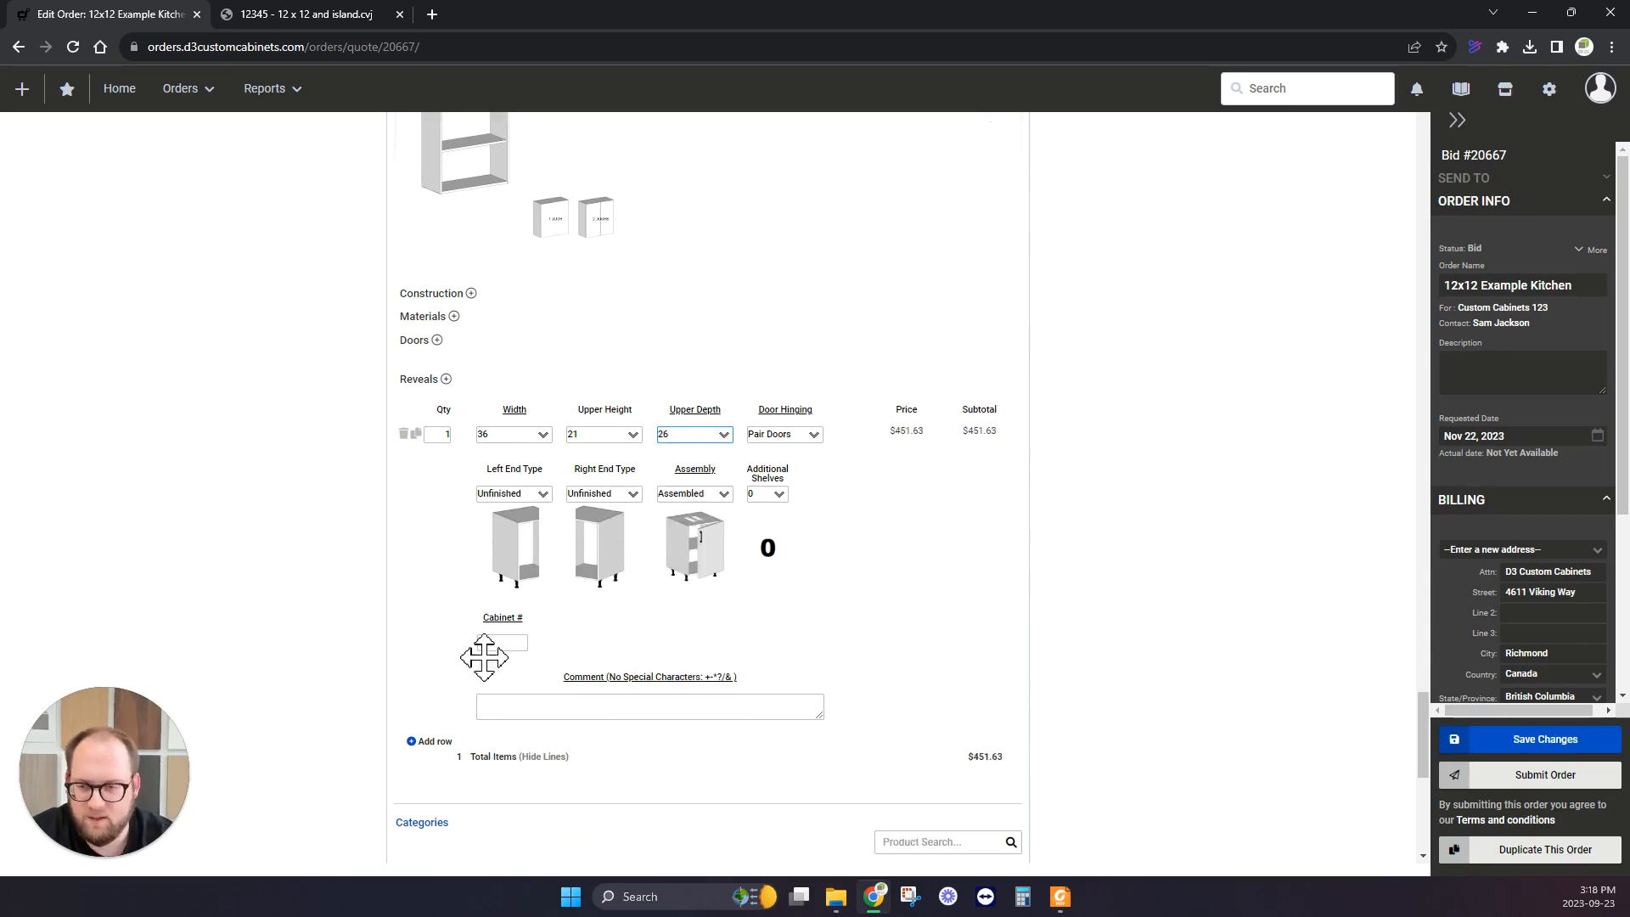
Look up the cabinet's number in Elevation 2, then give it the number 26 and the comment "Fridge Cabinet".
left_click(290, 17)
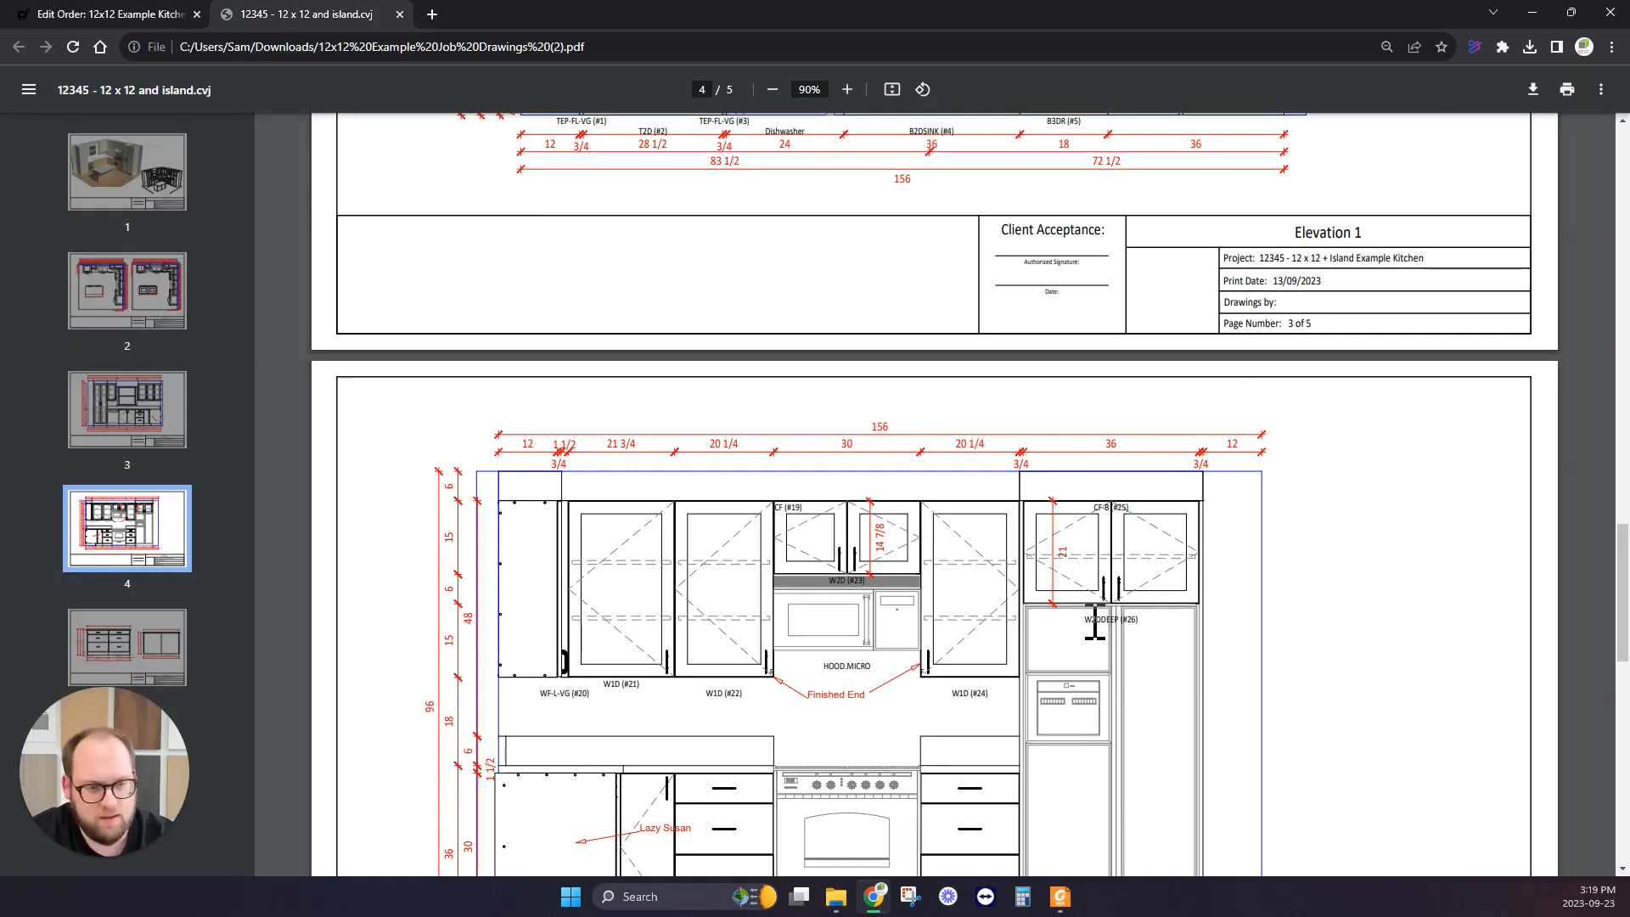
left_click(111, 14)
left_click(501, 587)
type("26")
left_click(539, 656)
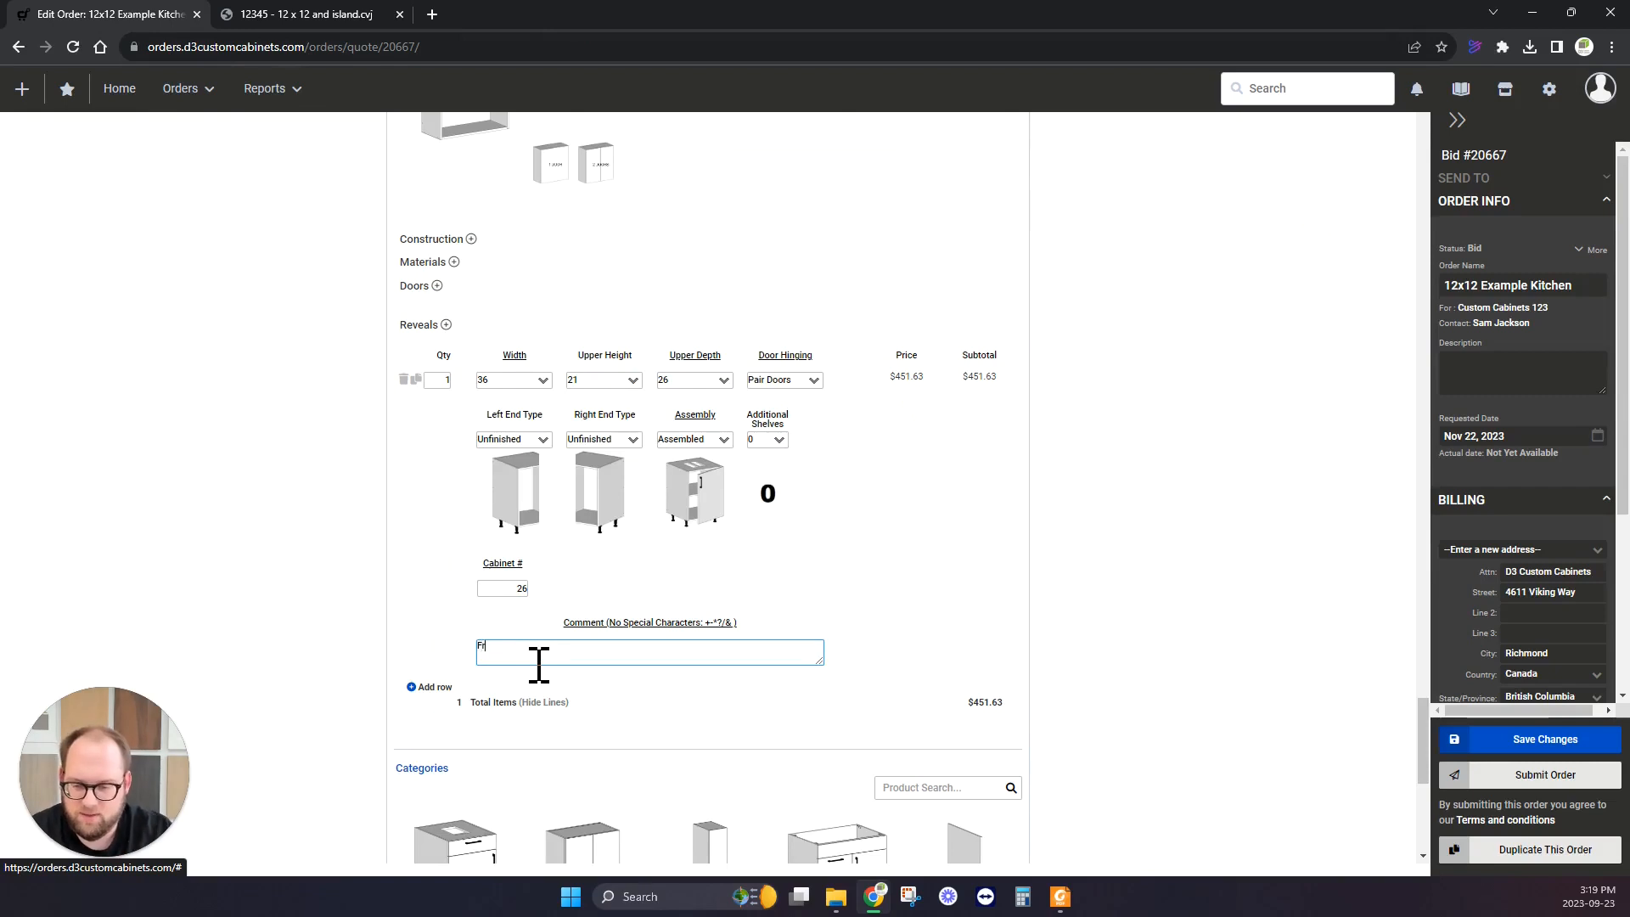
type("Fridge Cabinet")
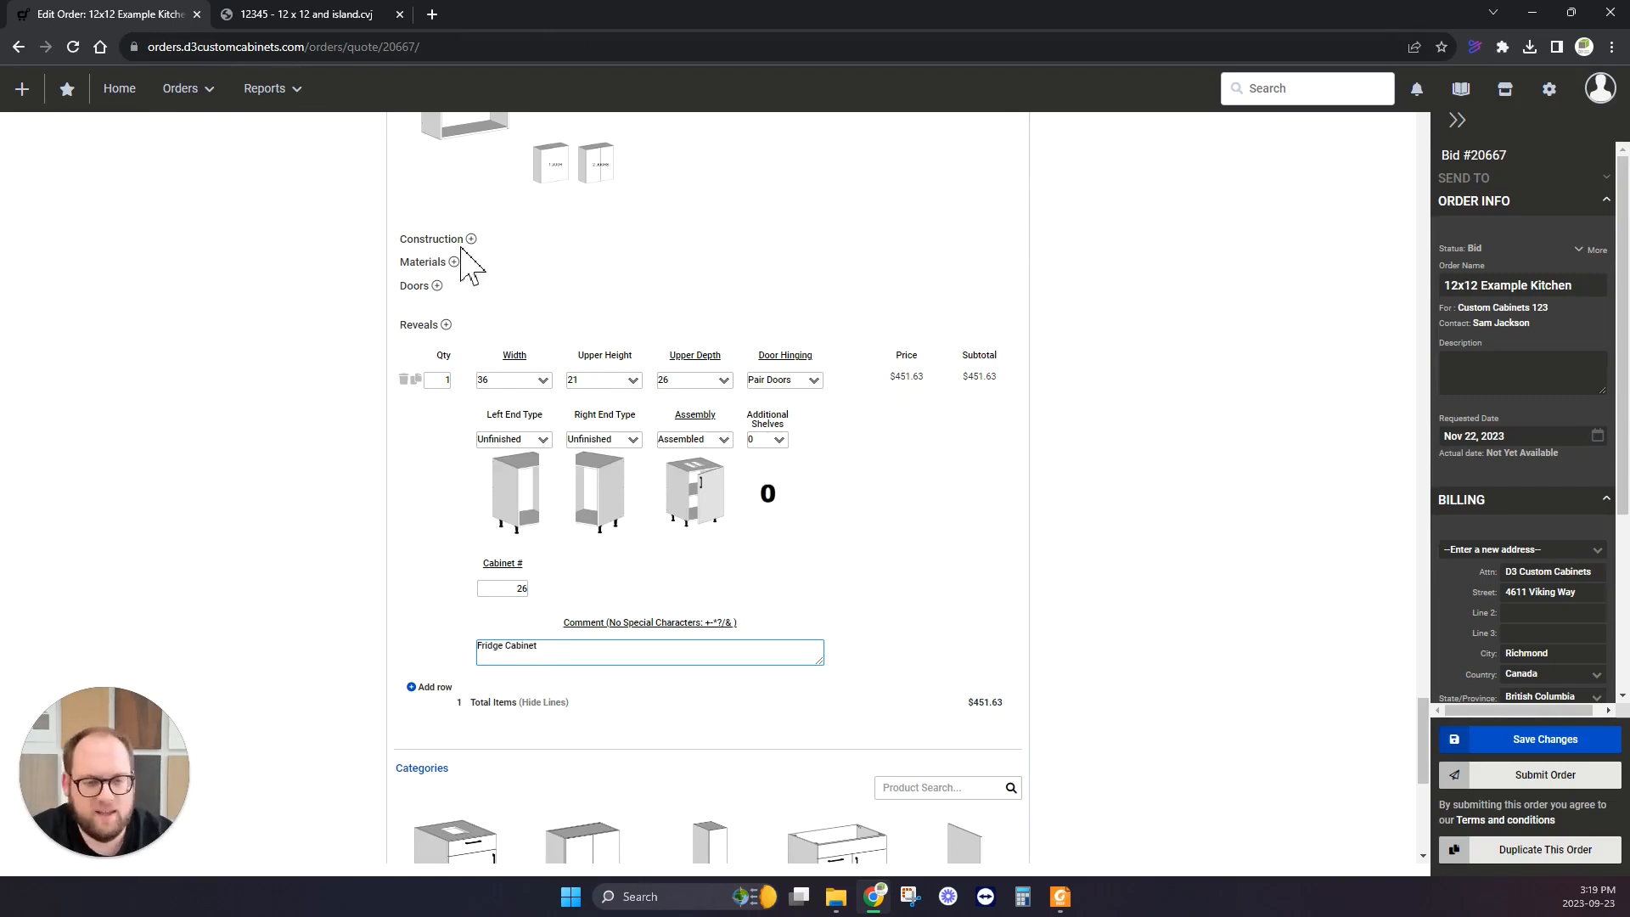
Review the kitchen in the 3D View drawing, then save the order changes.
left_click(323, 15)
scroll(840, 556, "up", 15)
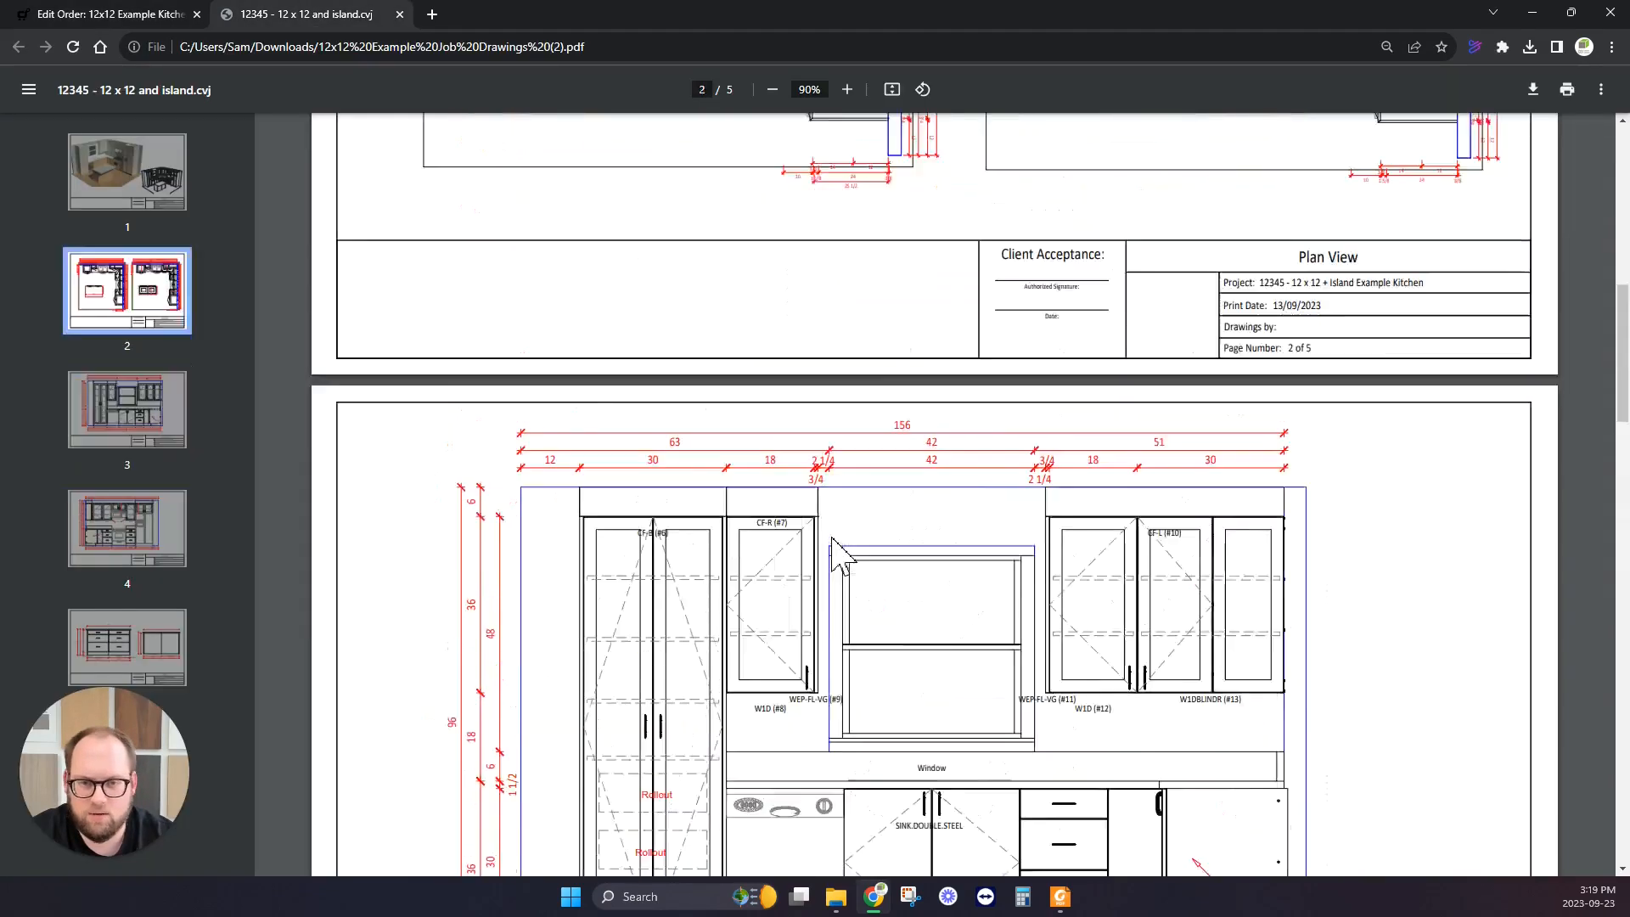
scroll(840, 556, "up", 1)
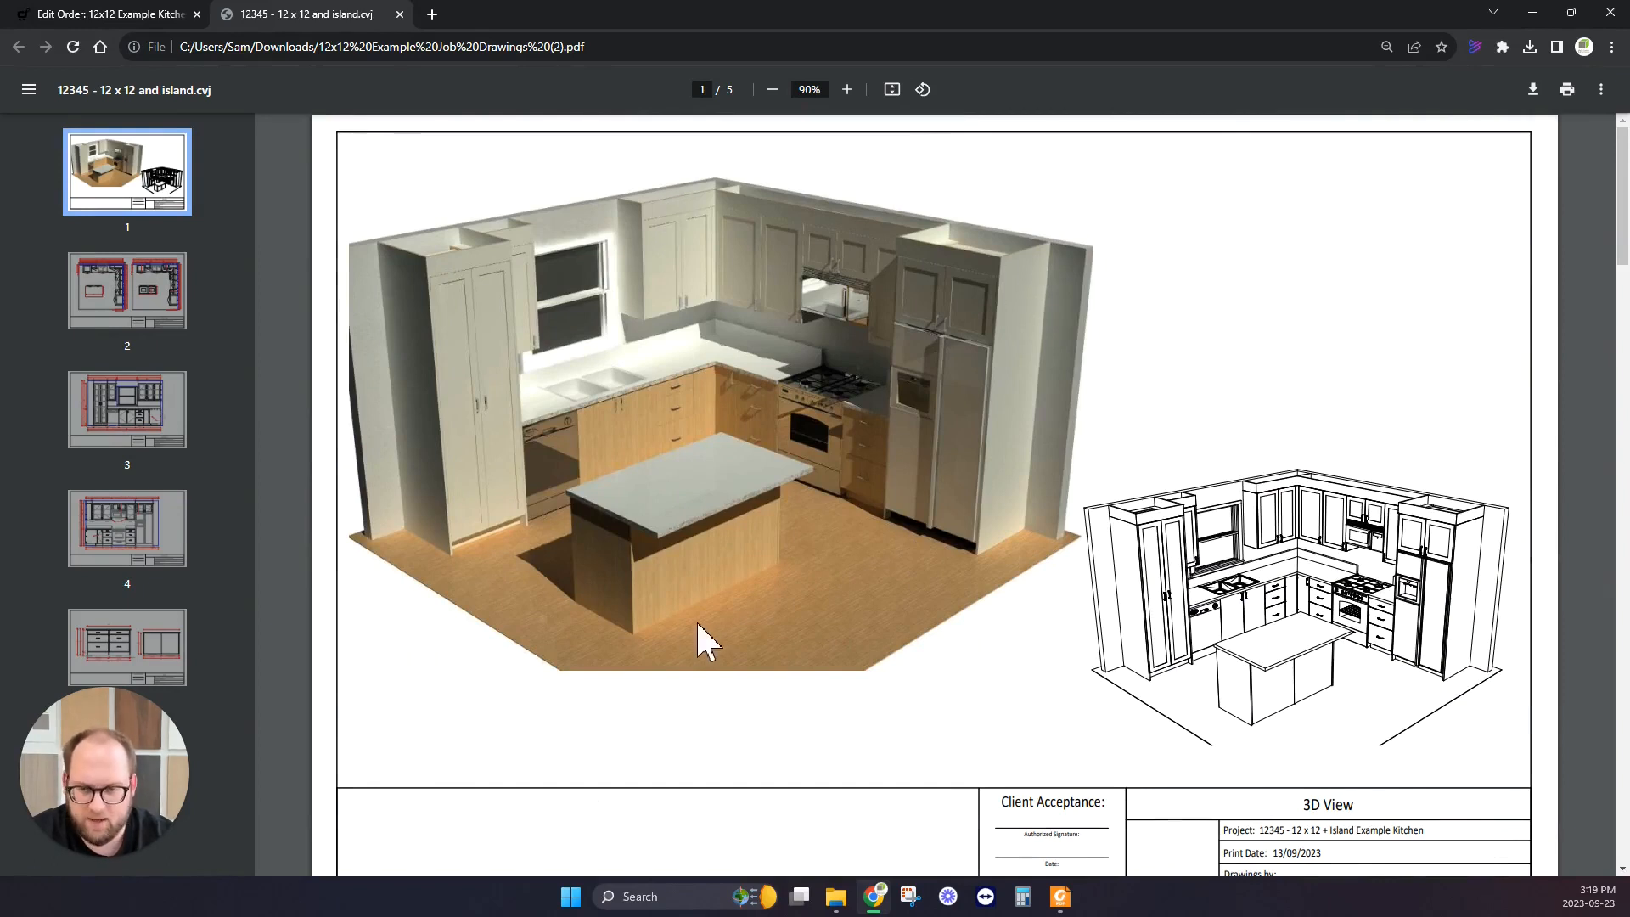
left_click(141, 15)
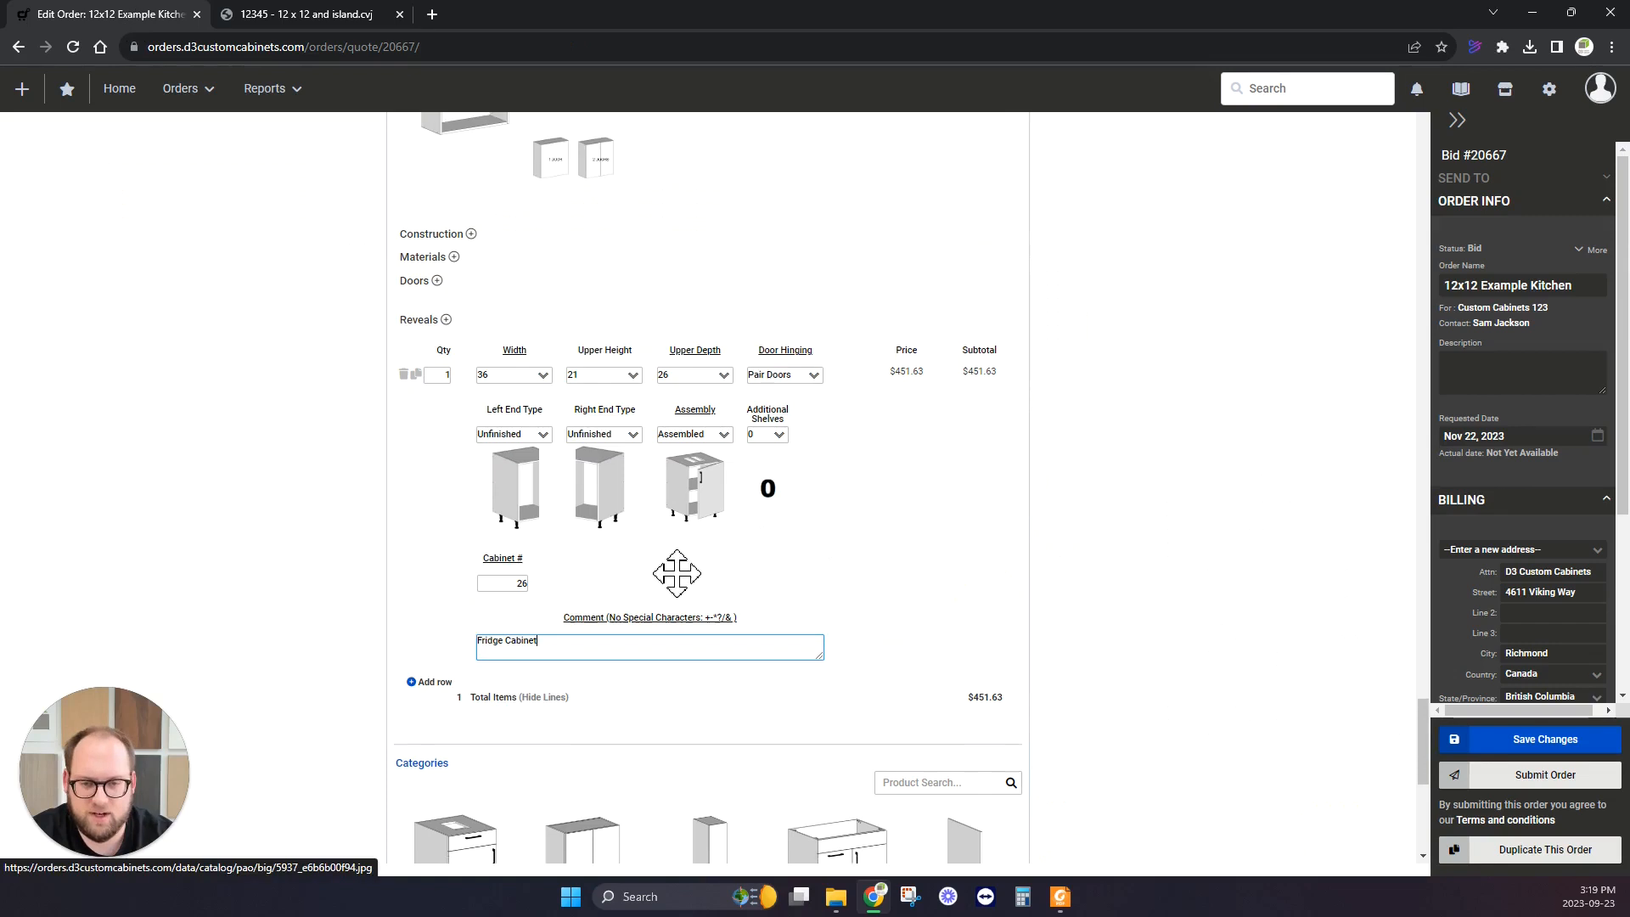
left_click(1510, 741)
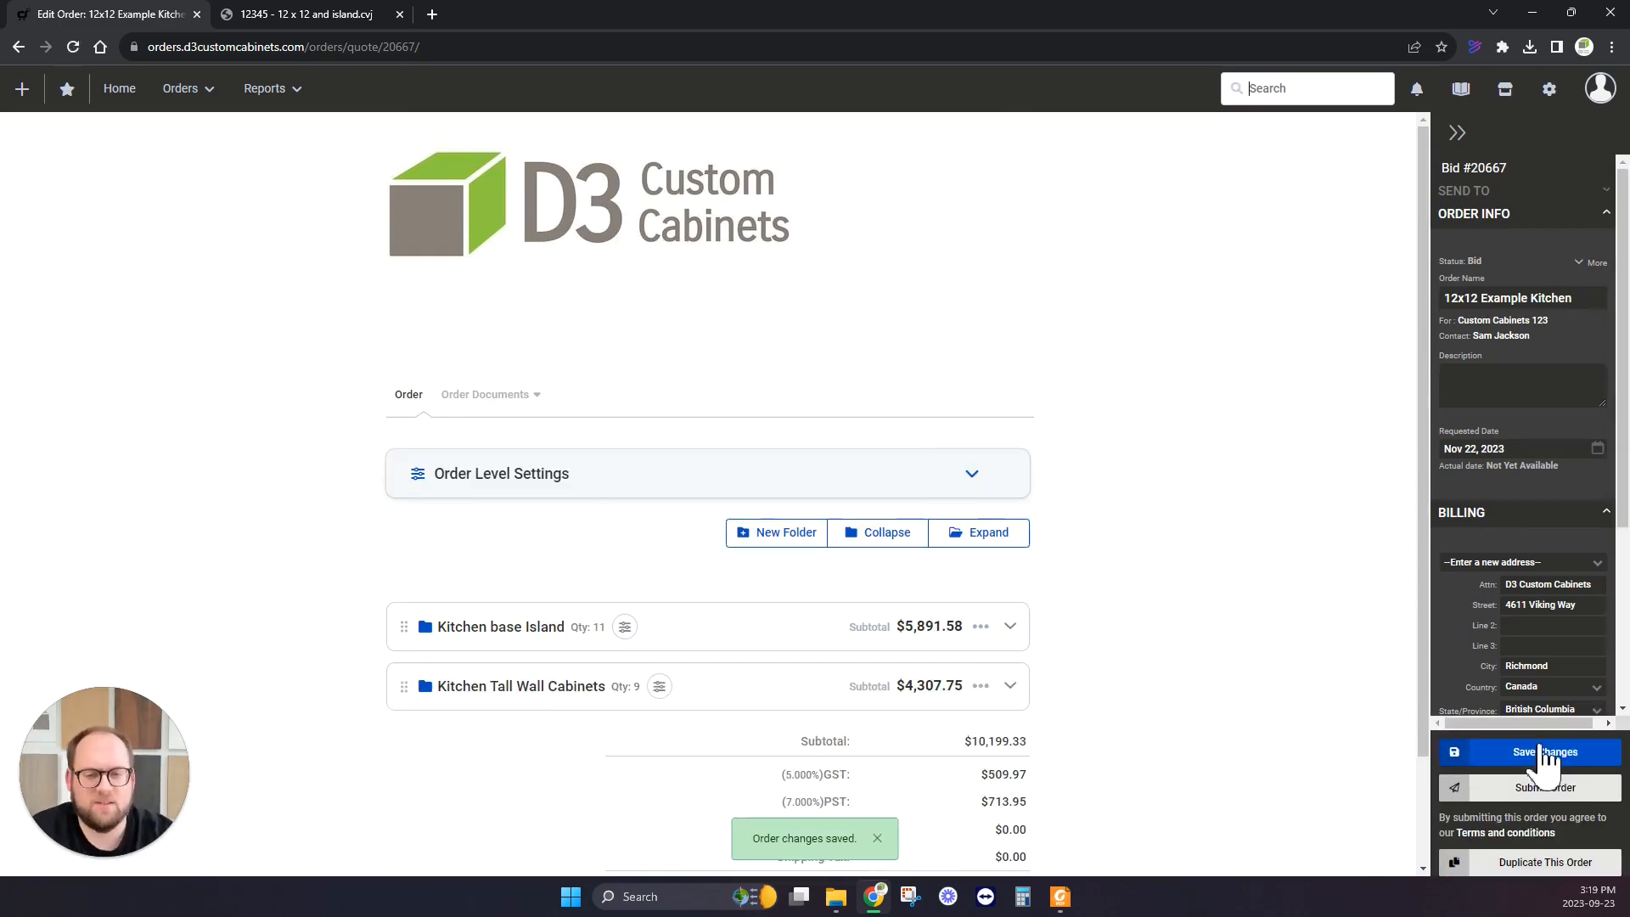
Reopen the Kitchen Tall Wall Cabinets folder and go to the product categories below its last cabinet.
scroll(1004, 556, "down", 2)
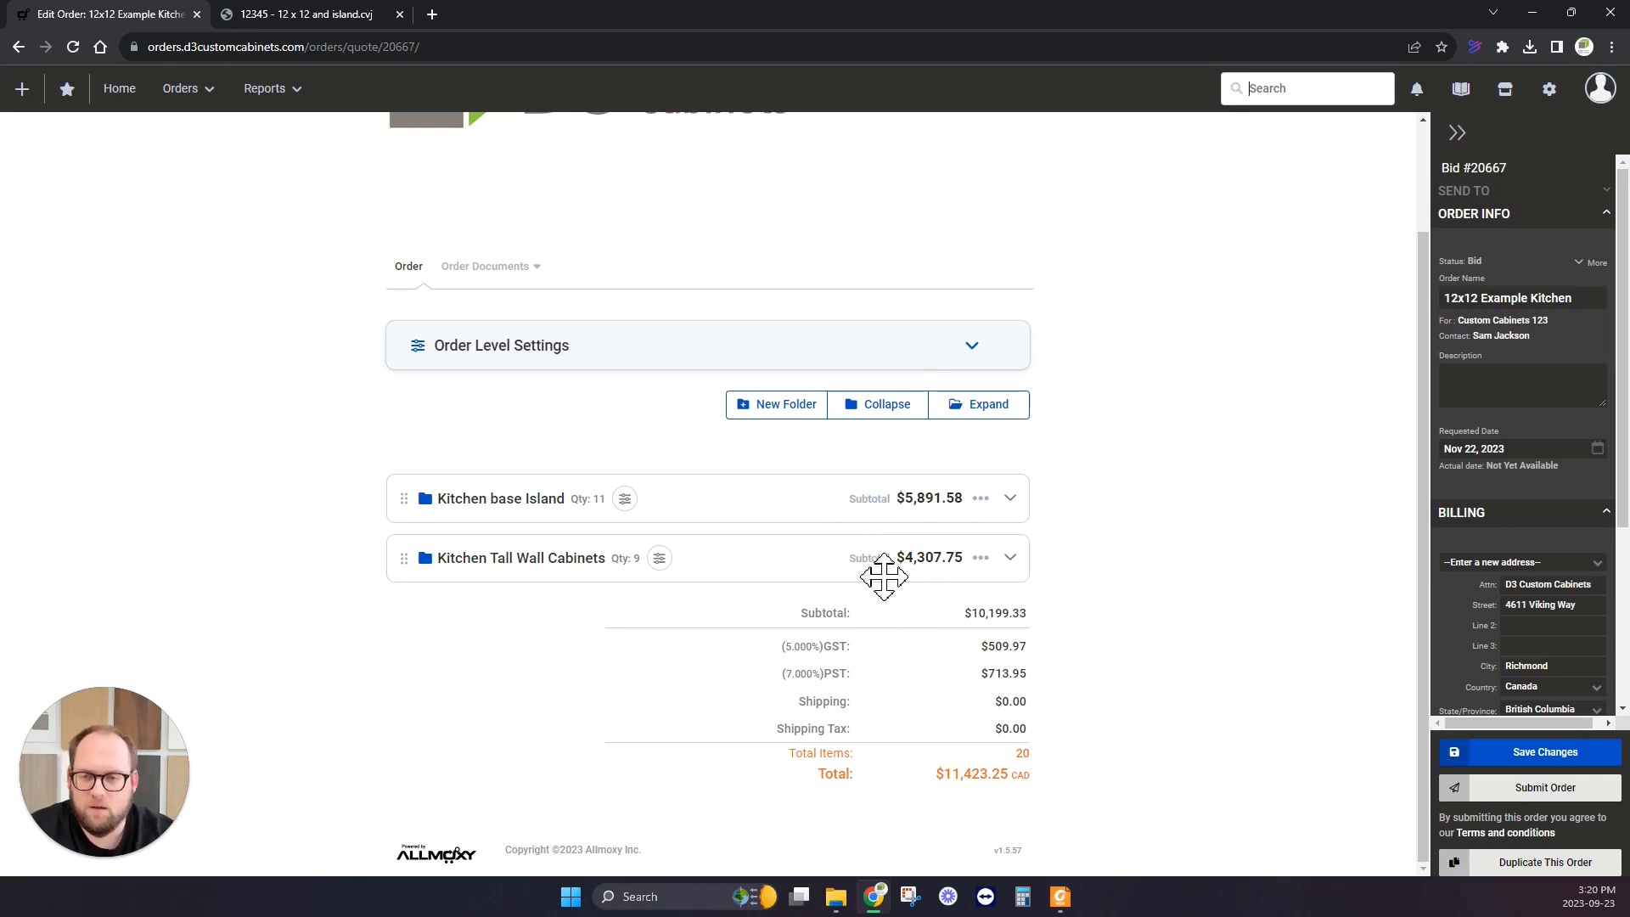
left_click(501, 558)
scroll(501, 518, "down", 15)
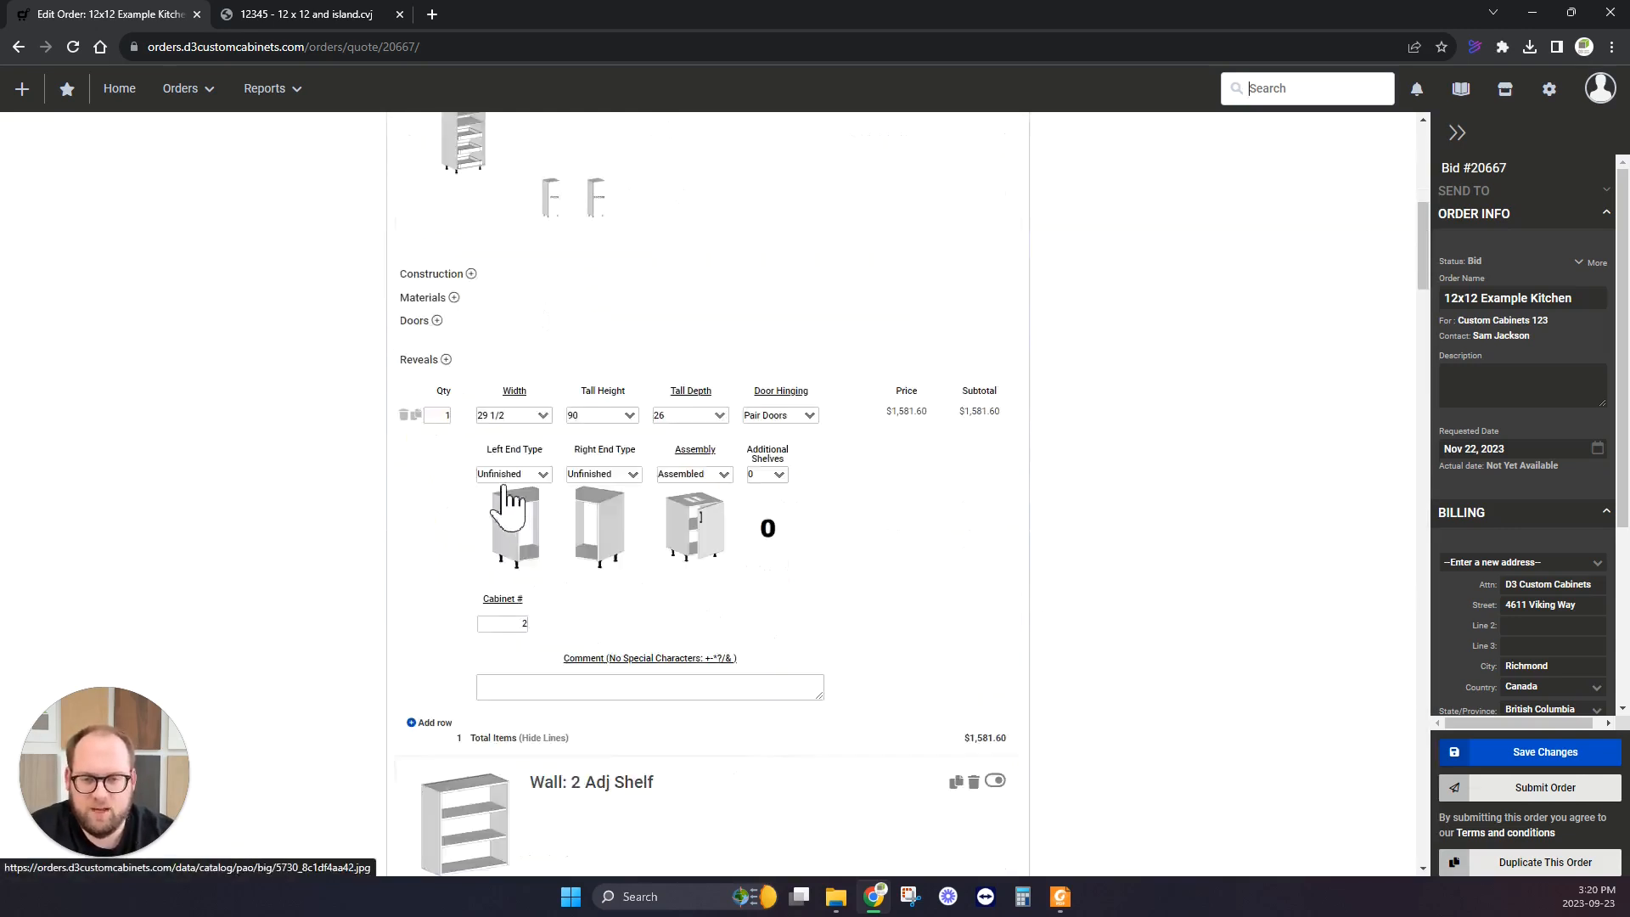
scroll(475, 424, "down", 20)
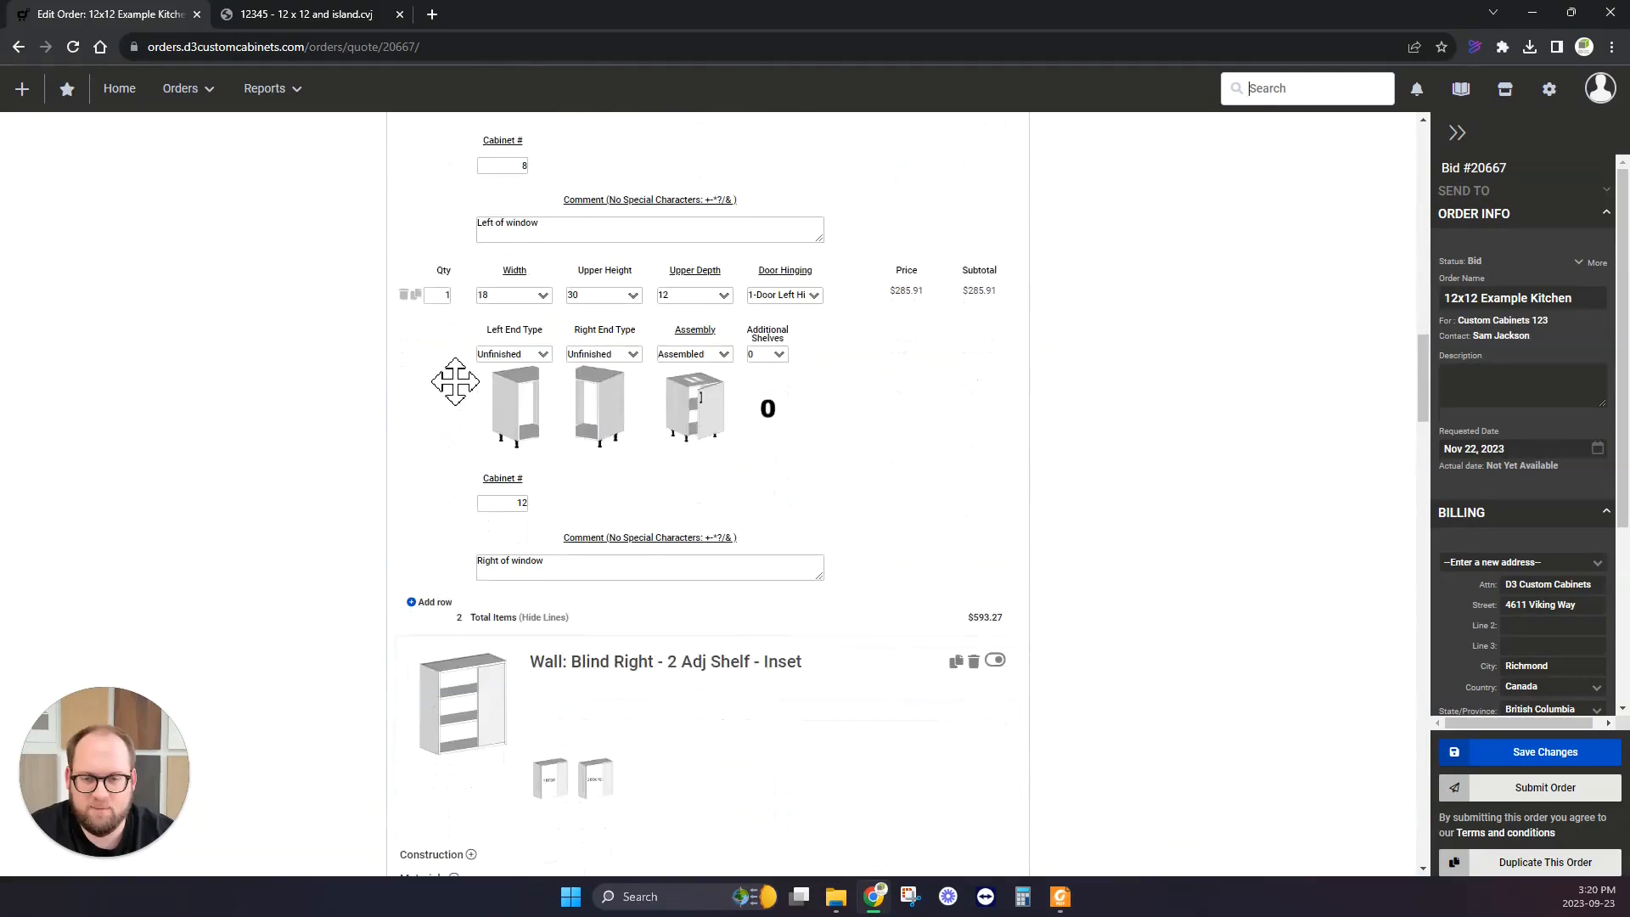
scroll(459, 385, "down", 20)
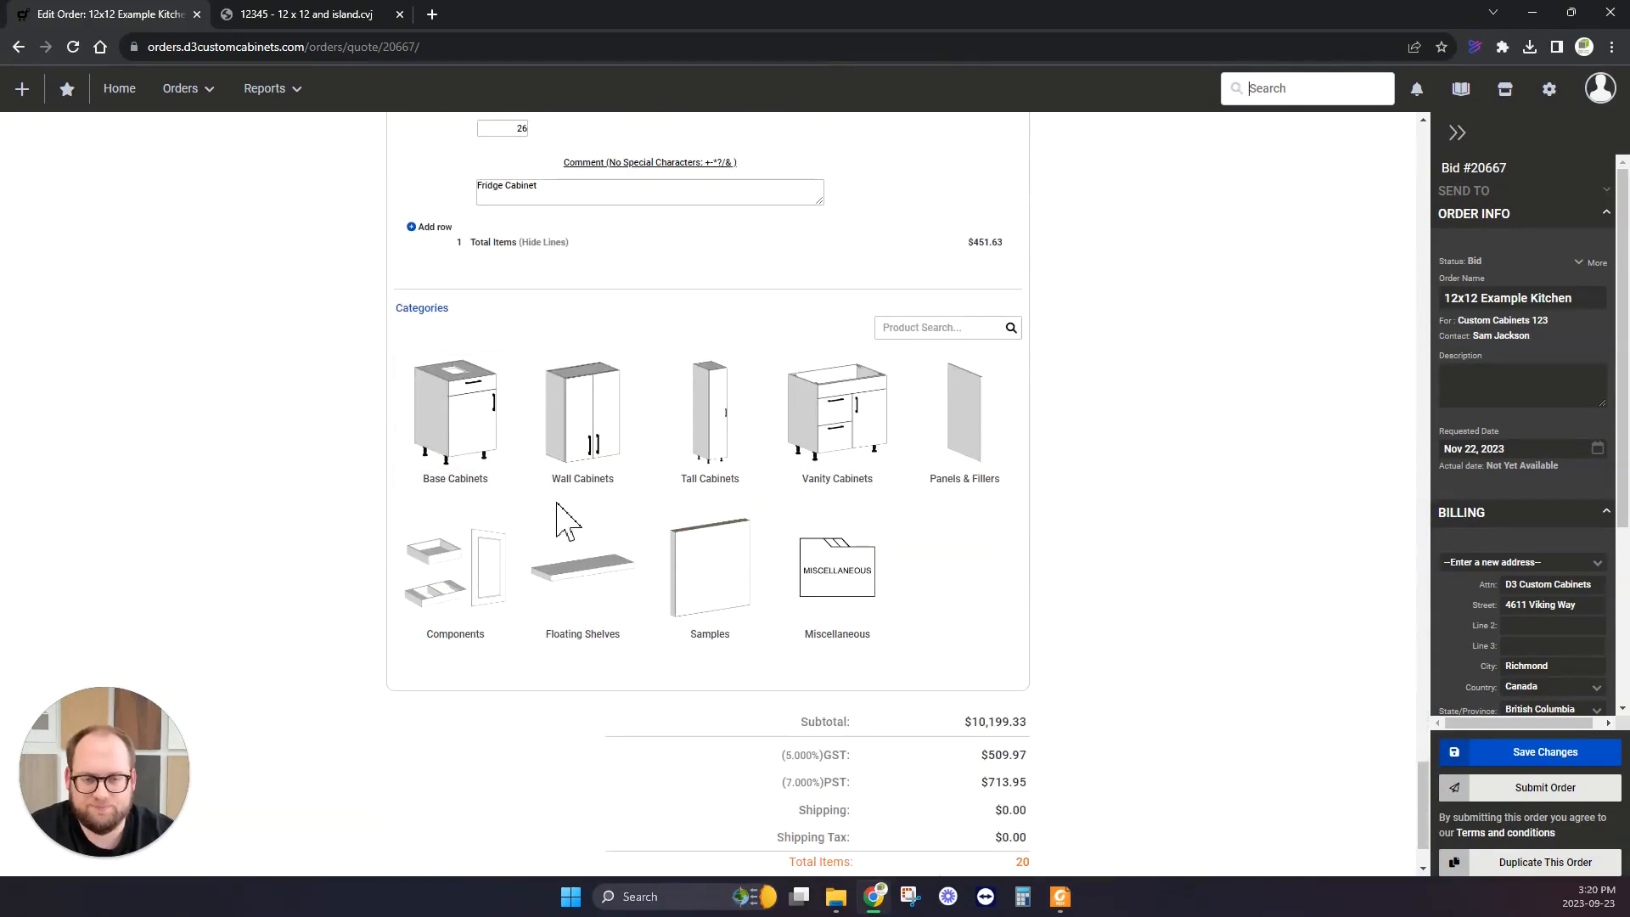
Check the fridge end panels in the 3D View drawing, then add a Tall Panel from the panels and fillers category.
left_click(292, 14)
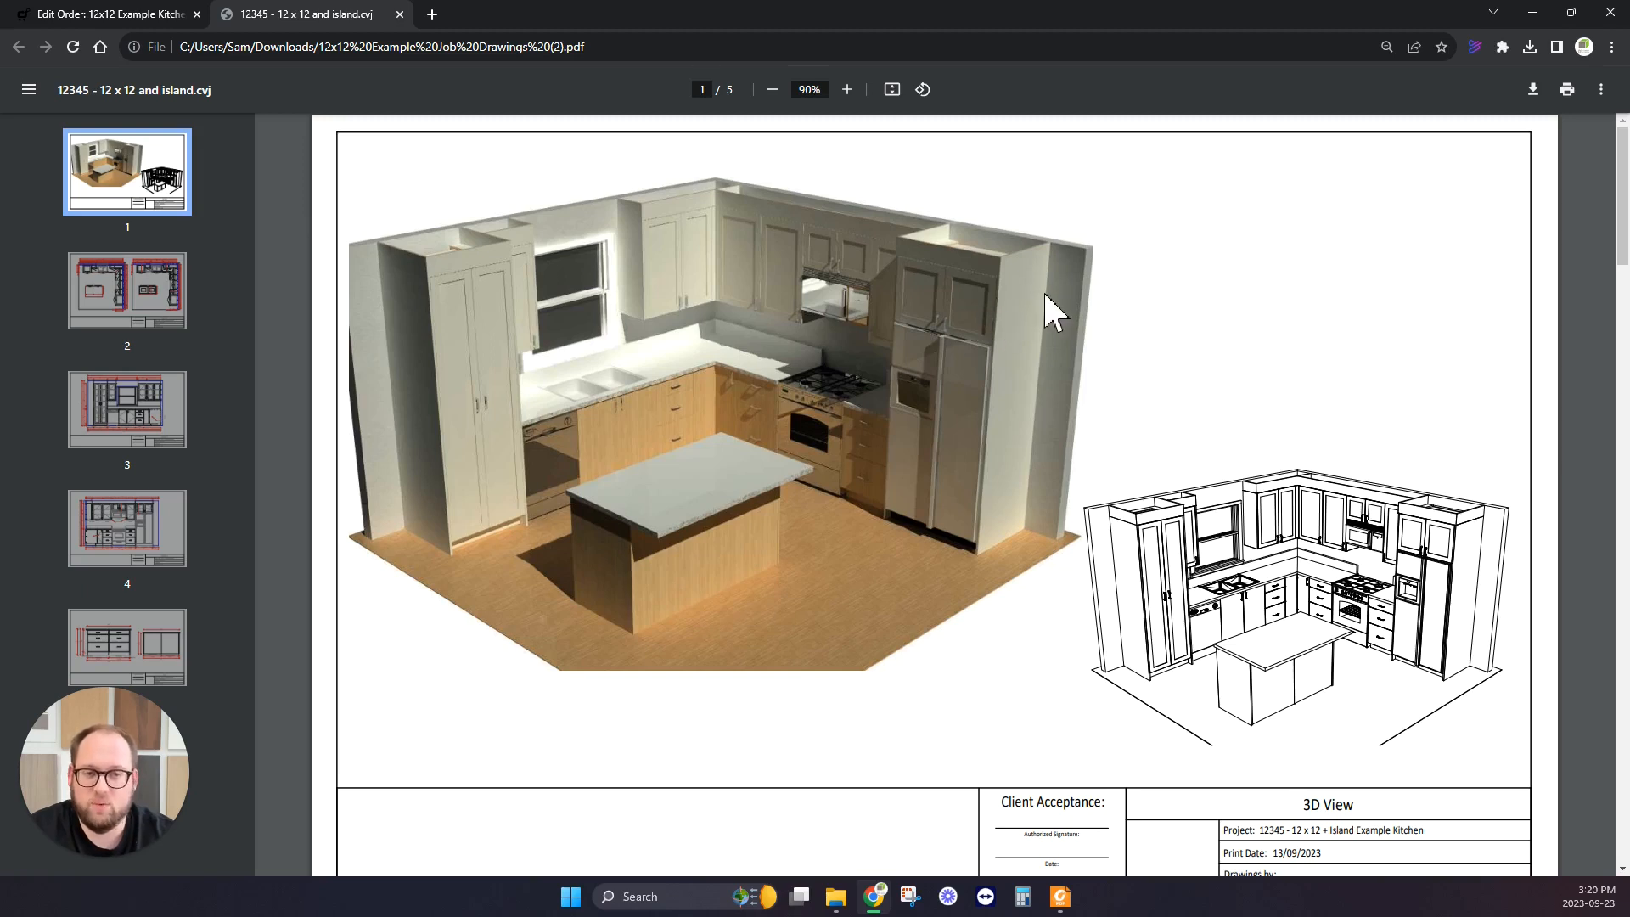
left_click(98, 21)
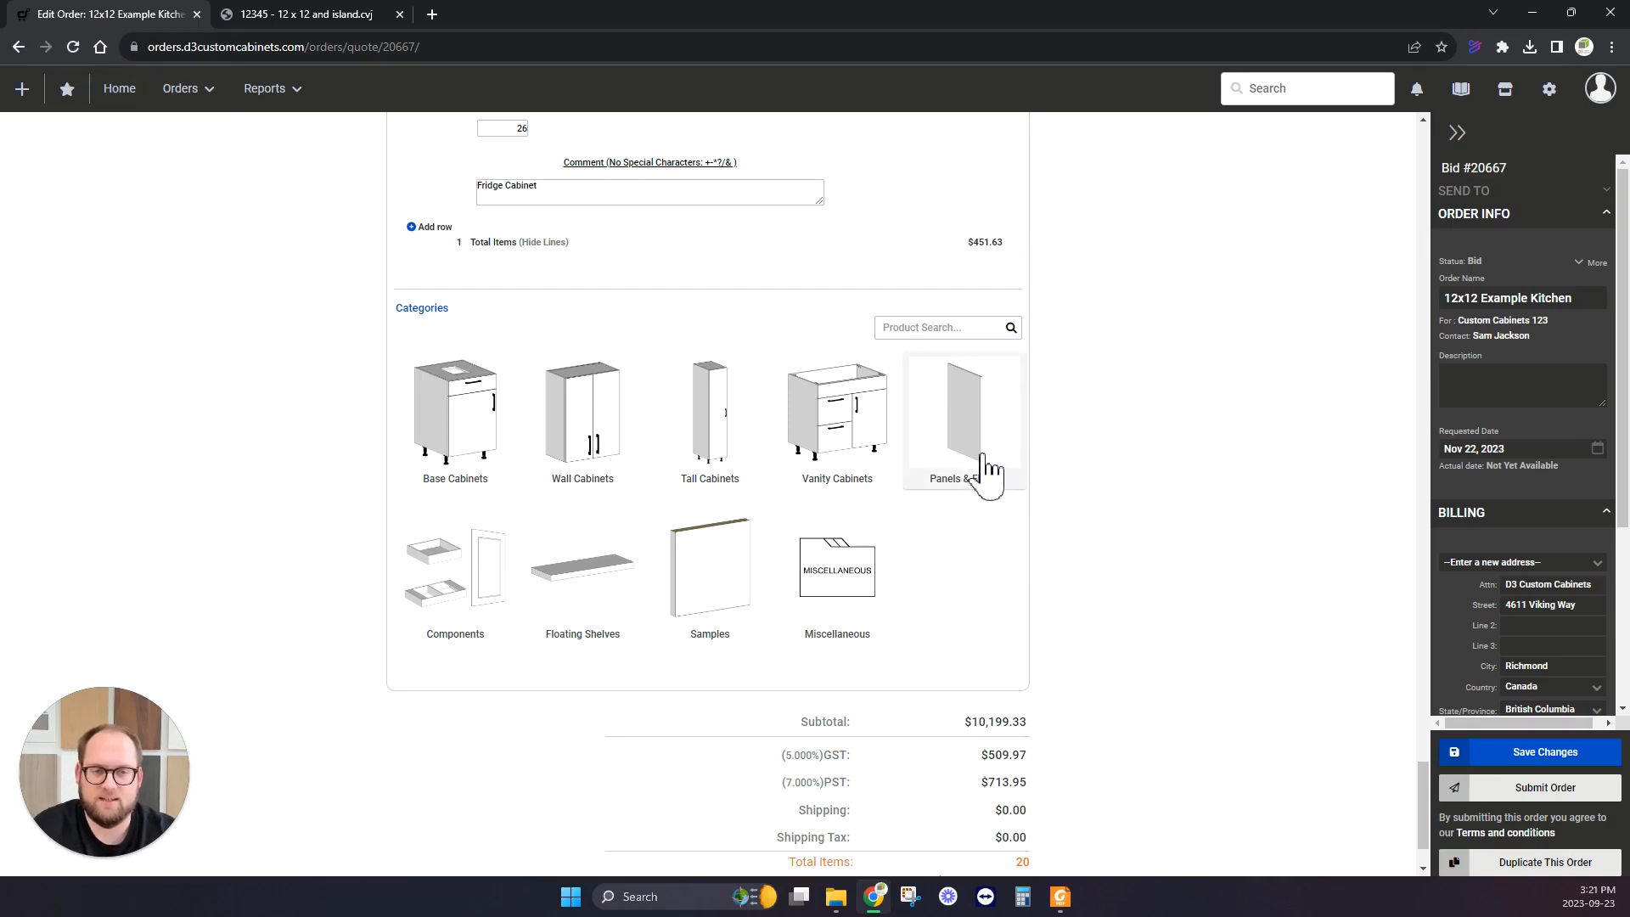
left_click(1022, 463)
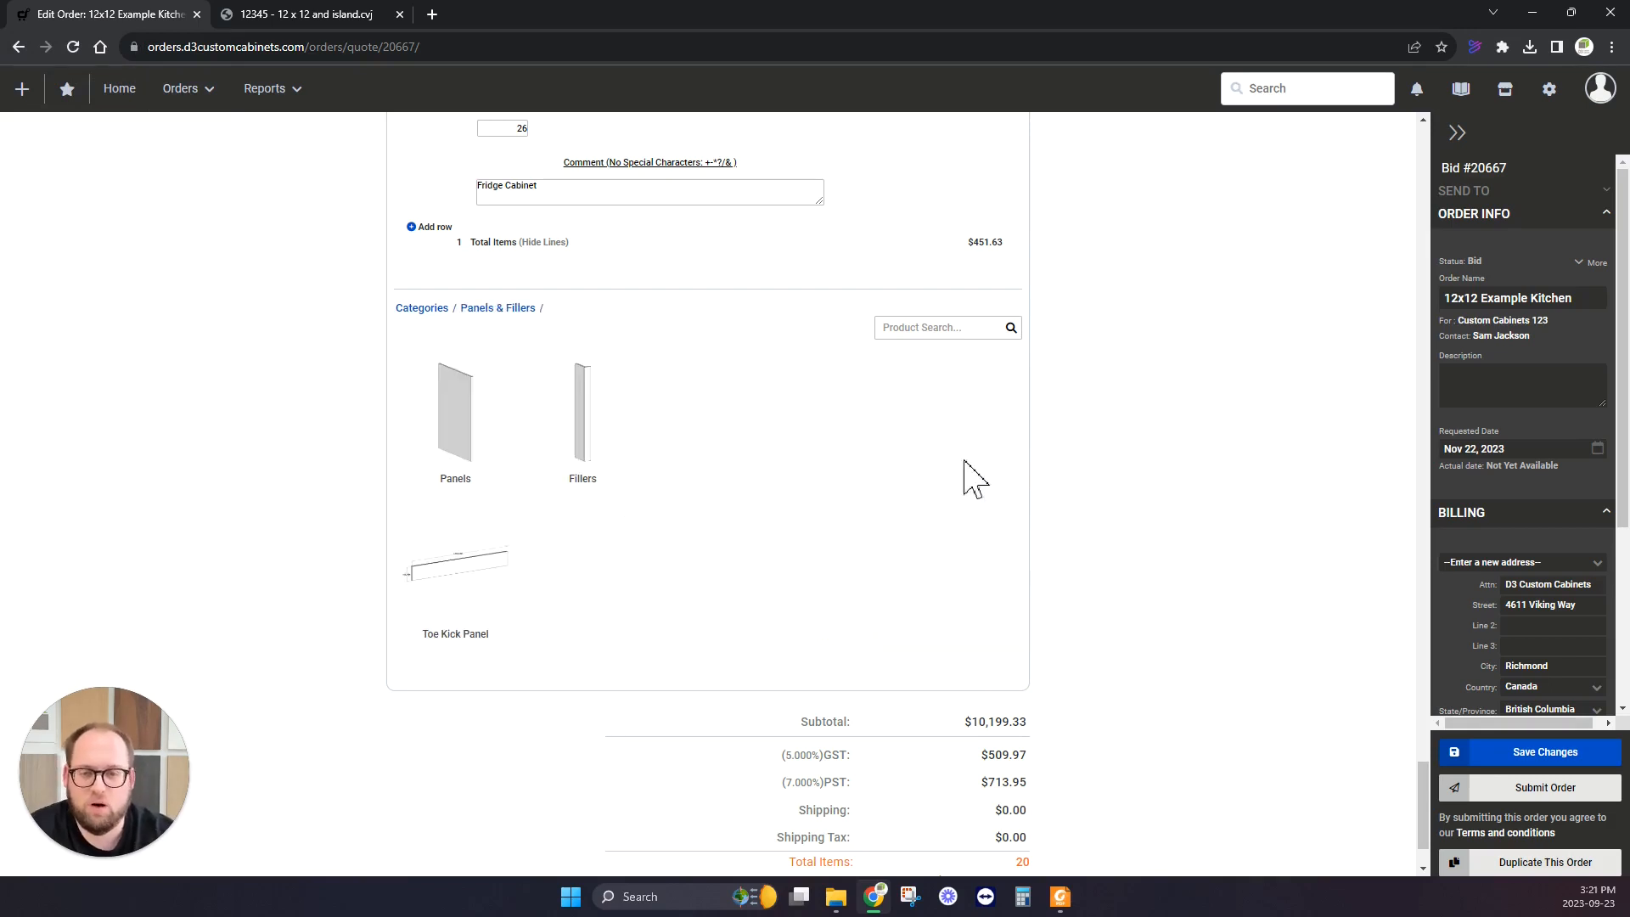
left_click(447, 485)
scroll(415, 483, "down", 1)
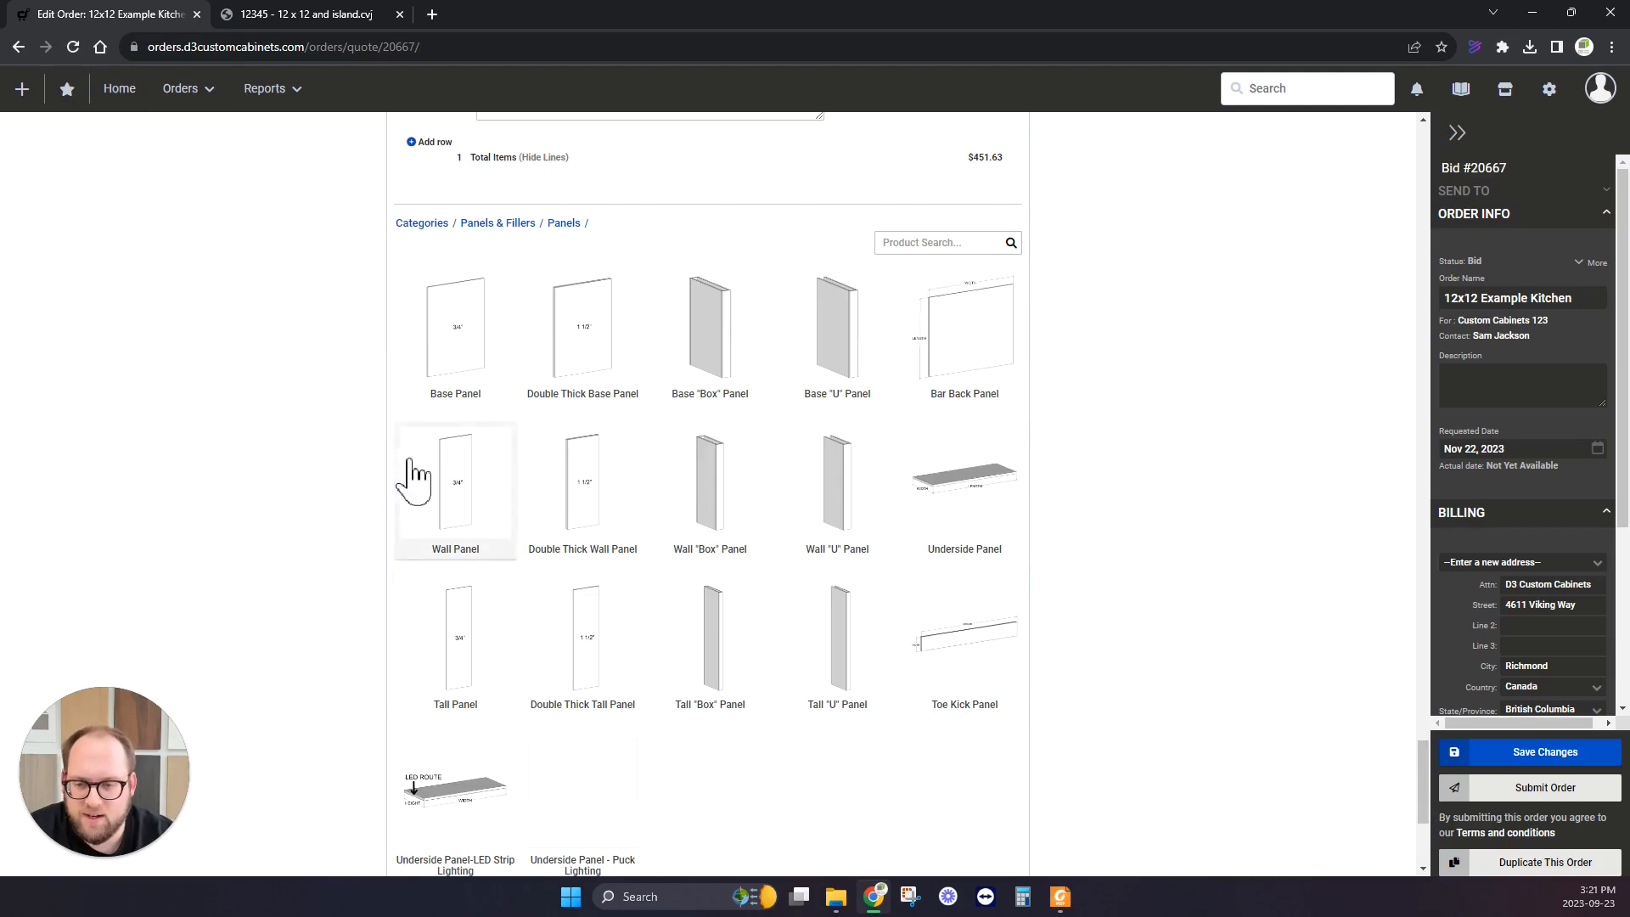
left_click(458, 653)
Set the tall panel's width across the grain to 29 and its length with the grain to 92.
left_click(629, 340)
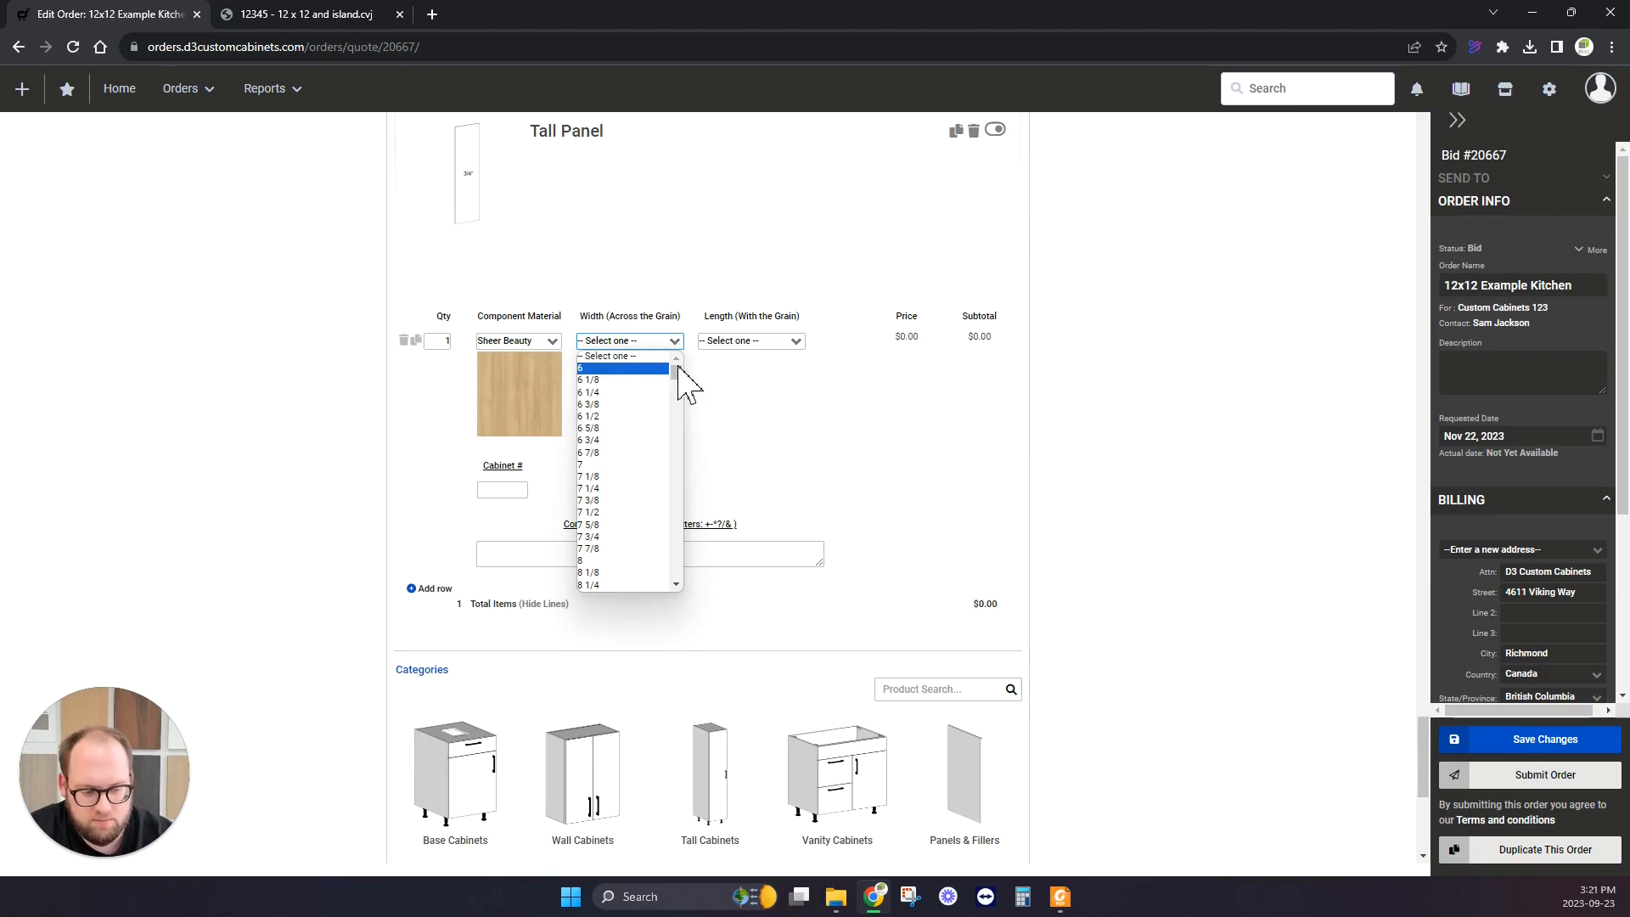
type("29")
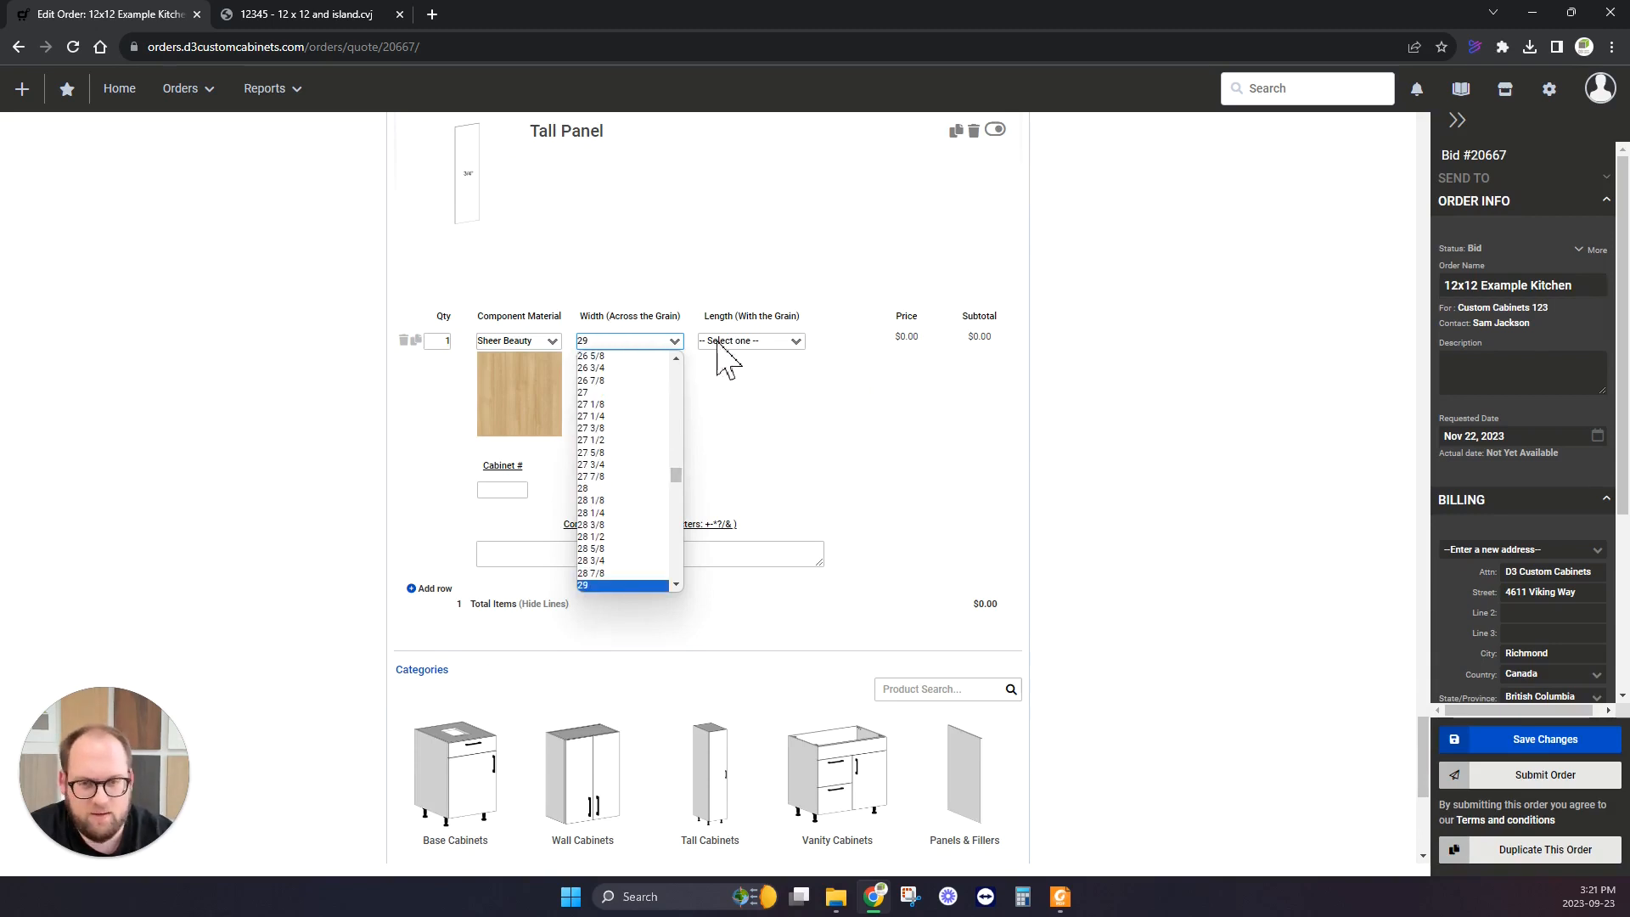
left_click(749, 341)
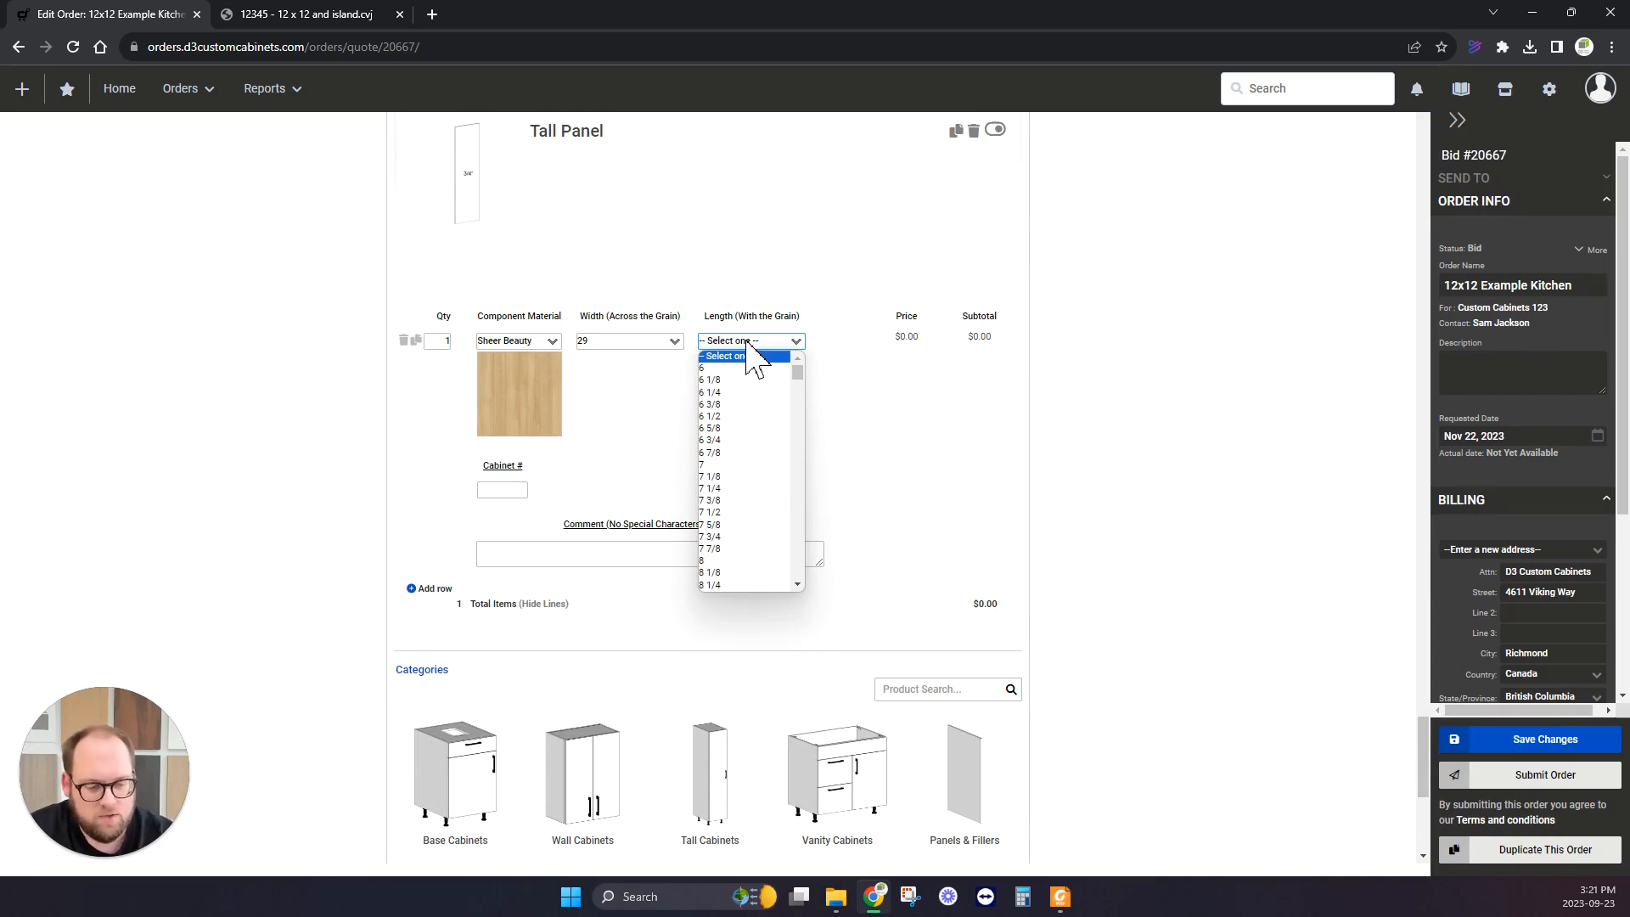
type("92")
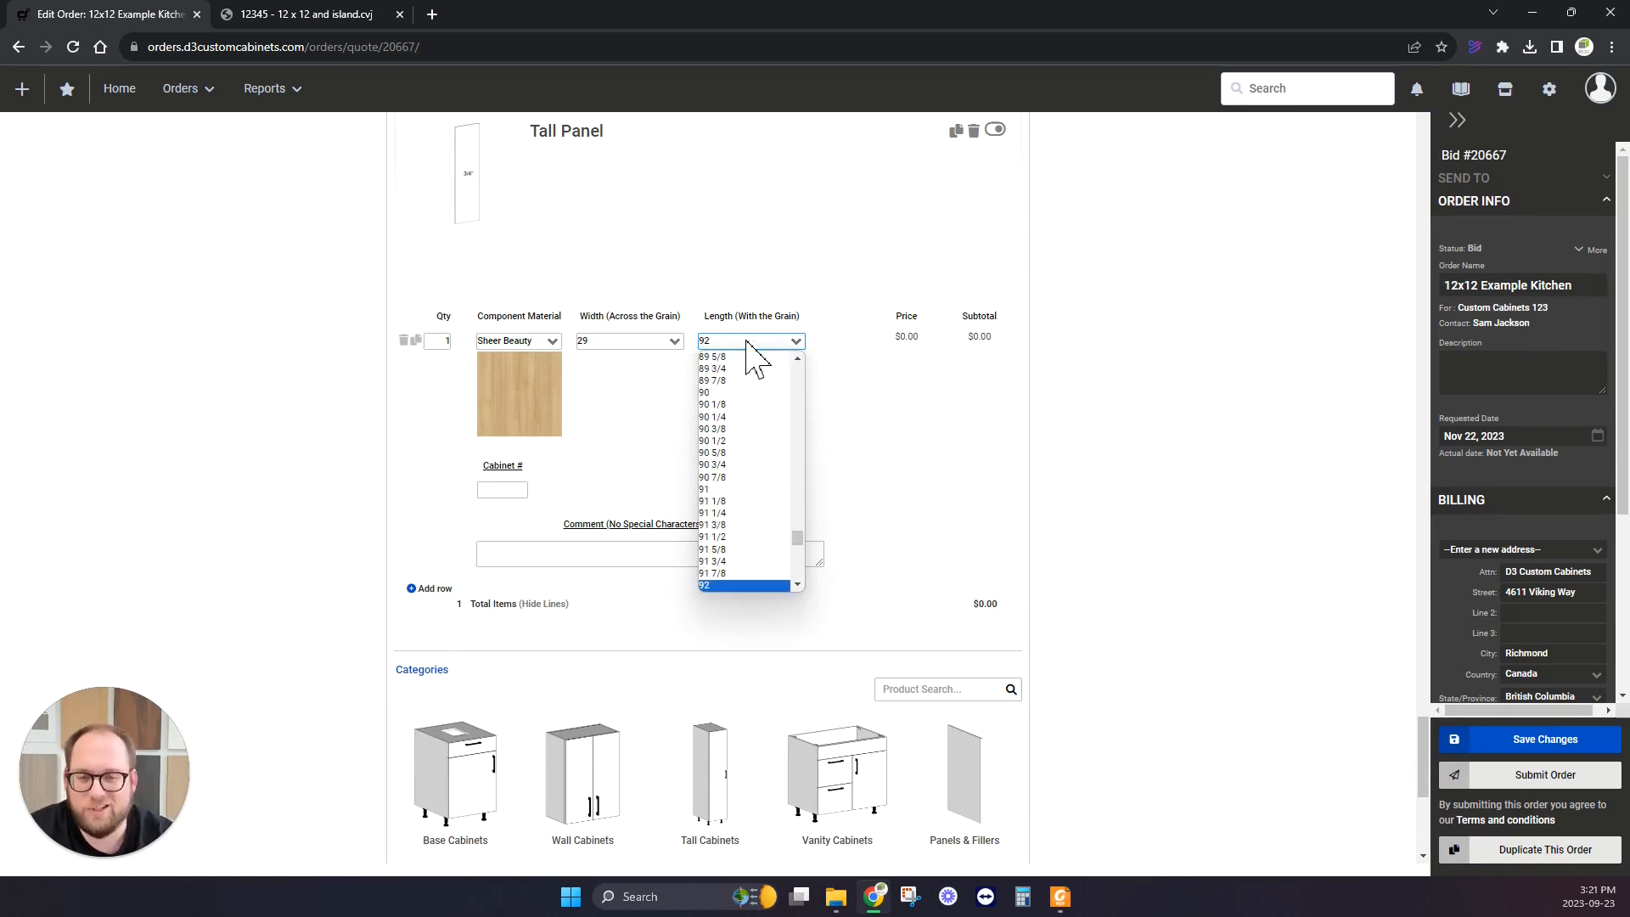
key("Return")
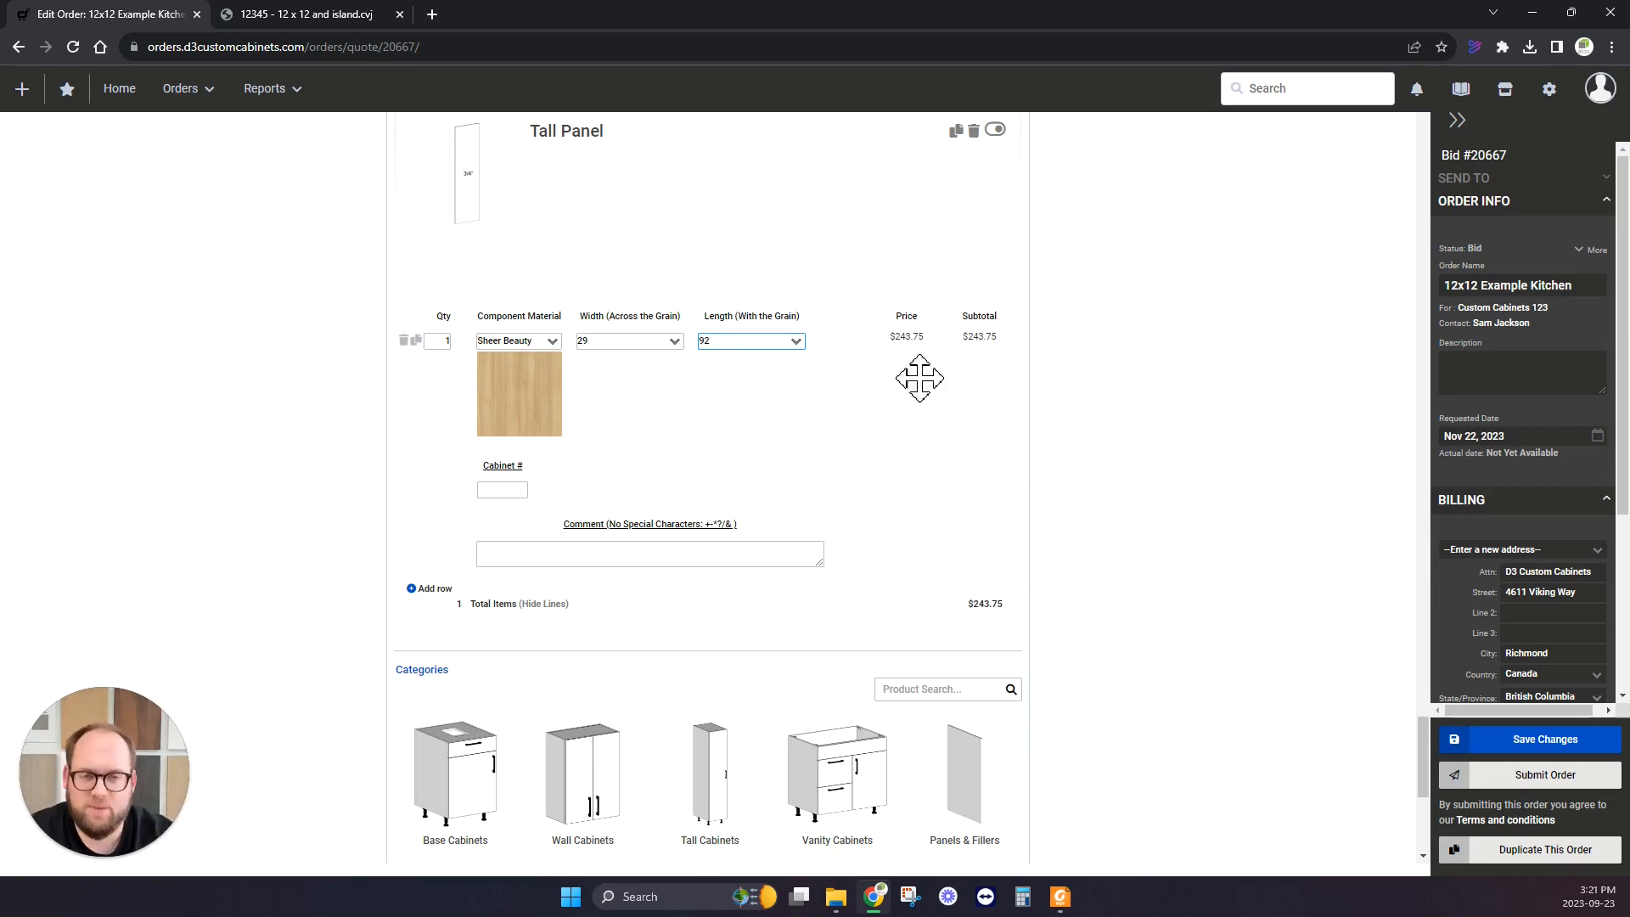
Examine the 3D View, Elevation 2 and Elevation 1 drawings for the tall end panels the kitchen needs.
left_click(322, 17)
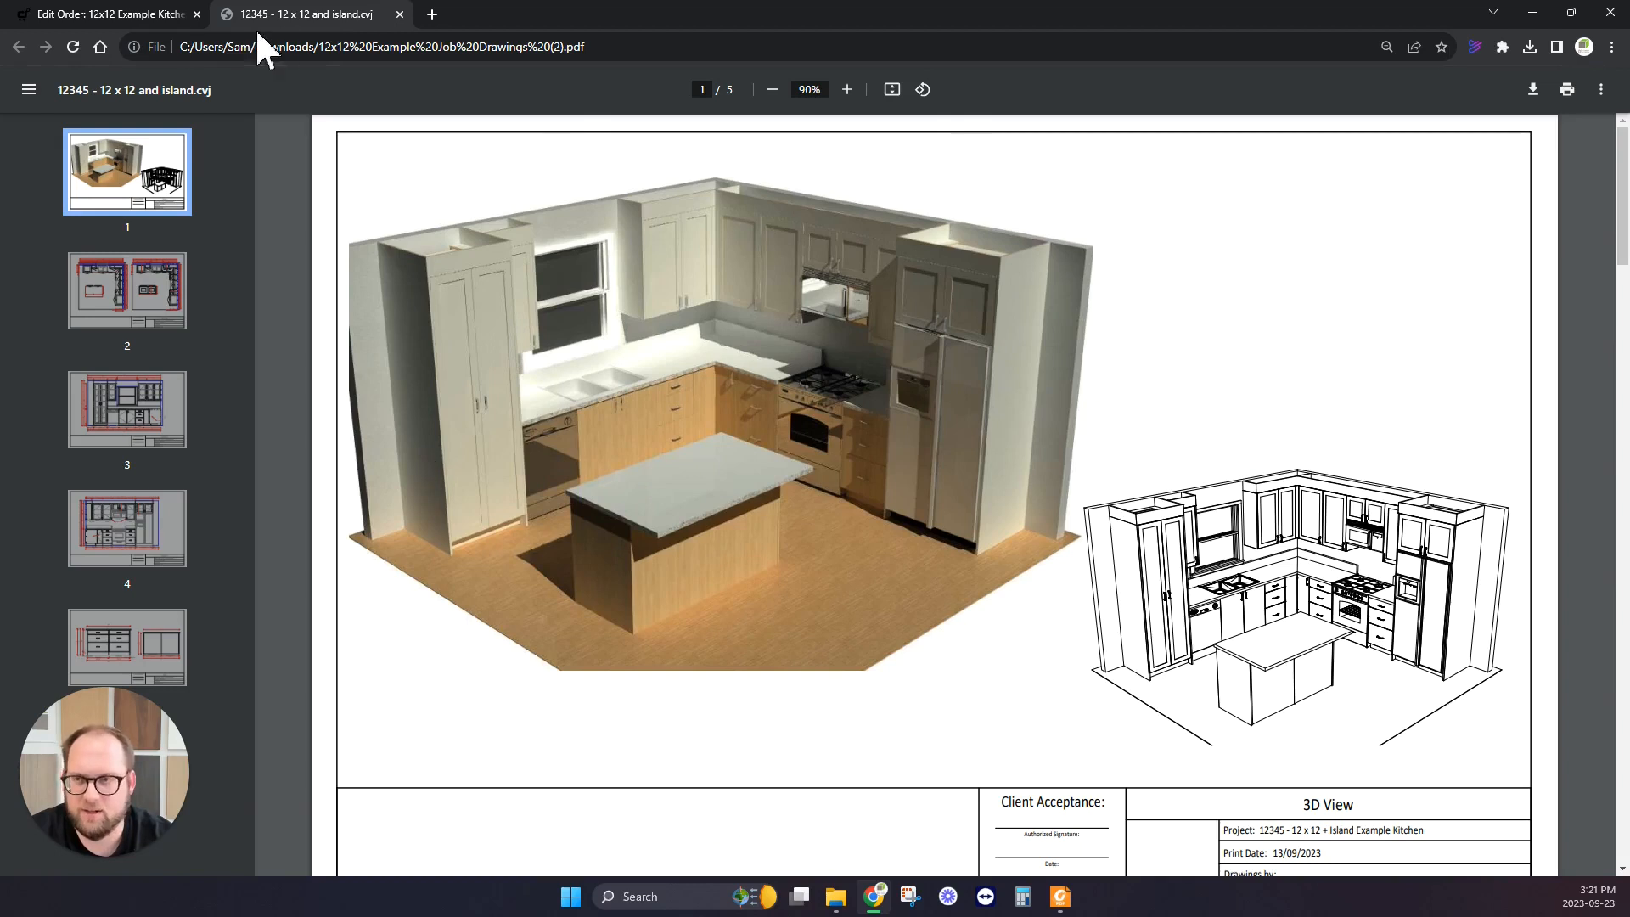
left_click(170, 18)
left_click(442, 342)
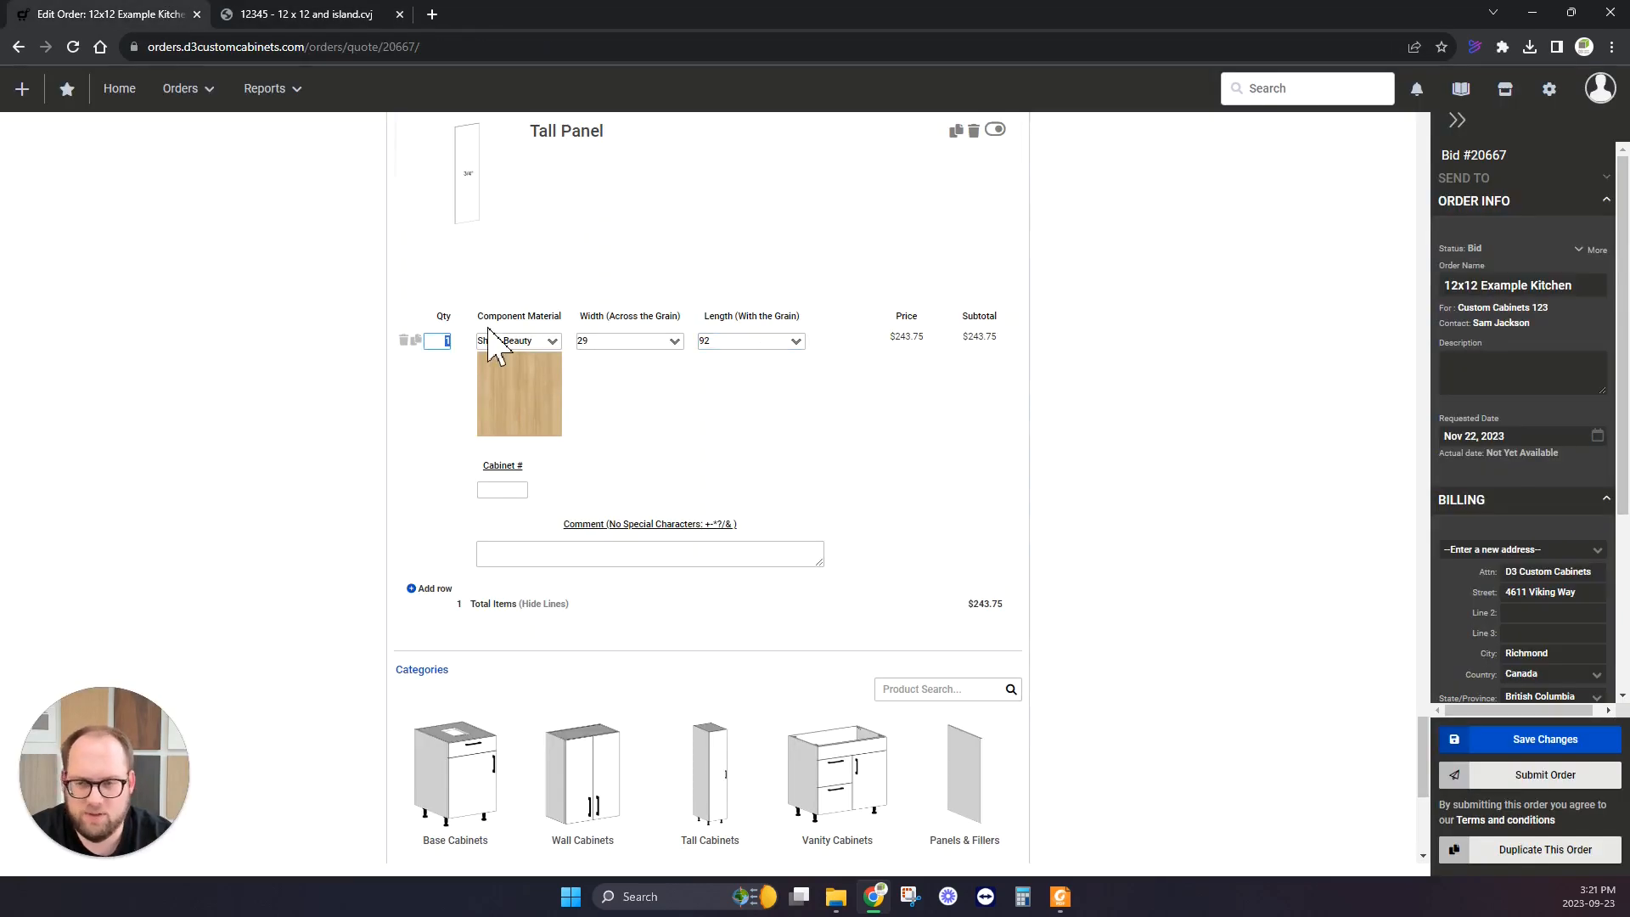
key("Tab")
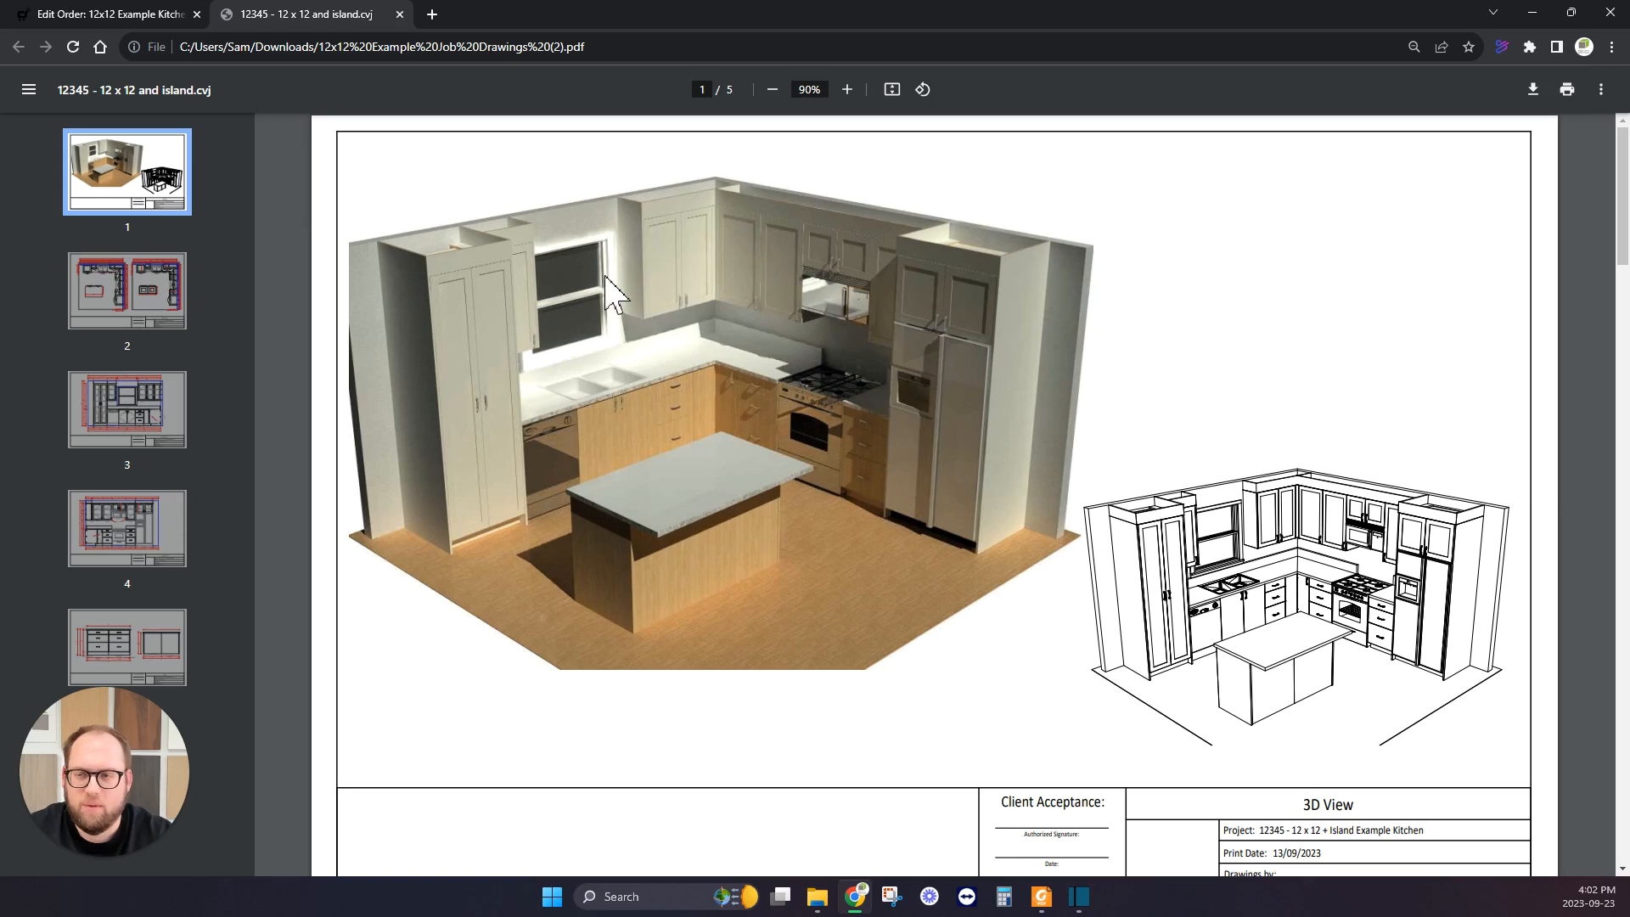
left_click(127, 531)
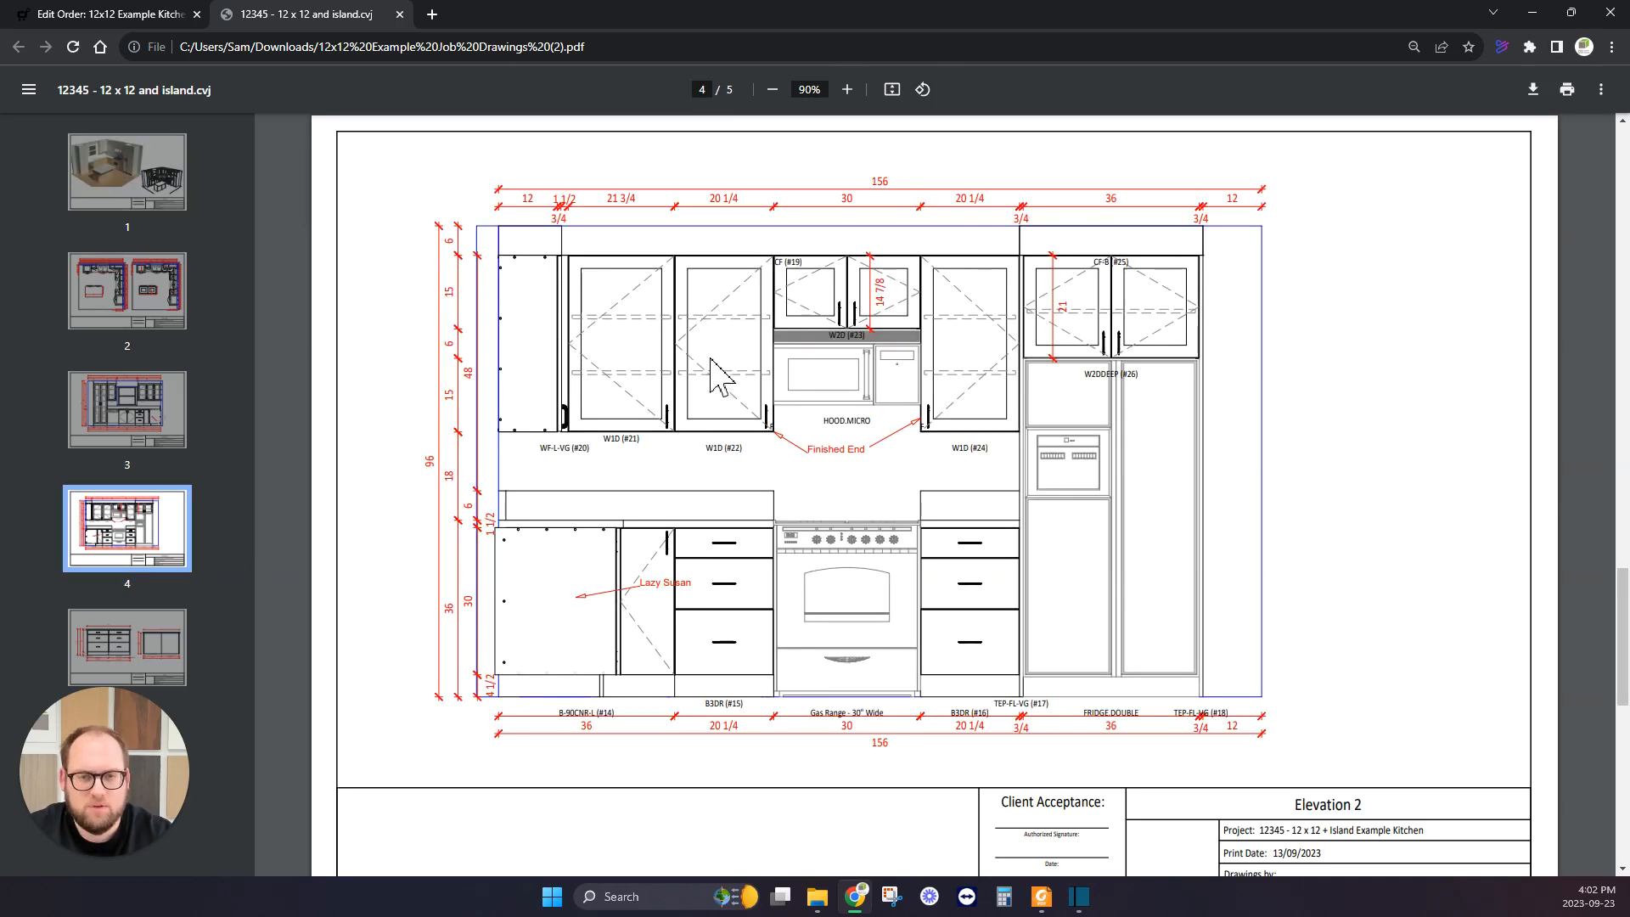
left_click(146, 425)
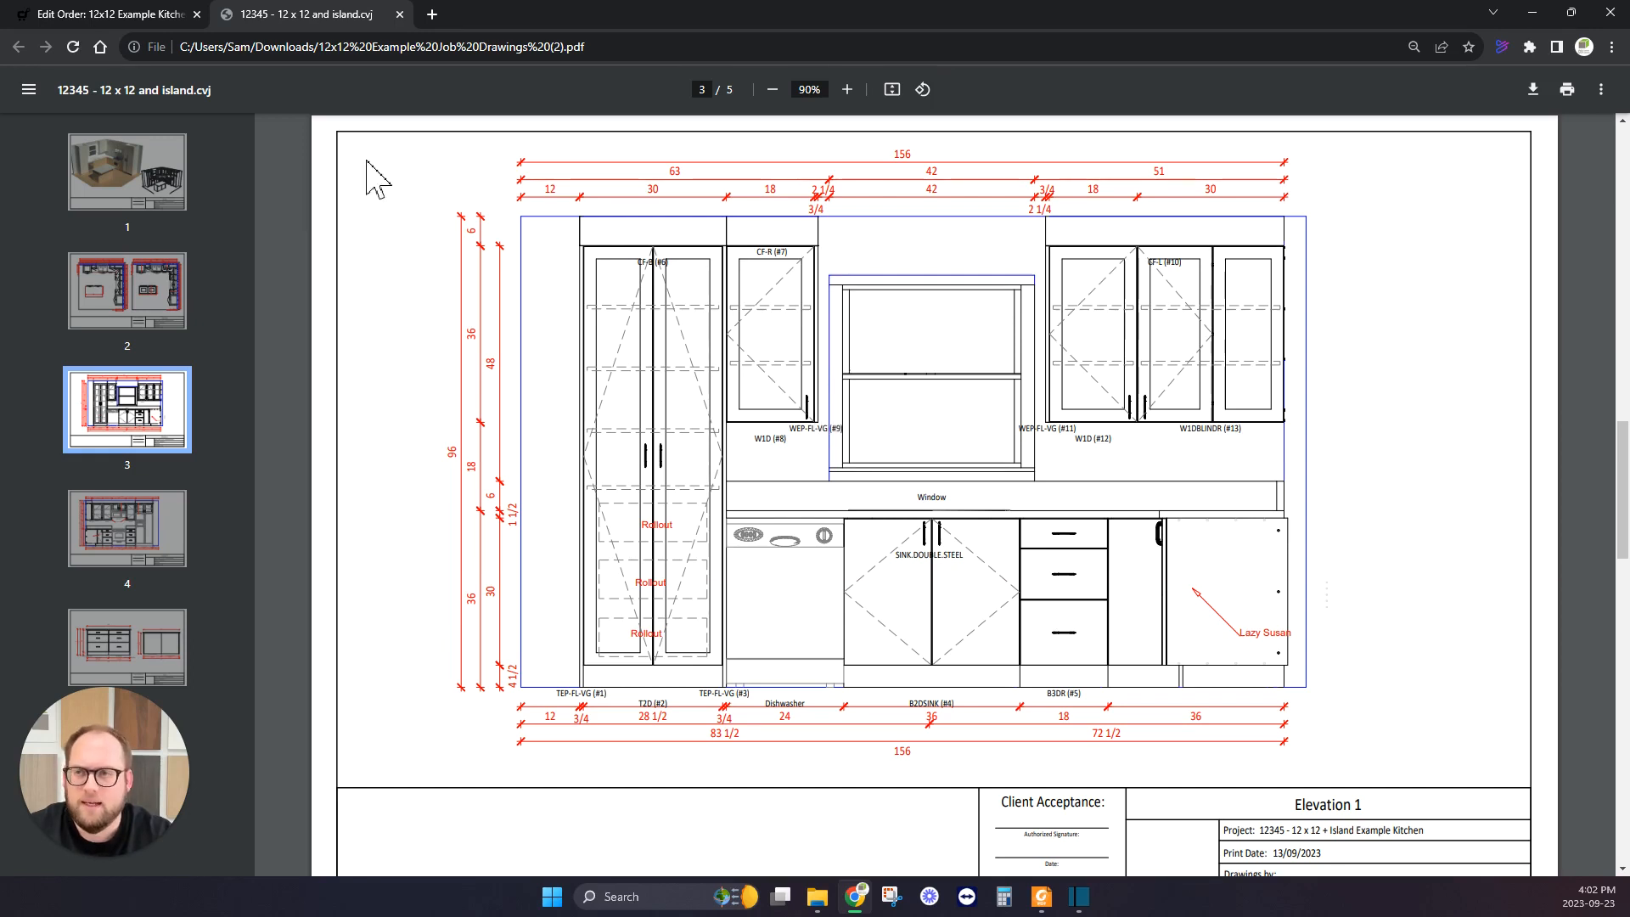
Return to the 12x12 Example Kitchen order and add a Wall Panel from the panels and fillers category.
left_click(93, 15)
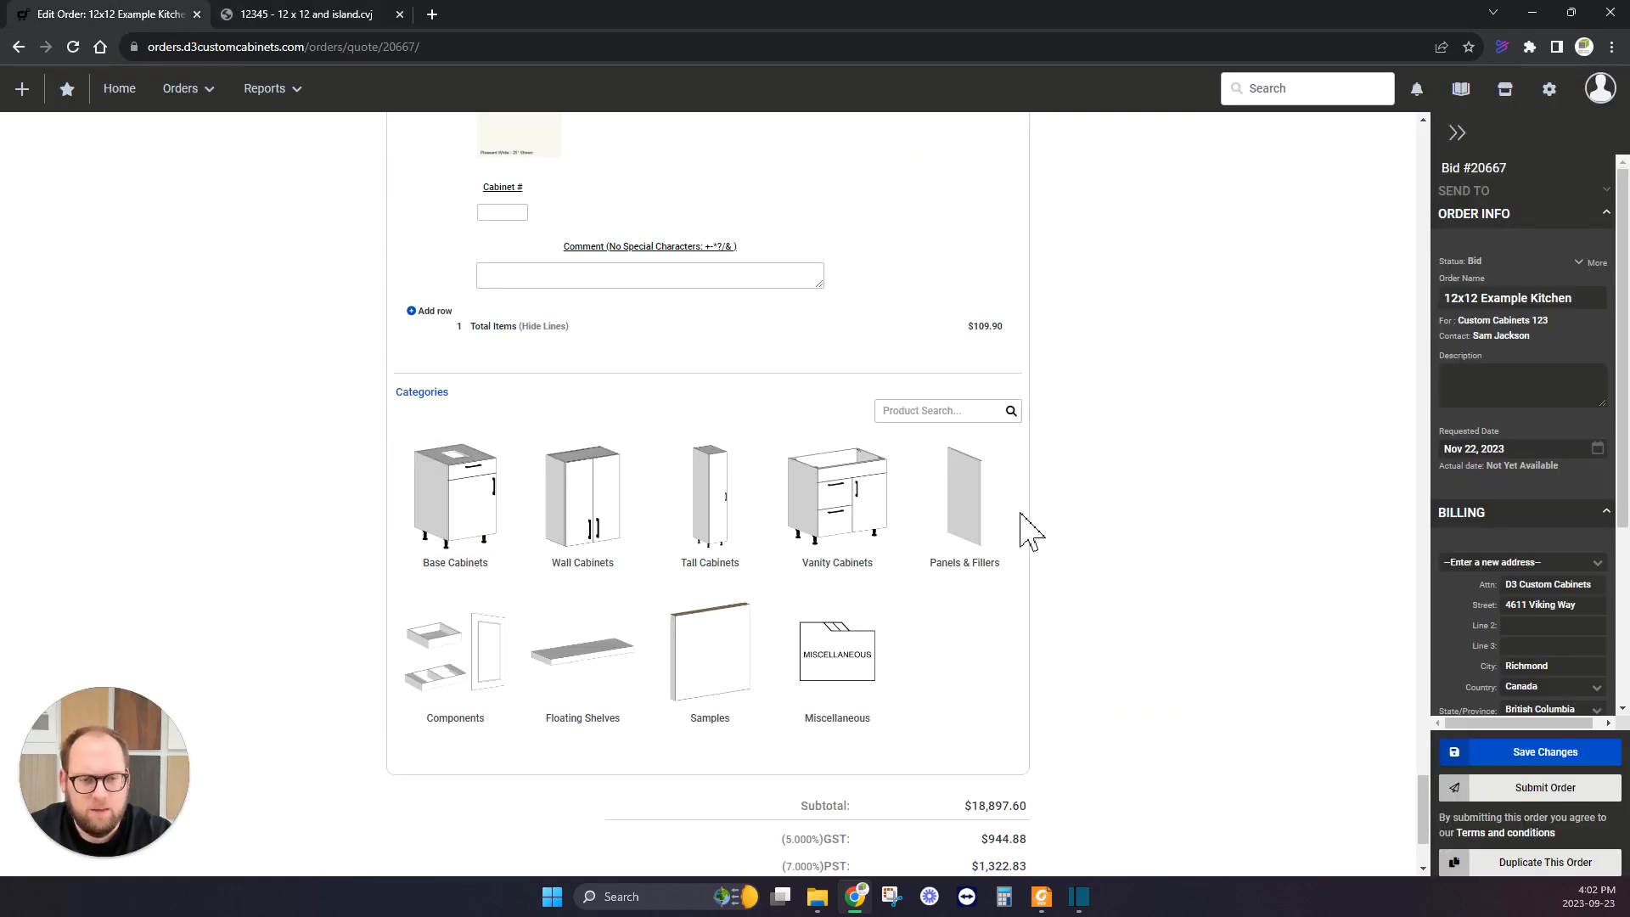
left_click(957, 516)
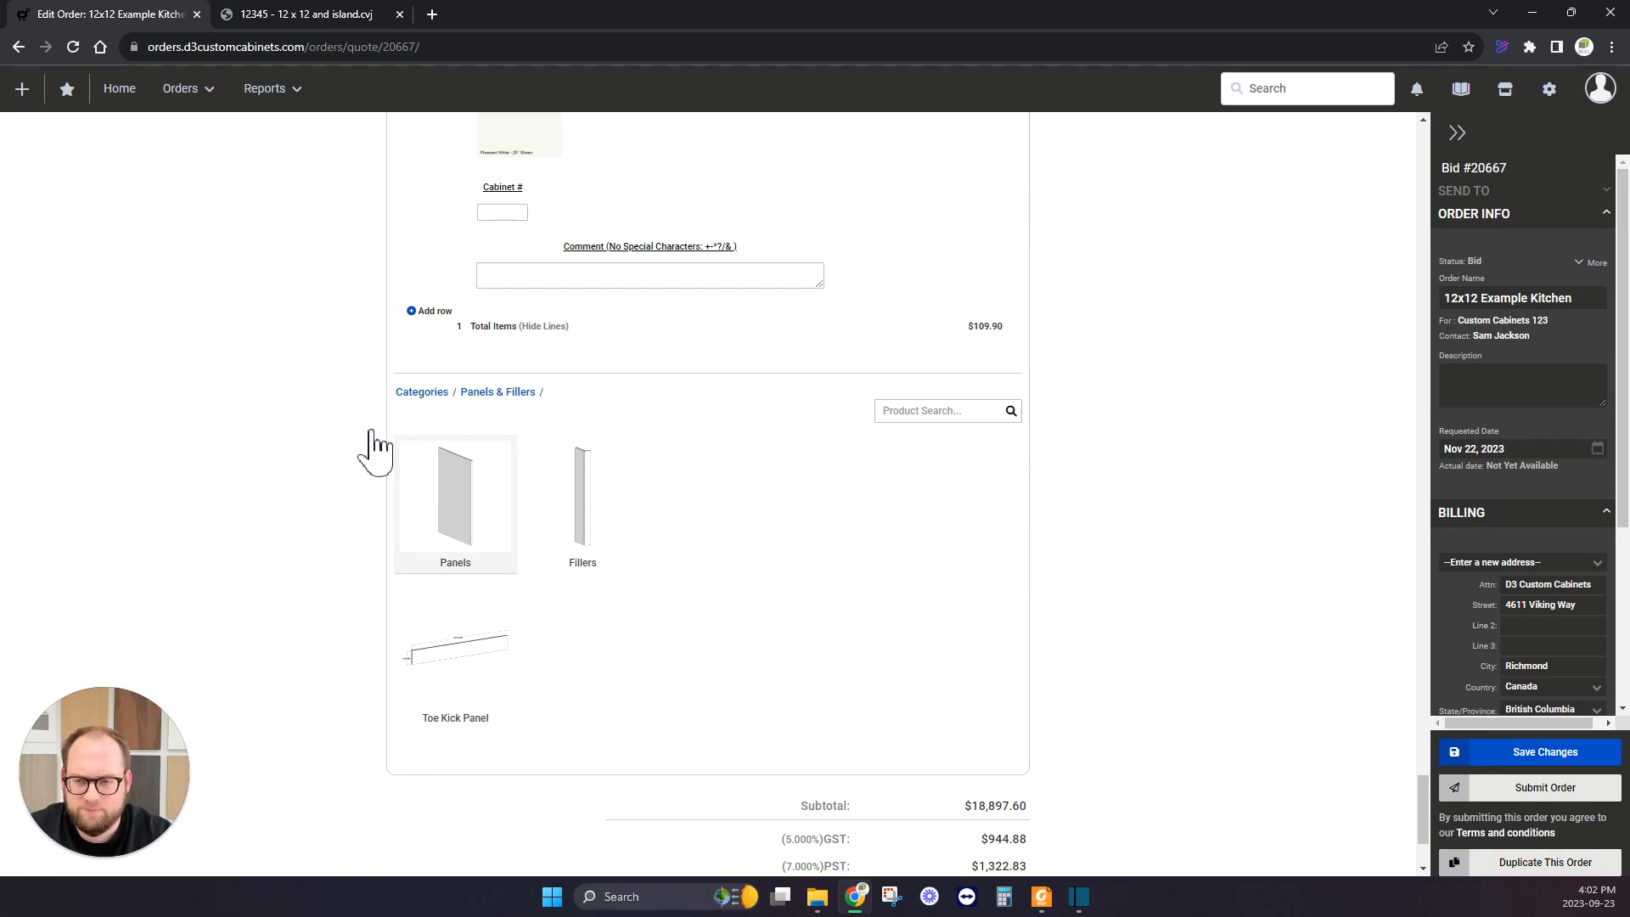
left_click(433, 488)
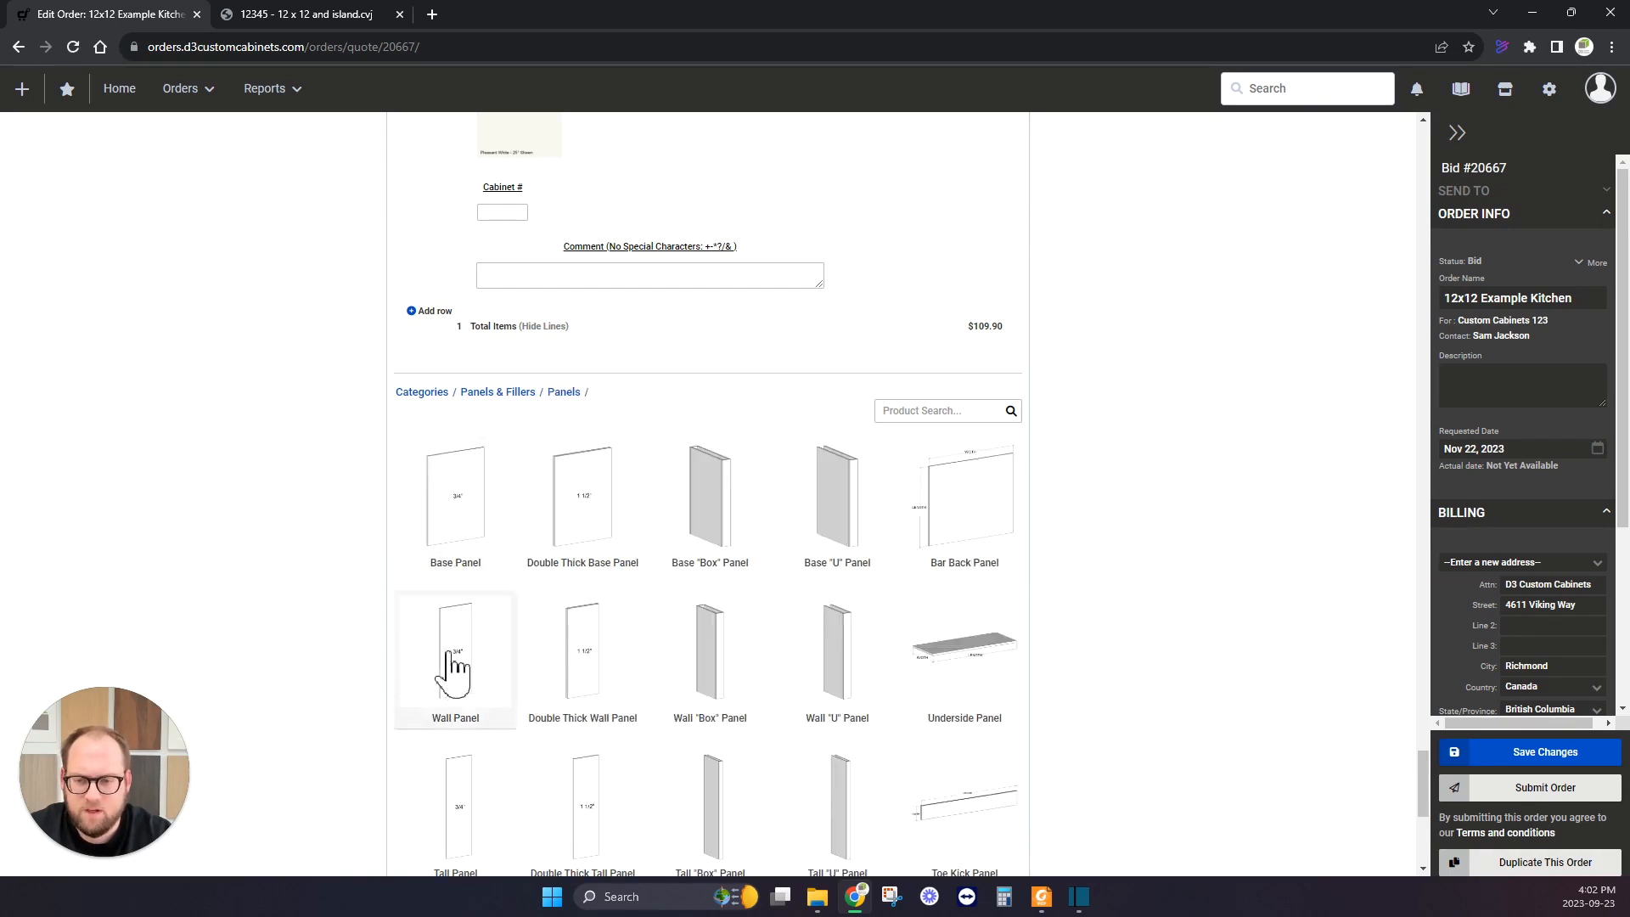
left_click(455, 666)
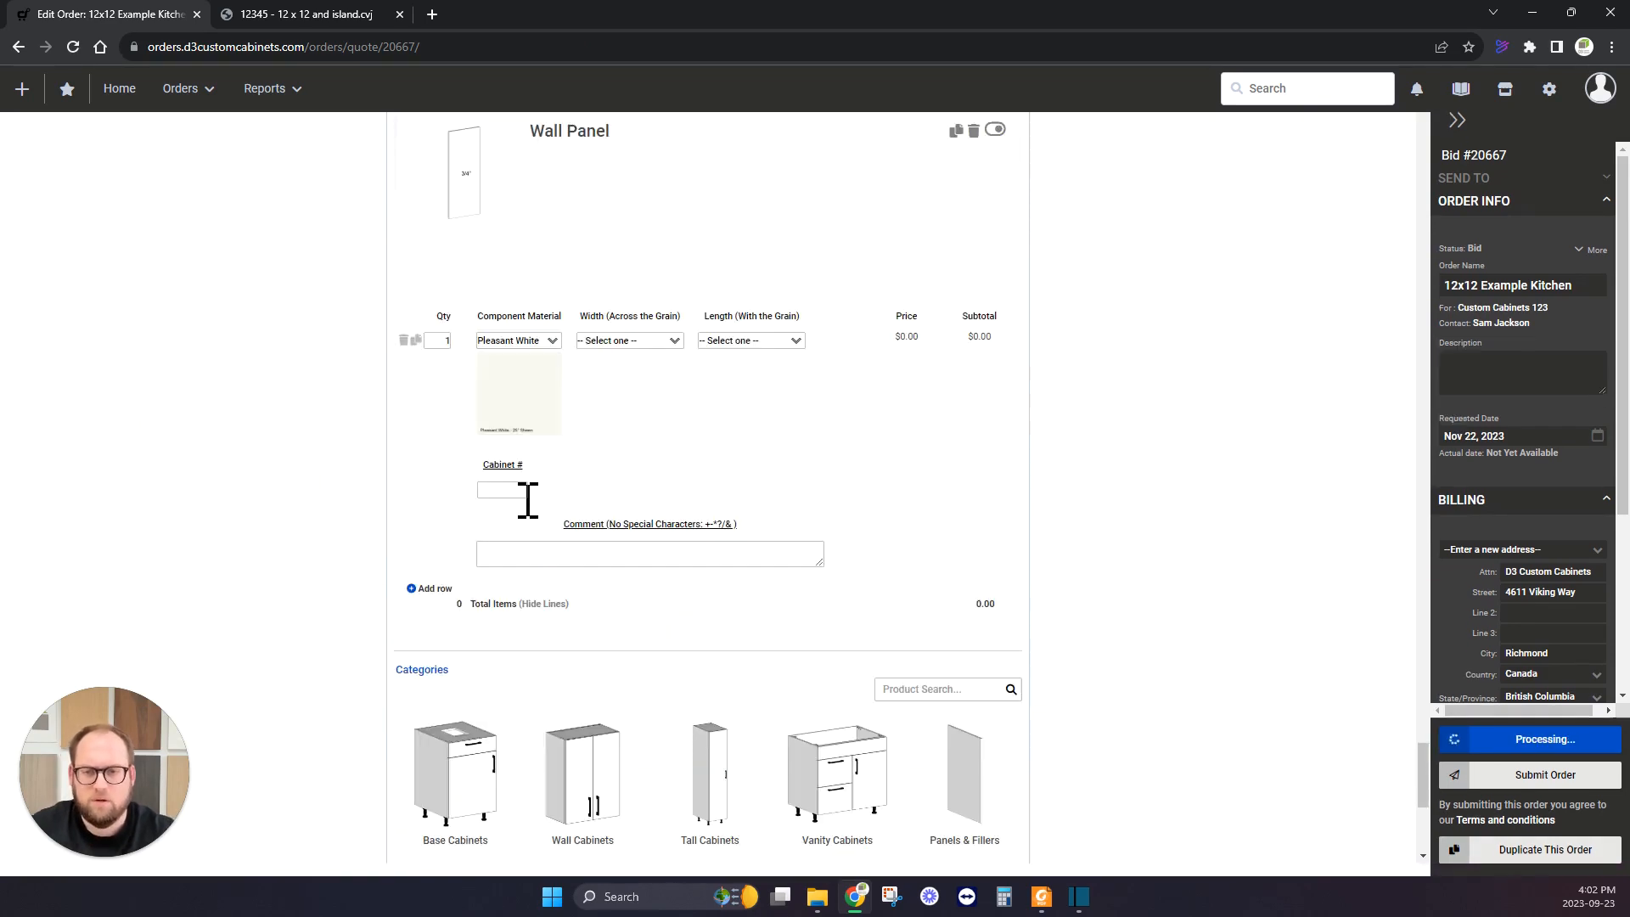
Set the wall panel's width across the grain to 14 and its length with the grain to 36.
left_click(655, 344)
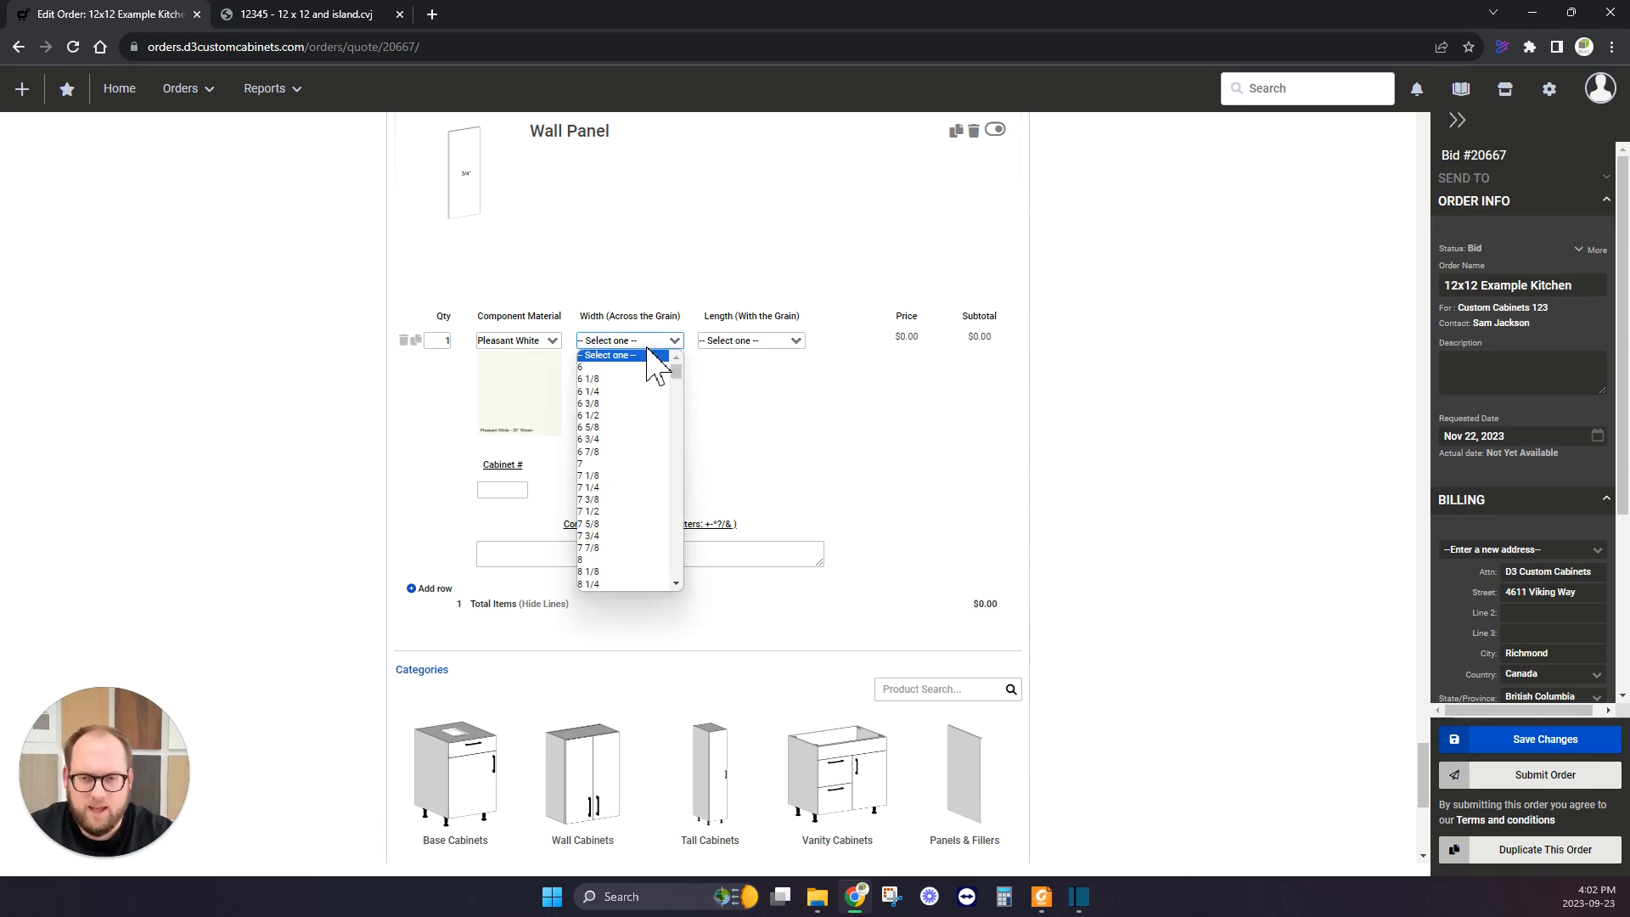
type("14")
key("Return")
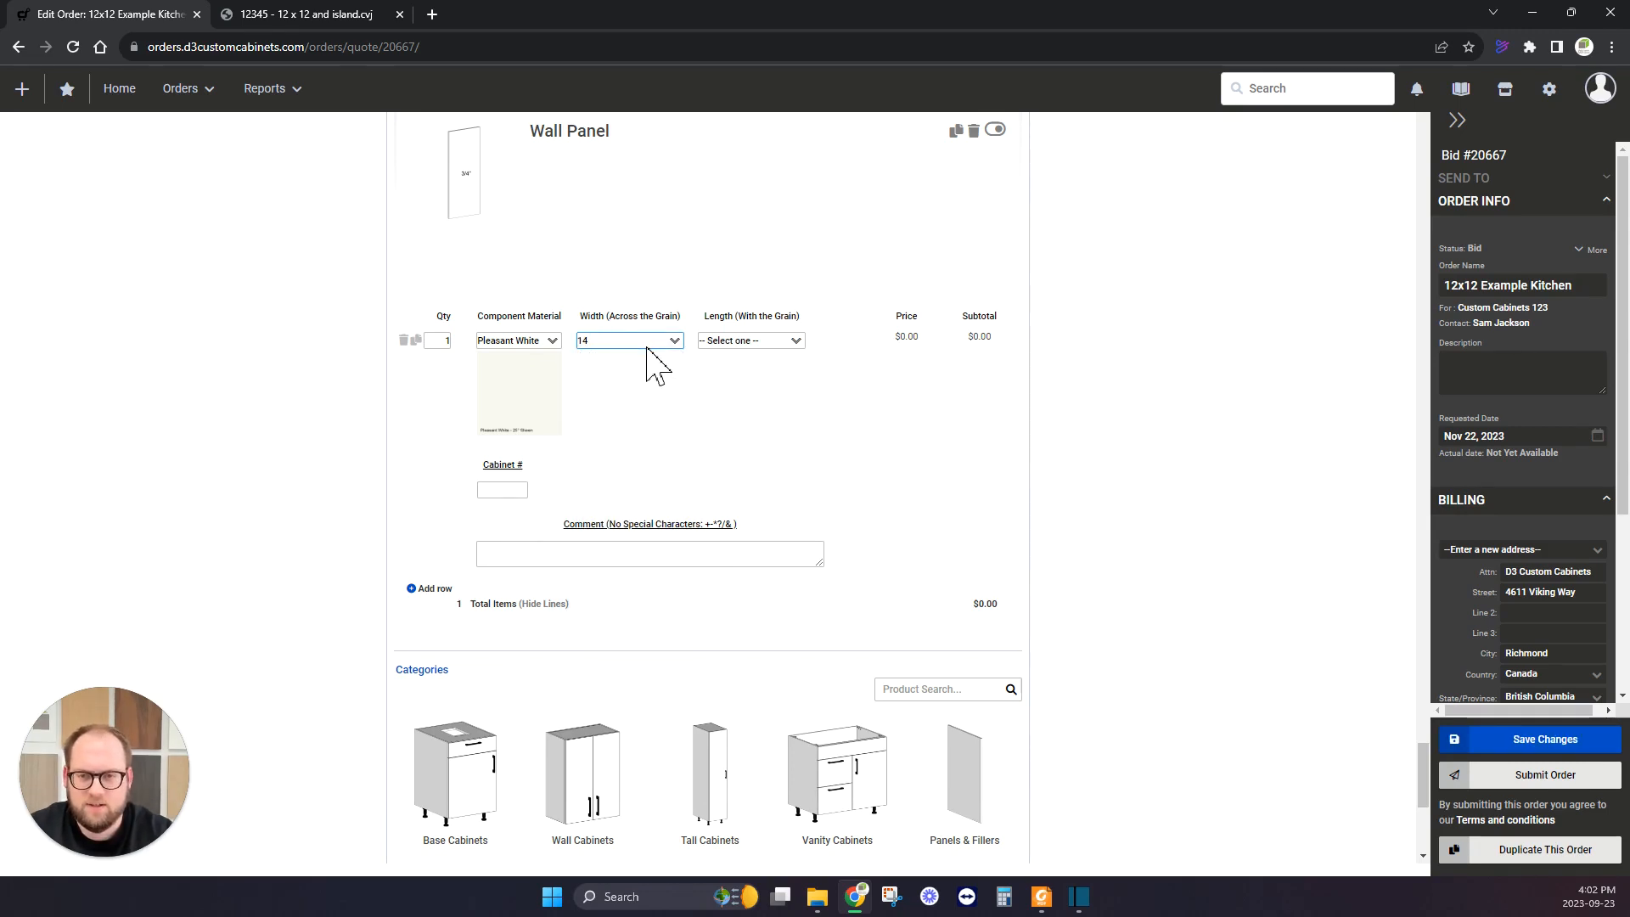
left_click(747, 342)
type("36")
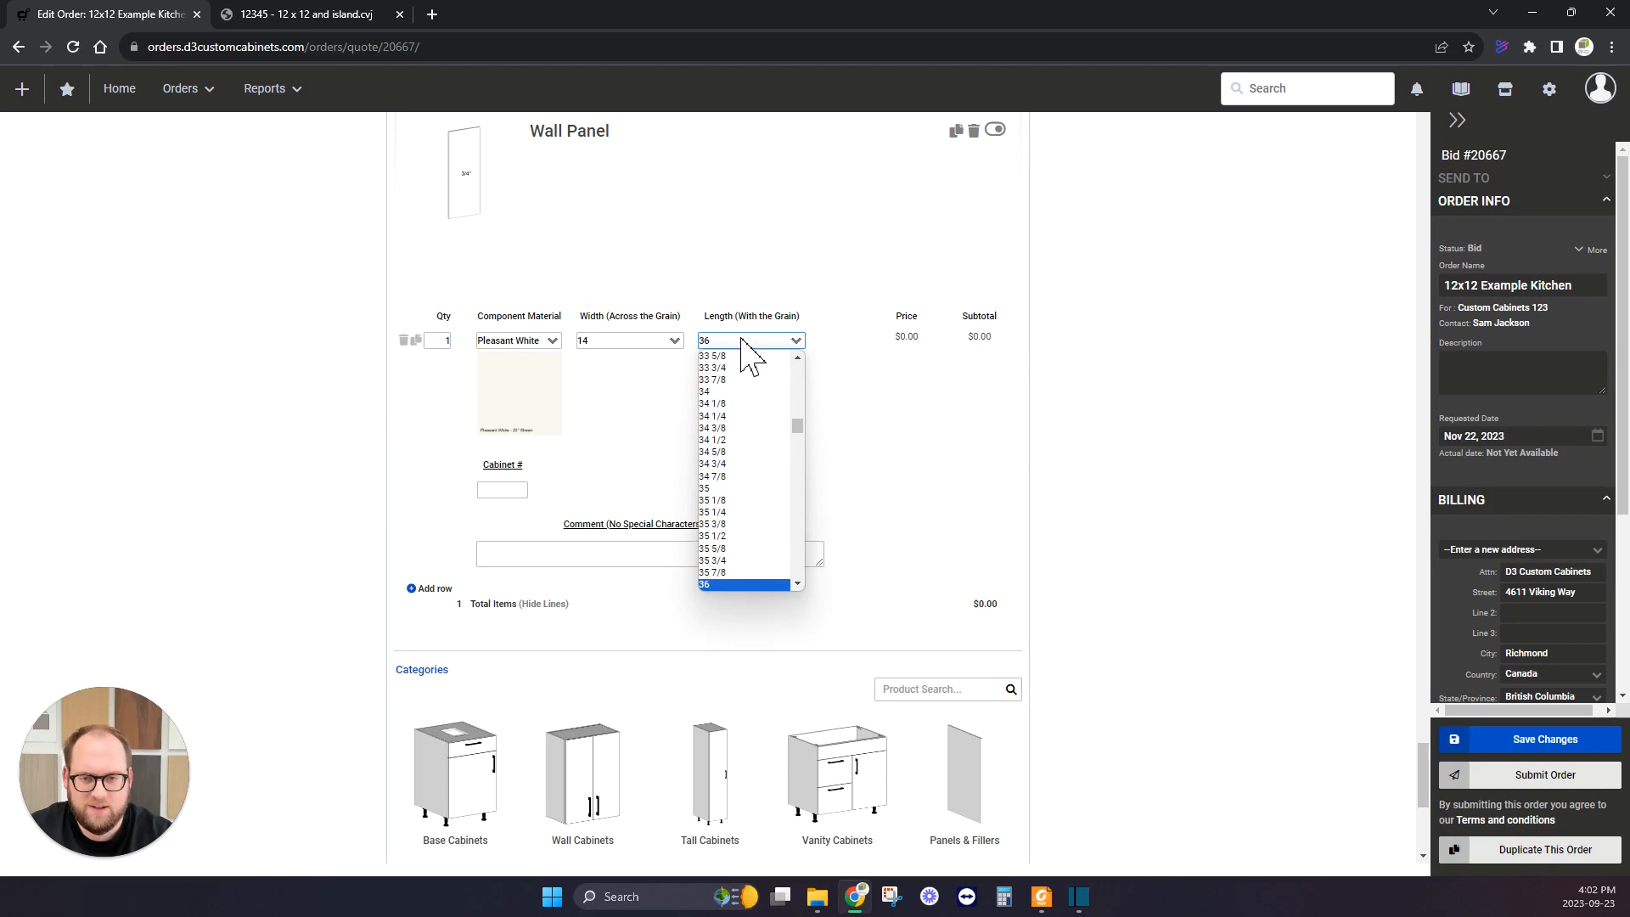
key("Return")
double_click(469, 343)
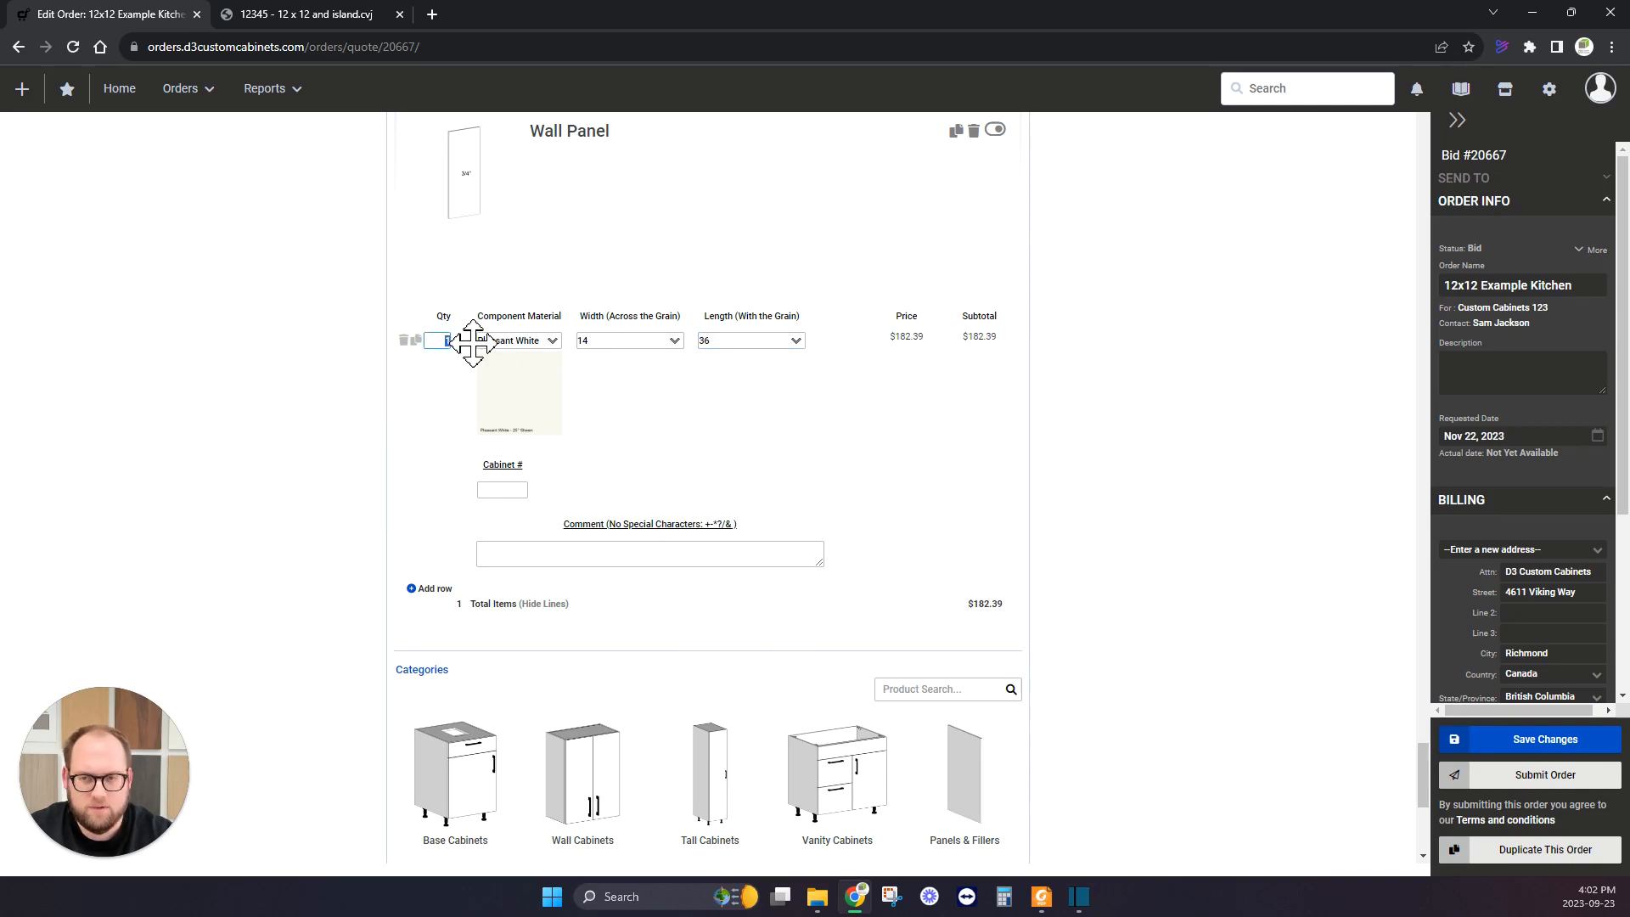
left_click(530, 557)
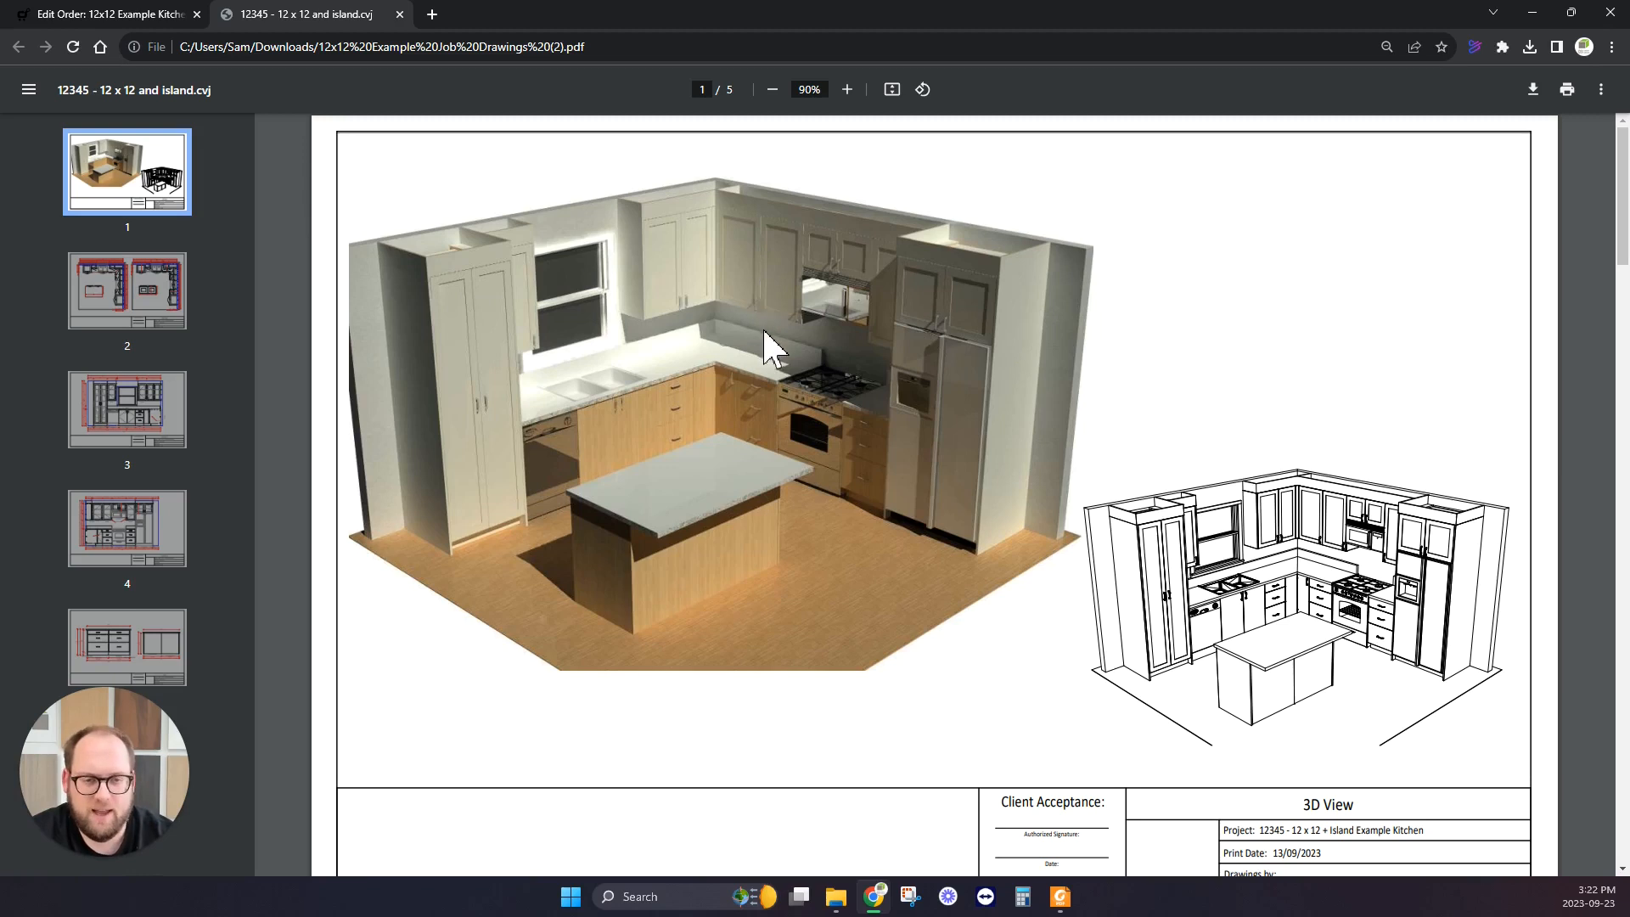
Check the Plan View and elevation drawings, then add an "L" Ceiling Filler to the order from the fillers category.
scroll(747, 323, "down", 10)
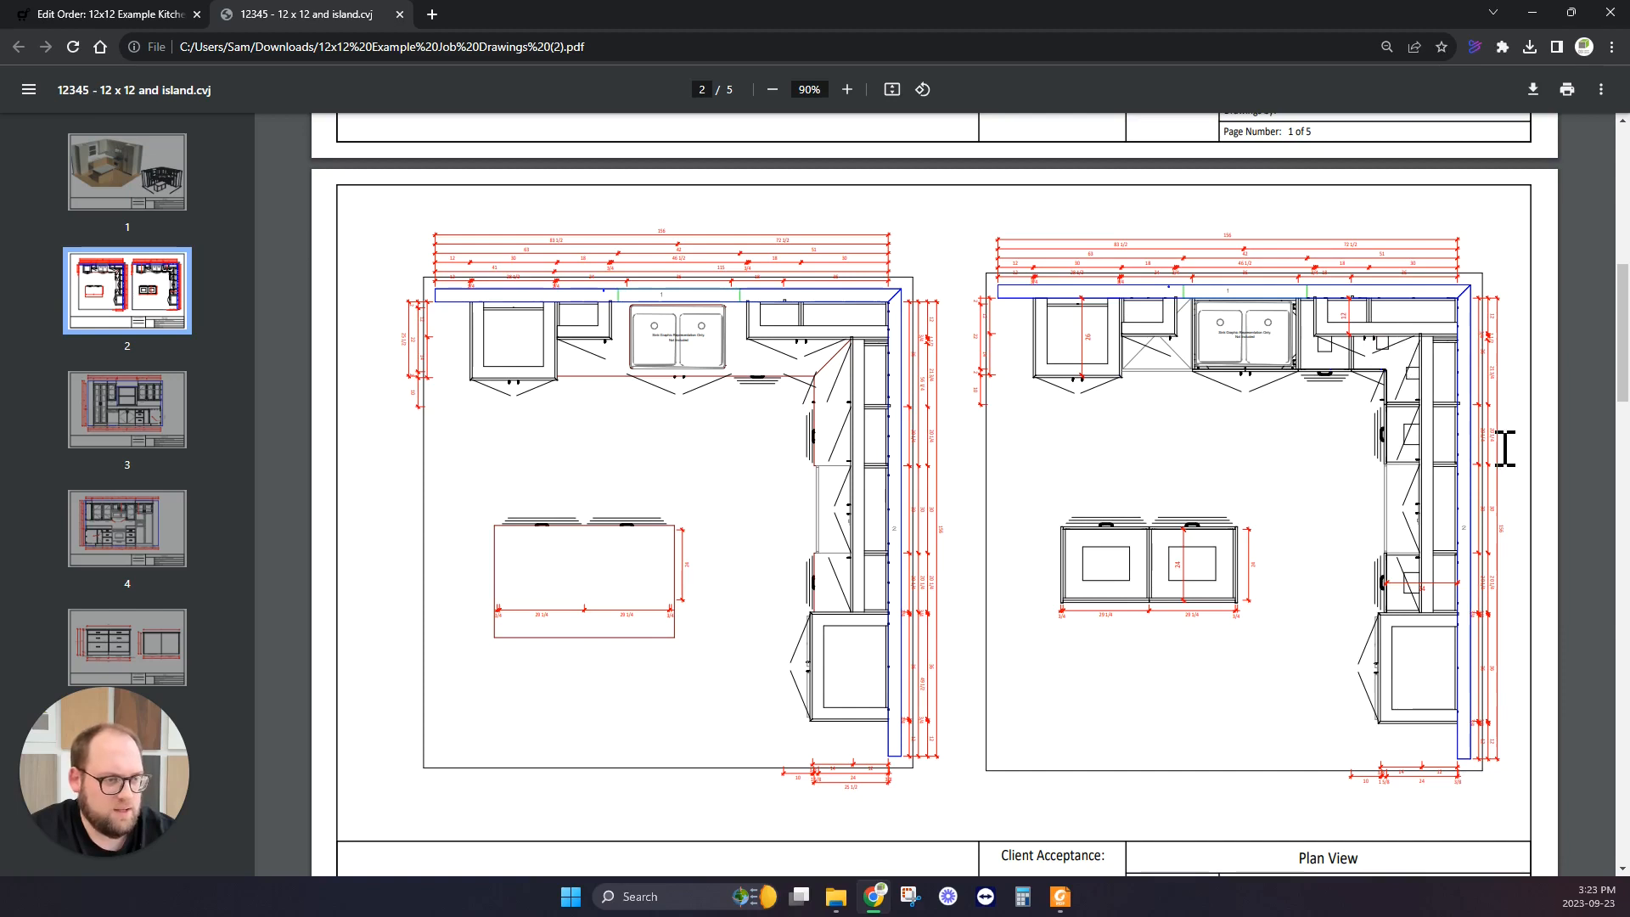
scroll(1010, 443, "down", 4)
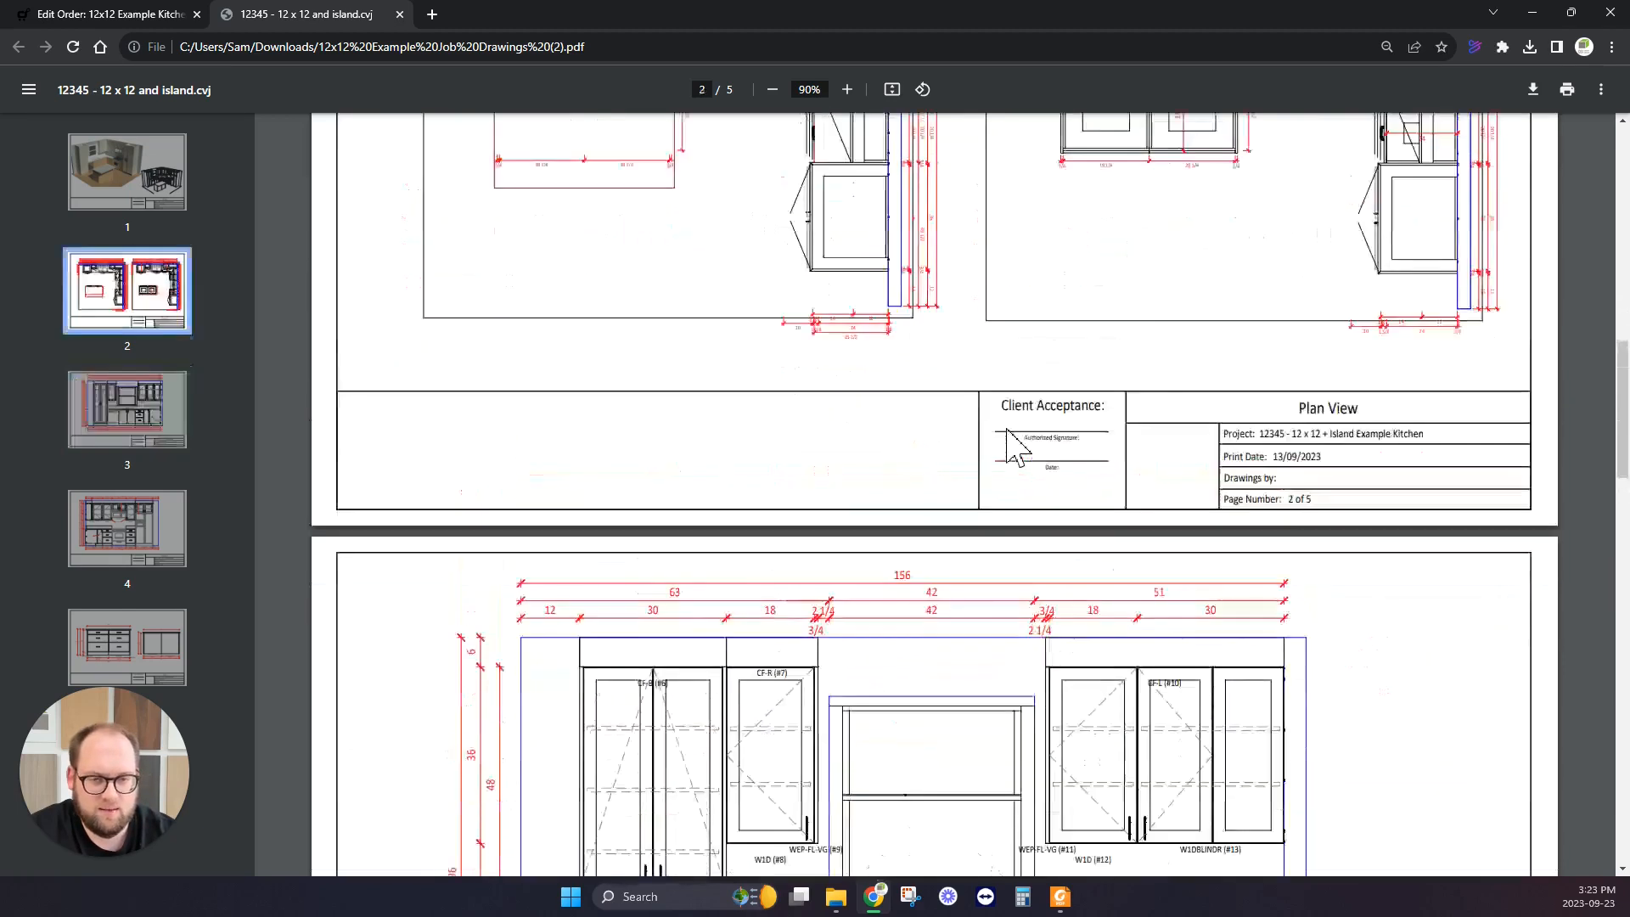
scroll(1004, 435, "up", 1)
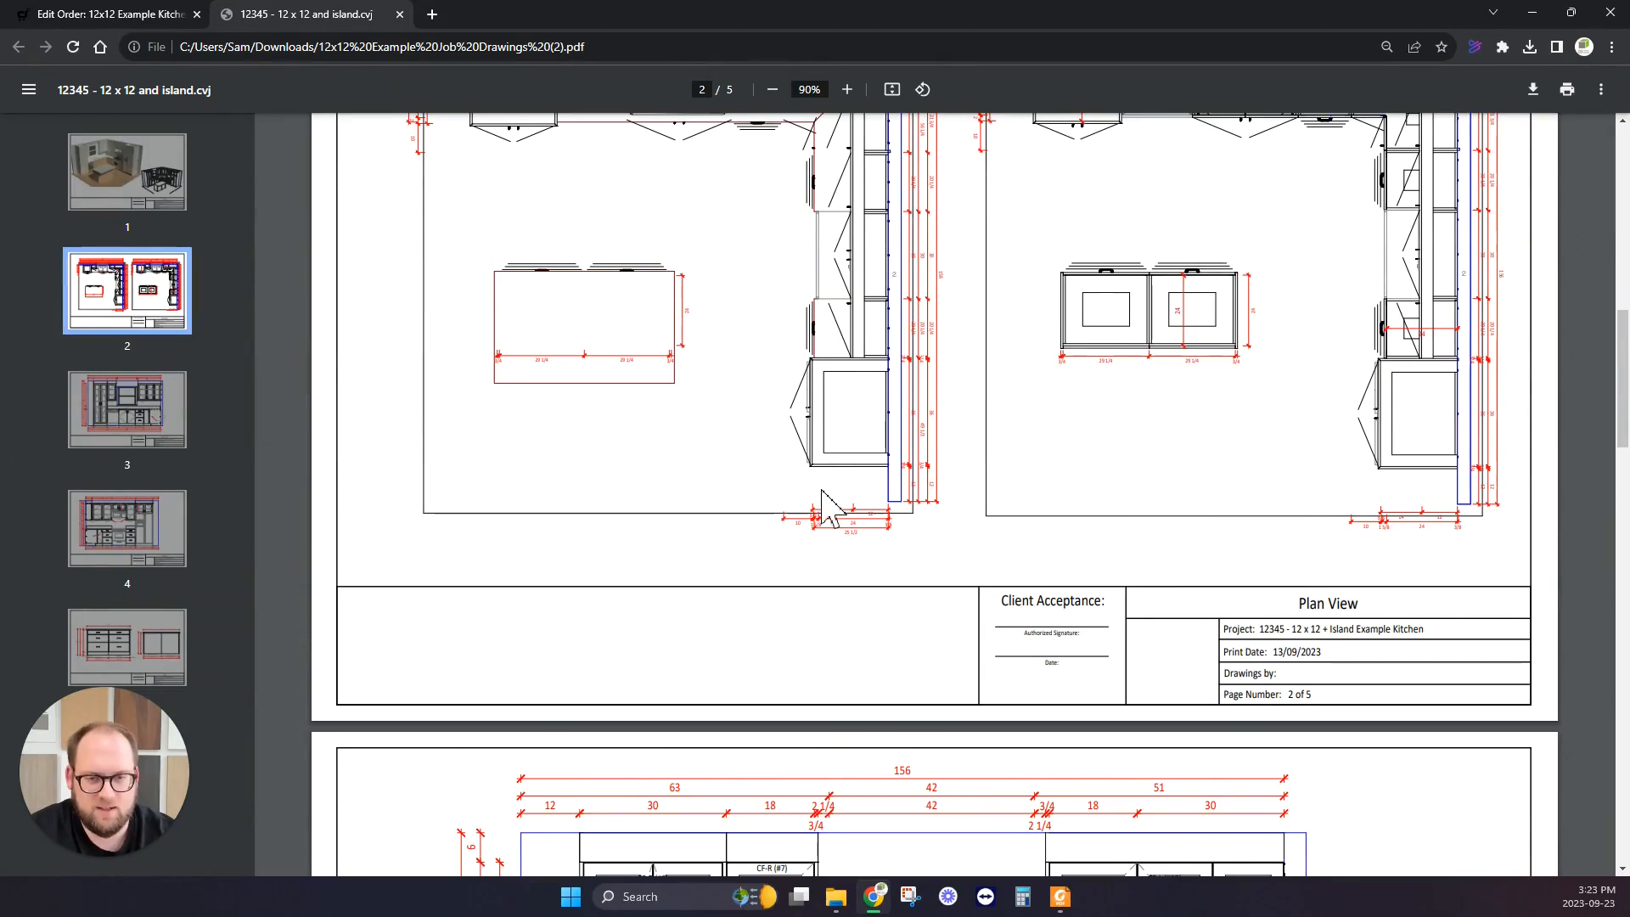
scroll(870, 465, "down", 15)
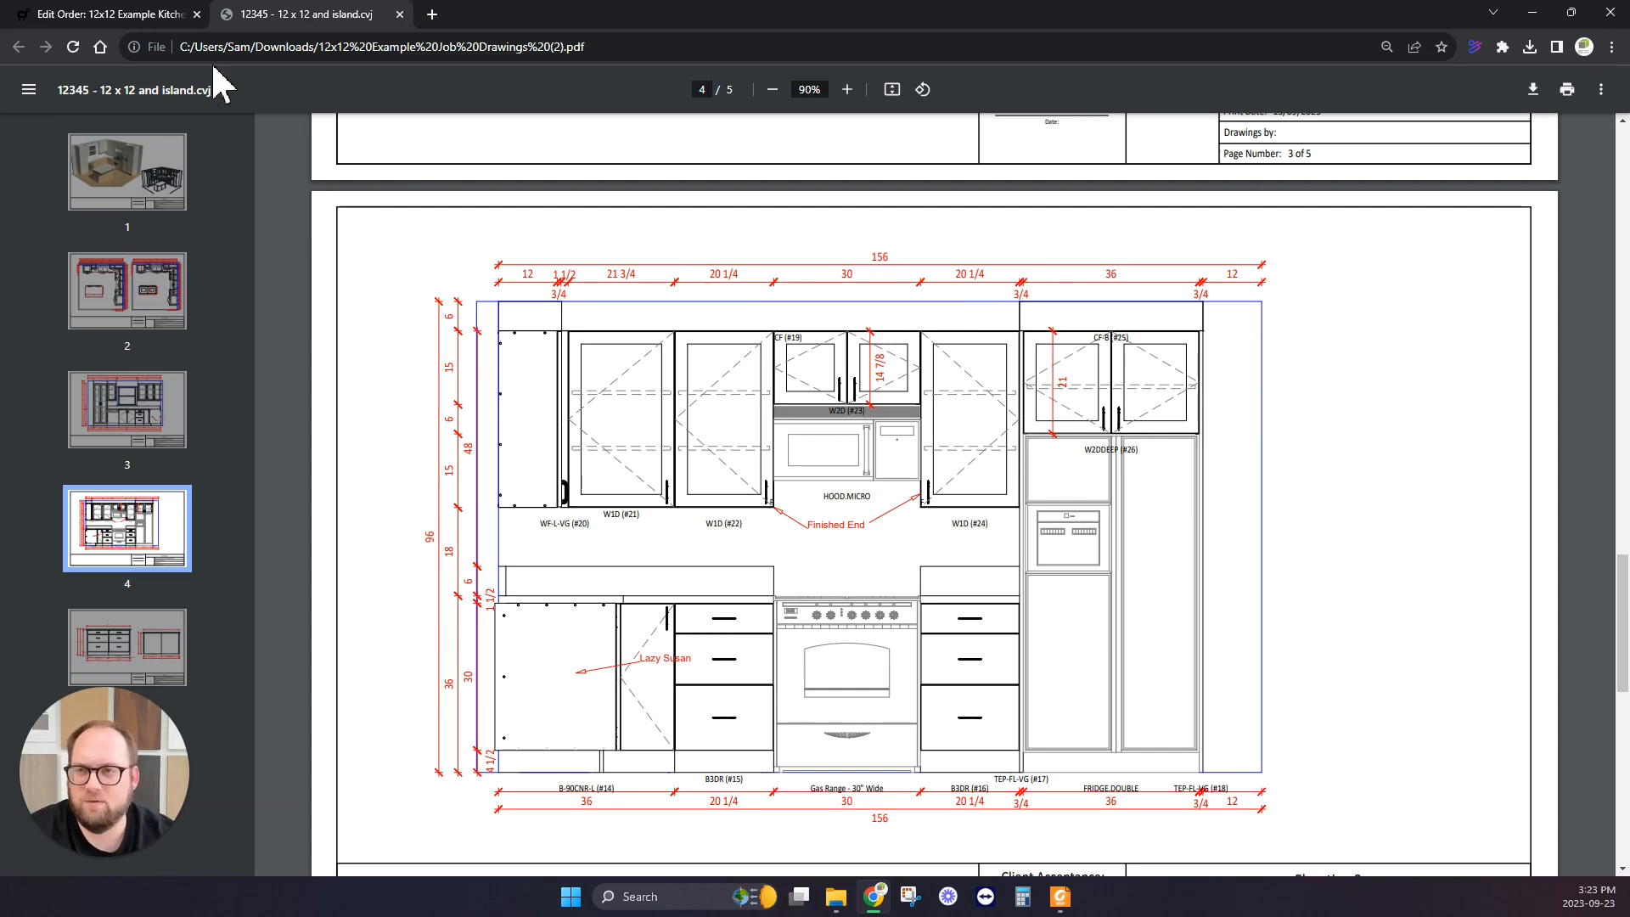
left_click(94, 15)
scroll(429, 491, "down", 4)
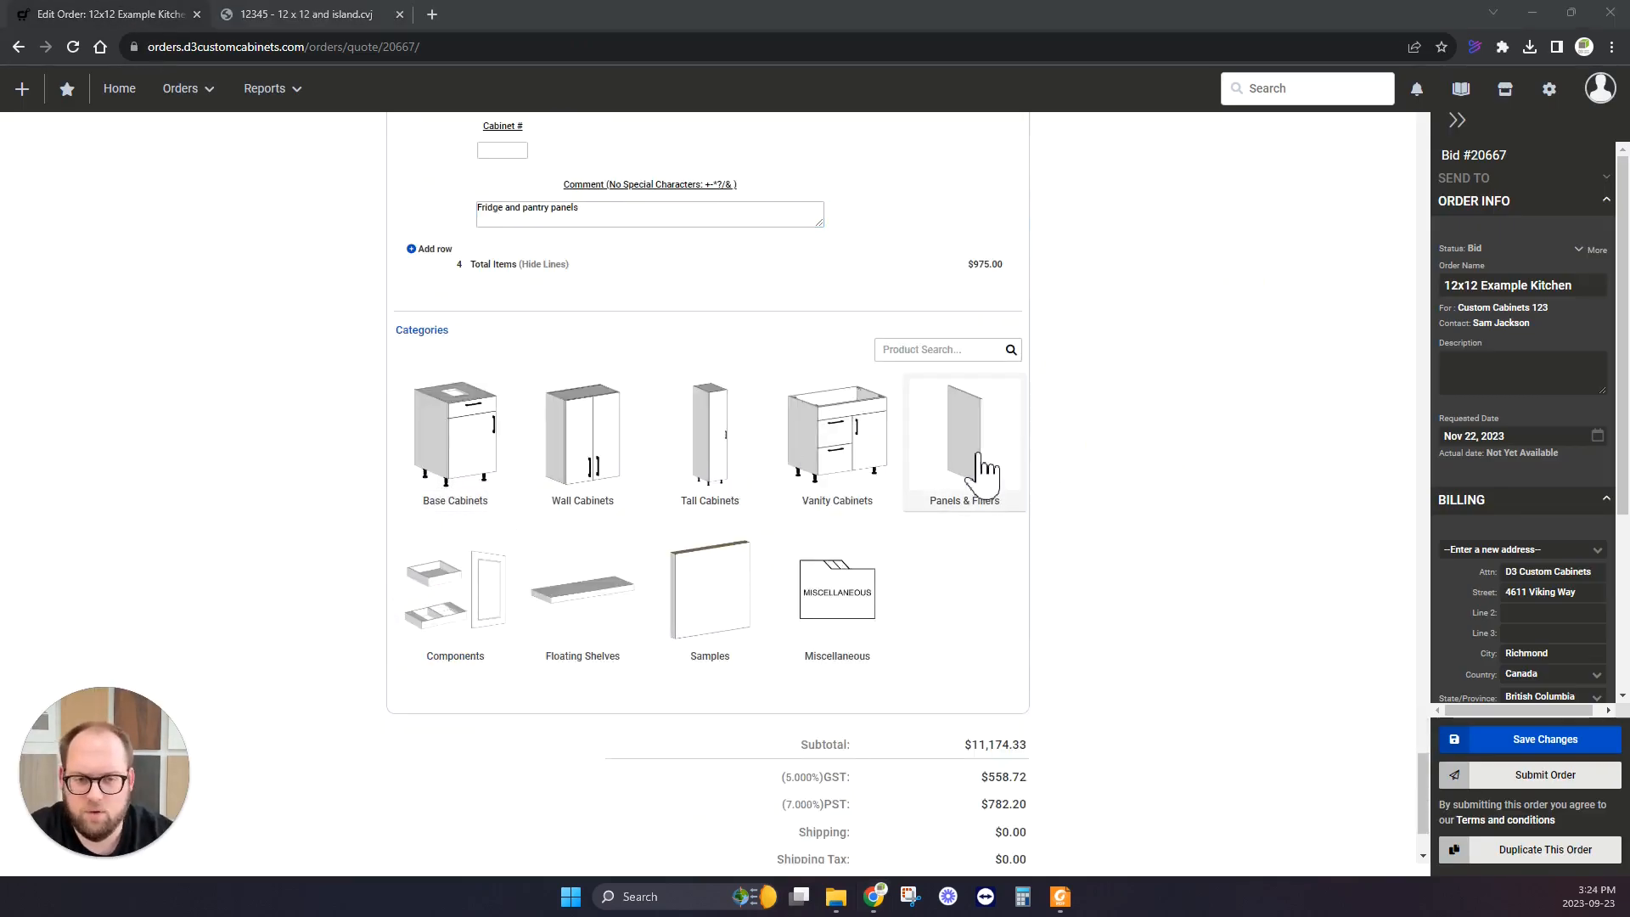
left_click(966, 468)
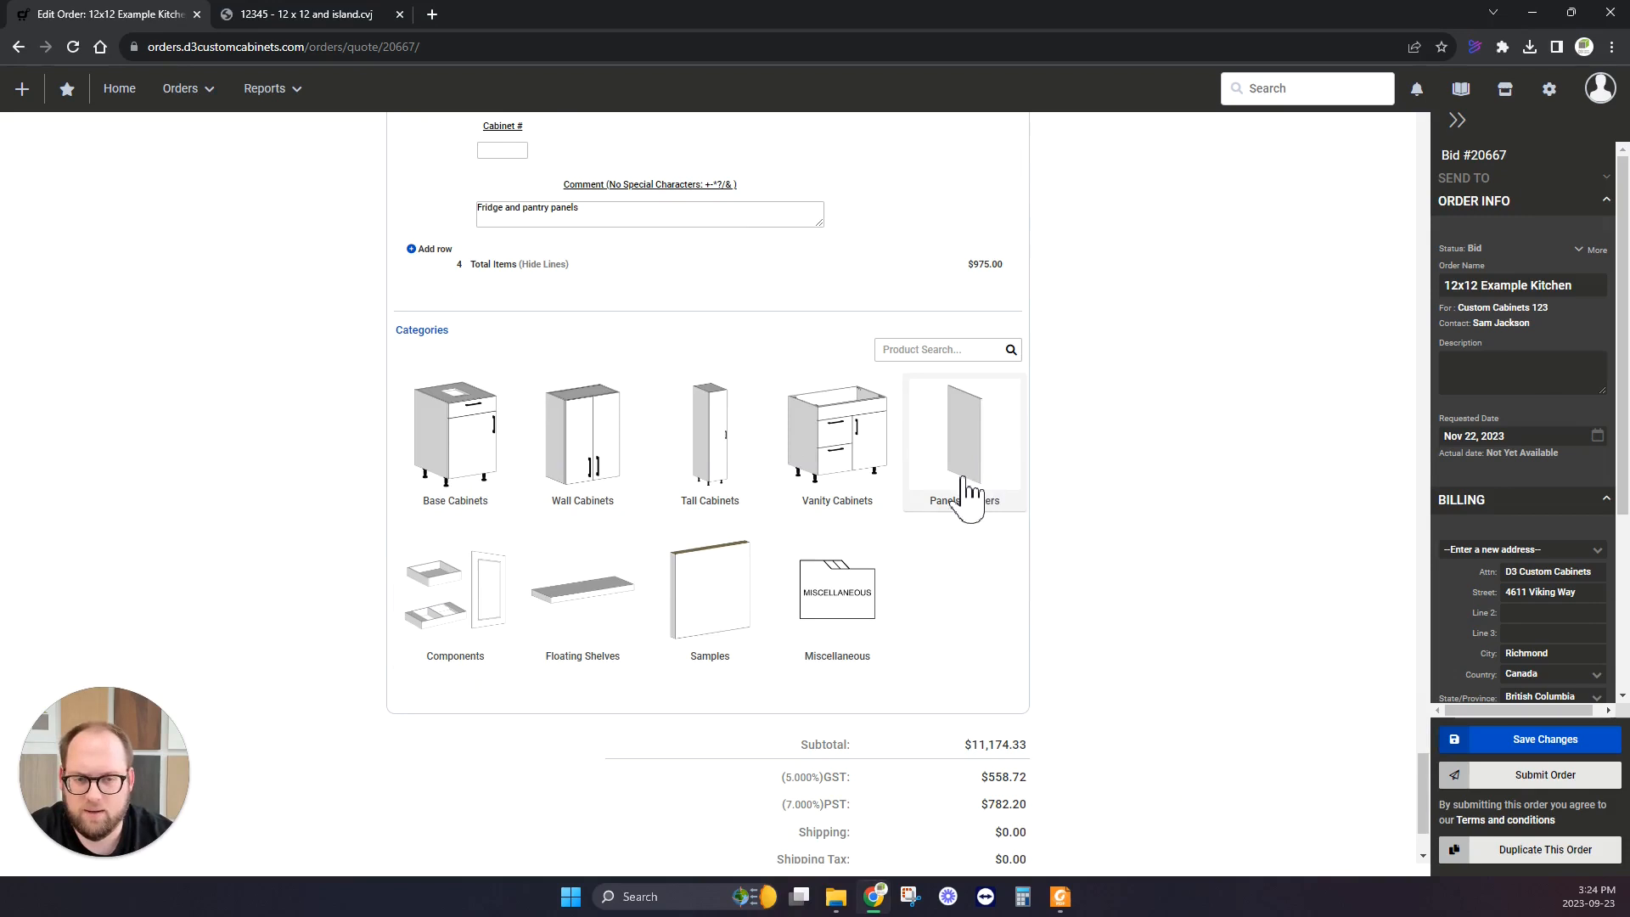
left_click(967, 497)
left_click(582, 455)
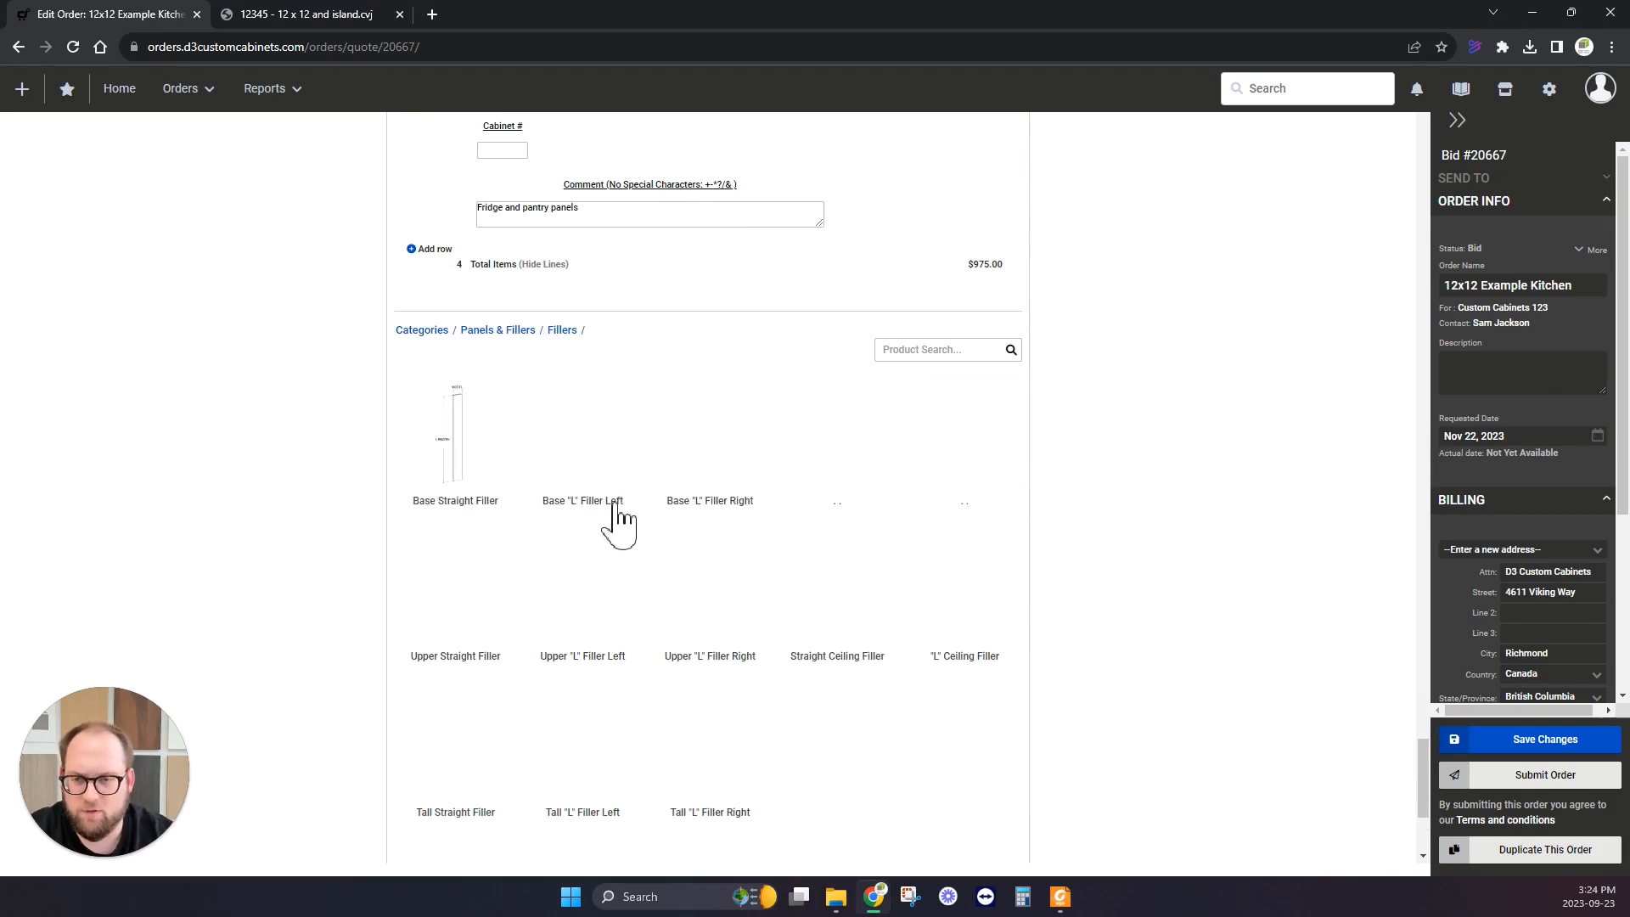
scroll(393, 534, "down", 2)
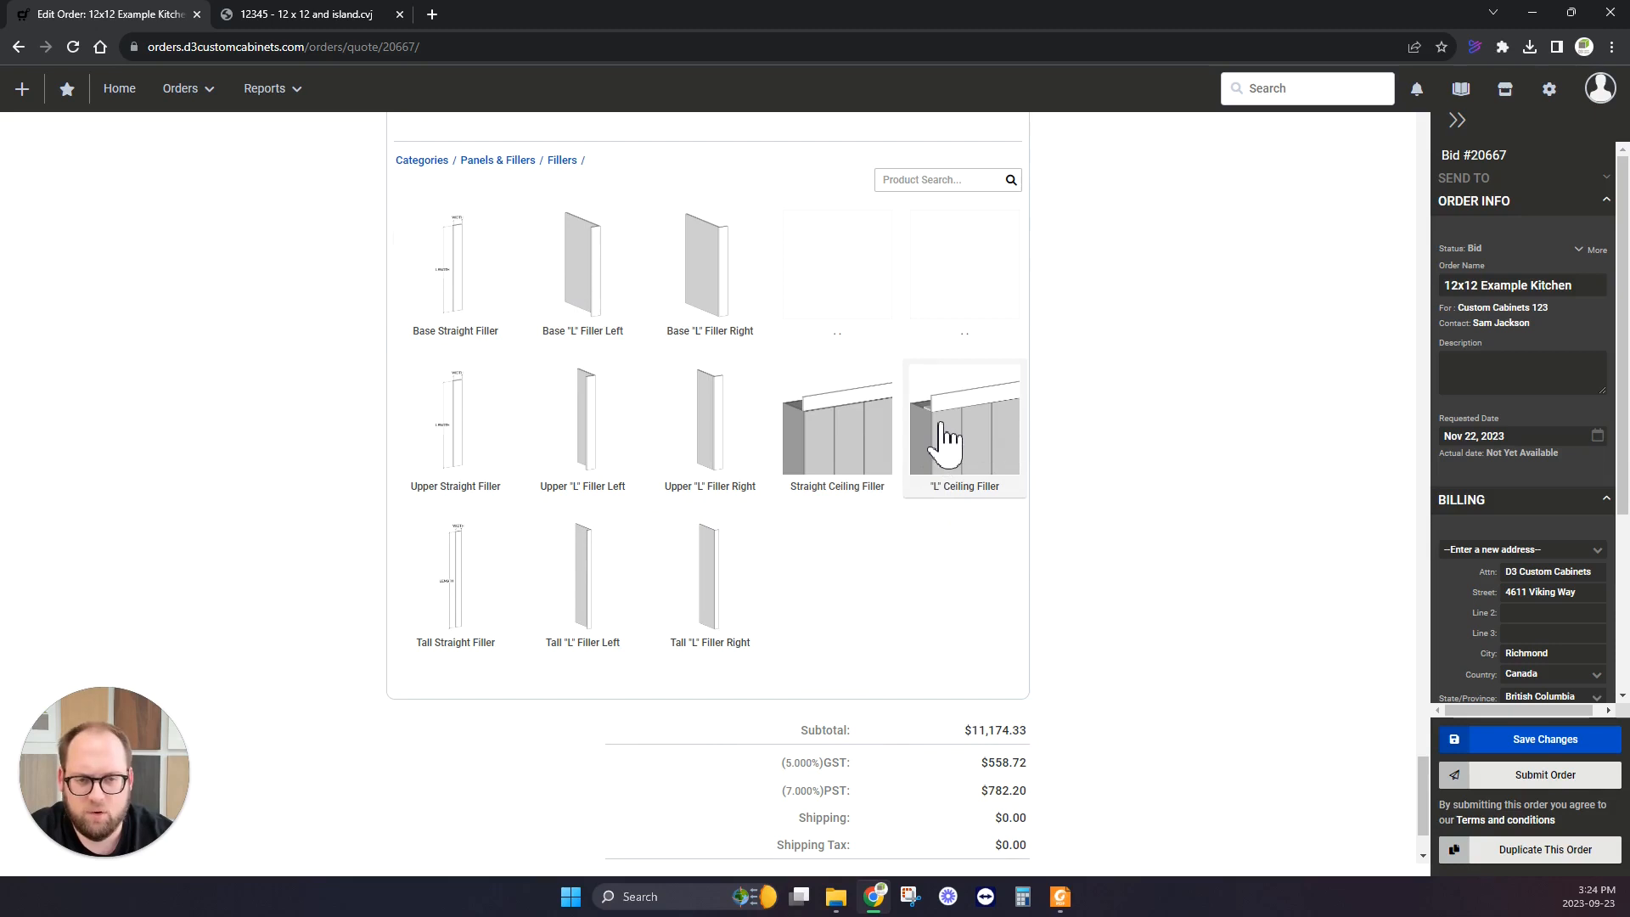
left_click(966, 437)
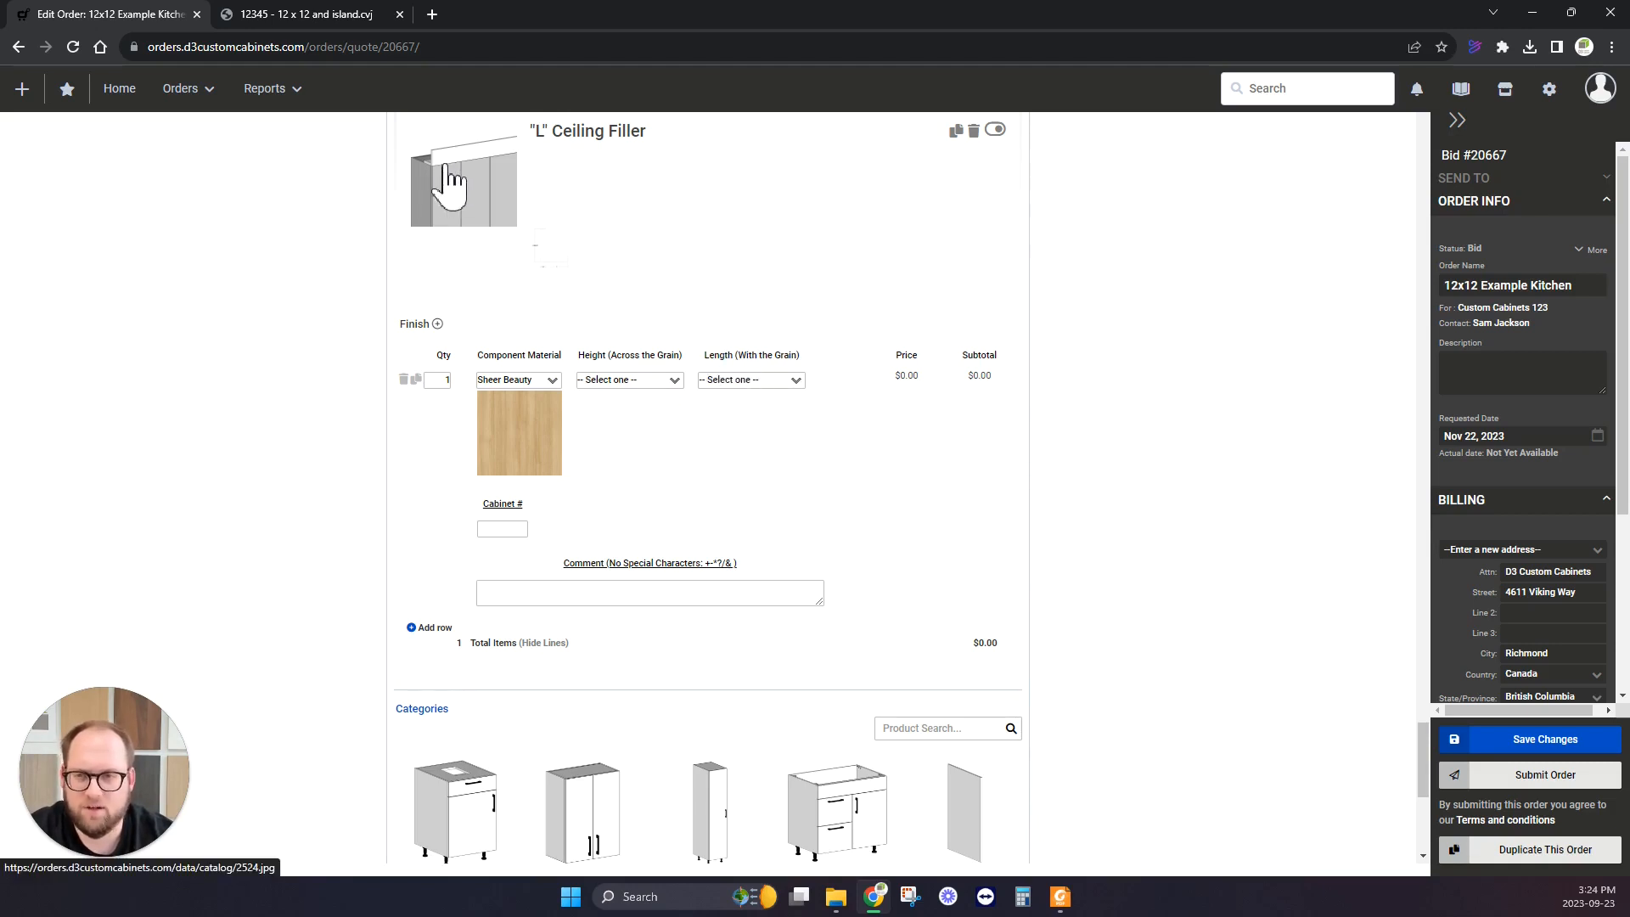
Set the "L" ceiling filler's length with the grain to 96 and its height across the grain to 7.
left_click(785, 381)
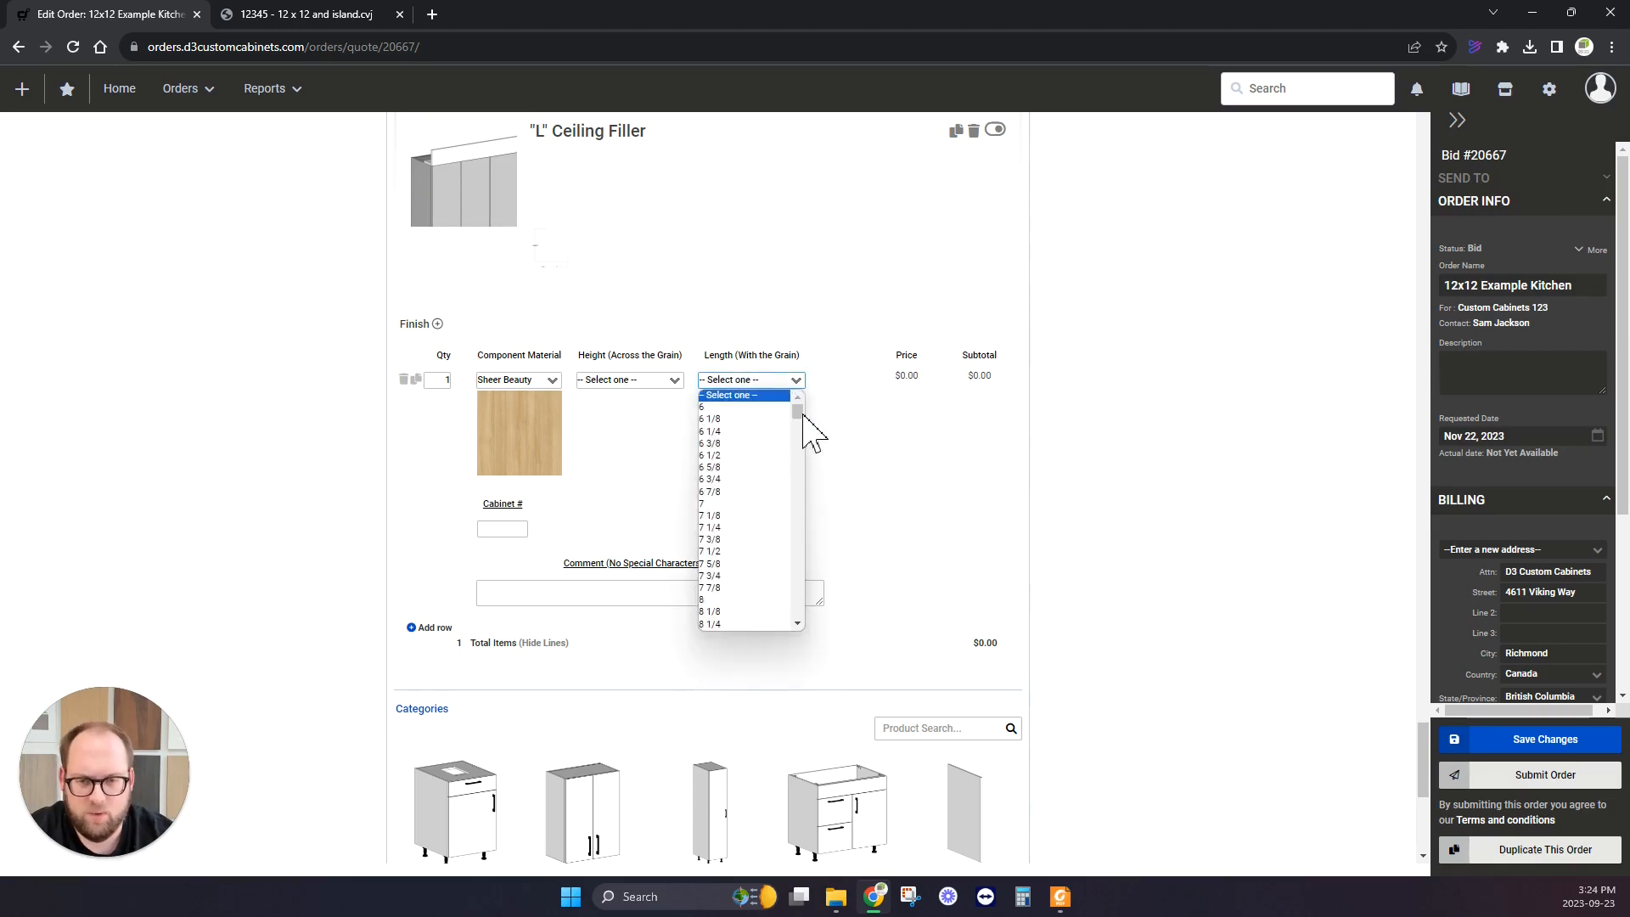
type("96")
key("Return")
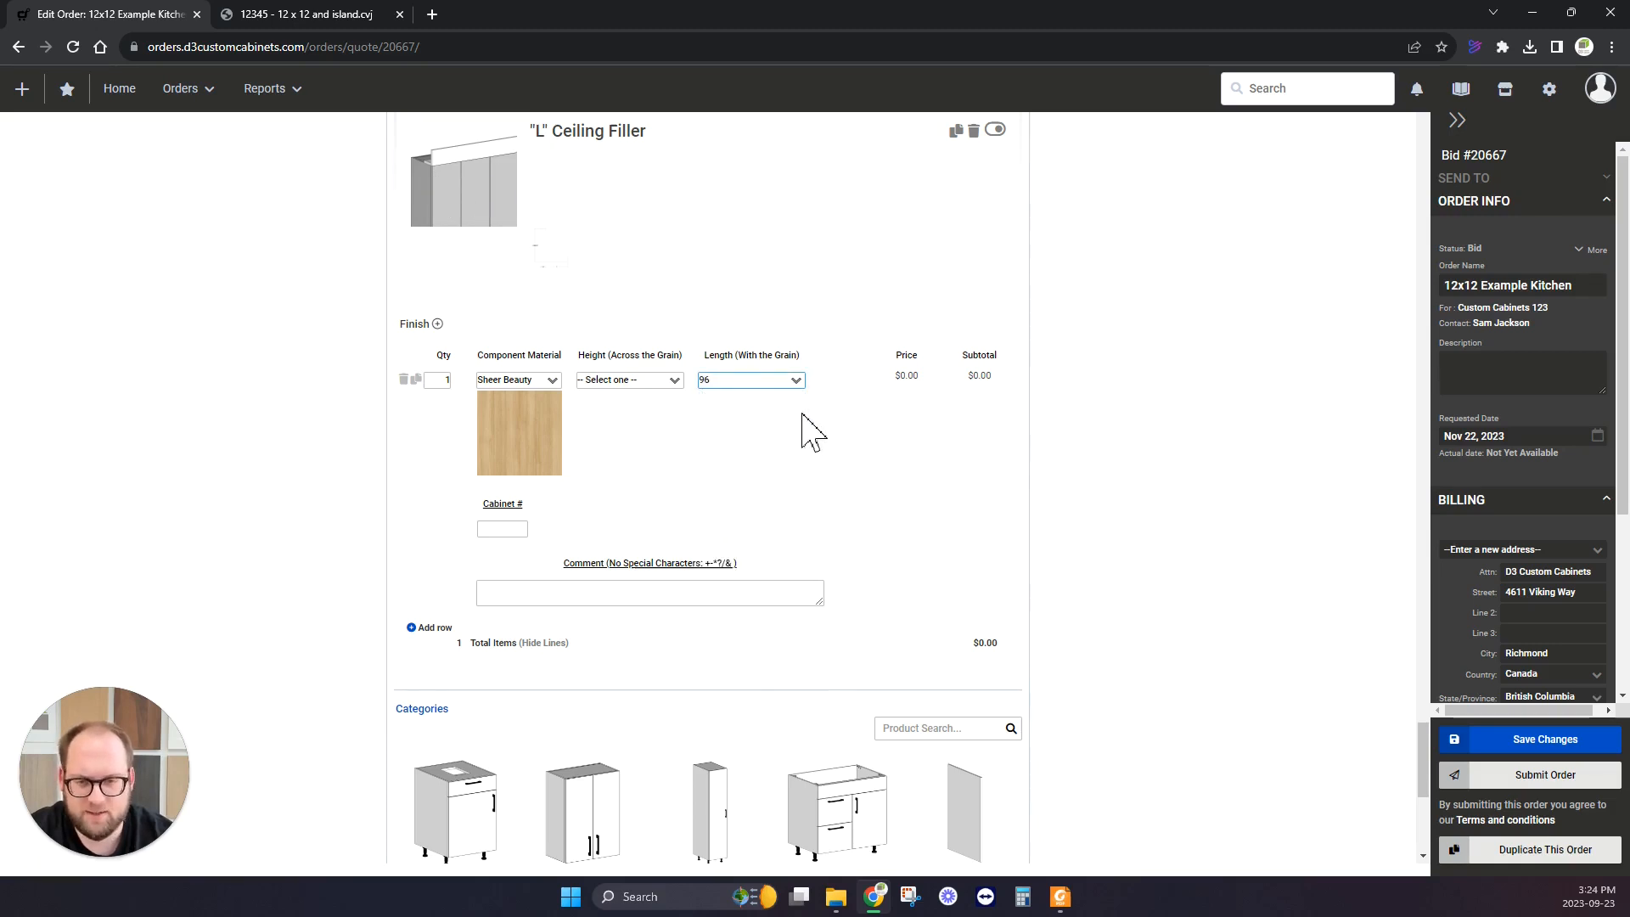
left_click(672, 381)
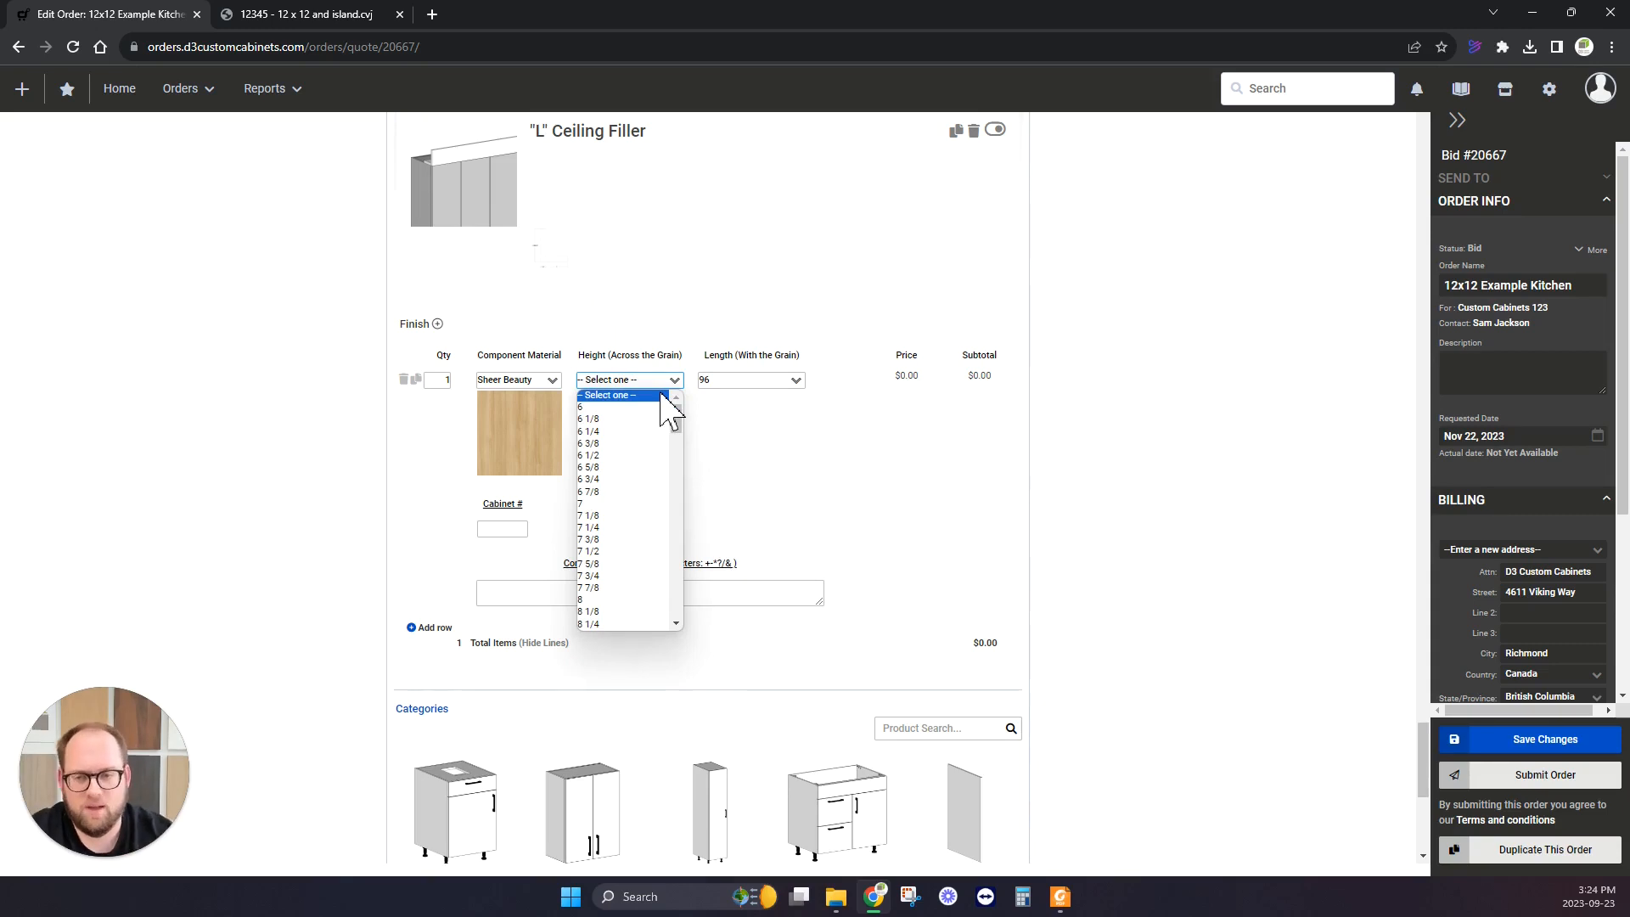
left_click(632, 508)
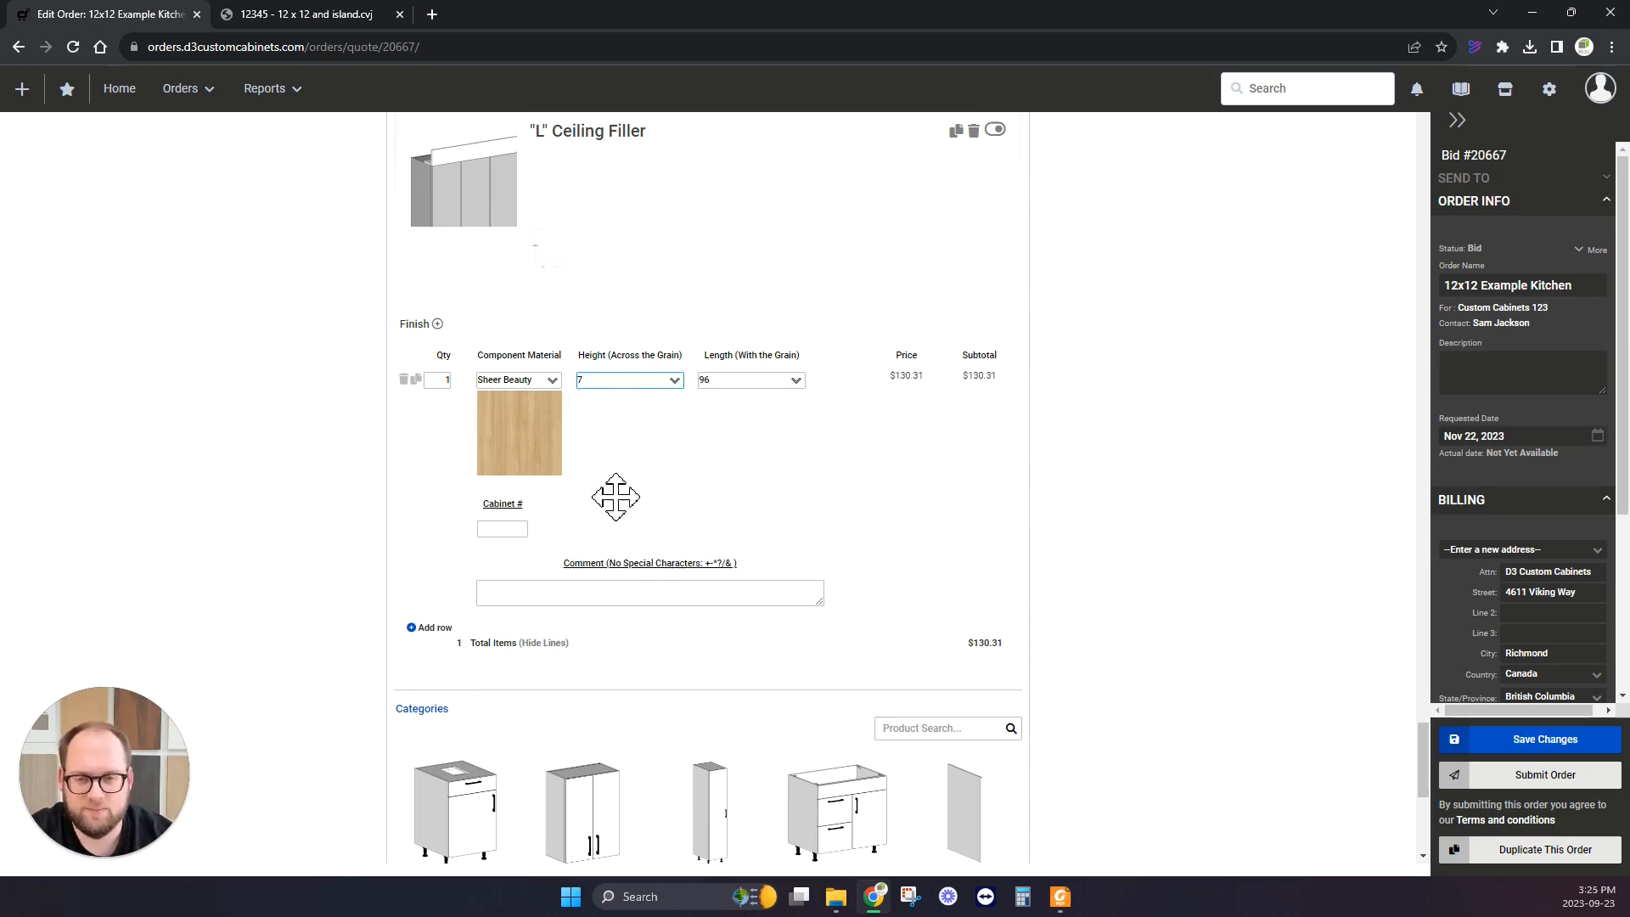
Enter the comment "Ceiling Filler" for the "L" ceiling filler and set its quantity to 5.
left_click(543, 592)
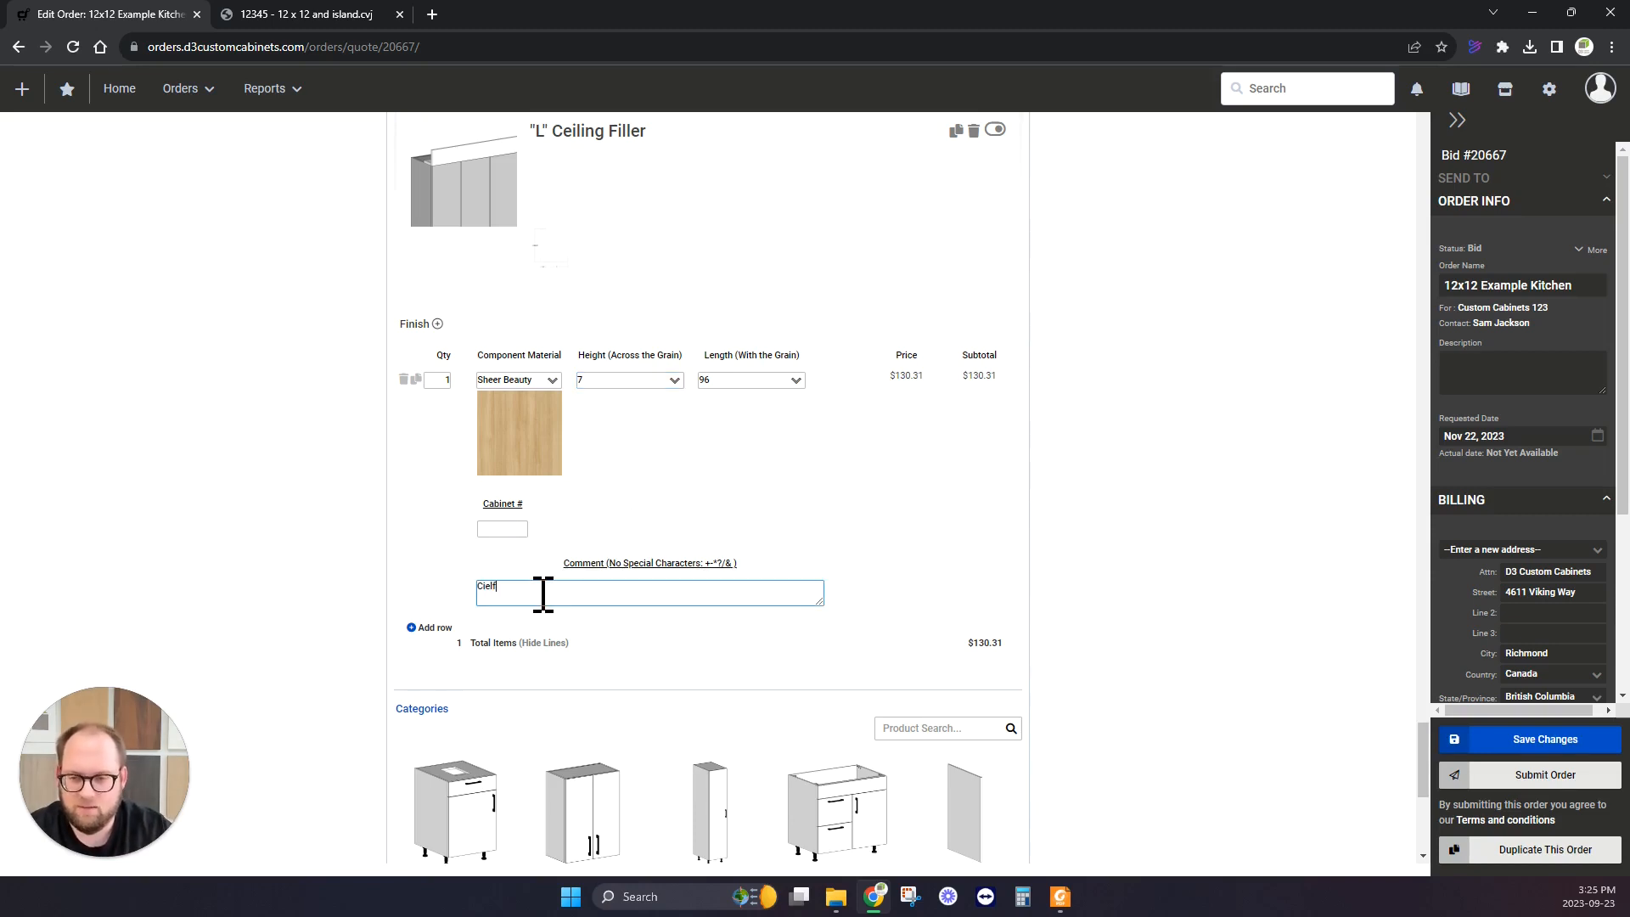
type("Ceiling Filler")
key("Tab")
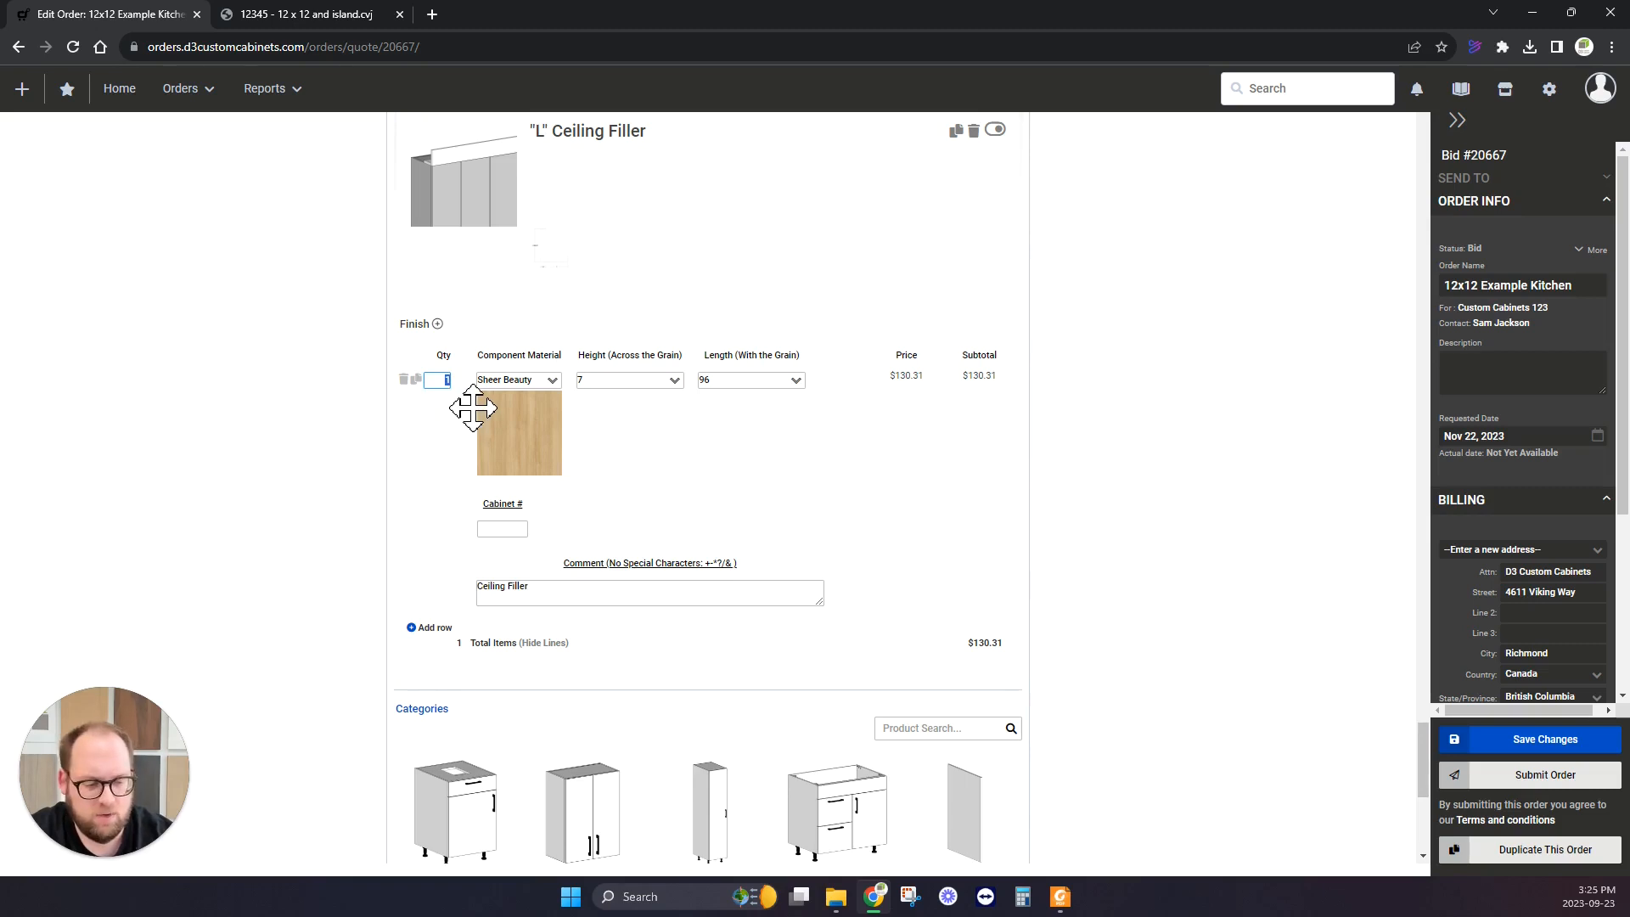
left_click(1041, 472)
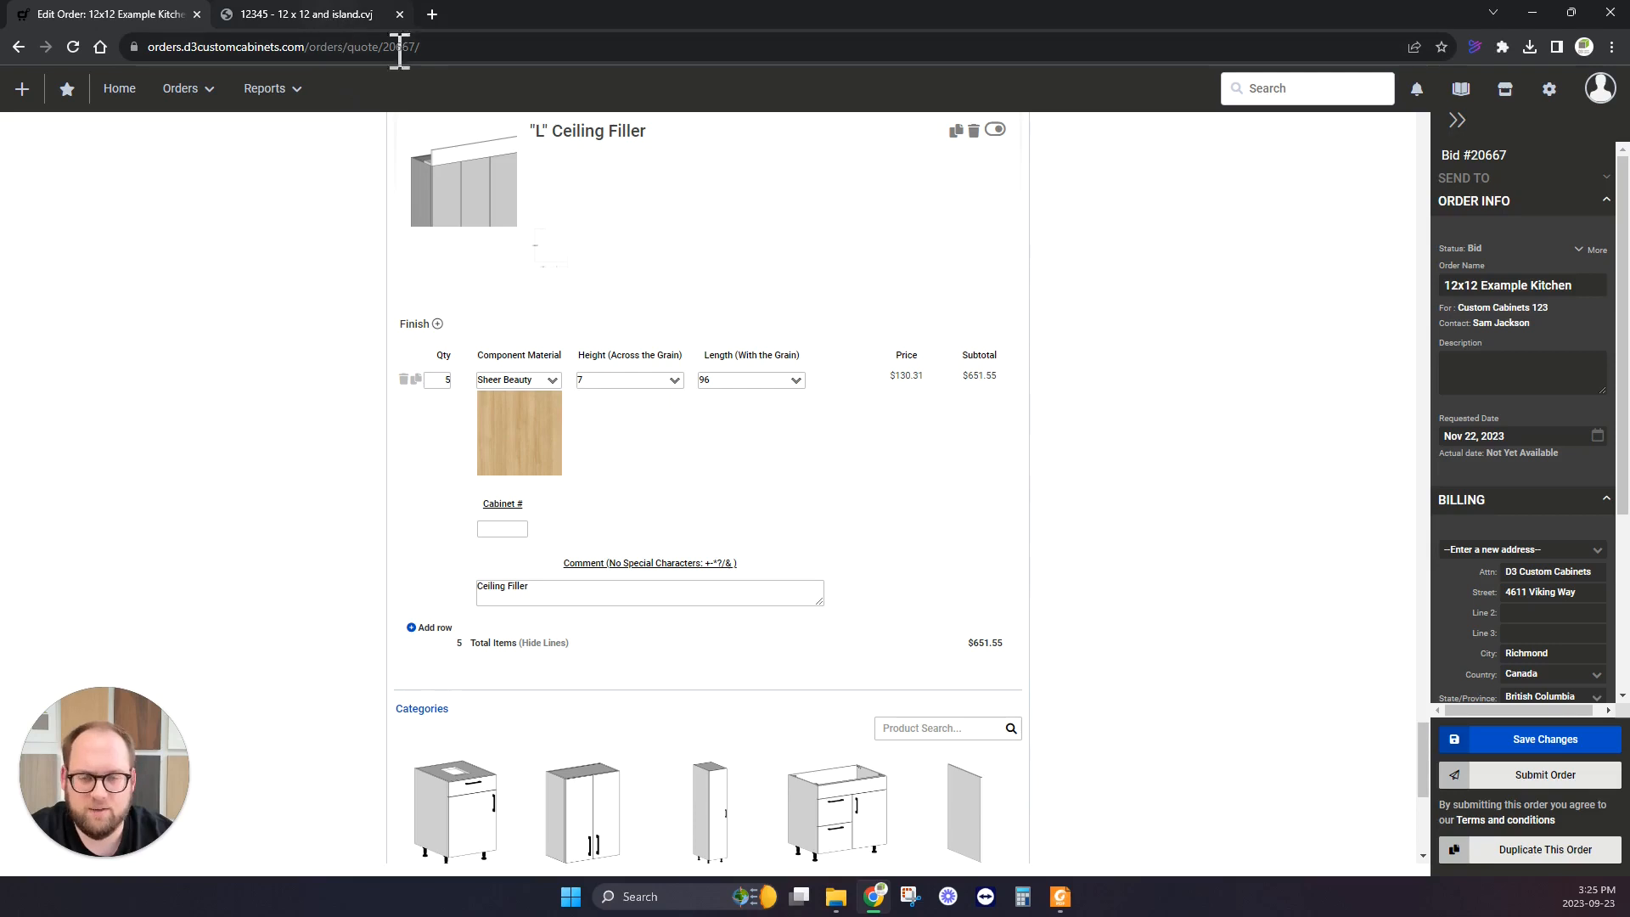
Check the elevation and 3D View drawings, then add a Toe Kick Panel to the order from the panels and fillers category.
scroll(645, 526, "down", 1)
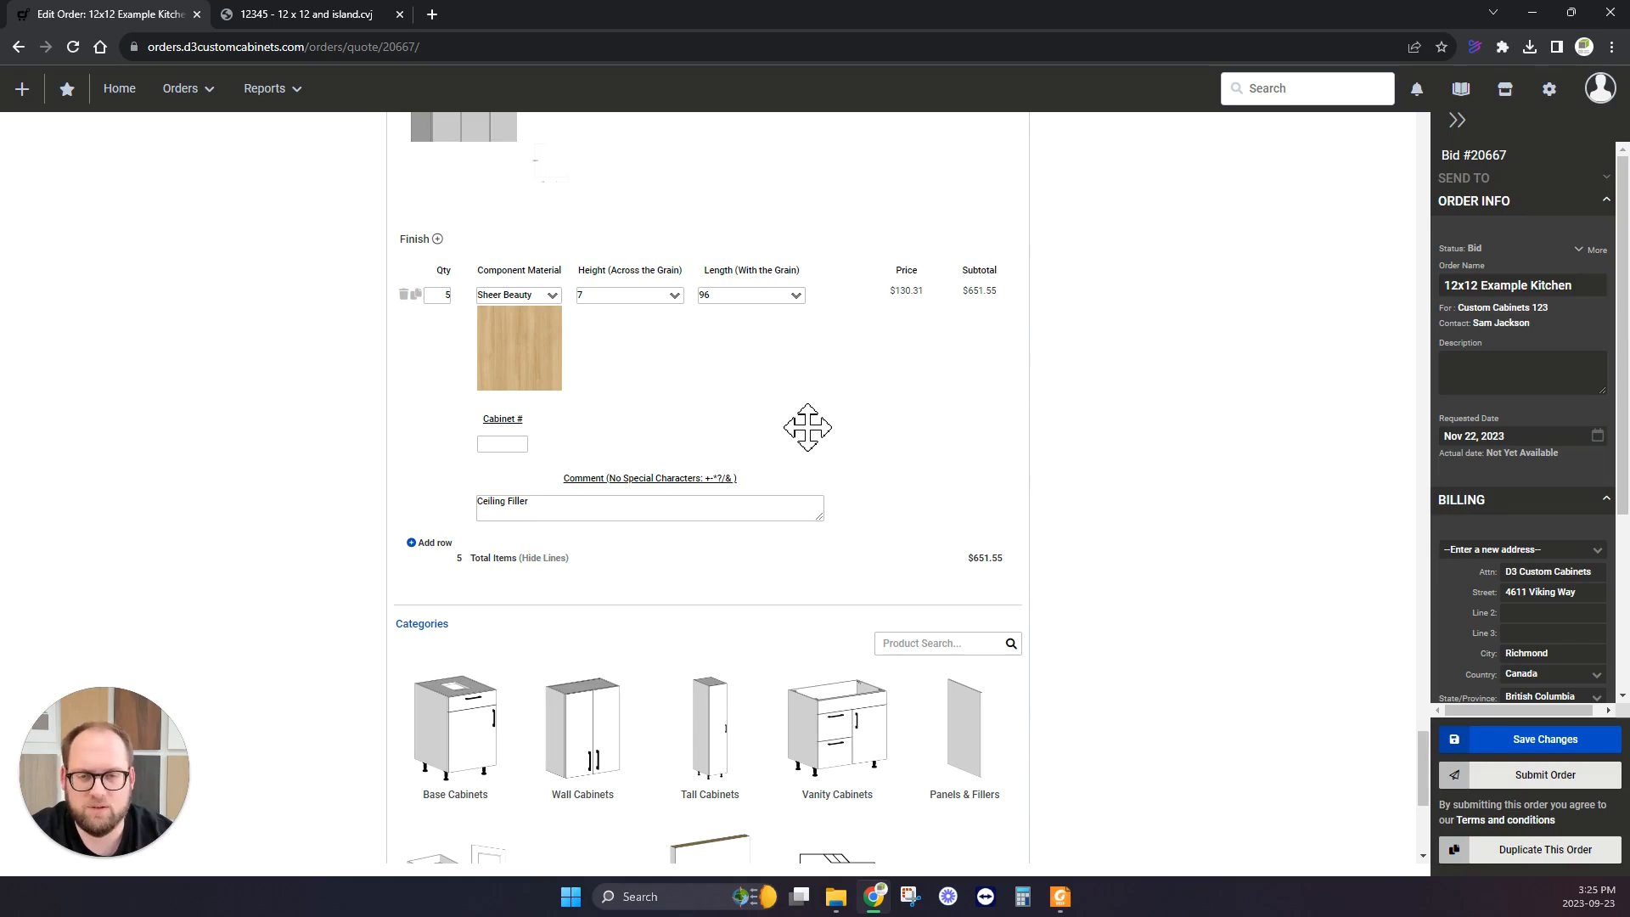
left_click(242, 14)
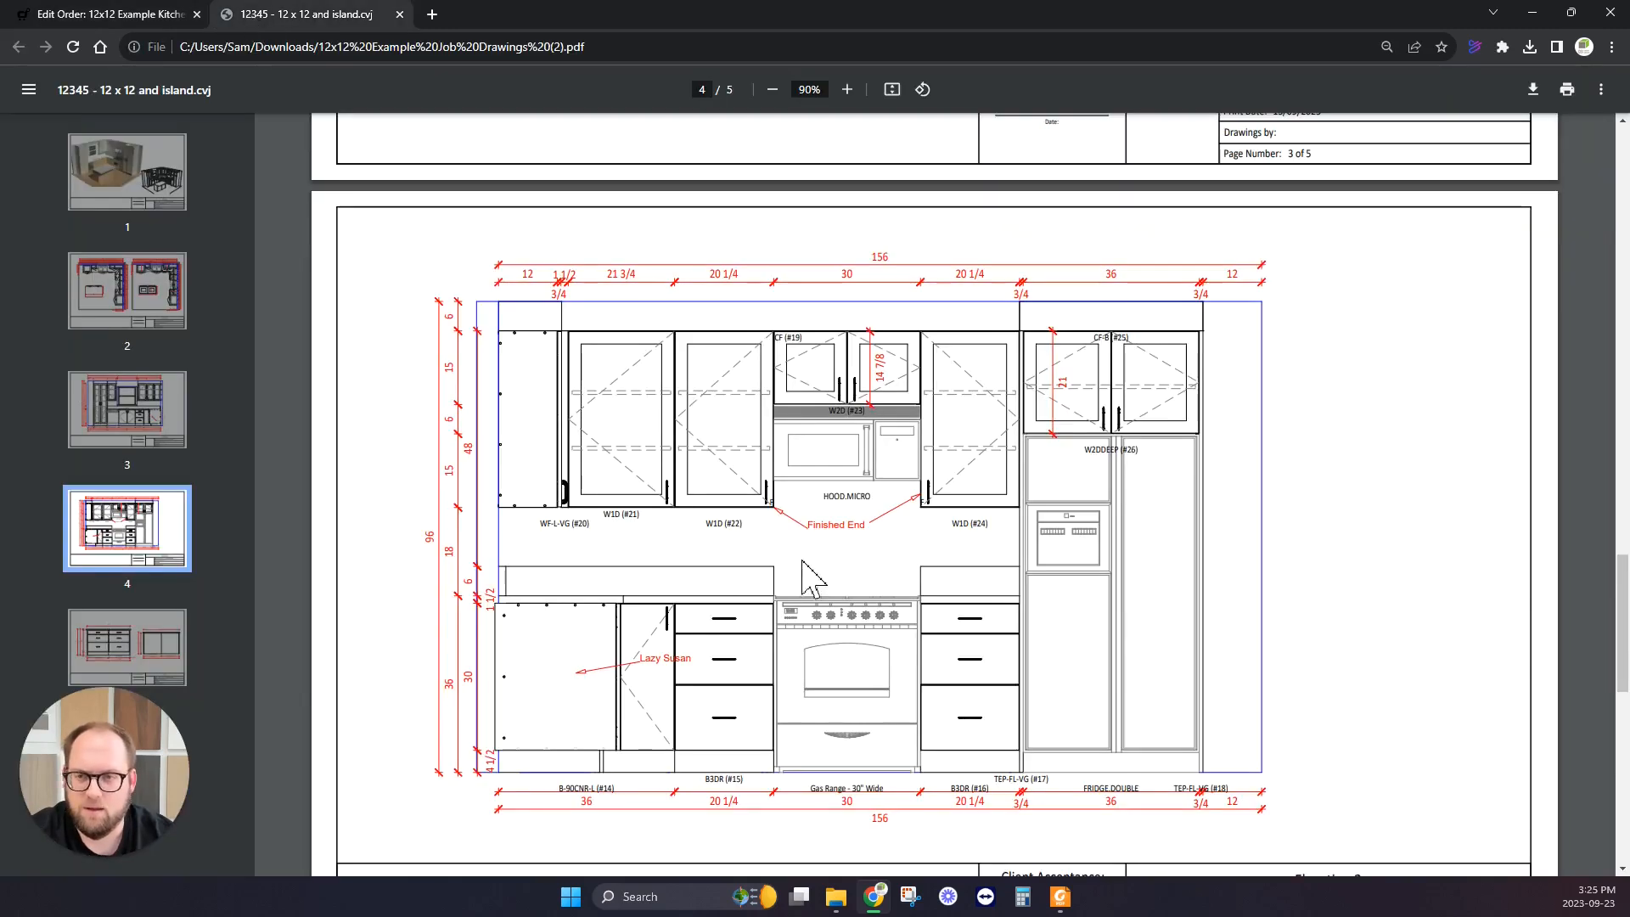
scroll(721, 564, "up", 15)
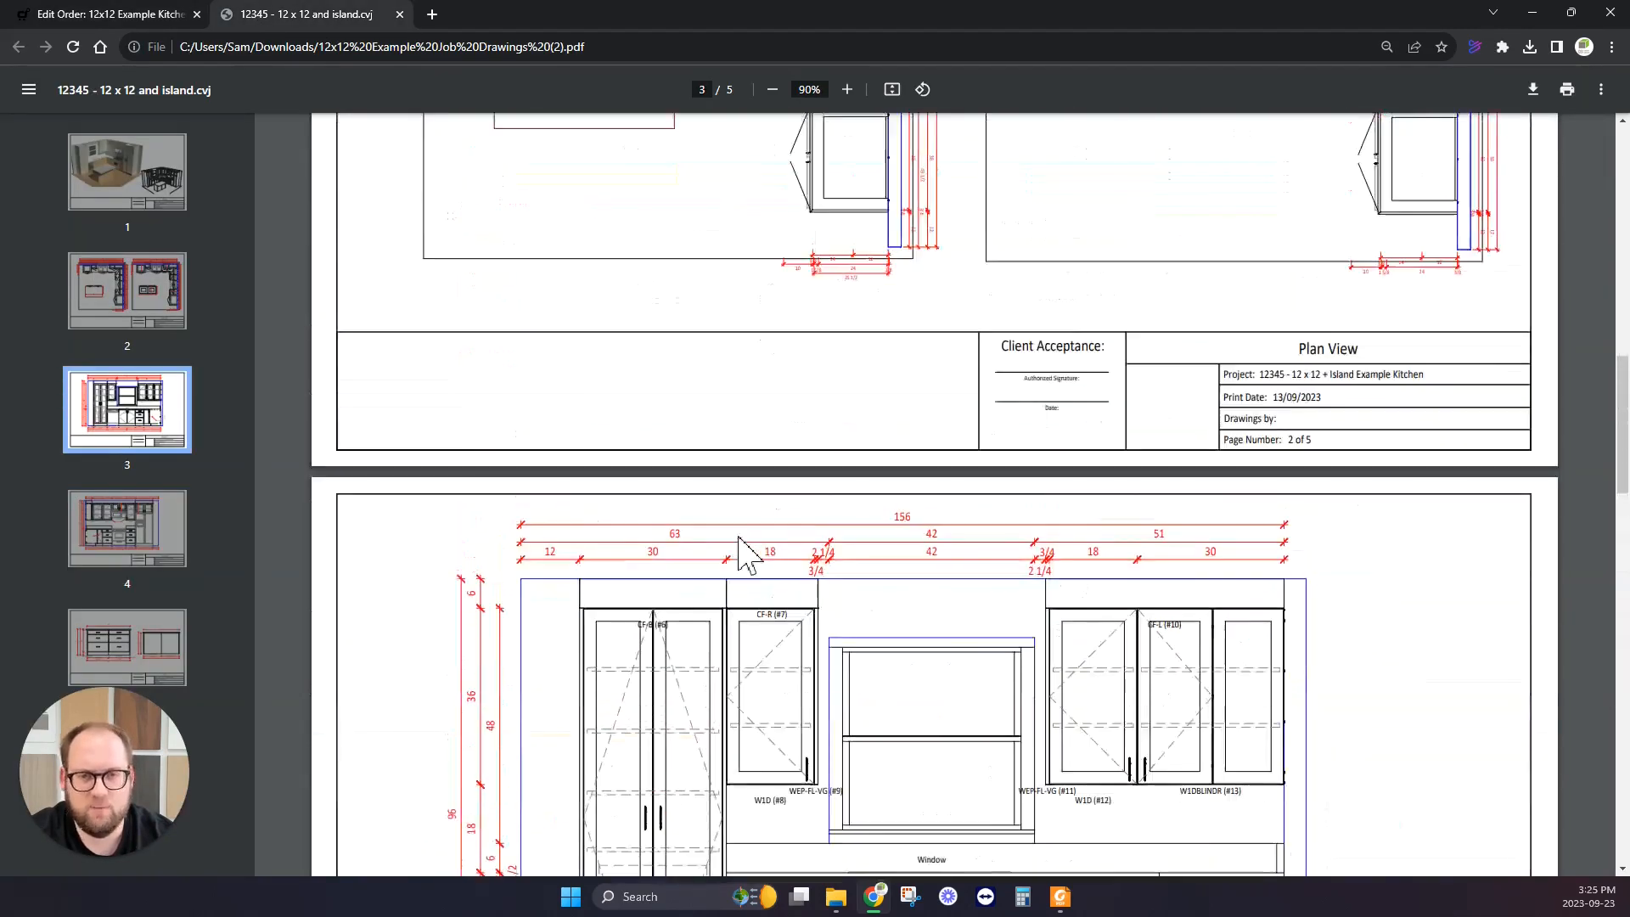
scroll(761, 552, "up", 14)
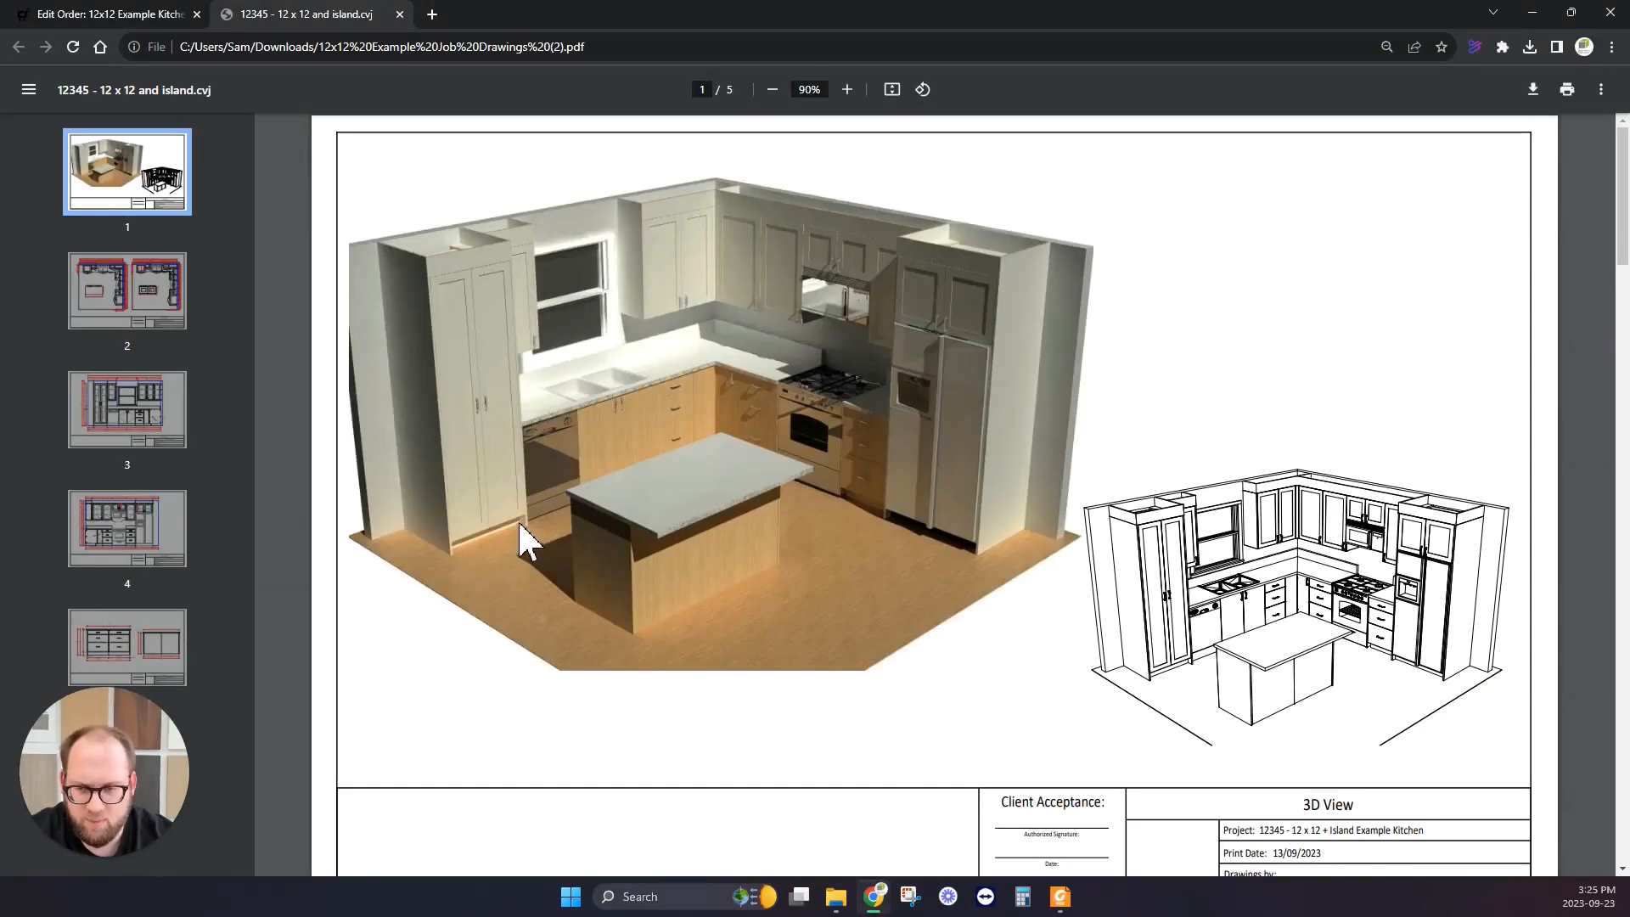
left_click(129, 15)
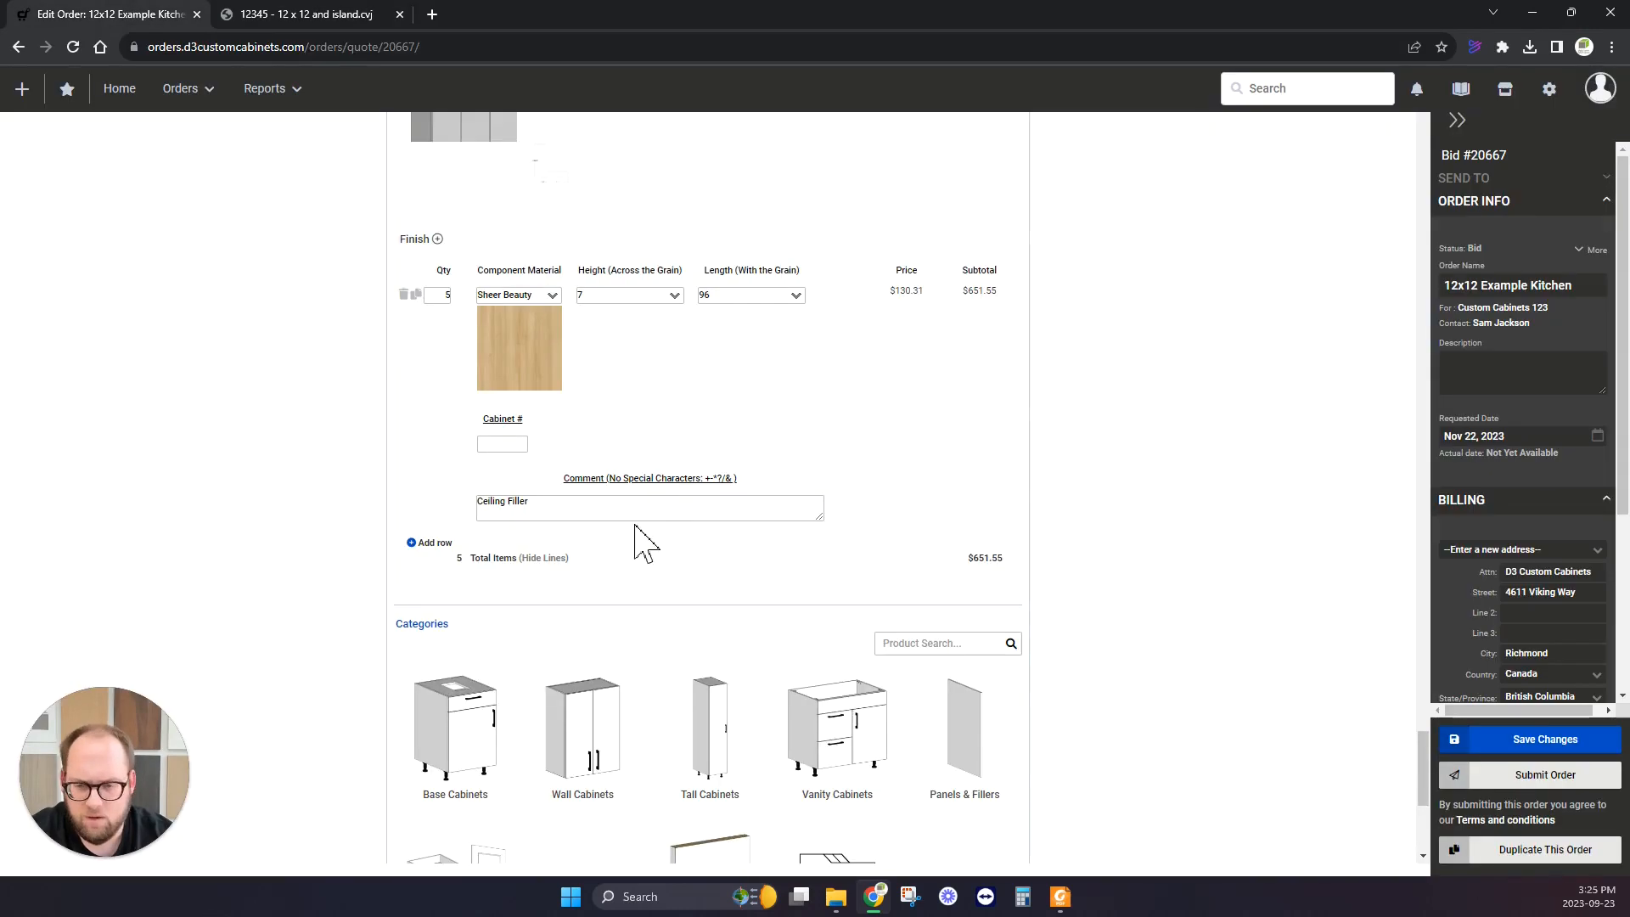
scroll(645, 543, "down", 3)
left_click(968, 508)
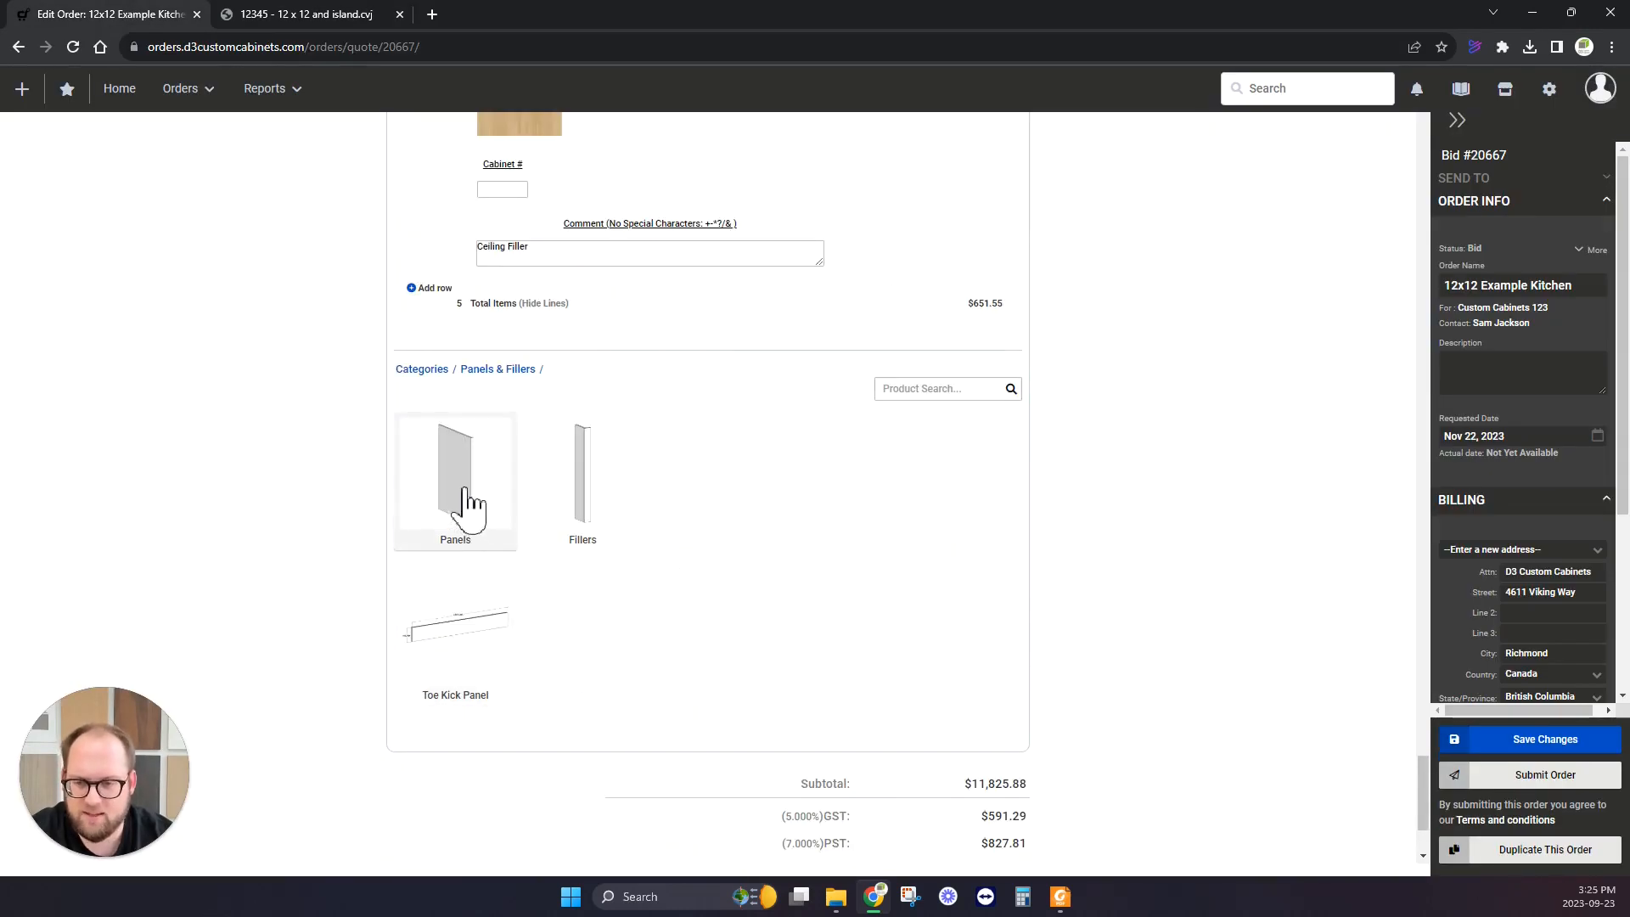
left_click(442, 501)
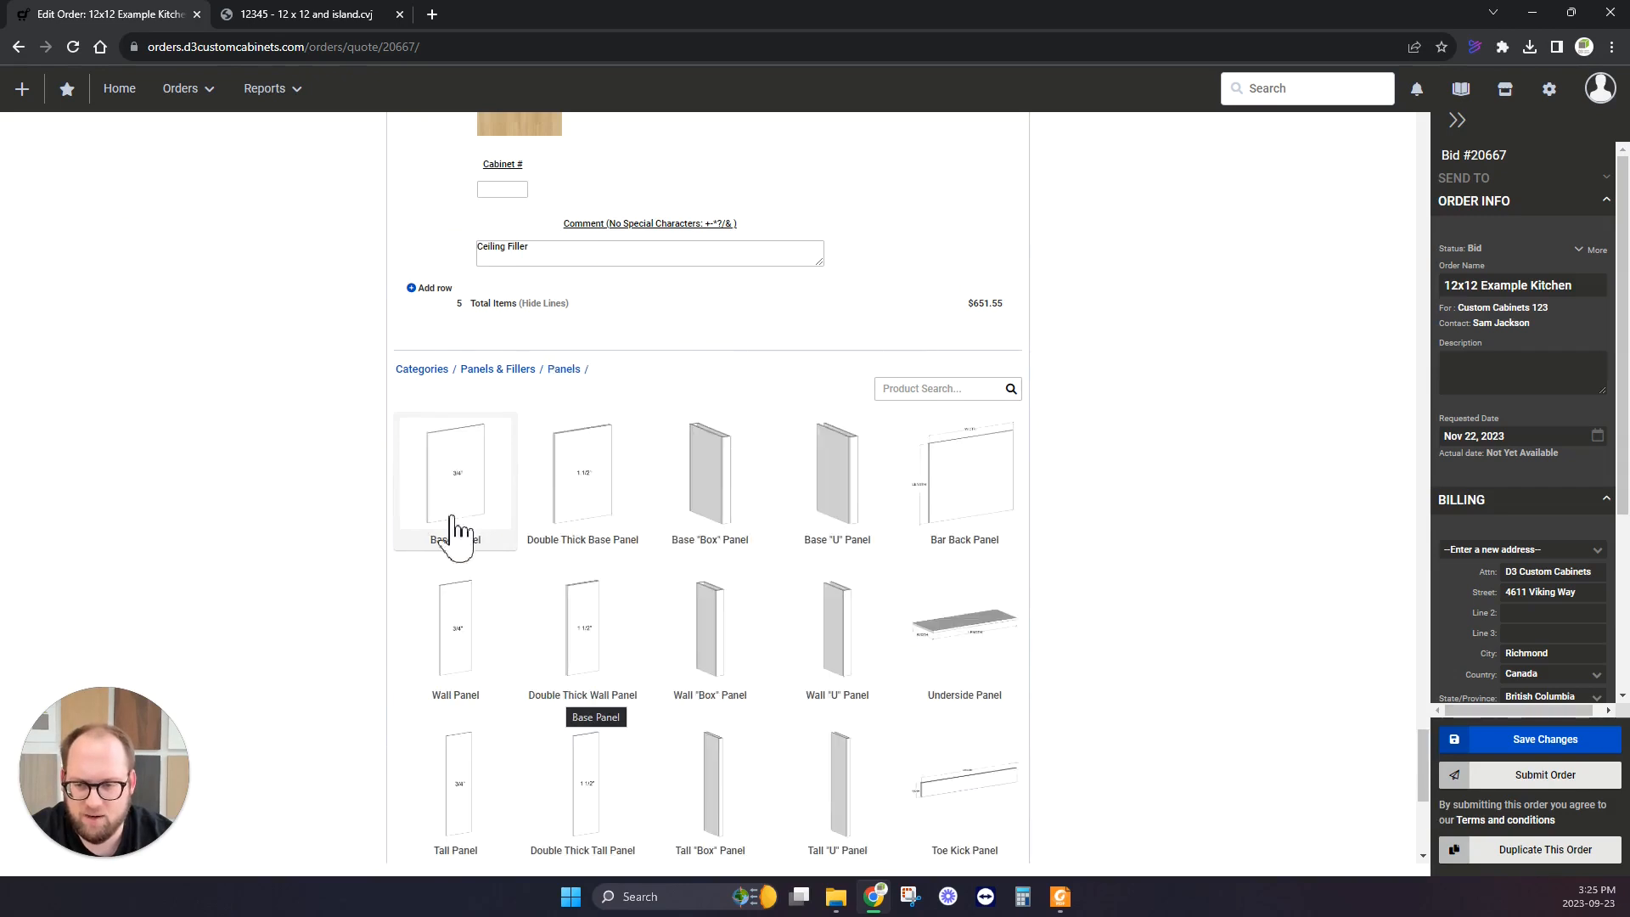
scroll(473, 647, "down", 2)
left_click(486, 202)
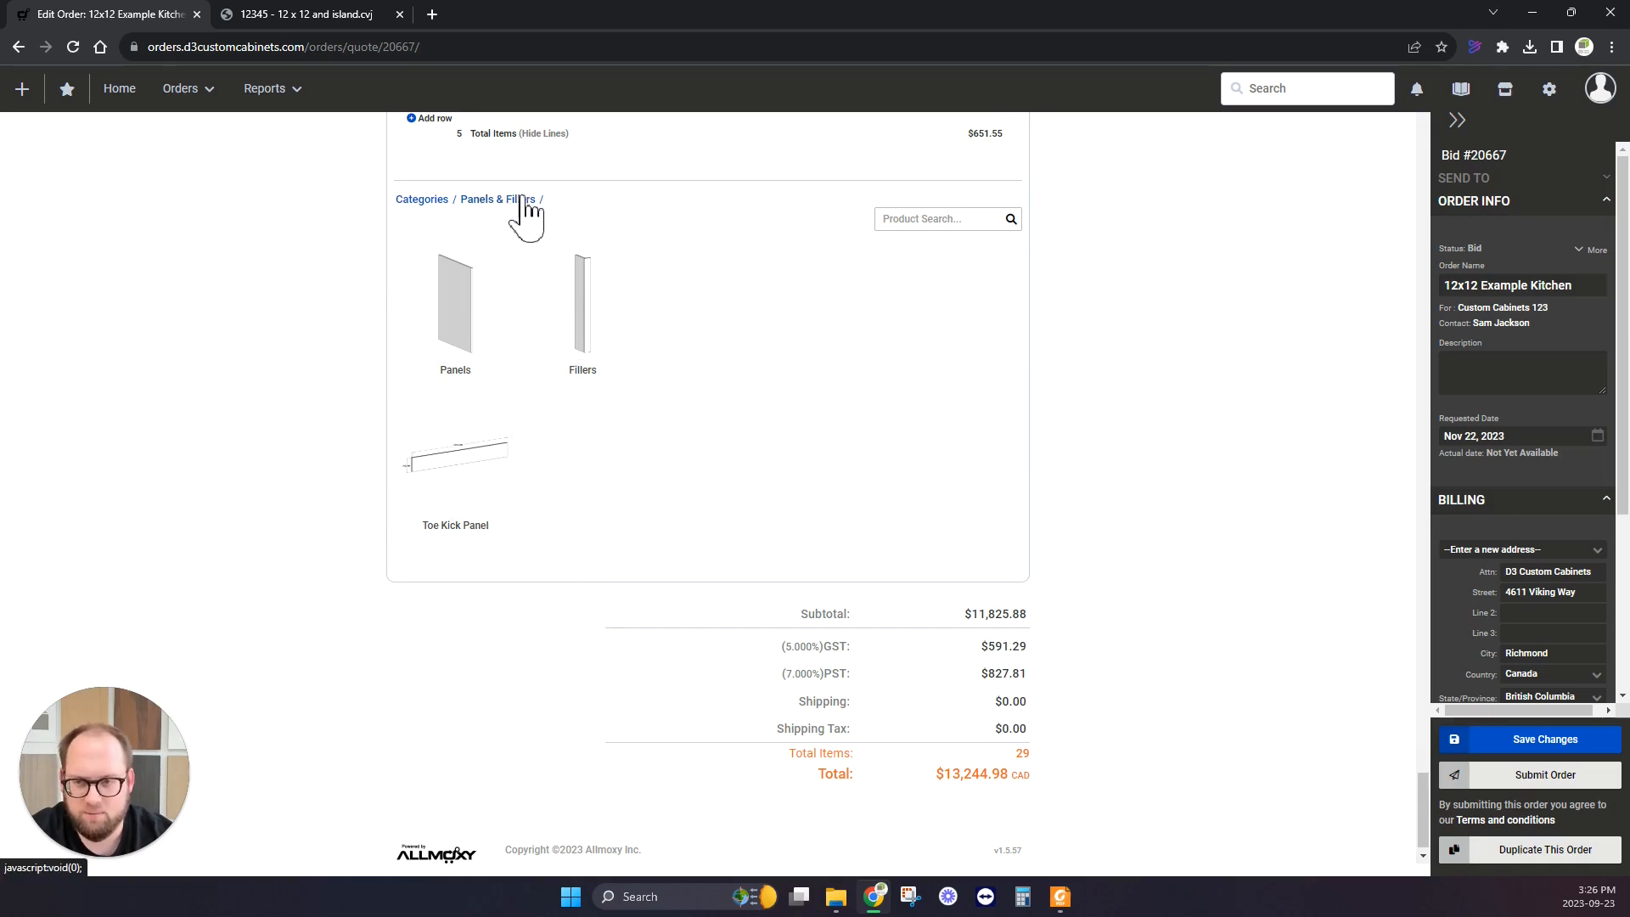
left_click(462, 473)
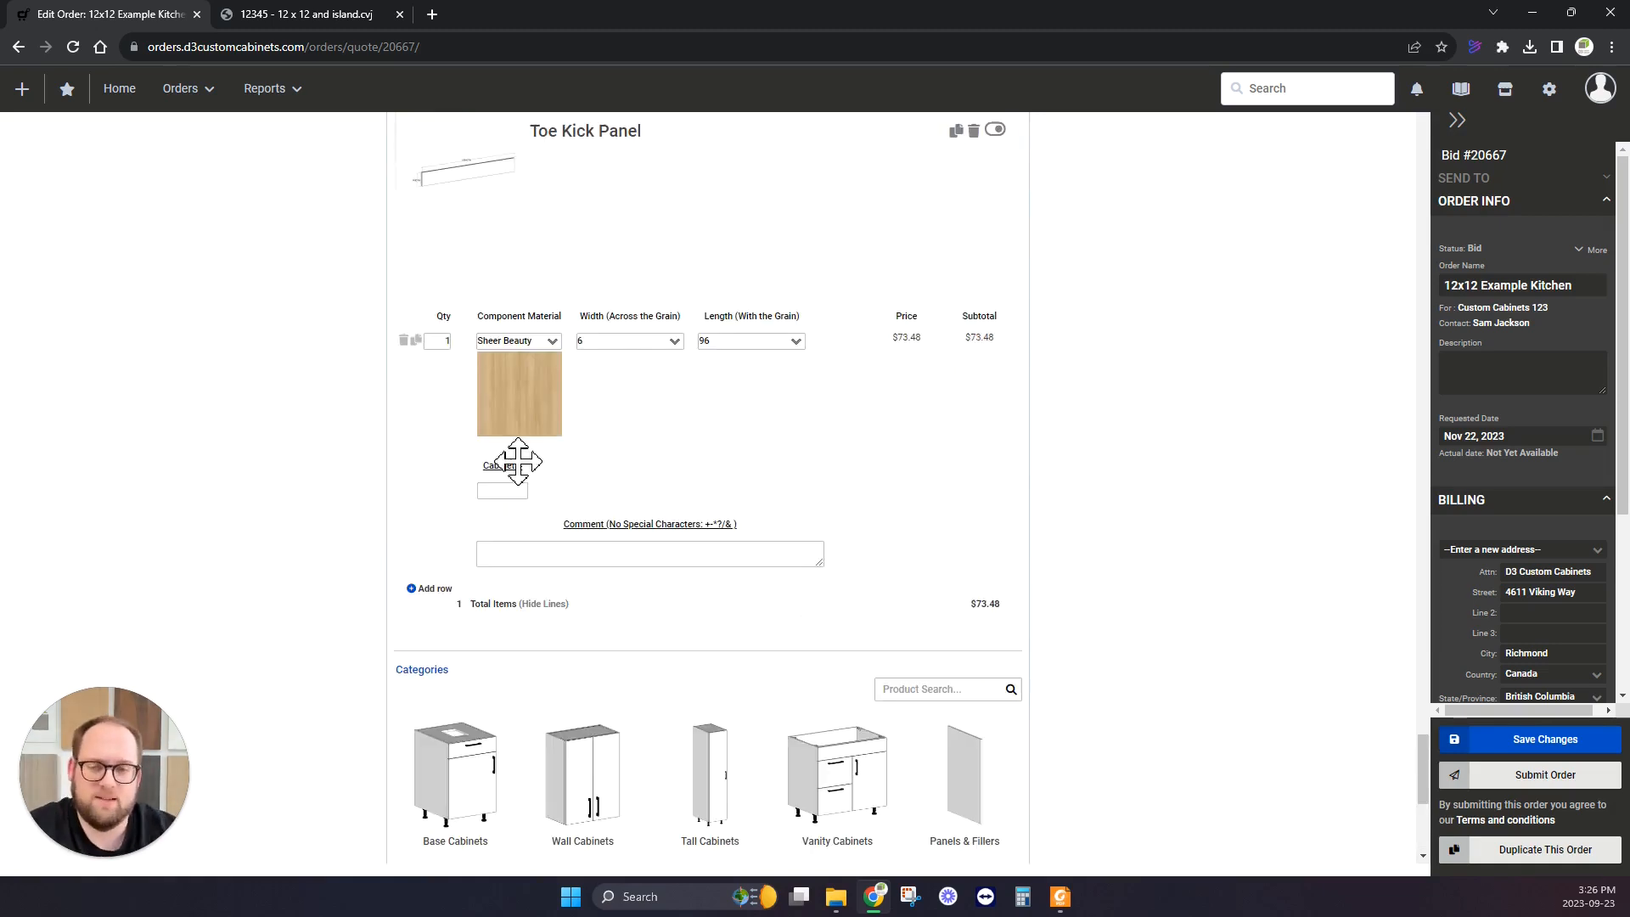
Set the Toe Kick Panel's length with the grain to 48 and collapse the Kitchen Tall Wall Cabinets folder.
left_click(747, 342)
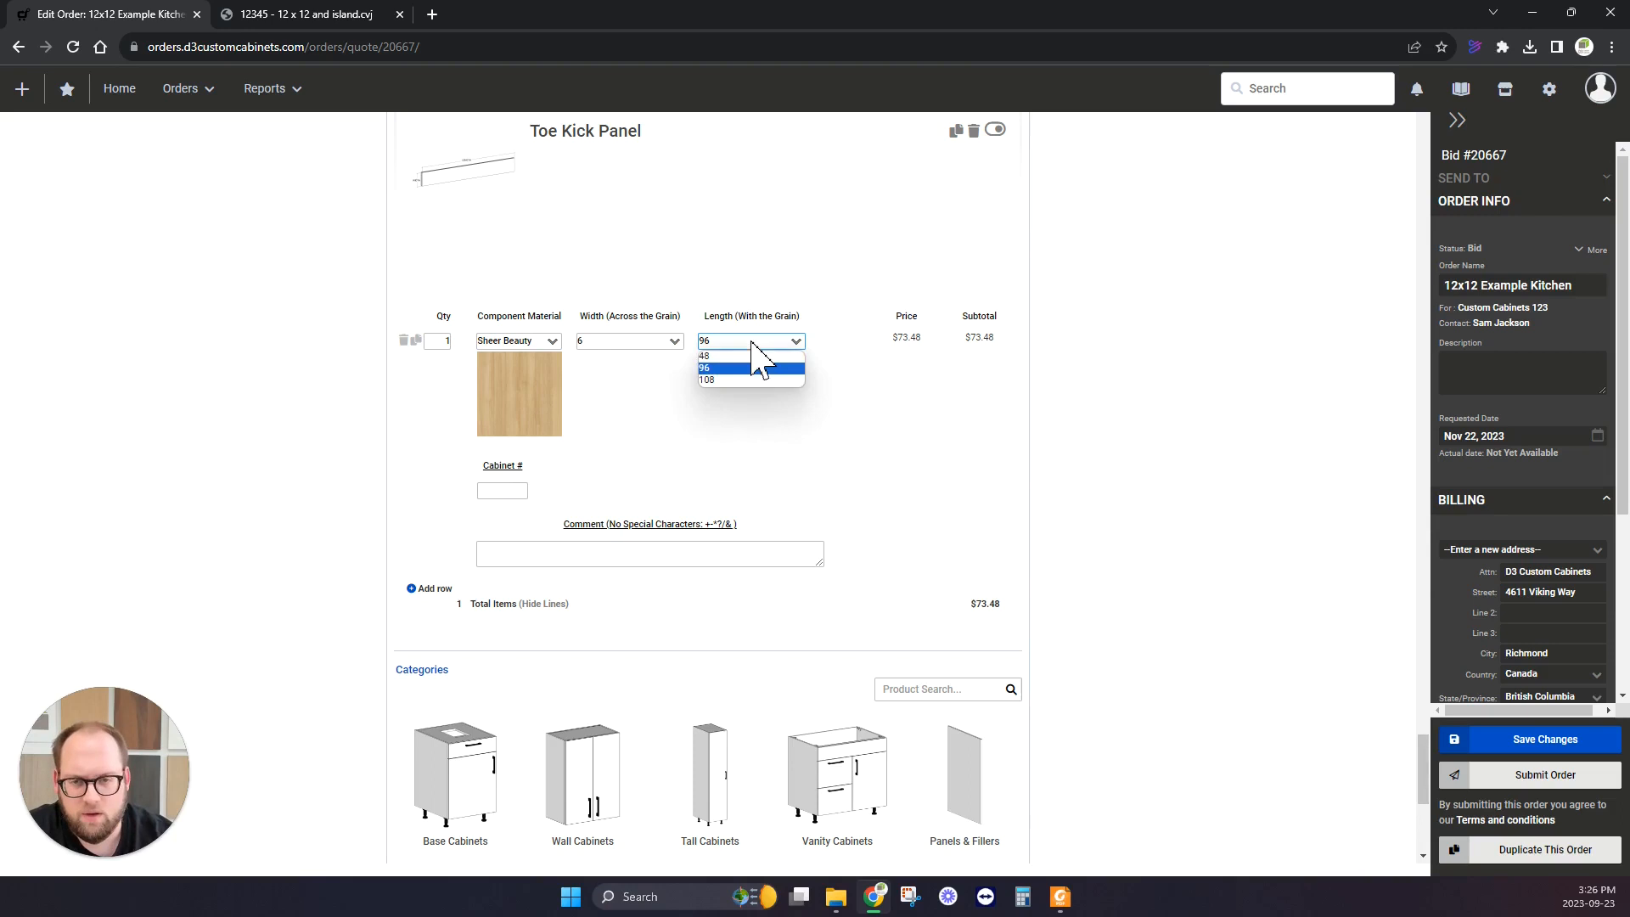
left_click(718, 357)
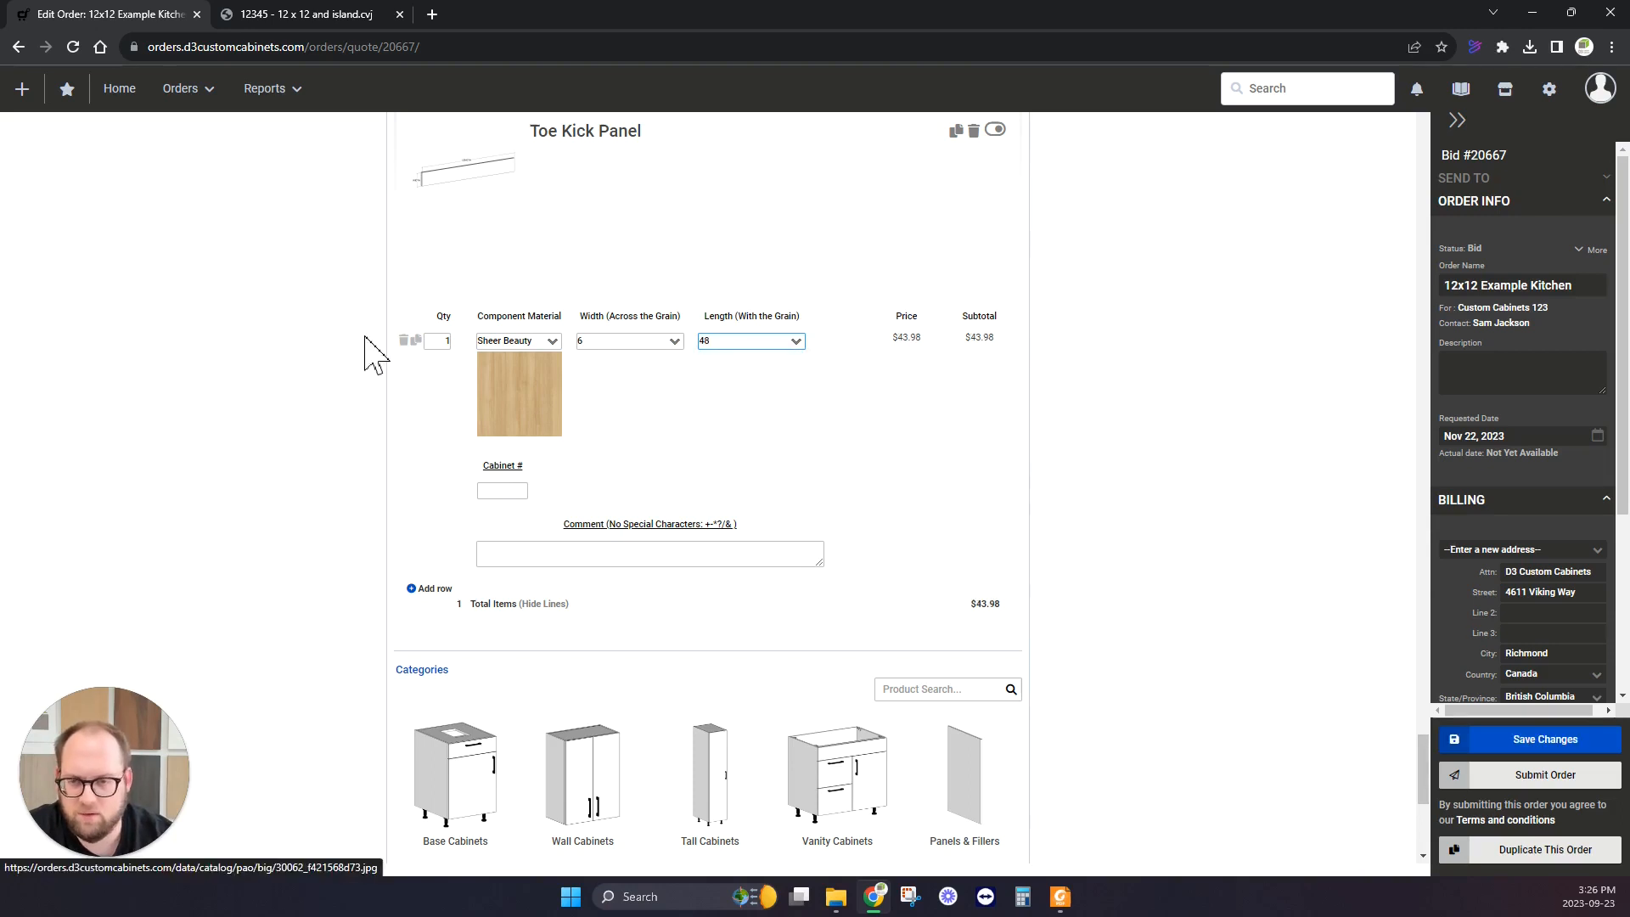
scroll(510, 484, "down", 3)
scroll(1046, 631, "up", 10)
left_click_drag(1417, 635, 1437, 174)
scroll(1431, 195, "down", 3)
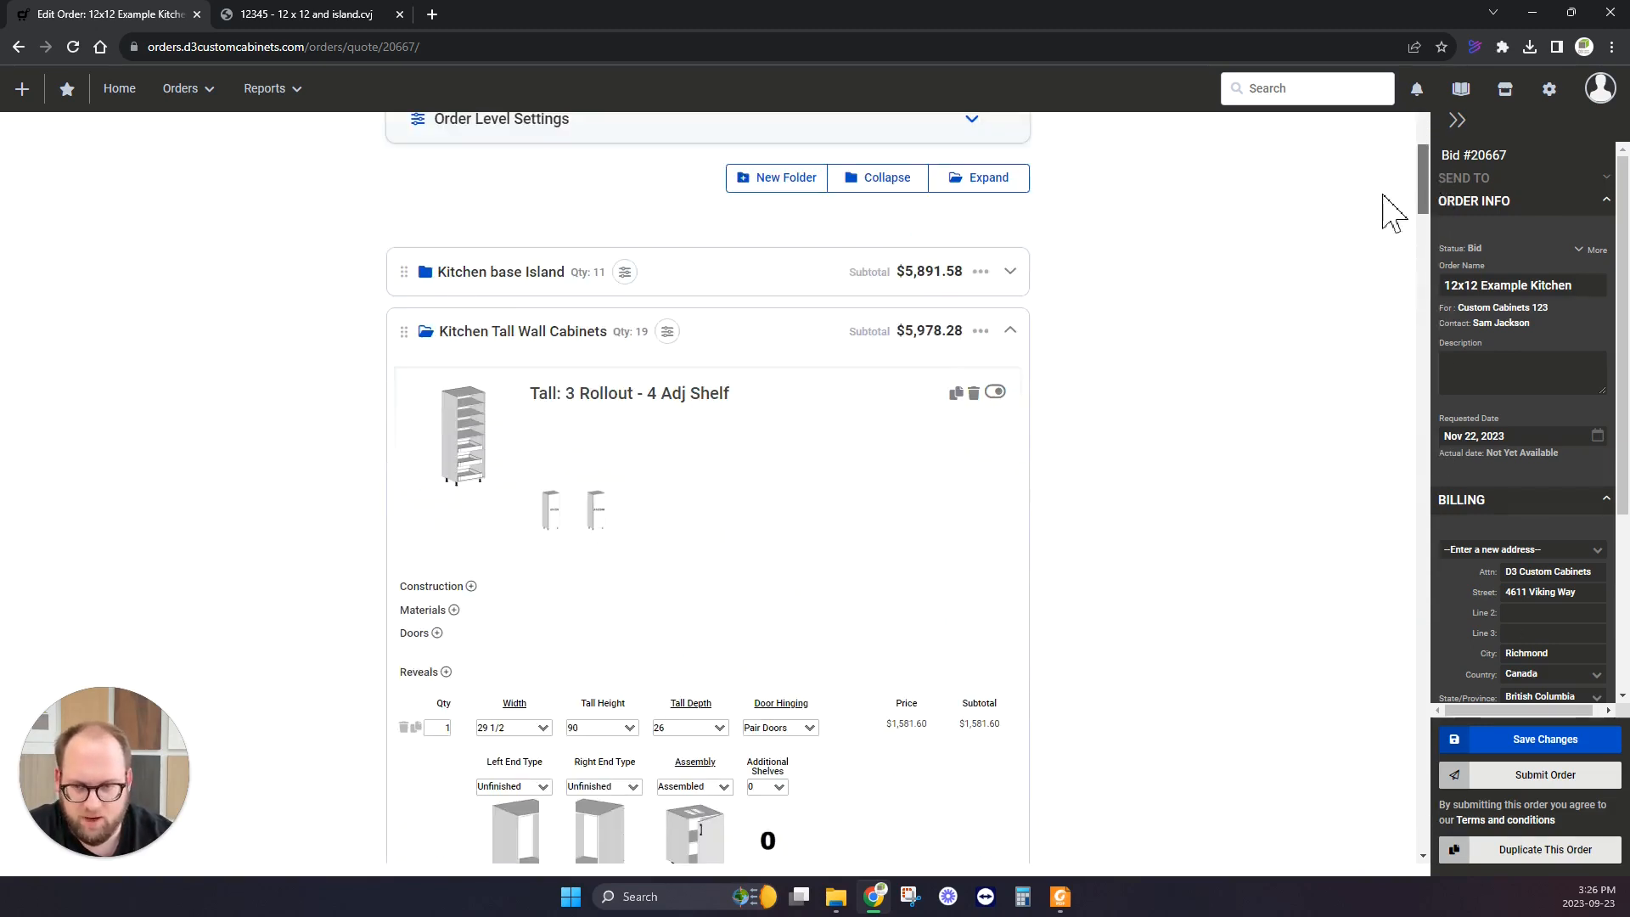
left_click(1010, 331)
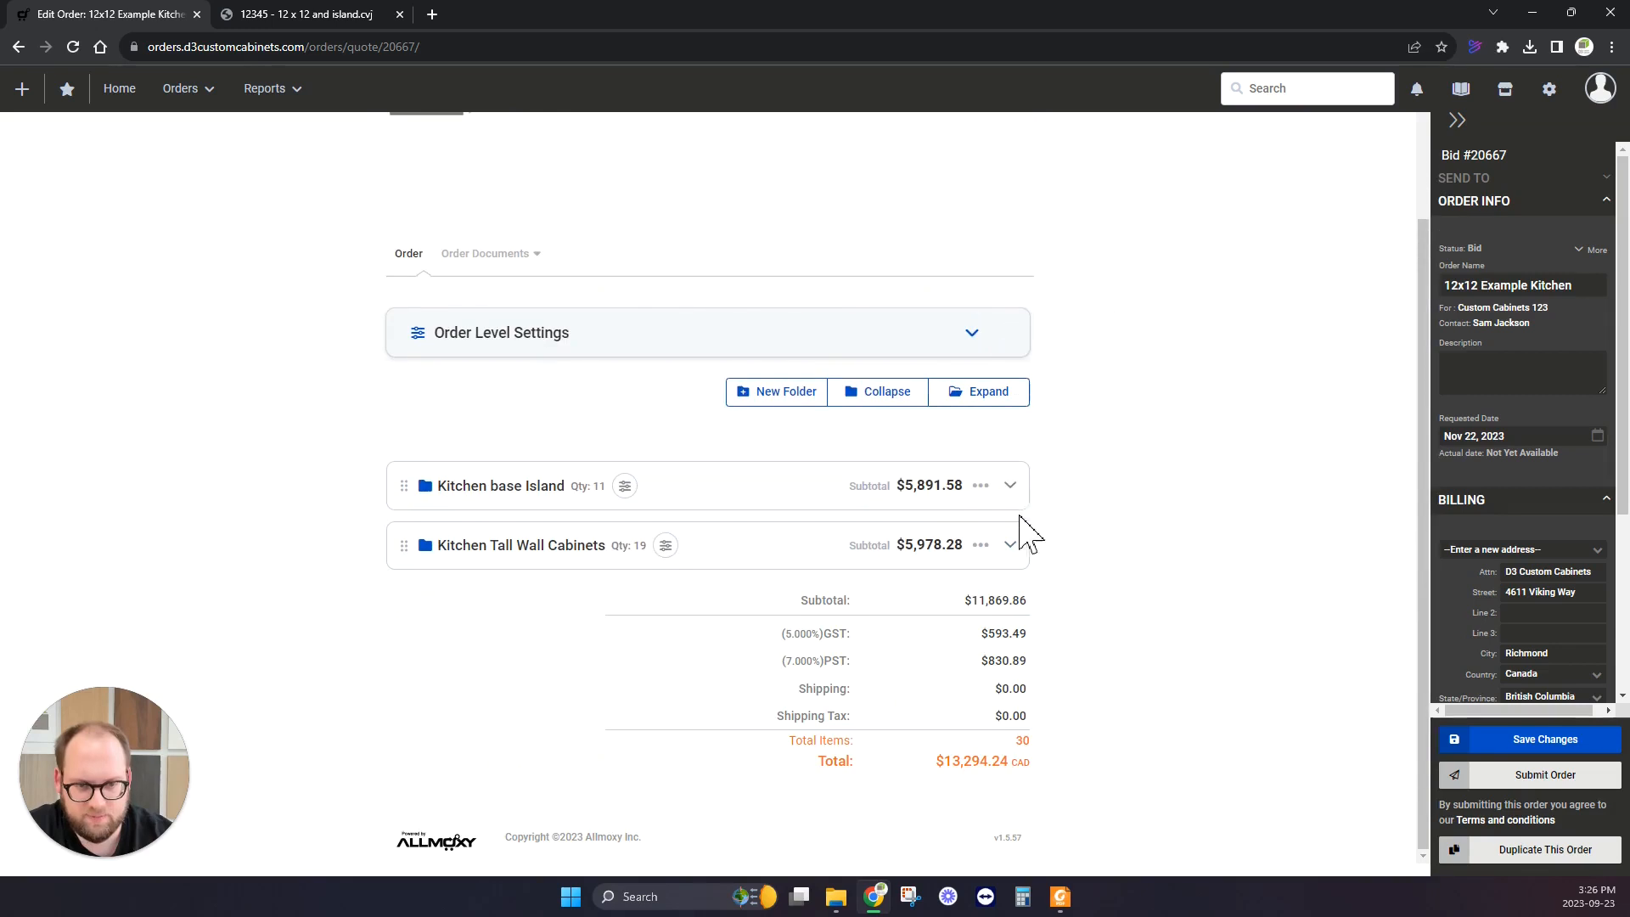
Expand the Kitchen base Island folder and add a Toe Kick Panel from its Panels & Fillers category.
left_click(1010, 485)
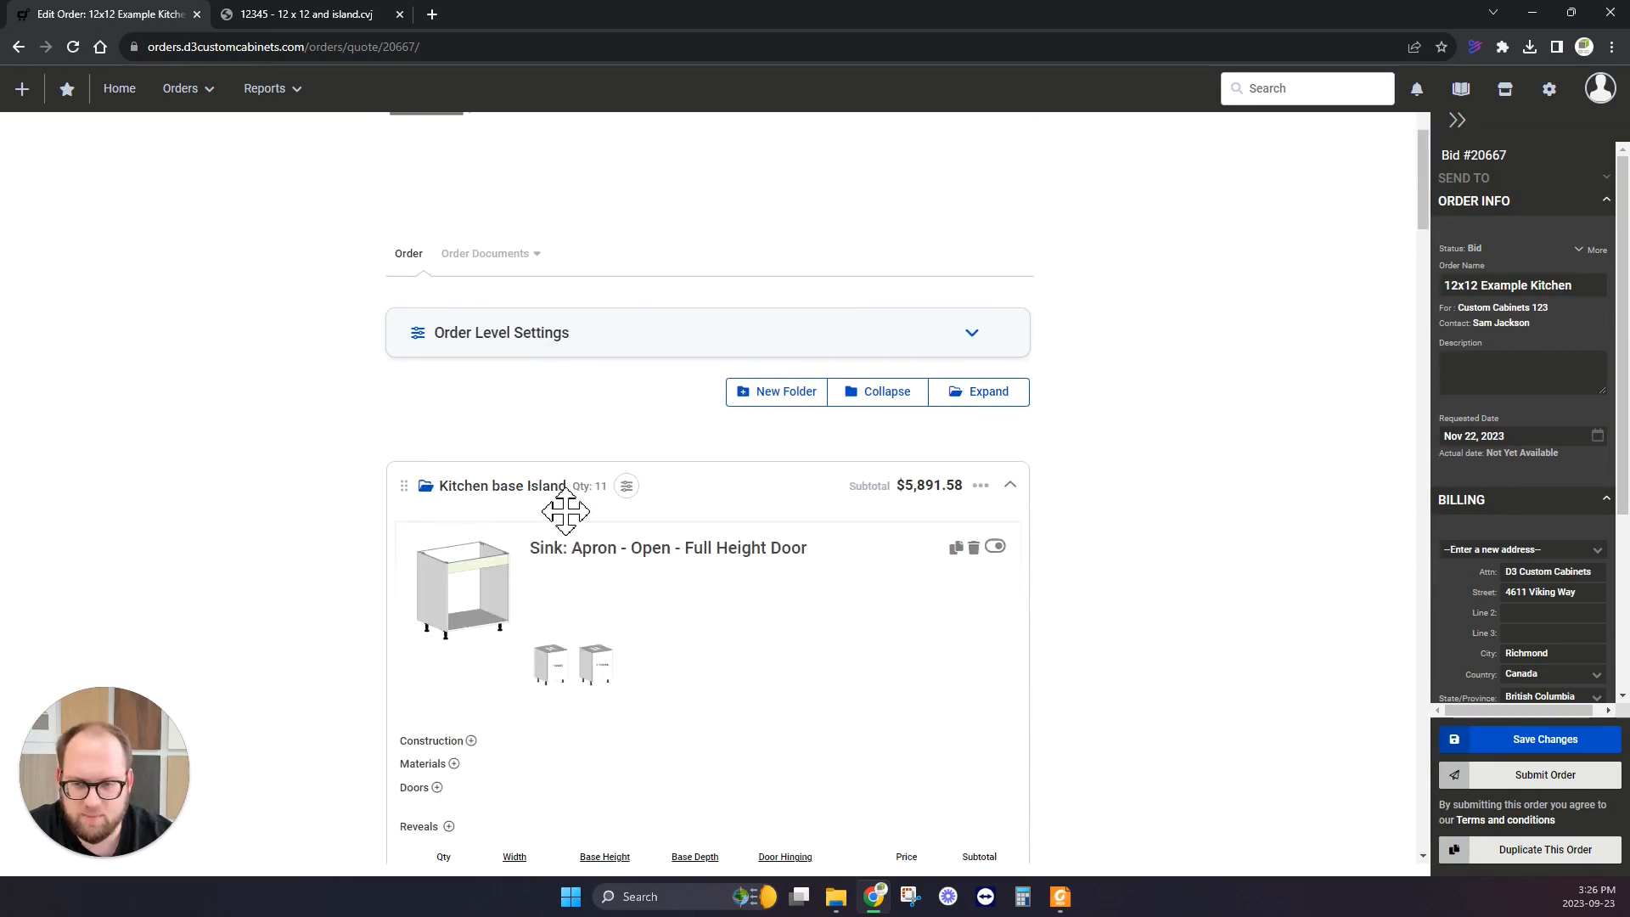
left_click_drag(1426, 200, 1379, 806)
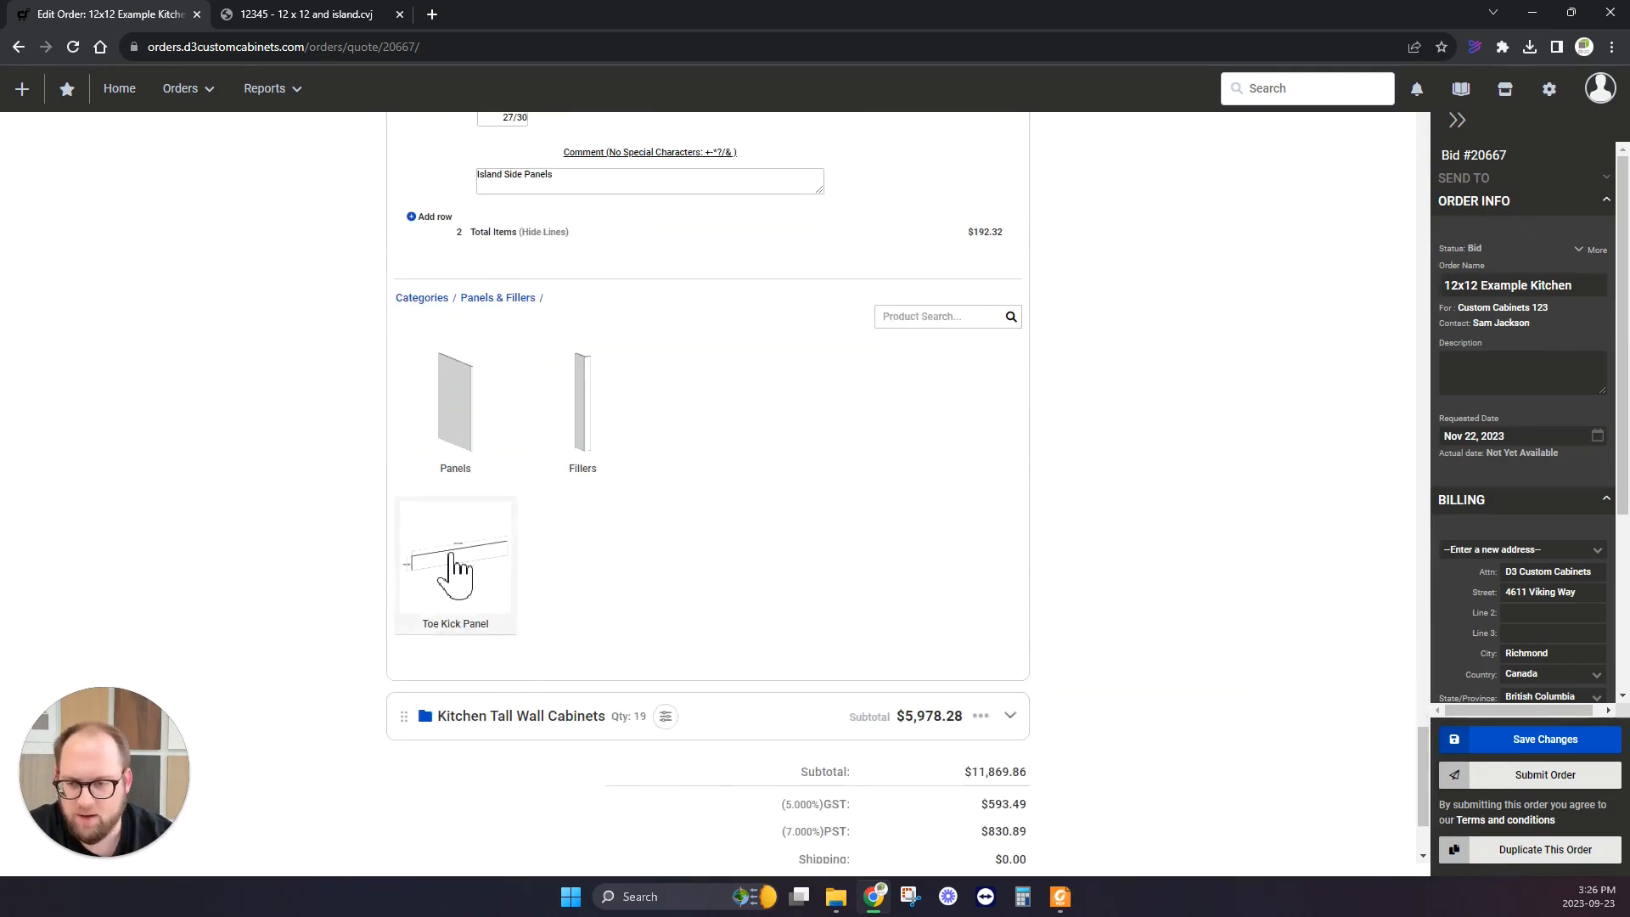
left_click(497, 558)
Check the elevation and island drawings, then set the quantity of the new Toe Kick Panel to 3.
key("ctrl+Tab")
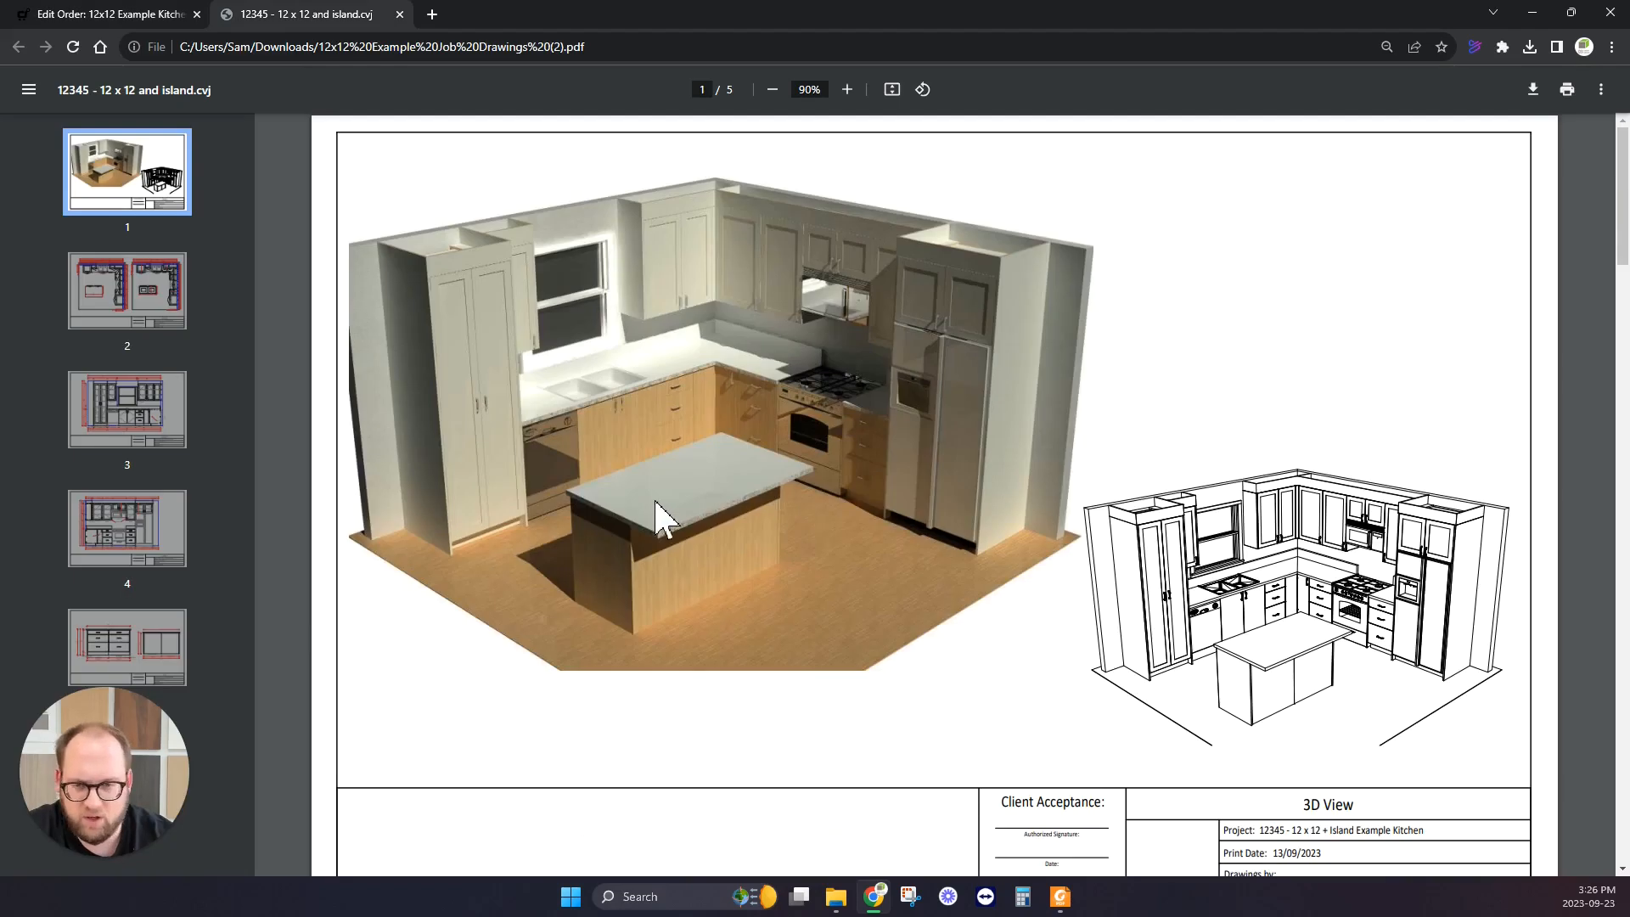
scroll(658, 518, "down", 20)
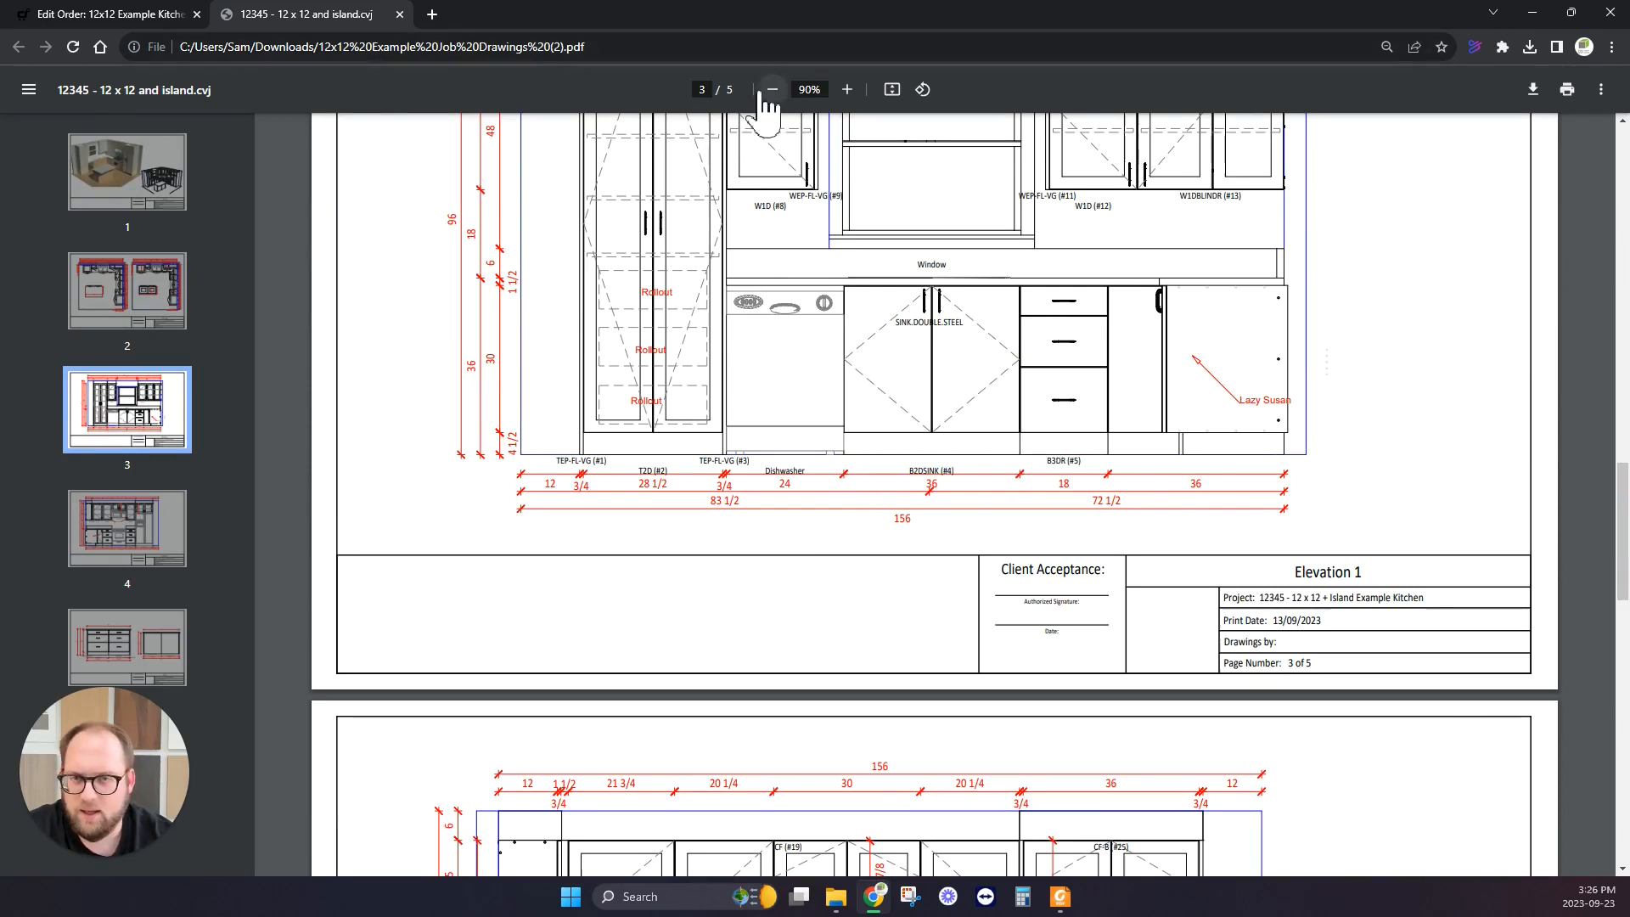
scroll(879, 420, "down", 5)
scroll(849, 467, "down", 2)
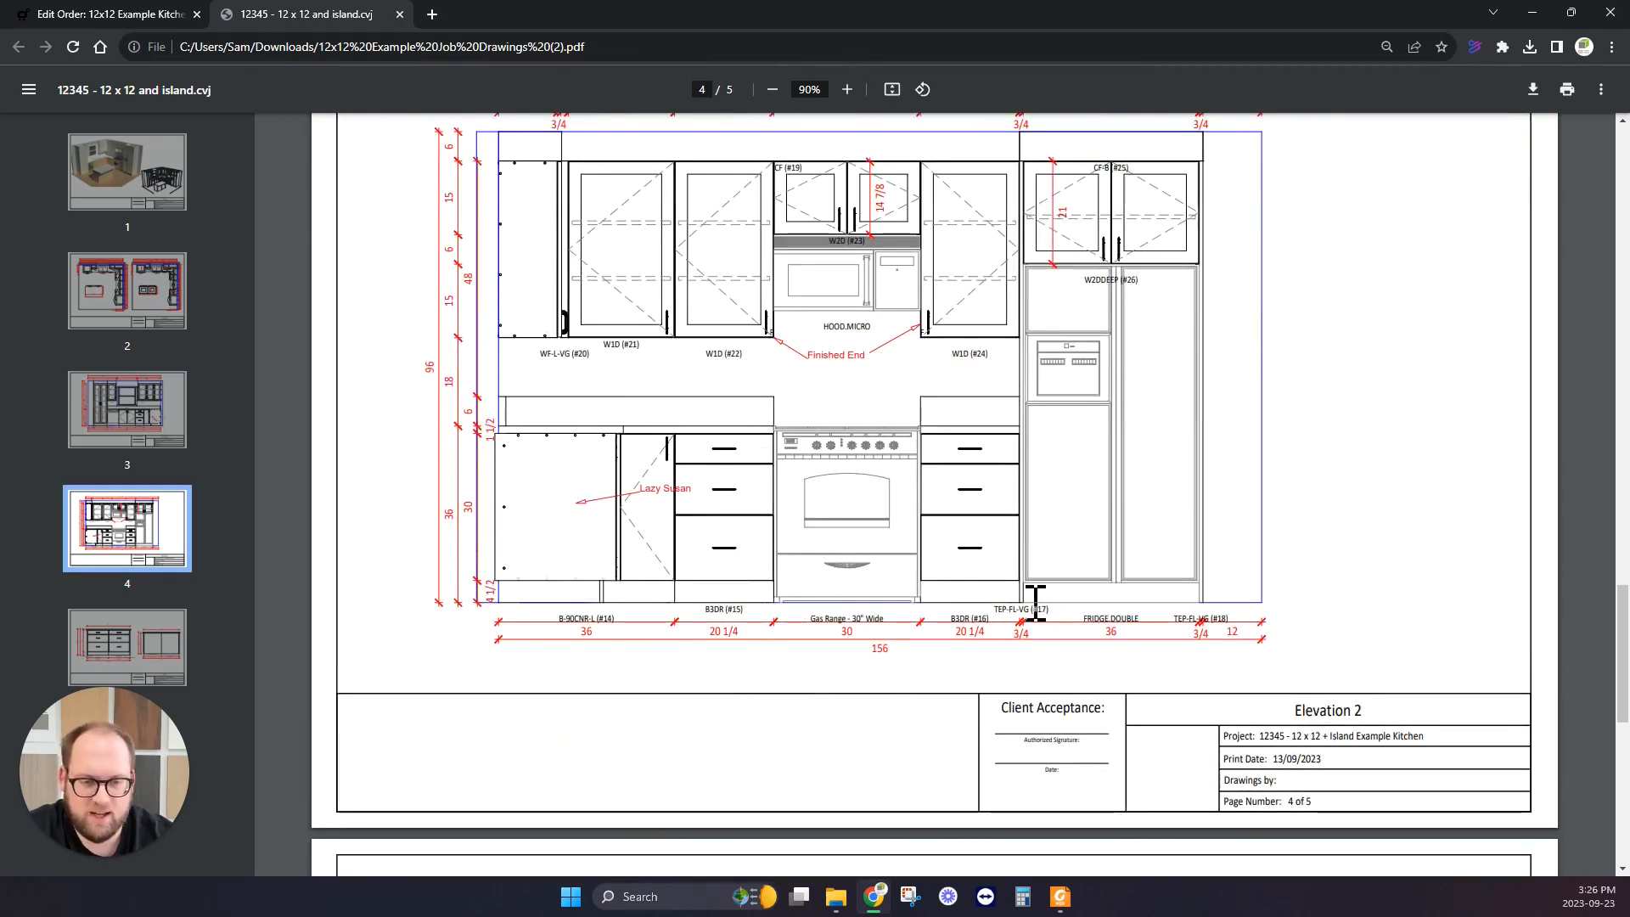
scroll(976, 598, "down", 7)
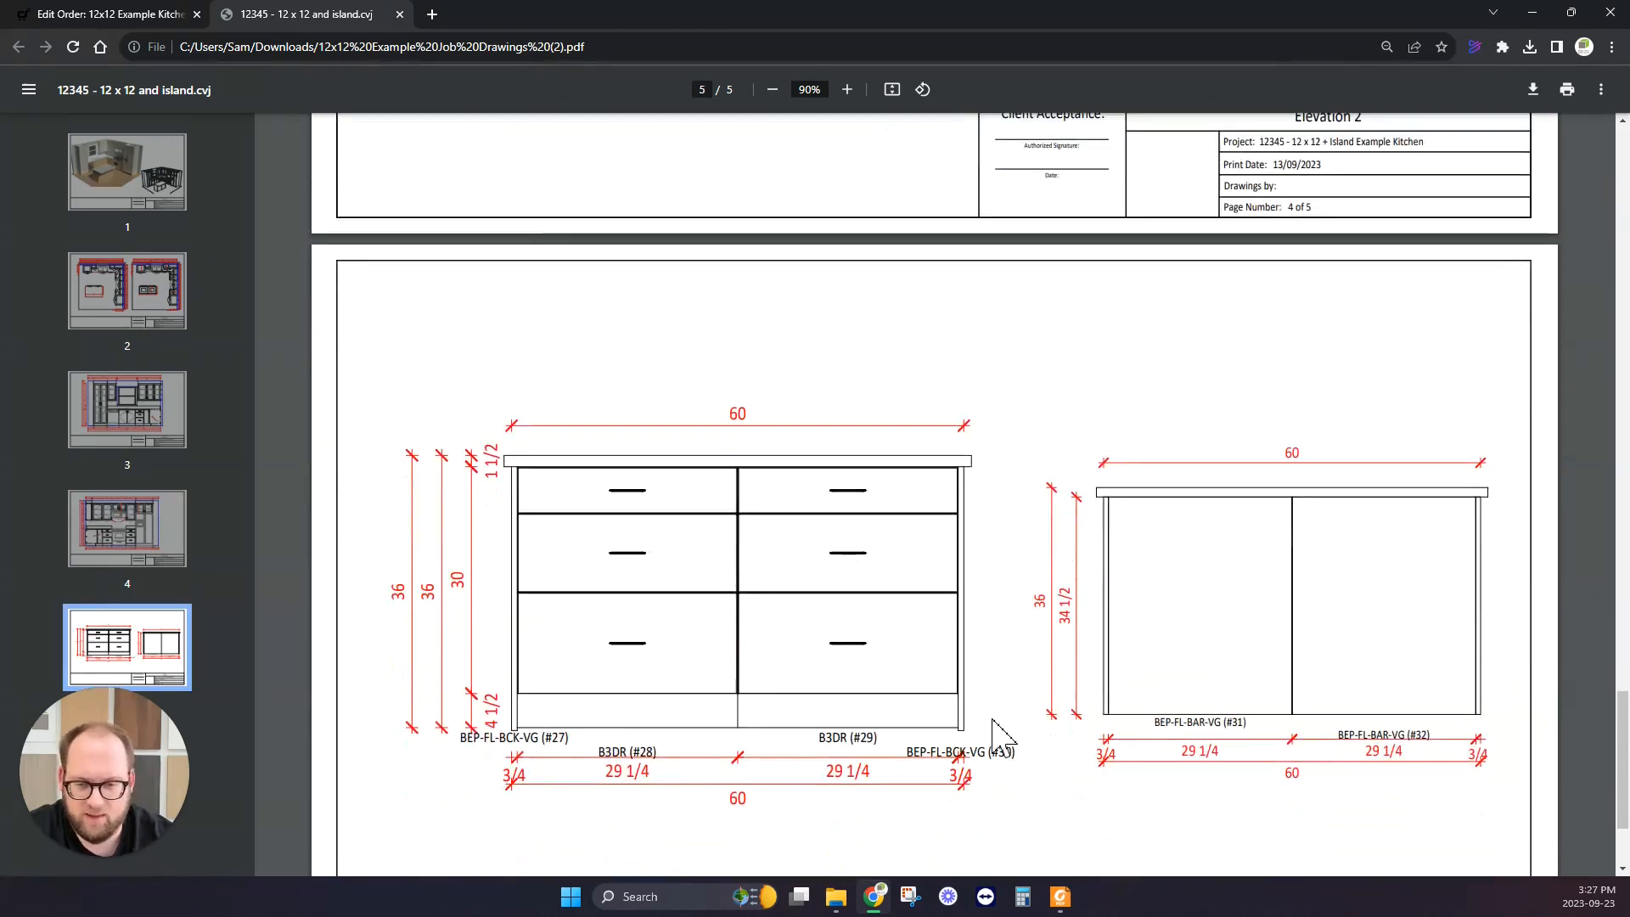
left_click(148, 16)
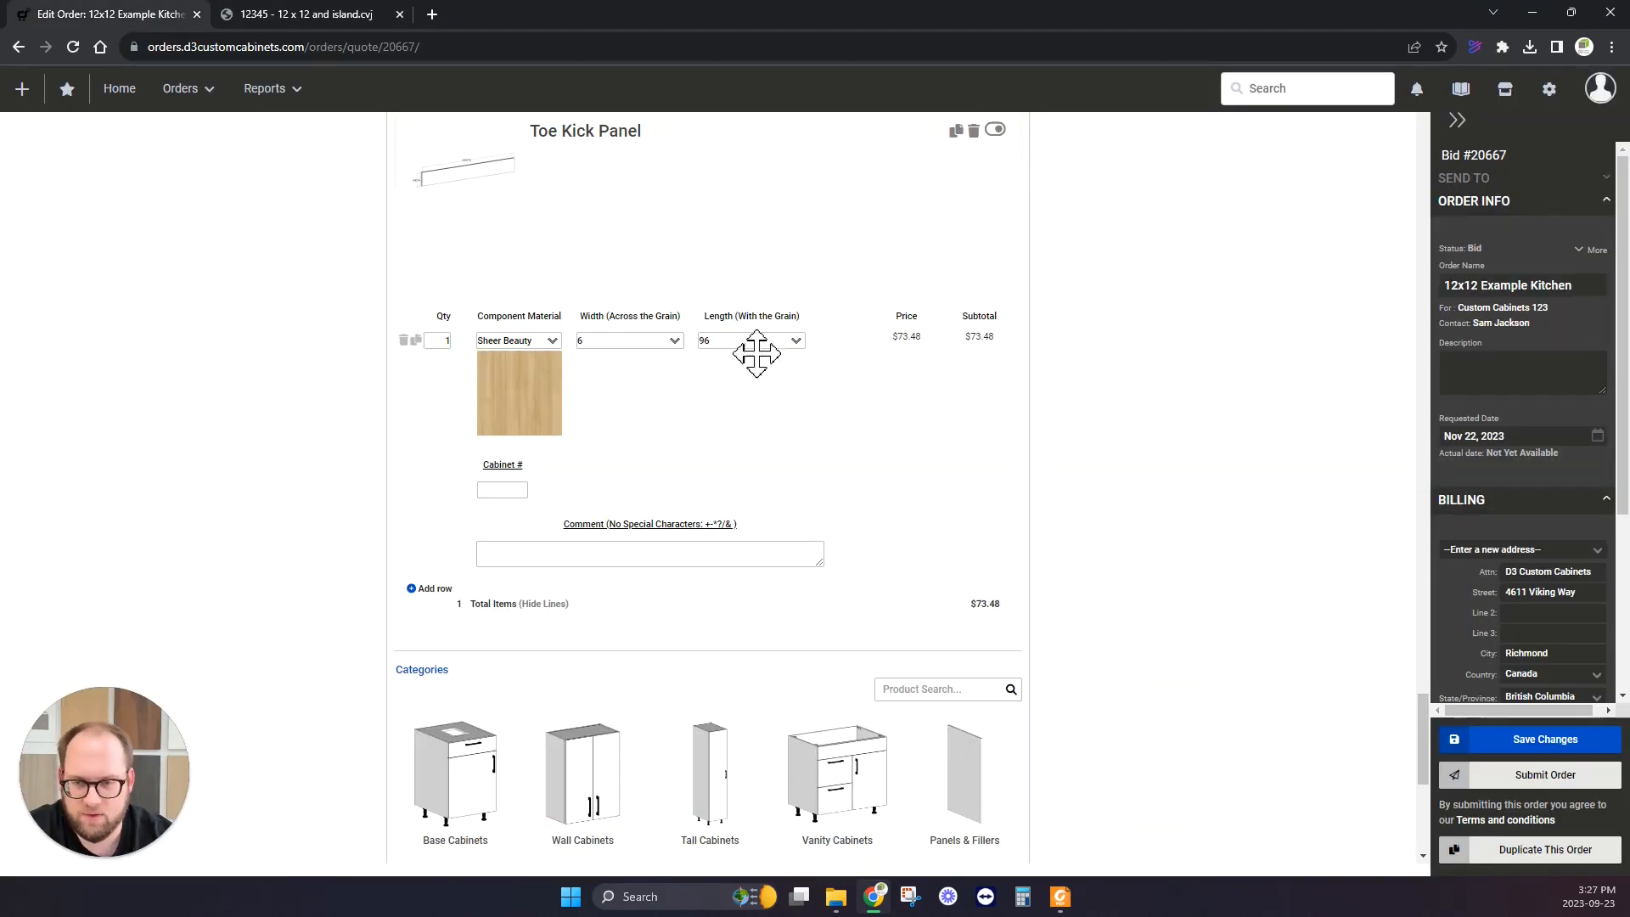
double_click(437, 342)
type("3")
Choose 6 as the Toe Kick Panel's width across the grain and save the order changes.
left_click(608, 343)
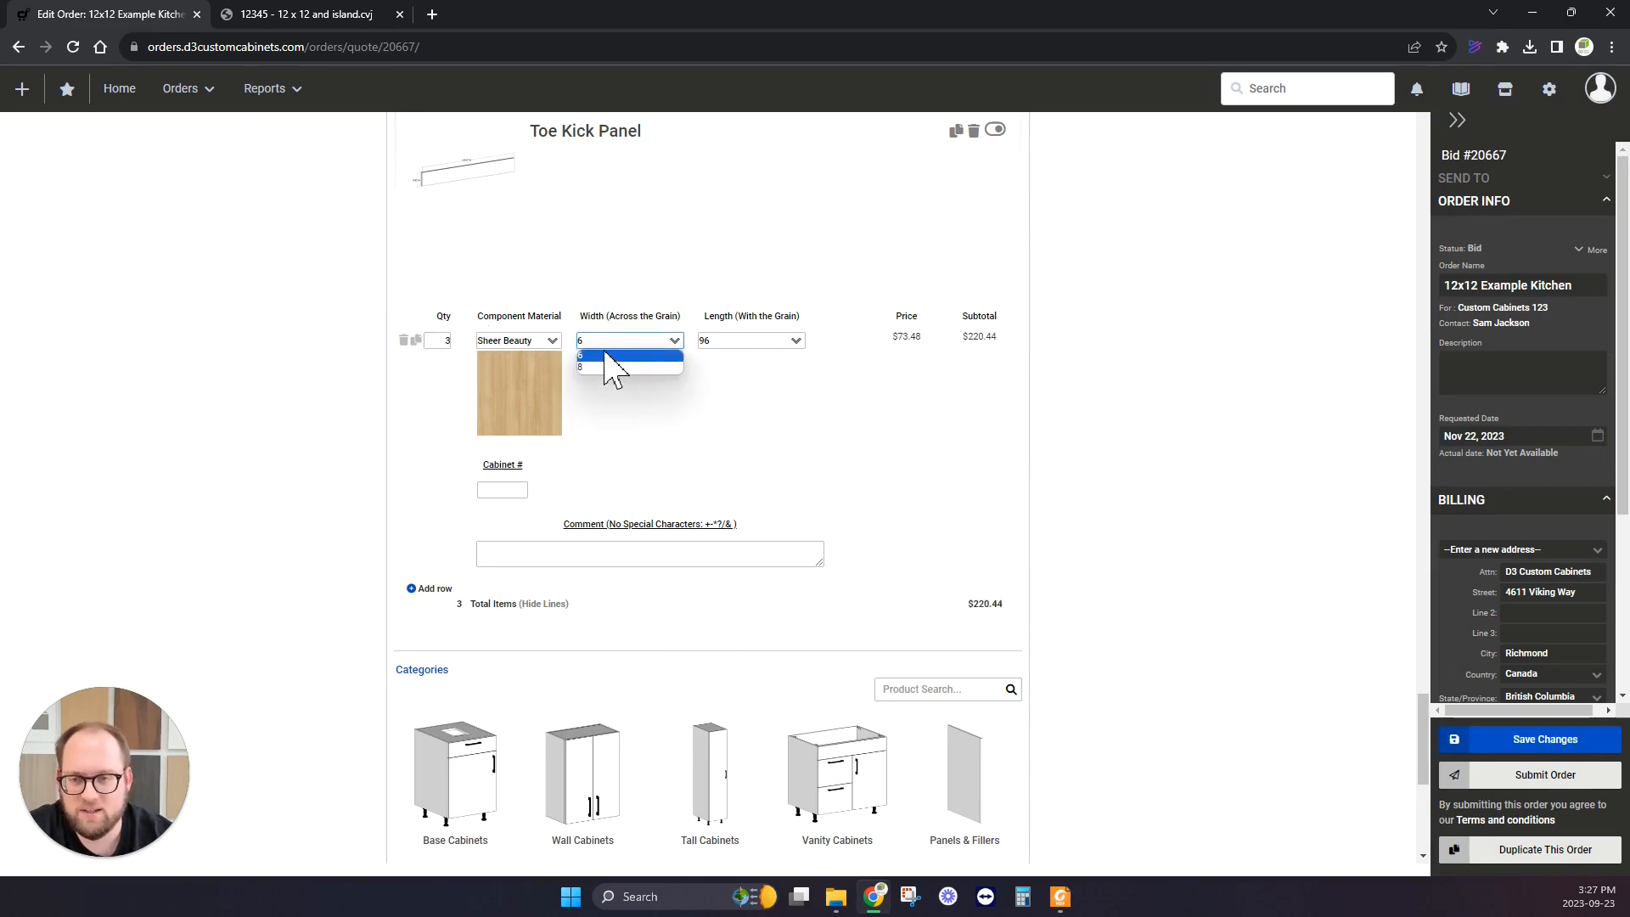
left_click(605, 354)
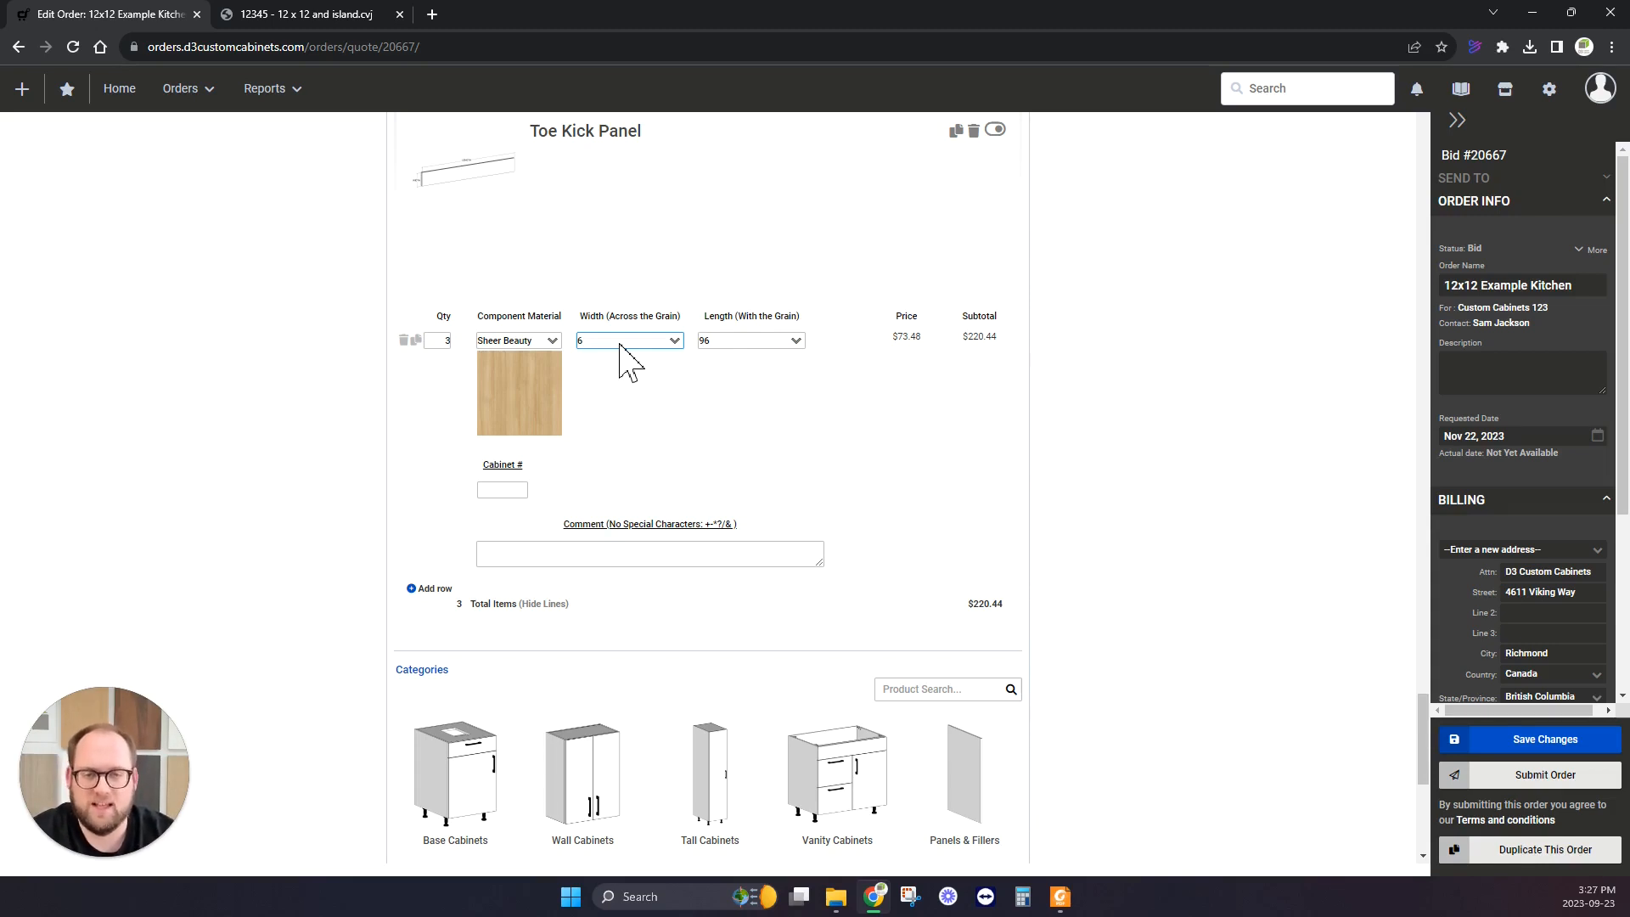
left_click(1549, 740)
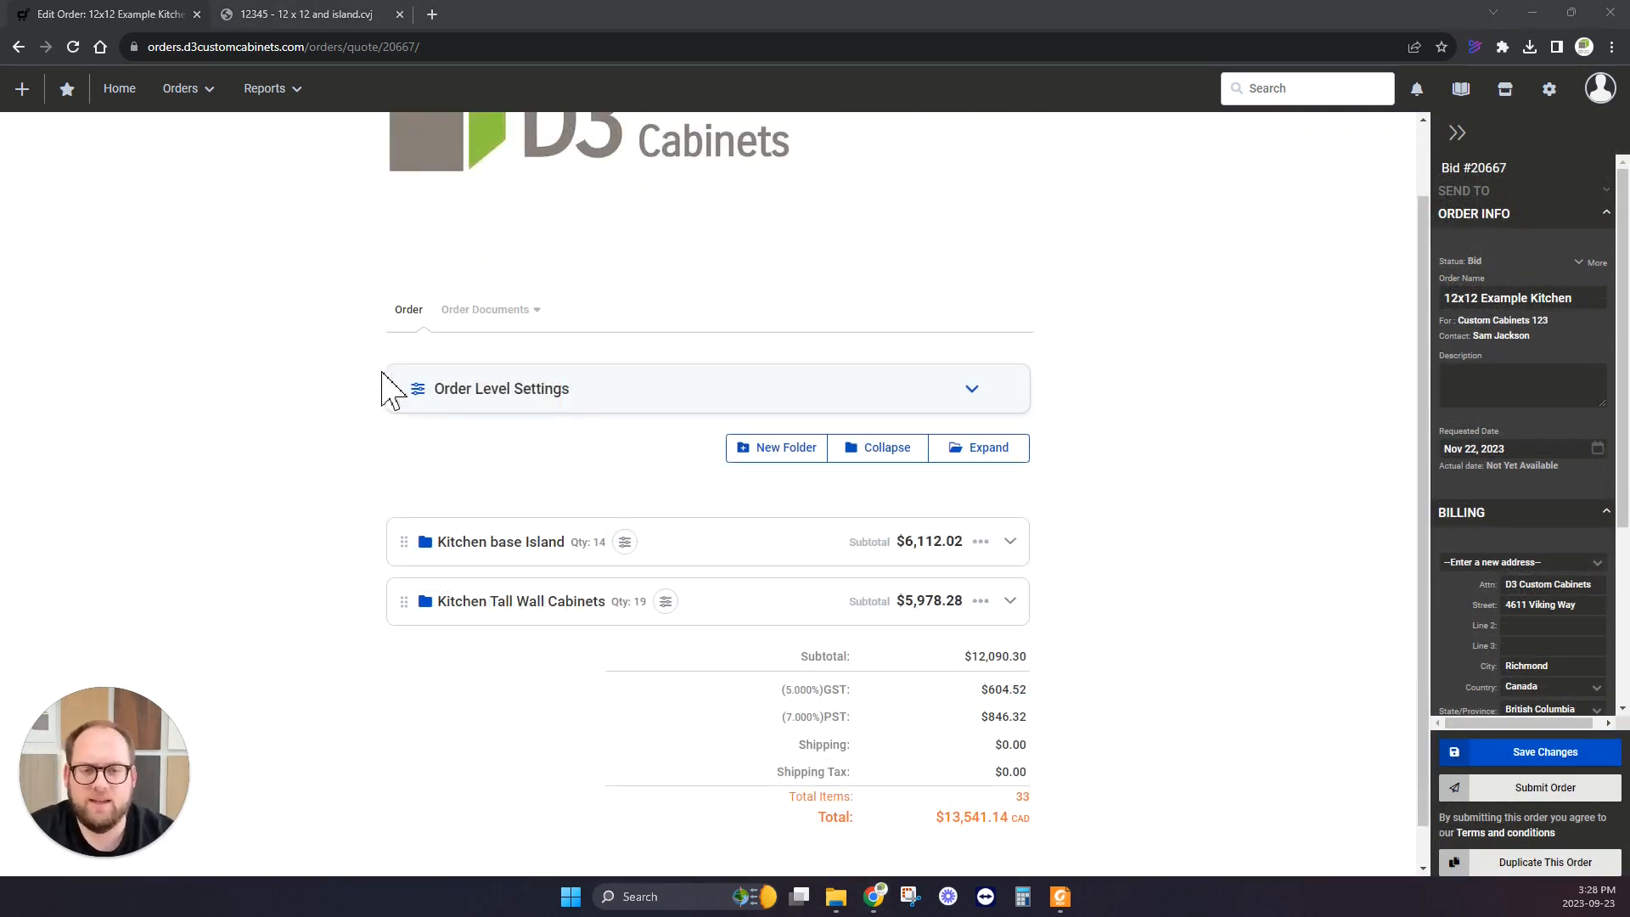
Review the drawings back to the 3D View, then examine the door options of the apron sink cabinet in the Kitchen base Island folder.
left_click(247, 16)
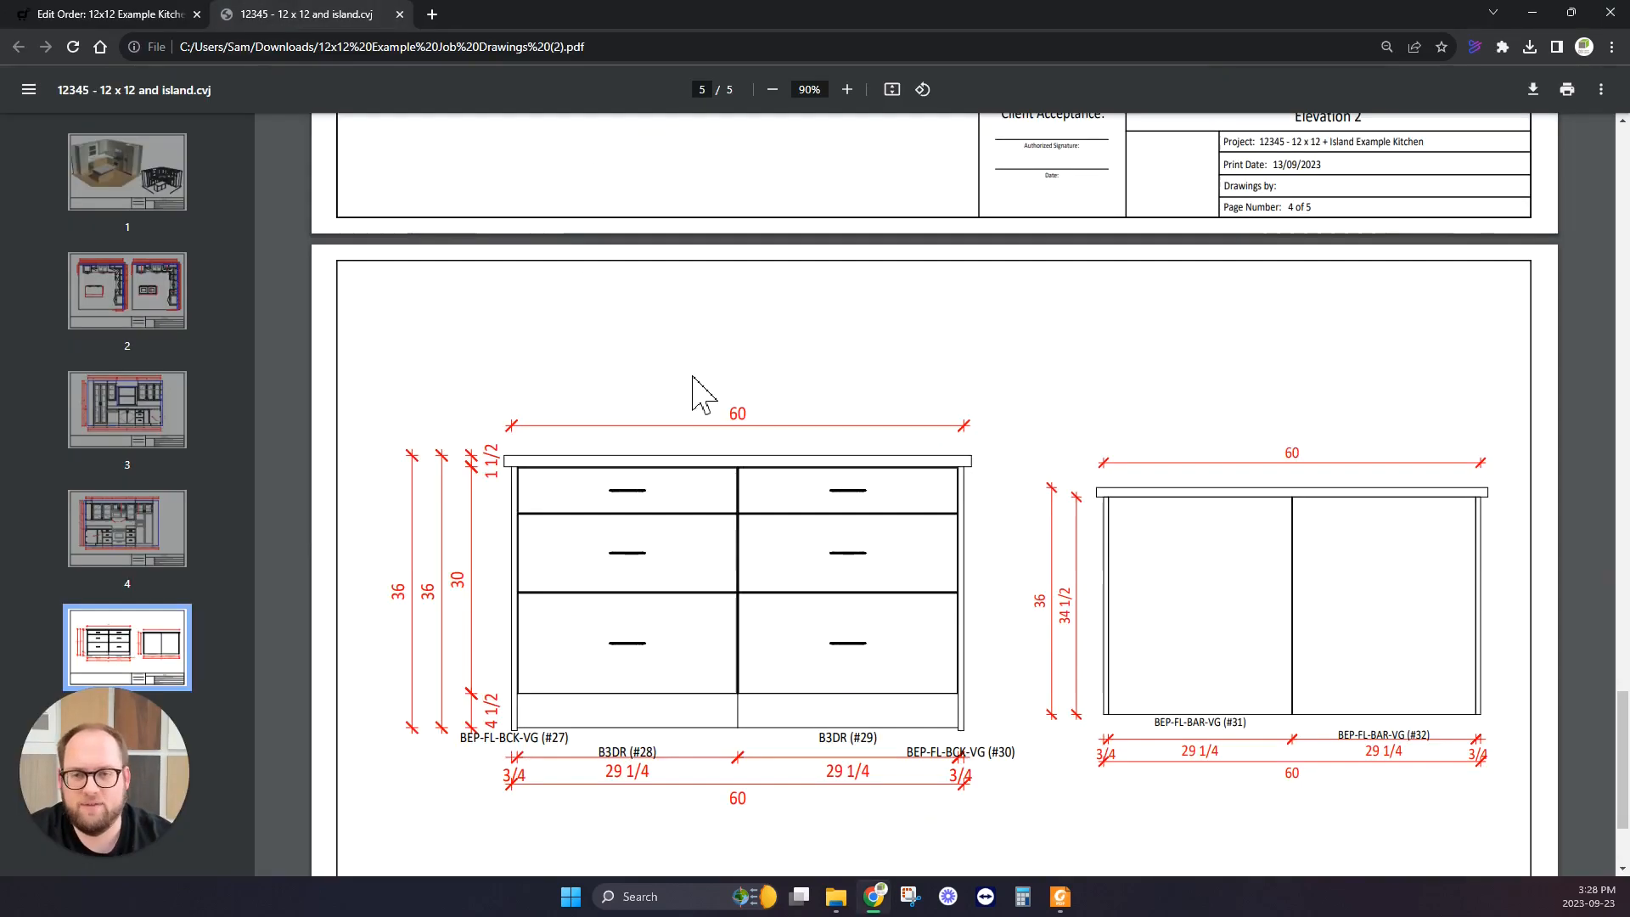
scroll(704, 459, "up", 10)
scroll(713, 462, "up", 10)
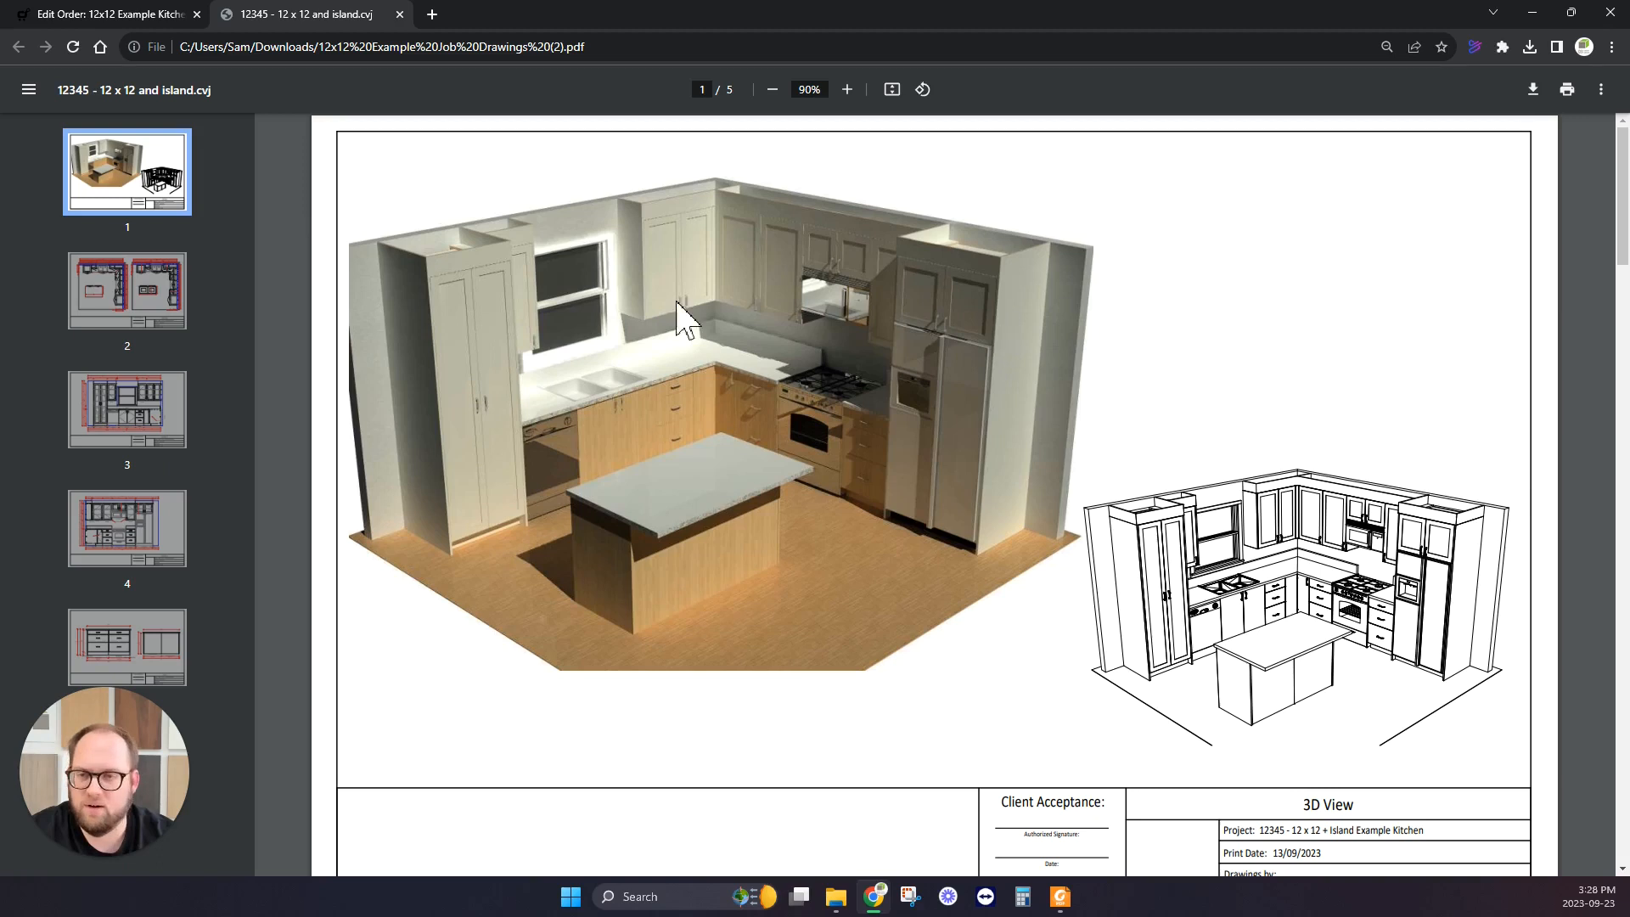
left_click(162, 19)
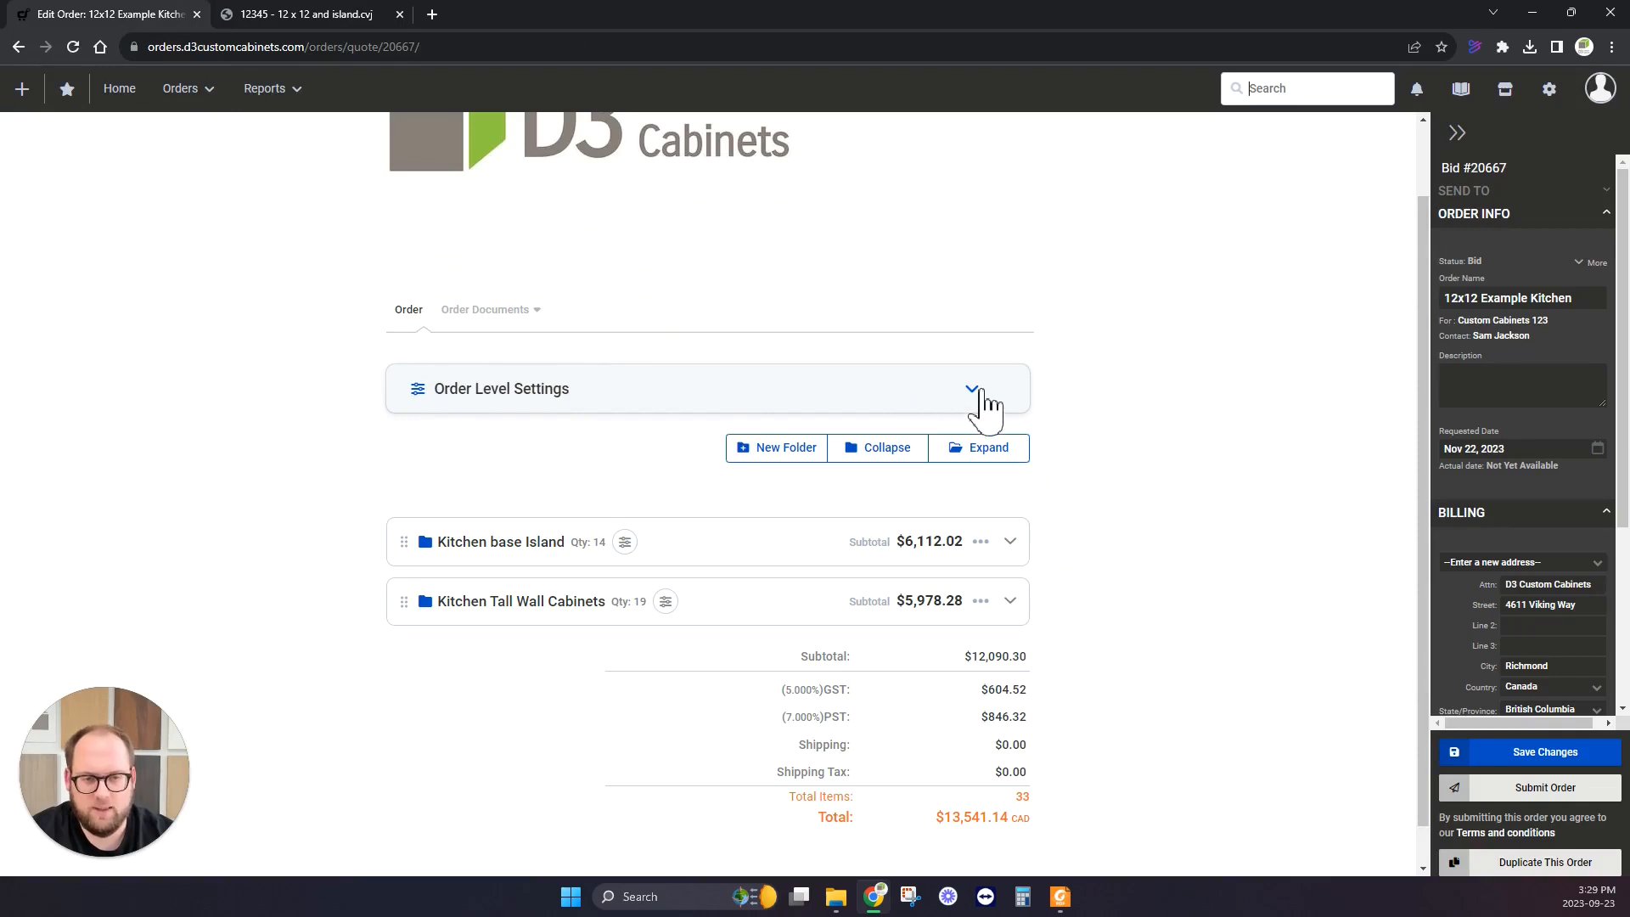
left_click(1010, 541)
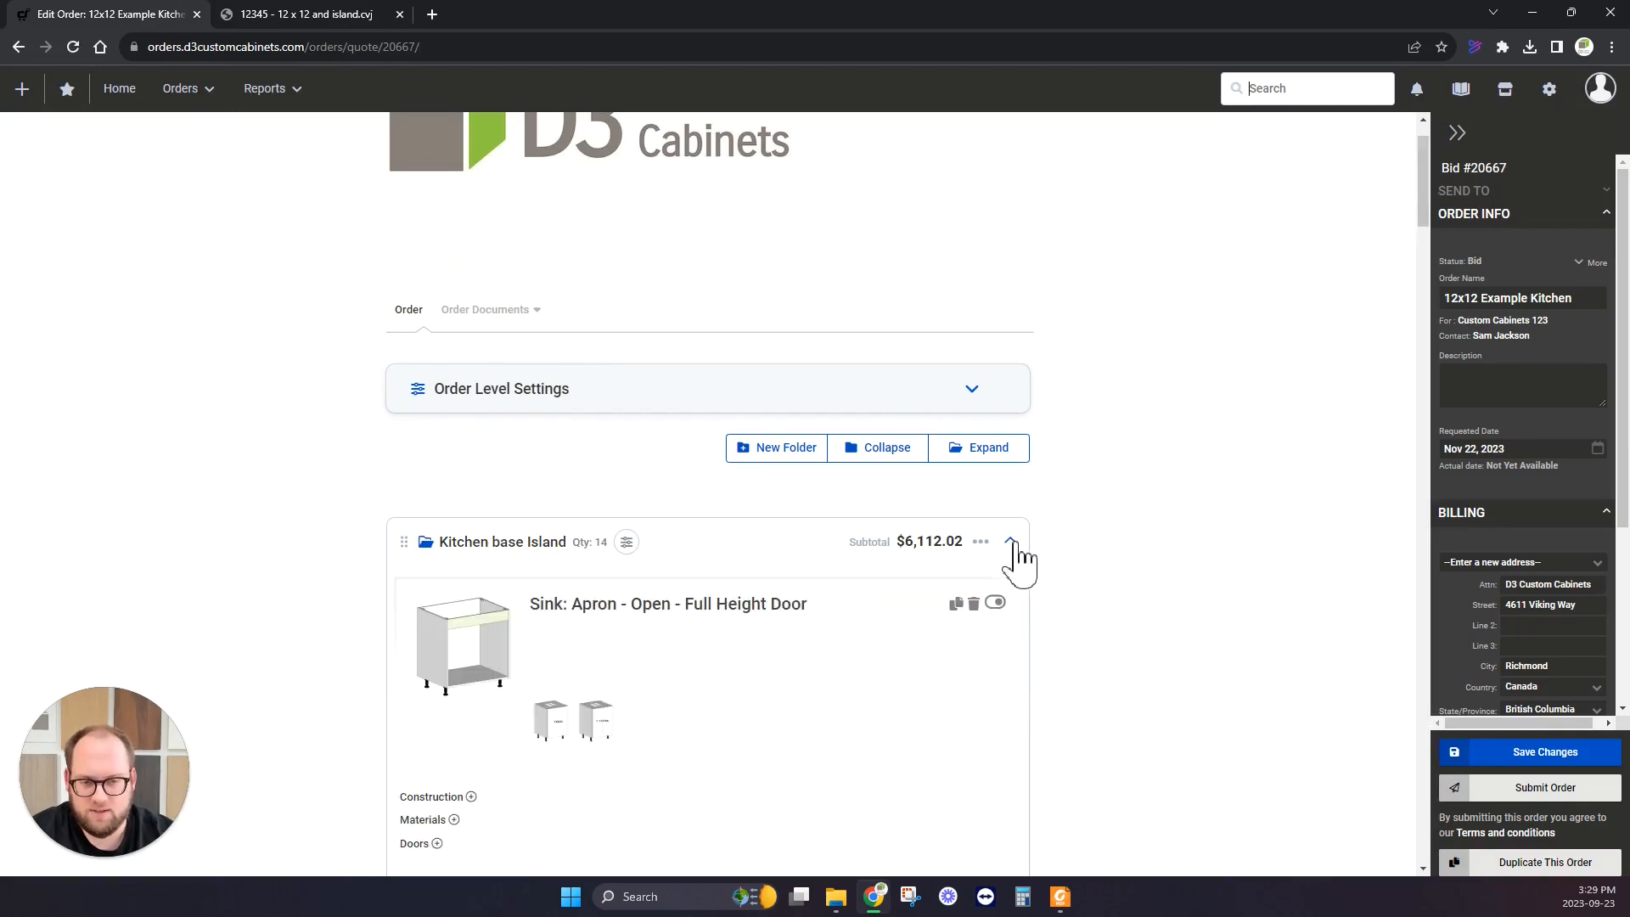
scroll(410, 661, "down", 1)
scroll(410, 661, "down", 3)
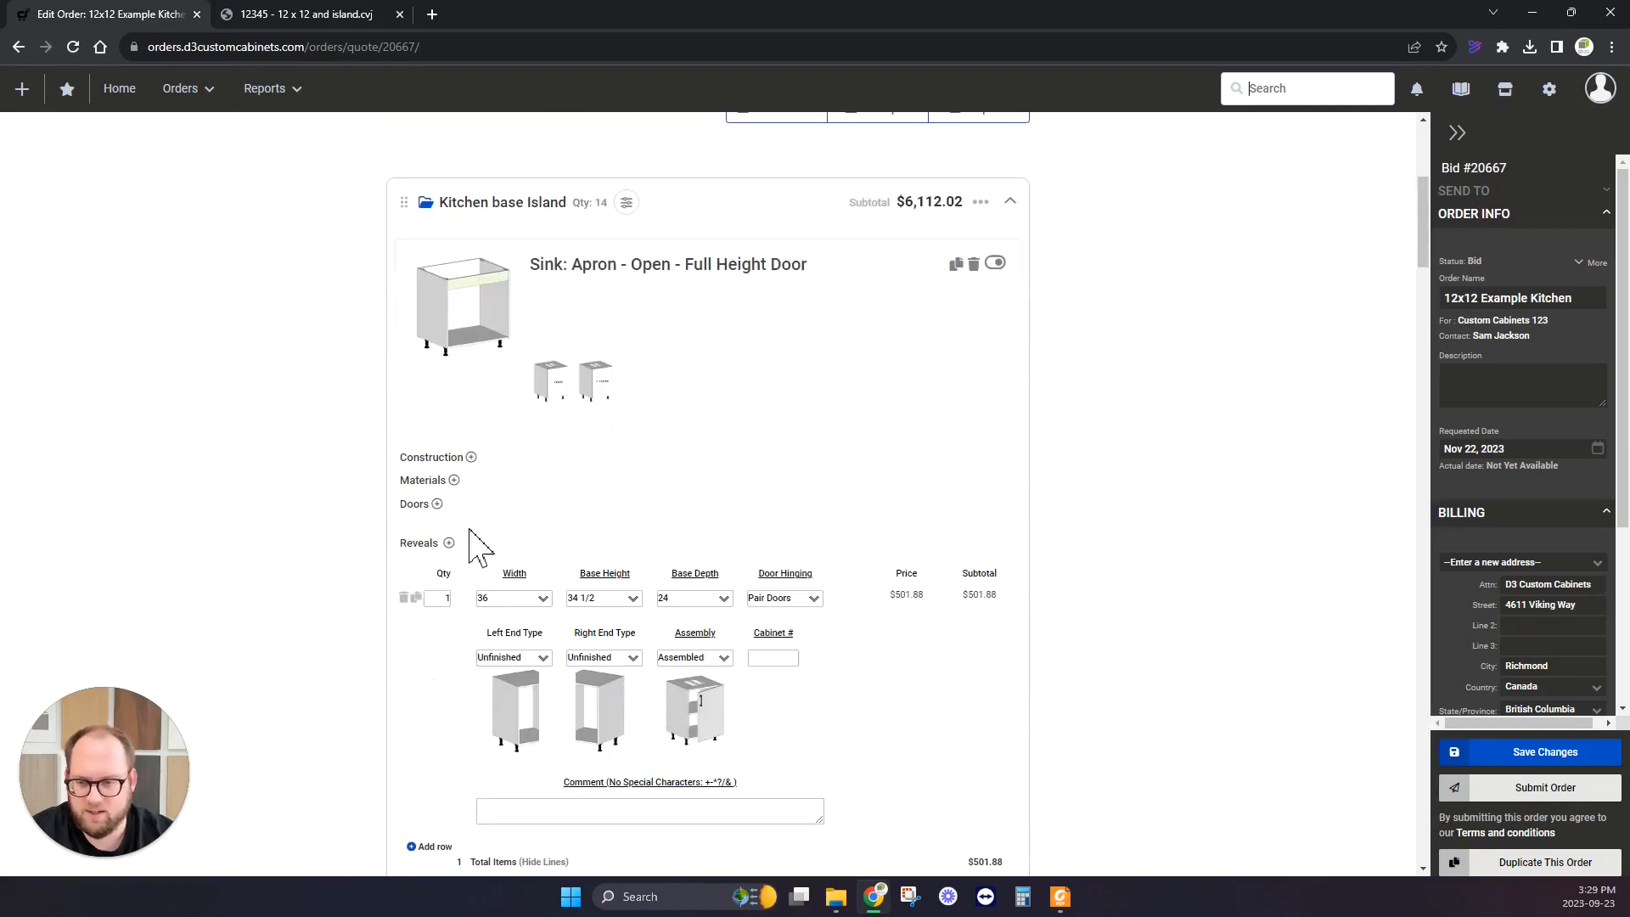
left_click(418, 504)
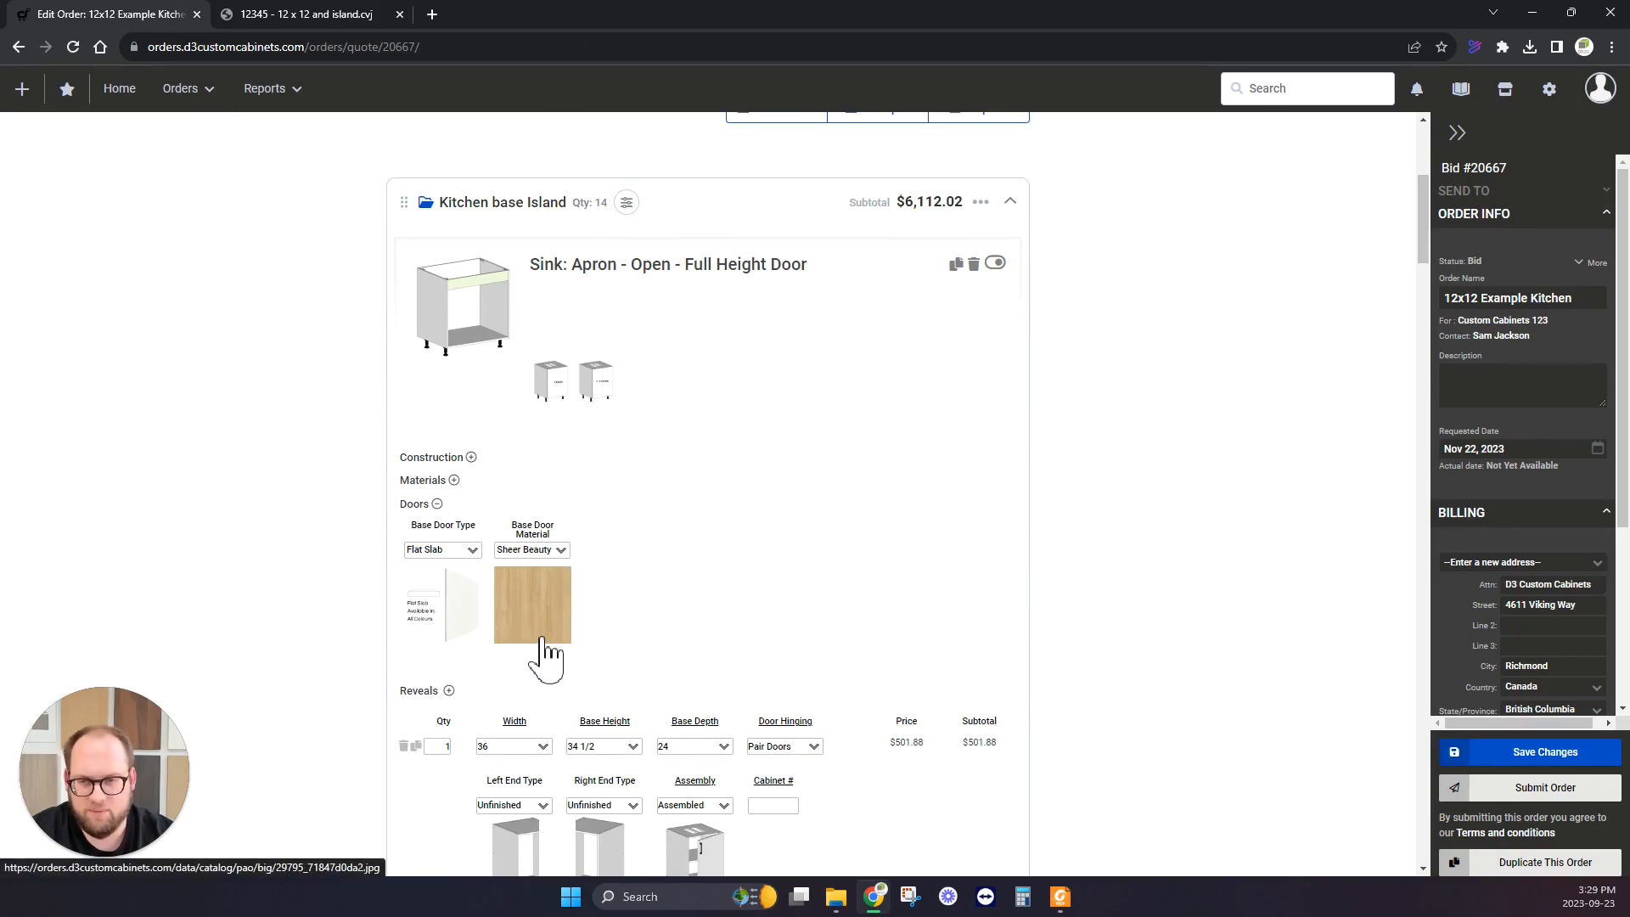
Expand the Order Level Settings, review their options and set the Finished End Material to Pleasant White.
scroll(547, 653, "up", 3)
left_click(509, 302)
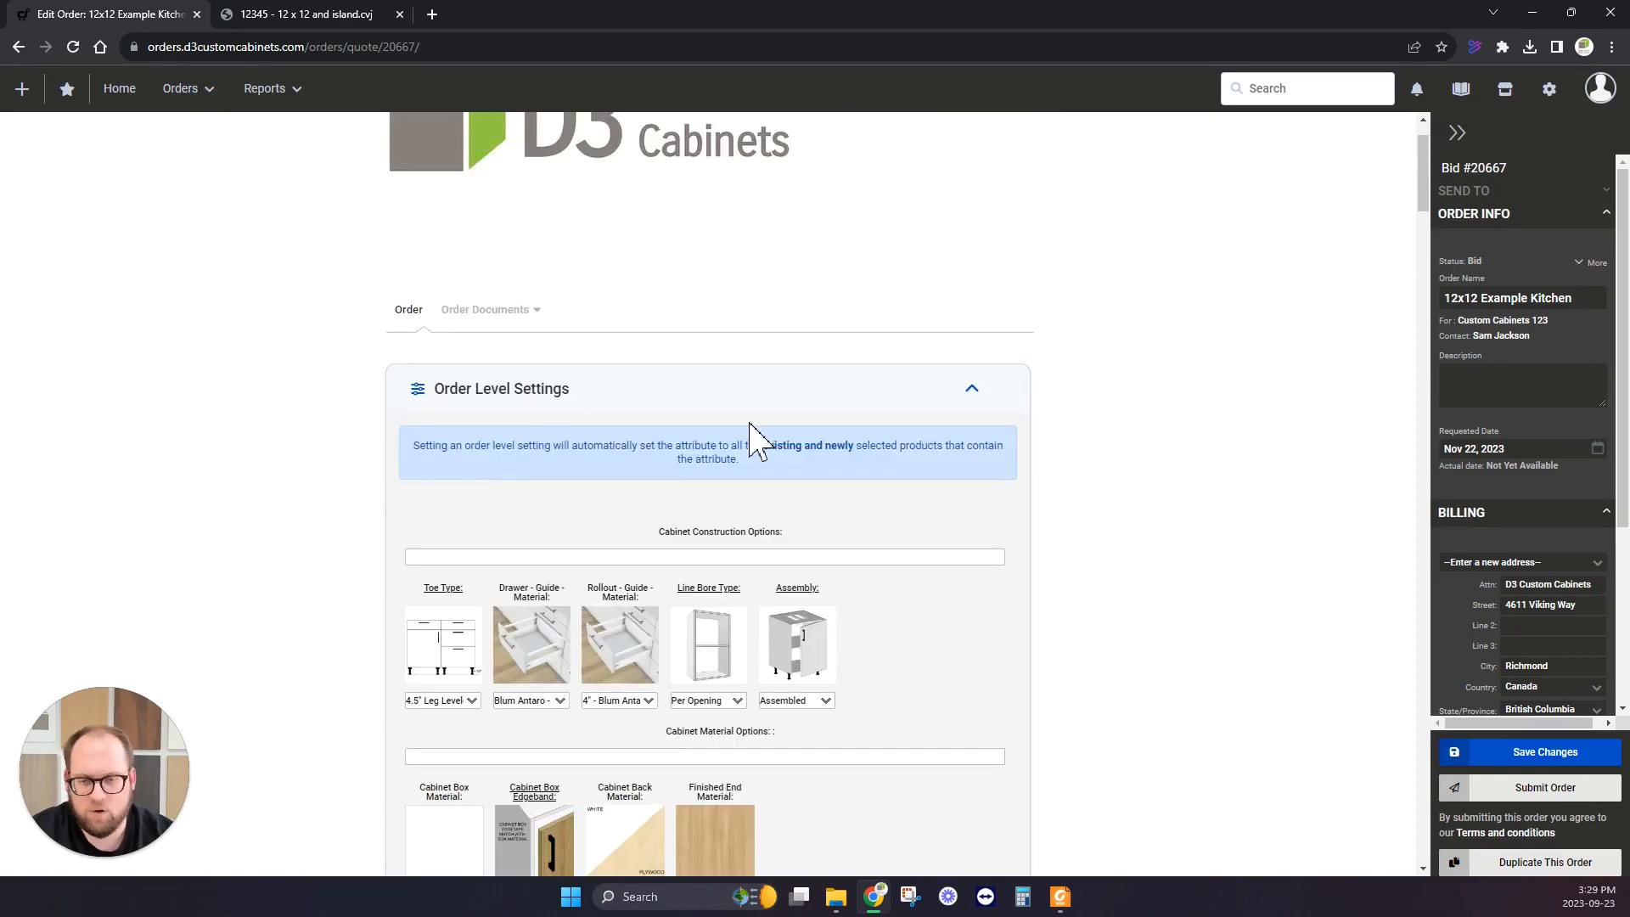
scroll(508, 605, "down", 3)
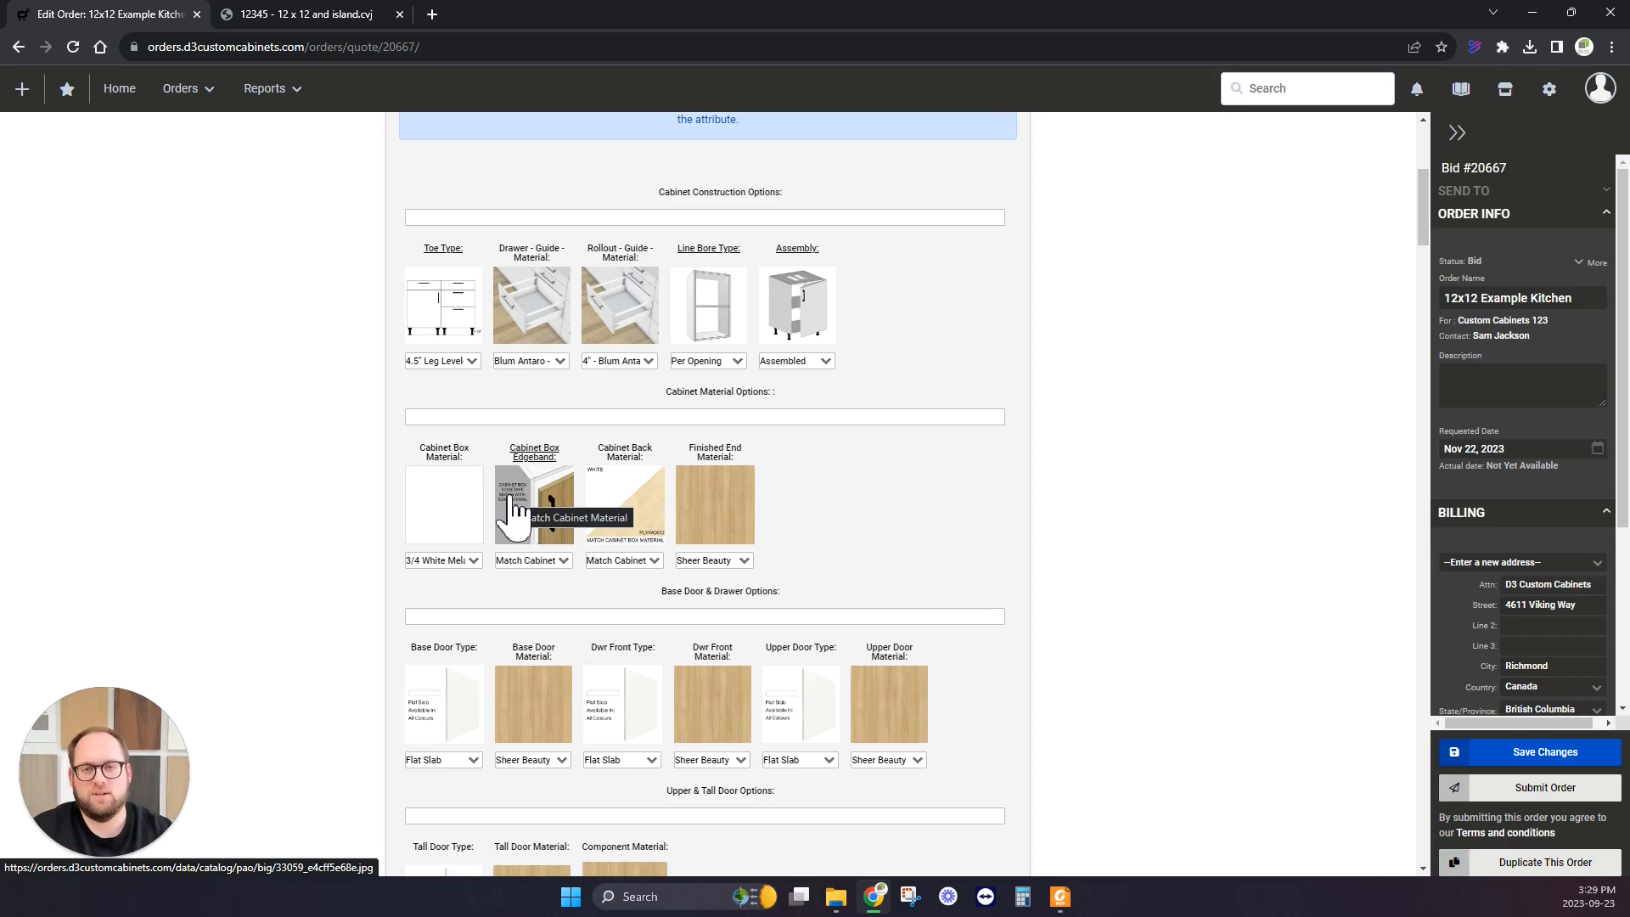
scroll(574, 574, "down", 3)
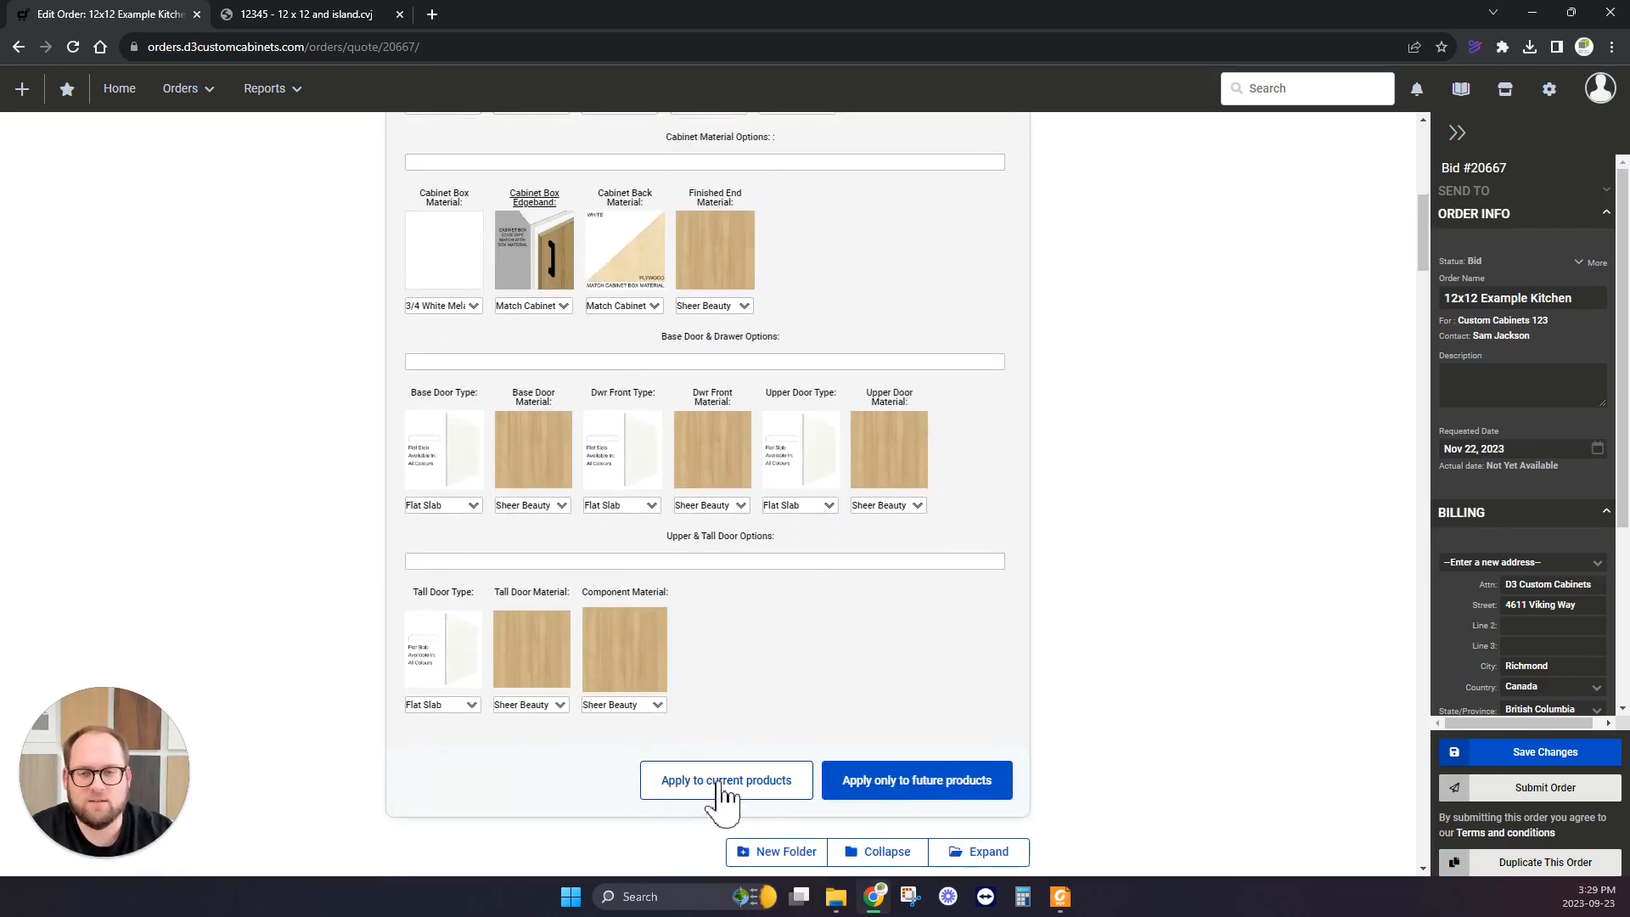
scroll(721, 796, "up", 2)
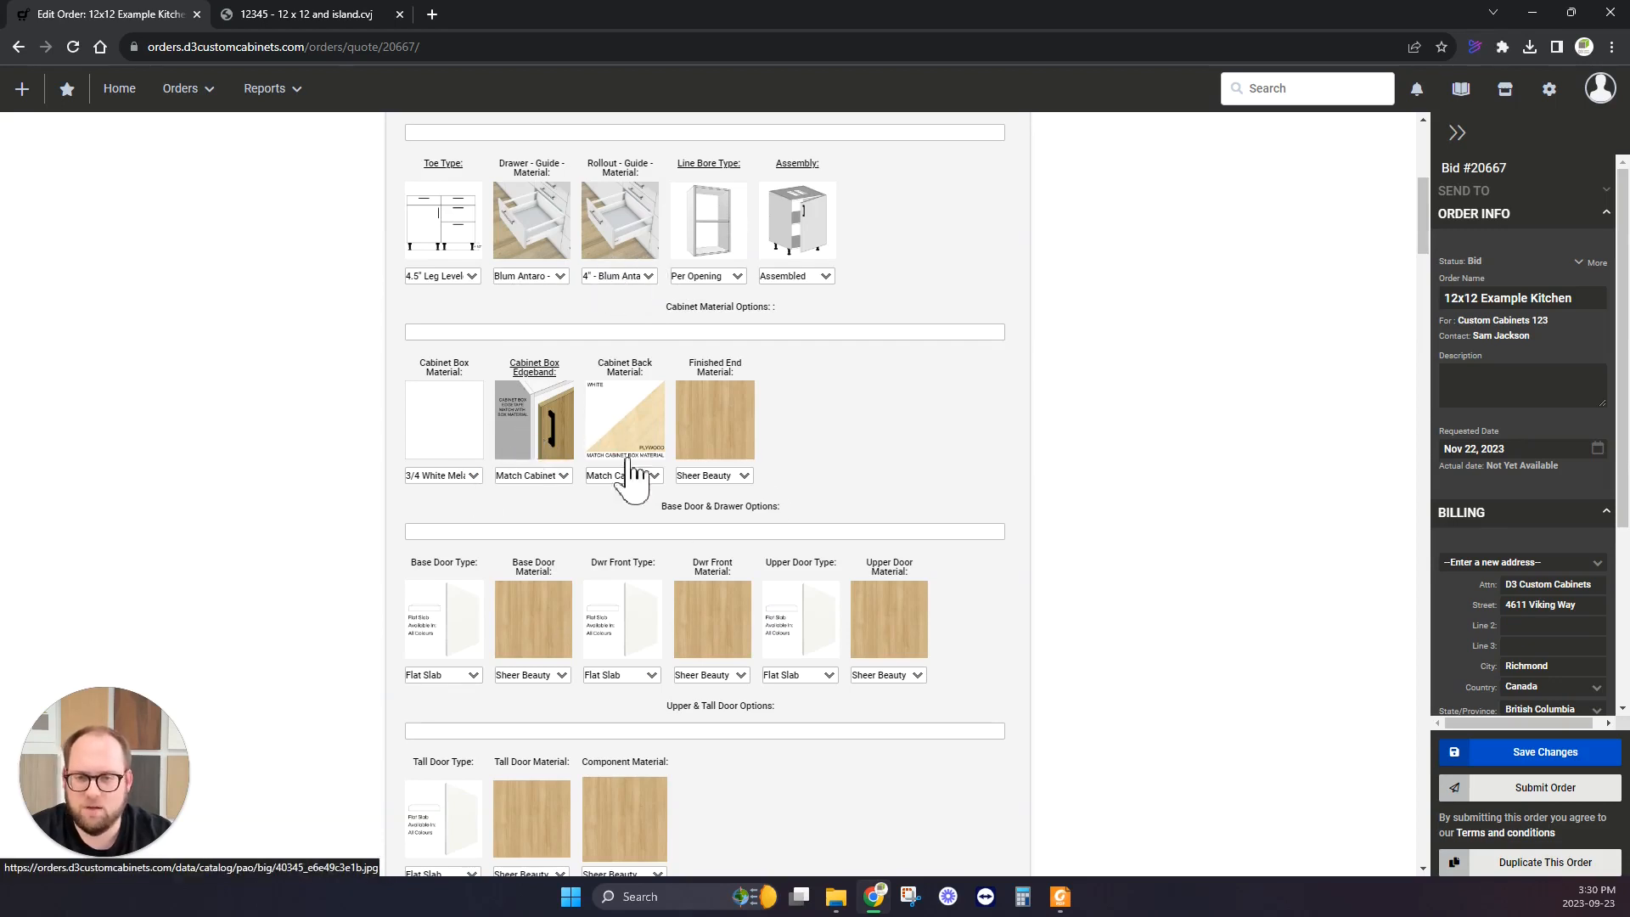
left_click(744, 476)
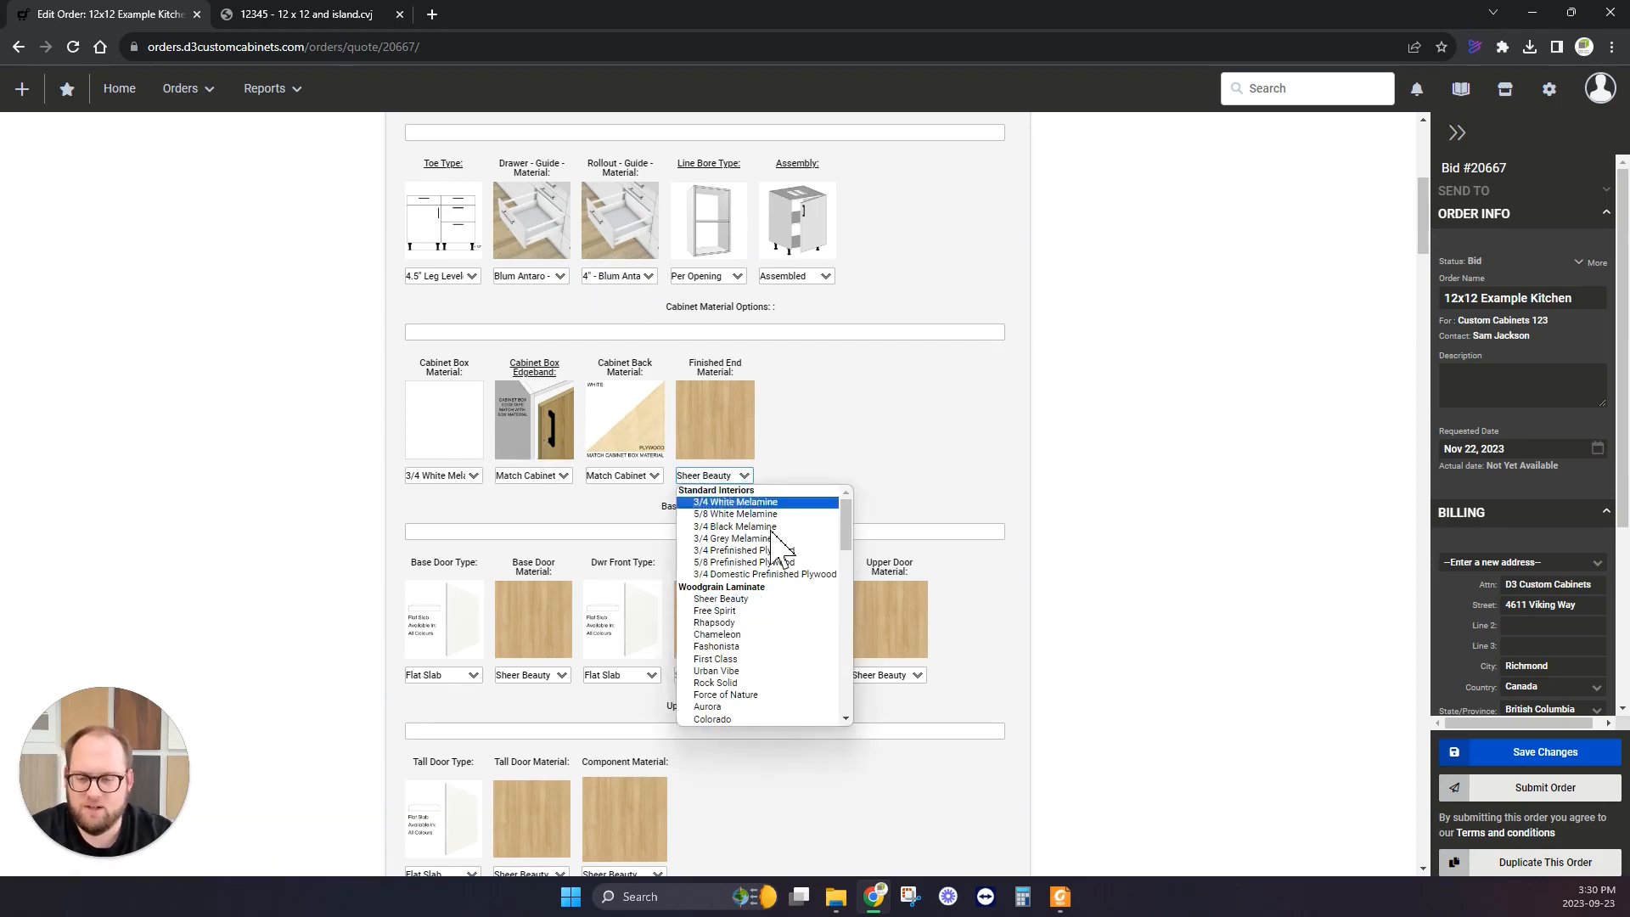
left_click_drag(847, 532, 844, 616)
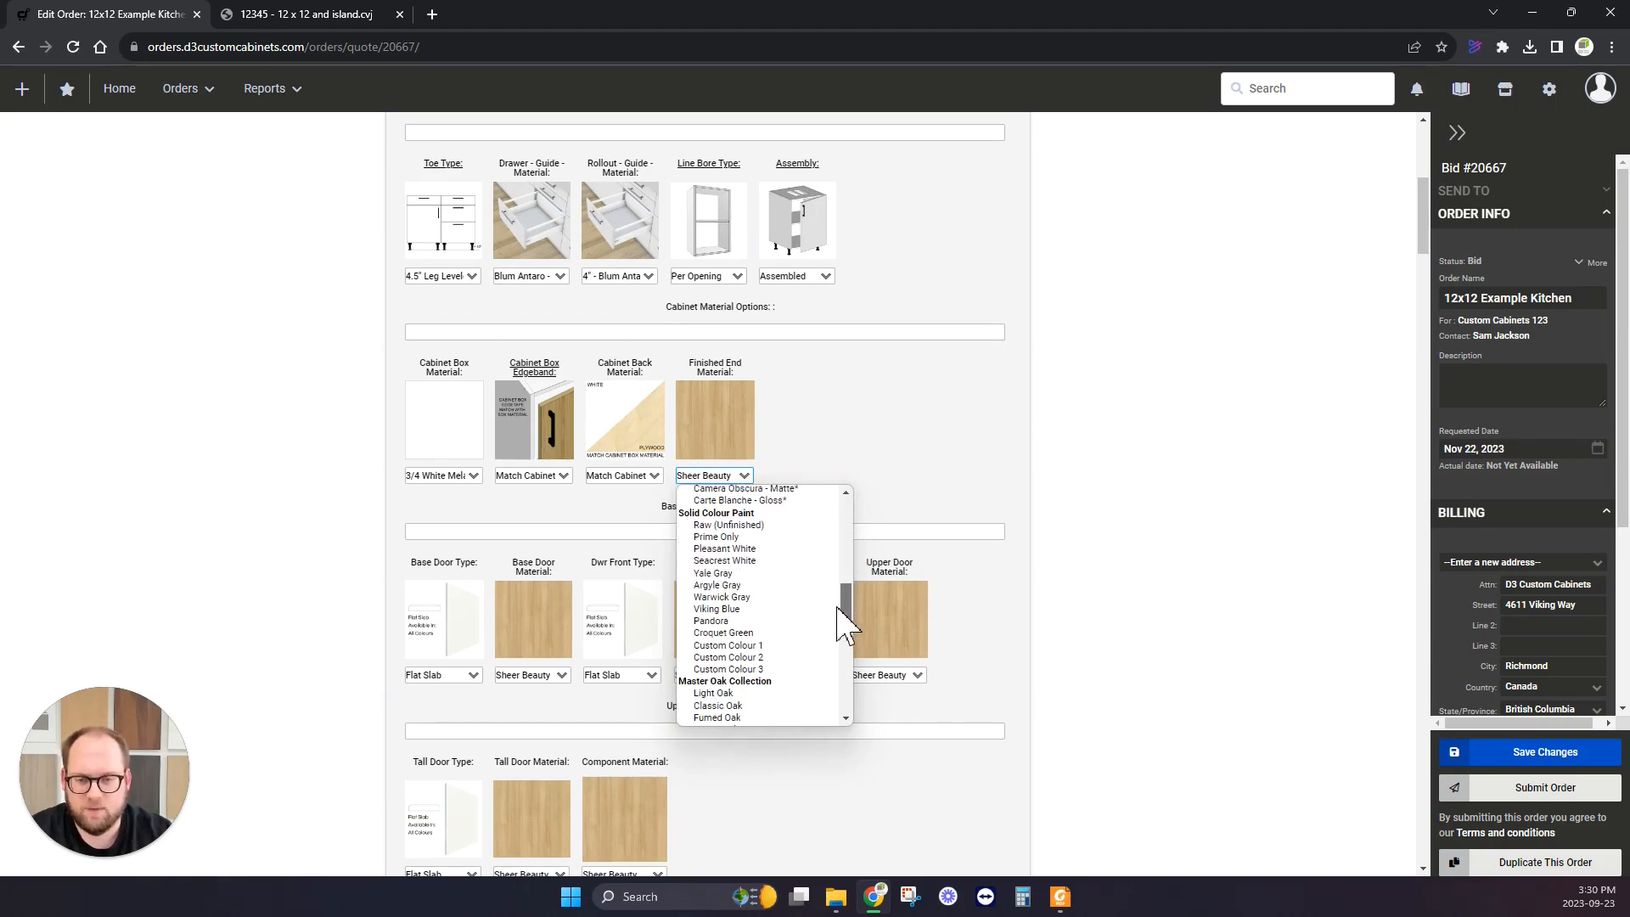
left_click(768, 549)
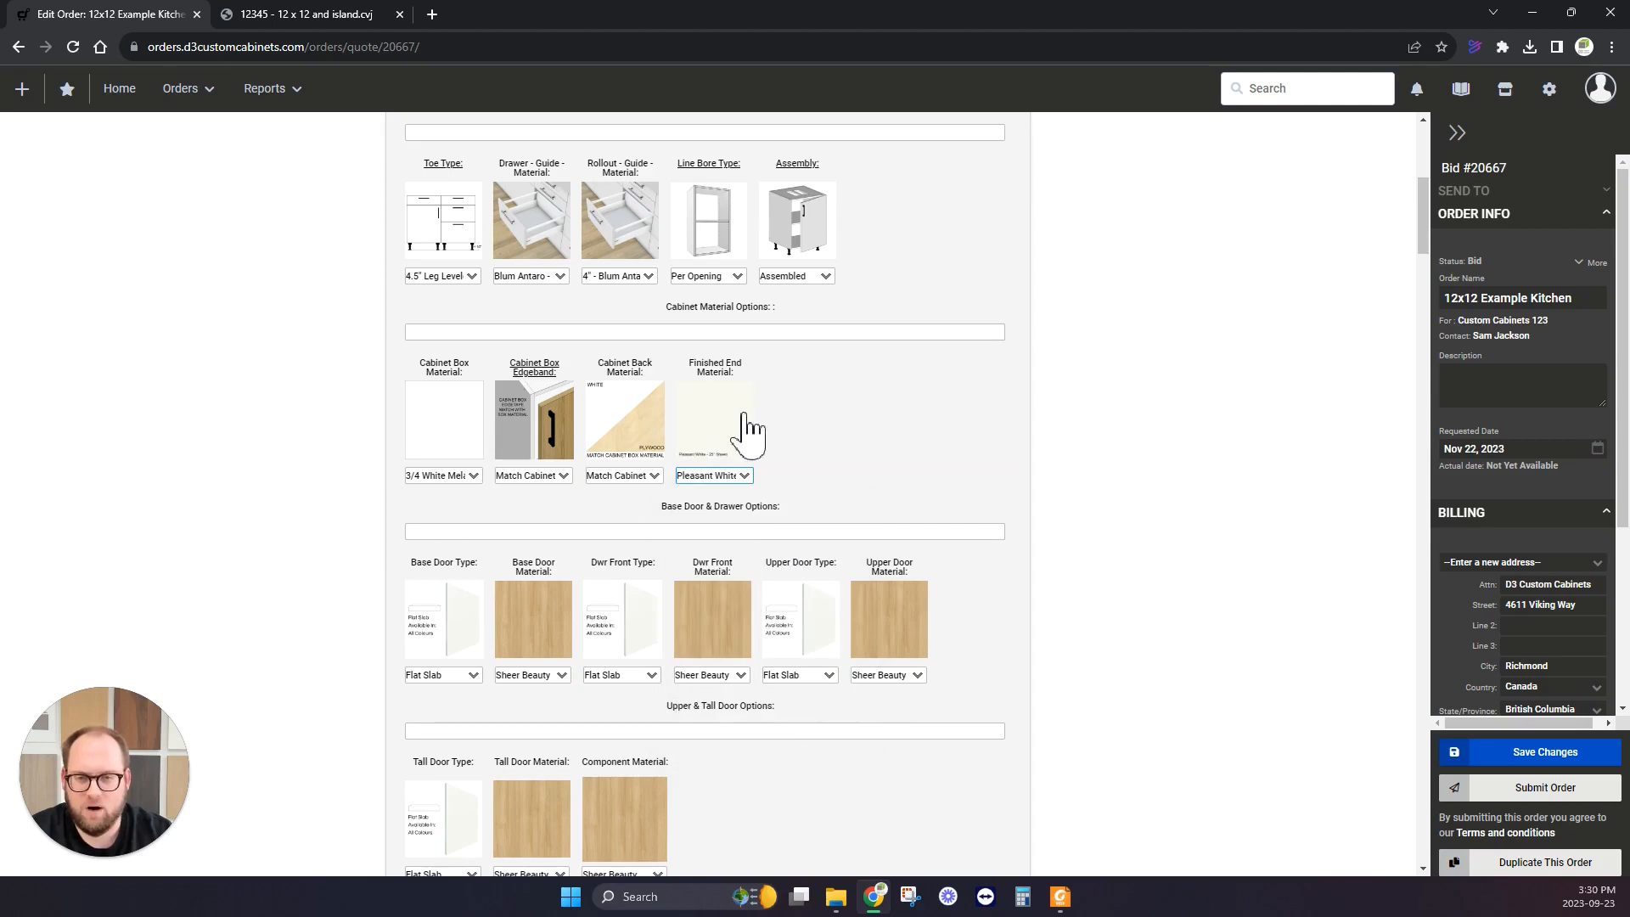
Set the order-level base door, drawer front, upper door and tall door types to Square Shaker.
scroll(472, 539, "down", 2)
left_click(471, 506)
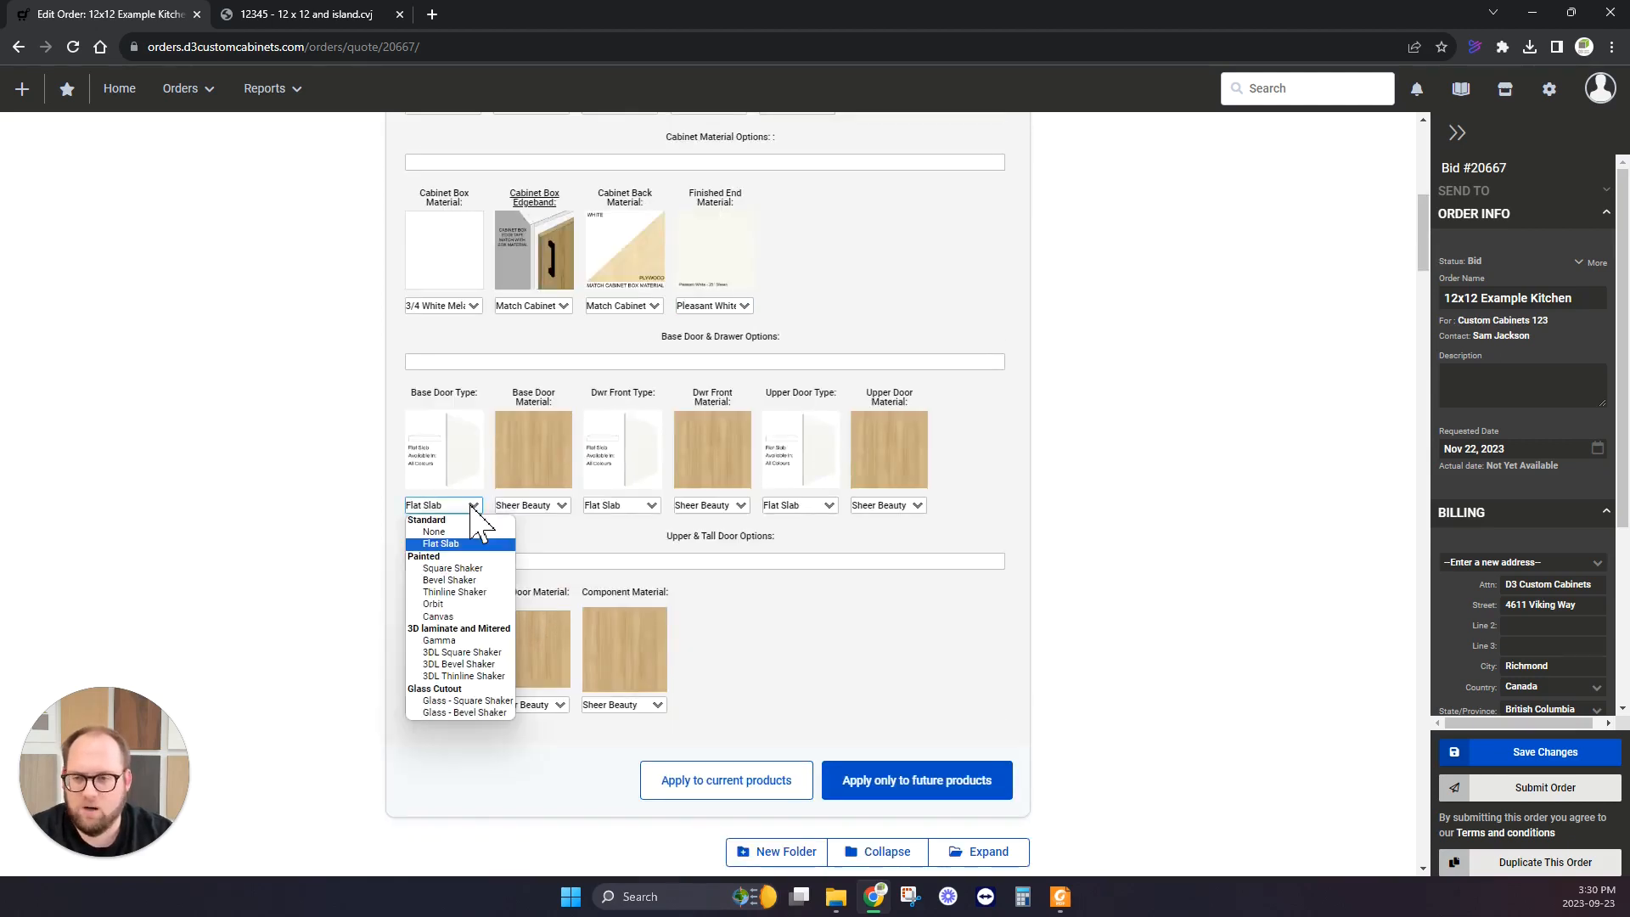
left_click(452, 568)
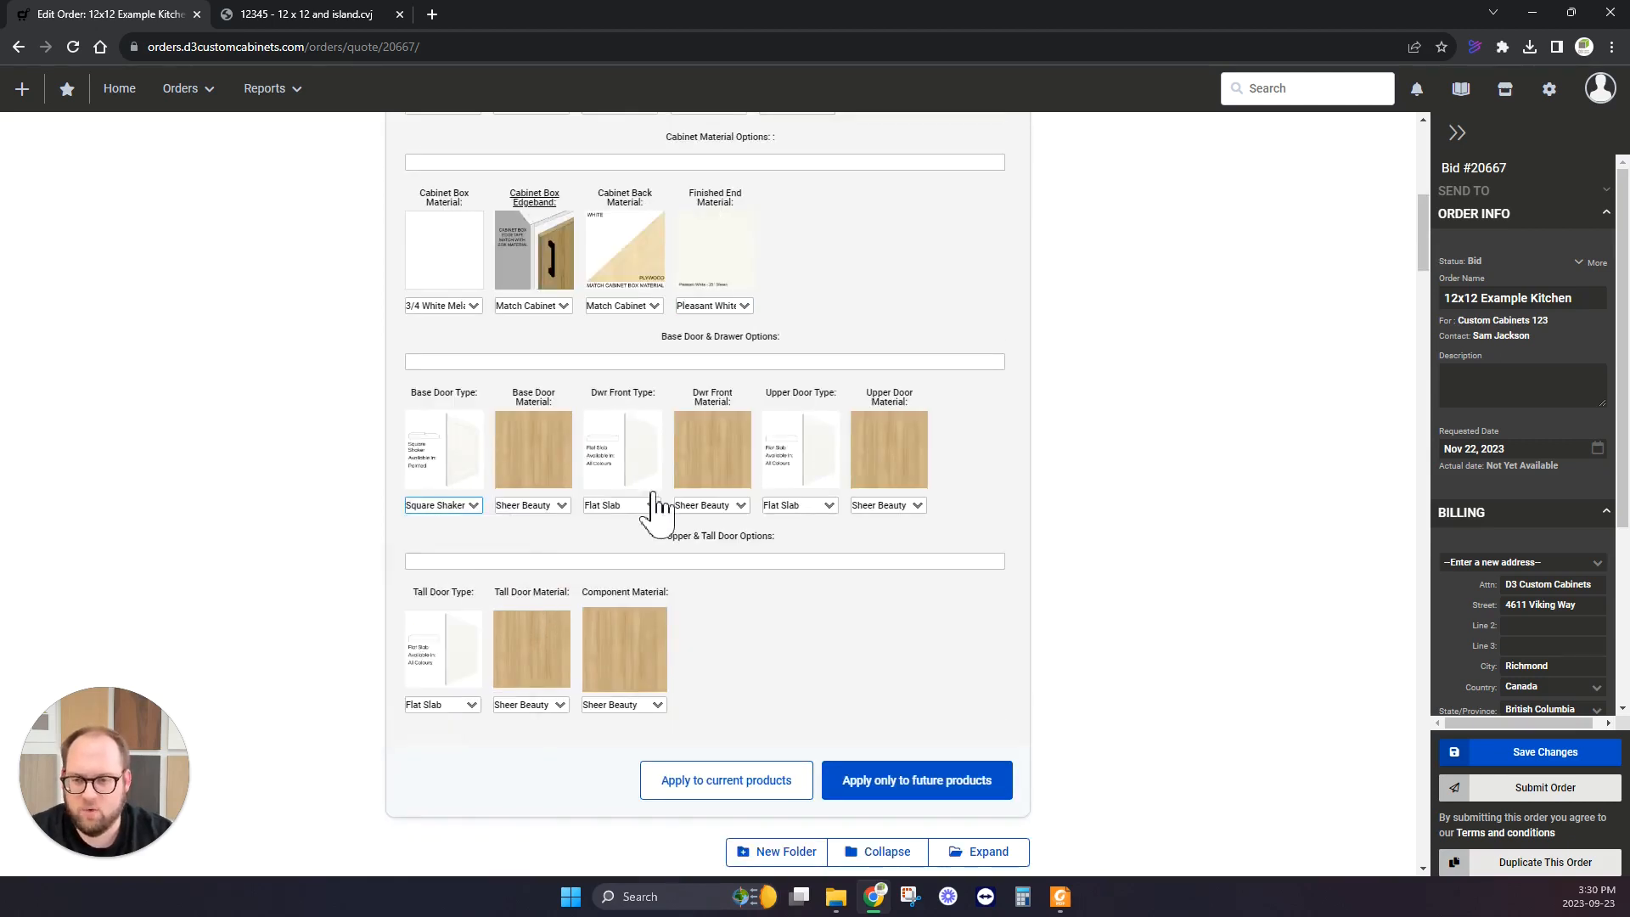
left_click(637, 508)
left_click(630, 568)
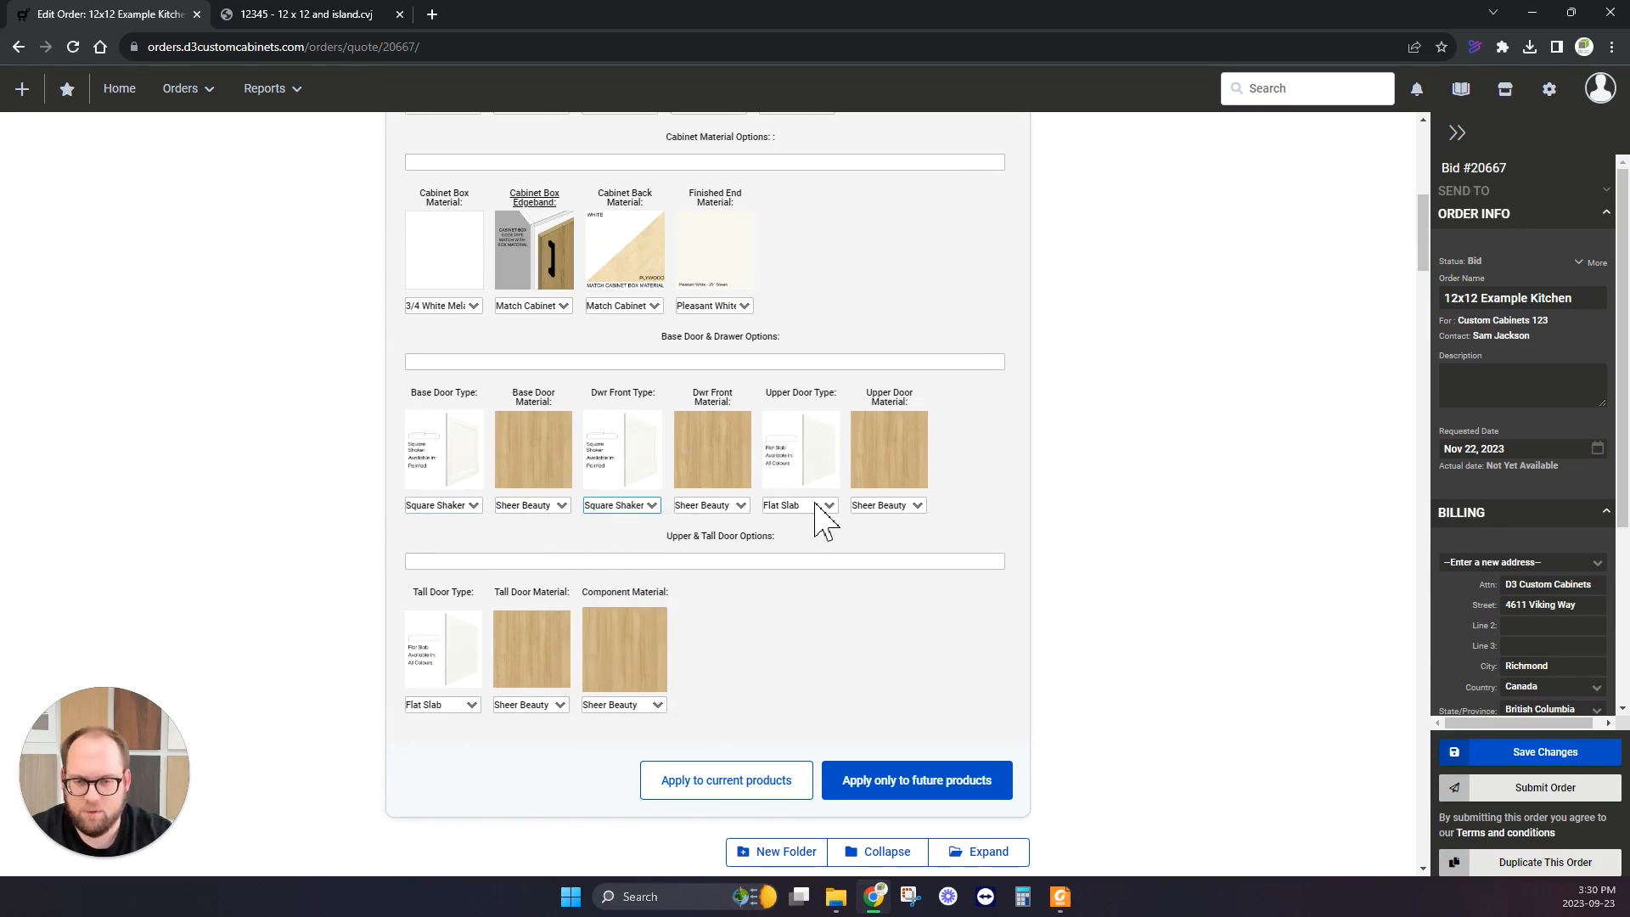
left_click(819, 506)
left_click(810, 568)
left_click(425, 701)
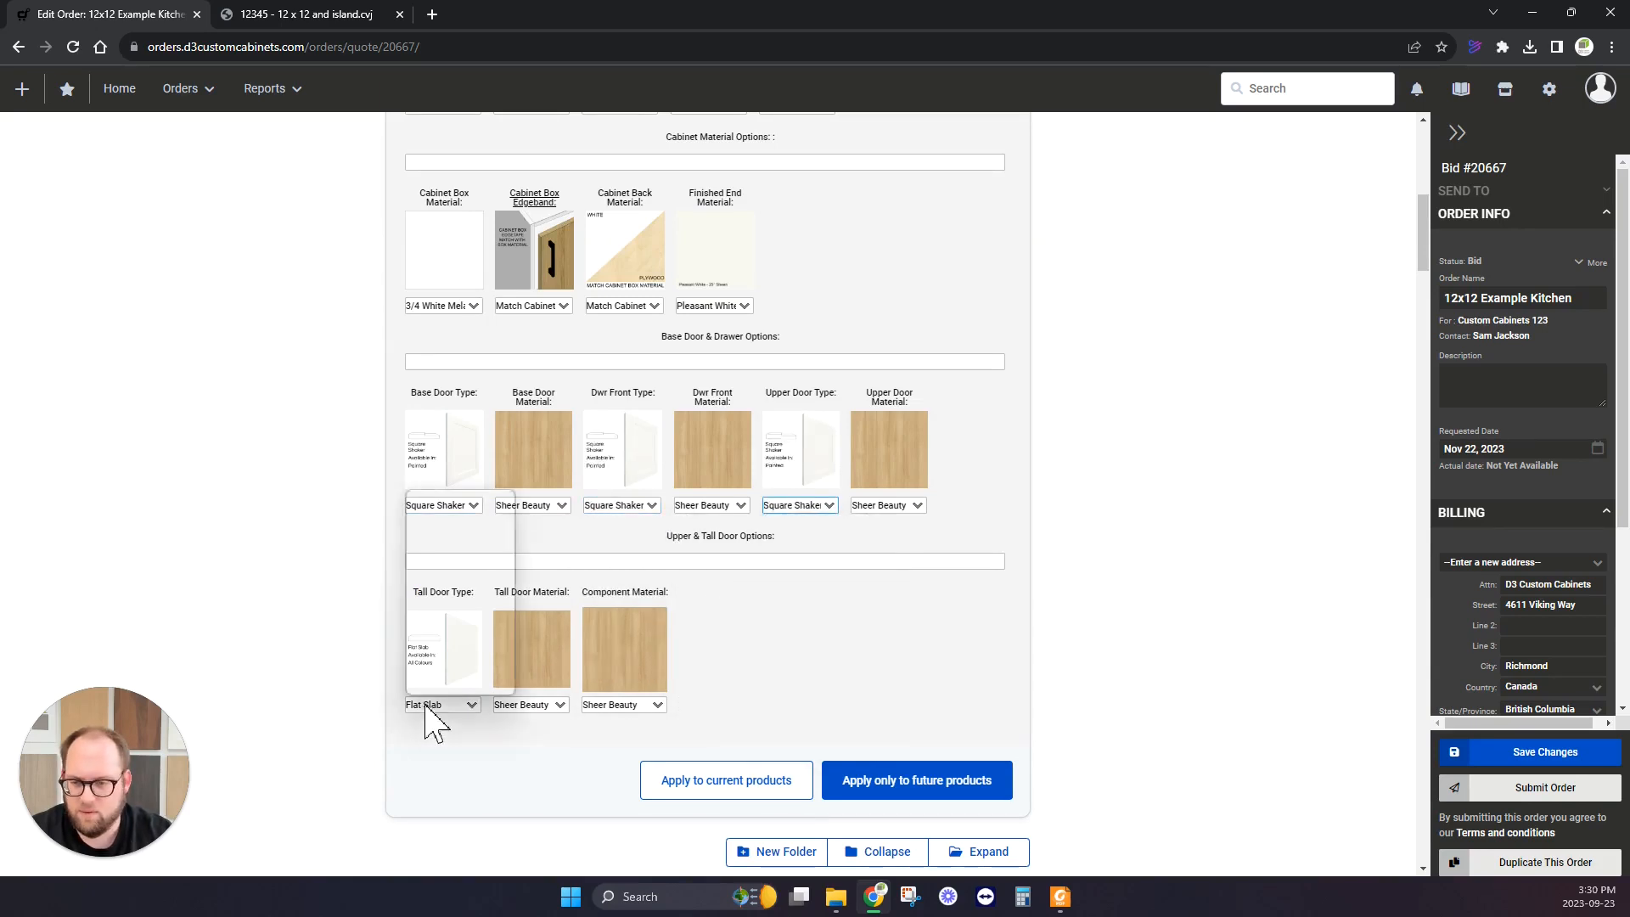
left_click(462, 542)
Set the order-level base door, drawer front and upper door materials to Pleasant White.
left_click(533, 505)
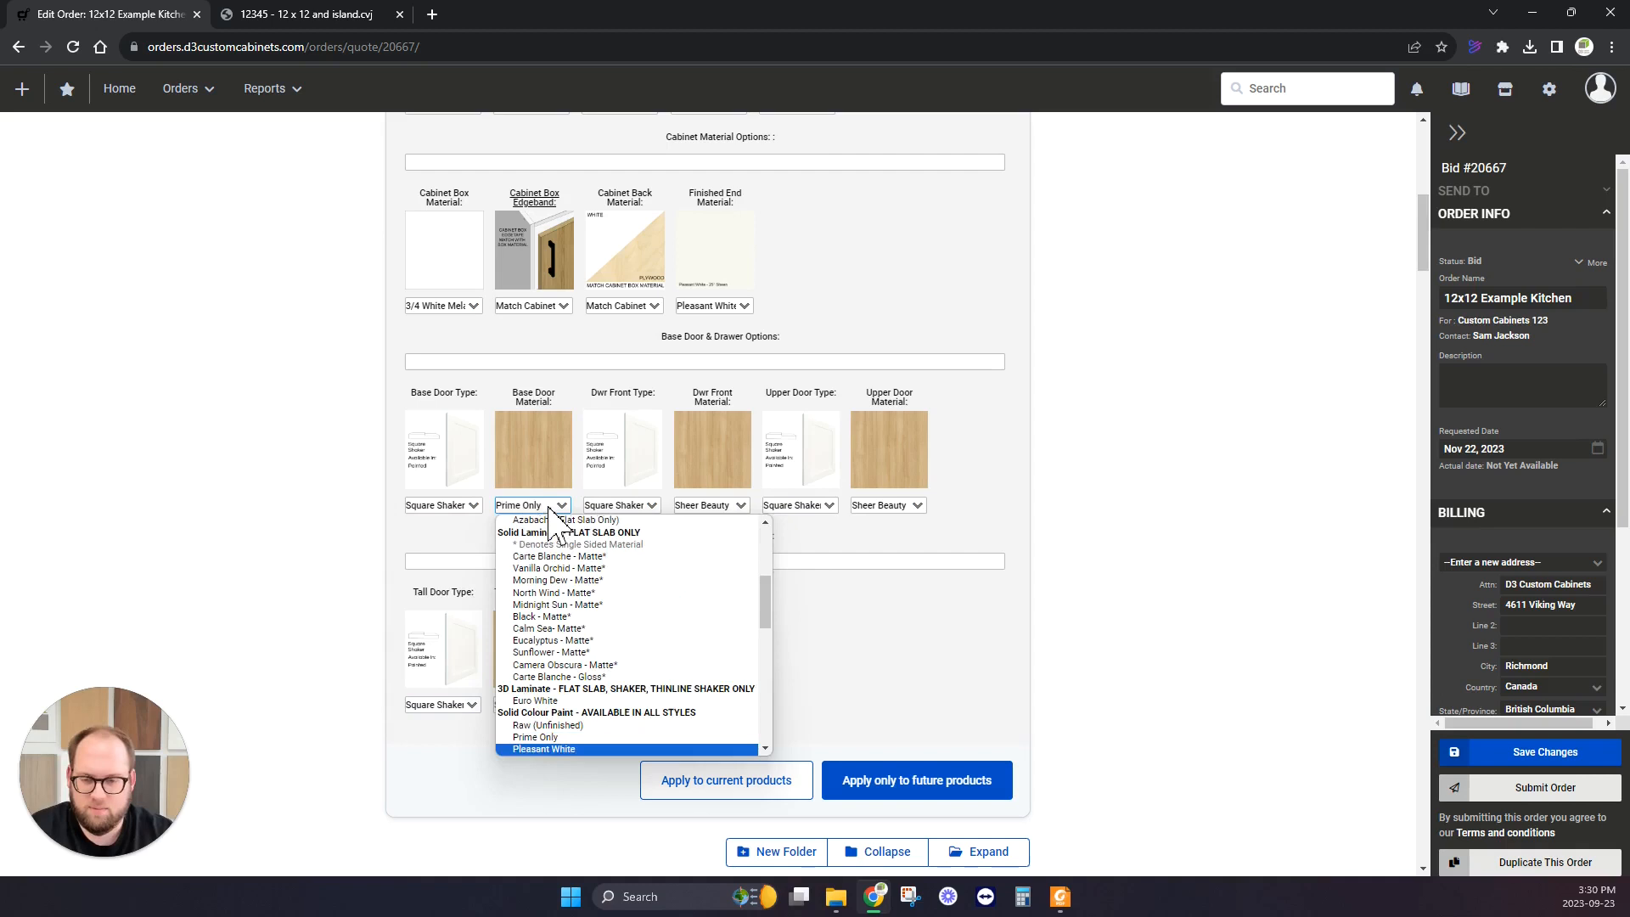
left_click(547, 753)
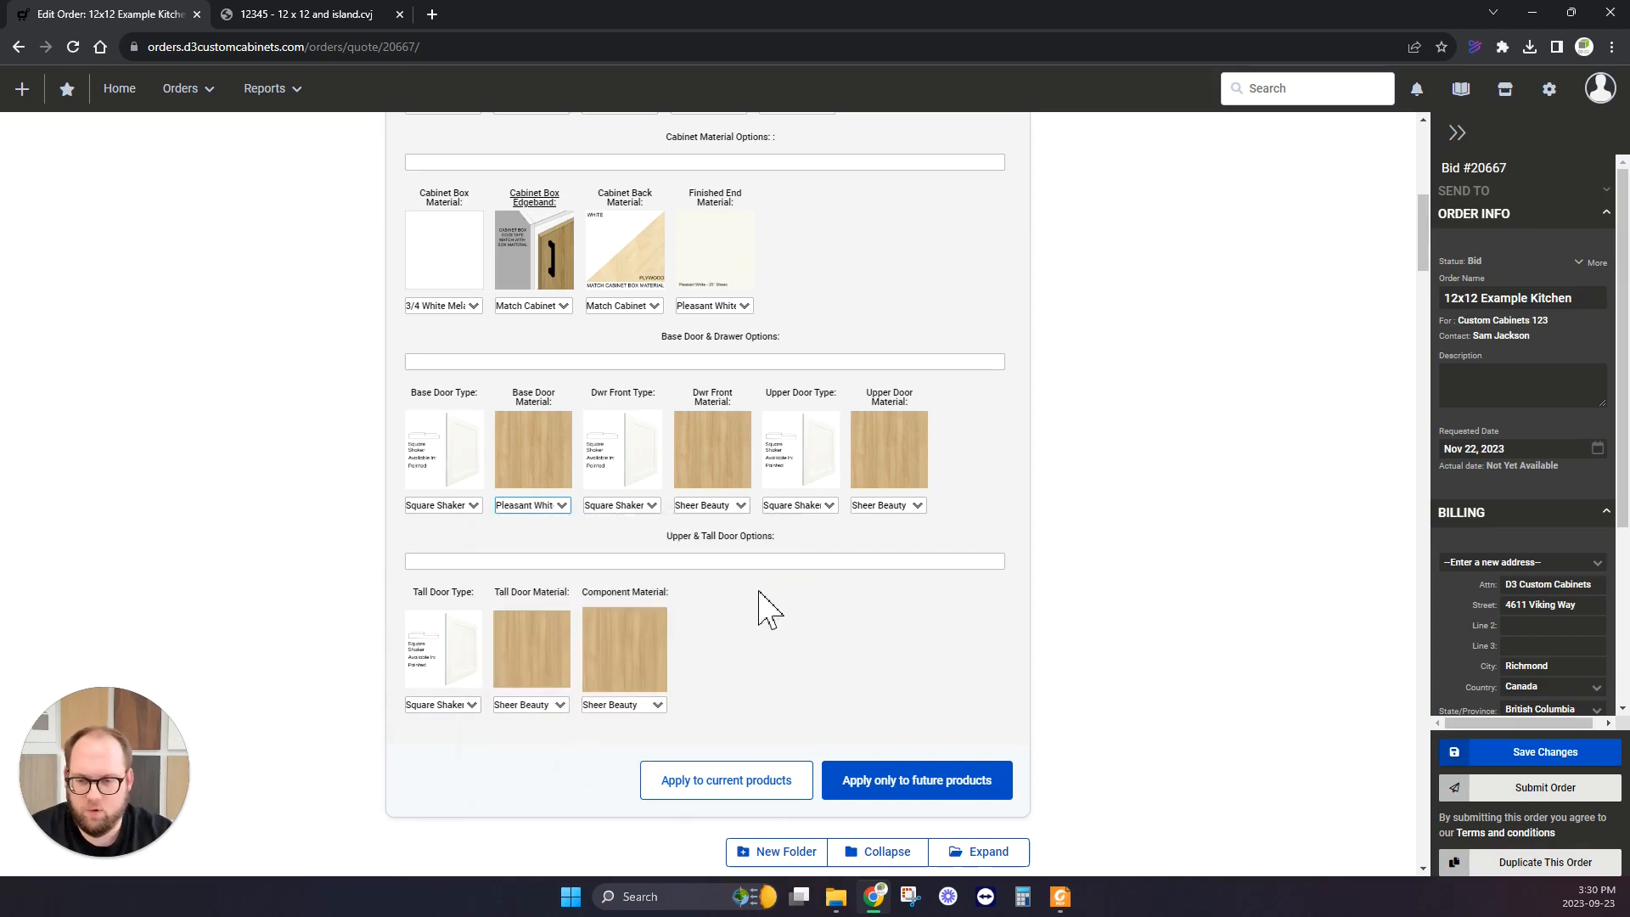
left_click(712, 505)
scroll(751, 560, "down", 1)
left_click(751, 739)
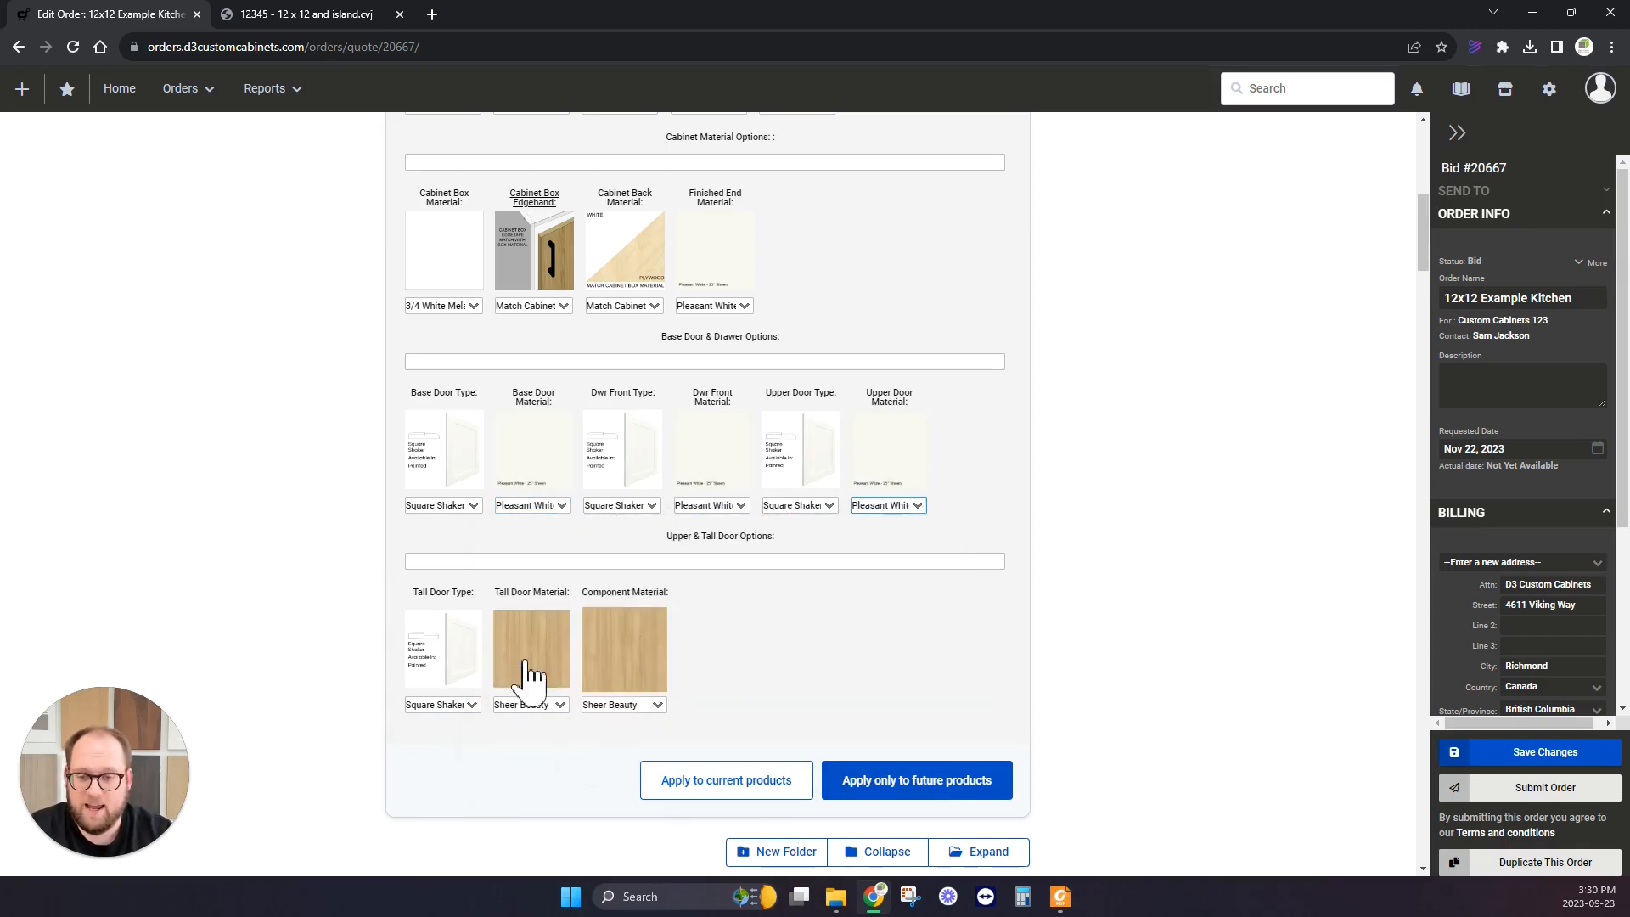
Set the order-level tall door and component materials to Pleasant White and apply the order settings to the current products.
left_click(528, 705)
scroll(535, 713, "down", 5)
scroll(537, 717, "down", 1)
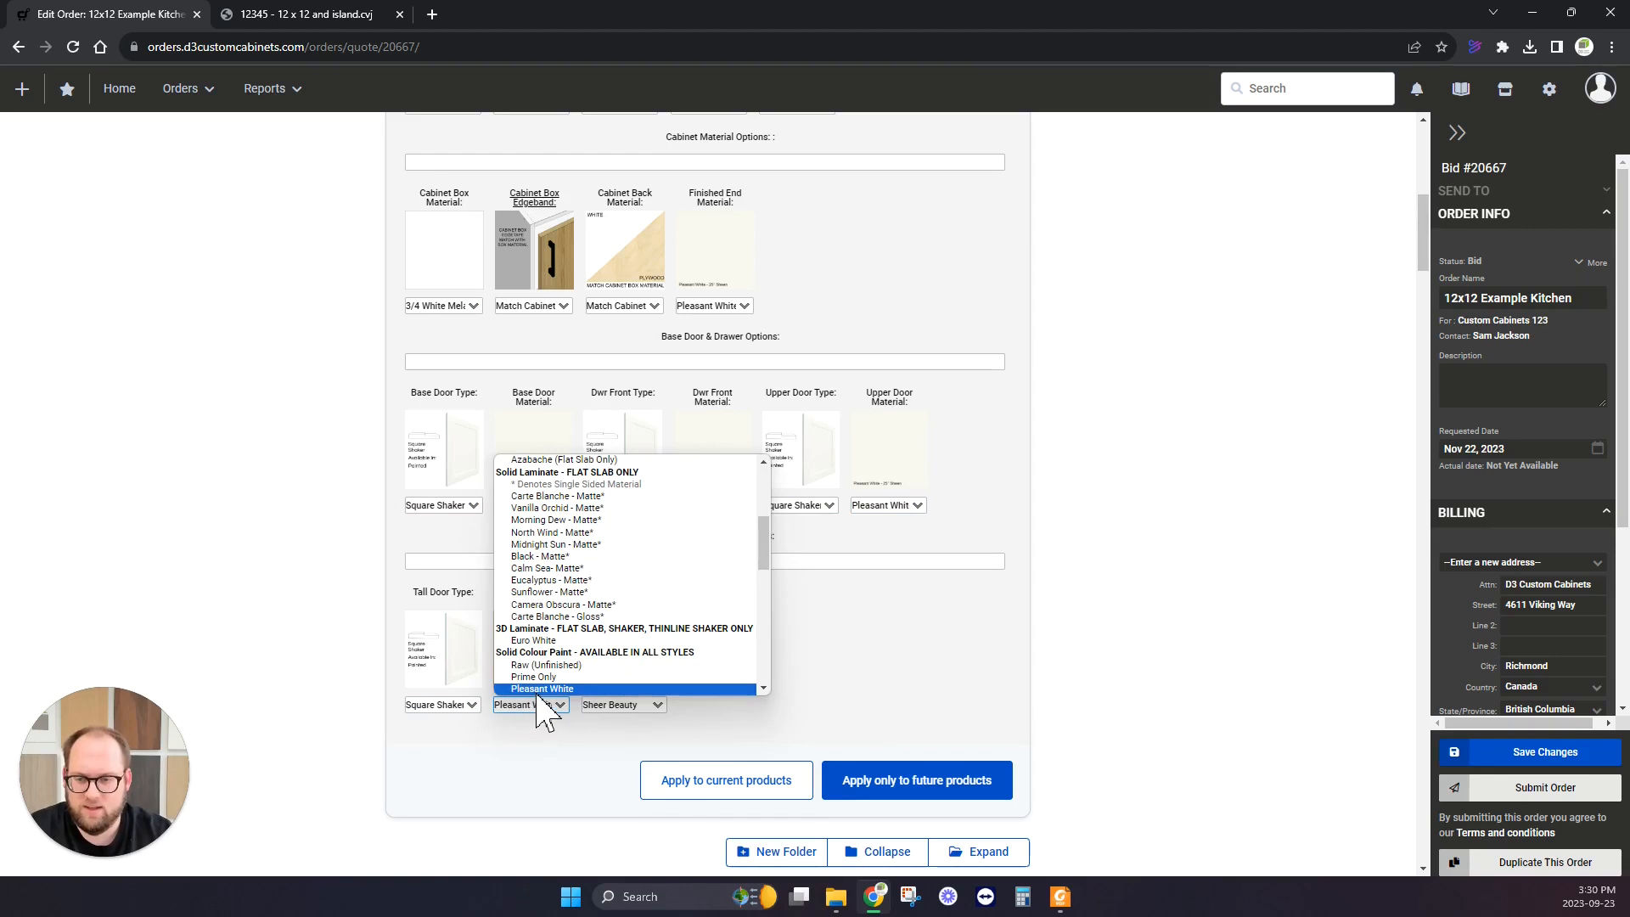
left_click(543, 690)
left_click(638, 707)
scroll(658, 645, "down", 3)
key("Return")
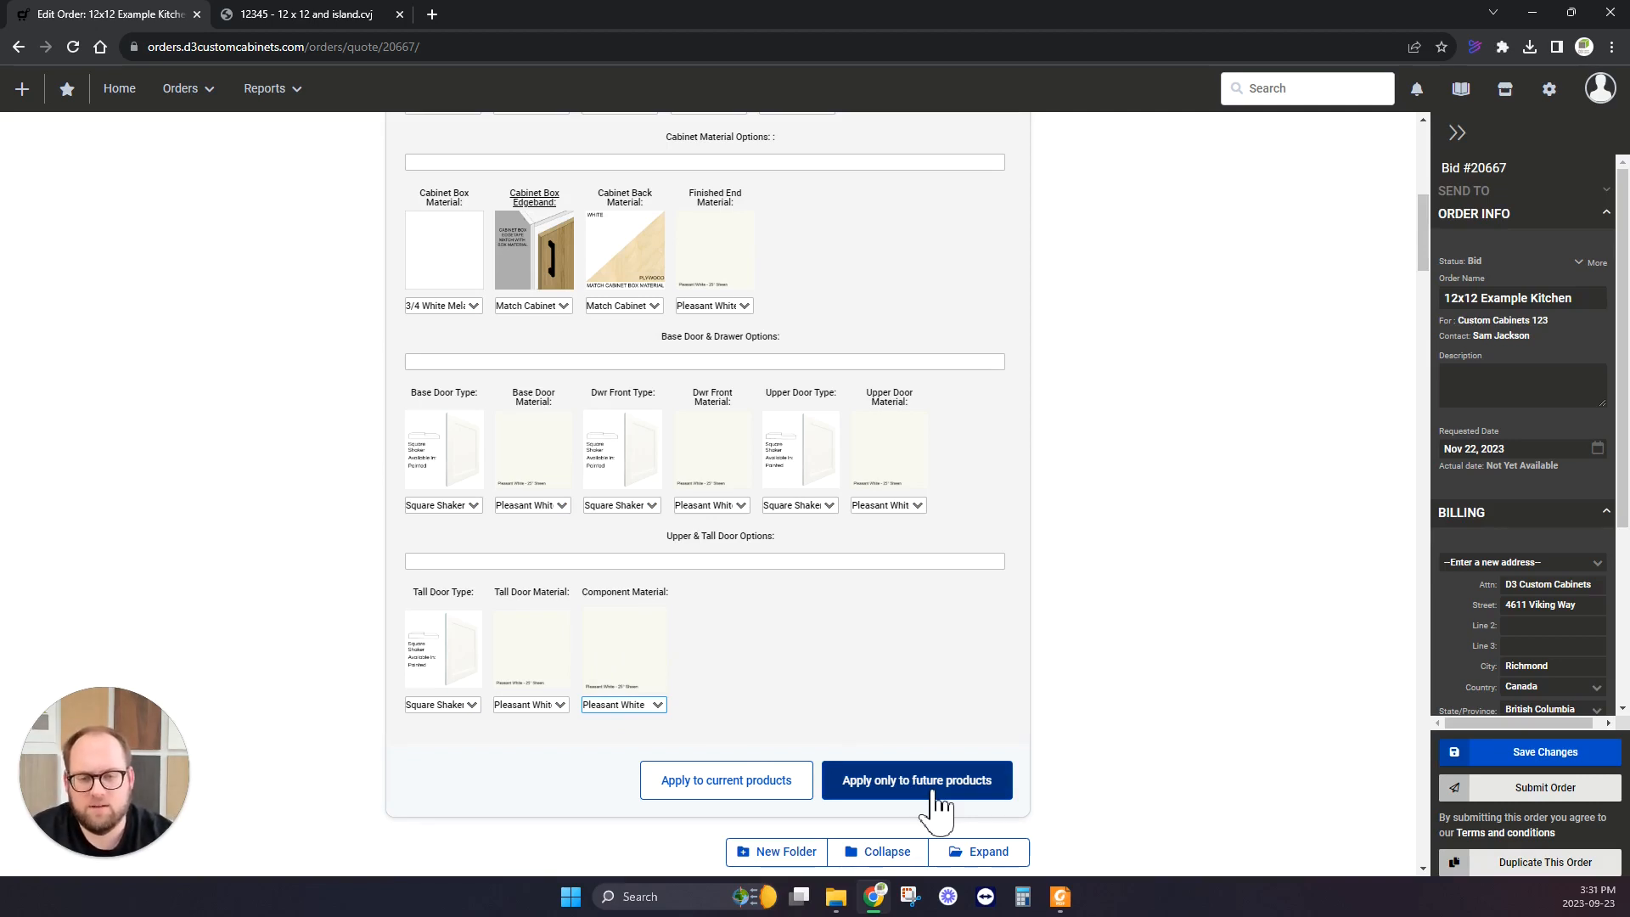
left_click(750, 786)
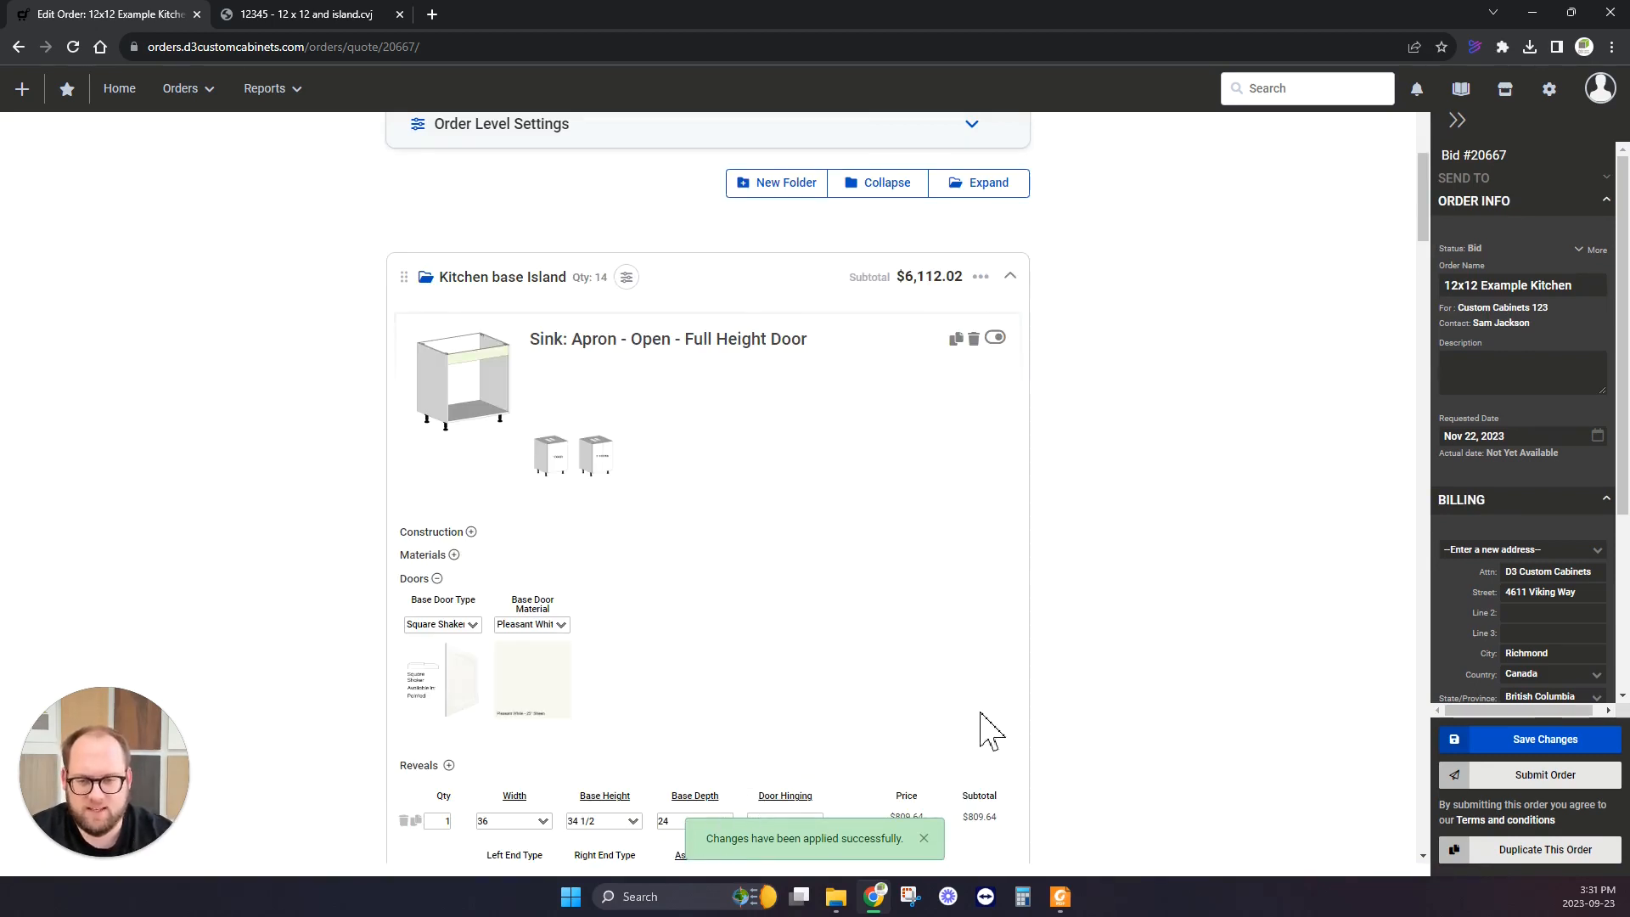
Check the door options of the apron sink cabinet and the toe kick panel's component material, and save the order changes.
scroll(976, 721, "down", 4)
scroll(531, 424, "up", 2)
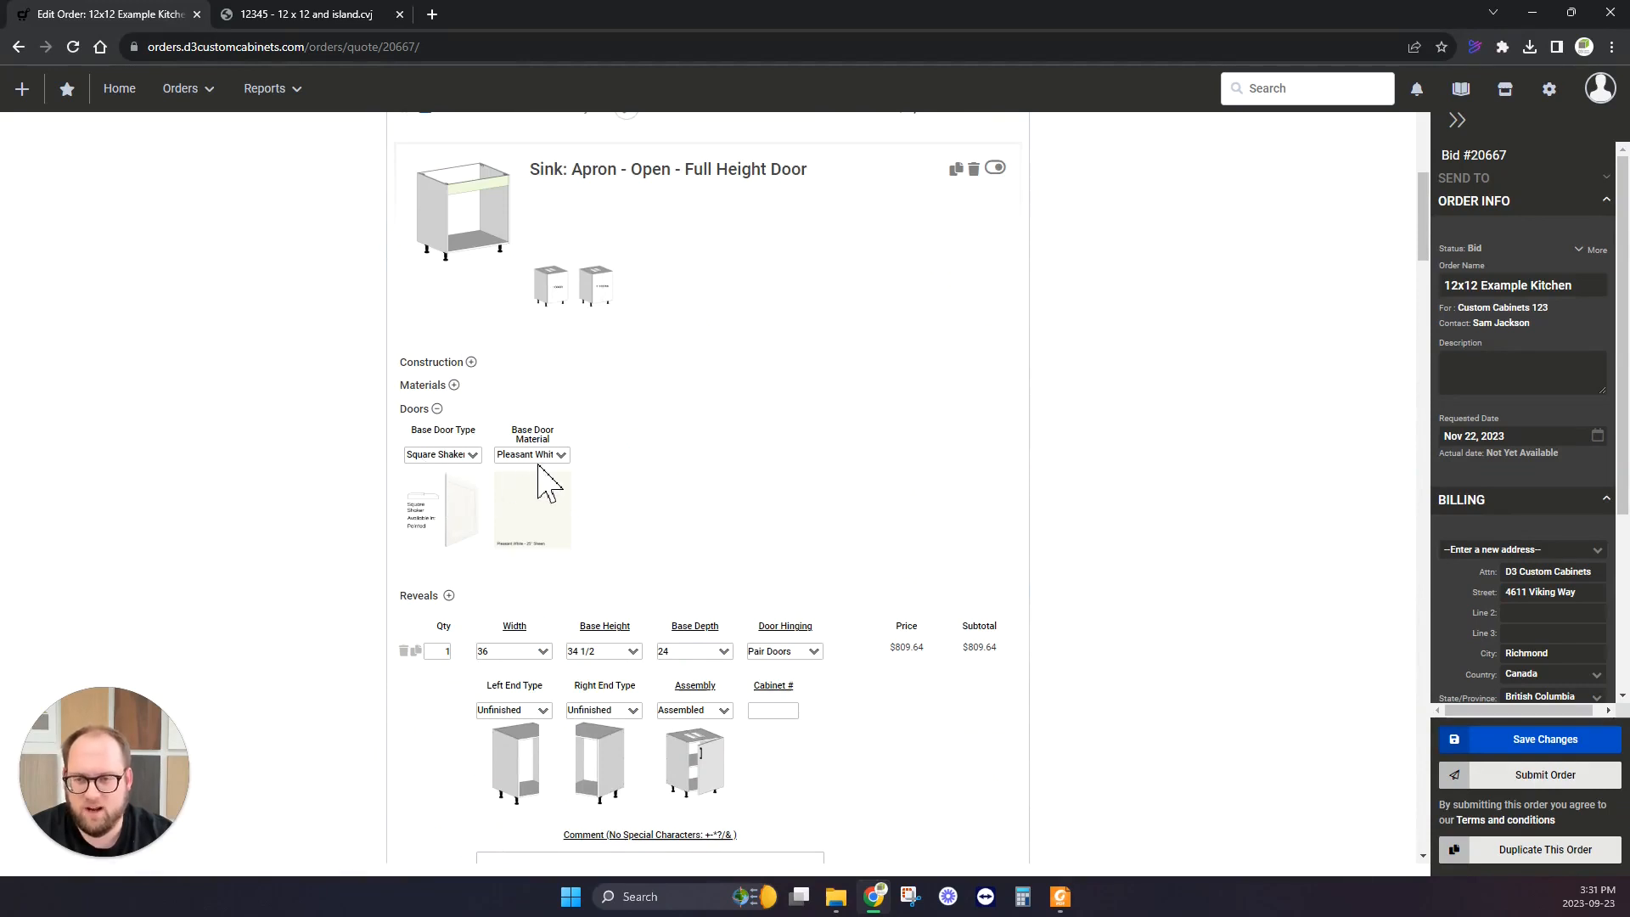
left_click_drag(1422, 238, 1413, 758)
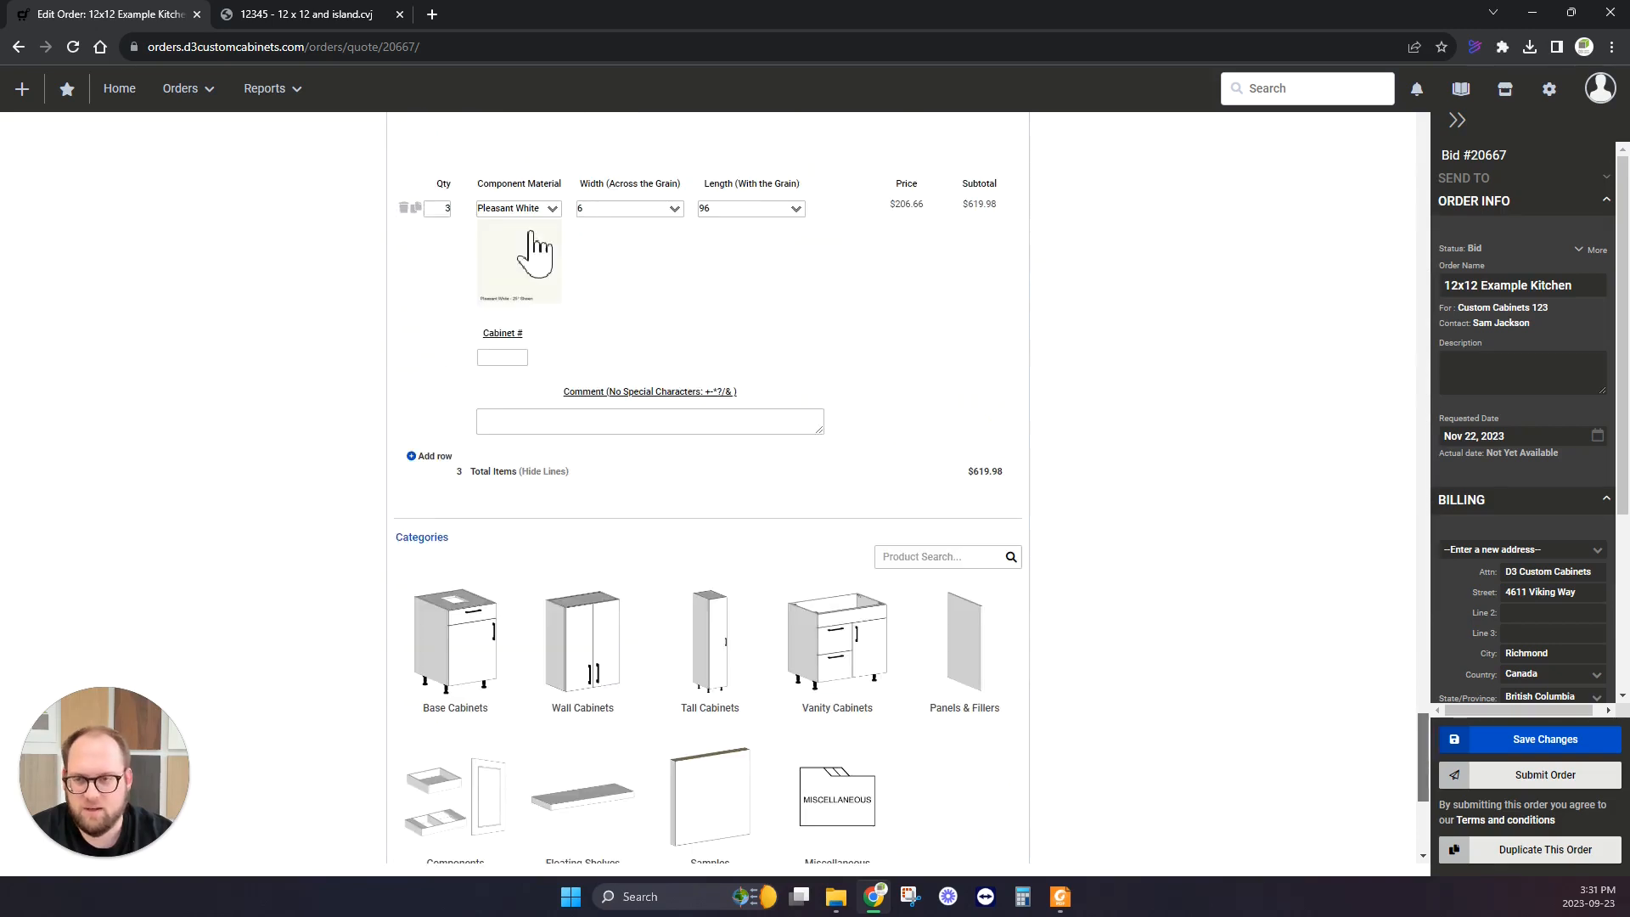
scroll(608, 466, "up", 1)
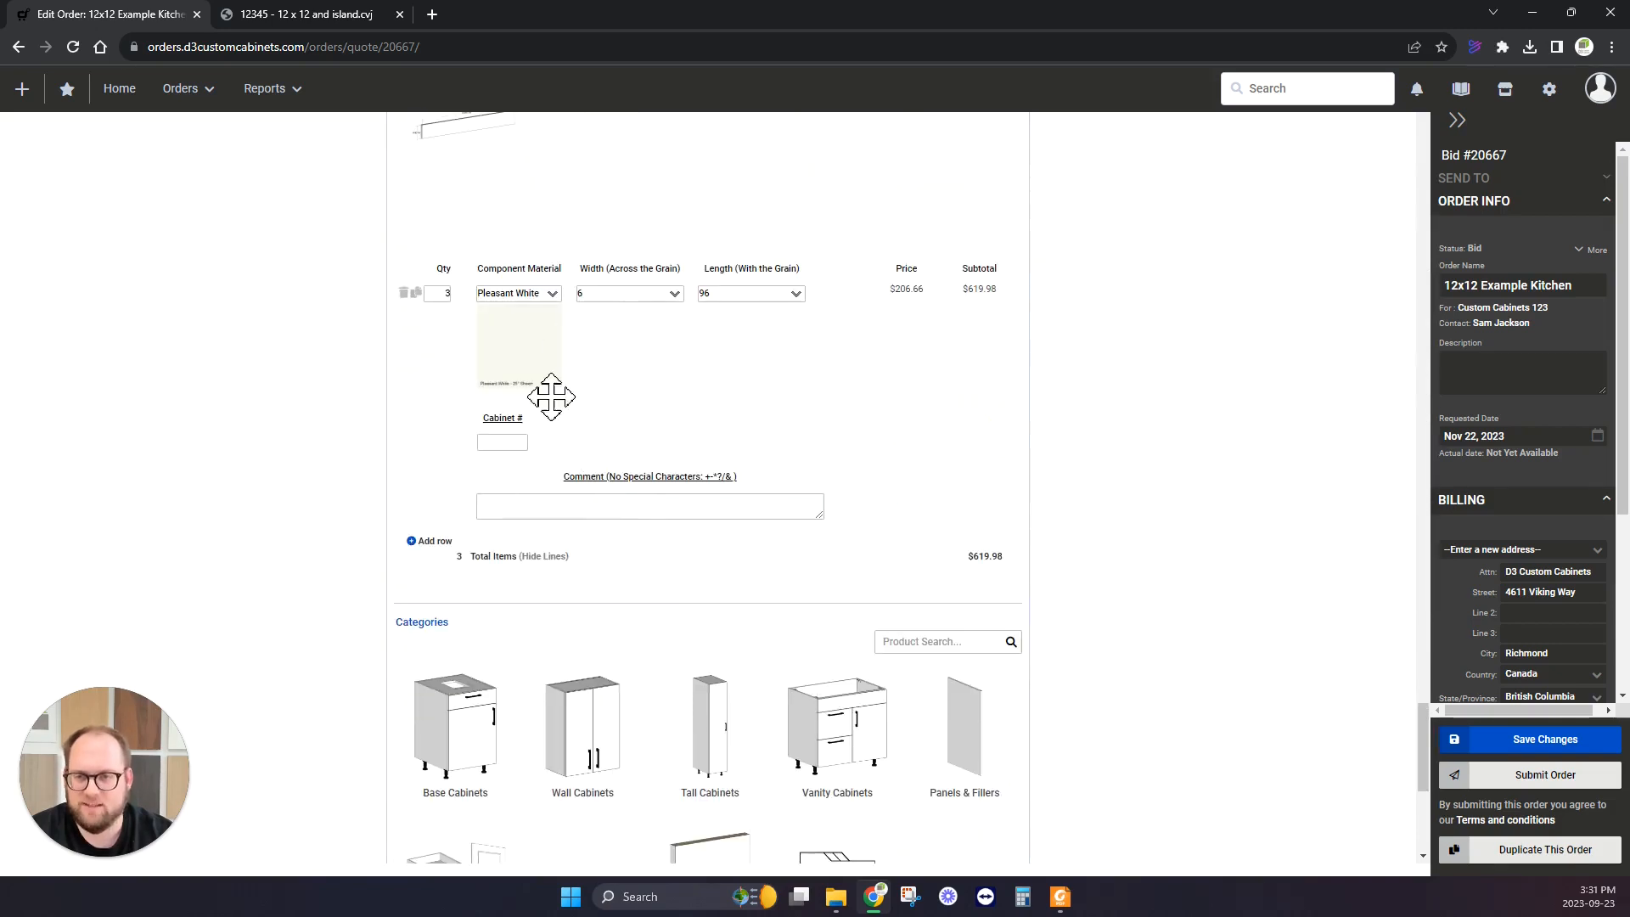
left_click_drag(1425, 747, 1434, 140)
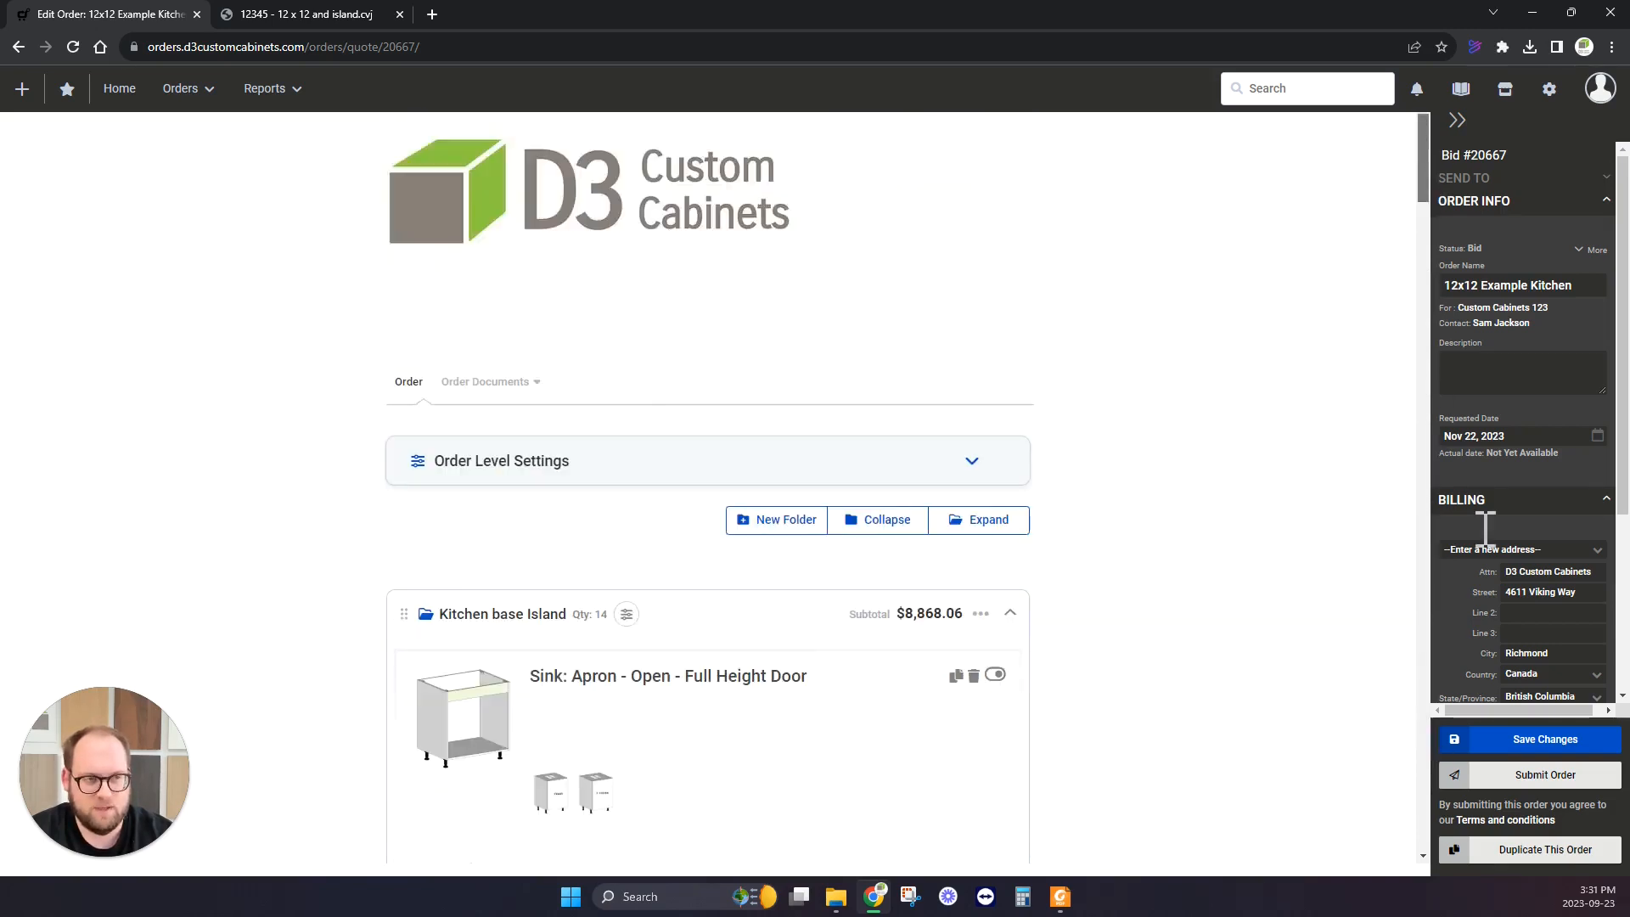
left_click(1526, 751)
left_click(840, 407)
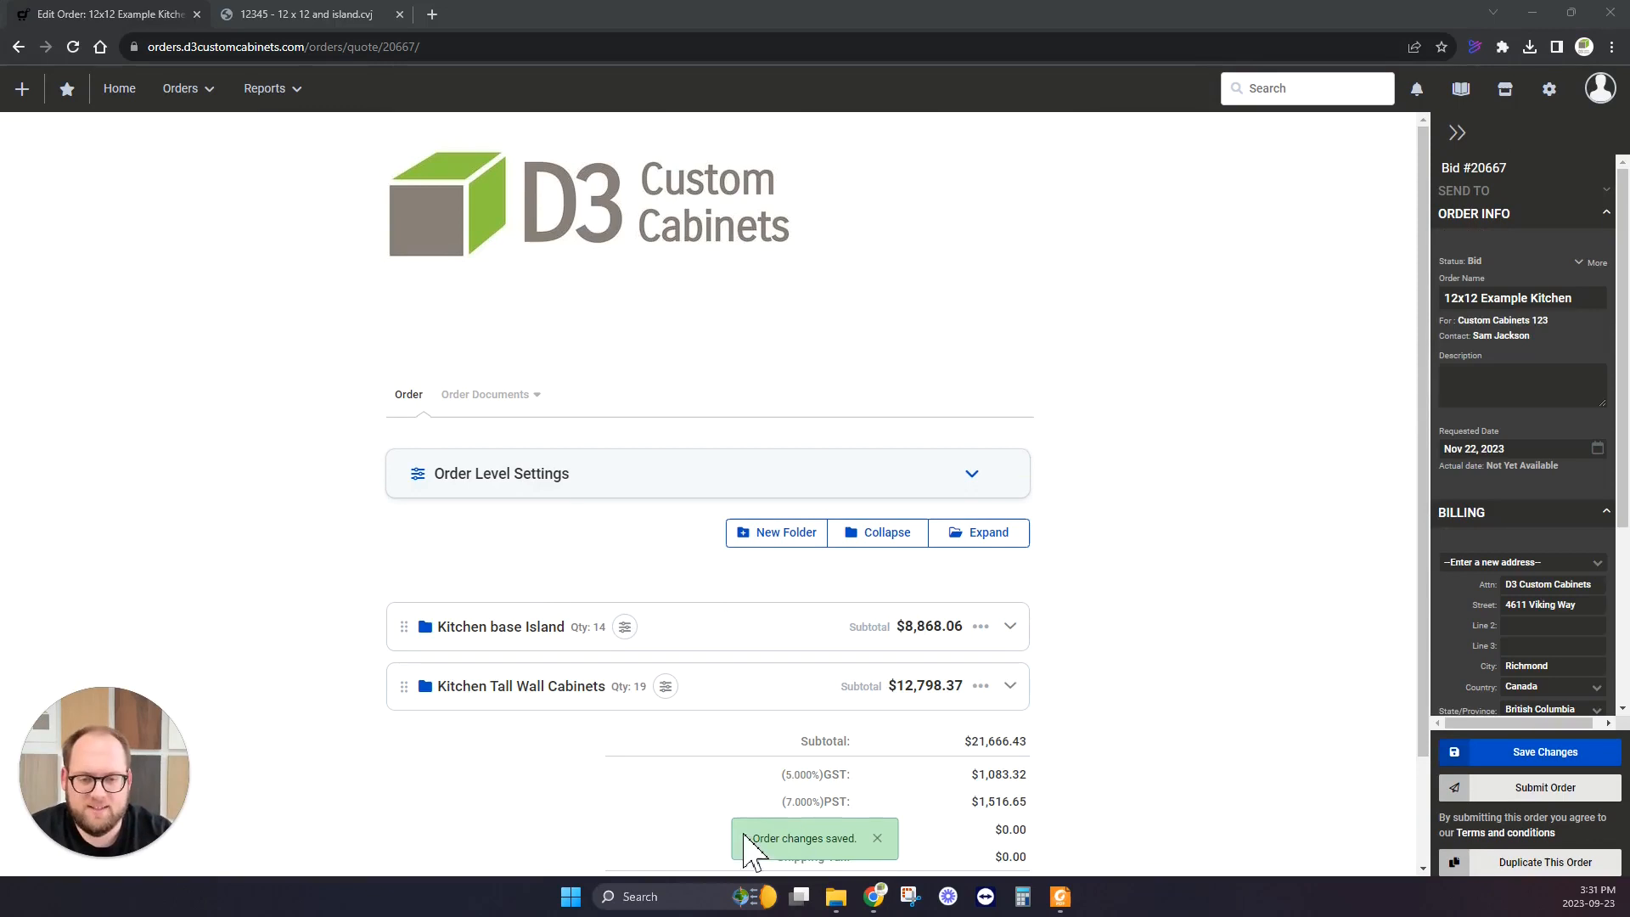
scroll(670, 589, "down", 2)
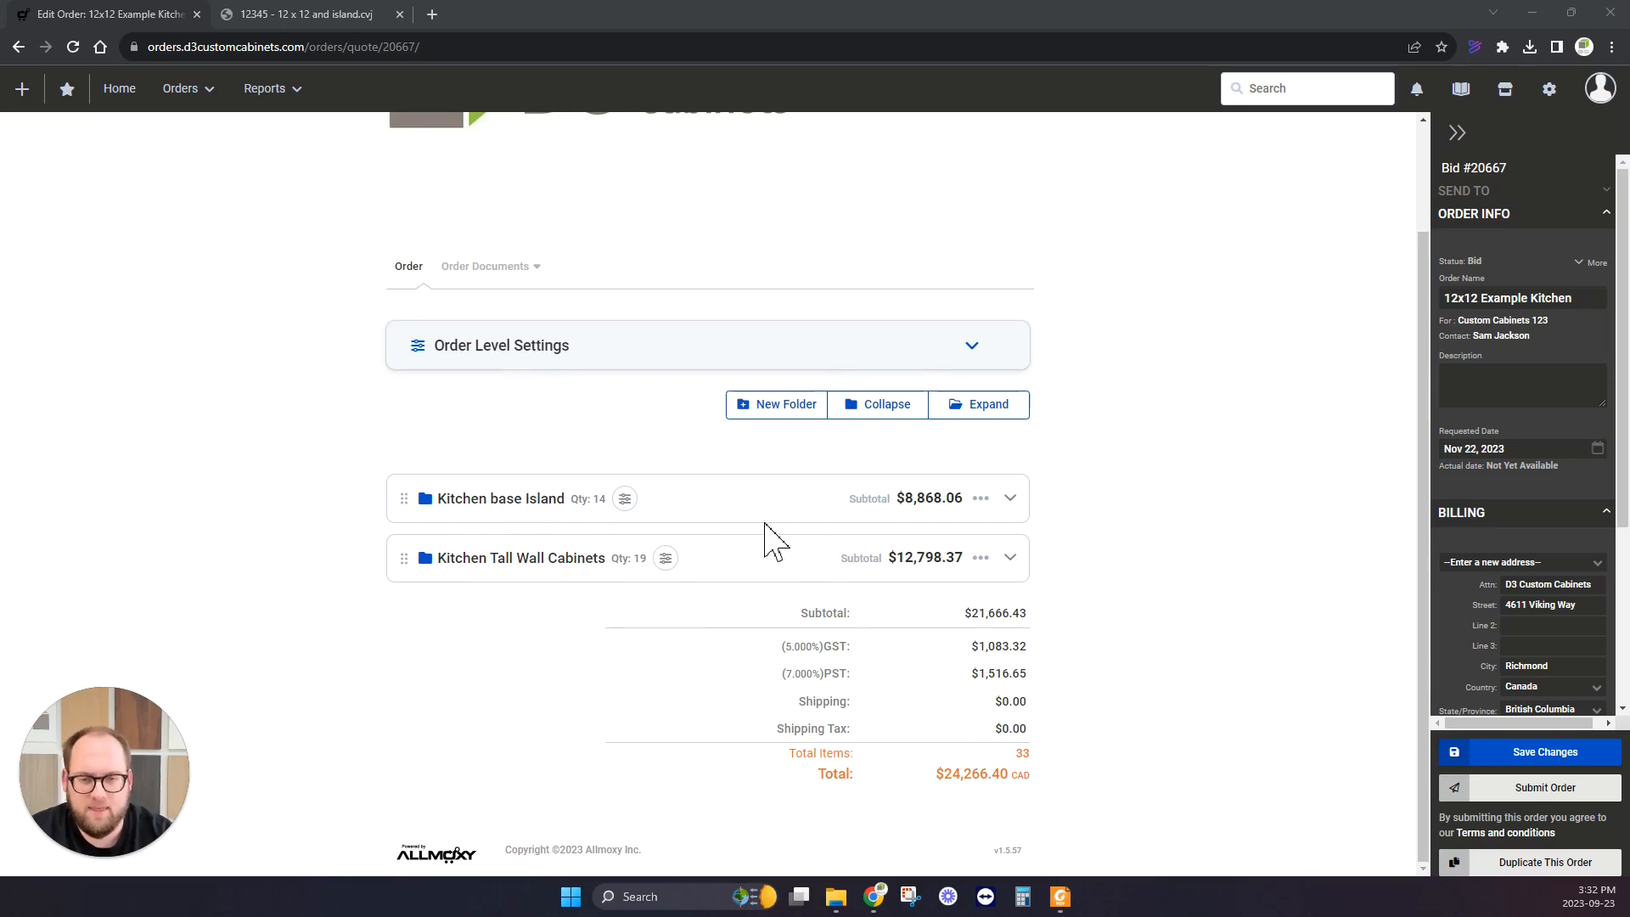
Open the folder-level settings of Kitchen base Island and review their construction, material and door options.
left_click(625, 499)
scroll(488, 551, "down", 4)
scroll(488, 552, "down", 2)
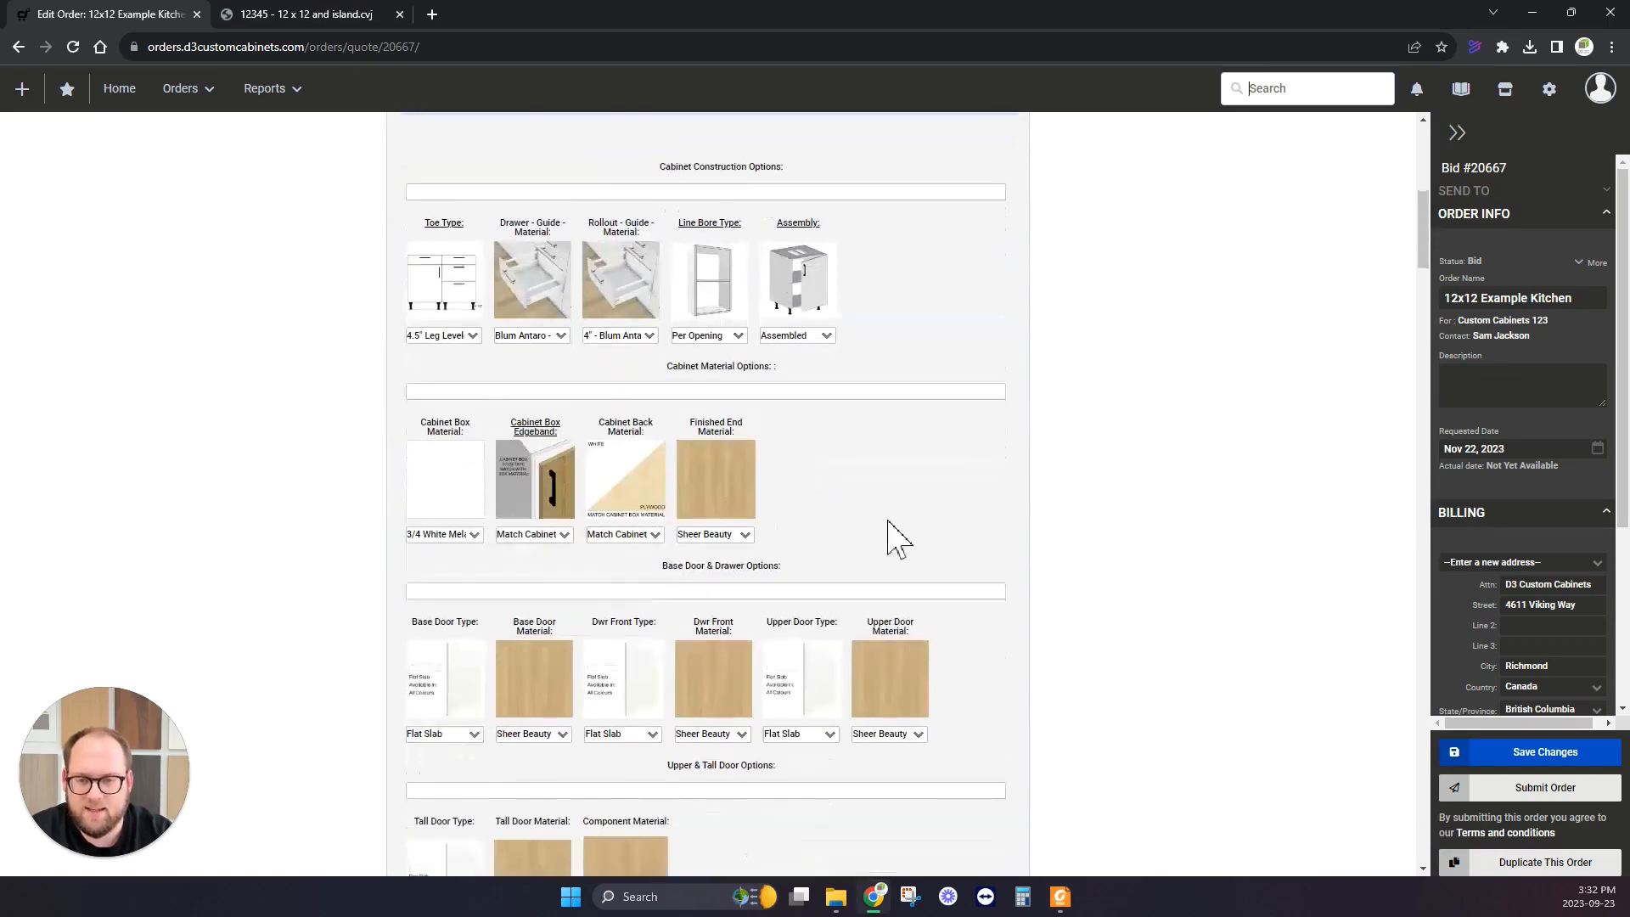
scroll(691, 602, "down", 2)
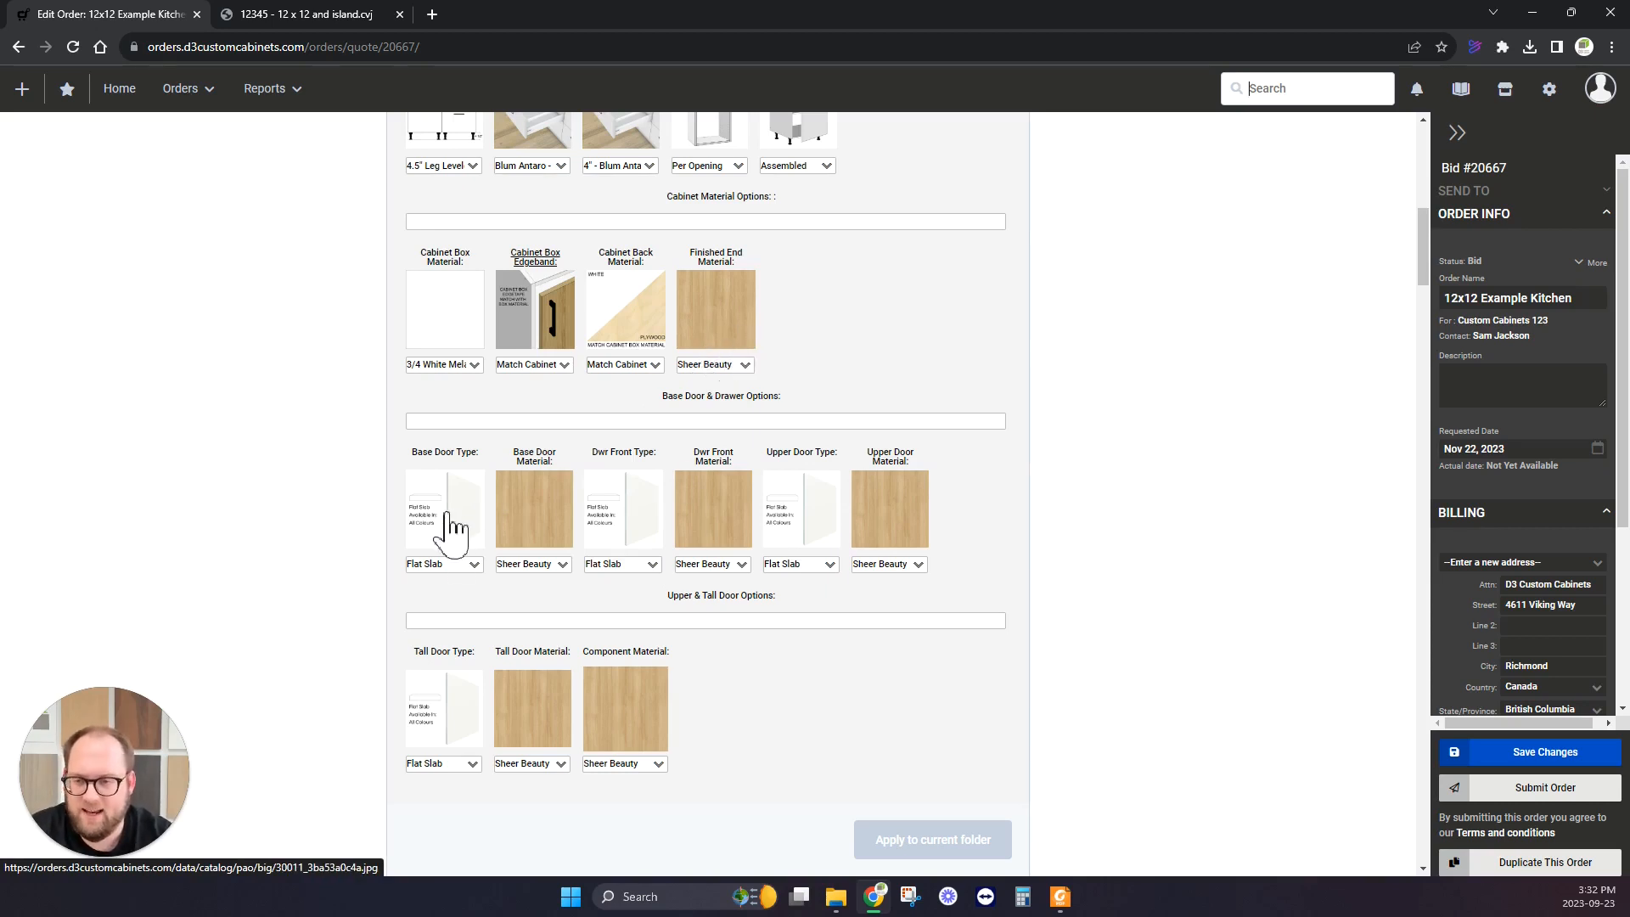
scroll(585, 509, "up", 1)
scroll(586, 509, "down", 4)
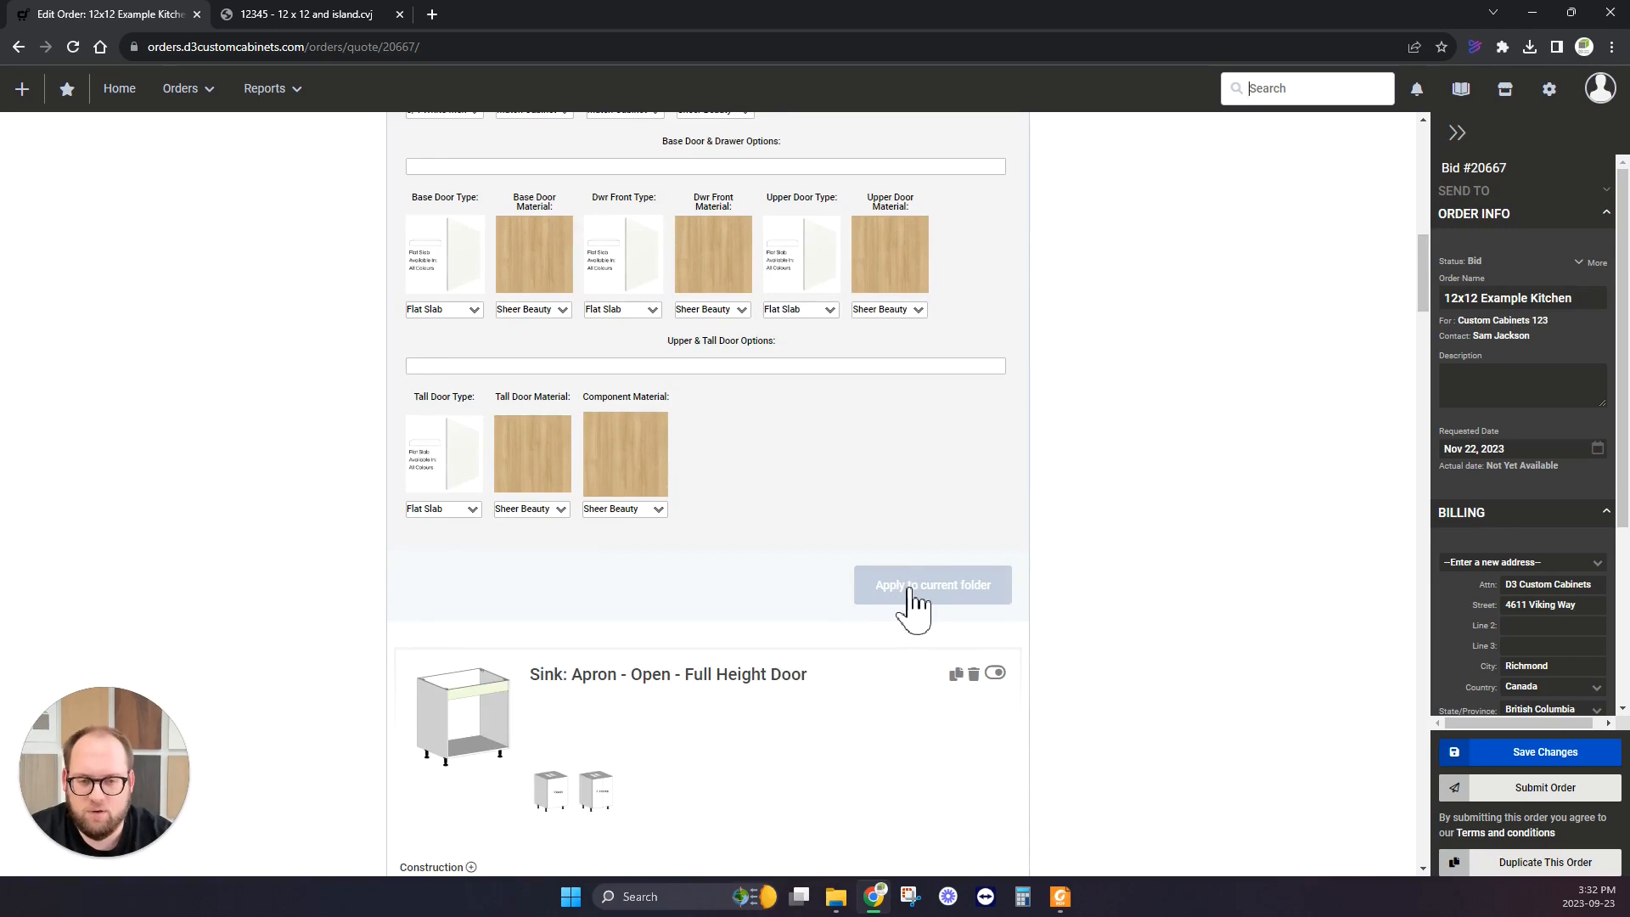
scroll(764, 586, "up", 1)
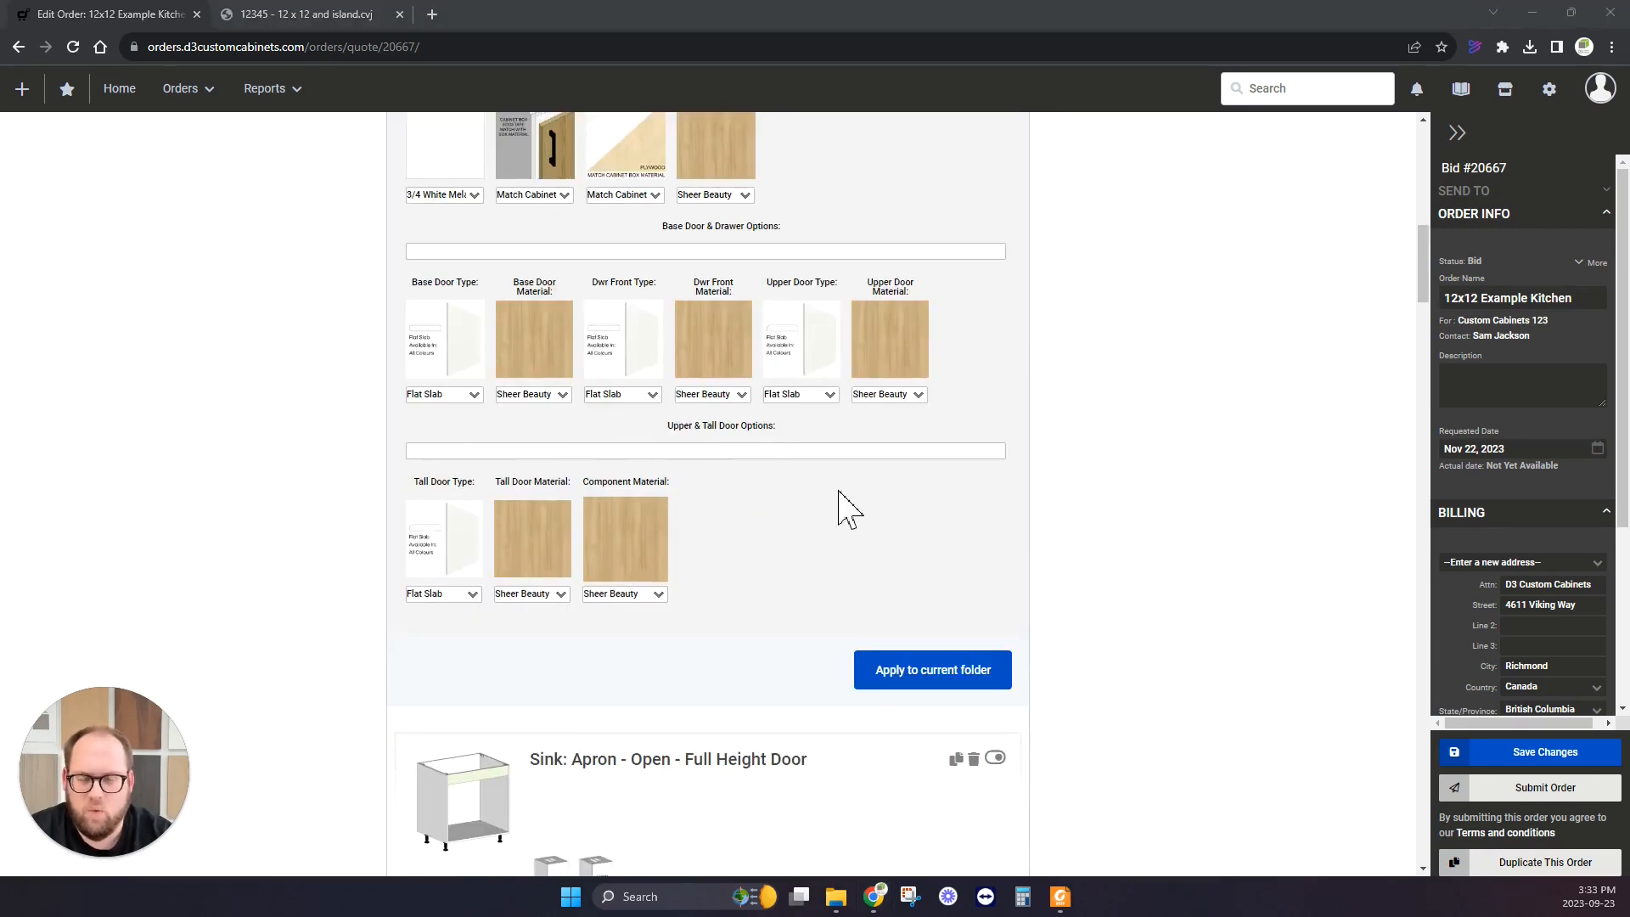
scroll(763, 492, "up", 1)
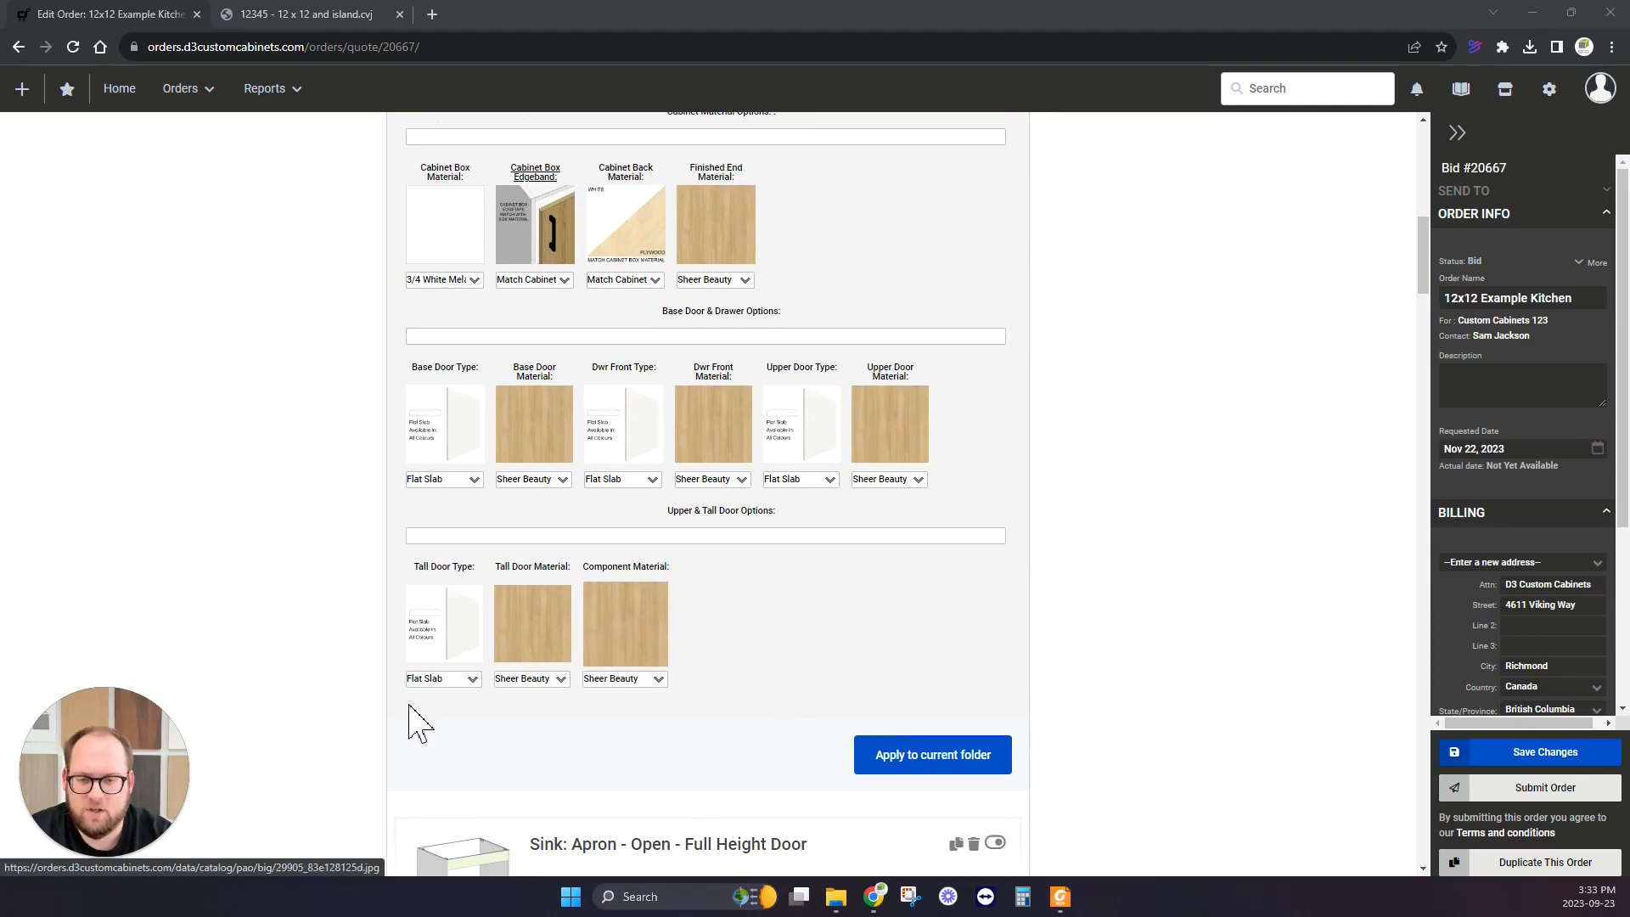
Switch the folder's tall door type to None and back to Flat Slab, and apply the settings to the current folder.
left_click(972, 761)
left_click(471, 684)
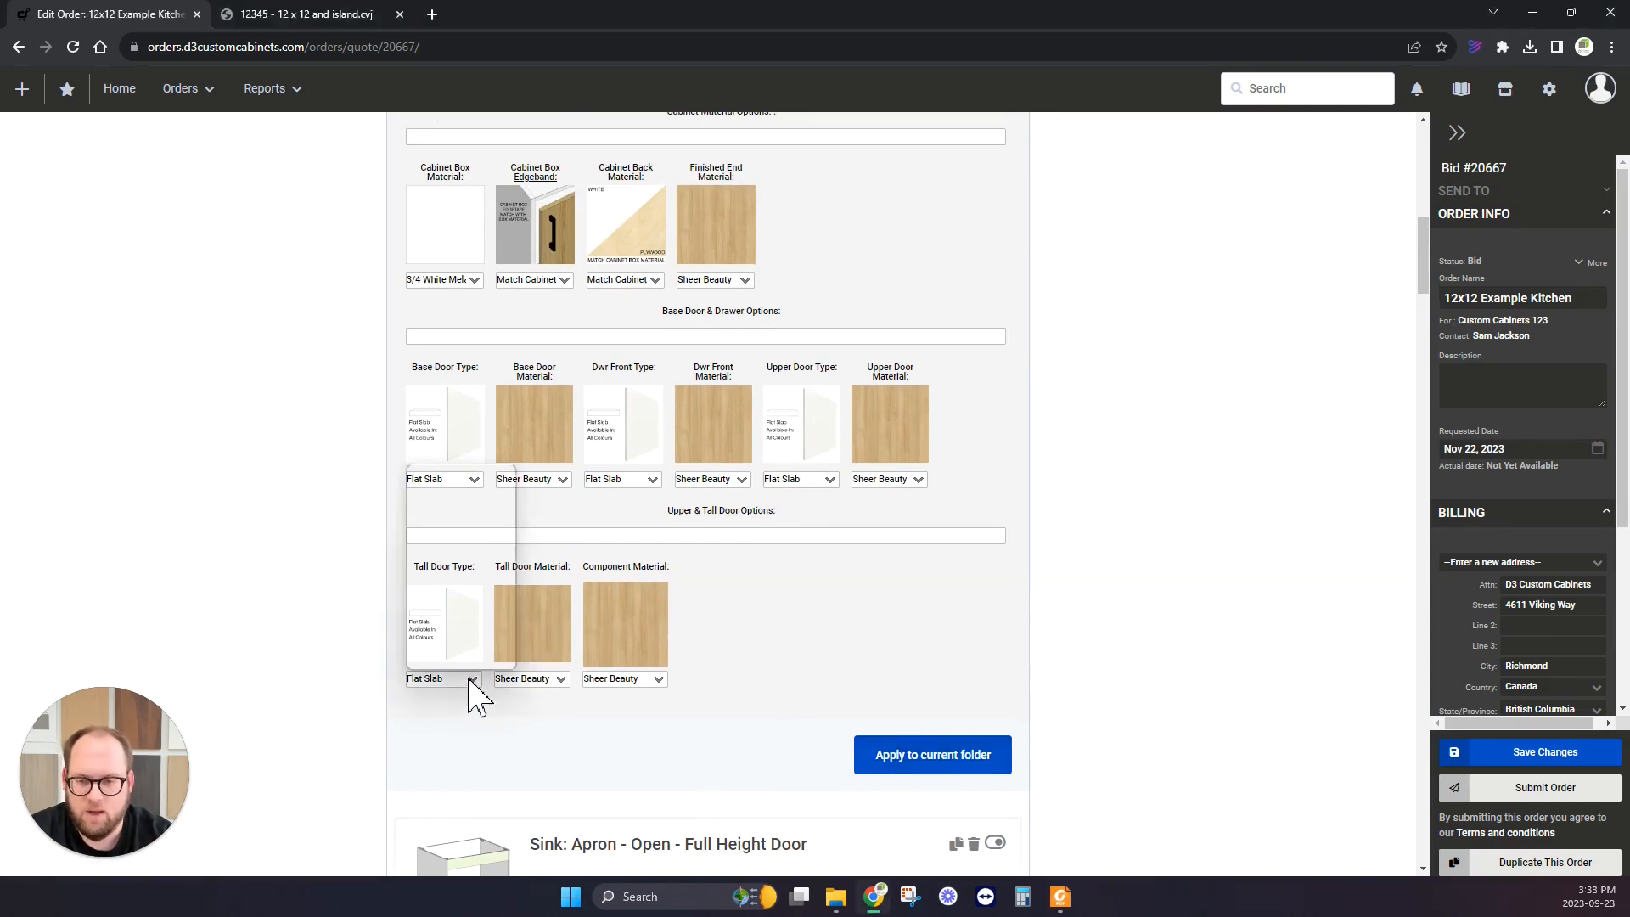
left_click(434, 481)
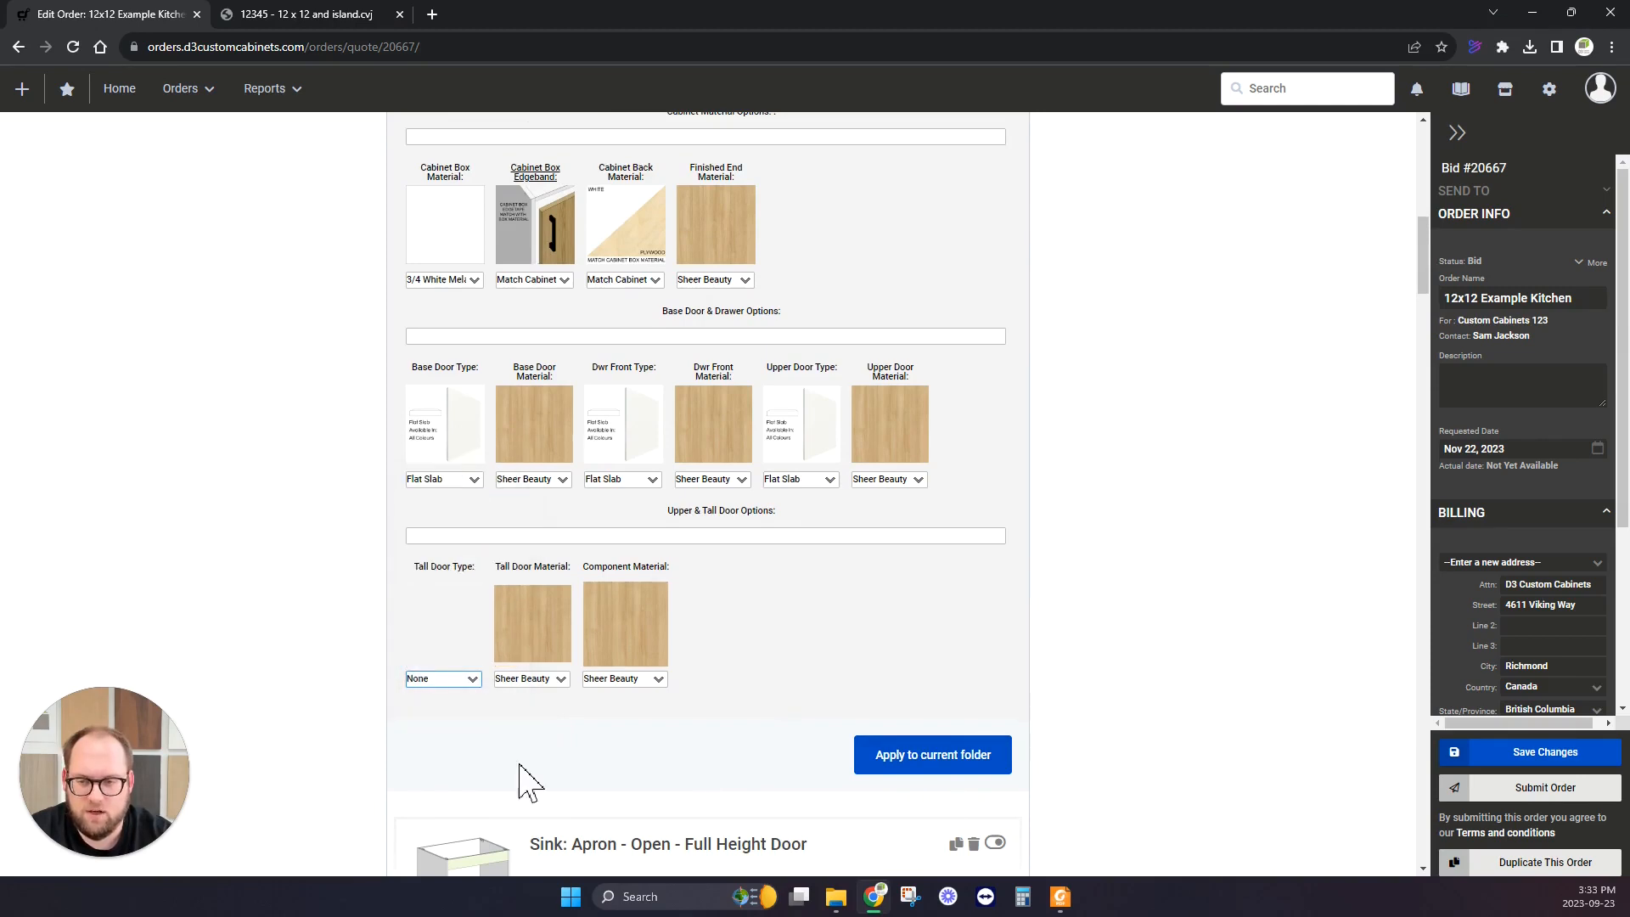
left_click(460, 682)
left_click(470, 494)
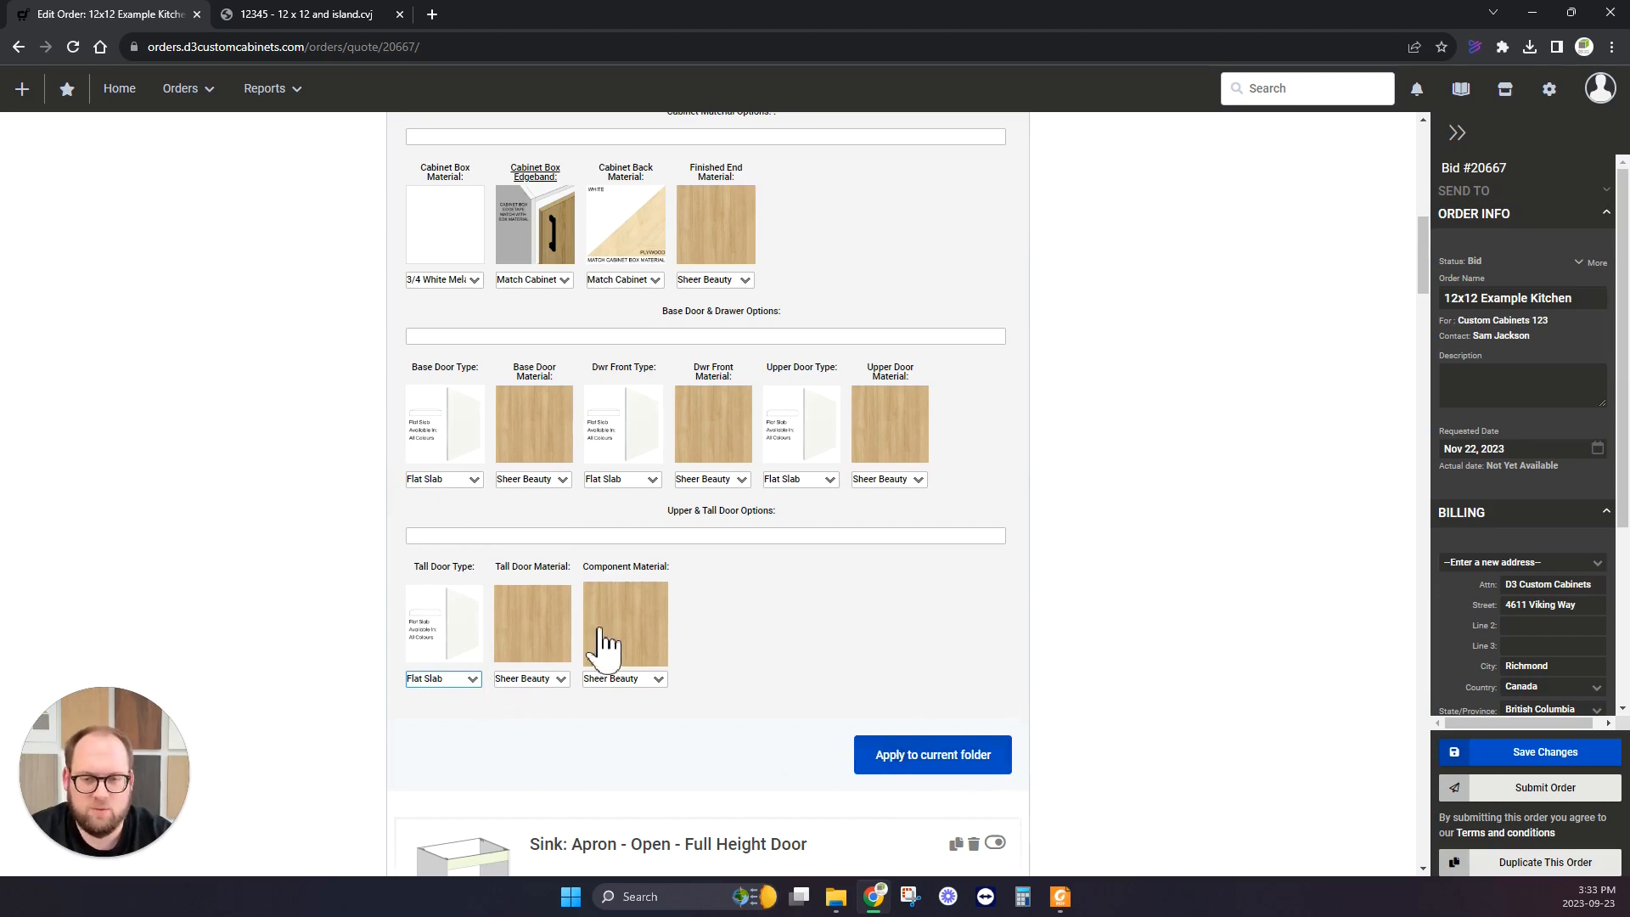
left_click(932, 754)
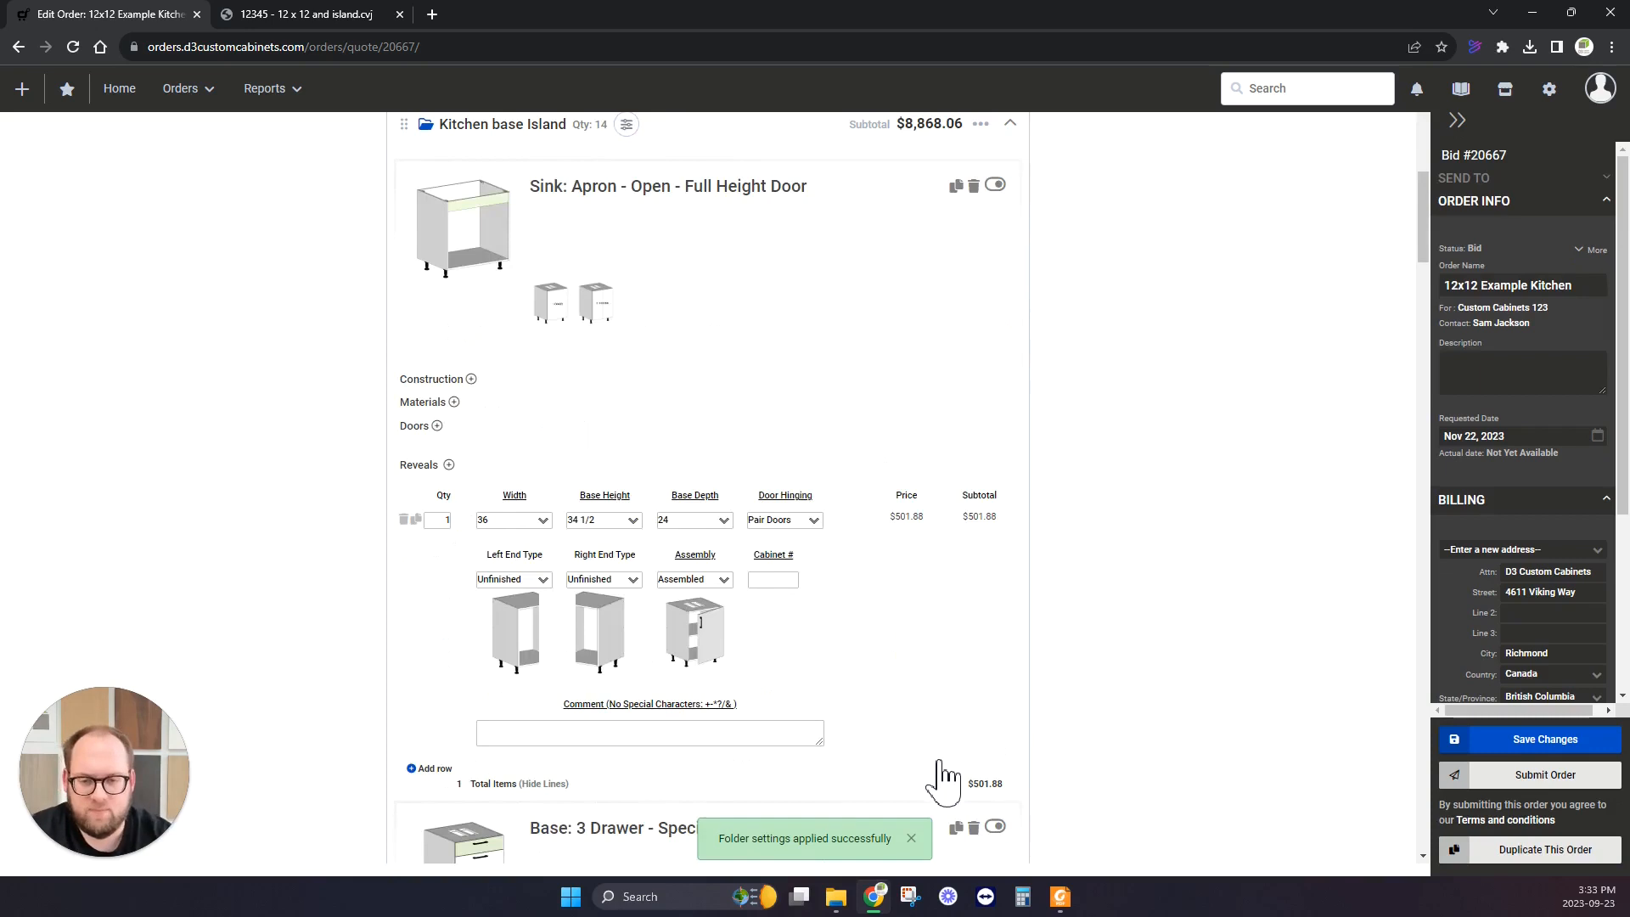
Examine the door options of the 3-rollout tall cabinet in the Kitchen Tall Wall Cabinets folder.
scroll(563, 466, "up", 1)
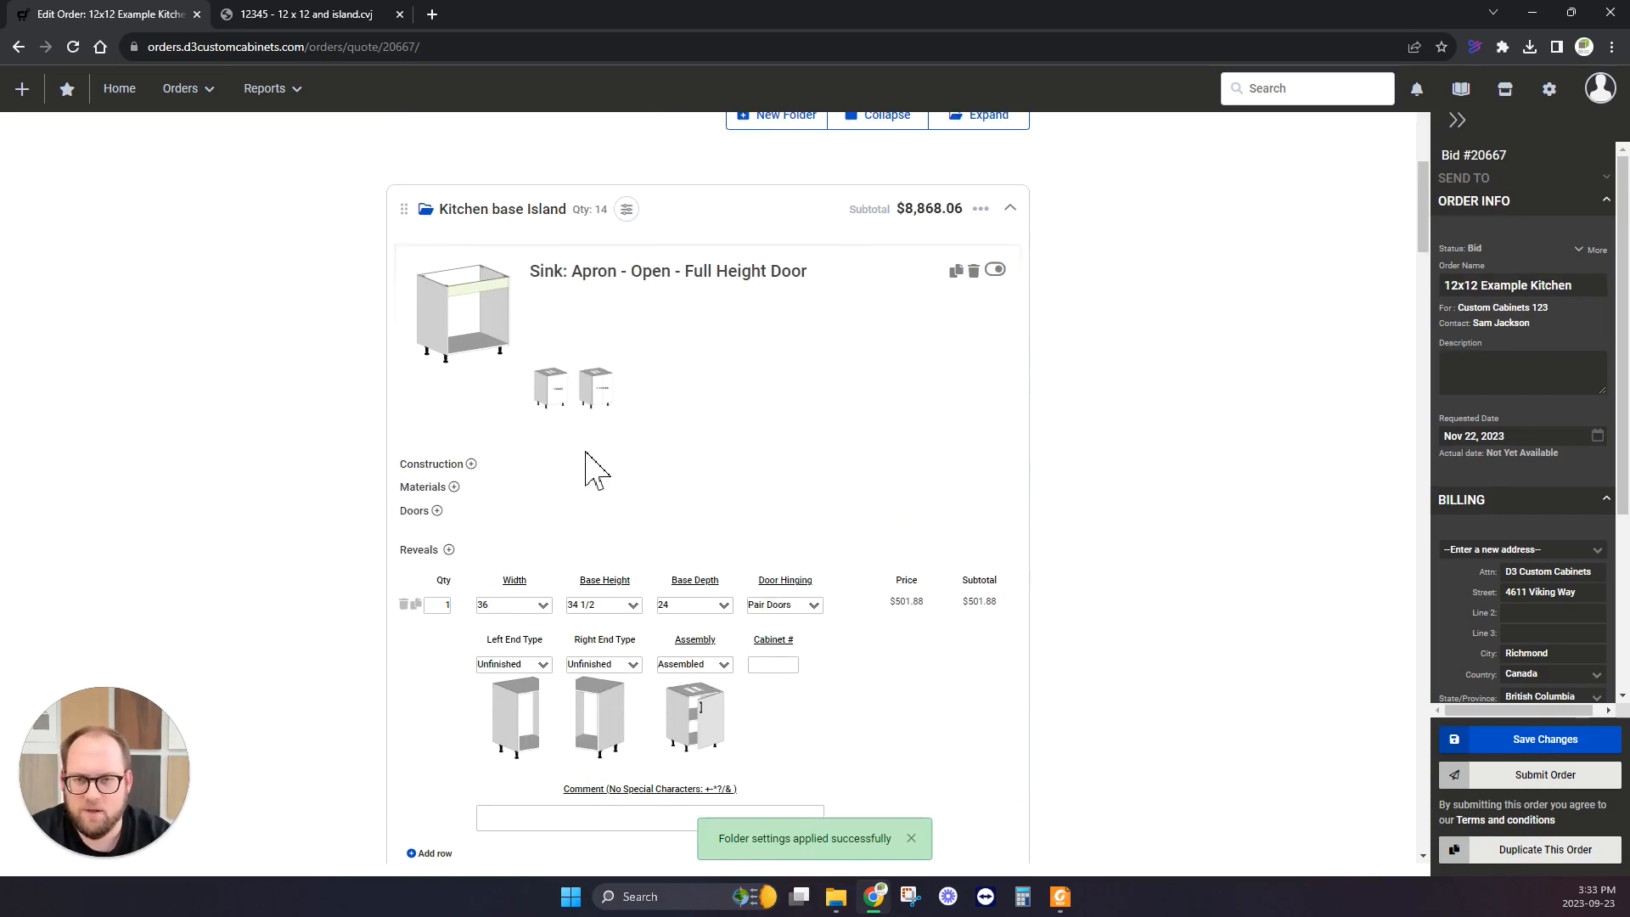
left_click(1013, 223)
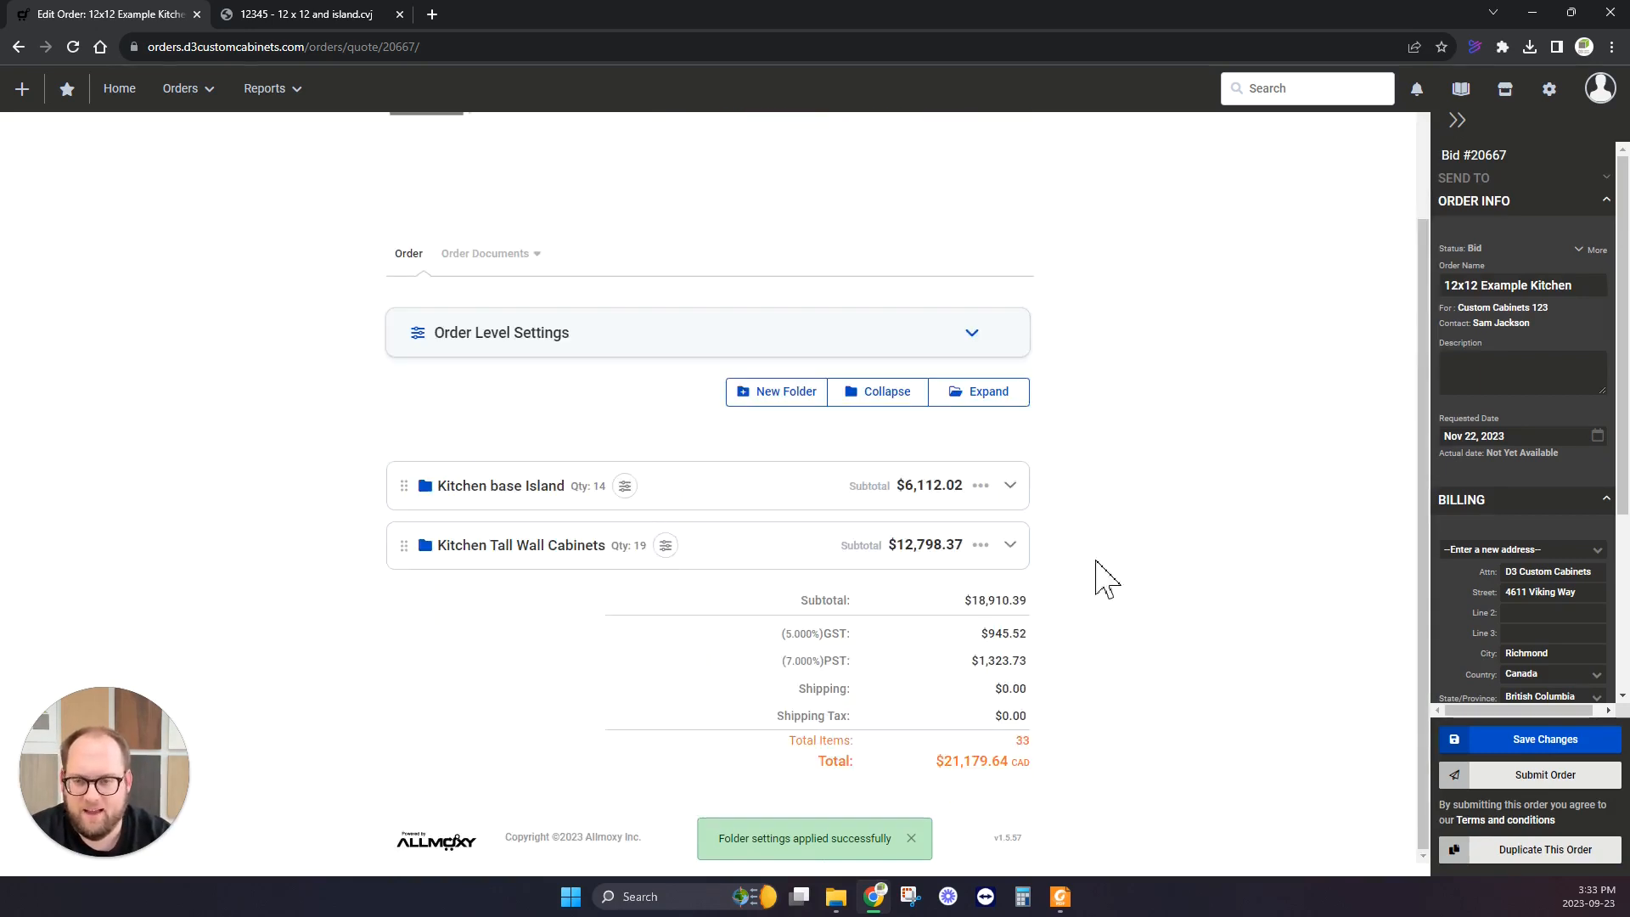
left_click(1015, 544)
scroll(1021, 556, "down", 3)
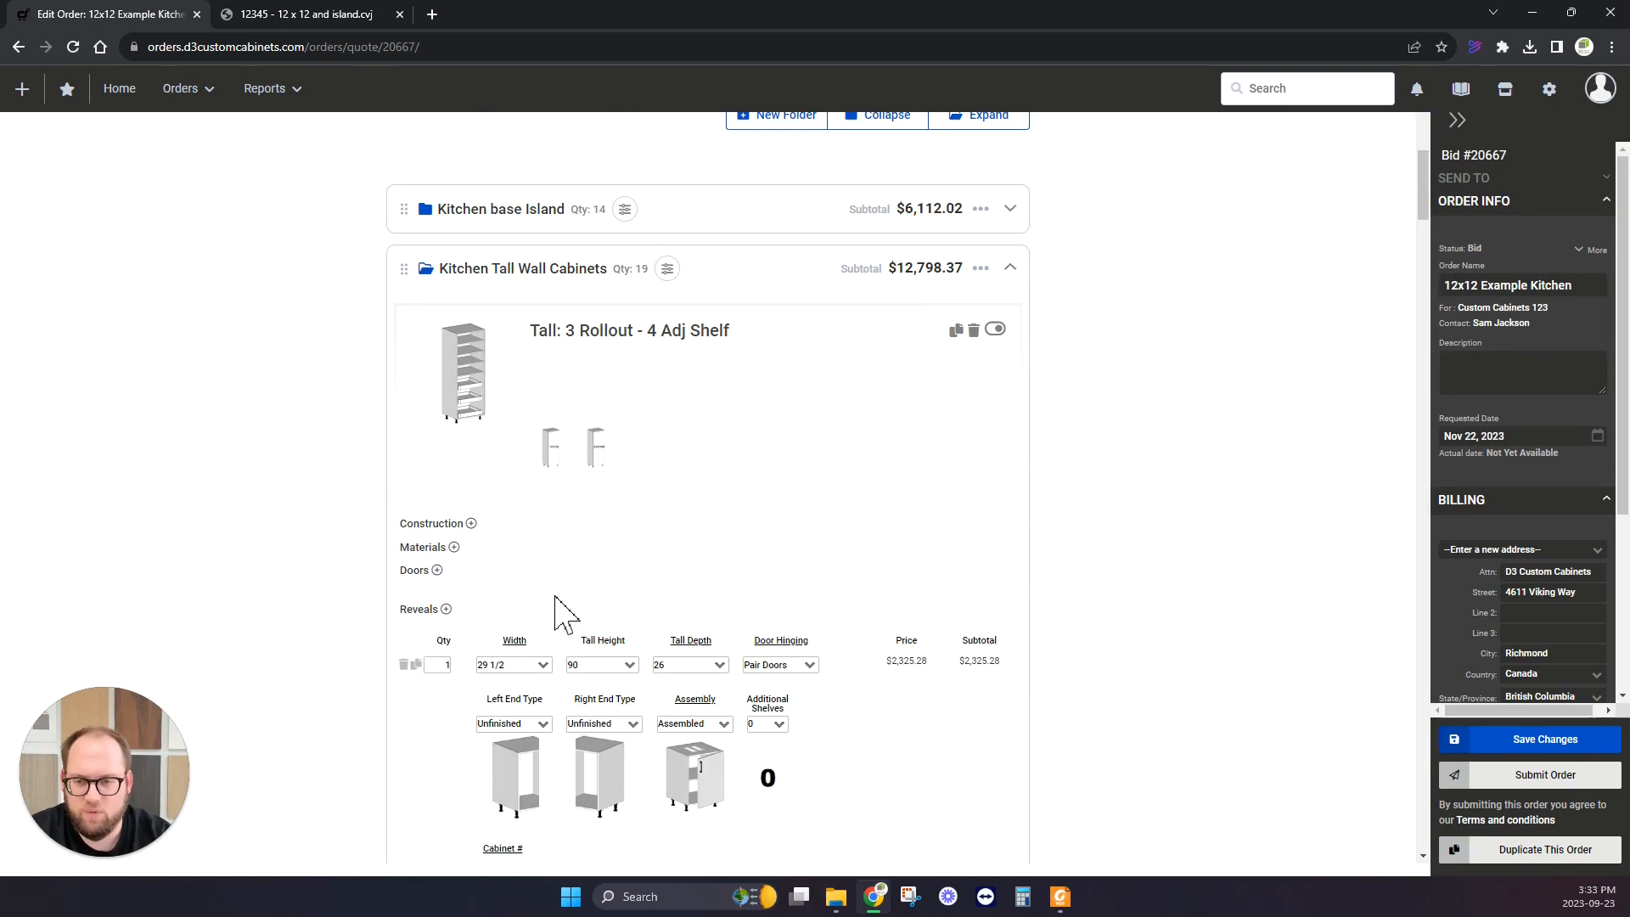
scroll(619, 603, "down", 1)
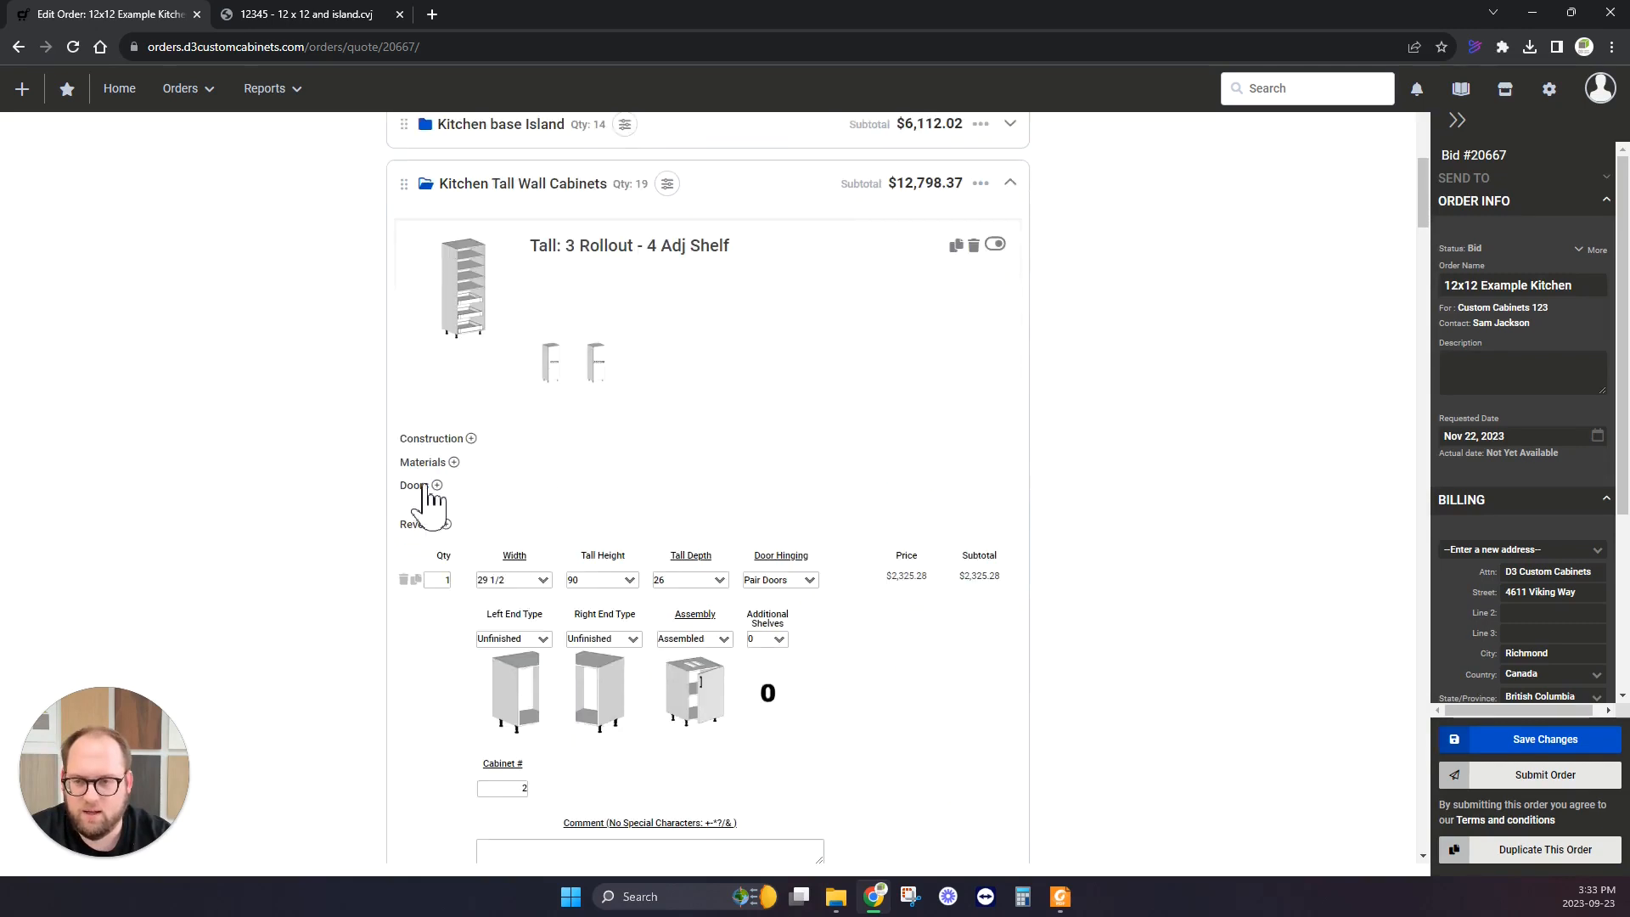
left_click(422, 493)
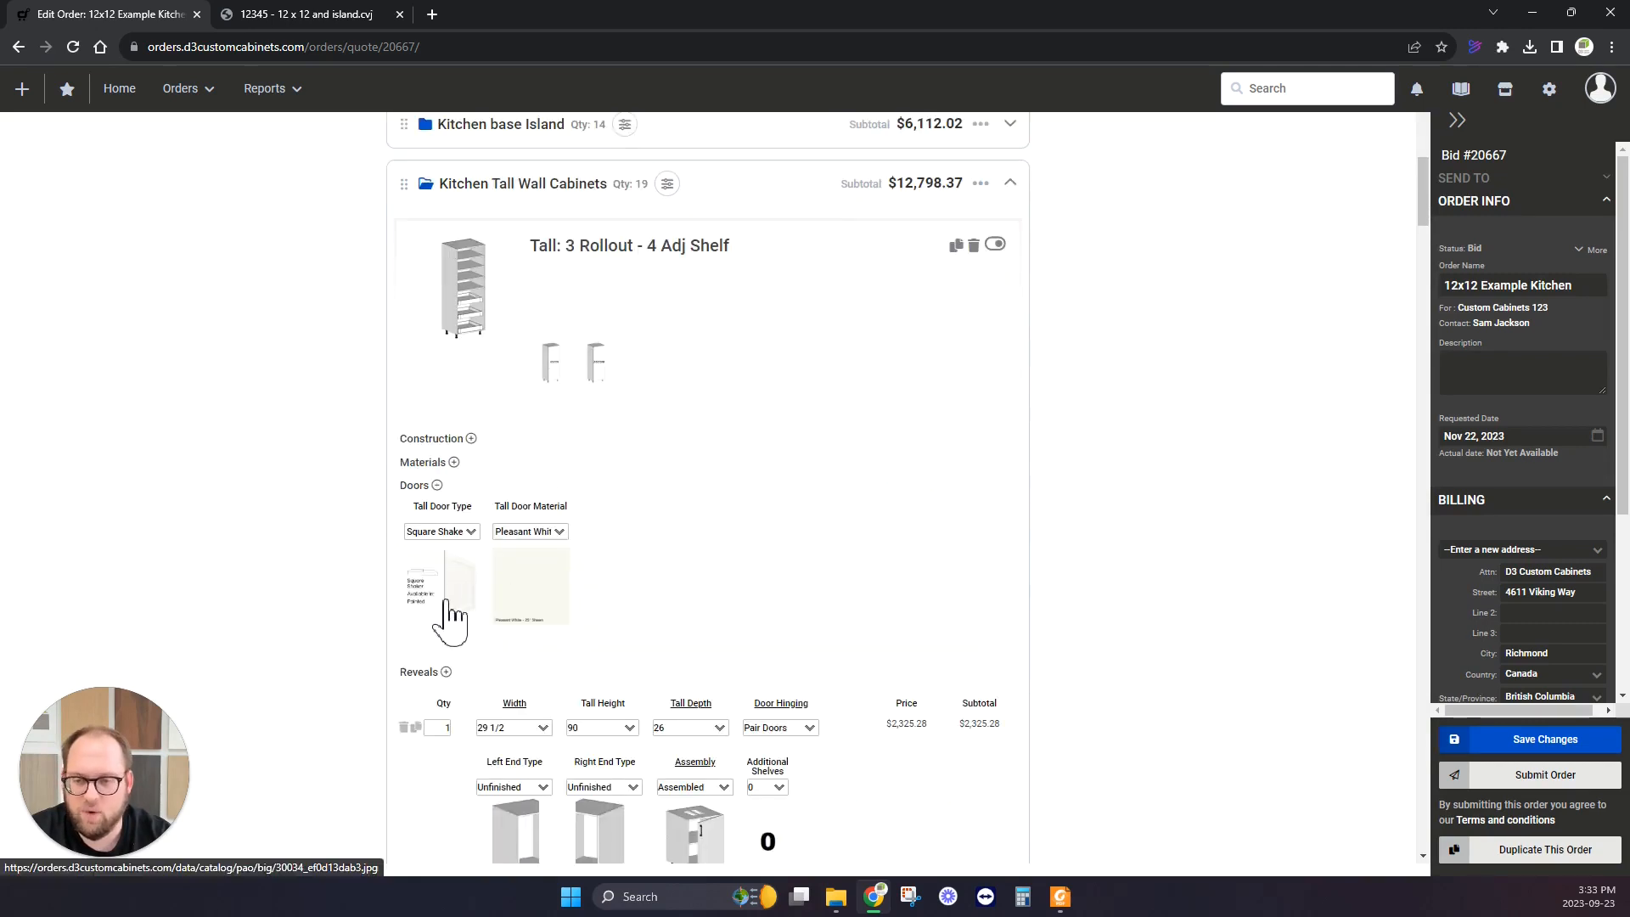
scroll(594, 552, "up", 1)
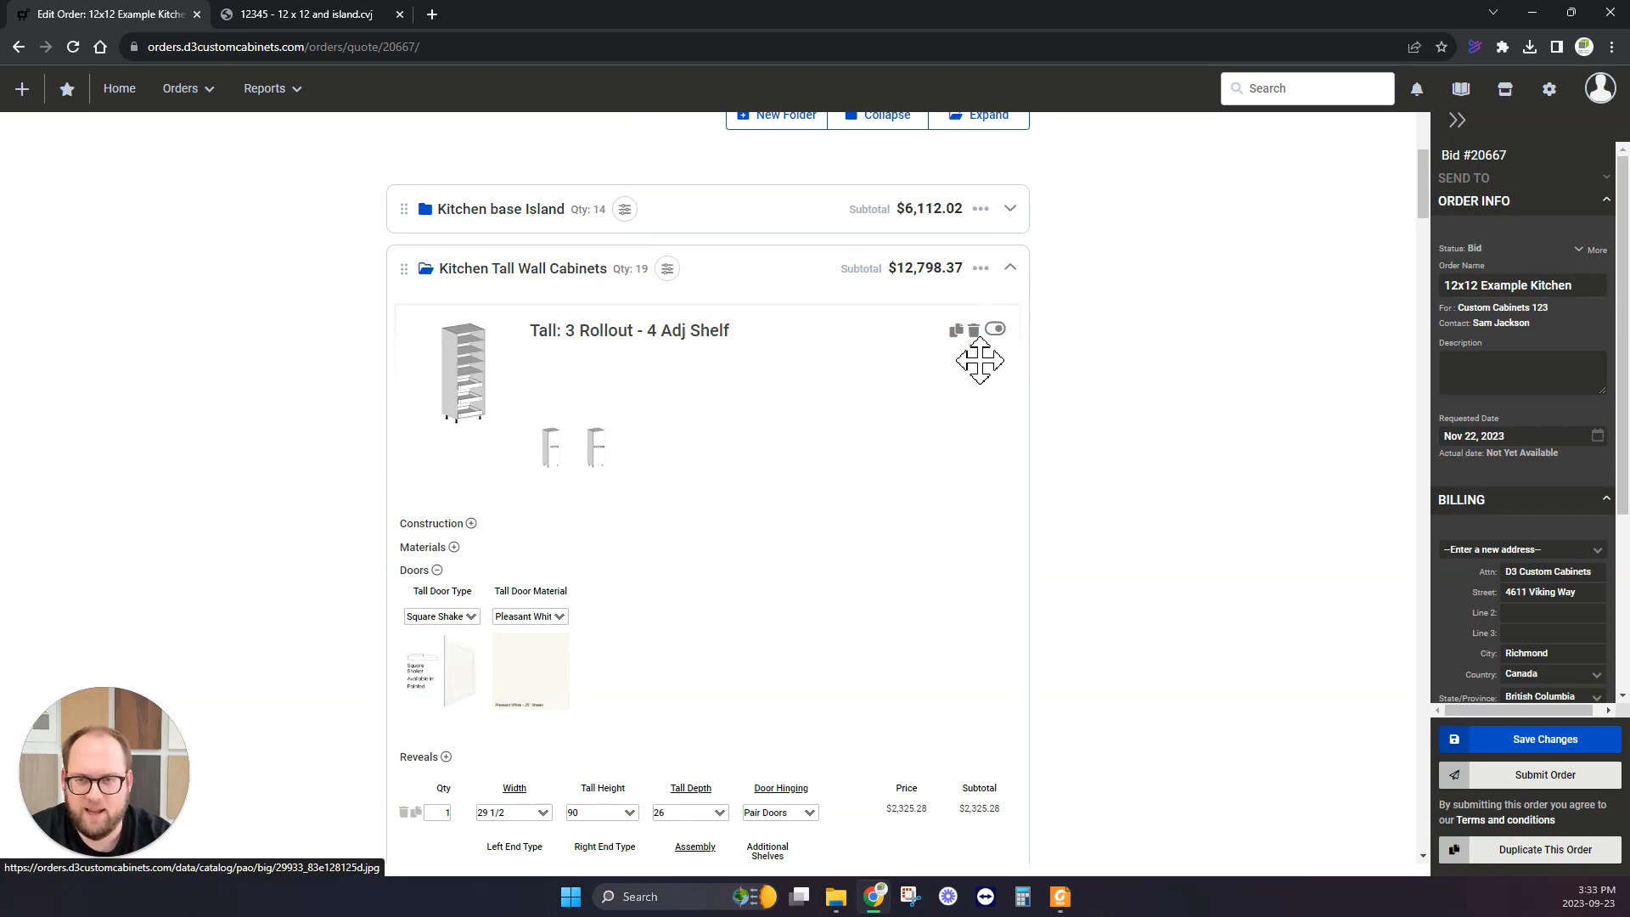
Examine the apron sink cabinet's door options in the Kitchen base Island folder, collapse the folder and save the order changes.
left_click(1014, 214)
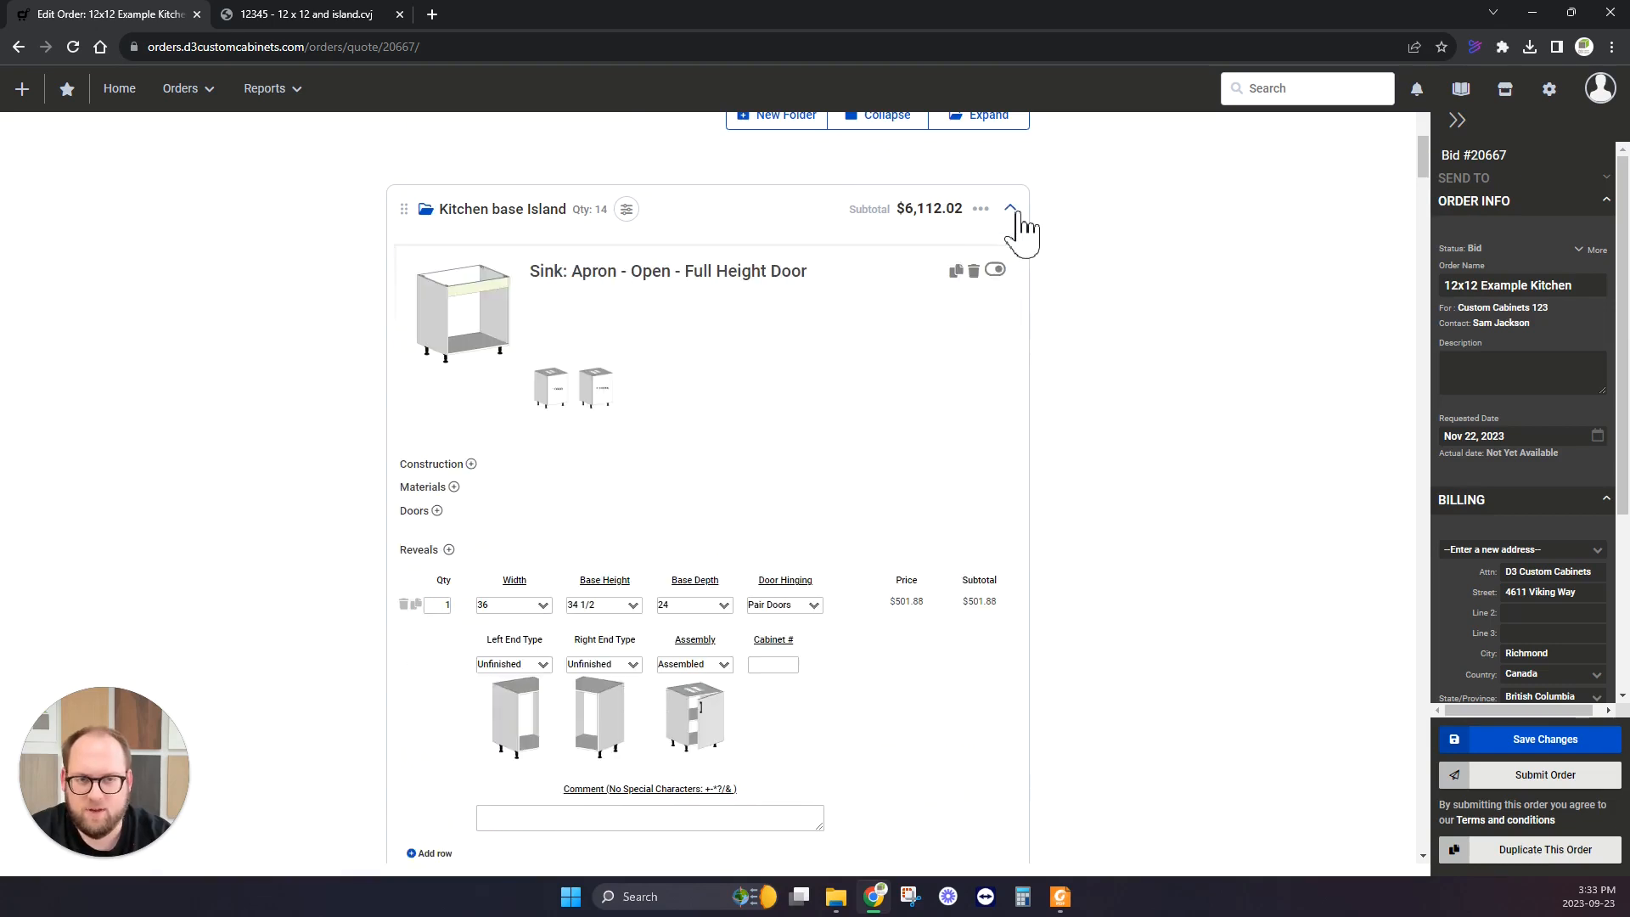
left_click(425, 511)
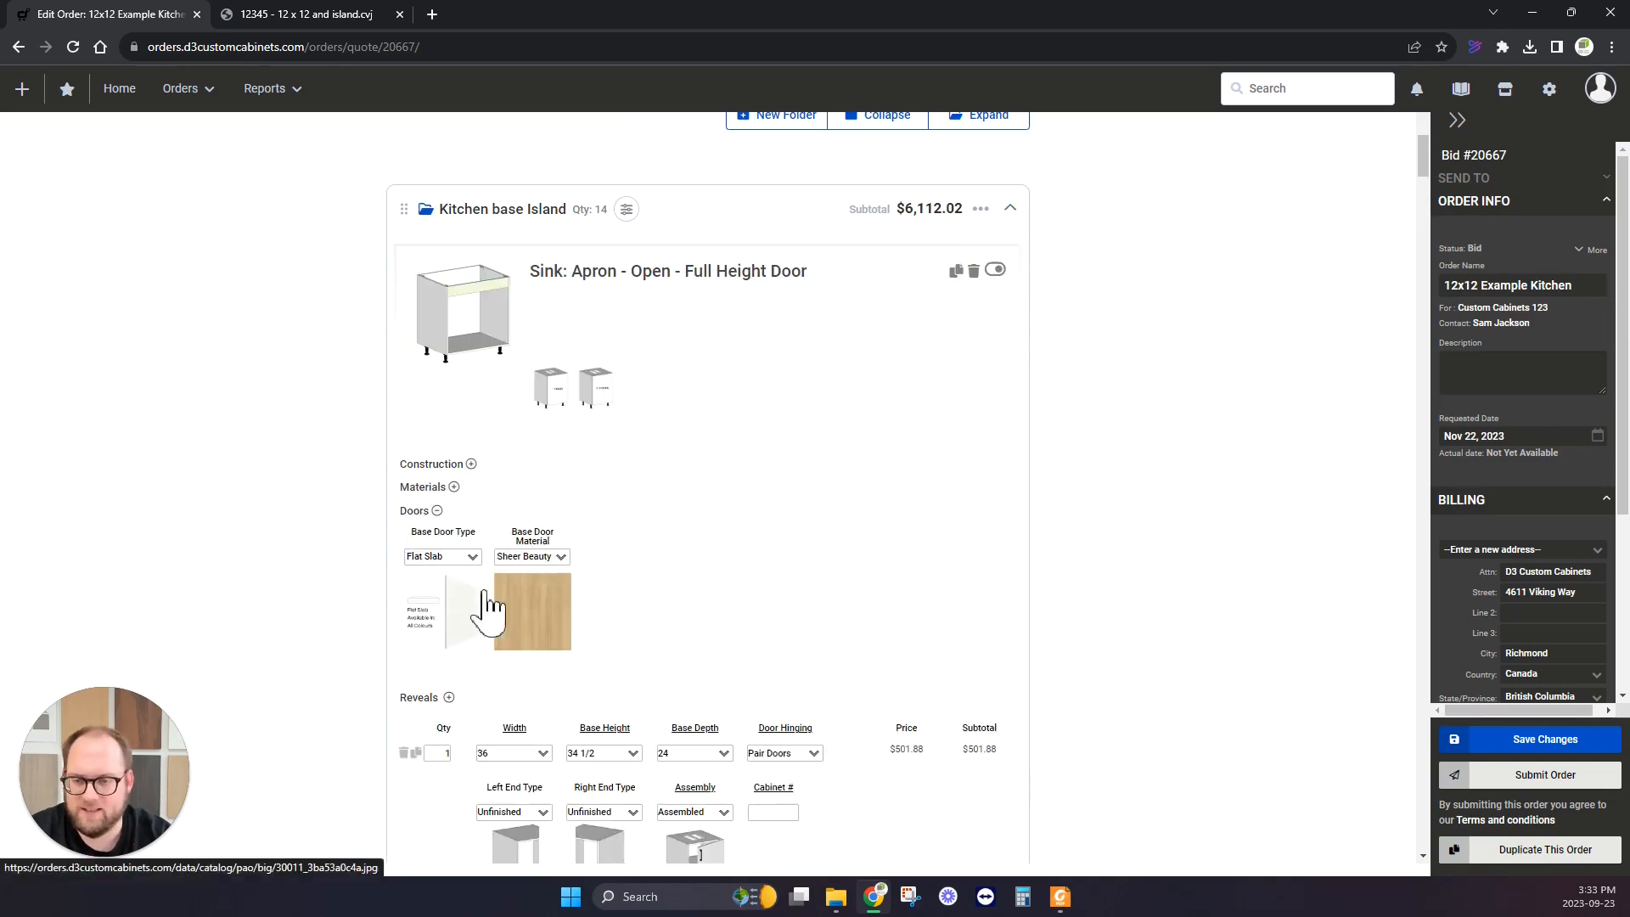
left_click(1012, 210)
left_click(1507, 743)
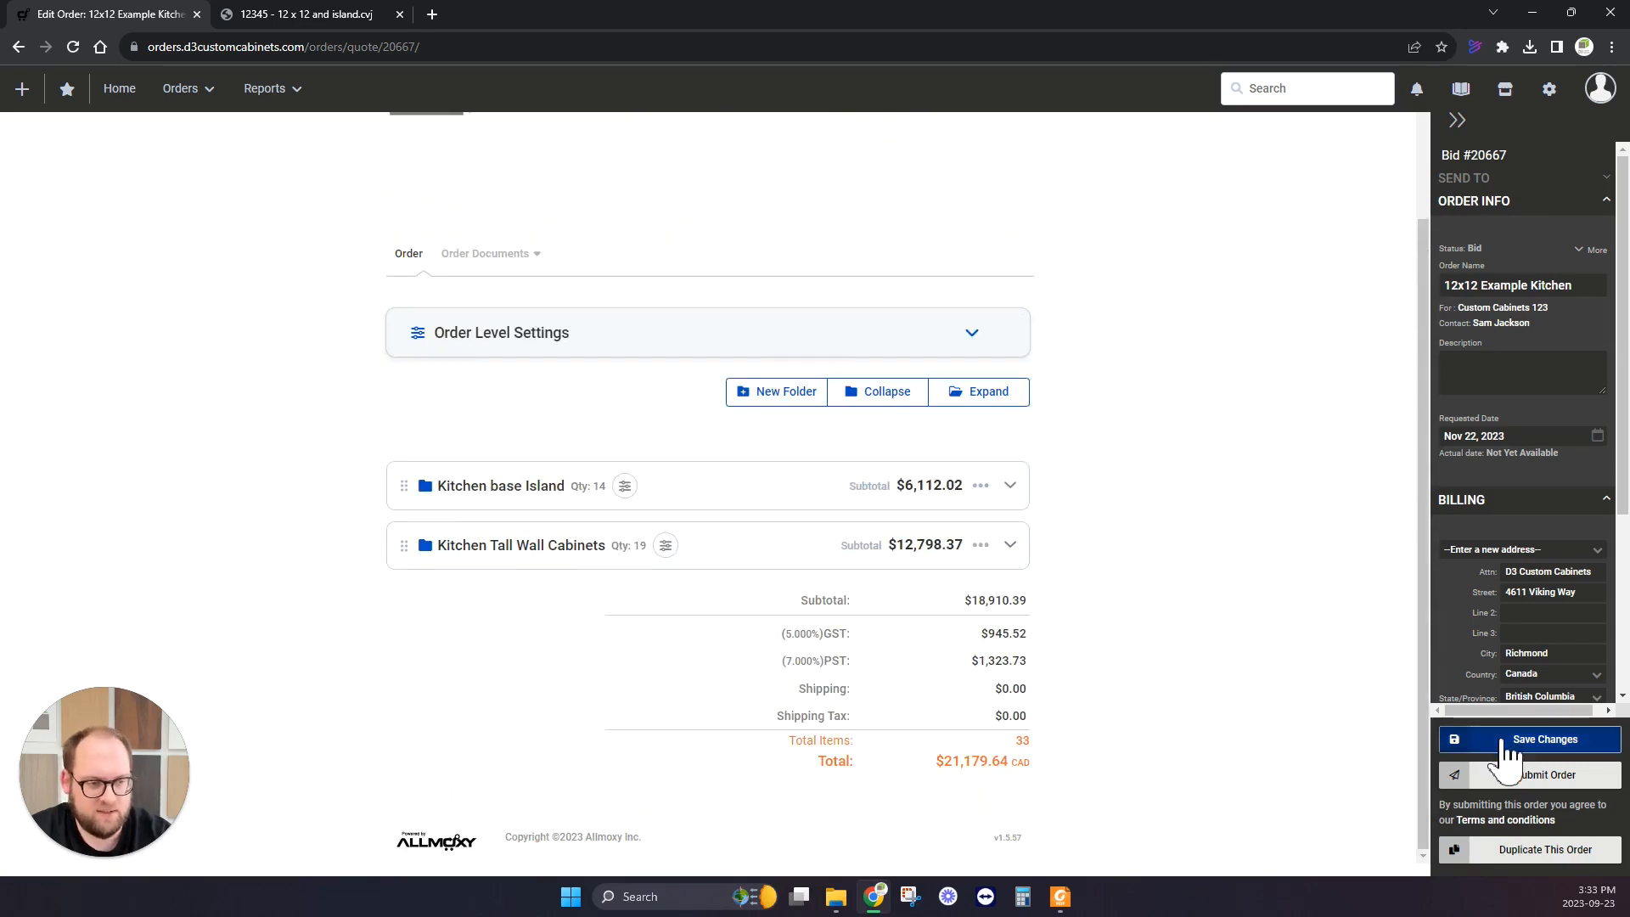
left_click(1341, 705)
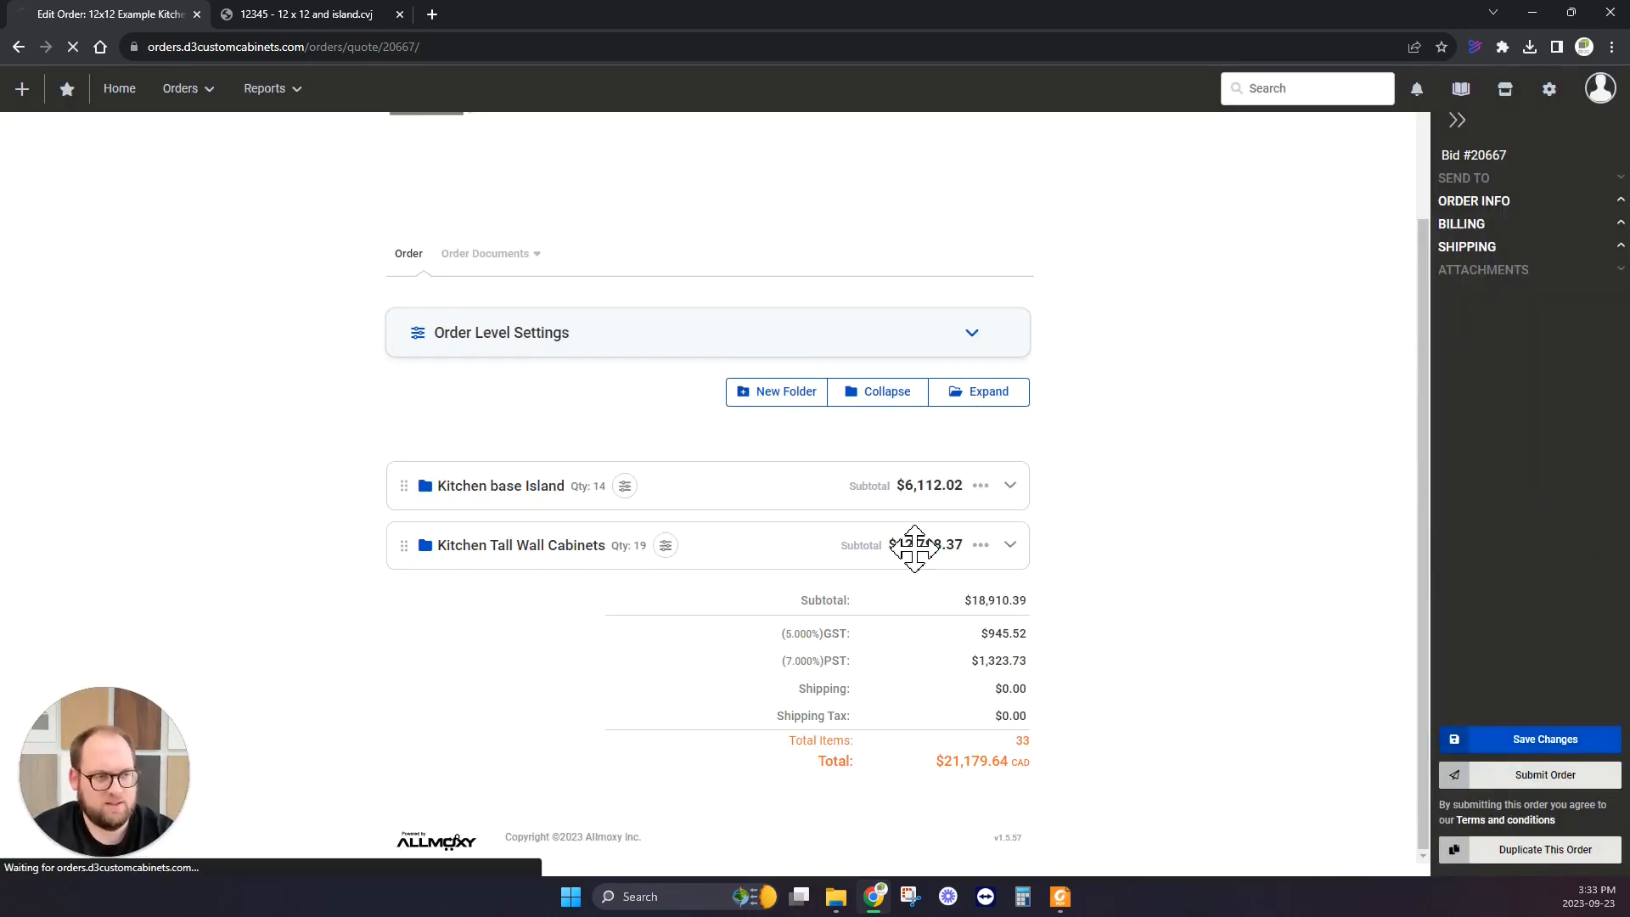